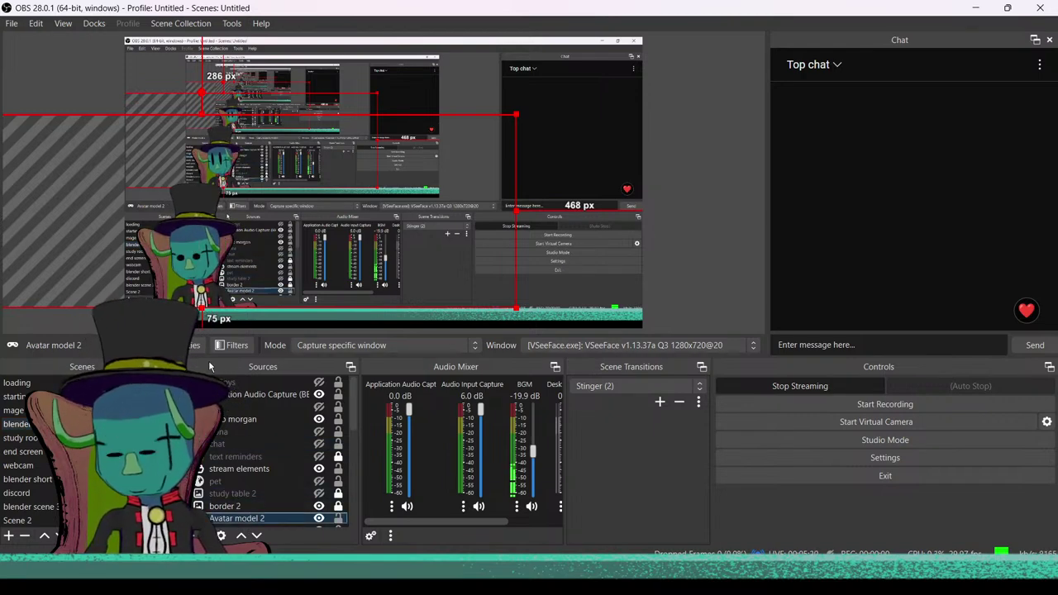
Step: Set the Audio Input Capture source's device to Microphone (Razer Seiren Mini)
{"action": "scroll", "coordinate": [229, 499], "scroll_direction": "down", "scroll_amount": 4}
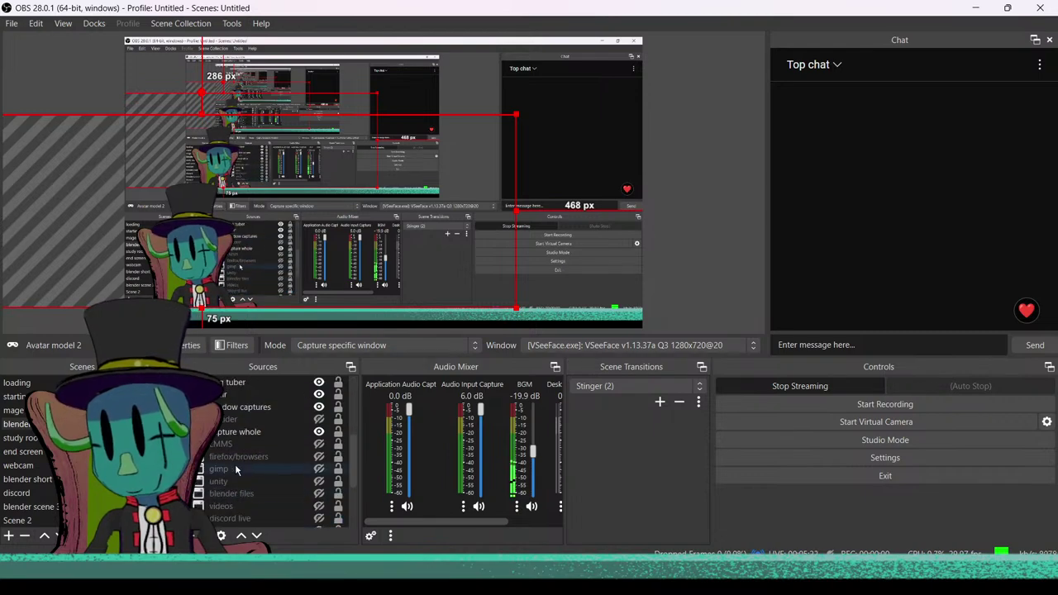
{"action": "left_click", "coordinate": [229, 507]}
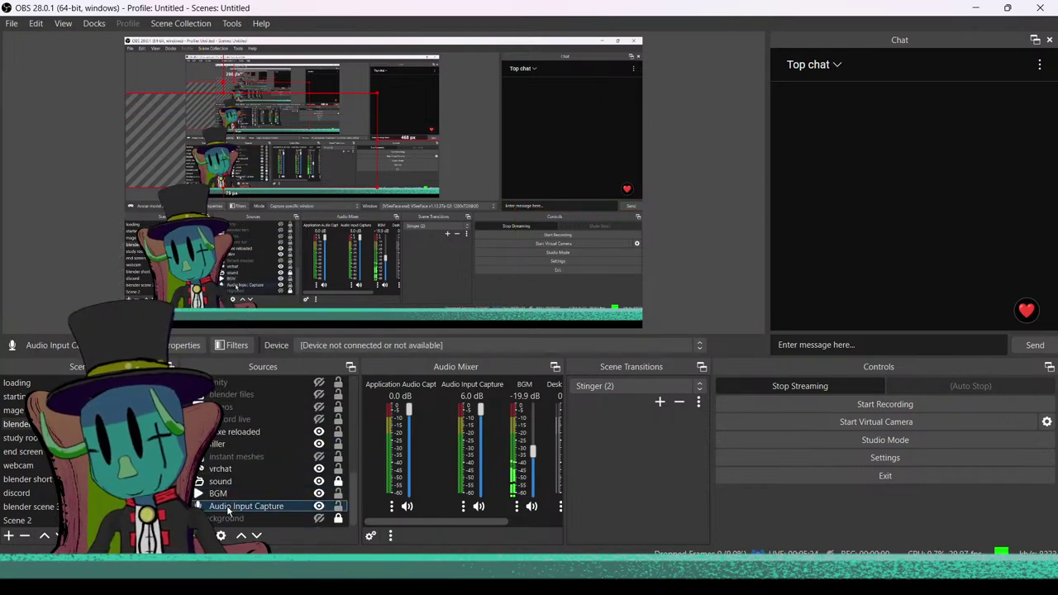
{"action": "left_click", "coordinate": [331, 344]}
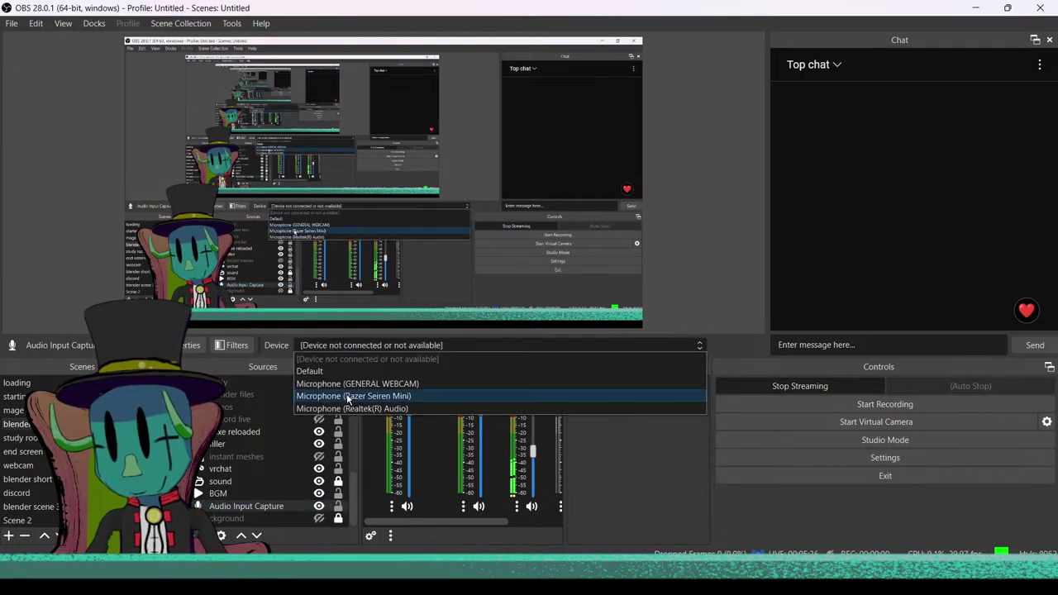
{"action": "left_click", "coordinate": [347, 396]}
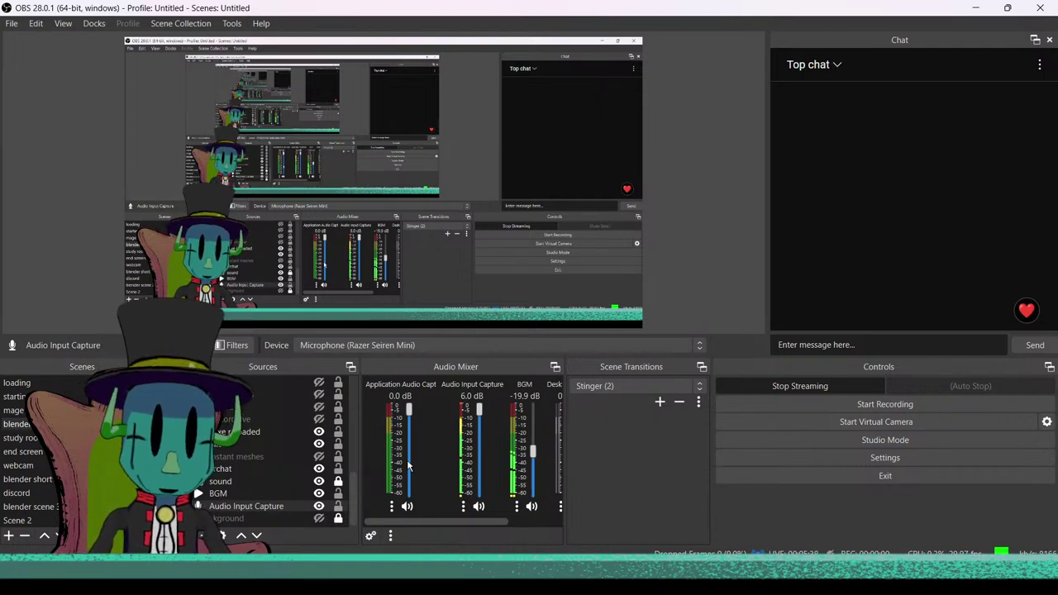
Step: Switch to Krita and examine the masked wrestler in wrestlers.kra, from the whole figure to the torso, fists and waist
{"action": "mouse_move", "coordinate": [386, 576]}
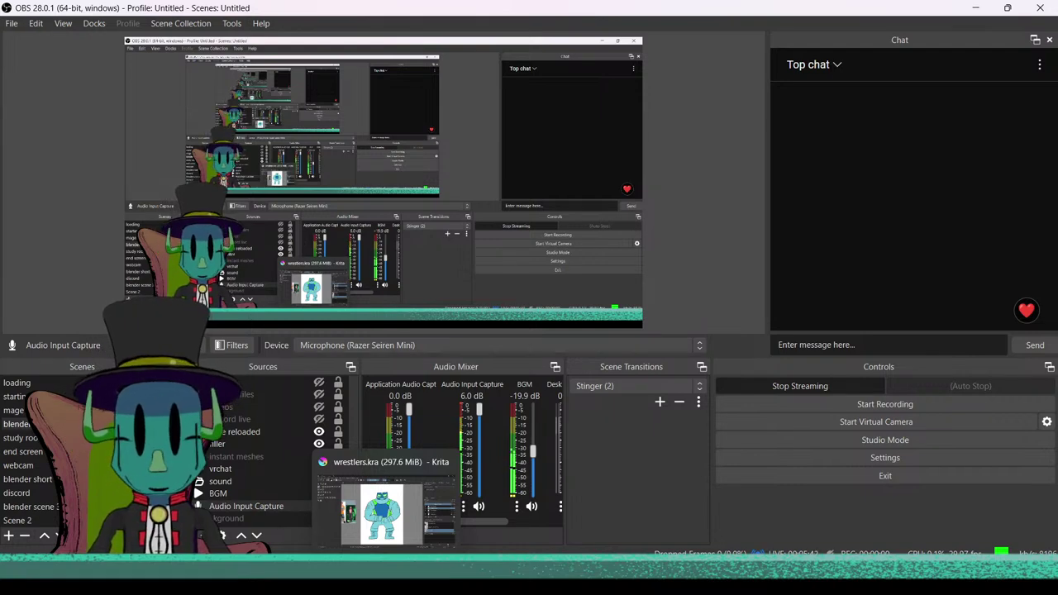
{"action": "left_click", "coordinate": [385, 504]}
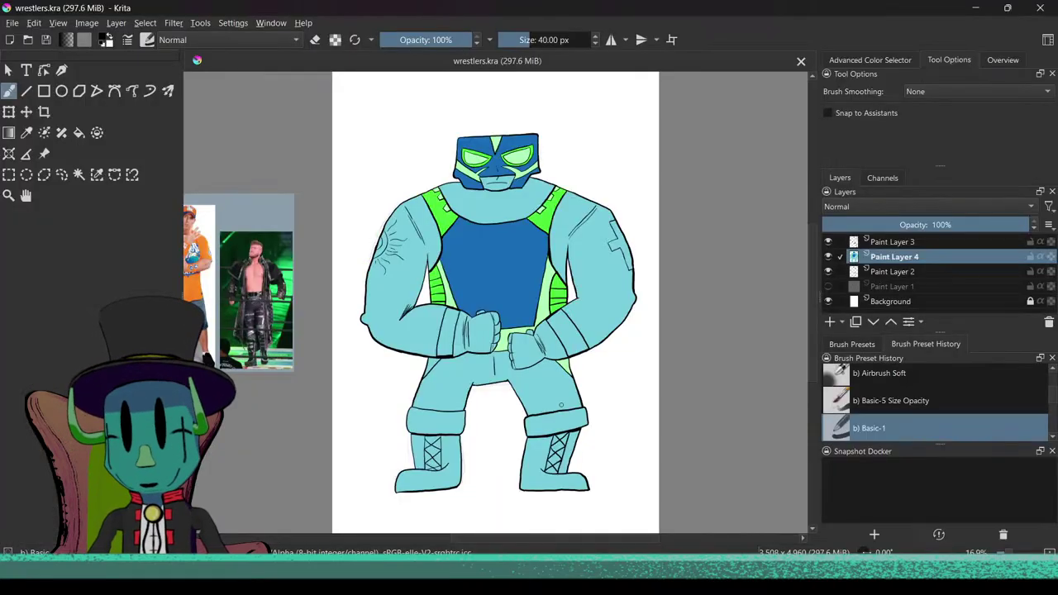
{"action": "scroll", "coordinate": [561, 405], "scroll_direction": "up", "scroll_amount": 2}
{"action": "scroll", "coordinate": [562, 405], "scroll_direction": "down", "scroll_amount": 3}
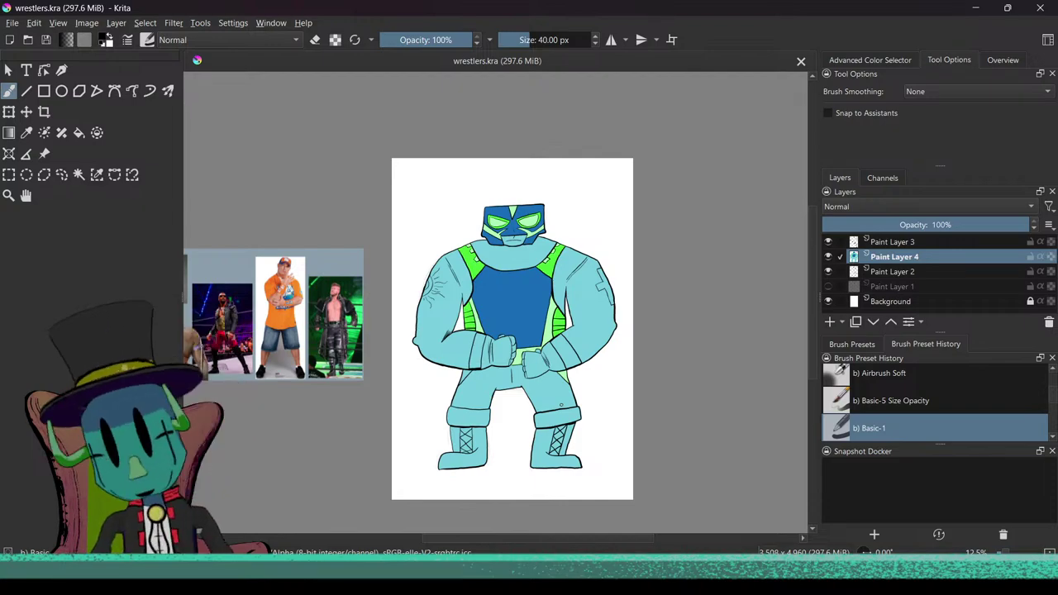
{"action": "left_click_drag", "start_coordinate": [559, 405], "coordinate": [533, 385]}
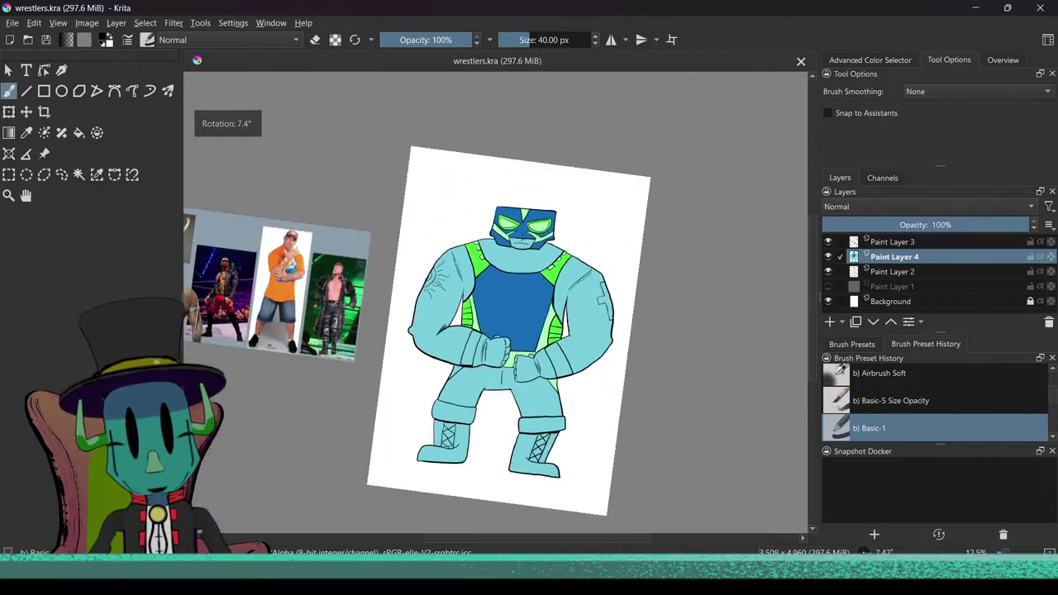
{"action": "left_click_drag", "start_coordinate": [480, 423], "coordinate": [536, 351]}
{"action": "mouse_move", "coordinate": [532, 390]}
{"action": "left_mouse_down"}
{"action": "mouse_move", "coordinate": [476, 389]}
{"action": "mouse_move", "coordinate": [555, 402]}
{"action": "mouse_move", "coordinate": [518, 468]}
{"action": "mouse_move", "coordinate": [544, 444]}
{"action": "mouse_move", "coordinate": [539, 453]}
{"action": "left_mouse_up"}
{"action": "mouse_move", "coordinate": [547, 400]}
{"action": "left_mouse_down"}
{"action": "mouse_move", "coordinate": [517, 438]}
{"action": "mouse_move", "coordinate": [533, 494]}
{"action": "mouse_move", "coordinate": [543, 408]}
{"action": "mouse_move", "coordinate": [571, 418]}
{"action": "mouse_move", "coordinate": [581, 396]}
{"action": "mouse_move", "coordinate": [559, 404]}
{"action": "mouse_move", "coordinate": [570, 418]}
{"action": "mouse_move", "coordinate": [547, 406]}
{"action": "mouse_move", "coordinate": [572, 430]}
{"action": "mouse_move", "coordinate": [564, 475]}
{"action": "mouse_move", "coordinate": [555, 378]}
{"action": "left_mouse_up"}
{"action": "left_click_drag", "start_coordinate": [533, 331], "coordinate": [563, 482]}
{"action": "left_click_drag", "start_coordinate": [573, 415], "coordinate": [536, 477]}
{"action": "left_click_drag", "start_coordinate": [549, 439], "coordinate": [552, 450]}
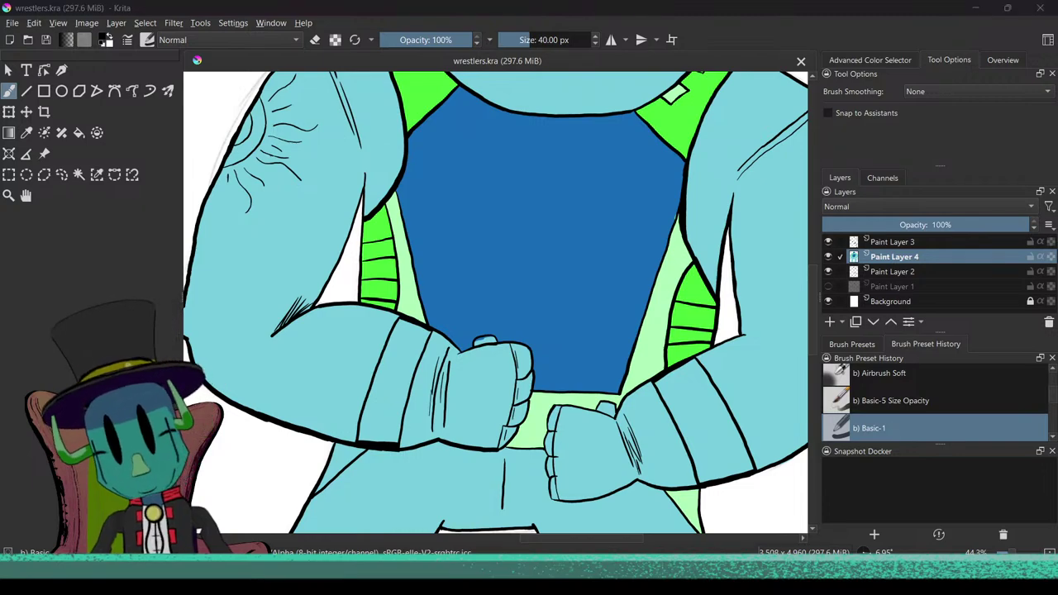
{"action": "key", "text": "alt+Tab"}
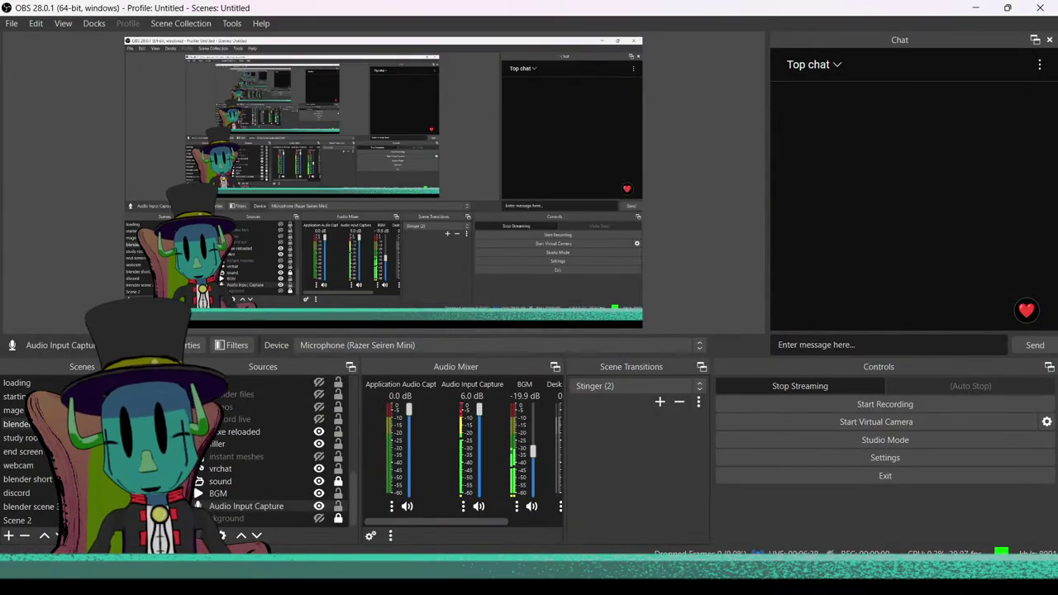
{"action": "key", "text": "alt+Tab"}
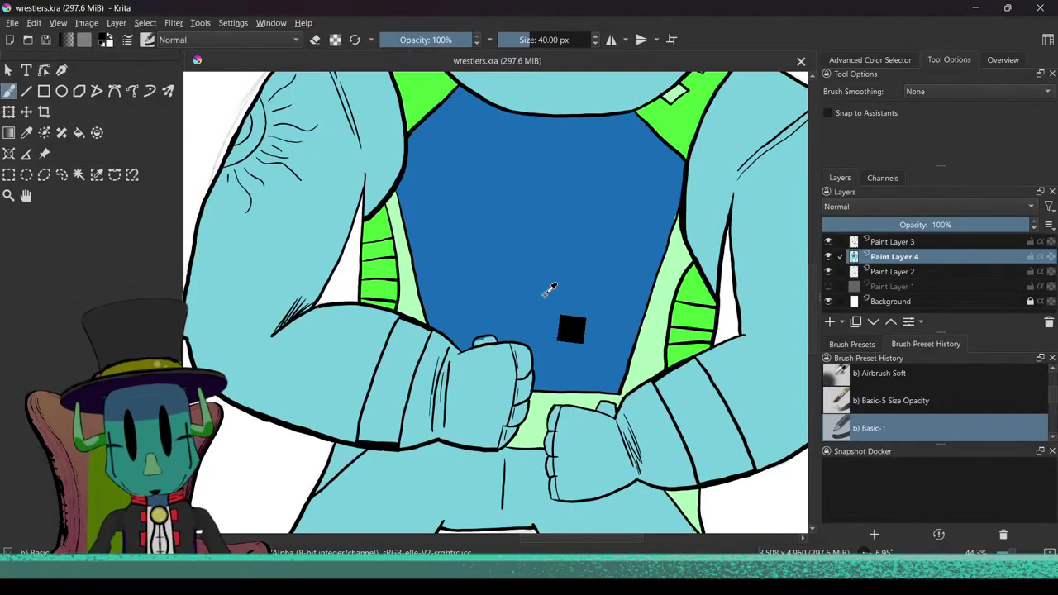
Step: Sample the torso's dark blue and paint shading along the outer and lower edges of the image-left thigh on Paint Layer 4
{"action": "left_click_drag", "start_coordinate": [502, 314], "coordinate": [543, 265]}
{"action": "left_click_drag", "start_coordinate": [430, 401], "coordinate": [529, 285]}
{"action": "left_click_drag", "start_coordinate": [521, 288], "coordinate": [447, 357]}
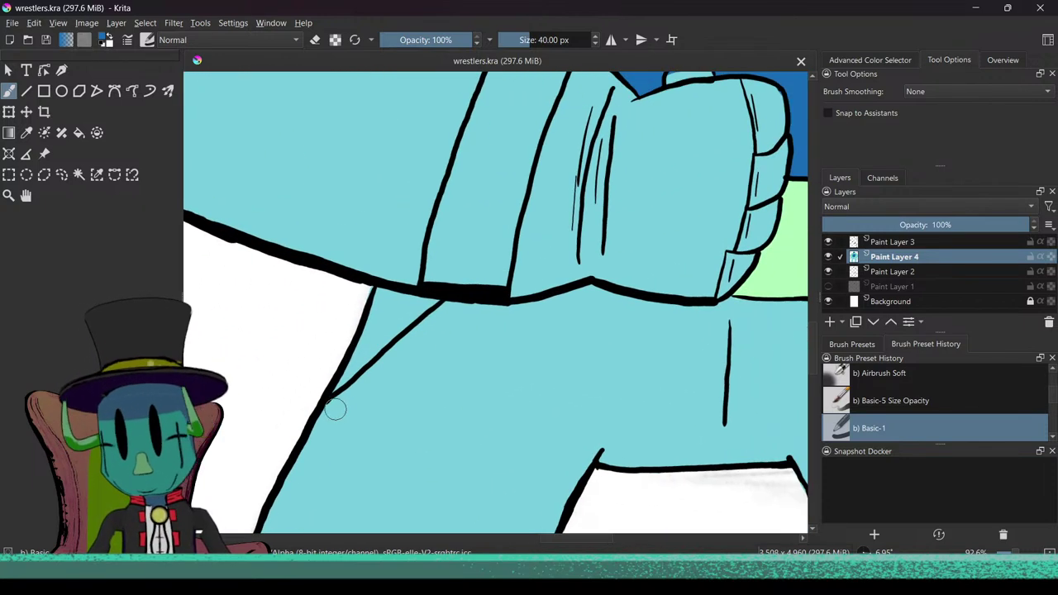
{"action": "left_click_drag", "start_coordinate": [313, 422], "coordinate": [381, 316]}
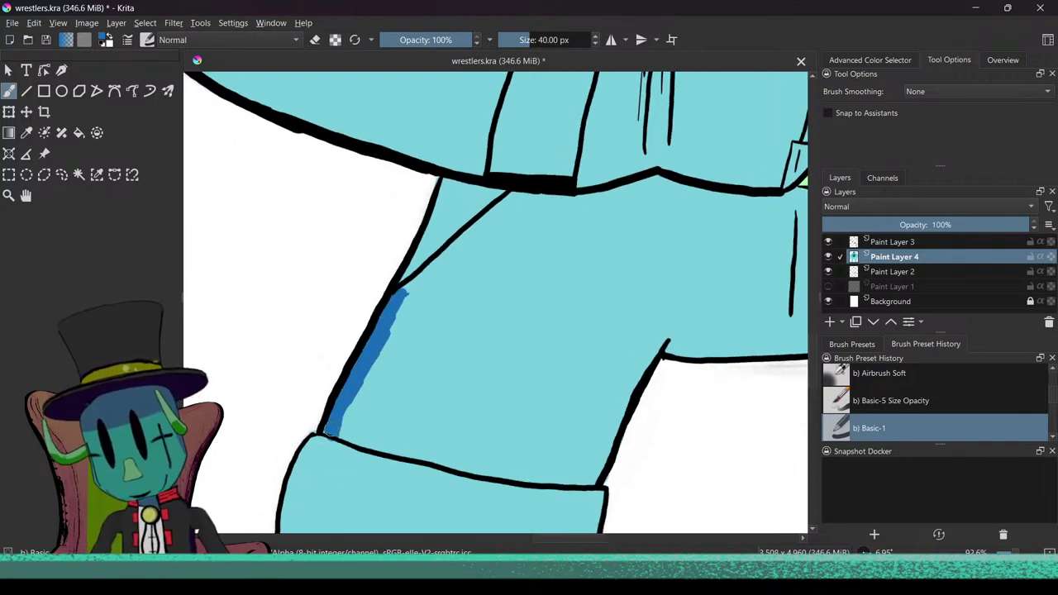
{"action": "mouse_move", "coordinate": [381, 442]}
{"action": "left_mouse_down"}
{"action": "mouse_move", "coordinate": [490, 467]}
{"action": "mouse_move", "coordinate": [497, 450]}
{"action": "mouse_move", "coordinate": [429, 433]}
{"action": "mouse_move", "coordinate": [514, 448]}
{"action": "left_mouse_up"}
{"action": "left_click_drag", "start_coordinate": [451, 427], "coordinate": [557, 442]}
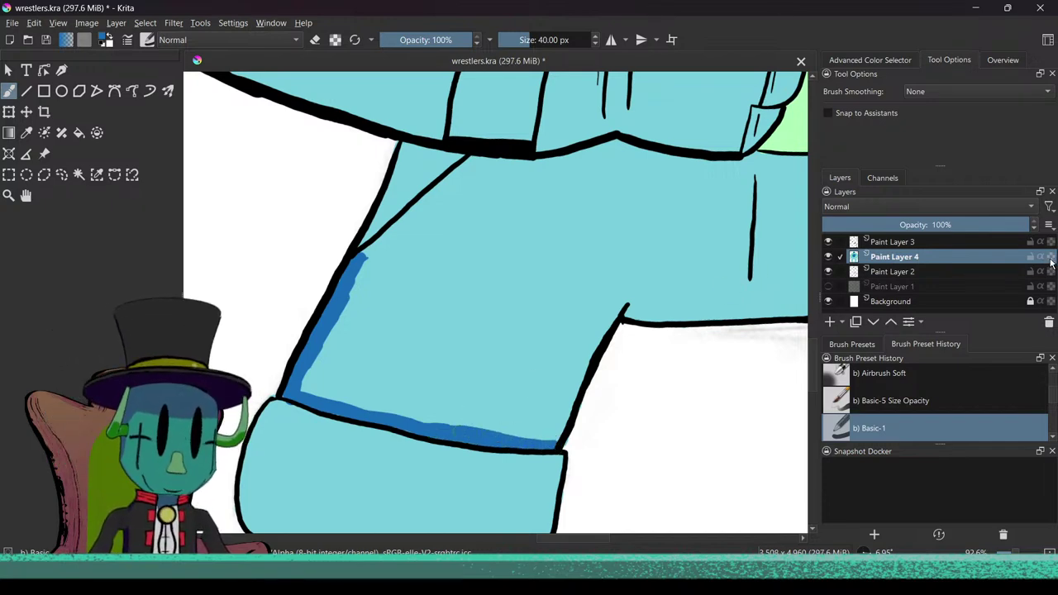
Step: Lock Paint Layer 4's alpha and paint dark blue shading along both inner thighs and the crotch edge between them
{"action": "mouse_move", "coordinate": [626, 306]}
{"action": "left_mouse_down"}
{"action": "mouse_move", "coordinate": [573, 367]}
{"action": "mouse_move", "coordinate": [563, 396]}
{"action": "mouse_move", "coordinate": [586, 361]}
{"action": "mouse_move", "coordinate": [556, 423]}
{"action": "left_mouse_up"}
{"action": "mouse_move", "coordinate": [547, 388]}
{"action": "left_mouse_down"}
{"action": "mouse_move", "coordinate": [545, 440]}
{"action": "mouse_move", "coordinate": [581, 344]}
{"action": "mouse_move", "coordinate": [635, 307]}
{"action": "left_mouse_up"}
{"action": "mouse_move", "coordinate": [587, 349]}
{"action": "left_mouse_down"}
{"action": "mouse_move", "coordinate": [448, 362]}
{"action": "mouse_move", "coordinate": [479, 334]}
{"action": "mouse_move", "coordinate": [635, 336]}
{"action": "left_mouse_up"}
{"action": "mouse_move", "coordinate": [455, 343]}
{"action": "left_mouse_down"}
{"action": "mouse_move", "coordinate": [548, 360]}
{"action": "mouse_move", "coordinate": [517, 343]}
{"action": "mouse_move", "coordinate": [577, 366]}
{"action": "mouse_move", "coordinate": [549, 344]}
{"action": "left_mouse_up"}
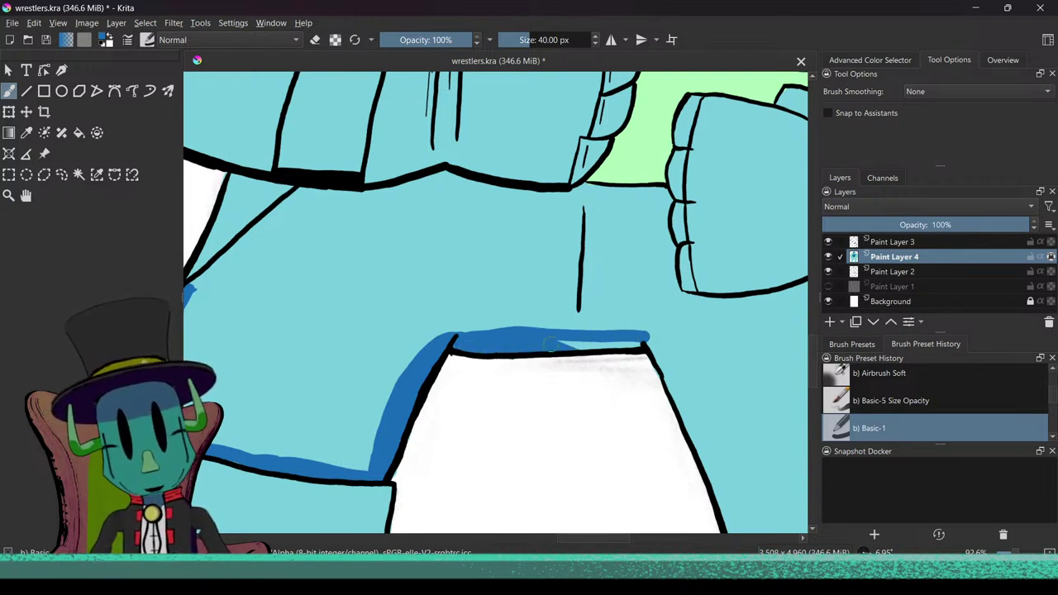
{"action": "mouse_move", "coordinate": [610, 370]}
{"action": "left_mouse_down"}
{"action": "mouse_move", "coordinate": [597, 349]}
{"action": "mouse_move", "coordinate": [653, 351]}
{"action": "mouse_move", "coordinate": [684, 425]}
{"action": "left_mouse_up"}
{"action": "left_click_drag", "start_coordinate": [581, 419], "coordinate": [553, 377]}
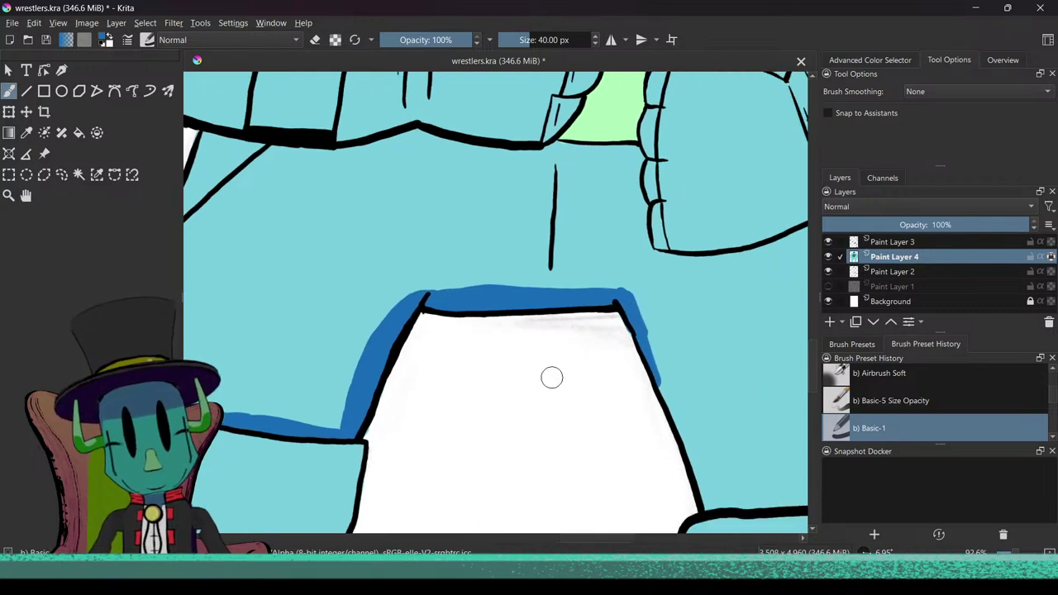
{"action": "mouse_move", "coordinate": [651, 341]}
{"action": "left_mouse_down"}
{"action": "mouse_move", "coordinate": [711, 507]}
{"action": "mouse_move", "coordinate": [702, 484]}
{"action": "mouse_move", "coordinate": [712, 476]}
{"action": "mouse_move", "coordinate": [661, 360]}
{"action": "left_mouse_up"}
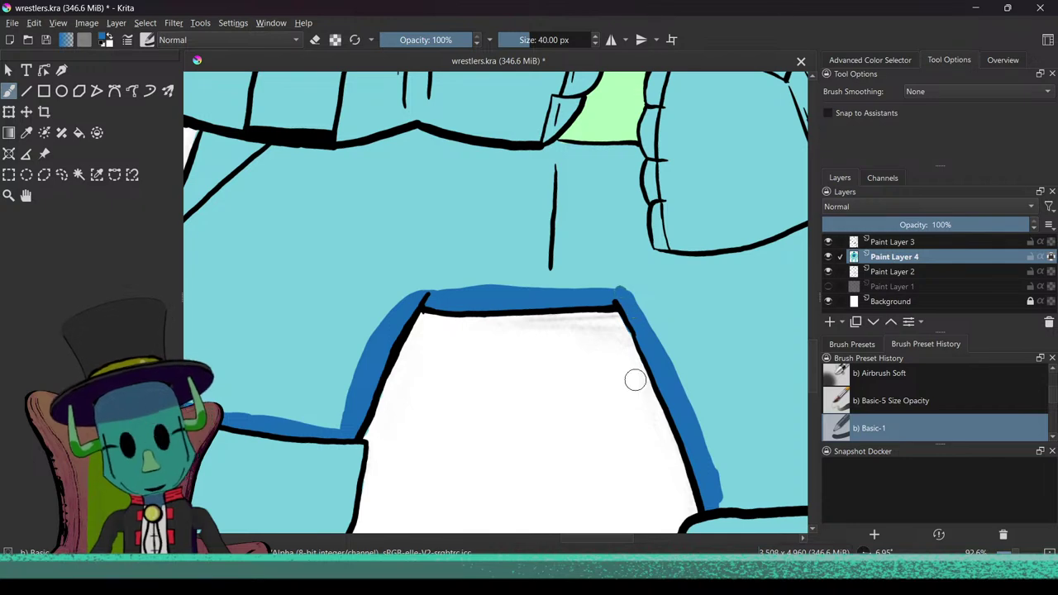
Step: Paint a dark blue shading band down the inner edge of the image-right boot's cuff
{"action": "left_click_drag", "start_coordinate": [603, 392], "coordinate": [526, 320]}
{"action": "mouse_move", "coordinate": [598, 425]}
{"action": "left_mouse_down"}
{"action": "mouse_move", "coordinate": [573, 361]}
{"action": "mouse_move", "coordinate": [577, 415]}
{"action": "mouse_move", "coordinate": [615, 386]}
{"action": "mouse_move", "coordinate": [583, 413]}
{"action": "mouse_move", "coordinate": [581, 486]}
{"action": "left_mouse_up"}
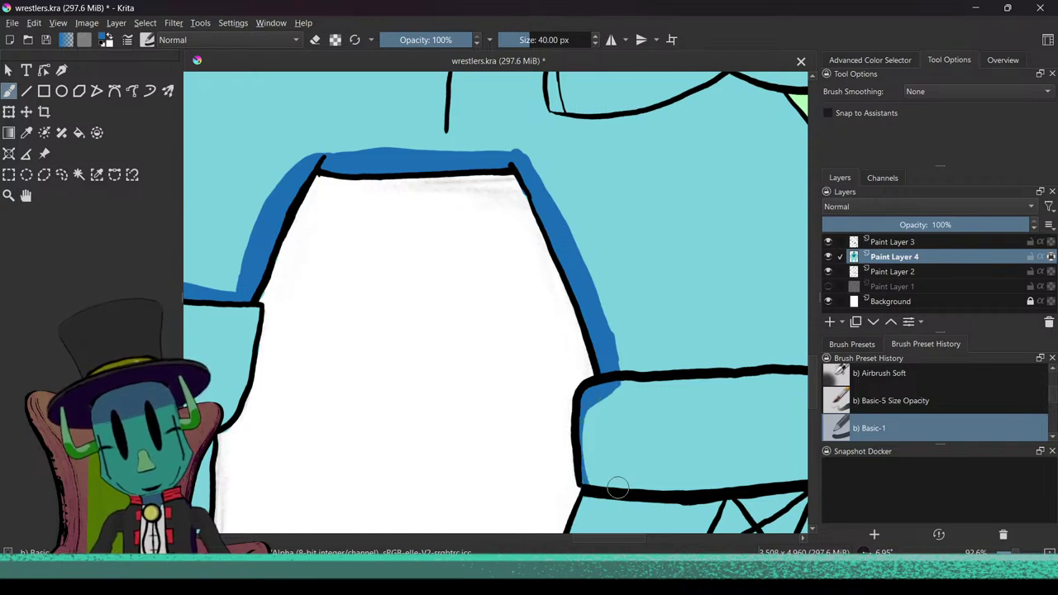
{"action": "scroll", "coordinate": [574, 429], "scroll_direction": "down", "scroll_amount": 2}
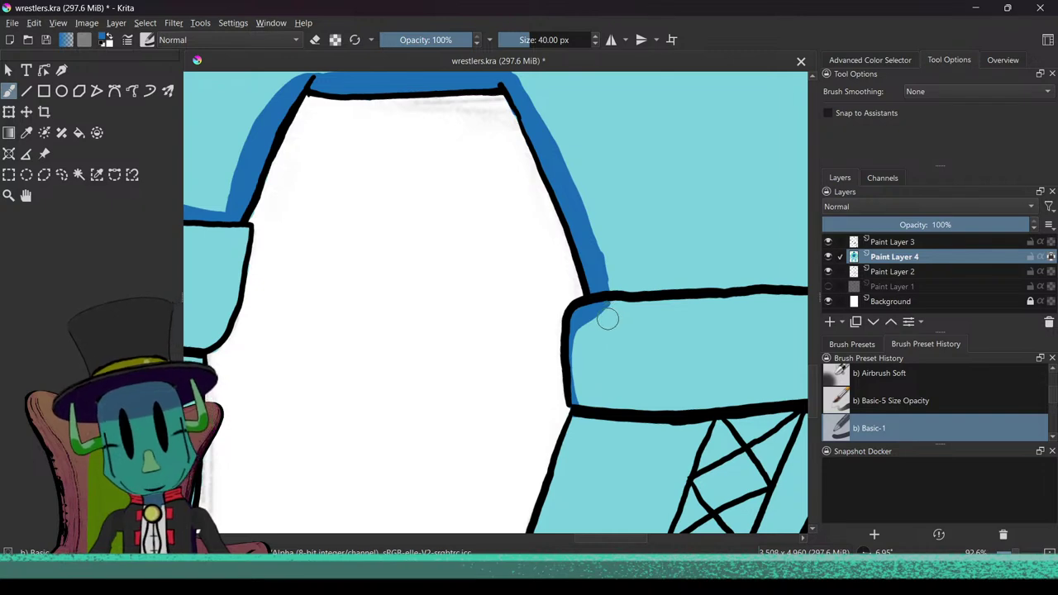
{"action": "scroll", "coordinate": [611, 290], "scroll_direction": "down", "scroll_amount": 1}
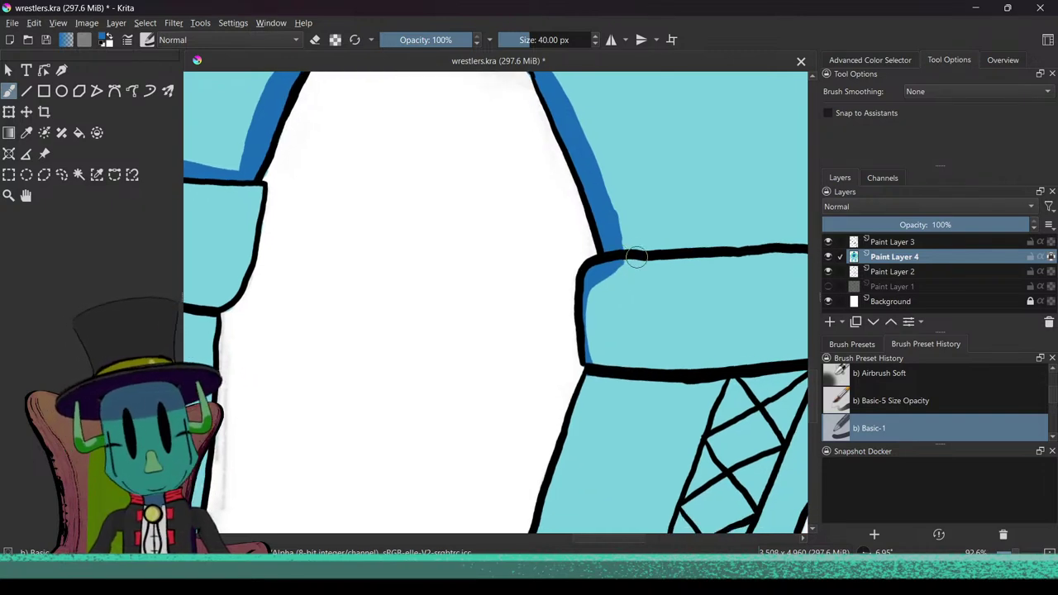
{"action": "mouse_move", "coordinate": [612, 272]}
{"action": "left_mouse_down"}
{"action": "mouse_move", "coordinate": [596, 293]}
{"action": "mouse_move", "coordinate": [590, 372]}
{"action": "mouse_move", "coordinate": [595, 284]}
{"action": "mouse_move", "coordinate": [620, 312]}
{"action": "left_mouse_up"}
Step: Paint dark blue shading down the back edge of the image-right boot, from below the cuff to the heel
{"action": "left_click_drag", "start_coordinate": [609, 371], "coordinate": [610, 286]}
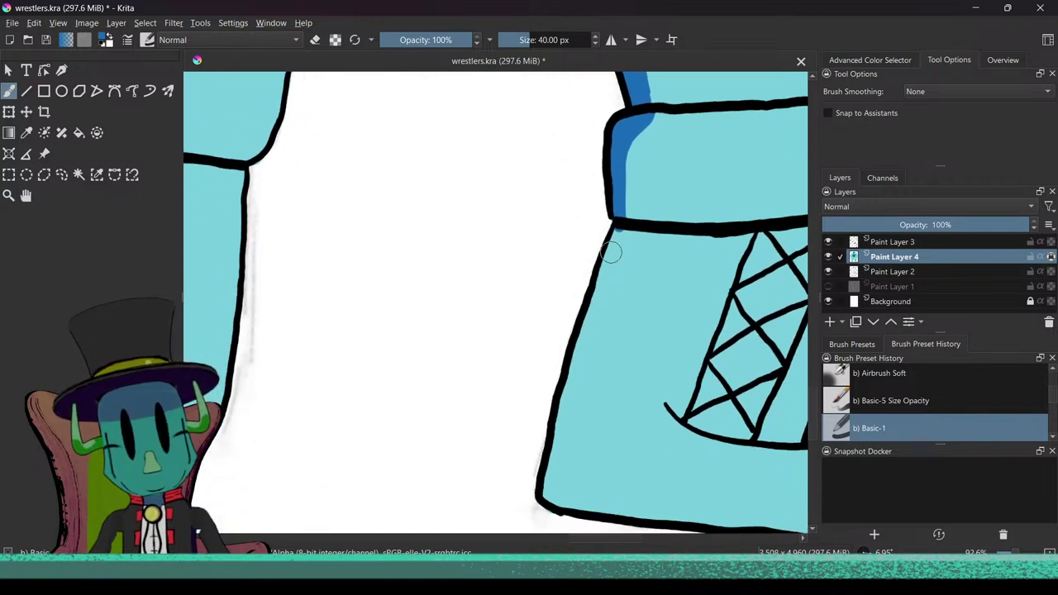
{"action": "mouse_move", "coordinate": [615, 235]}
{"action": "left_mouse_down"}
{"action": "mouse_move", "coordinate": [586, 343]}
{"action": "mouse_move", "coordinate": [601, 298]}
{"action": "mouse_move", "coordinate": [601, 315]}
{"action": "mouse_move", "coordinate": [591, 302]}
{"action": "mouse_move", "coordinate": [564, 396]}
{"action": "mouse_move", "coordinate": [581, 355]}
{"action": "mouse_move", "coordinate": [564, 434]}
{"action": "mouse_move", "coordinate": [567, 388]}
{"action": "left_mouse_up"}
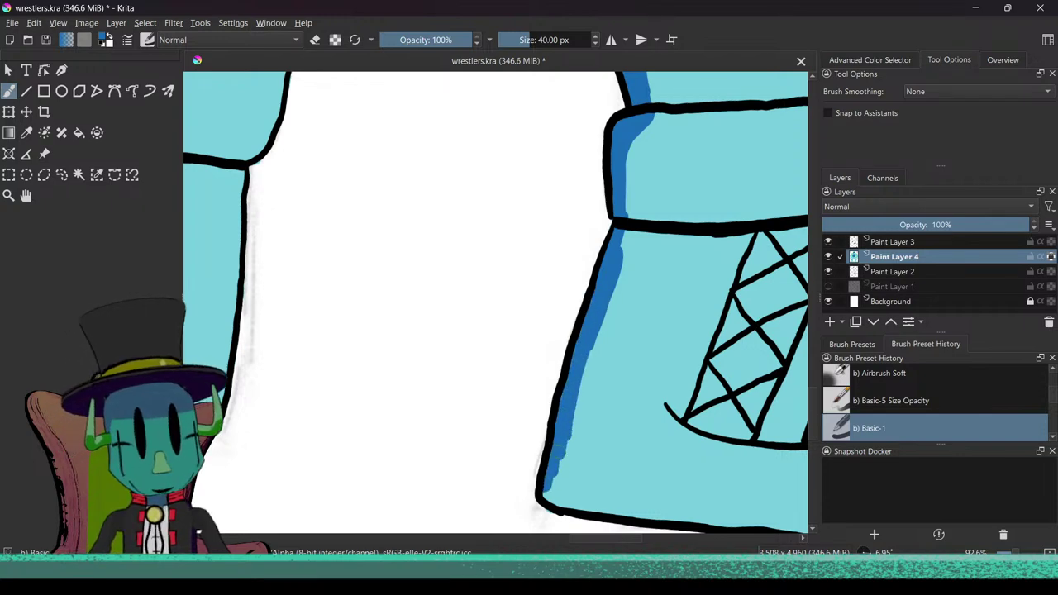
{"action": "left_click_drag", "start_coordinate": [567, 438], "coordinate": [564, 490]}
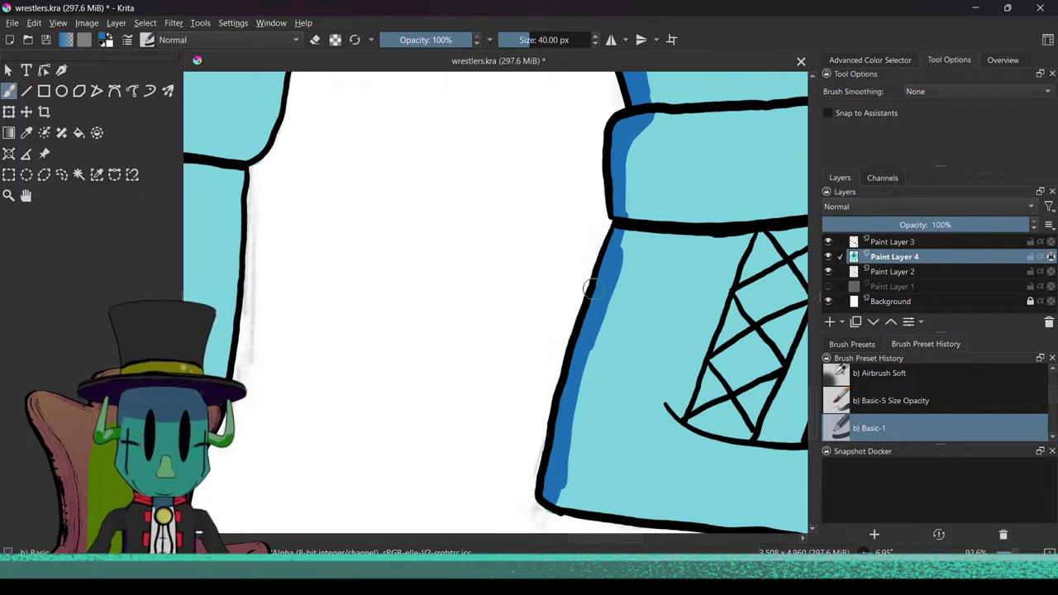
{"action": "mouse_move", "coordinate": [623, 244]}
{"action": "left_mouse_down"}
{"action": "mouse_move", "coordinate": [631, 146]}
{"action": "mouse_move", "coordinate": [645, 129]}
{"action": "left_mouse_up"}
Step: Shade the image-right boot in dark blue along the sole, around the toe and over the top of the foot
{"action": "left_click_drag", "start_coordinate": [597, 294], "coordinate": [542, 190]}
{"action": "mouse_move", "coordinate": [519, 382]}
{"action": "left_mouse_down"}
{"action": "mouse_move", "coordinate": [505, 405]}
{"action": "mouse_move", "coordinate": [502, 396]}
{"action": "mouse_move", "coordinate": [524, 399]}
{"action": "mouse_move", "coordinate": [519, 387]}
{"action": "mouse_move", "coordinate": [599, 426]}
{"action": "mouse_move", "coordinate": [515, 396]}
{"action": "mouse_move", "coordinate": [637, 427]}
{"action": "mouse_move", "coordinate": [514, 384]}
{"action": "left_mouse_up"}
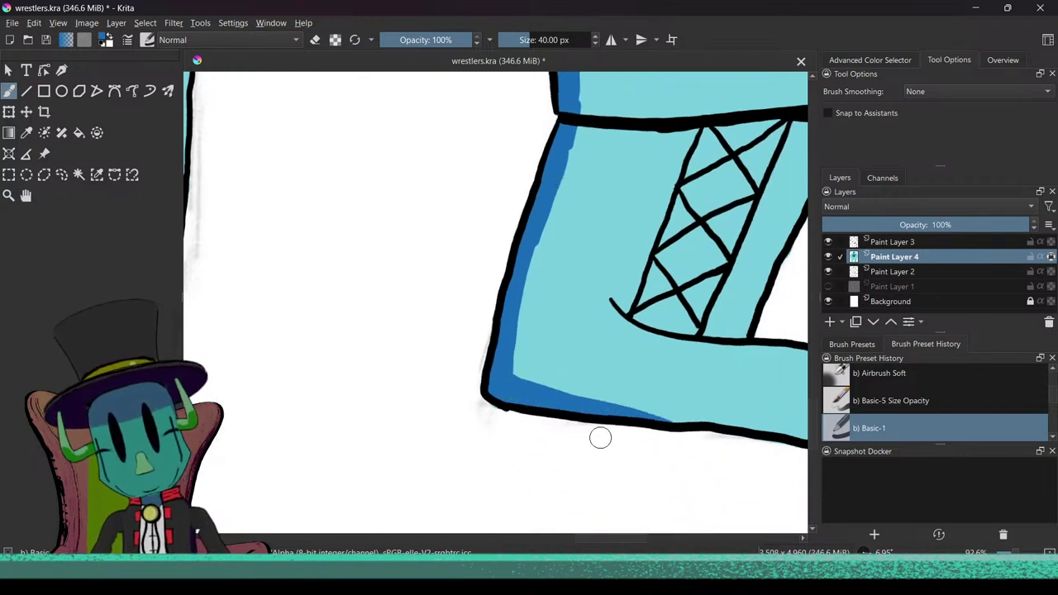
{"action": "left_click_drag", "start_coordinate": [601, 437], "coordinate": [495, 424]}
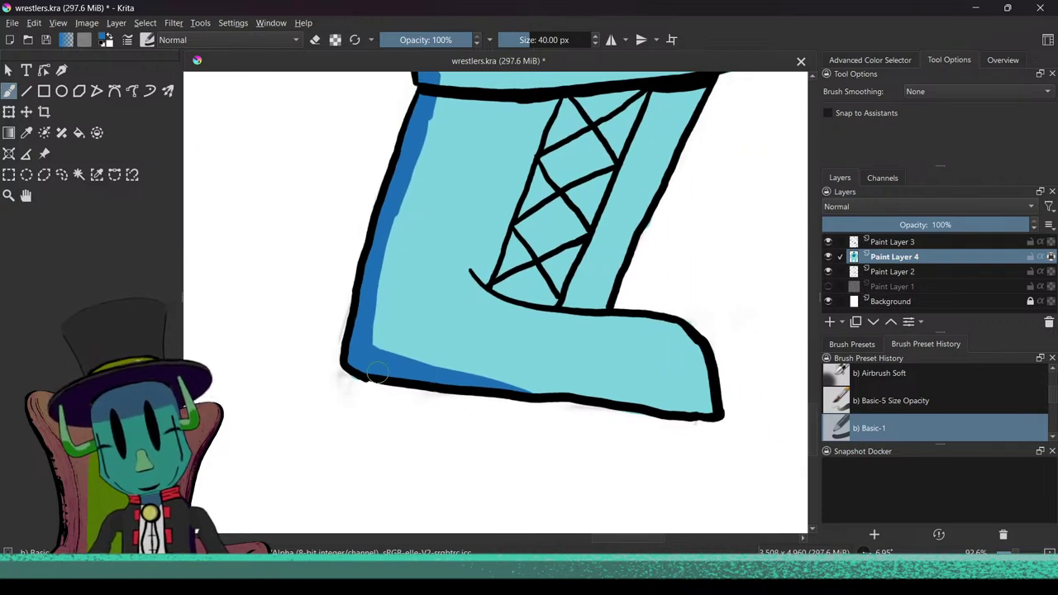
{"action": "mouse_move", "coordinate": [376, 349]}
{"action": "left_mouse_down"}
{"action": "mouse_move", "coordinate": [541, 386]}
{"action": "mouse_move", "coordinate": [425, 376]}
{"action": "mouse_move", "coordinate": [414, 363]}
{"action": "mouse_move", "coordinate": [550, 388]}
{"action": "left_mouse_up"}
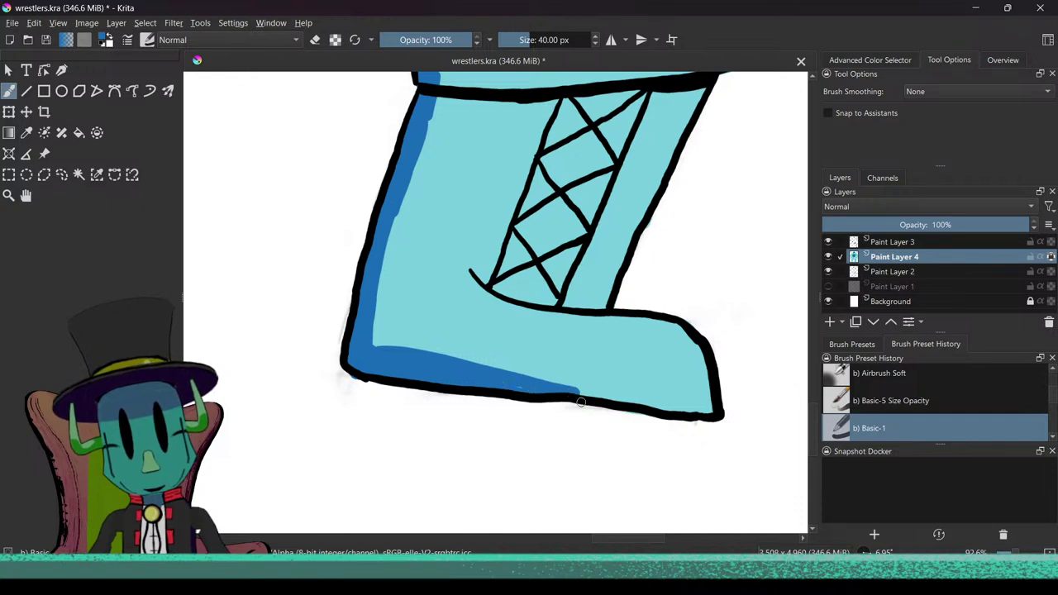
{"action": "mouse_move", "coordinate": [584, 394]}
{"action": "left_mouse_down"}
{"action": "mouse_move", "coordinate": [649, 406]}
{"action": "mouse_move", "coordinate": [604, 403]}
{"action": "mouse_move", "coordinate": [594, 394]}
{"action": "mouse_move", "coordinate": [691, 414]}
{"action": "mouse_move", "coordinate": [721, 406]}
{"action": "mouse_move", "coordinate": [709, 418]}
{"action": "mouse_move", "coordinate": [708, 368]}
{"action": "mouse_move", "coordinate": [680, 333]}
{"action": "mouse_move", "coordinate": [696, 349]}
{"action": "mouse_move", "coordinate": [649, 317]}
{"action": "mouse_move", "coordinate": [660, 326]}
{"action": "mouse_move", "coordinate": [629, 330]}
{"action": "mouse_move", "coordinate": [637, 325]}
{"action": "mouse_move", "coordinate": [593, 314]}
{"action": "left_mouse_up"}
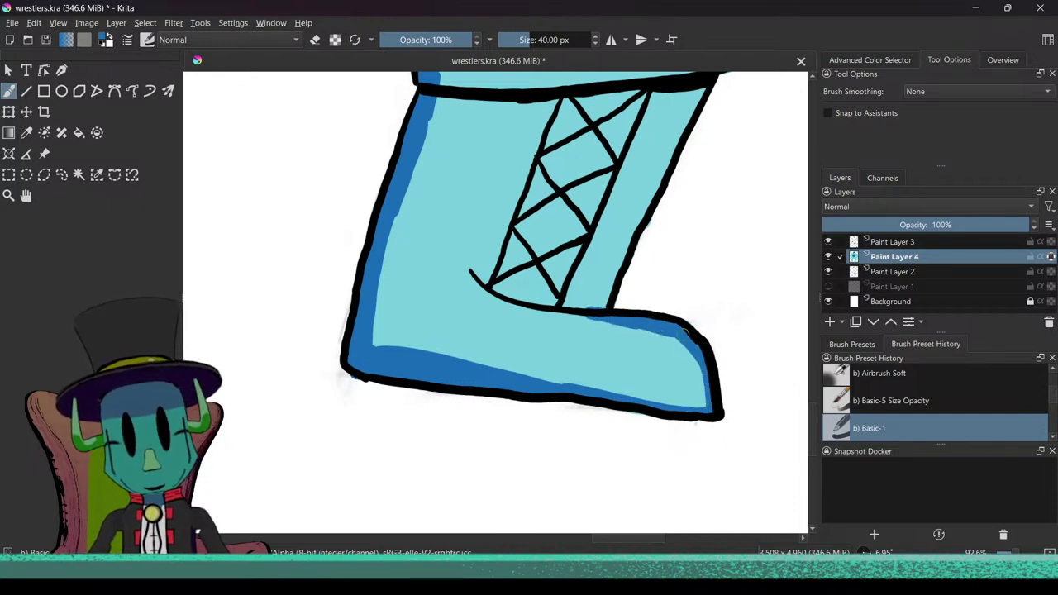
{"action": "mouse_move", "coordinate": [689, 341]}
{"action": "left_mouse_down"}
{"action": "mouse_move", "coordinate": [714, 406]}
{"action": "mouse_move", "coordinate": [702, 368]}
{"action": "left_mouse_up"}
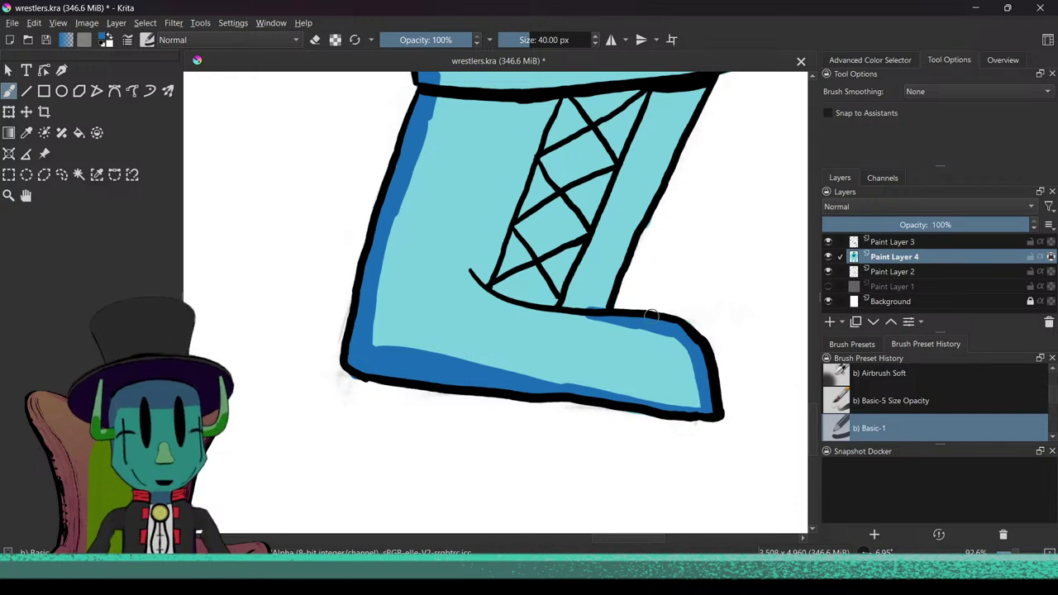
Step: Paint and thicken dark blue shading along the boot shaft's front edge beside the laces, between cuff and foot
{"action": "left_click_drag", "start_coordinate": [627, 311], "coordinate": [578, 372]}
{"action": "mouse_move", "coordinate": [657, 153]}
{"action": "left_mouse_down"}
{"action": "mouse_move", "coordinate": [537, 375]}
{"action": "mouse_move", "coordinate": [580, 313]}
{"action": "mouse_move", "coordinate": [563, 364]}
{"action": "mouse_move", "coordinate": [527, 379]}
{"action": "mouse_move", "coordinate": [641, 433]}
{"action": "left_mouse_up"}
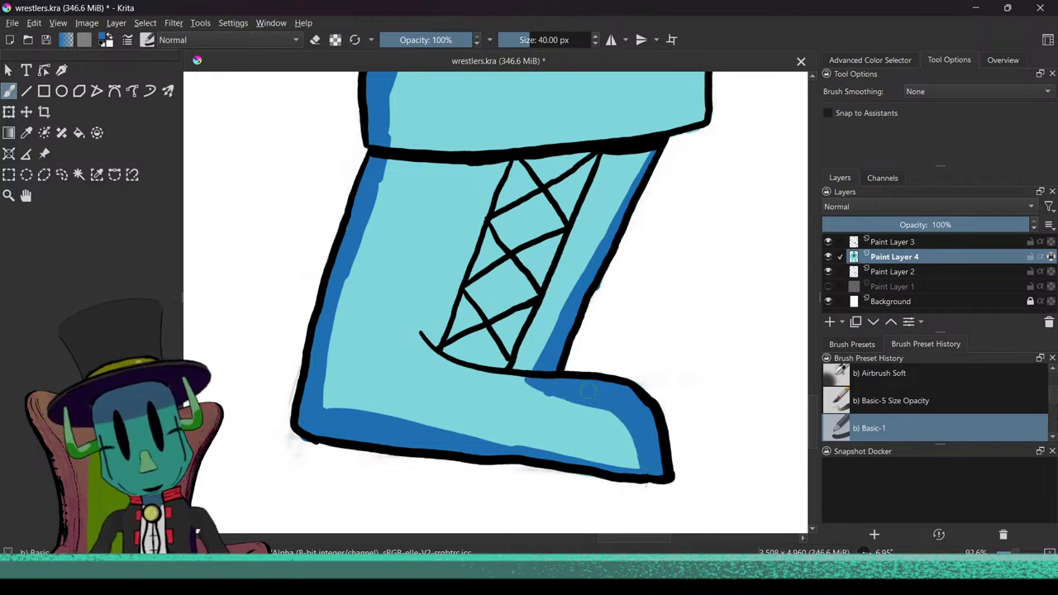
{"action": "left_click_drag", "start_coordinate": [507, 381], "coordinate": [497, 450]}
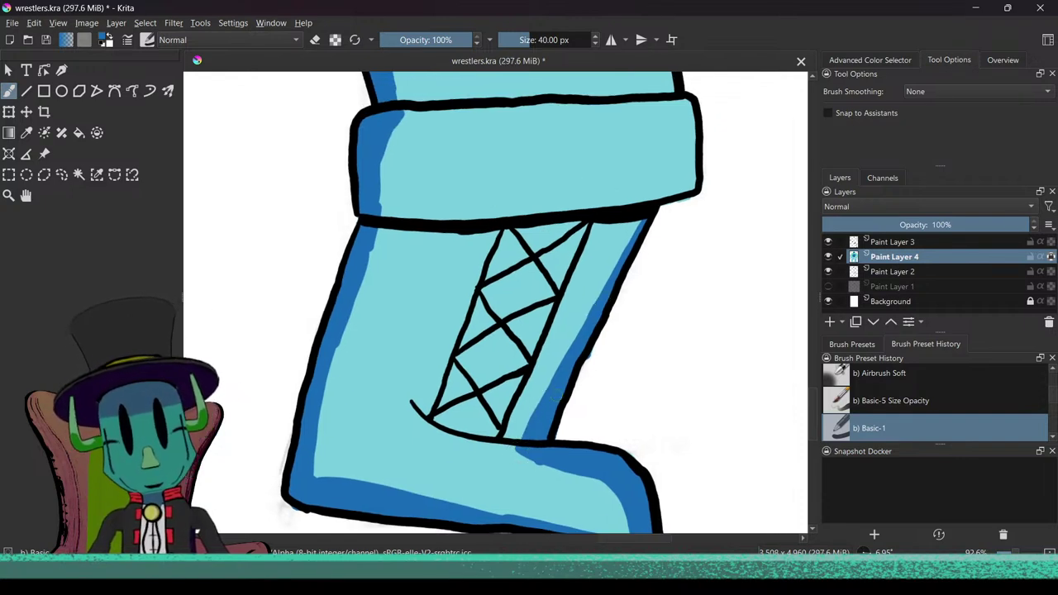
{"action": "left_click_drag", "start_coordinate": [547, 397], "coordinate": [652, 205]}
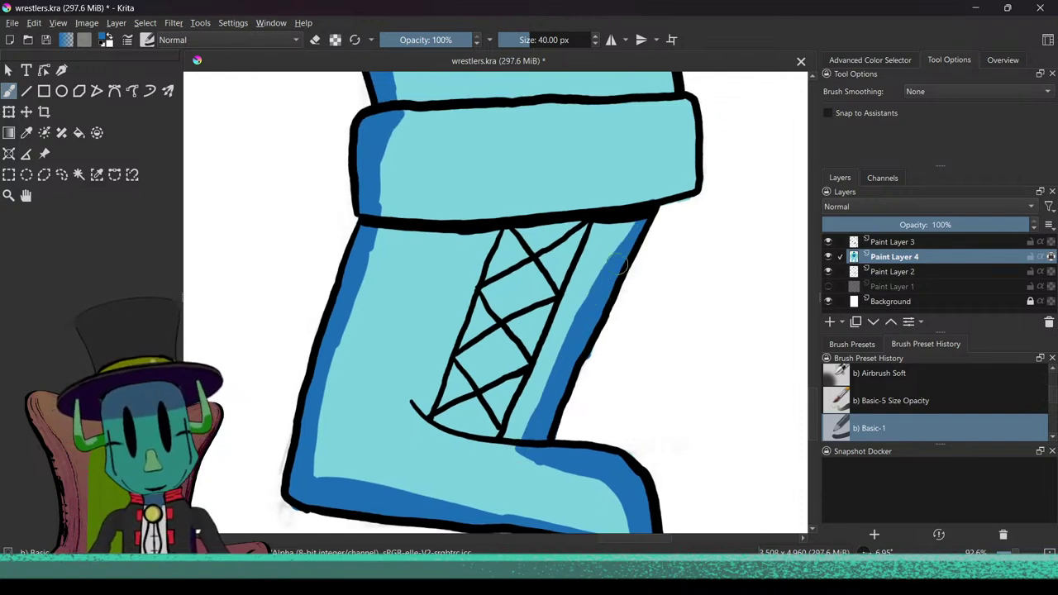
{"action": "left_click_drag", "start_coordinate": [618, 262], "coordinate": [601, 313]}
Step: Shade the boot cuff's outer edge and the lowest part of the outer thigh edge above it in dark blue
{"action": "mouse_move", "coordinate": [648, 184]}
{"action": "left_mouse_down"}
{"action": "mouse_move", "coordinate": [652, 286]}
{"action": "mouse_move", "coordinate": [632, 268]}
{"action": "mouse_move", "coordinate": [644, 259]}
{"action": "mouse_move", "coordinate": [631, 279]}
{"action": "mouse_move", "coordinate": [648, 222]}
{"action": "mouse_move", "coordinate": [641, 186]}
{"action": "mouse_move", "coordinate": [621, 300]}
{"action": "left_mouse_up"}
{"action": "mouse_move", "coordinate": [616, 242]}
{"action": "left_mouse_down"}
{"action": "mouse_move", "coordinate": [624, 370]}
{"action": "mouse_move", "coordinate": [617, 229]}
{"action": "left_mouse_up"}
{"action": "mouse_move", "coordinate": [582, 278]}
{"action": "left_mouse_down"}
{"action": "mouse_move", "coordinate": [597, 347]}
{"action": "mouse_move", "coordinate": [572, 424]}
{"action": "left_mouse_up"}
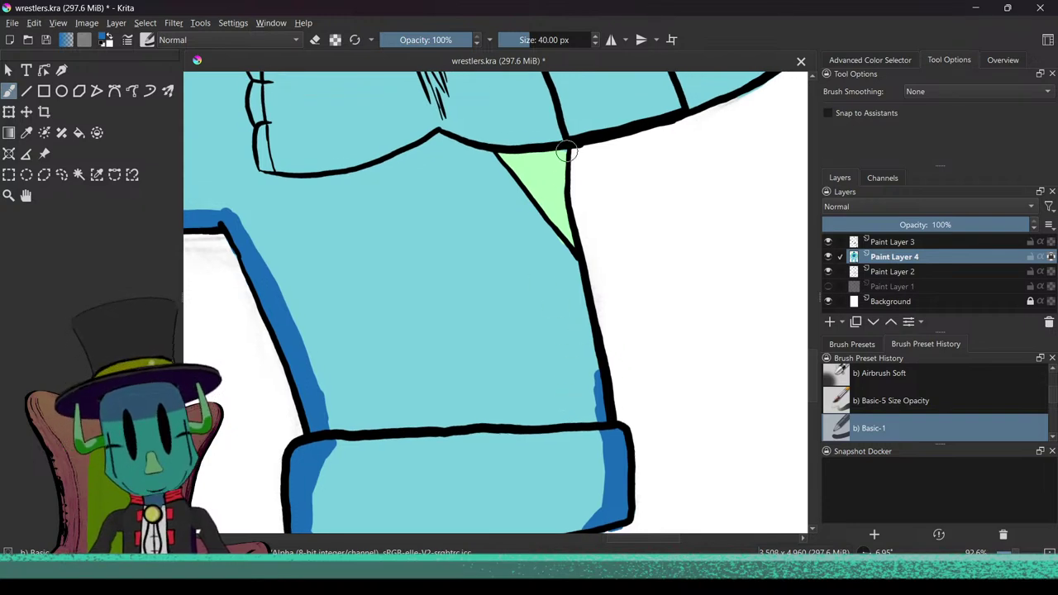
Step: Paint dark blue shading beside the pale green triangle at the hip and along the thigh's lower edge above the cuff
{"action": "left_click_drag", "start_coordinate": [486, 160], "coordinate": [510, 189]}
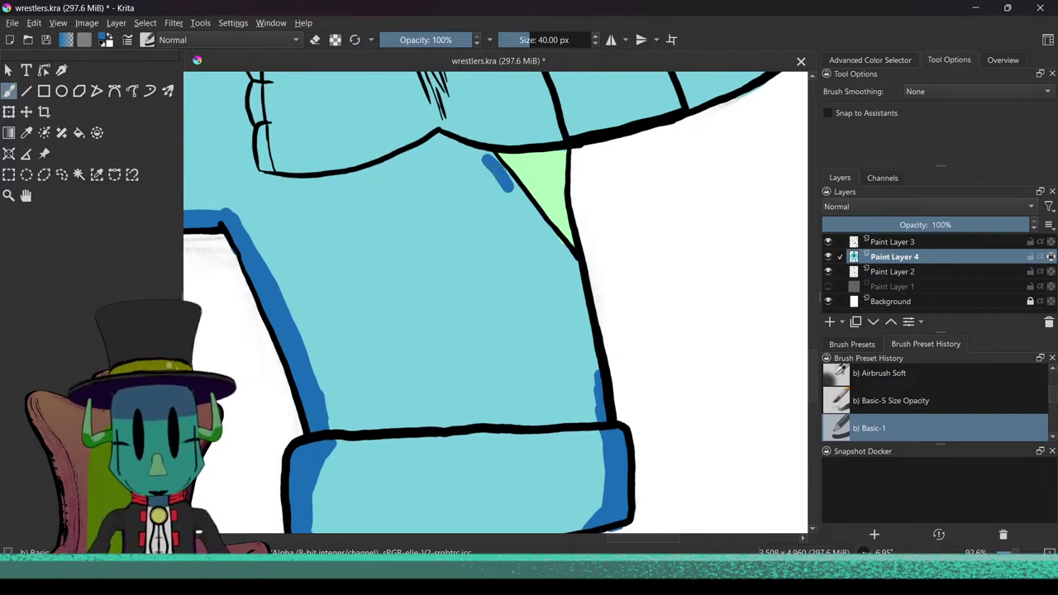
{"action": "left_click_drag", "start_coordinate": [487, 301], "coordinate": [483, 208]}
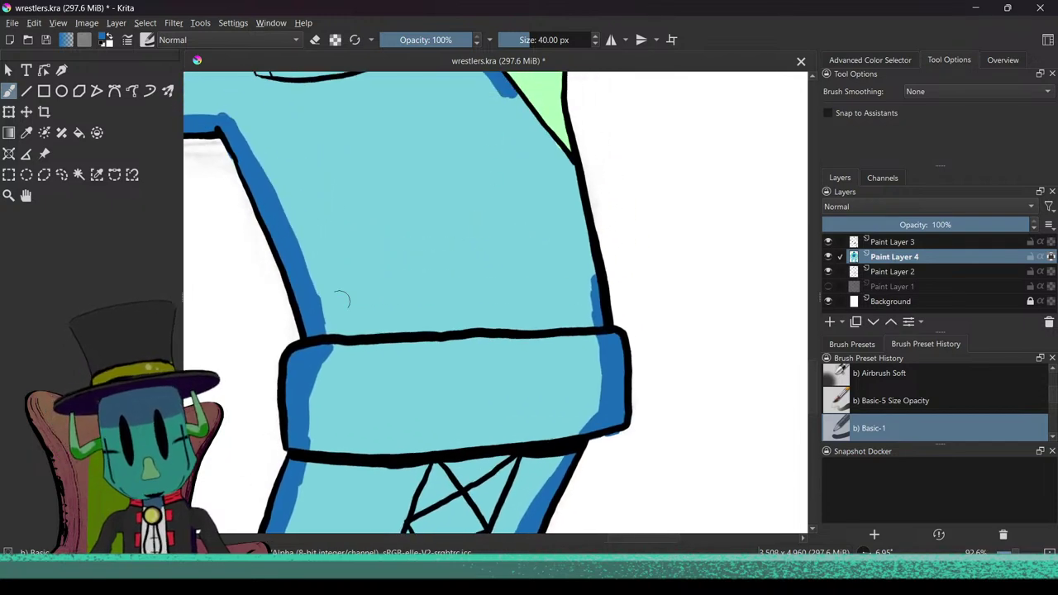
{"action": "left_click_drag", "start_coordinate": [329, 331], "coordinate": [584, 327]}
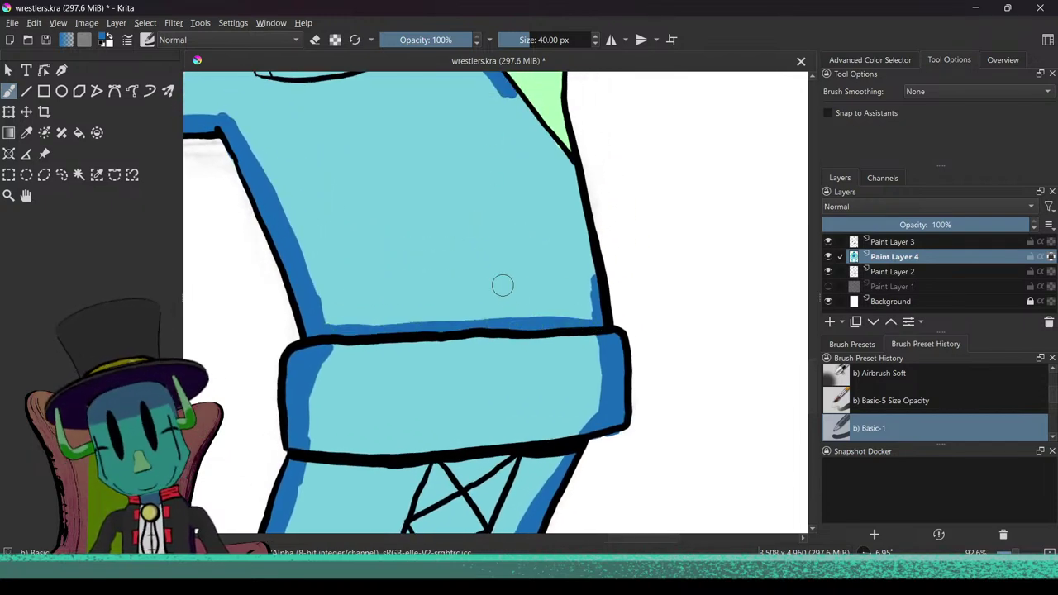
Step: Shade the outer edge of the image-right thigh in dark blue from the cuff upward and thicken it beside the pale green triangle
{"action": "left_click_drag", "start_coordinate": [503, 285], "coordinate": [524, 386]}
{"action": "mouse_move", "coordinate": [521, 187]}
{"action": "left_mouse_down"}
{"action": "mouse_move", "coordinate": [508, 157]}
{"action": "mouse_move", "coordinate": [601, 281]}
{"action": "mouse_move", "coordinate": [613, 414]}
{"action": "left_mouse_up"}
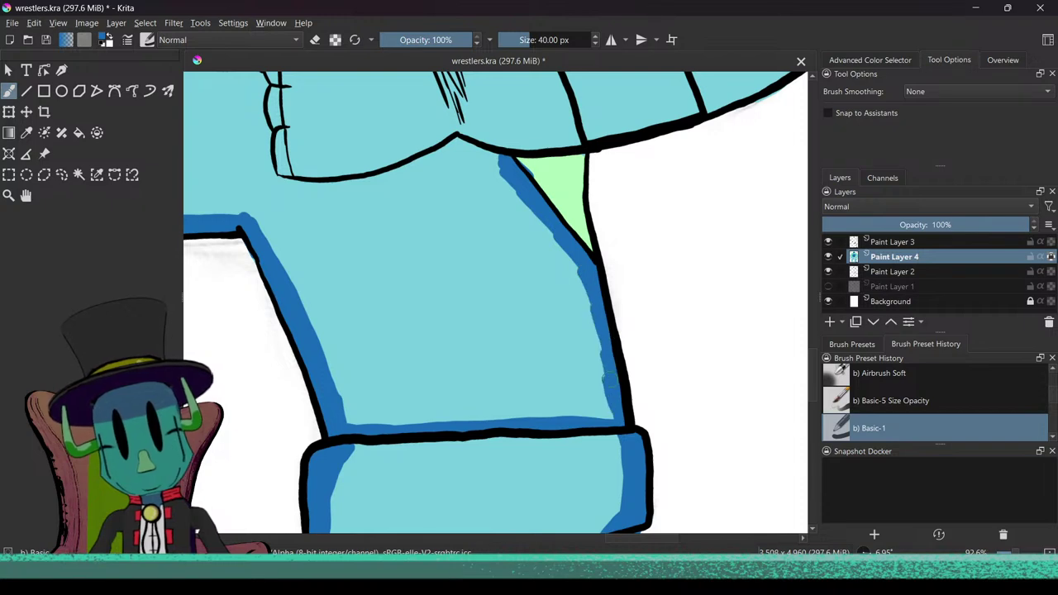
{"action": "left_click_drag", "start_coordinate": [585, 289], "coordinate": [490, 158]}
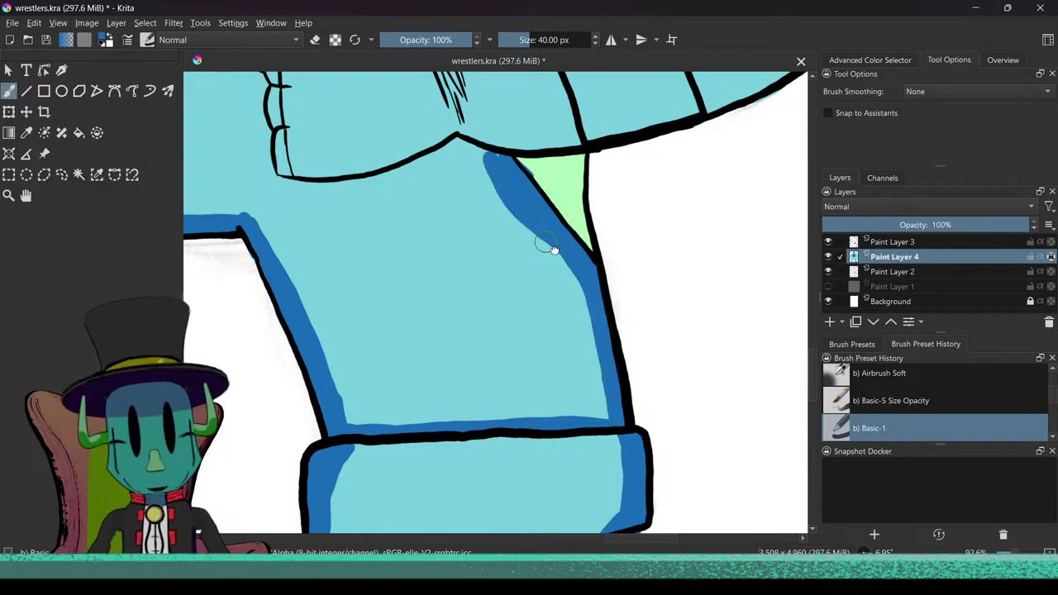
Step: Paint dark blue shading on the thigh beneath the image-right fist, joining it to the shading by the pale green triangle
{"action": "left_click_drag", "start_coordinate": [546, 242], "coordinate": [582, 332]}
{"action": "mouse_move", "coordinate": [318, 269]}
{"action": "left_mouse_down"}
{"action": "mouse_move", "coordinate": [364, 280]}
{"action": "mouse_move", "coordinate": [472, 257]}
{"action": "left_mouse_up"}
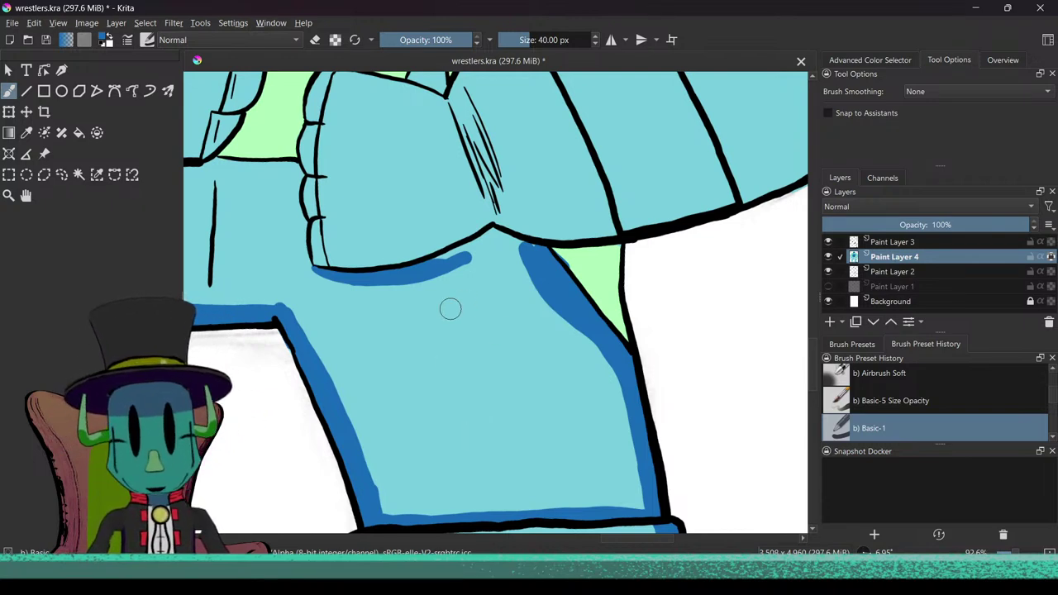
{"action": "mouse_move", "coordinate": [459, 258]}
{"action": "left_mouse_down"}
{"action": "mouse_move", "coordinate": [491, 237]}
{"action": "mouse_move", "coordinate": [507, 242]}
{"action": "left_mouse_up"}
Step: Paint dark blue on the trousers beside the image-right fist's fingers and along the waistline below the pale green belt
{"action": "mouse_move", "coordinate": [425, 319]}
{"action": "left_mouse_down"}
{"action": "mouse_move", "coordinate": [463, 357]}
{"action": "mouse_move", "coordinate": [501, 368]}
{"action": "left_mouse_up"}
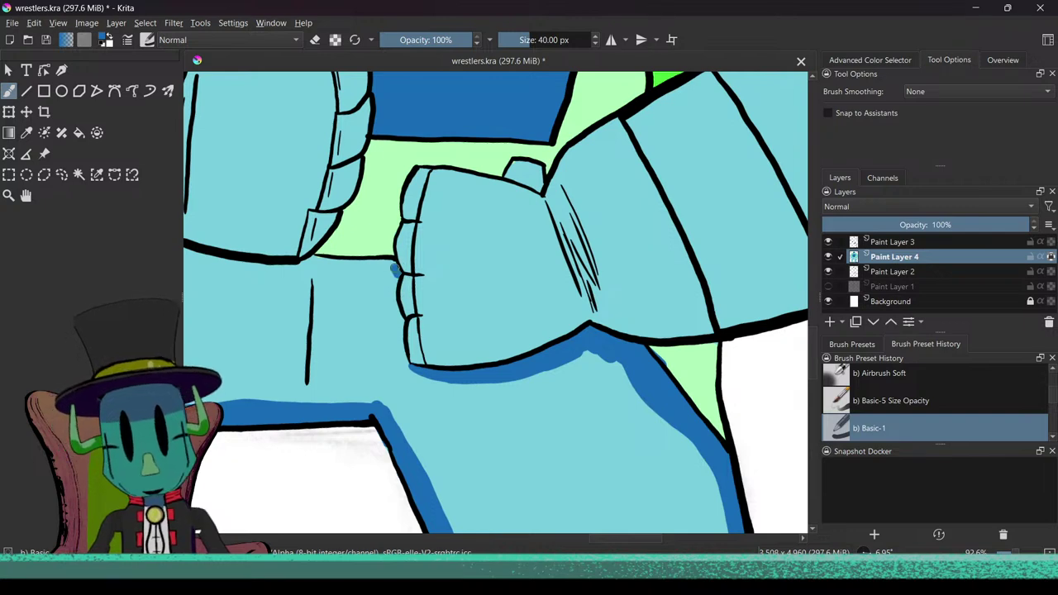
{"action": "left_click_drag", "start_coordinate": [388, 272], "coordinate": [383, 304]}
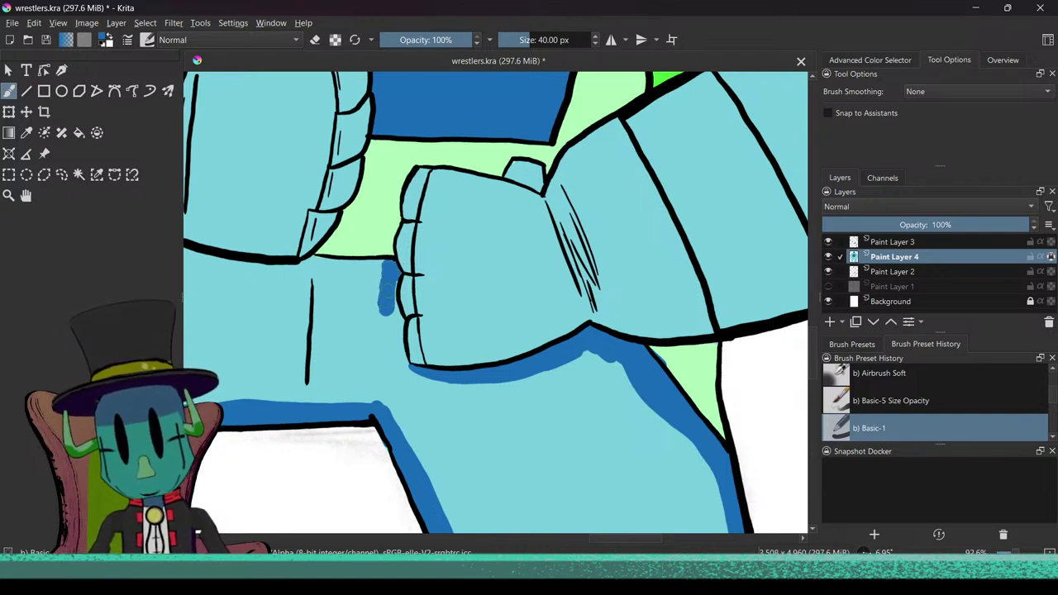
{"action": "left_click_drag", "start_coordinate": [385, 307], "coordinate": [397, 324]}
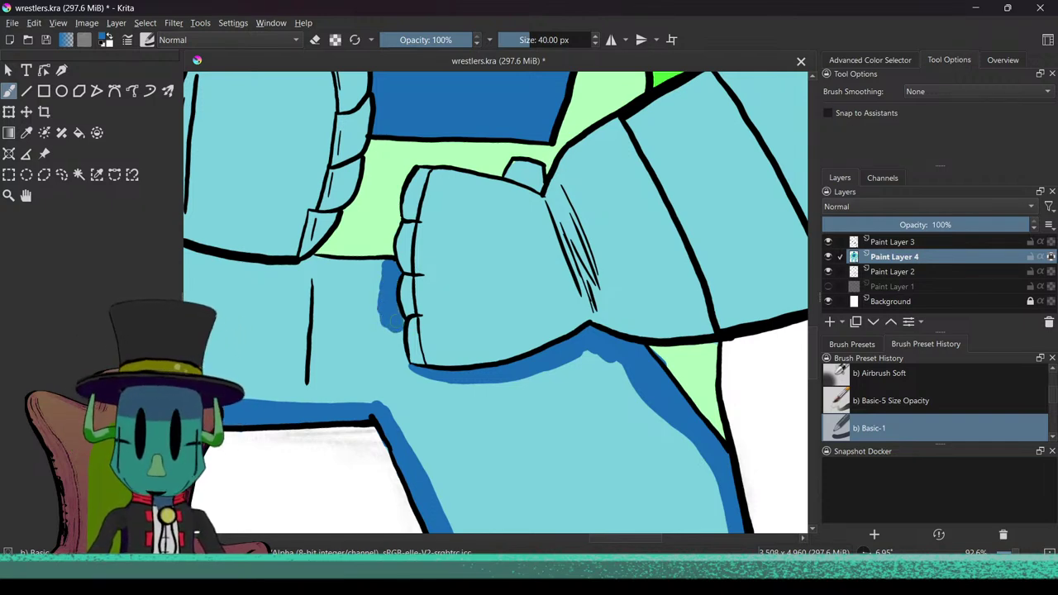
{"action": "left_click_drag", "start_coordinate": [397, 328], "coordinate": [397, 372]}
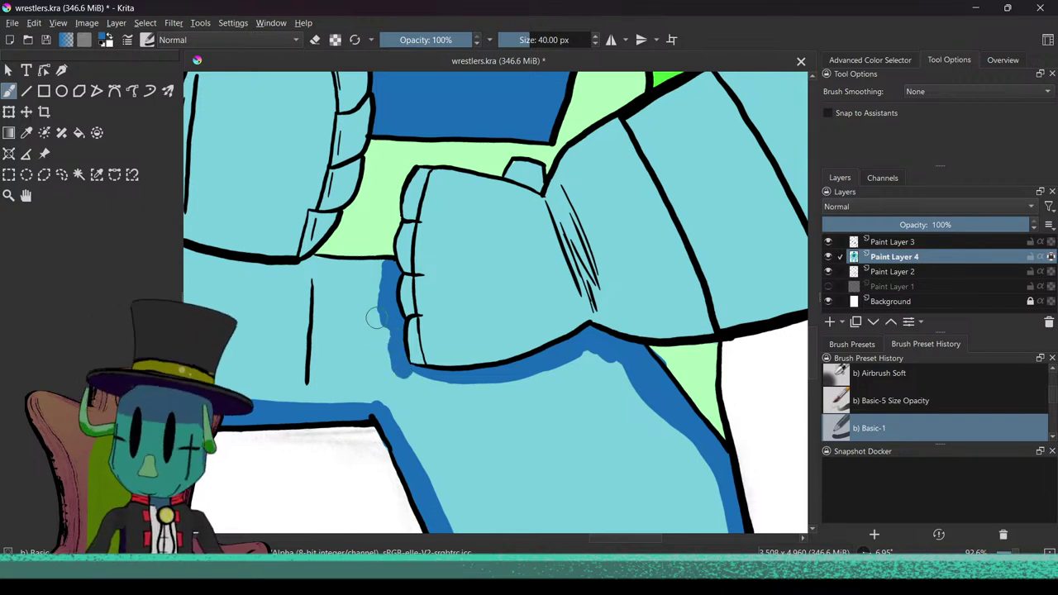
{"action": "left_click_drag", "start_coordinate": [380, 261], "coordinate": [377, 273]}
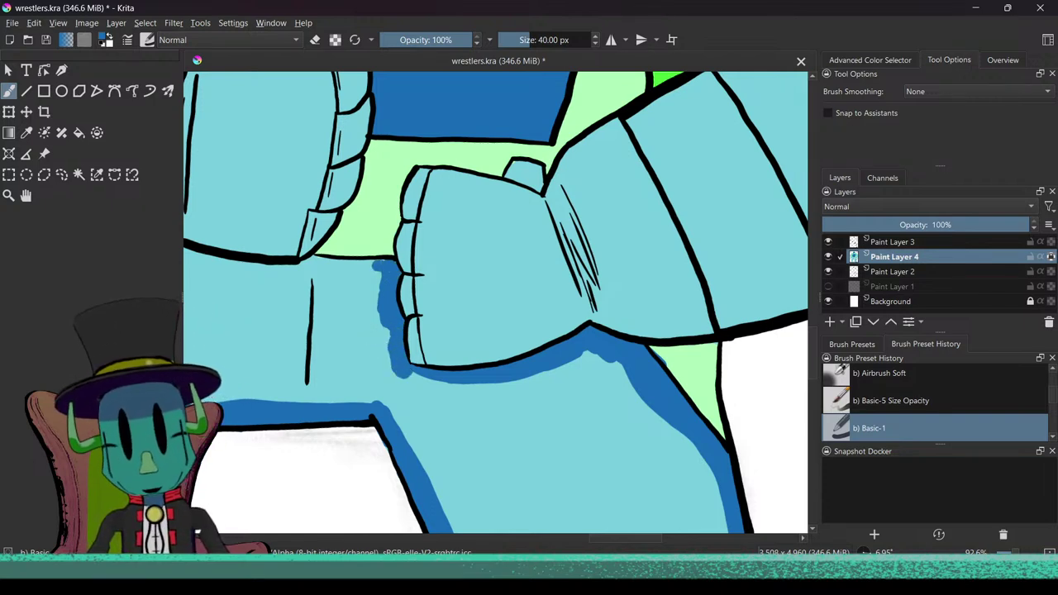
{"action": "left_click_drag", "start_coordinate": [359, 304], "coordinate": [389, 336]}
{"action": "left_click_drag", "start_coordinate": [340, 295], "coordinate": [362, 301]}
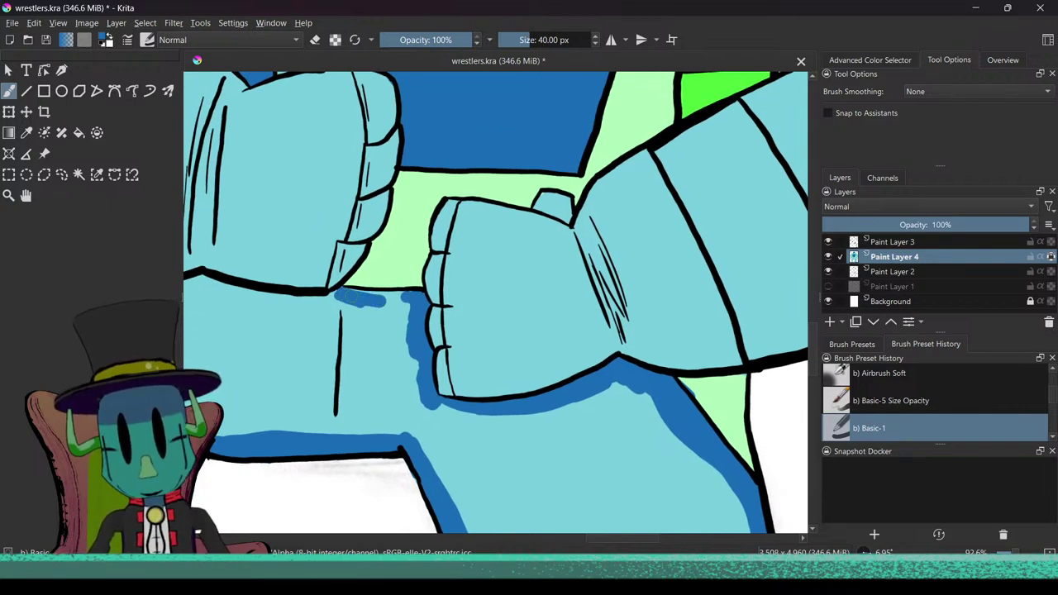
{"action": "left_click_drag", "start_coordinate": [376, 301], "coordinate": [405, 304]}
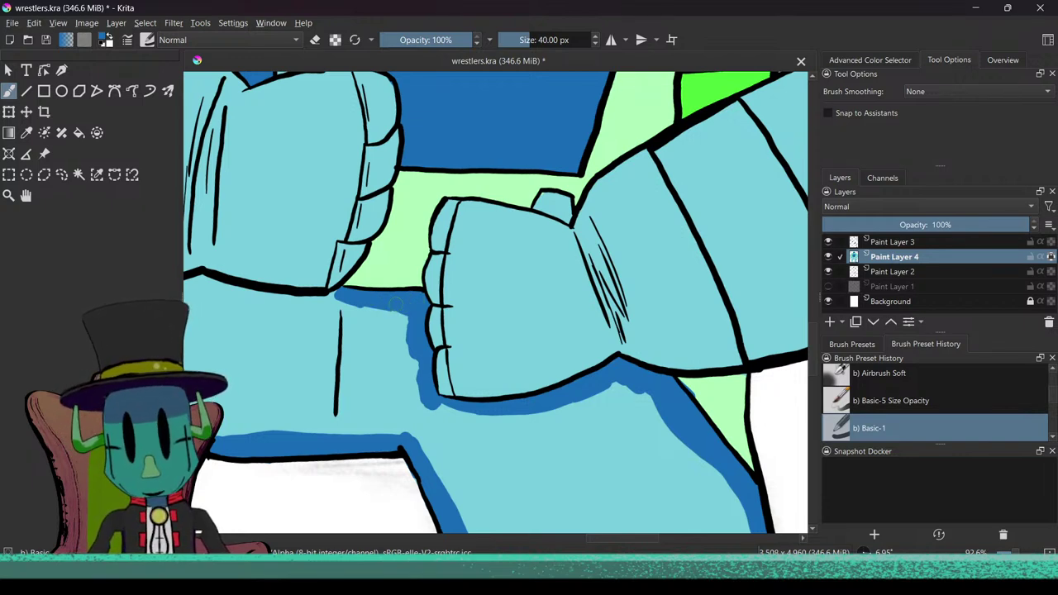
Step: Paint a dark blue band on the trousers beneath the image-left fist and wristband, filling the gaps and smoothing its lower edge
{"action": "left_click_drag", "start_coordinate": [353, 307], "coordinate": [424, 333]}
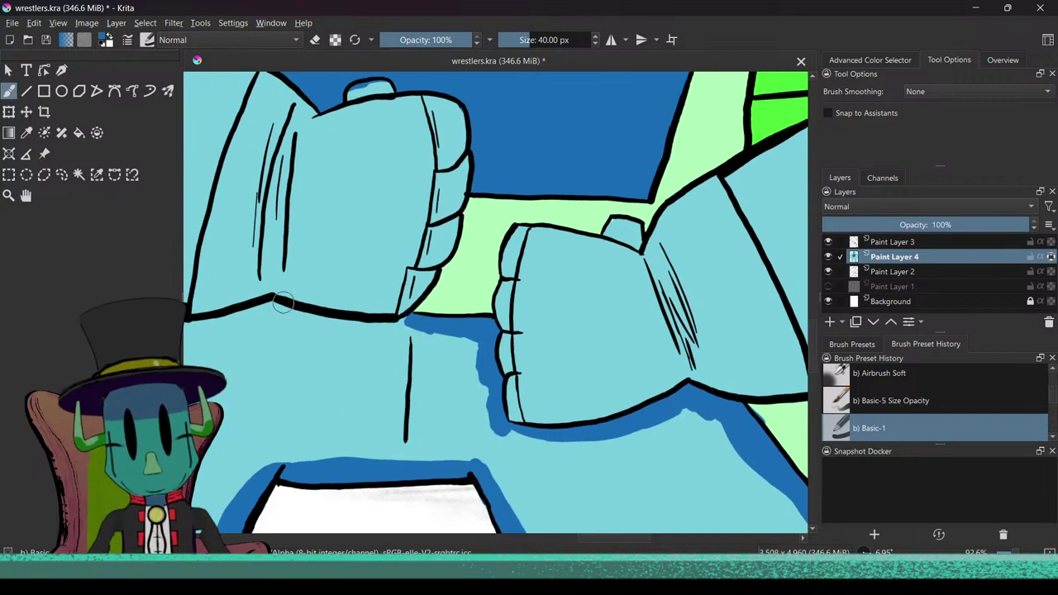
{"action": "left_click_drag", "start_coordinate": [281, 305], "coordinate": [405, 326]}
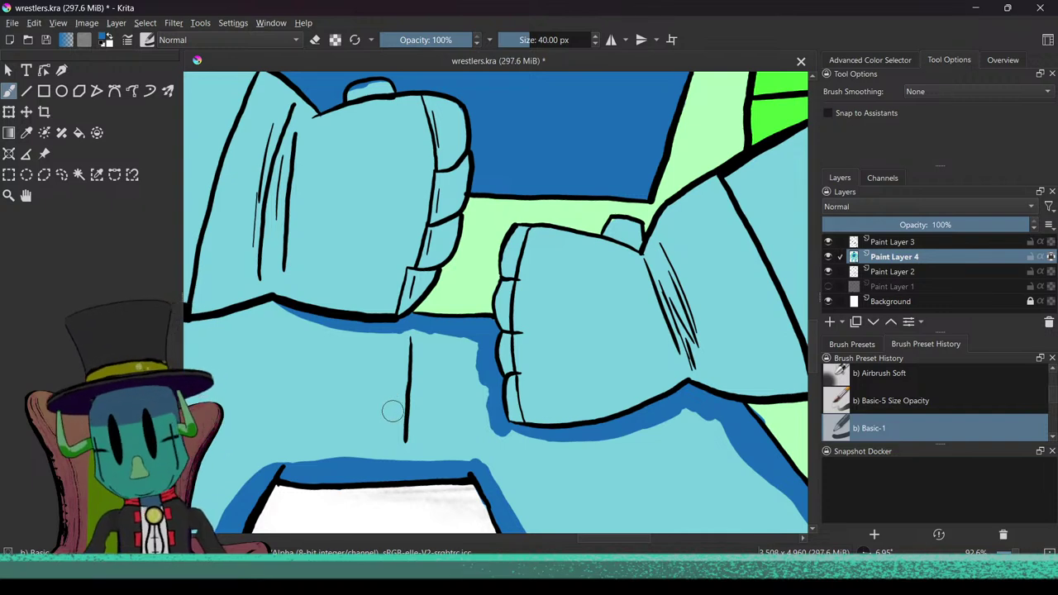
{"action": "mouse_move", "coordinate": [201, 321]}
{"action": "left_mouse_down"}
{"action": "mouse_move", "coordinate": [279, 309]}
{"action": "mouse_move", "coordinate": [307, 319]}
{"action": "left_mouse_up"}
{"action": "left_click_drag", "start_coordinate": [233, 338], "coordinate": [350, 363]}
{"action": "mouse_move", "coordinate": [226, 338]}
{"action": "left_mouse_down"}
{"action": "mouse_move", "coordinate": [331, 361]}
{"action": "mouse_move", "coordinate": [382, 356]}
{"action": "left_mouse_up"}
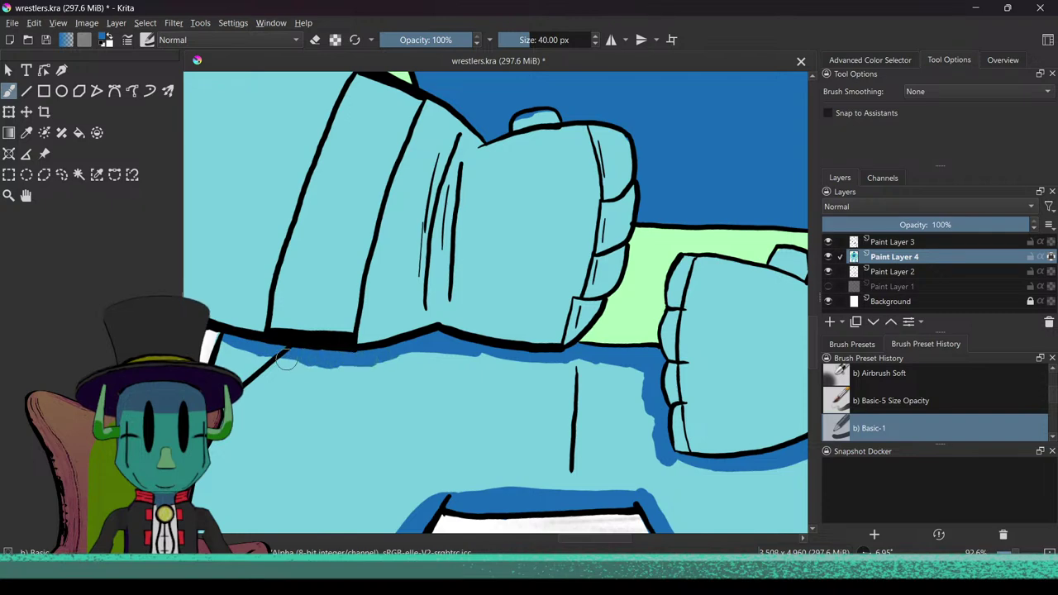
{"action": "left_click_drag", "start_coordinate": [398, 364], "coordinate": [420, 354]}
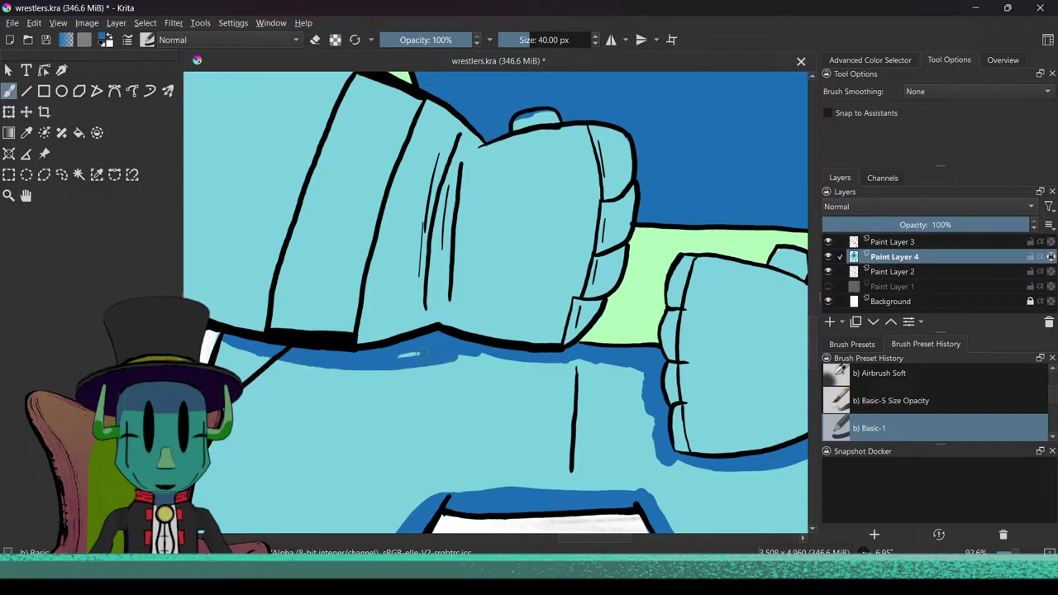
{"action": "left_click_drag", "start_coordinate": [501, 361], "coordinate": [454, 356]}
{"action": "mouse_move", "coordinate": [533, 362]}
{"action": "left_mouse_down"}
{"action": "mouse_move", "coordinate": [643, 374]}
{"action": "mouse_move", "coordinate": [450, 353]}
{"action": "mouse_move", "coordinate": [633, 375]}
{"action": "left_mouse_up"}
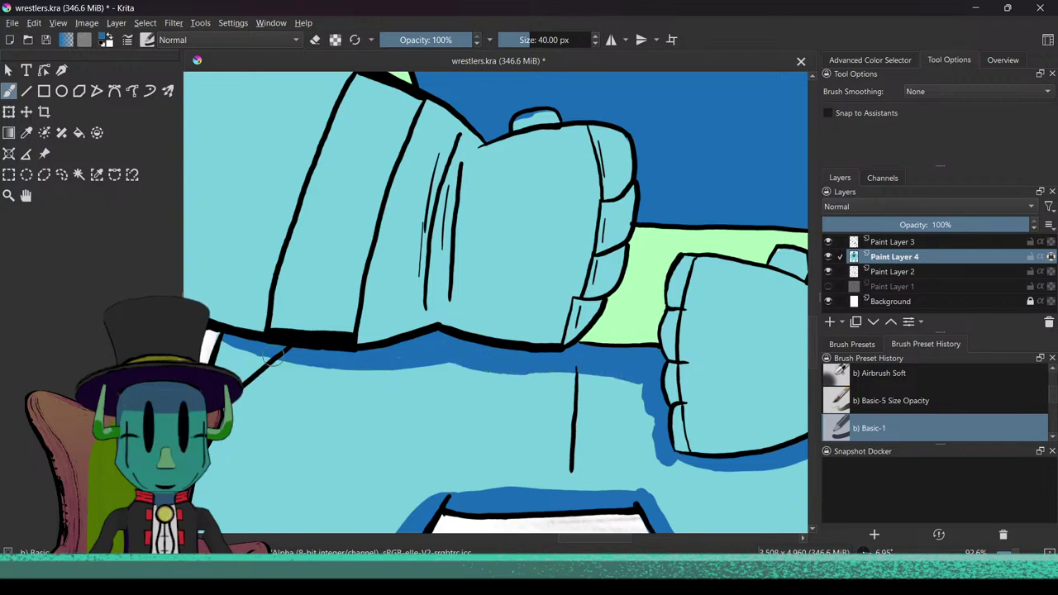
Step: Paint and thicken dark blue along the image-left thigh's outer edge, covering the corner beyond the diagonal pocket line
{"action": "left_click_drag", "start_coordinate": [267, 340], "coordinate": [368, 360]}
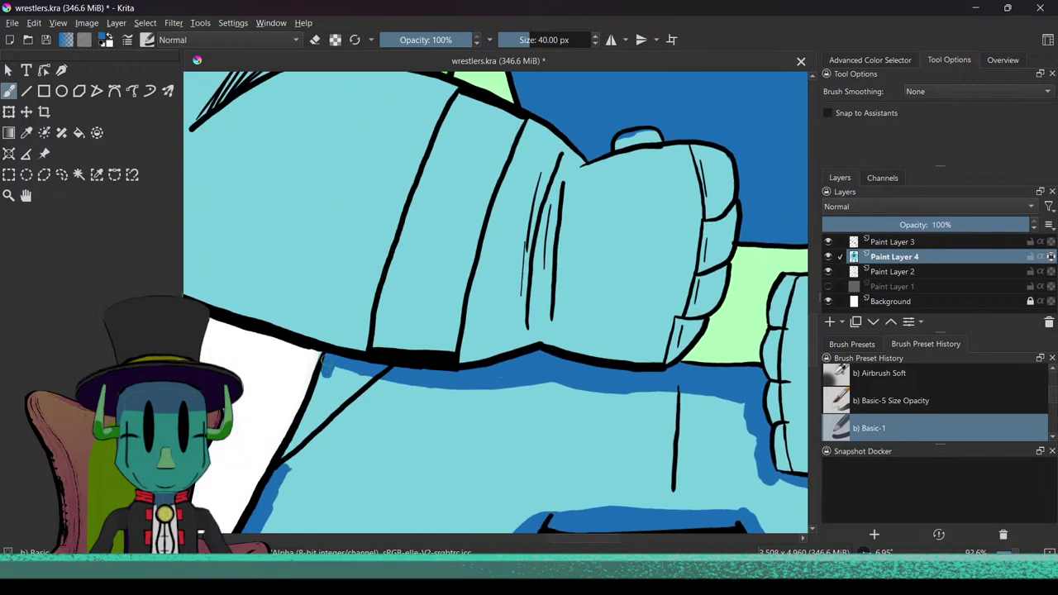
{"action": "left_click_drag", "start_coordinate": [320, 361], "coordinate": [282, 473]}
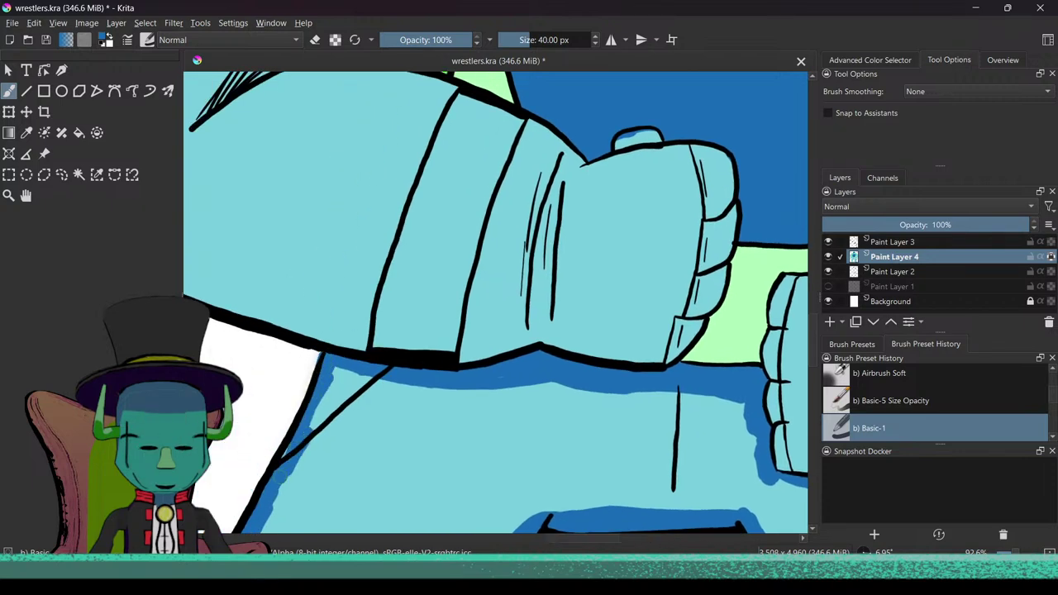
{"action": "left_click_drag", "start_coordinate": [269, 390], "coordinate": [300, 332]}
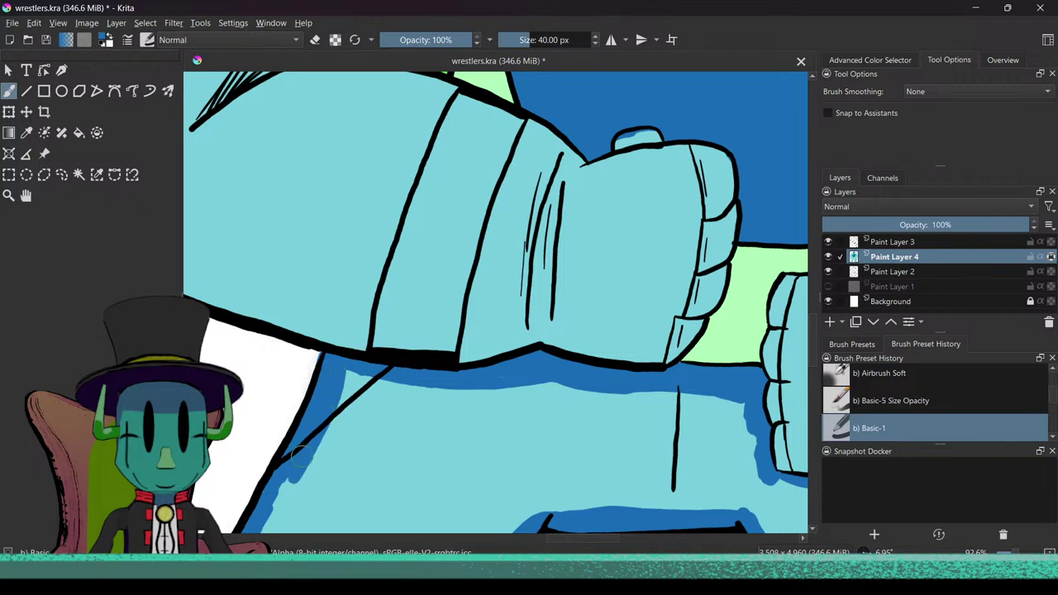
{"action": "left_click_drag", "start_coordinate": [304, 369], "coordinate": [319, 298]}
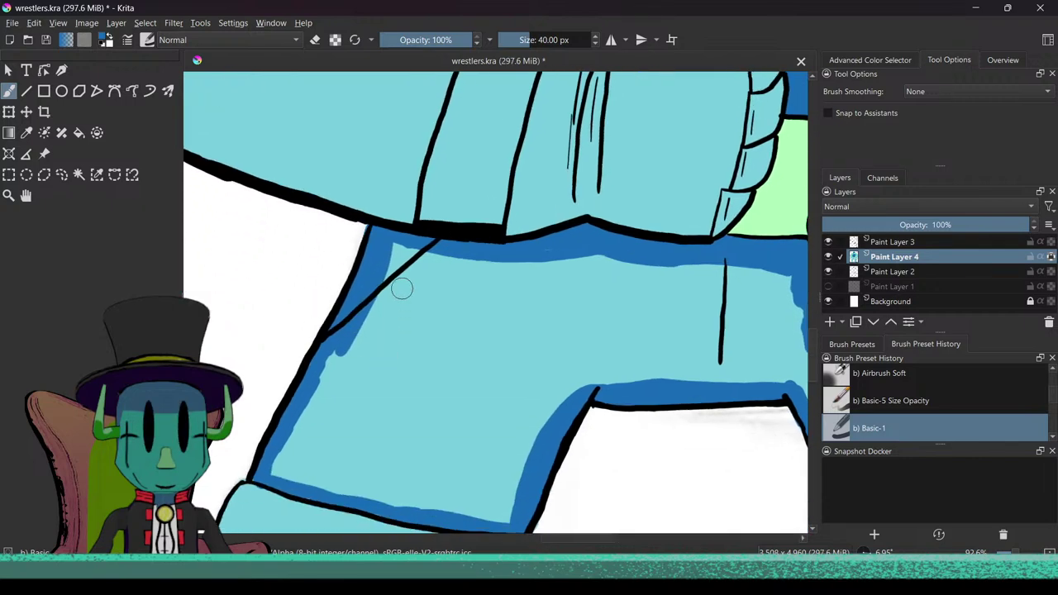
{"action": "mouse_move", "coordinate": [392, 261]}
{"action": "left_mouse_down"}
{"action": "mouse_move", "coordinate": [366, 298]}
{"action": "mouse_move", "coordinate": [391, 244]}
{"action": "mouse_move", "coordinate": [376, 289]}
{"action": "mouse_move", "coordinate": [391, 271]}
{"action": "mouse_move", "coordinate": [402, 251]}
{"action": "mouse_move", "coordinate": [328, 368]}
{"action": "mouse_move", "coordinate": [340, 343]}
{"action": "mouse_move", "coordinate": [307, 382]}
{"action": "mouse_move", "coordinate": [314, 361]}
{"action": "mouse_move", "coordinate": [311, 393]}
{"action": "mouse_move", "coordinate": [323, 380]}
{"action": "mouse_move", "coordinate": [279, 456]}
{"action": "left_mouse_up"}
{"action": "left_click_drag", "start_coordinate": [411, 256], "coordinate": [302, 435]}
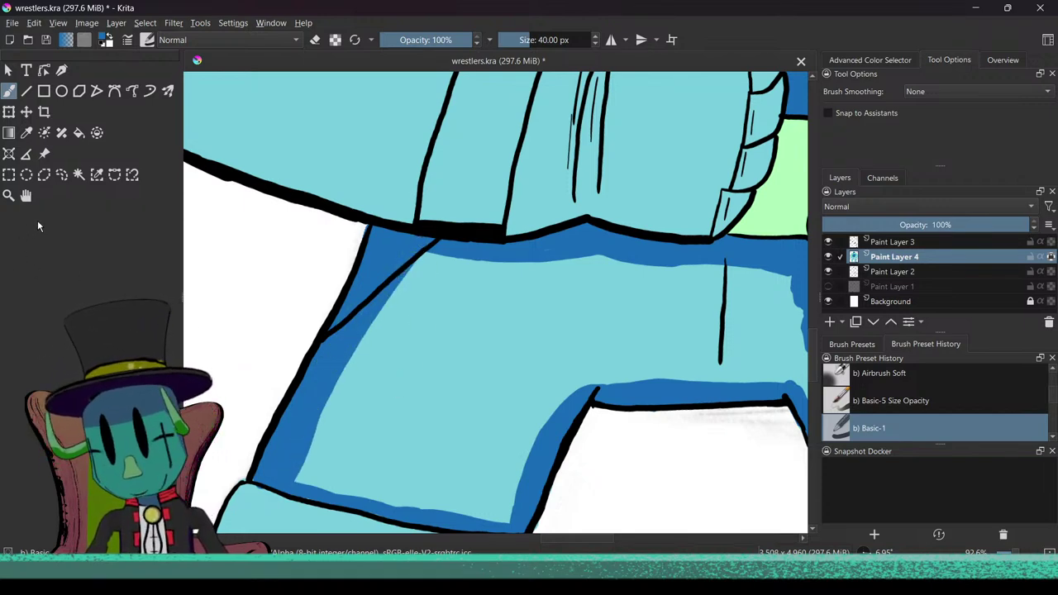
Step: Fill the enclosed light blue area of the trousers with dark blue
{"action": "key", "text": "f"}
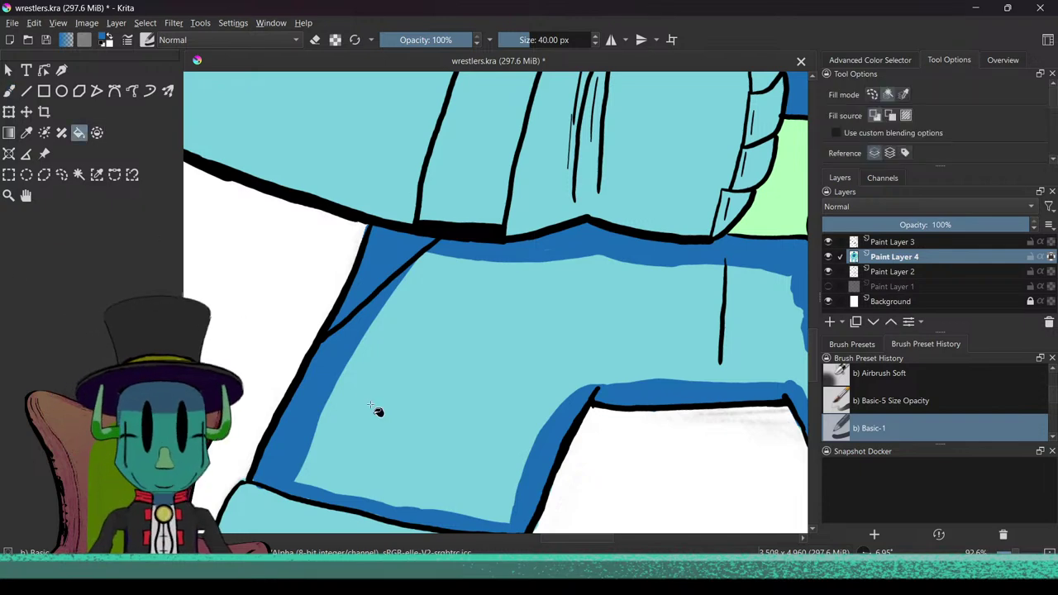
{"action": "left_click", "coordinate": [428, 489]}
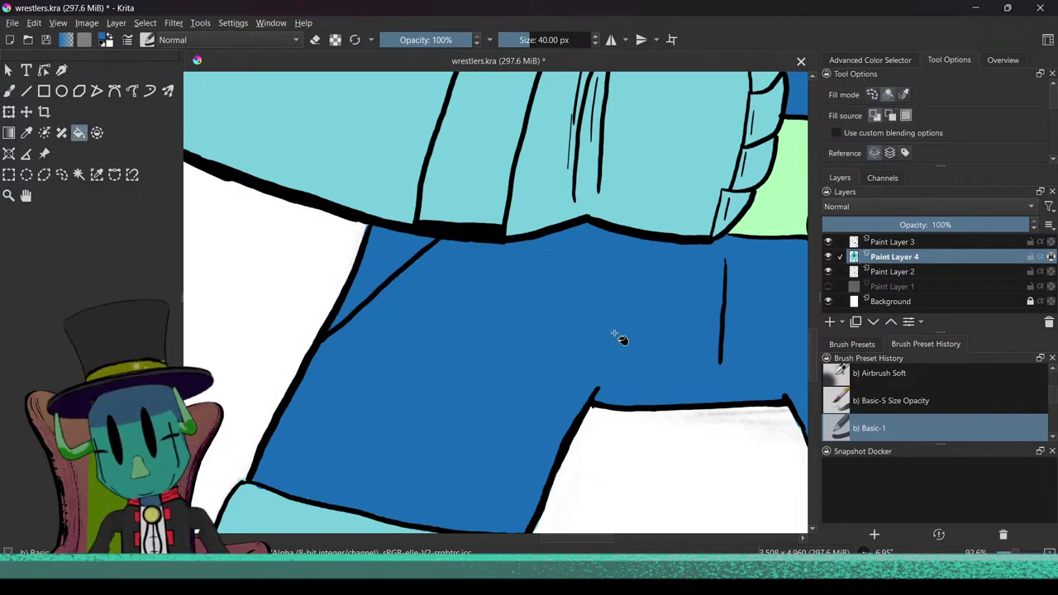
Step: Sample the costume's pale green as the painting colour
{"action": "scroll", "coordinate": [623, 318], "scroll_direction": "down", "scroll_amount": 4}
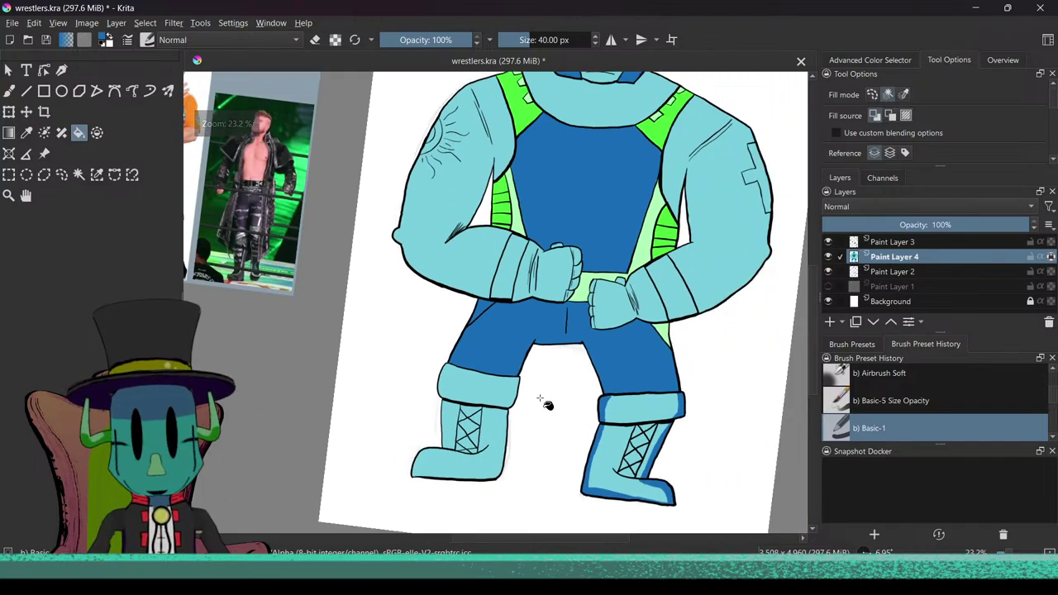
{"action": "scroll", "coordinate": [593, 284], "scroll_direction": "up", "scroll_amount": 5}
{"action": "scroll", "coordinate": [591, 273], "scroll_direction": "down", "scroll_amount": 6}
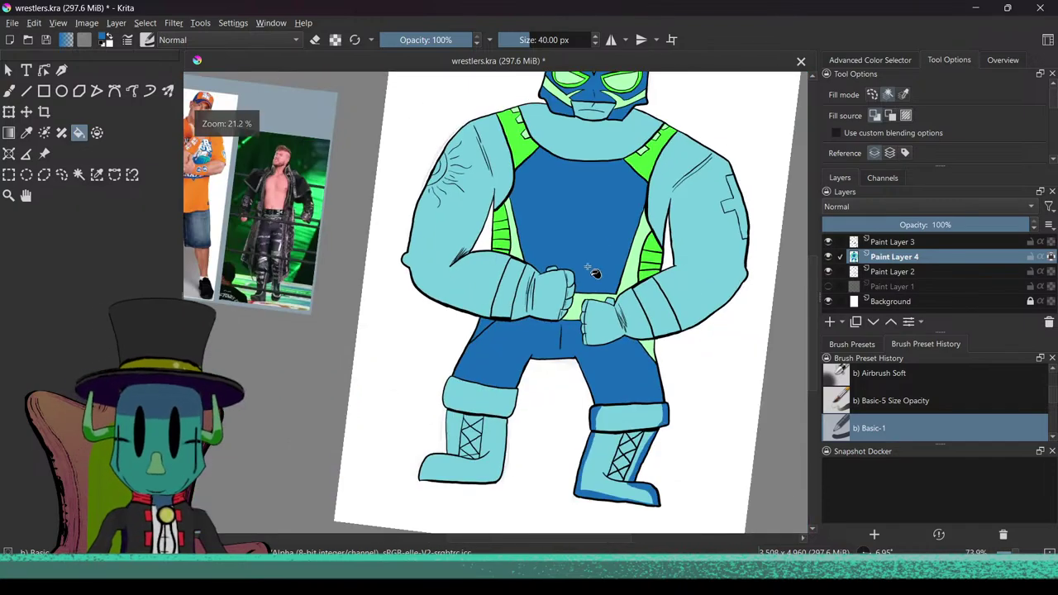
{"action": "scroll", "coordinate": [583, 291], "scroll_direction": "up", "scroll_amount": 4}
{"action": "left_click_drag", "start_coordinate": [565, 419], "coordinate": [577, 357]}
{"action": "scroll", "coordinate": [562, 389], "scroll_direction": "up", "scroll_amount": 3}
{"action": "key", "text": "p"}
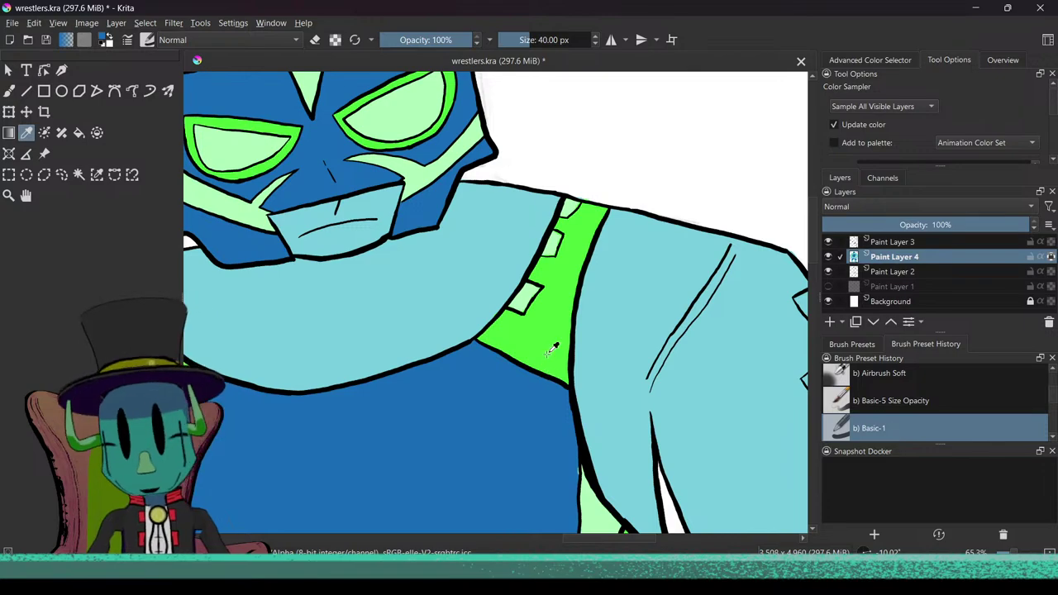
{"action": "scroll", "coordinate": [524, 378], "scroll_direction": "down", "scroll_amount": 3}
{"action": "scroll", "coordinate": [488, 339], "scroll_direction": "up", "scroll_amount": 5}
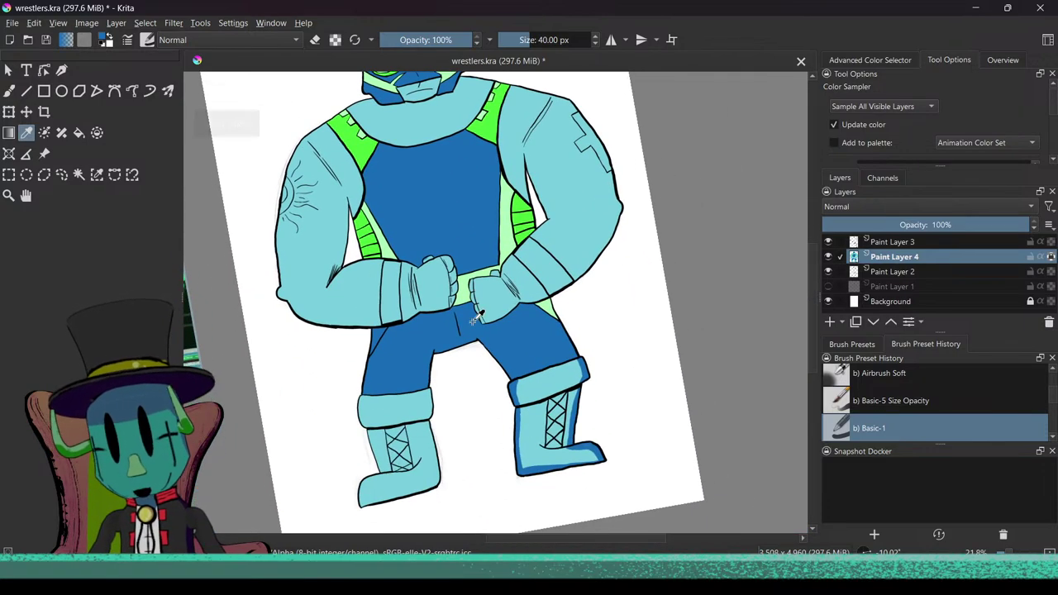
{"action": "scroll", "coordinate": [532, 224], "scroll_direction": "down", "scroll_amount": 4}
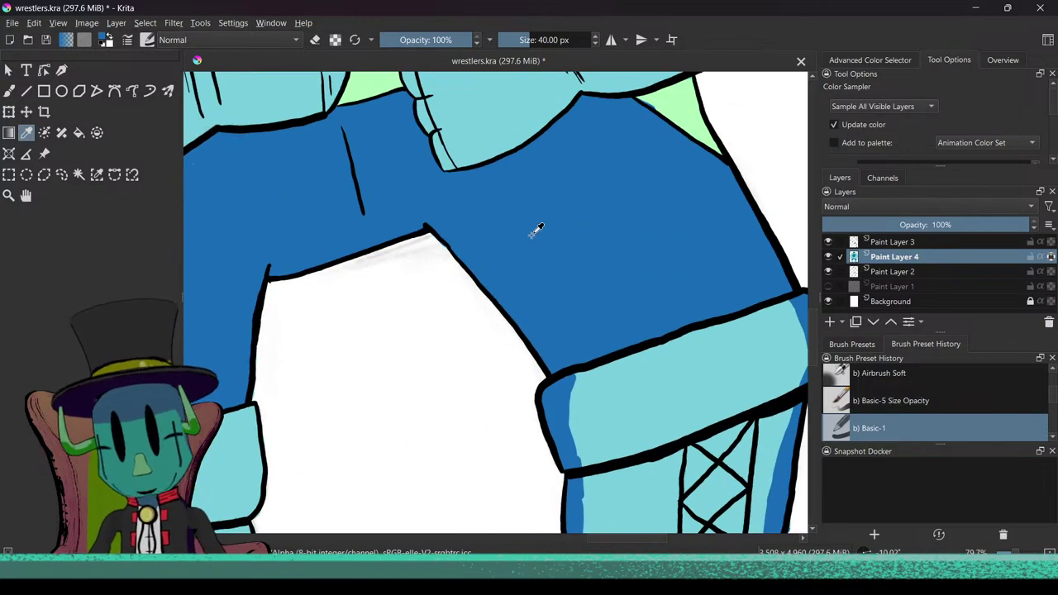
{"action": "scroll", "coordinate": [506, 327], "scroll_direction": "up", "scroll_amount": 3}
{"action": "scroll", "coordinate": [539, 332], "scroll_direction": "up", "scroll_amount": 3}
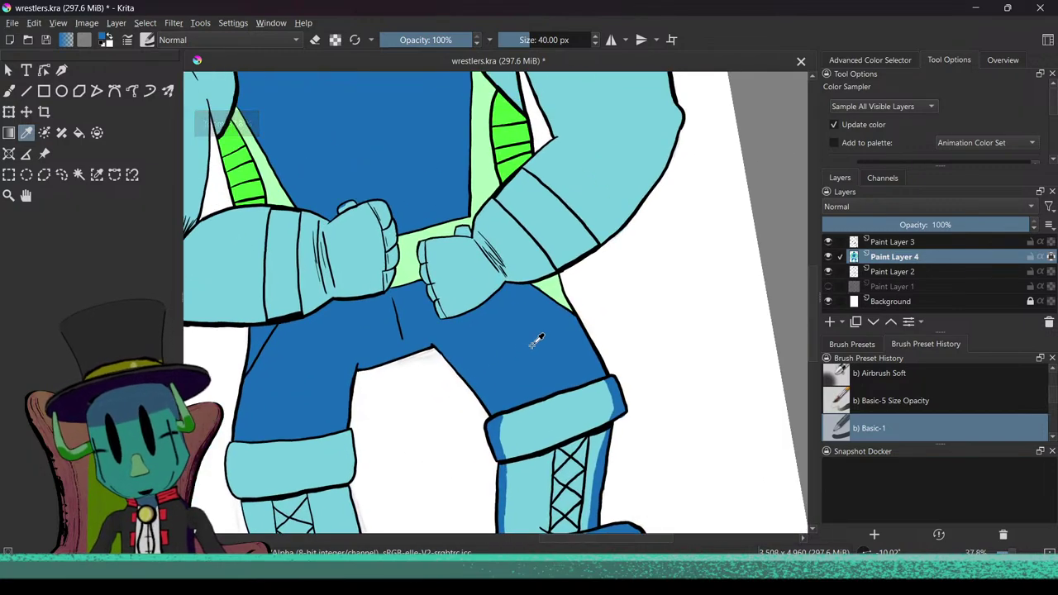
{"action": "scroll", "coordinate": [540, 233], "scroll_direction": "down", "scroll_amount": 5}
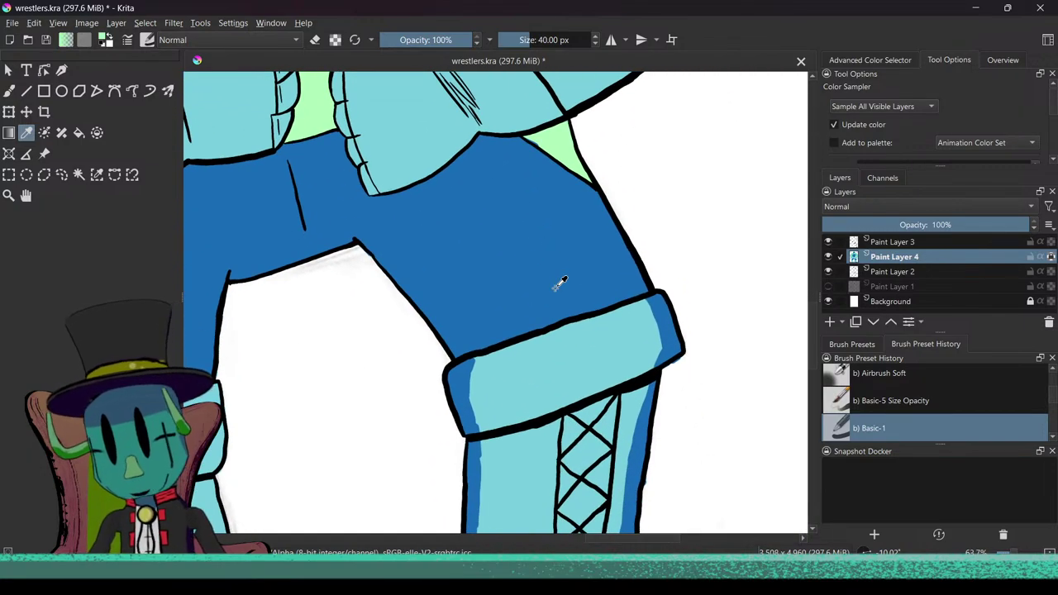
{"action": "scroll", "coordinate": [539, 399], "scroll_direction": "up", "scroll_amount": 1}
{"action": "left_click_drag", "start_coordinate": [536, 402], "coordinate": [507, 403]}
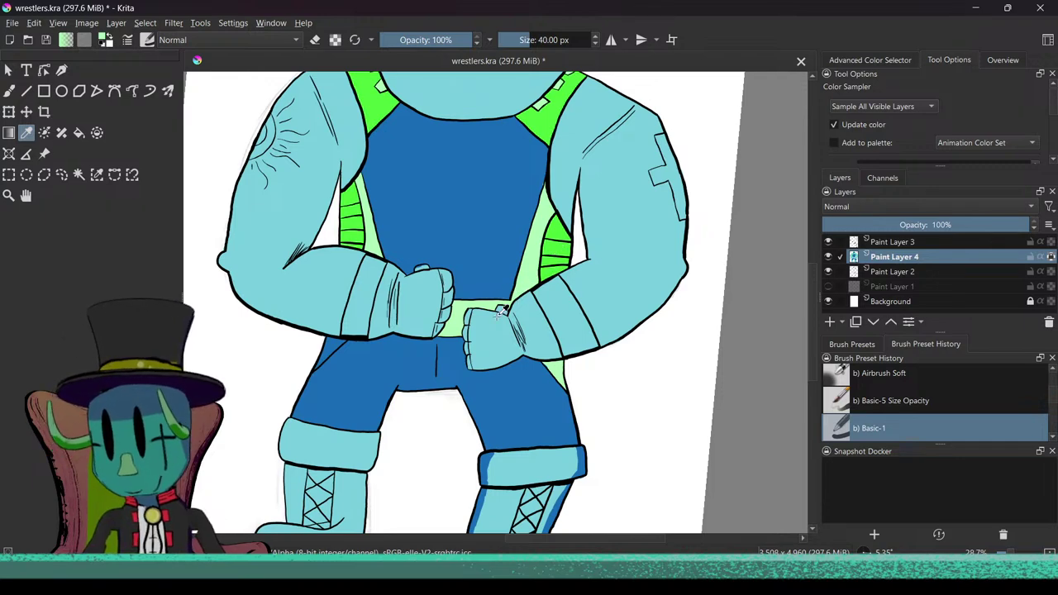
Step: Paint the wristband on the image-right forearm pale green, outlining it inside its borders and filling the centre
{"action": "left_click", "coordinate": [9, 92]}
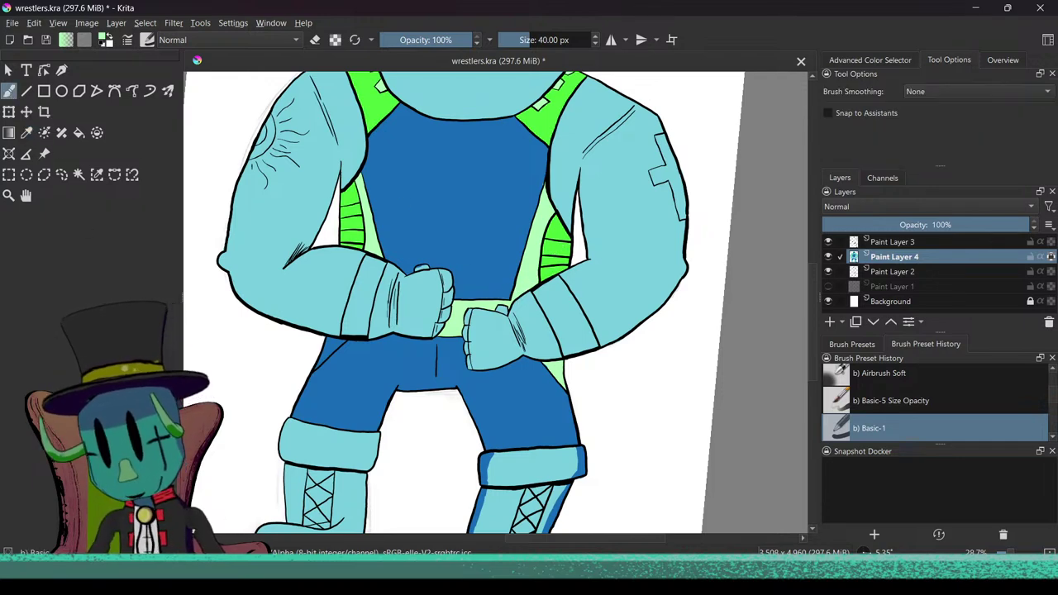
{"action": "scroll", "coordinate": [588, 321], "scroll_direction": "up", "scroll_amount": 3}
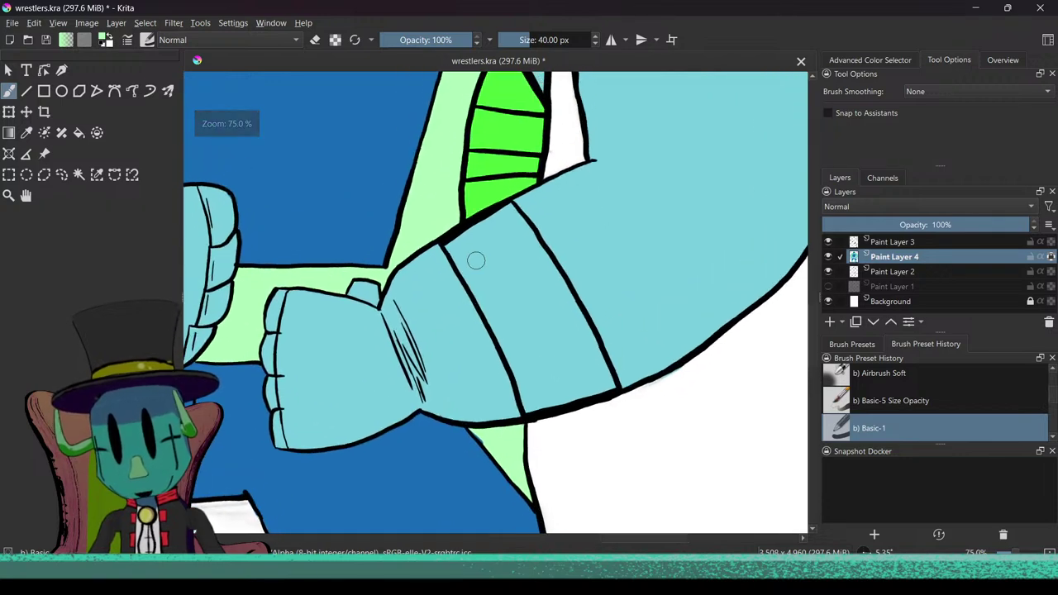
{"action": "left_click_drag", "start_coordinate": [455, 259], "coordinate": [513, 366]}
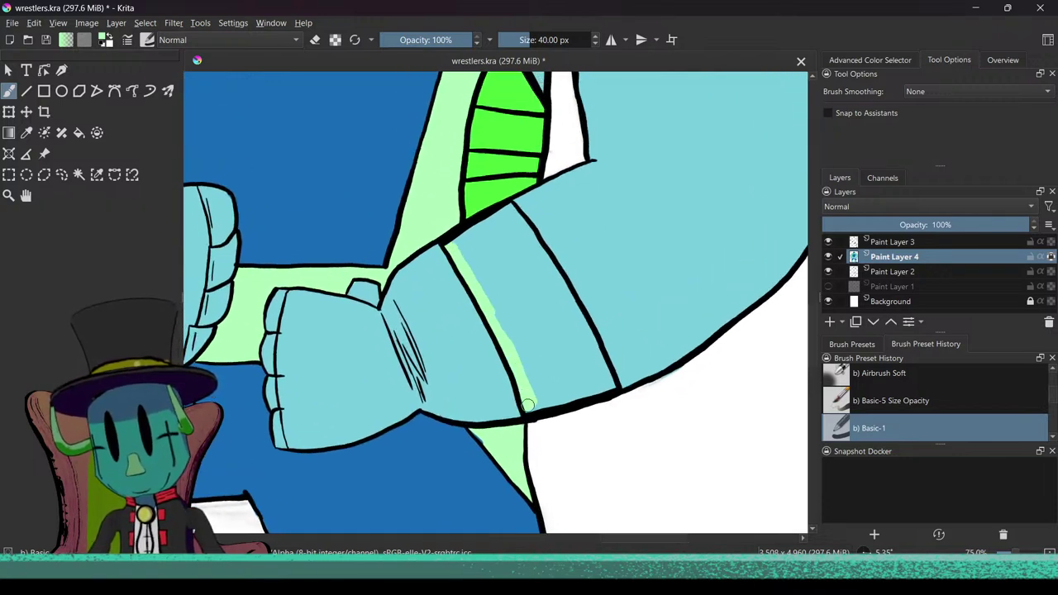
{"action": "mouse_move", "coordinate": [530, 405]}
{"action": "left_mouse_down"}
{"action": "mouse_move", "coordinate": [544, 385]}
{"action": "mouse_move", "coordinate": [522, 366]}
{"action": "mouse_move", "coordinate": [550, 382]}
{"action": "mouse_move", "coordinate": [533, 364]}
{"action": "mouse_move", "coordinate": [587, 397]}
{"action": "mouse_move", "coordinate": [562, 333]}
{"action": "mouse_move", "coordinate": [593, 376]}
{"action": "mouse_move", "coordinate": [582, 326]}
{"action": "left_mouse_up"}
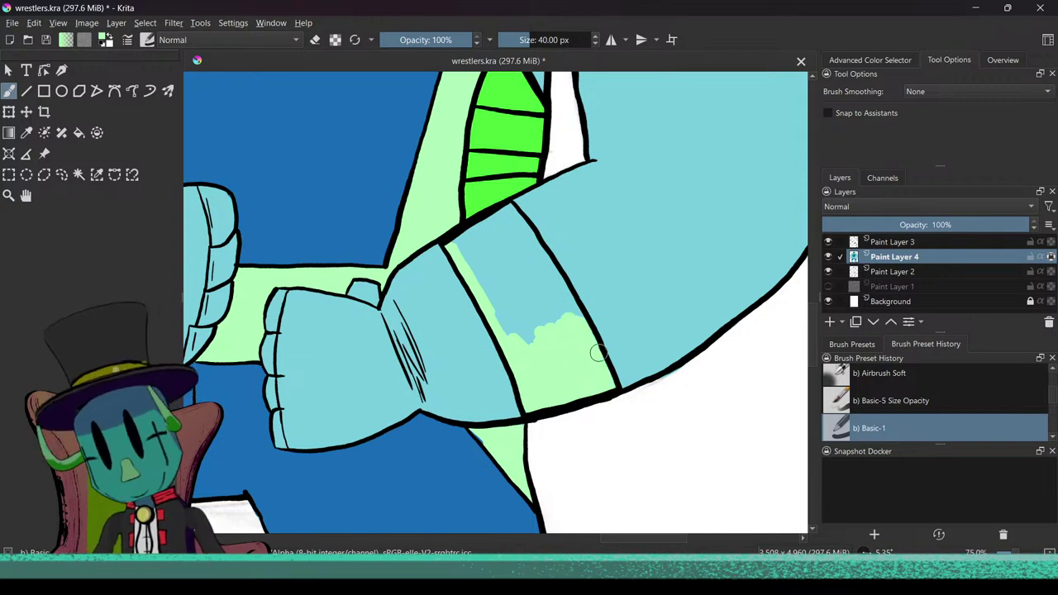
{"action": "left_click_drag", "start_coordinate": [569, 347], "coordinate": [544, 419]}
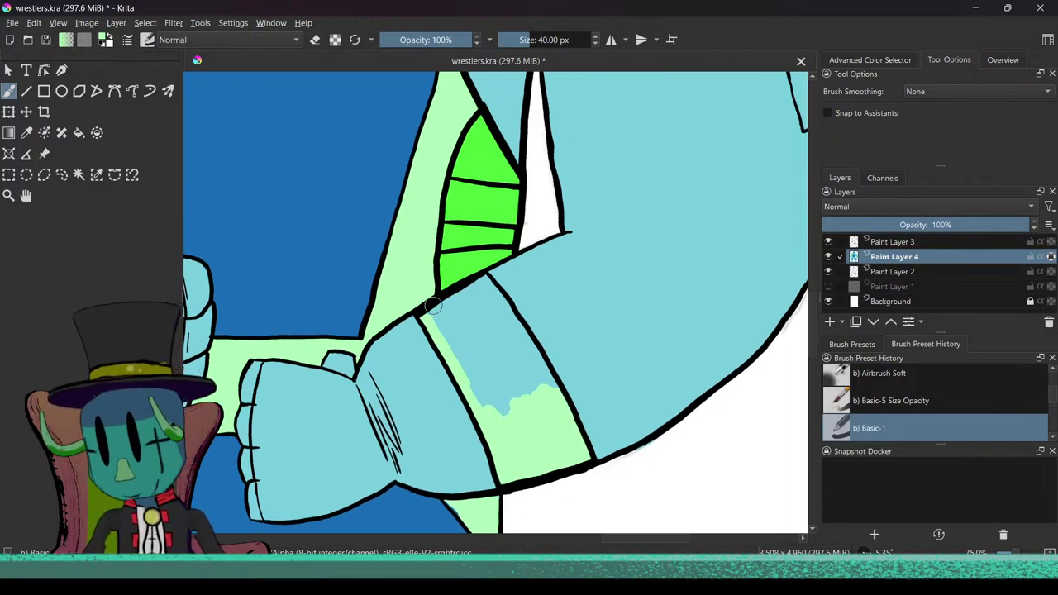
{"action": "mouse_move", "coordinate": [486, 278]}
{"action": "left_mouse_down"}
{"action": "mouse_move", "coordinate": [433, 321]}
{"action": "mouse_move", "coordinate": [490, 285]}
{"action": "mouse_move", "coordinate": [557, 405]}
{"action": "left_mouse_up"}
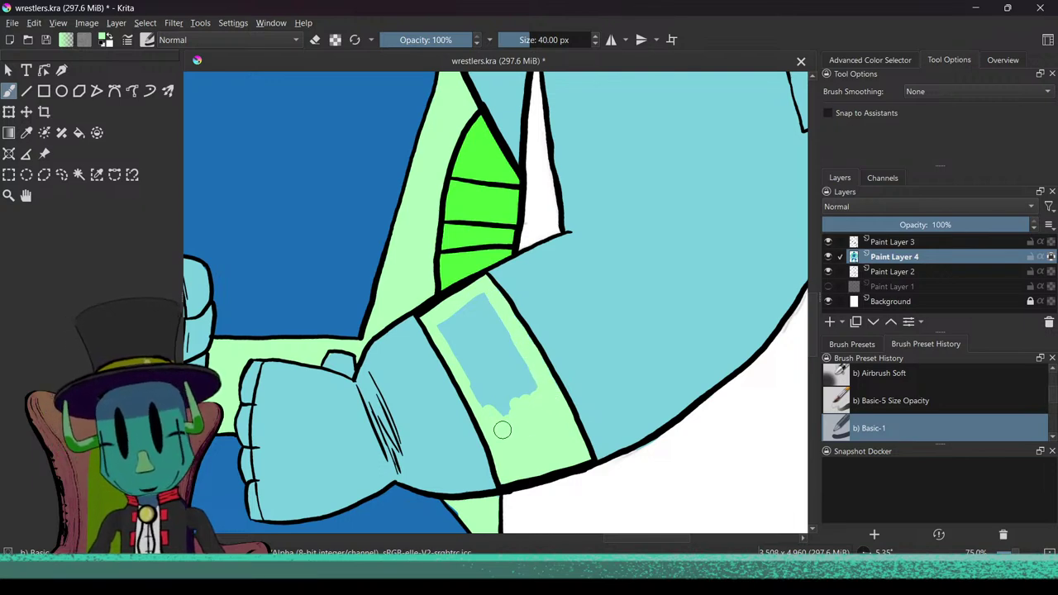
{"action": "left_click_drag", "start_coordinate": [512, 413], "coordinate": [496, 404]}
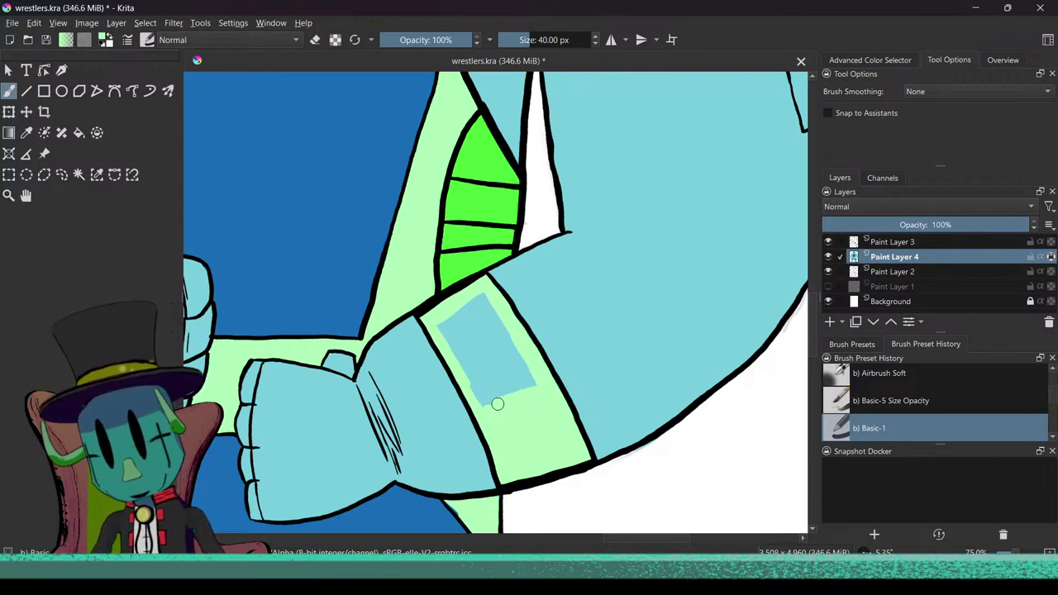
{"action": "mouse_move", "coordinate": [442, 322]}
{"action": "left_mouse_down"}
{"action": "mouse_move", "coordinate": [476, 386]}
{"action": "mouse_move", "coordinate": [444, 311]}
{"action": "mouse_move", "coordinate": [503, 414]}
{"action": "mouse_move", "coordinate": [465, 315]}
{"action": "mouse_move", "coordinate": [504, 389]}
{"action": "mouse_move", "coordinate": [490, 322]}
{"action": "mouse_move", "coordinate": [533, 408]}
{"action": "mouse_move", "coordinate": [507, 350]}
{"action": "left_mouse_up"}
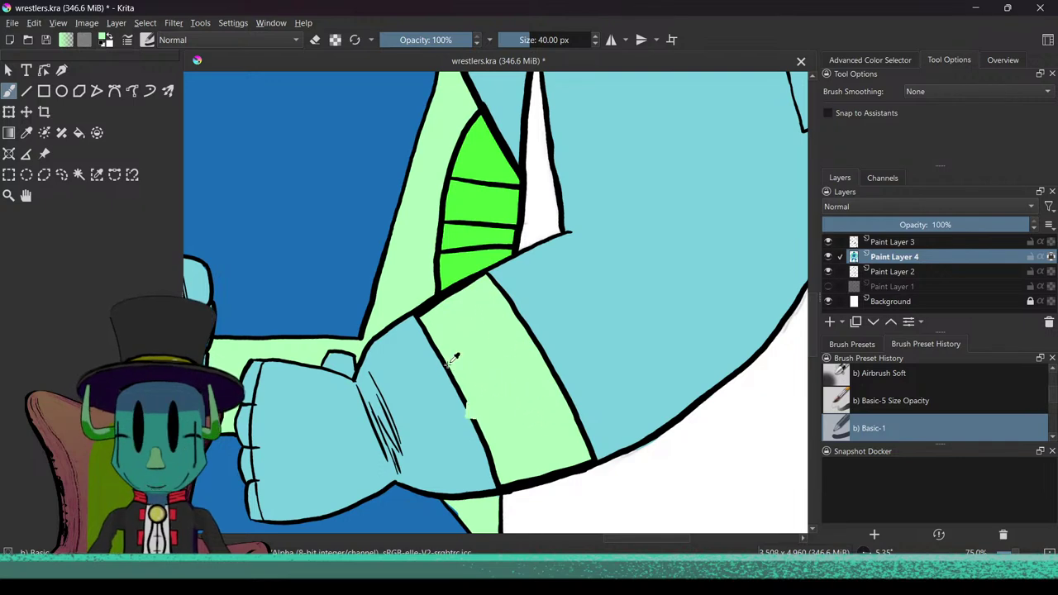
Step: Paint the wristband on the image-left forearm pale green and clean up the spill along its outer edge in light blue
{"action": "scroll", "coordinate": [438, 342], "scroll_direction": "down", "scroll_amount": 3}
{"action": "scroll", "coordinate": [411, 387], "scroll_direction": "up", "scroll_amount": 4}
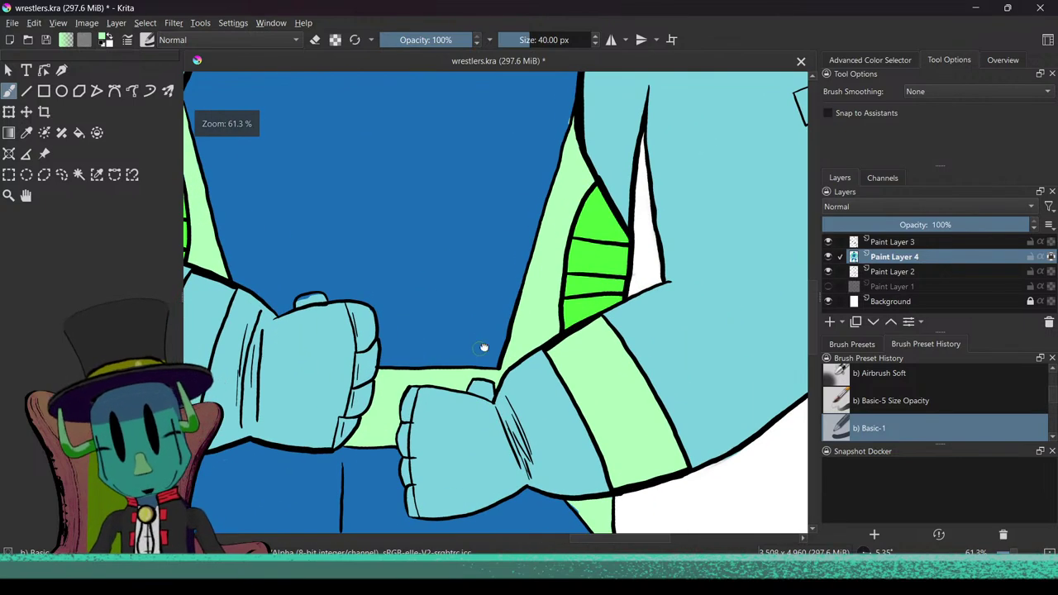
{"action": "left_click_drag", "start_coordinate": [426, 350], "coordinate": [535, 364]}
{"action": "scroll", "coordinate": [535, 364], "scroll_direction": "up", "scroll_amount": 3}
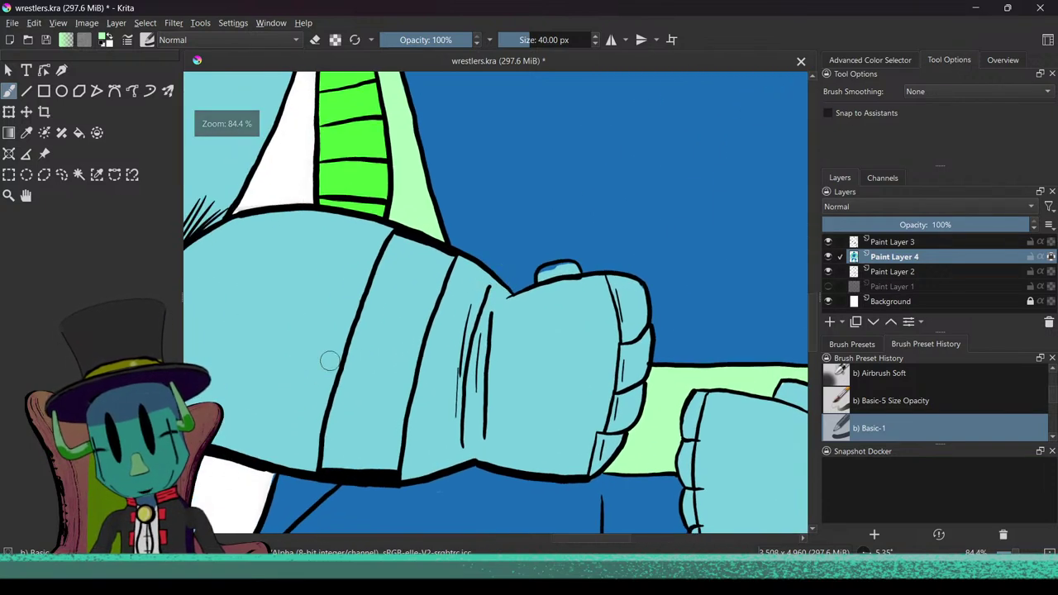
{"action": "mouse_move", "coordinate": [379, 296]}
{"action": "left_mouse_down"}
{"action": "mouse_move", "coordinate": [324, 443]}
{"action": "mouse_move", "coordinate": [337, 430]}
{"action": "mouse_move", "coordinate": [328, 462]}
{"action": "mouse_move", "coordinate": [374, 471]}
{"action": "mouse_move", "coordinate": [390, 470]}
{"action": "mouse_move", "coordinate": [394, 435]}
{"action": "left_mouse_up"}
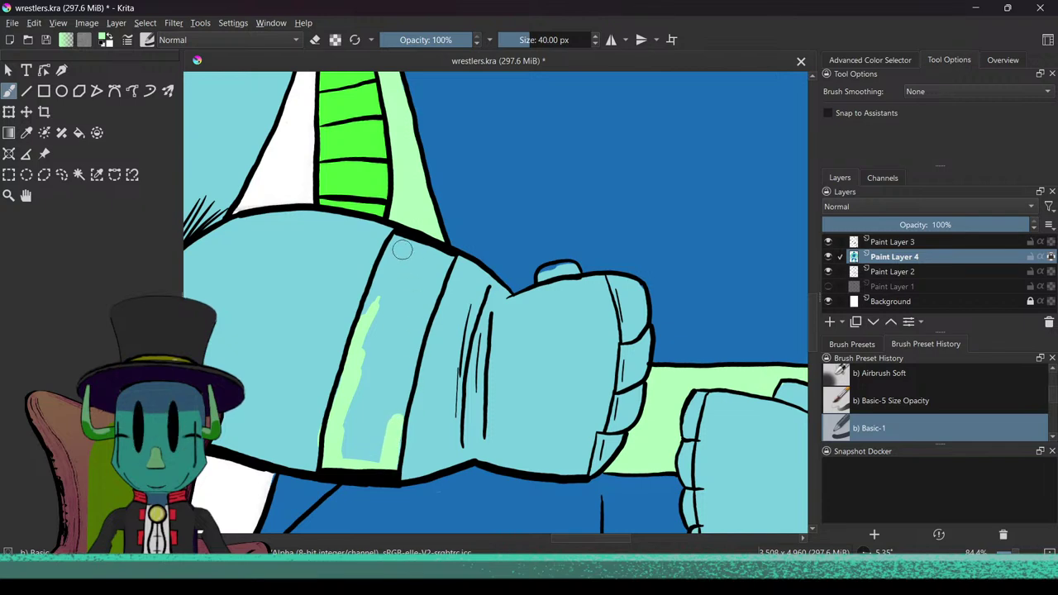
{"action": "mouse_move", "coordinate": [390, 260]}
{"action": "left_mouse_down"}
{"action": "mouse_move", "coordinate": [360, 331]}
{"action": "mouse_move", "coordinate": [388, 257]}
{"action": "mouse_move", "coordinate": [417, 243]}
{"action": "mouse_move", "coordinate": [450, 258]}
{"action": "mouse_move", "coordinate": [399, 421]}
{"action": "left_mouse_up"}
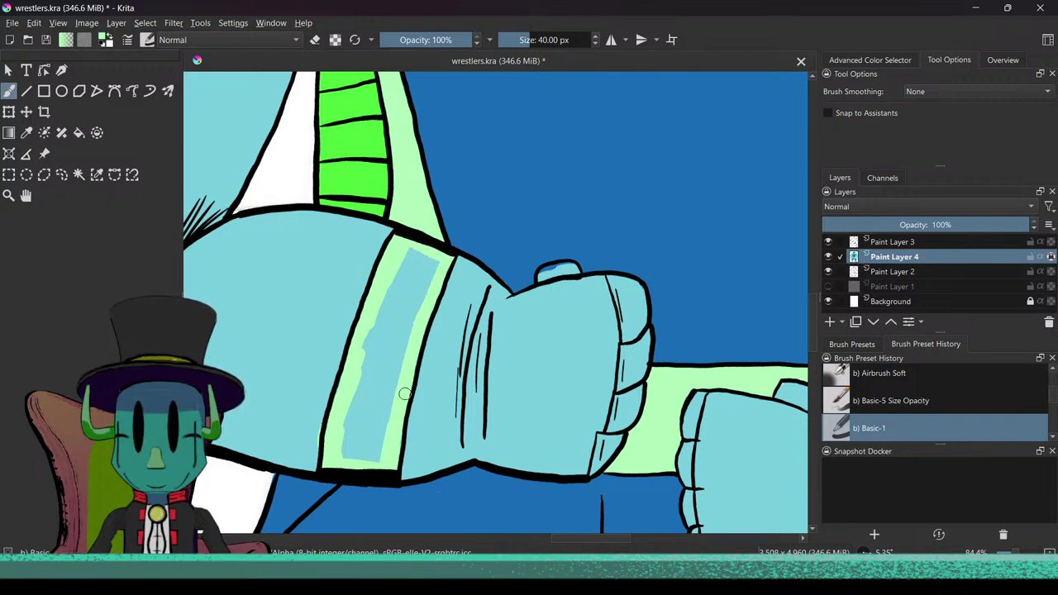
{"action": "left_click_drag", "start_coordinate": [339, 459], "coordinate": [367, 306]}
{"action": "mouse_move", "coordinate": [404, 276]}
{"action": "left_mouse_down"}
{"action": "mouse_move", "coordinate": [405, 256]}
{"action": "mouse_move", "coordinate": [372, 338]}
{"action": "mouse_move", "coordinate": [359, 448]}
{"action": "mouse_move", "coordinate": [364, 392]}
{"action": "mouse_move", "coordinate": [353, 426]}
{"action": "left_mouse_up"}
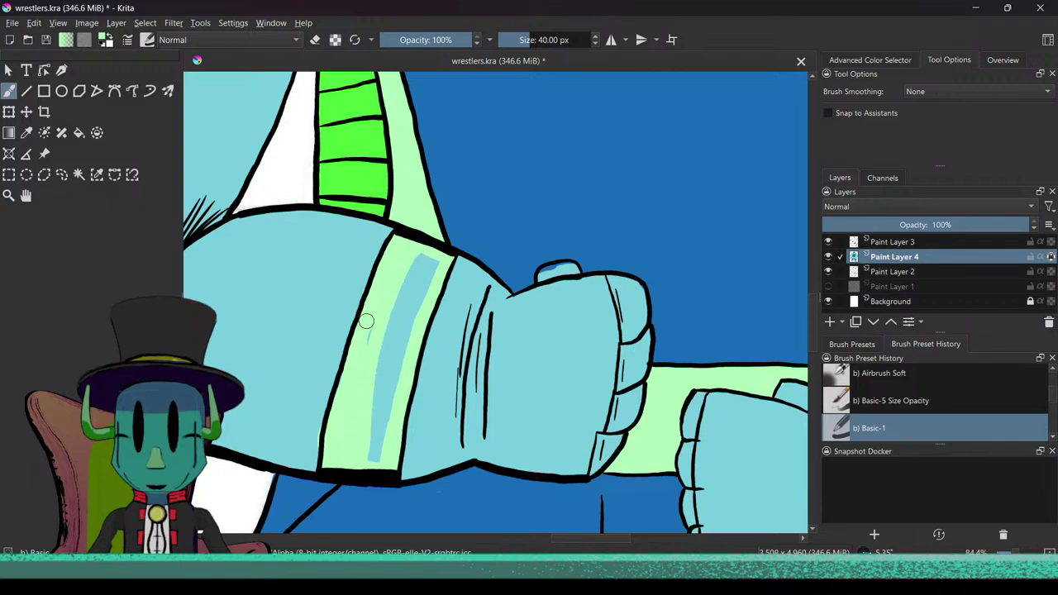
{"action": "left_click_drag", "start_coordinate": [366, 321], "coordinate": [377, 328]}
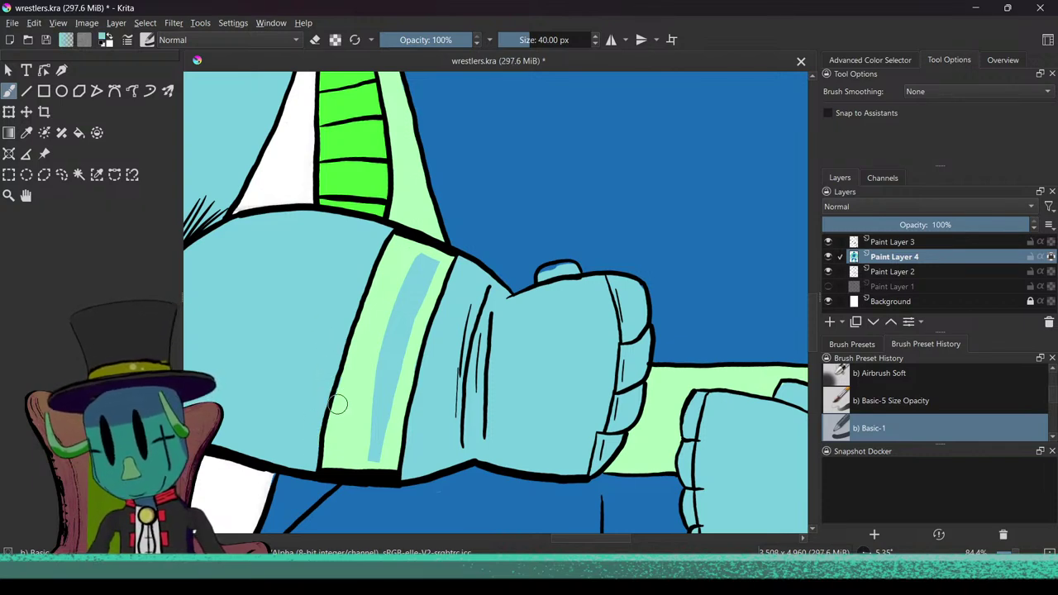
{"action": "mouse_move", "coordinate": [424, 267]}
{"action": "left_mouse_down"}
{"action": "mouse_move", "coordinate": [395, 312]}
{"action": "mouse_move", "coordinate": [439, 258]}
{"action": "mouse_move", "coordinate": [413, 320]}
{"action": "mouse_move", "coordinate": [432, 288]}
{"action": "mouse_move", "coordinate": [408, 304]}
{"action": "mouse_move", "coordinate": [381, 358]}
{"action": "mouse_move", "coordinate": [390, 320]}
{"action": "mouse_move", "coordinate": [370, 391]}
{"action": "mouse_move", "coordinate": [375, 459]}
{"action": "mouse_move", "coordinate": [366, 457]}
{"action": "mouse_move", "coordinate": [391, 388]}
{"action": "mouse_move", "coordinate": [390, 414]}
{"action": "mouse_move", "coordinate": [395, 368]}
{"action": "left_mouse_up"}
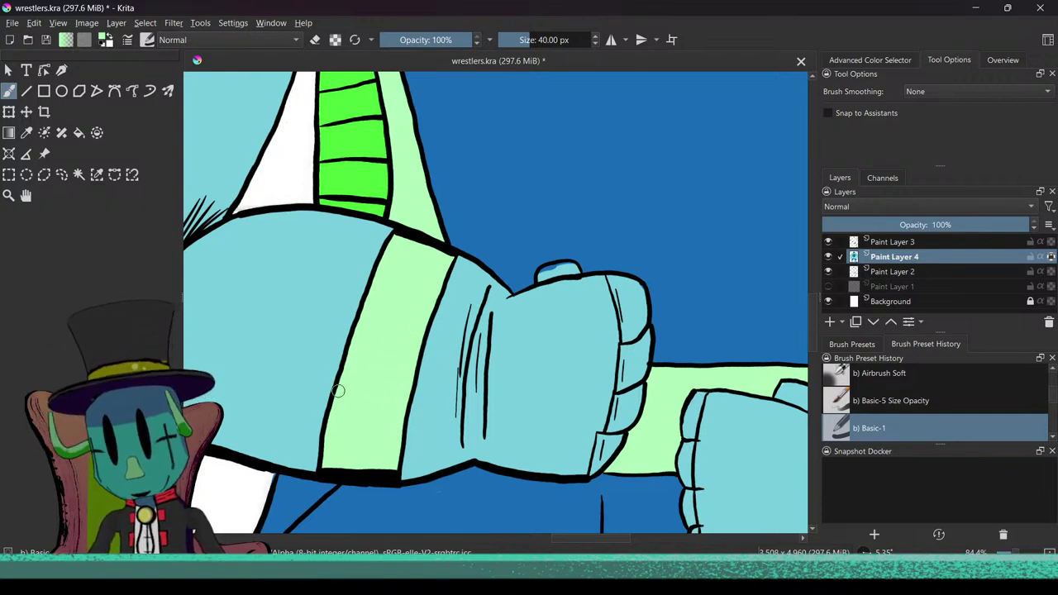
Step: Paint over the dark blue patch on the image-left fist's thumb with light blue
{"action": "scroll", "coordinate": [529, 323], "scroll_direction": "down", "scroll_amount": 5}
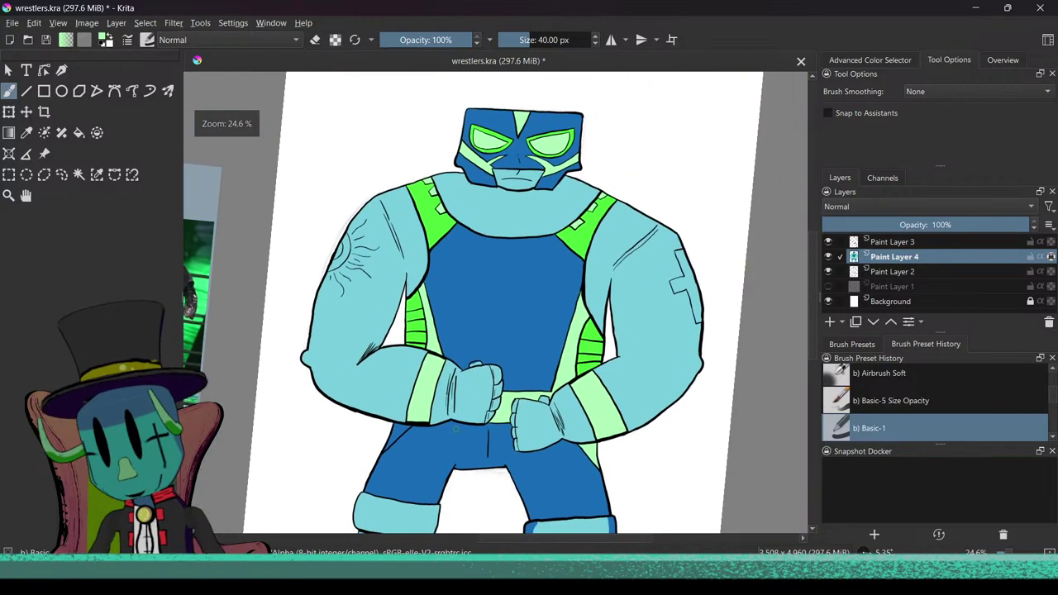
{"action": "scroll", "coordinate": [529, 323], "scroll_direction": "up", "scroll_amount": 2}
{"action": "scroll", "coordinate": [463, 343], "scroll_direction": "up", "scroll_amount": 5}
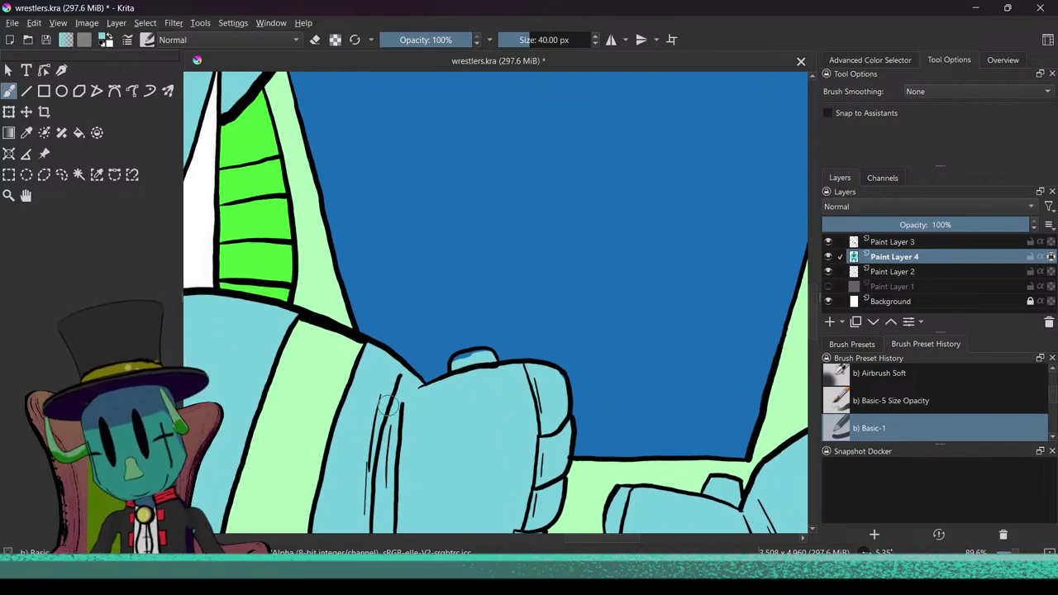
{"action": "left_click_drag", "start_coordinate": [506, 335], "coordinate": [493, 324]}
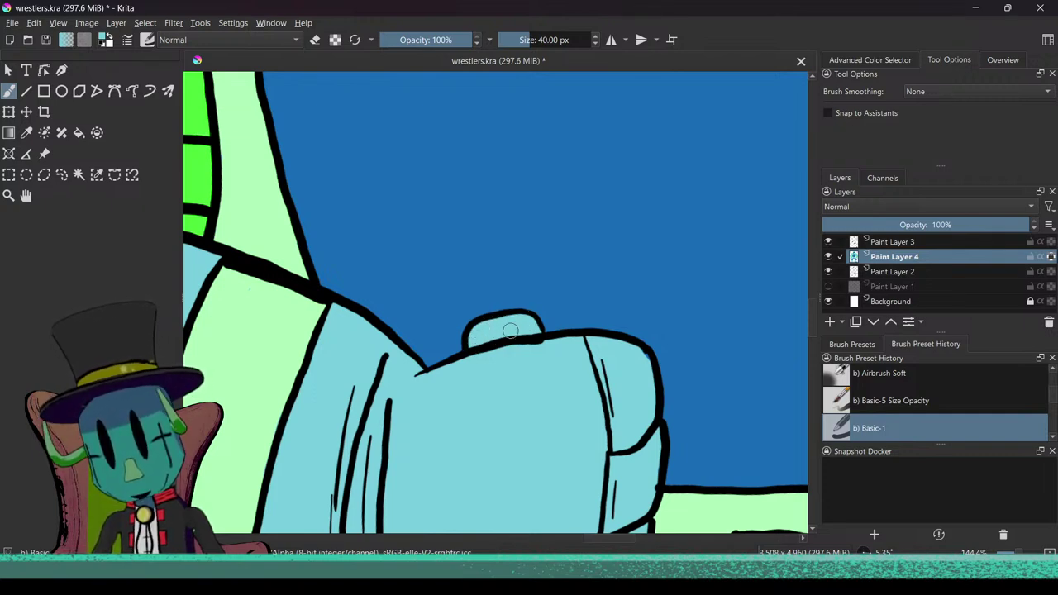
Step: Examine the fists, wristbands and waist area for stray or missing colour
{"action": "scroll", "coordinate": [512, 347], "scroll_direction": "down", "scroll_amount": 5}
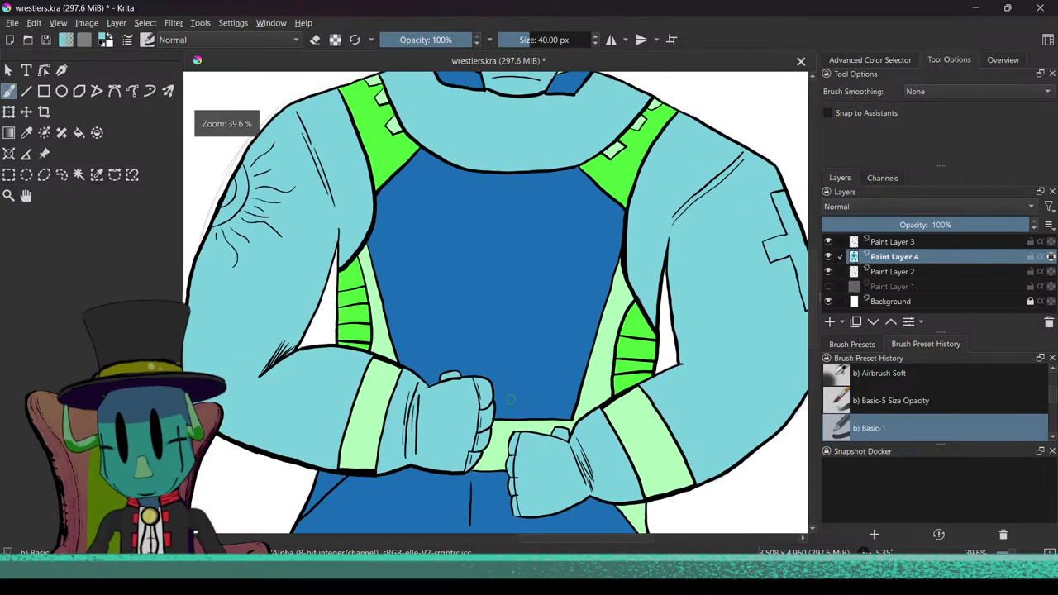
{"action": "scroll", "coordinate": [505, 388], "scroll_direction": "up", "scroll_amount": 5}
{"action": "scroll", "coordinate": [498, 331], "scroll_direction": "down", "scroll_amount": 5}
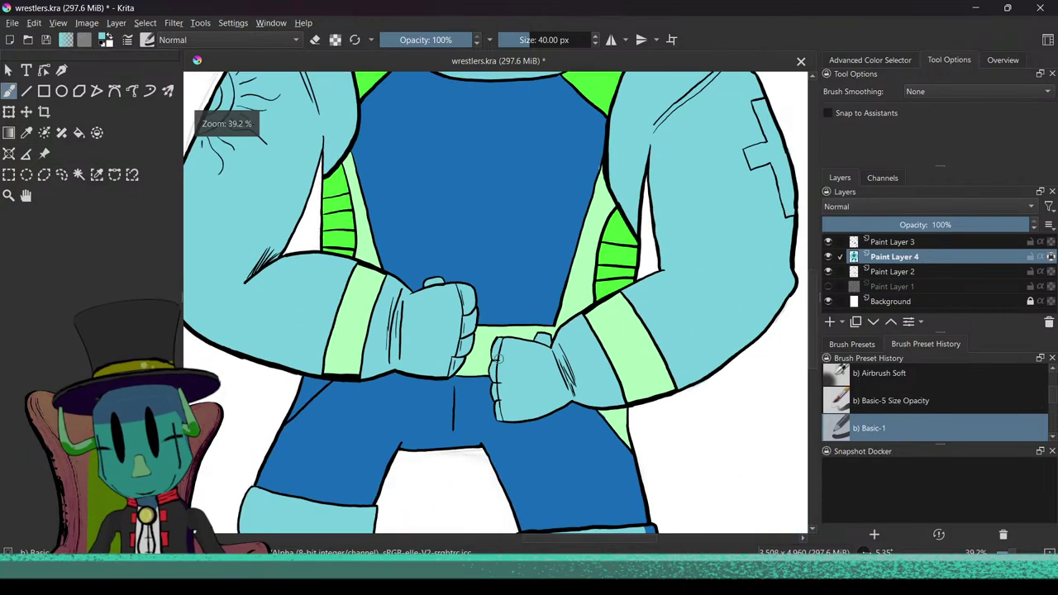
{"action": "left_click_drag", "start_coordinate": [550, 435], "coordinate": [481, 462]}
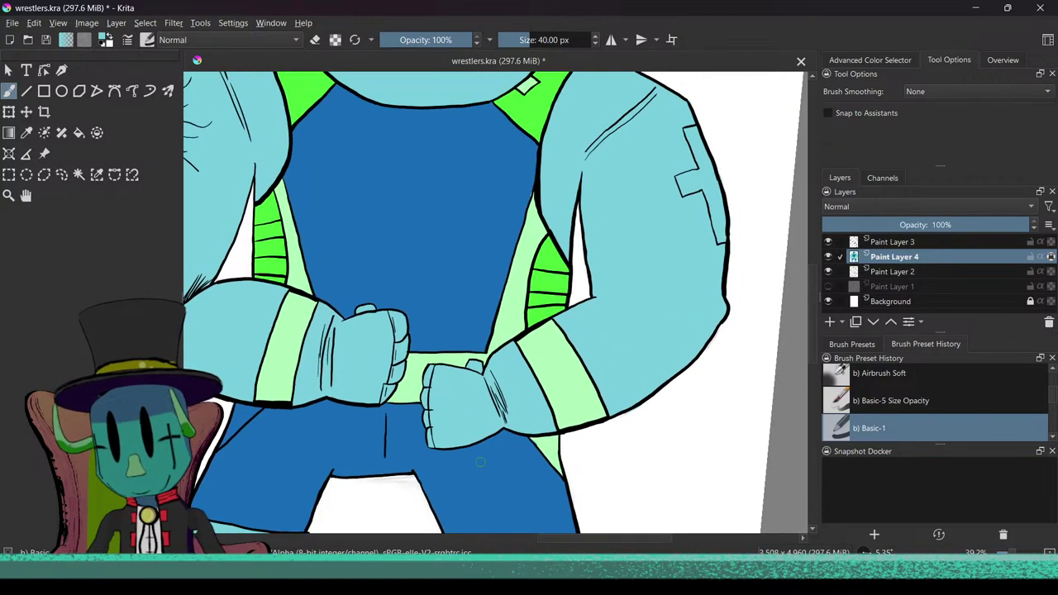
{"action": "scroll", "coordinate": [480, 446], "scroll_direction": "up", "scroll_amount": 5}
{"action": "scroll", "coordinate": [499, 373], "scroll_direction": "down", "scroll_amount": 4}
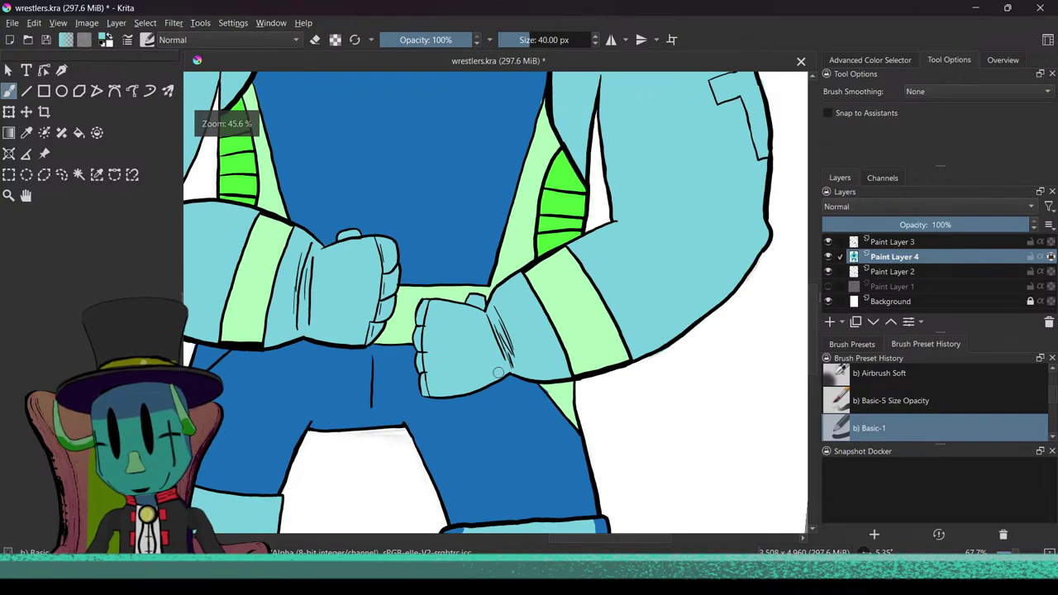
{"action": "scroll", "coordinate": [499, 372], "scroll_direction": "up", "scroll_amount": 2}
{"action": "scroll", "coordinate": [541, 330], "scroll_direction": "up", "scroll_amount": 1}
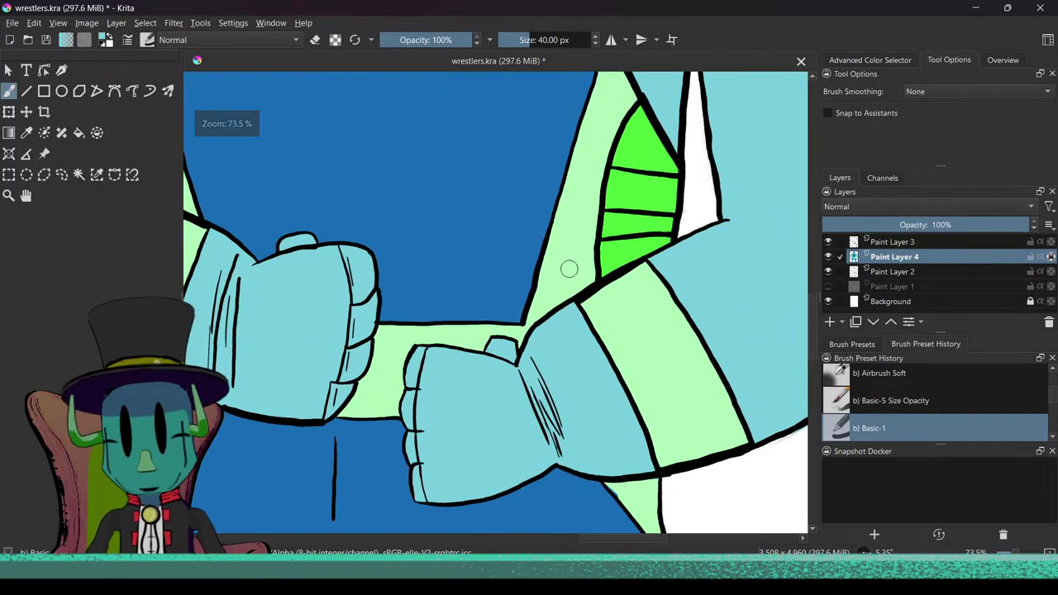
{"action": "scroll", "coordinate": [563, 375], "scroll_direction": "down", "scroll_amount": 3}
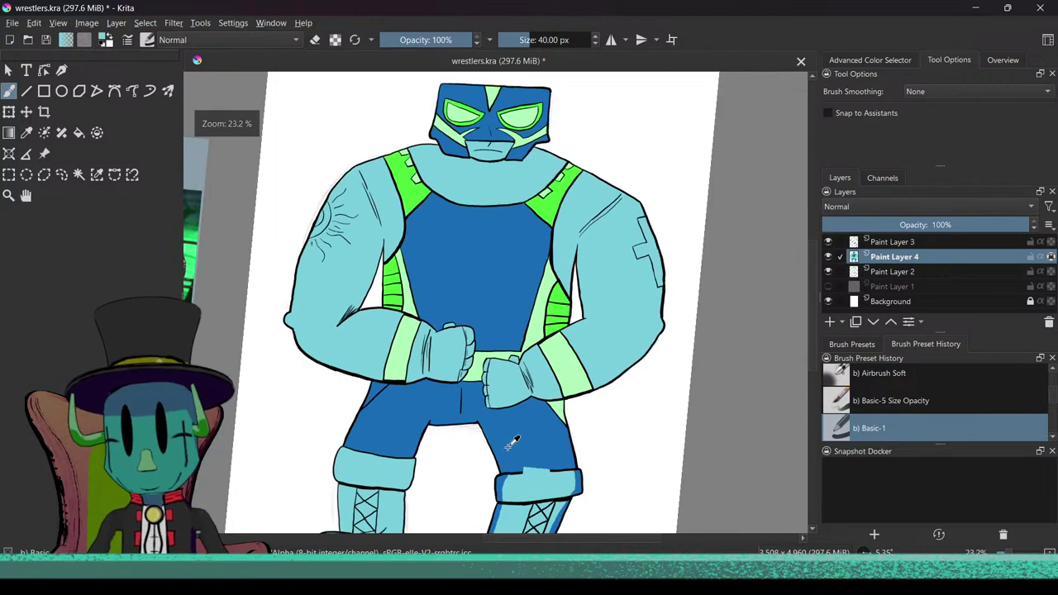
Step: Sample the costume's bright green and paint it along the image-right glove's upper wrist edge and inner knuckle line
{"action": "scroll", "coordinate": [513, 444], "scroll_direction": "up", "scroll_amount": 2}
{"action": "left_click", "coordinate": [530, 354], "text": "ctrl"}
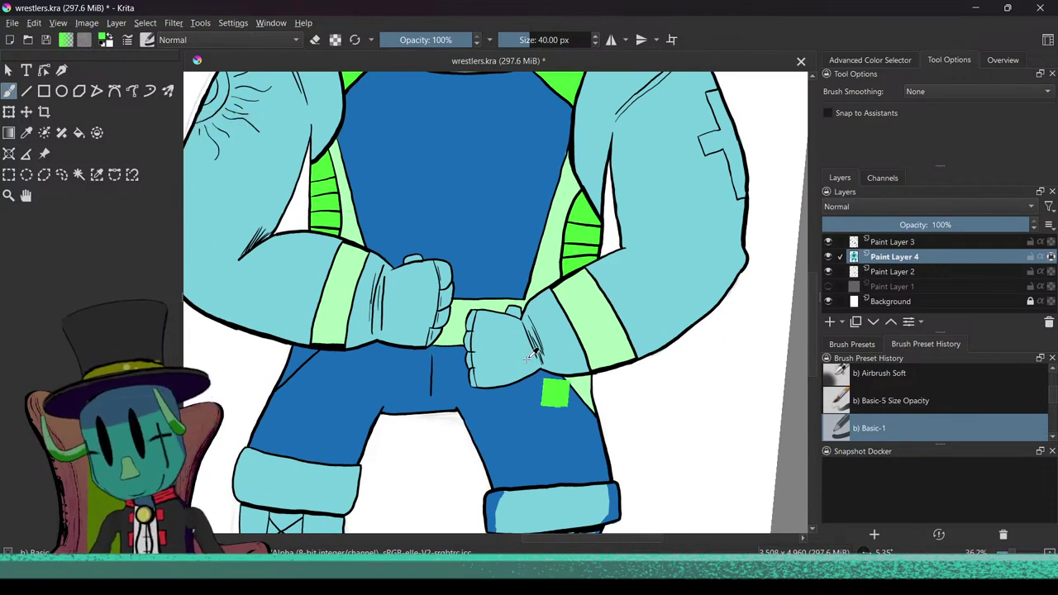
{"action": "scroll", "coordinate": [530, 354], "scroll_direction": "up", "scroll_amount": 2}
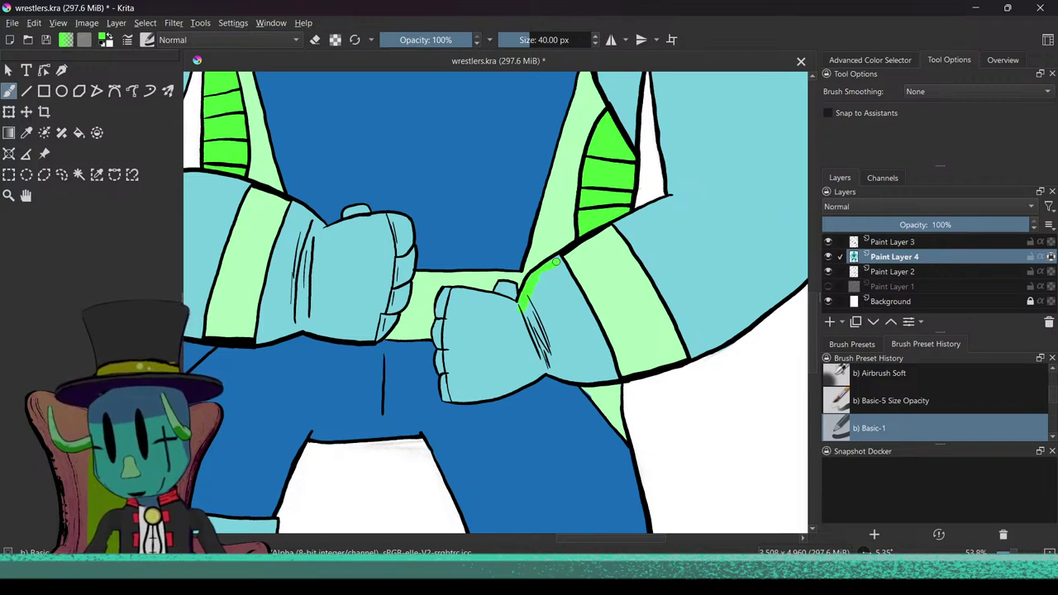
{"action": "scroll", "coordinate": [446, 363], "scroll_direction": "up", "scroll_amount": 2}
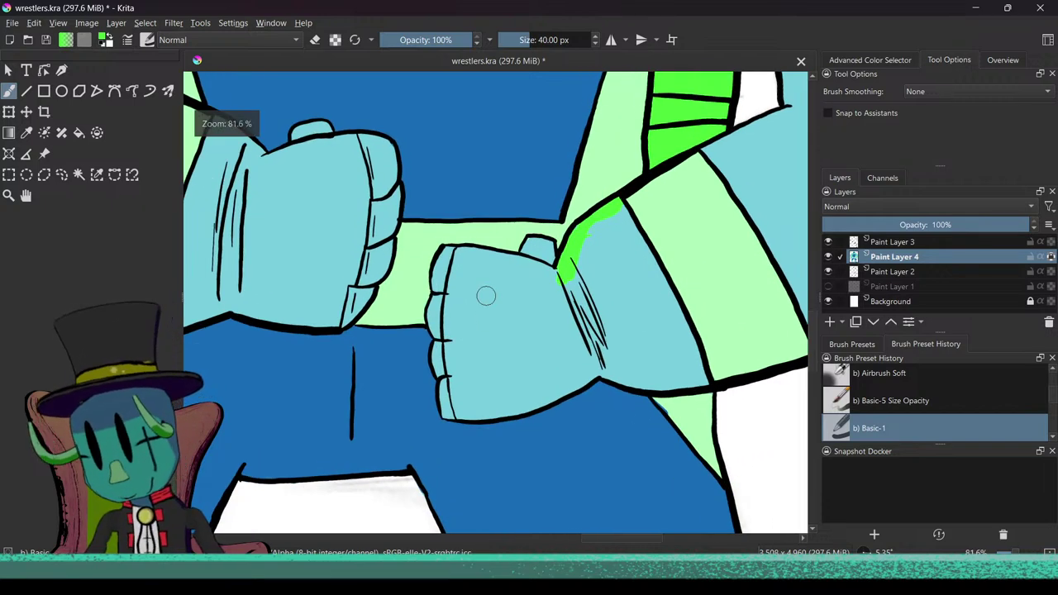
{"action": "left_click_drag", "start_coordinate": [455, 288], "coordinate": [454, 261]}
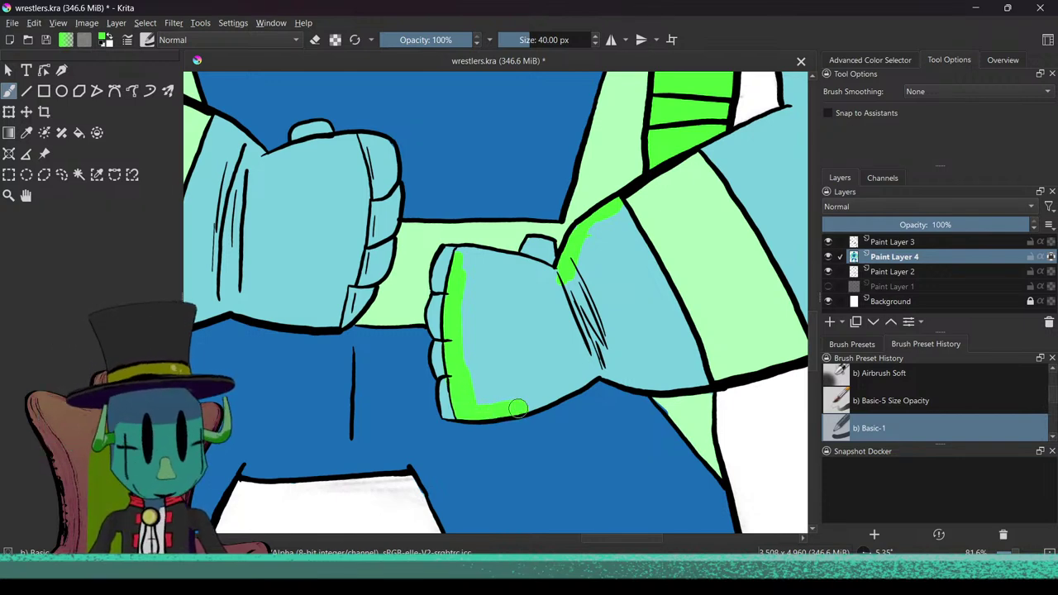
Step: Extend the bright green border down both sides of the image-right fist to the wrist creases
{"action": "mouse_move", "coordinate": [470, 343]}
{"action": "left_mouse_down"}
{"action": "mouse_move", "coordinate": [472, 329]}
{"action": "mouse_move", "coordinate": [404, 280]}
{"action": "mouse_move", "coordinate": [418, 251]}
{"action": "left_mouse_up"}
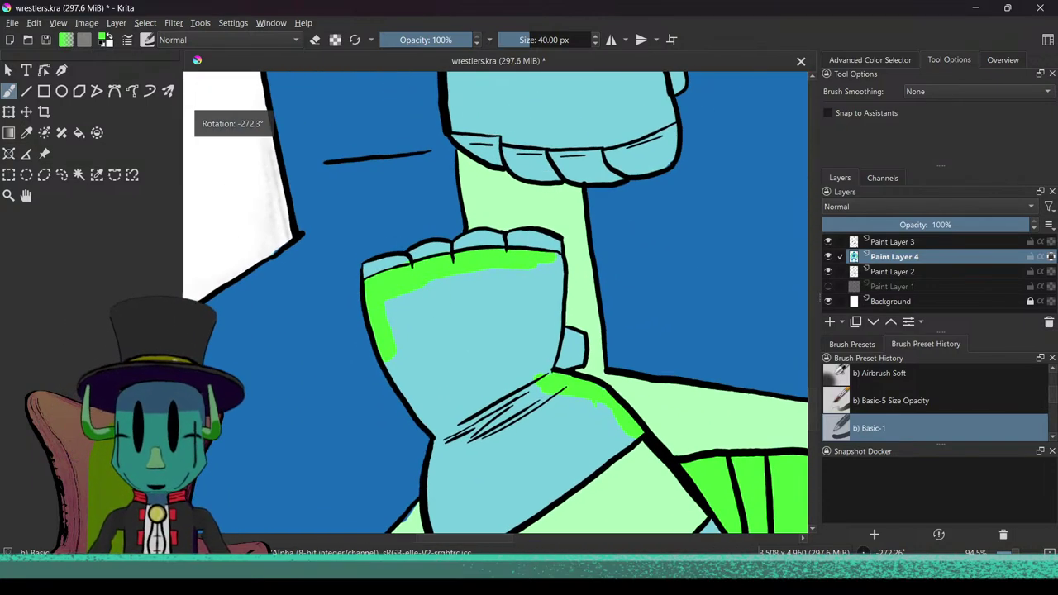
{"action": "left_click_drag", "start_coordinate": [434, 296], "coordinate": [436, 279]}
{"action": "left_click_drag", "start_coordinate": [597, 242], "coordinate": [606, 252]}
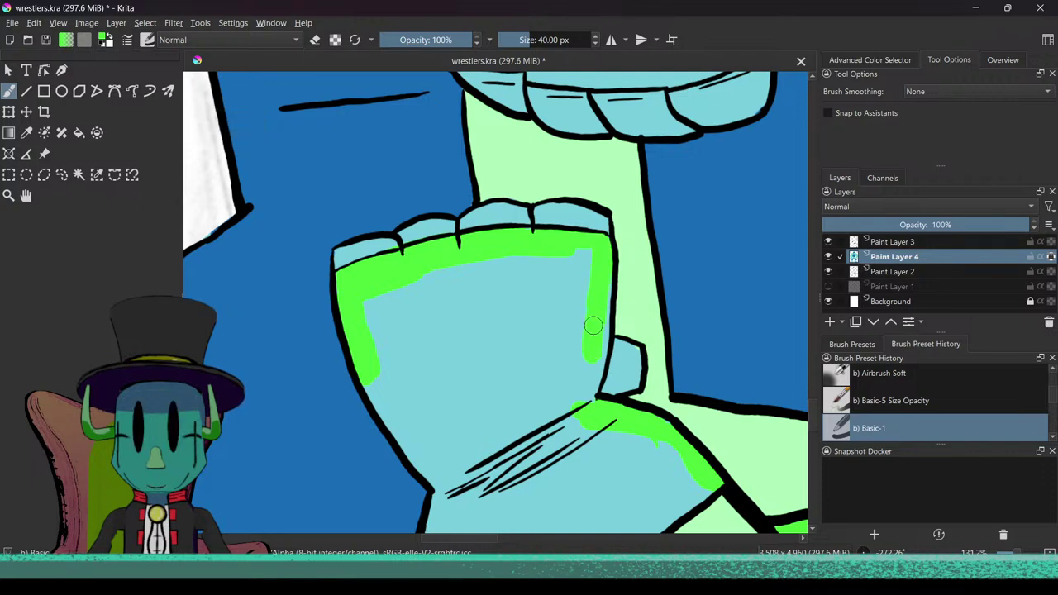
{"action": "left_click_drag", "start_coordinate": [602, 277], "coordinate": [588, 410]}
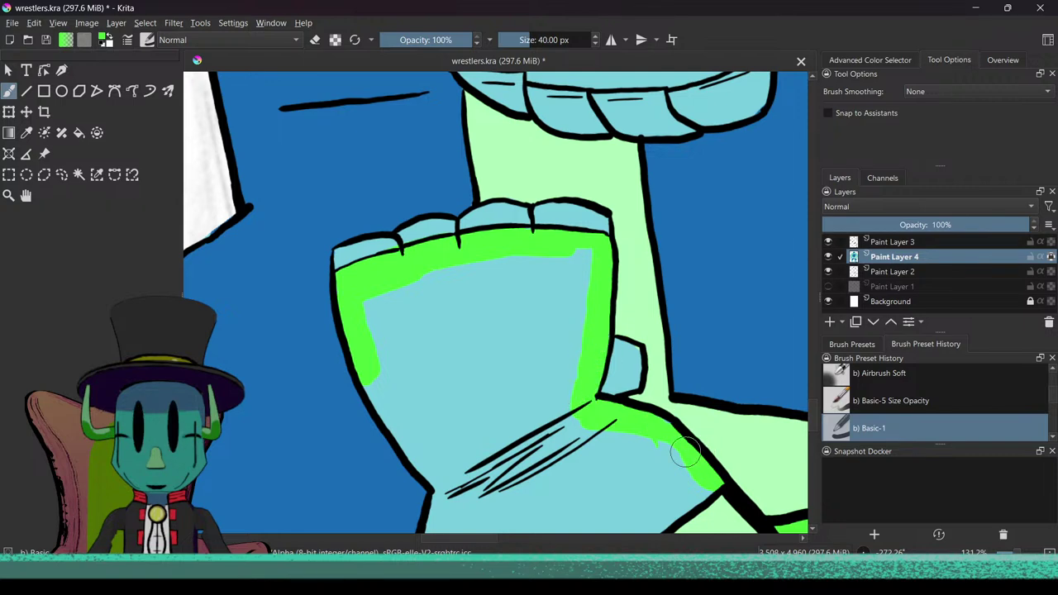
{"action": "left_click_drag", "start_coordinate": [372, 378], "coordinate": [412, 446]}
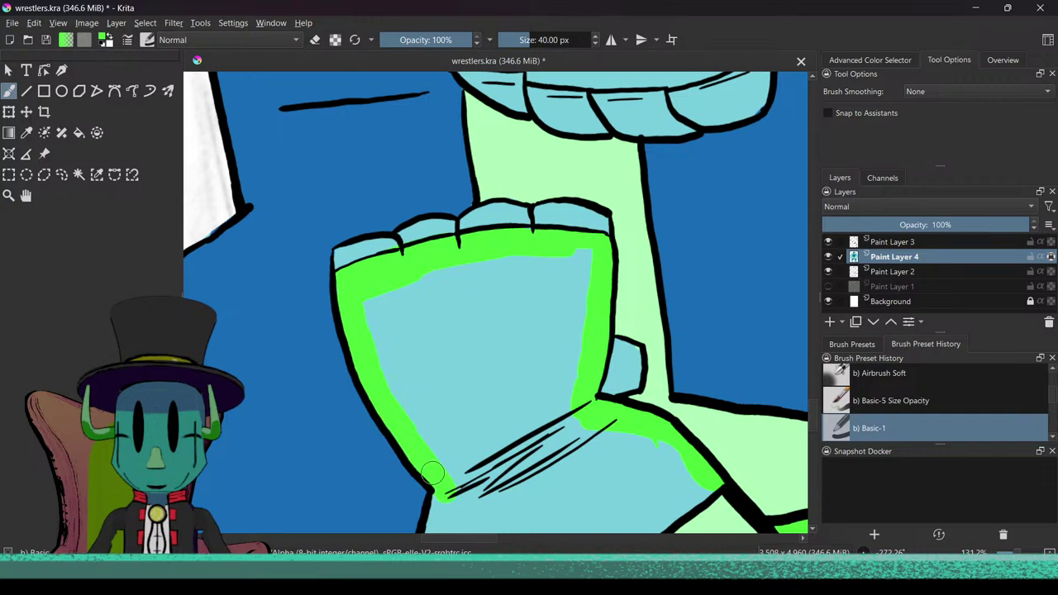
Step: Complete the bright green border around the image-right glove's wrist, along its lower edge and beside the pale green wristband
{"action": "scroll", "coordinate": [432, 473], "scroll_direction": "down", "scroll_amount": 4}
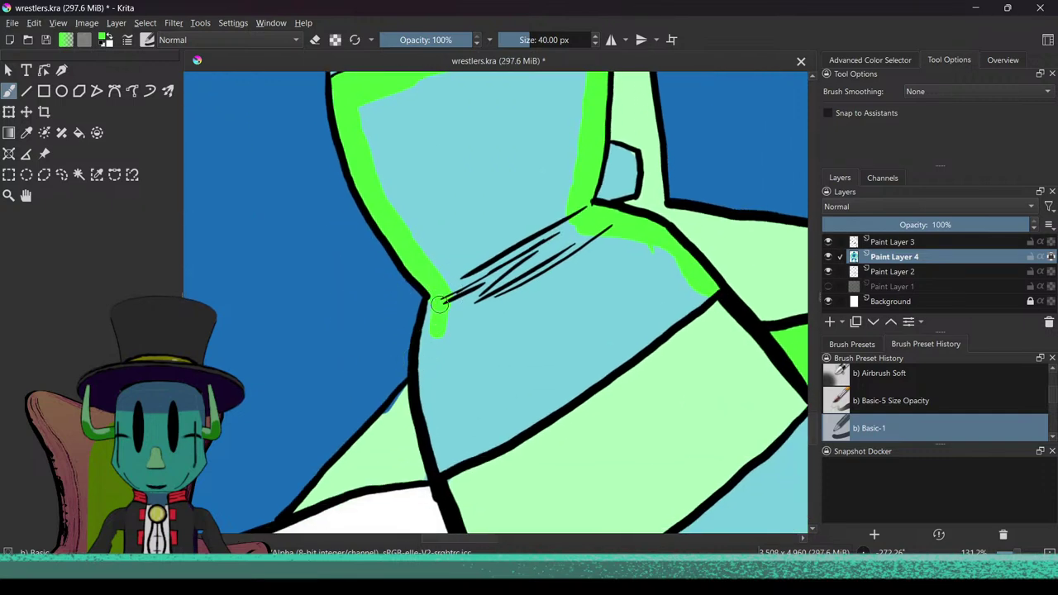
{"action": "left_click_drag", "start_coordinate": [430, 411], "coordinate": [442, 448]}
{"action": "left_click_drag", "start_coordinate": [410, 452], "coordinate": [498, 393]}
{"action": "mouse_move", "coordinate": [393, 396]}
{"action": "left_mouse_down"}
{"action": "mouse_move", "coordinate": [432, 397]}
{"action": "mouse_move", "coordinate": [372, 376]}
{"action": "left_mouse_up"}
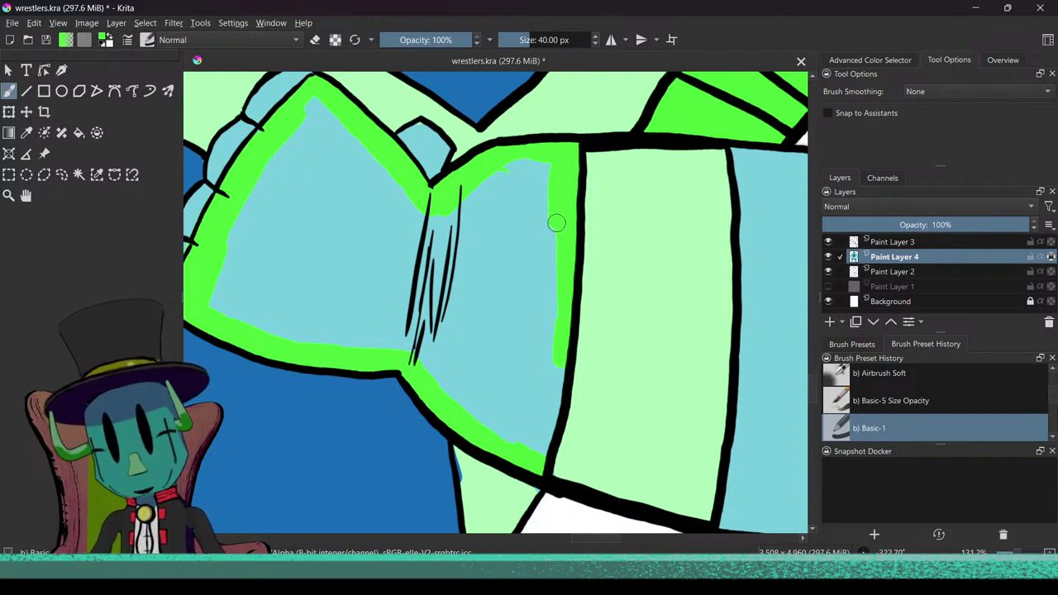
{"action": "left_click_drag", "start_coordinate": [561, 348], "coordinate": [551, 413]}
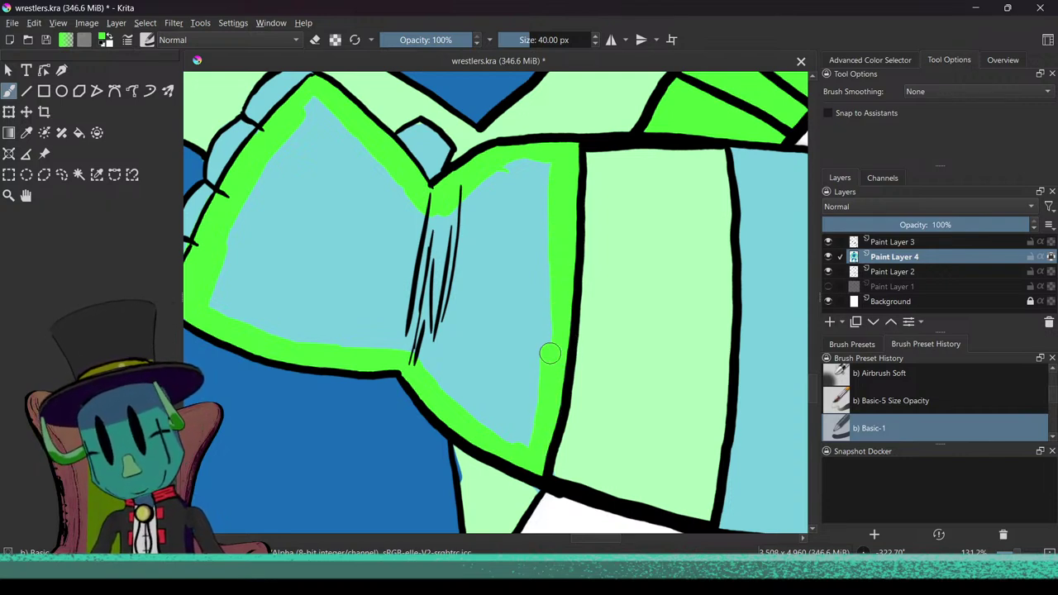
Step: Thicken the bright green border inside the image-right glove beside the wristband and along the upper edges of its wrist and fist
{"action": "left_click_drag", "start_coordinate": [544, 226], "coordinate": [544, 159]}
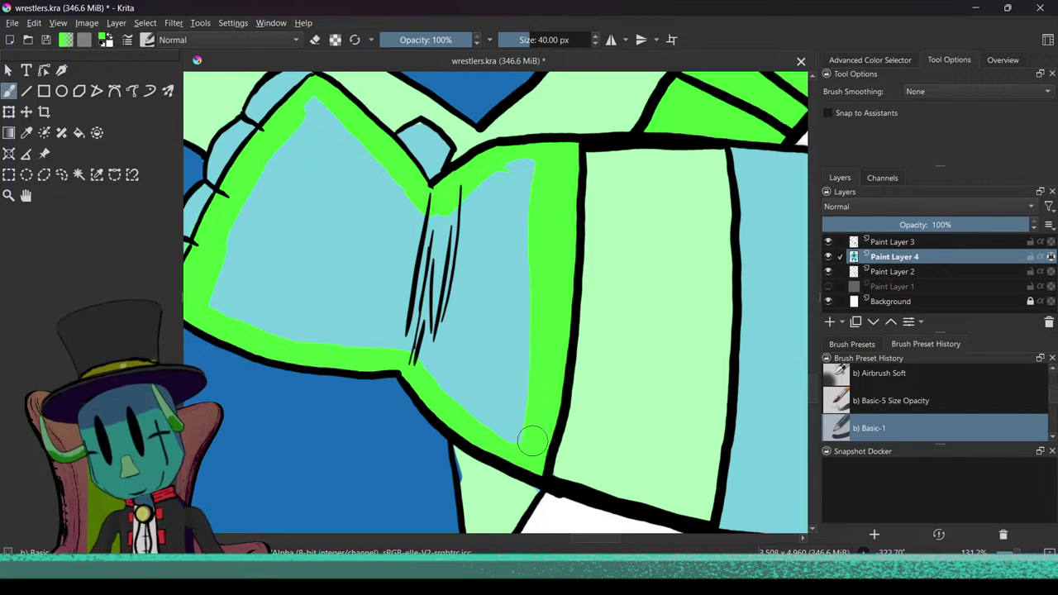
{"action": "left_click_drag", "start_coordinate": [454, 348], "coordinate": [499, 357]}
{"action": "left_click_drag", "start_coordinate": [521, 323], "coordinate": [568, 341]}
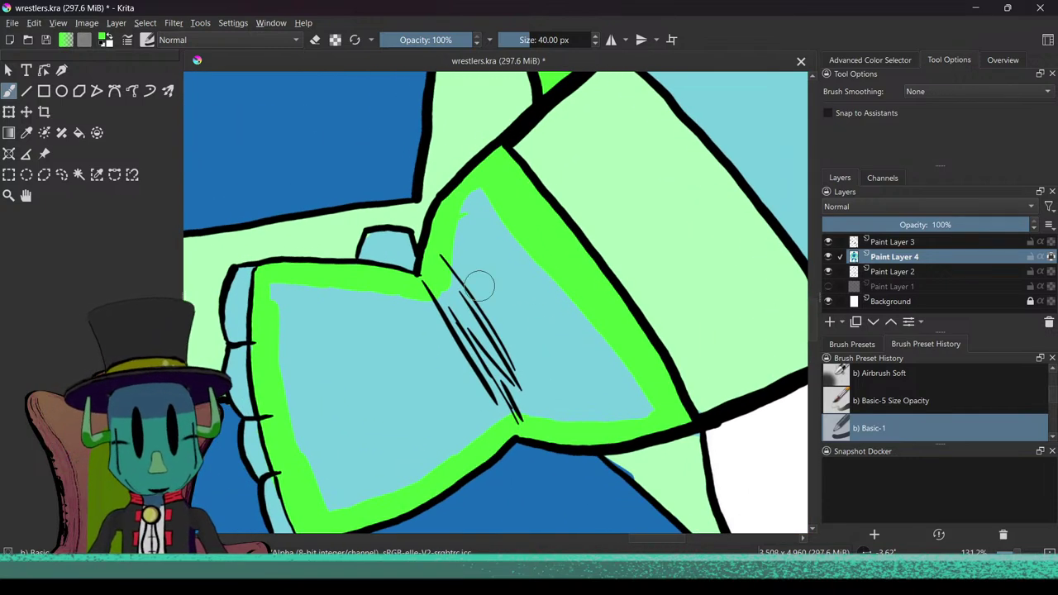
{"action": "left_click_drag", "start_coordinate": [460, 246], "coordinate": [449, 298]}
{"action": "left_click_drag", "start_coordinate": [299, 296], "coordinate": [272, 289]}
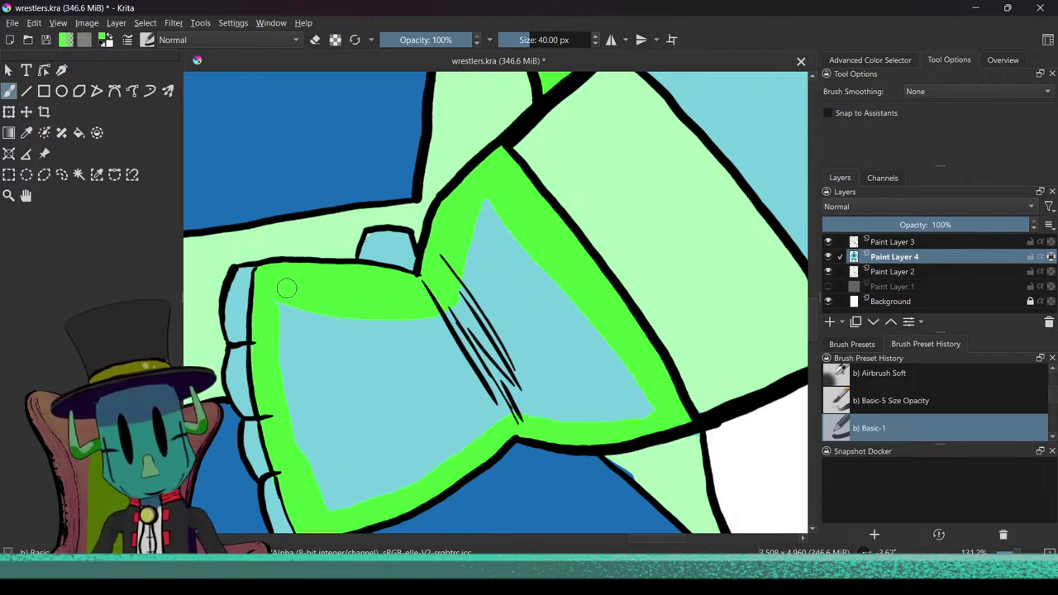
Step: Paint the back of the image-right fist bright green from the knuckle line towards the wrist creases
{"action": "left_click_drag", "start_coordinate": [291, 331], "coordinate": [294, 395]}
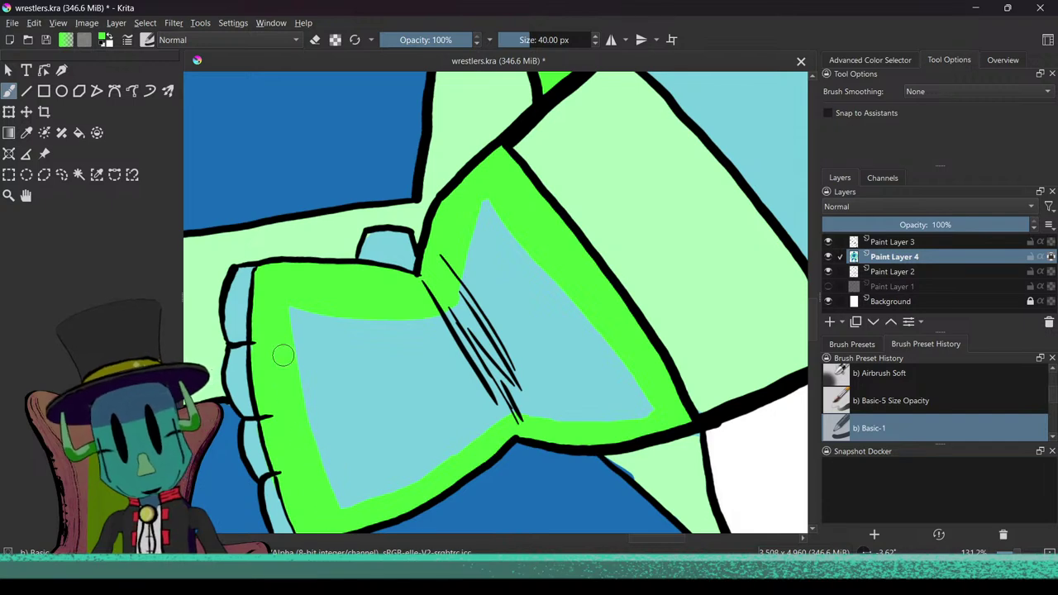
{"action": "left_click_drag", "start_coordinate": [293, 325], "coordinate": [348, 504]}
{"action": "left_click_drag", "start_coordinate": [329, 381], "coordinate": [314, 351]}
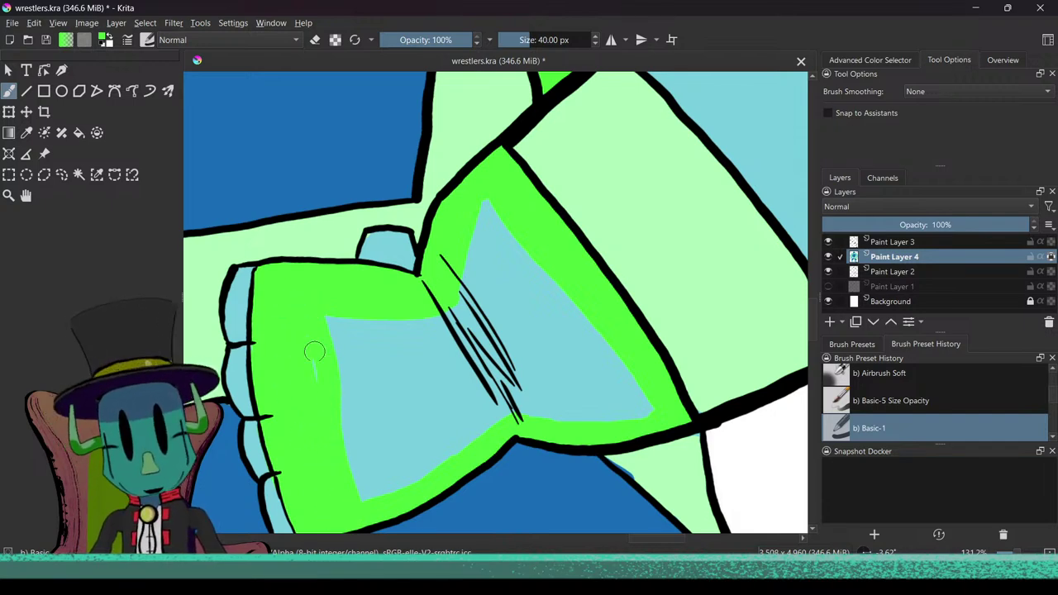
{"action": "mouse_move", "coordinate": [324, 300]}
{"action": "left_mouse_down"}
{"action": "mouse_move", "coordinate": [425, 498]}
{"action": "mouse_move", "coordinate": [360, 387]}
{"action": "mouse_move", "coordinate": [400, 491]}
{"action": "left_mouse_up"}
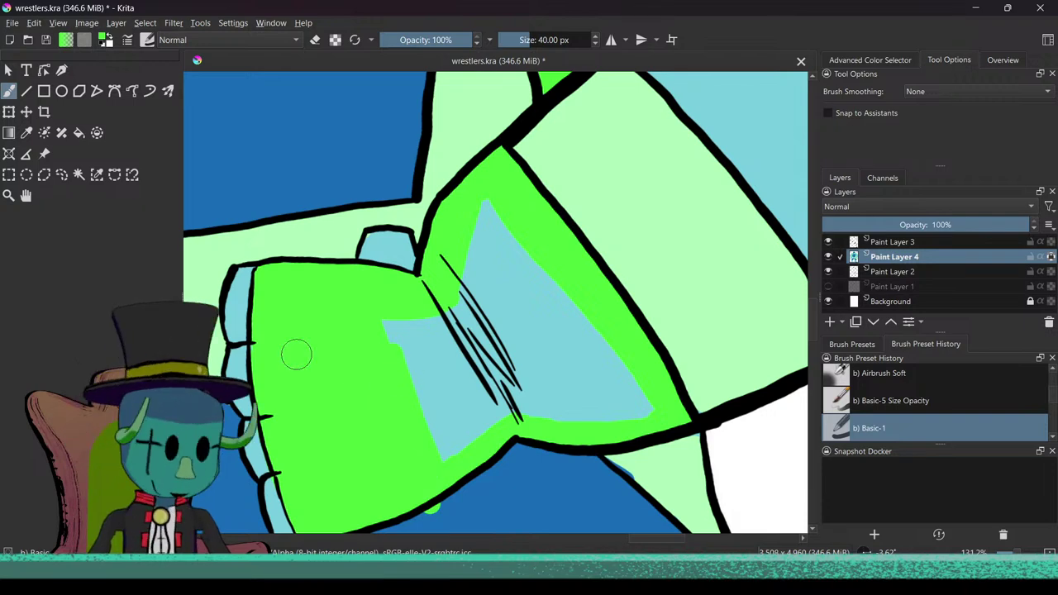
Step: Cover the remaining light blue around the image-right glove's wrist creases and cuff with bright green
{"action": "mouse_move", "coordinate": [404, 358]}
{"action": "left_mouse_down"}
{"action": "mouse_move", "coordinate": [380, 325]}
{"action": "mouse_move", "coordinate": [447, 475]}
{"action": "mouse_move", "coordinate": [411, 336]}
{"action": "mouse_move", "coordinate": [463, 471]}
{"action": "mouse_move", "coordinate": [418, 323]}
{"action": "left_mouse_up"}
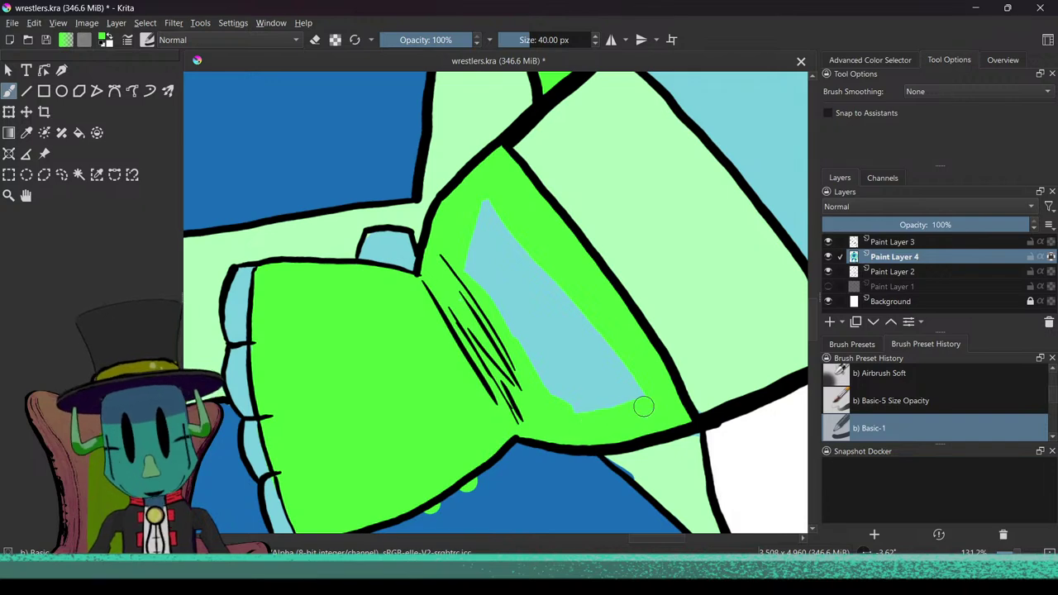
{"action": "left_click_drag", "start_coordinate": [489, 208], "coordinate": [489, 210]}
{"action": "mouse_move", "coordinate": [488, 331]}
{"action": "left_mouse_down"}
{"action": "mouse_move", "coordinate": [537, 298]}
{"action": "mouse_move", "coordinate": [566, 374]}
{"action": "mouse_move", "coordinate": [567, 413]}
{"action": "mouse_move", "coordinate": [633, 391]}
{"action": "left_mouse_up"}
{"action": "left_click_drag", "start_coordinate": [560, 380], "coordinate": [563, 413]}
{"action": "left_click_drag", "start_coordinate": [563, 414], "coordinate": [620, 331]}
Step: Sample the trousers' dark blue and paint over the bright green spills below the image-right glove
{"action": "scroll", "coordinate": [592, 411], "scroll_direction": "up", "scroll_amount": 6}
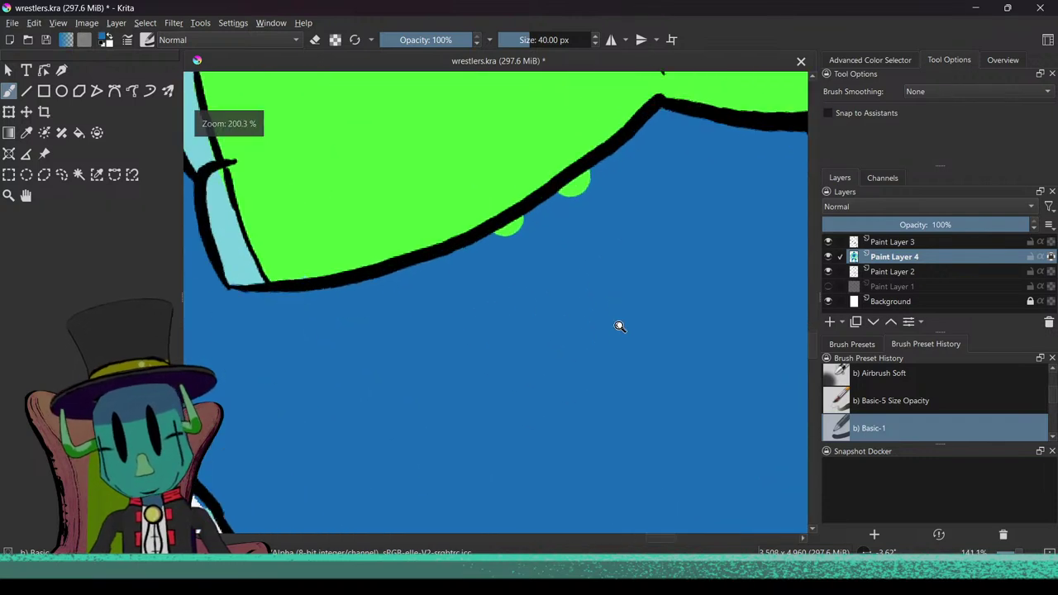
{"action": "mouse_move", "coordinate": [514, 215]}
{"action": "left_mouse_down"}
{"action": "mouse_move", "coordinate": [493, 228]}
{"action": "mouse_move", "coordinate": [595, 166]}
{"action": "left_mouse_up"}
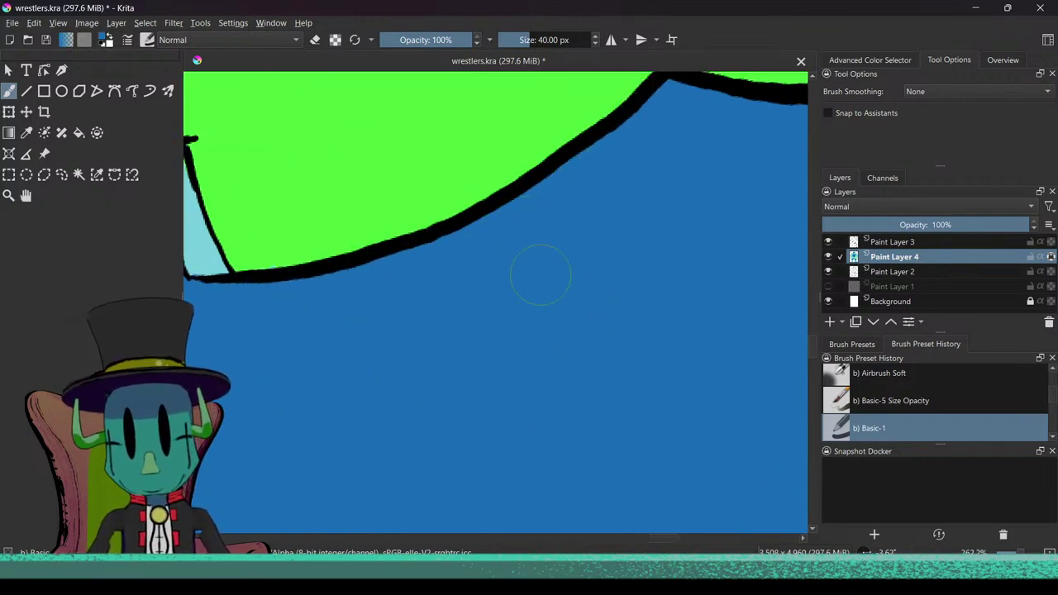
{"action": "scroll", "coordinate": [541, 275], "scroll_direction": "down", "scroll_amount": 5}
Step: Sample the pale green of the triangle below the image-right glove and paint over the blue spill inside its edge
{"action": "left_click_drag", "start_coordinate": [550, 321], "coordinate": [446, 441]}
{"action": "scroll", "coordinate": [476, 411], "scroll_direction": "up", "scroll_amount": 3}
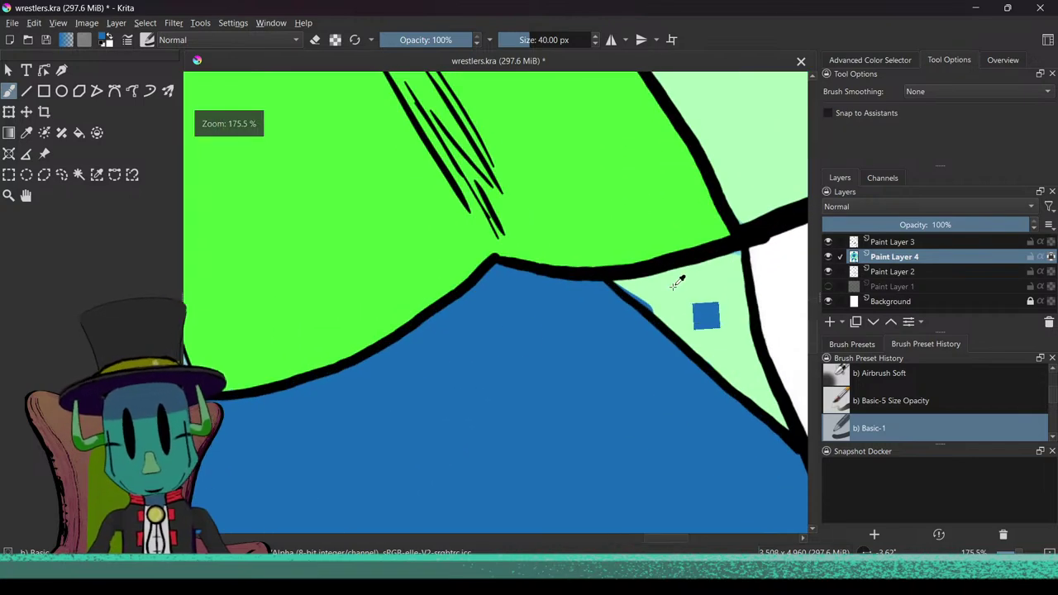
{"action": "left_click", "coordinate": [673, 286], "text": "ctrl"}
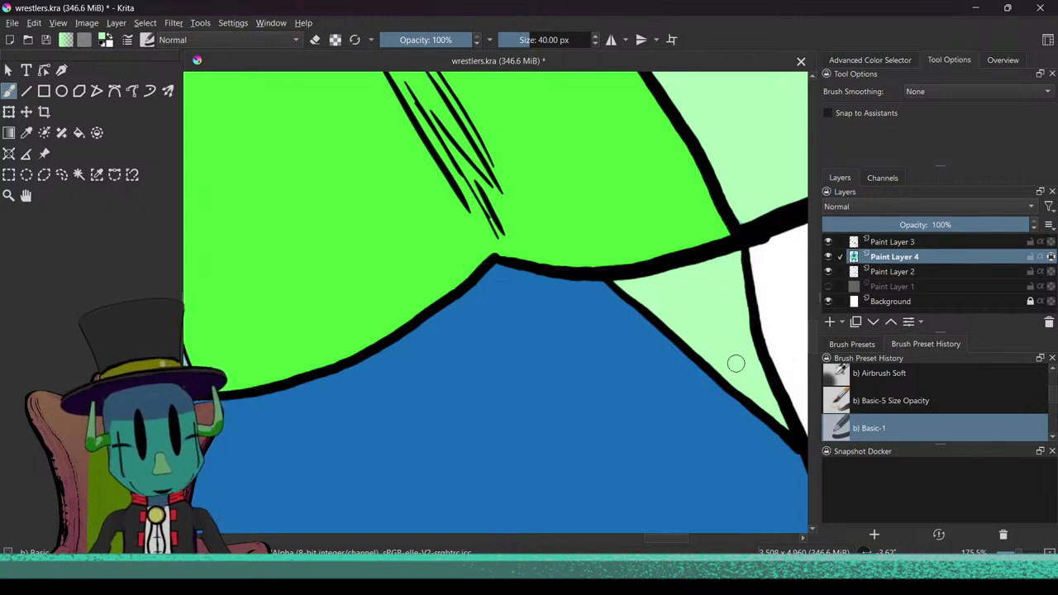
{"action": "left_click_drag", "start_coordinate": [622, 305], "coordinate": [650, 321]}
Step: Sample the bright green and paint the image-left glove's border along its lower edge, lower wrist corner and lowest finger
{"action": "left_click", "coordinate": [674, 357], "text": "ctrl"}
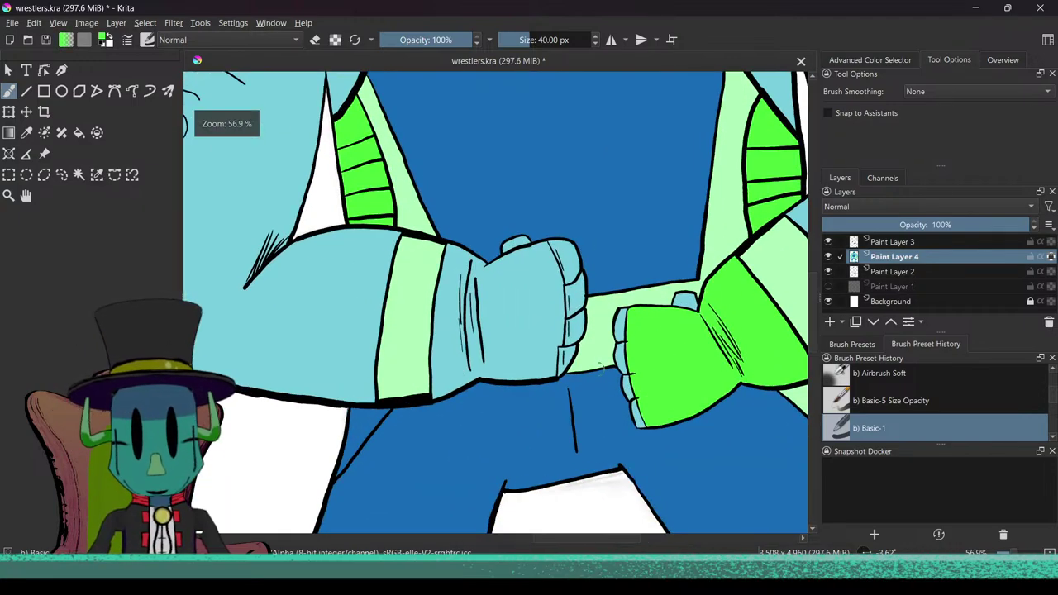
{"action": "scroll", "coordinate": [570, 322], "scroll_direction": "up", "scroll_amount": 3}
{"action": "left_click_drag", "start_coordinate": [305, 296], "coordinate": [299, 348]}
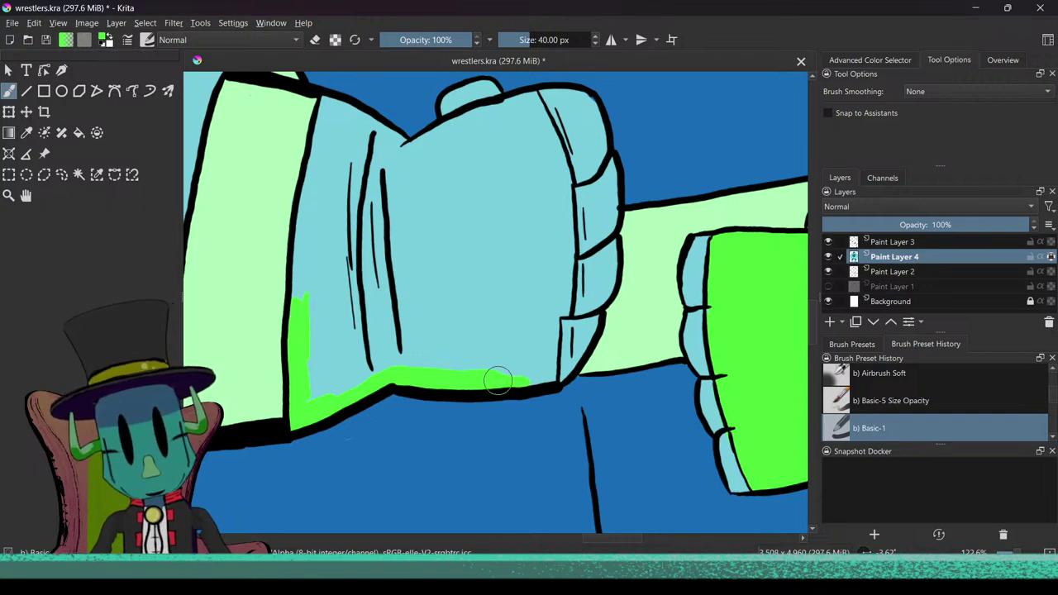
{"action": "scroll", "coordinate": [525, 382], "scroll_direction": "up", "scroll_amount": 4}
{"action": "mouse_move", "coordinate": [552, 281]}
{"action": "left_mouse_down"}
{"action": "mouse_move", "coordinate": [550, 359]}
{"action": "mouse_move", "coordinate": [552, 306]}
{"action": "mouse_move", "coordinate": [537, 410]}
{"action": "mouse_move", "coordinate": [513, 417]}
{"action": "mouse_move", "coordinate": [546, 424]}
{"action": "left_mouse_up"}
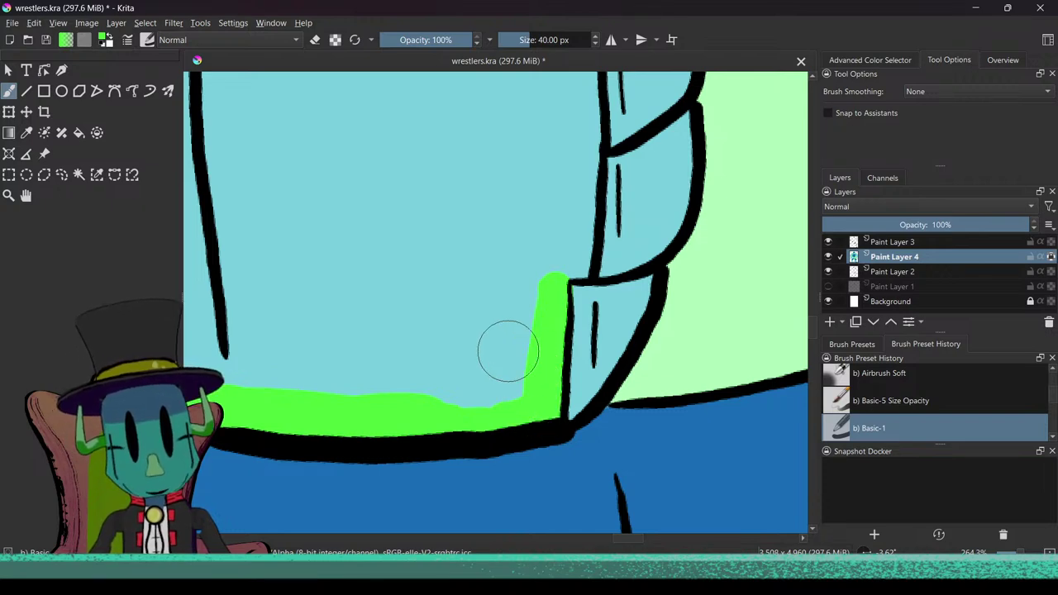
Step: Extend the bright green border up the image-left glove's knuckle line to the upper edge of the fist
{"action": "scroll", "coordinate": [521, 347], "scroll_direction": "up", "scroll_amount": 3}
{"action": "mouse_move", "coordinate": [574, 124]}
{"action": "left_mouse_down"}
{"action": "mouse_move", "coordinate": [576, 169]}
{"action": "mouse_move", "coordinate": [572, 122]}
{"action": "left_mouse_up"}
{"action": "mouse_move", "coordinate": [568, 210]}
{"action": "left_mouse_down"}
{"action": "mouse_move", "coordinate": [566, 402]}
{"action": "mouse_move", "coordinate": [567, 388]}
{"action": "mouse_move", "coordinate": [540, 410]}
{"action": "left_mouse_up"}
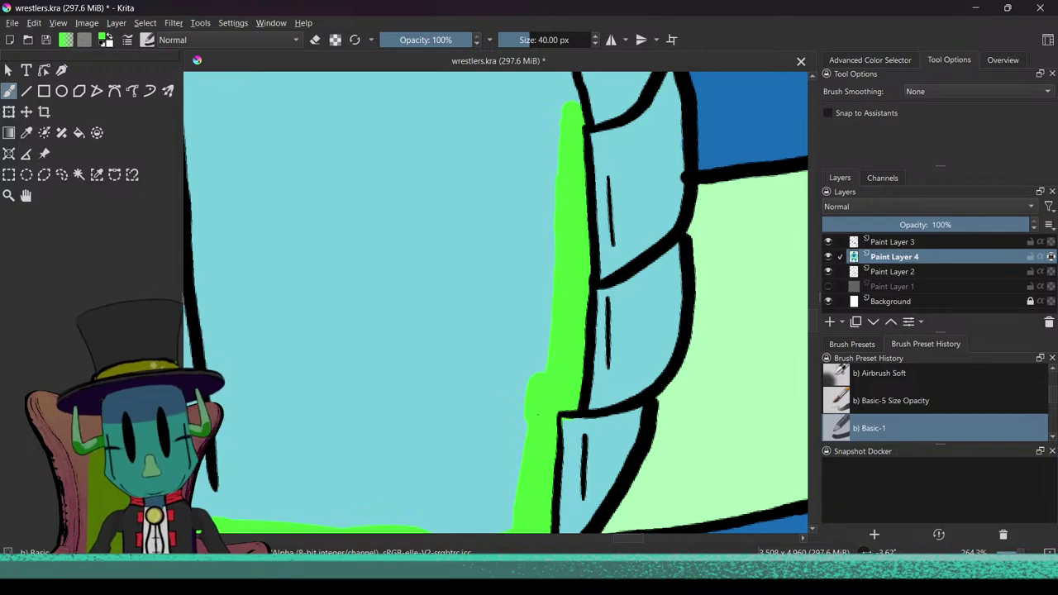
{"action": "scroll", "coordinate": [510, 324], "scroll_direction": "up", "scroll_amount": 4}
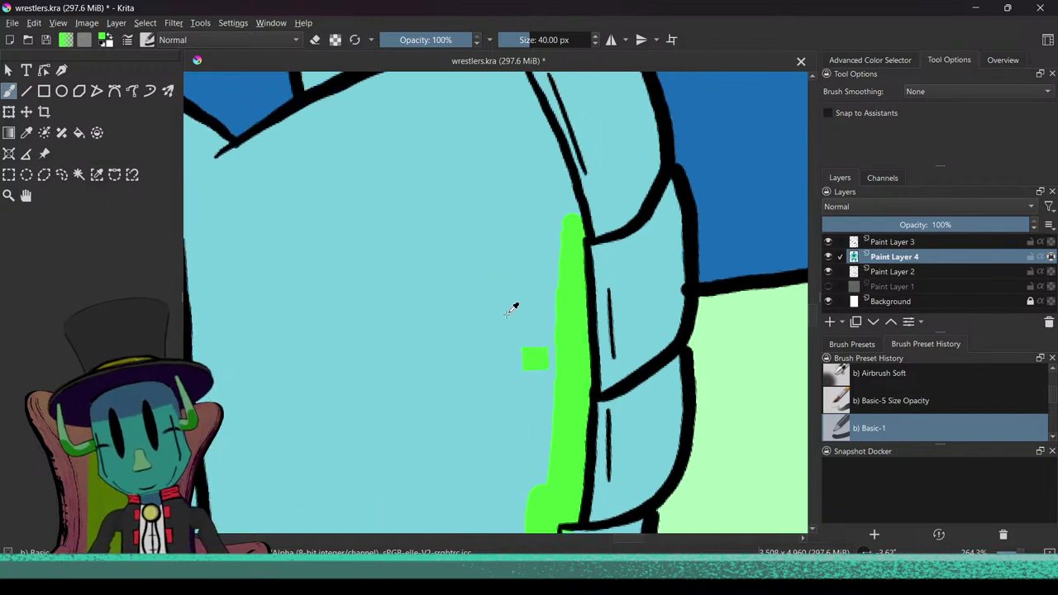
{"action": "scroll", "coordinate": [499, 341], "scroll_direction": "down", "scroll_amount": 4}
{"action": "scroll", "coordinate": [498, 342], "scroll_direction": "up", "scroll_amount": 4}
{"action": "mouse_move", "coordinate": [520, 187]}
{"action": "left_mouse_down"}
{"action": "mouse_move", "coordinate": [517, 174]}
{"action": "mouse_move", "coordinate": [597, 372]}
{"action": "left_mouse_up"}
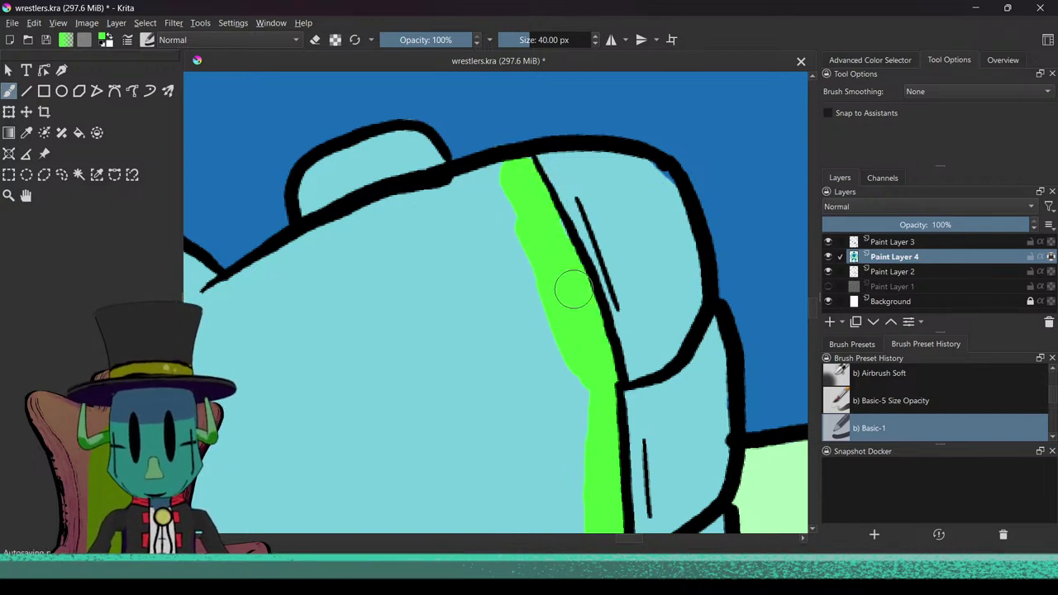
Step: Paint the image-left glove's thumb and its upper border bright green, from the knuckles across to the wristband
{"action": "left_click_drag", "start_coordinate": [504, 298], "coordinate": [536, 407]}
{"action": "mouse_move", "coordinate": [342, 313]}
{"action": "left_mouse_down"}
{"action": "mouse_move", "coordinate": [383, 264]}
{"action": "mouse_move", "coordinate": [384, 288]}
{"action": "mouse_move", "coordinate": [406, 295]}
{"action": "mouse_move", "coordinate": [432, 284]}
{"action": "mouse_move", "coordinate": [429, 294]}
{"action": "mouse_move", "coordinate": [448, 269]}
{"action": "mouse_move", "coordinate": [463, 287]}
{"action": "mouse_move", "coordinate": [438, 291]}
{"action": "mouse_move", "coordinate": [508, 299]}
{"action": "mouse_move", "coordinate": [537, 285]}
{"action": "mouse_move", "coordinate": [466, 304]}
{"action": "mouse_move", "coordinate": [462, 281]}
{"action": "mouse_move", "coordinate": [330, 367]}
{"action": "mouse_move", "coordinate": [400, 390]}
{"action": "mouse_move", "coordinate": [535, 385]}
{"action": "left_mouse_up"}
{"action": "mouse_move", "coordinate": [260, 283]}
{"action": "left_mouse_down"}
{"action": "mouse_move", "coordinate": [402, 364]}
{"action": "mouse_move", "coordinate": [434, 391]}
{"action": "mouse_move", "coordinate": [447, 396]}
{"action": "mouse_move", "coordinate": [415, 369]}
{"action": "mouse_move", "coordinate": [459, 393]}
{"action": "mouse_move", "coordinate": [448, 402]}
{"action": "mouse_move", "coordinate": [484, 392]}
{"action": "mouse_move", "coordinate": [459, 396]}
{"action": "mouse_move", "coordinate": [505, 377]}
{"action": "left_mouse_up"}
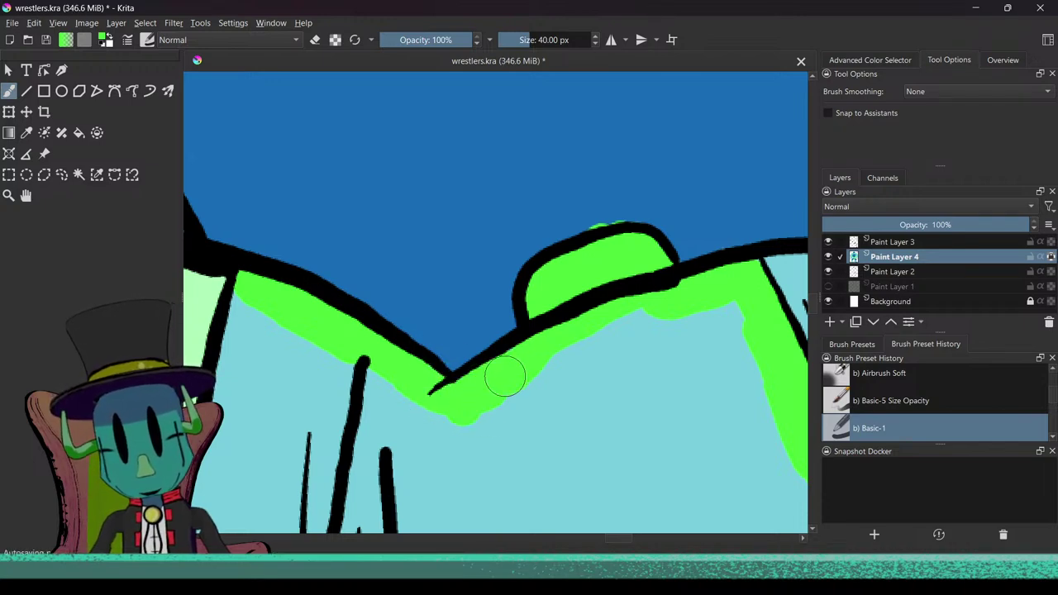
Step: Sample the torso's dark blue and paint over the bright green spill above the image-left thumb
{"action": "left_click", "coordinate": [685, 161], "text": "ctrl"}
{"action": "left_click_drag", "start_coordinate": [612, 321], "coordinate": [593, 385]}
{"action": "left_click_drag", "start_coordinate": [594, 385], "coordinate": [671, 289]}
Step: Close the image-left glove's border with bright green beside the wristband, and touch up the wristband's upper corner in sampled pale green
{"action": "left_click", "coordinate": [522, 207], "text": "ctrl"}
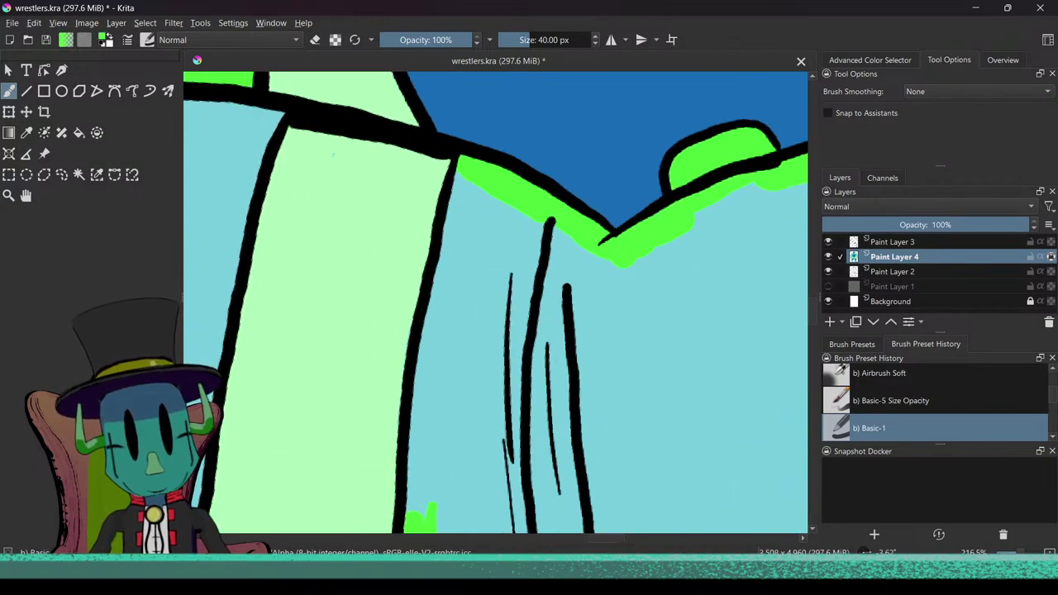
{"action": "mouse_move", "coordinate": [458, 190]}
{"action": "left_mouse_down"}
{"action": "mouse_move", "coordinate": [448, 264]}
{"action": "mouse_move", "coordinate": [469, 189]}
{"action": "mouse_move", "coordinate": [417, 442]}
{"action": "mouse_move", "coordinate": [438, 517]}
{"action": "left_mouse_up"}
{"action": "scroll", "coordinate": [437, 472], "scroll_direction": "down", "scroll_amount": 2}
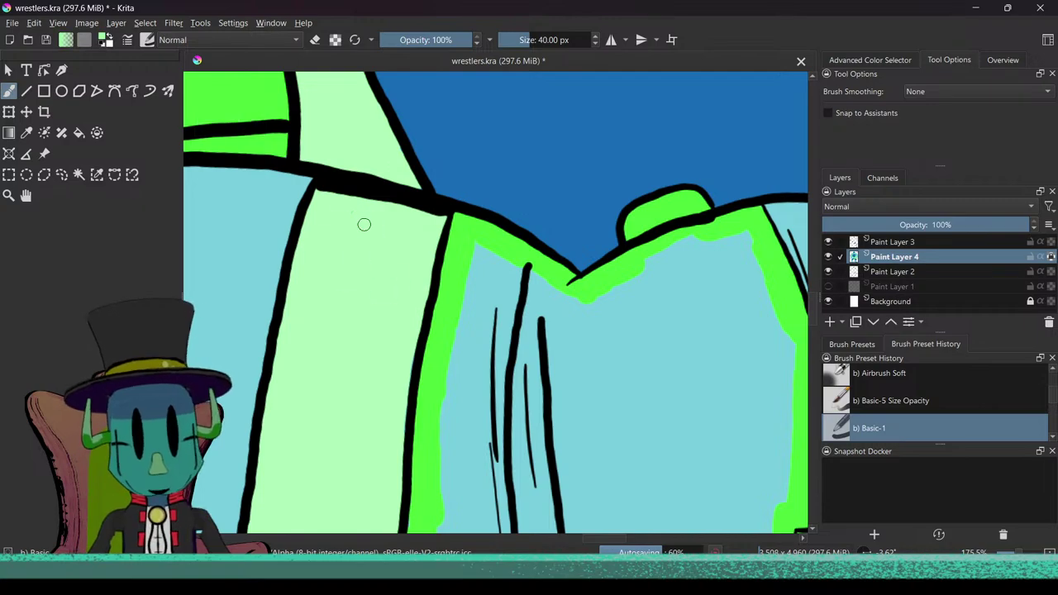
{"action": "scroll", "coordinate": [467, 502], "scroll_direction": "down", "scroll_amount": 2}
{"action": "left_click_drag", "start_coordinate": [480, 432], "coordinate": [436, 293]}
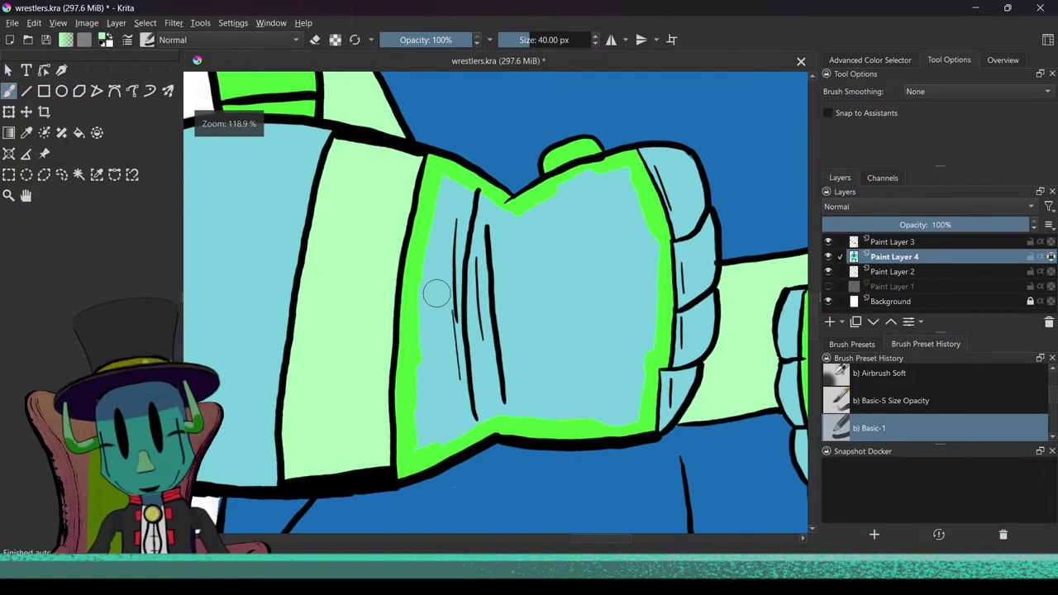
Step: Flood-fill the image-left glove's interior with the bright green sampled from its border
{"action": "scroll", "coordinate": [437, 294], "scroll_direction": "down", "scroll_amount": 3}
{"action": "scroll", "coordinate": [448, 370], "scroll_direction": "up", "scroll_amount": 5}
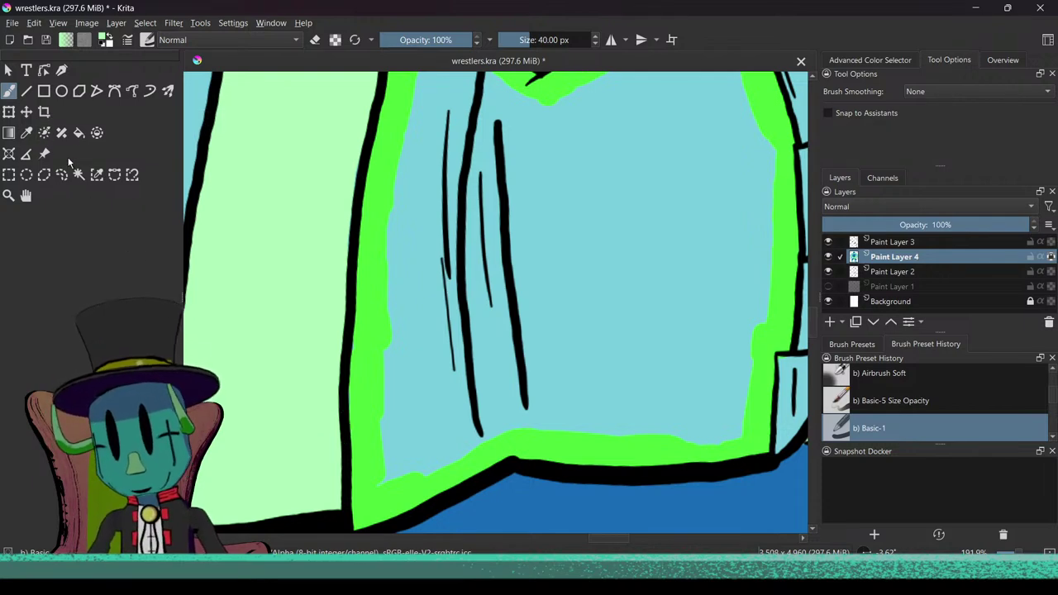
{"action": "left_click", "coordinate": [79, 133]}
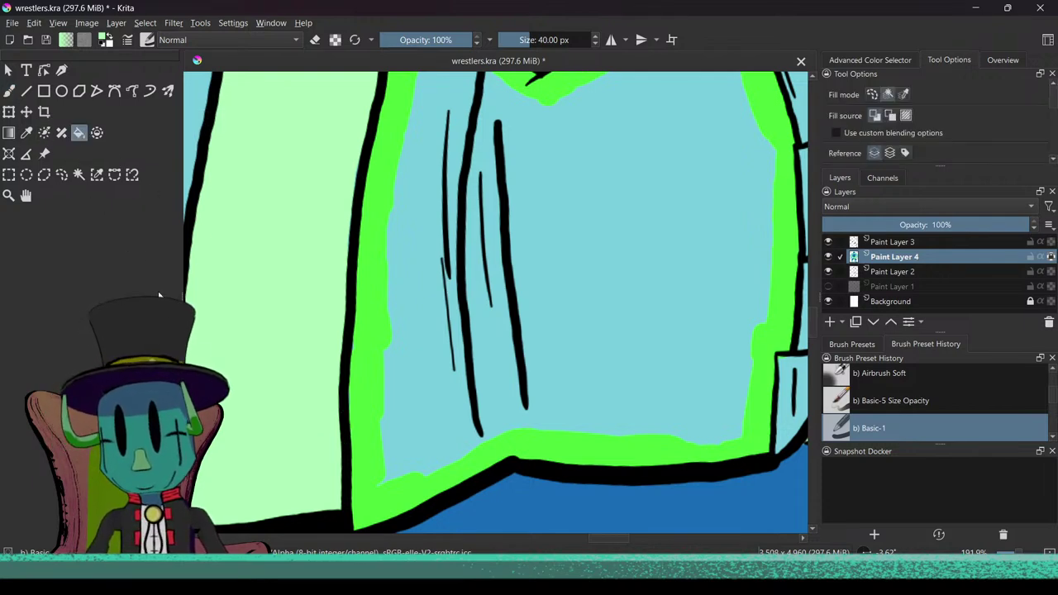
{"action": "left_click", "coordinate": [696, 272]}
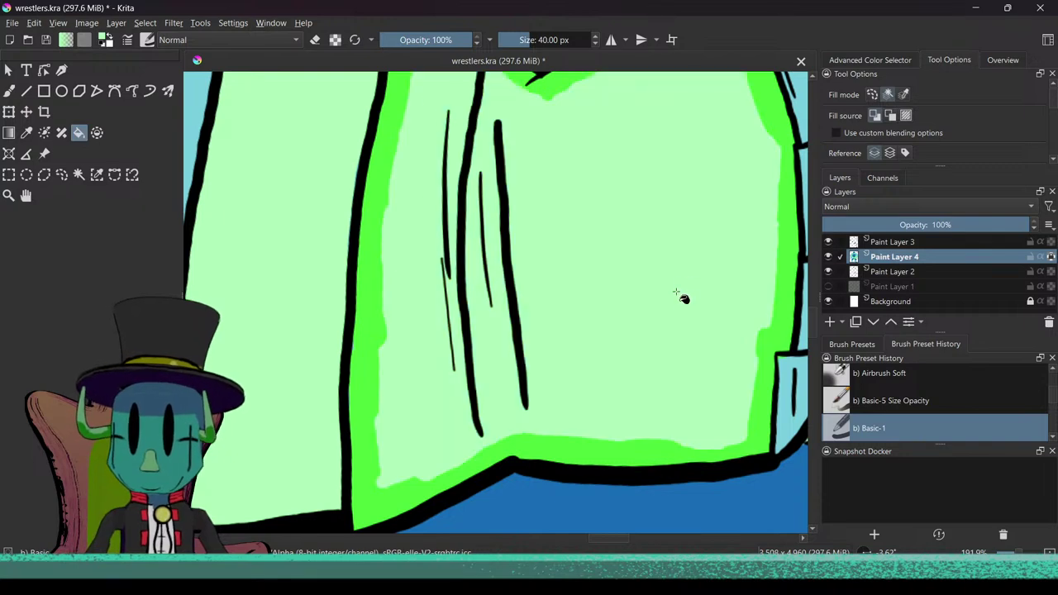
{"action": "left_click", "coordinate": [370, 390], "text": "ctrl"}
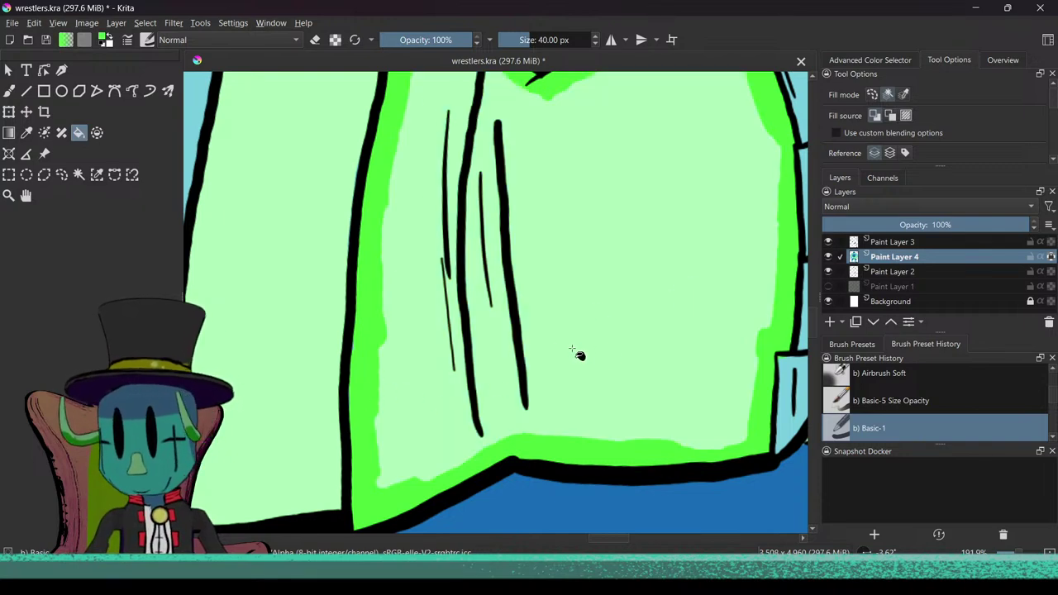
{"action": "left_click", "coordinate": [570, 368]}
Step: Examine both gloves and the fingers between them for gaps or stray colour
{"action": "left_click_drag", "start_coordinate": [568, 295], "coordinate": [536, 374]}
{"action": "left_click_drag", "start_coordinate": [587, 319], "coordinate": [504, 318]}
{"action": "mouse_move", "coordinate": [504, 267]}
{"action": "left_mouse_down"}
{"action": "mouse_move", "coordinate": [486, 320]}
{"action": "mouse_move", "coordinate": [514, 282]}
{"action": "left_mouse_up"}
{"action": "scroll", "coordinate": [529, 331], "scroll_direction": "down", "scroll_amount": 3}
{"action": "scroll", "coordinate": [546, 330], "scroll_direction": "up", "scroll_amount": 4}
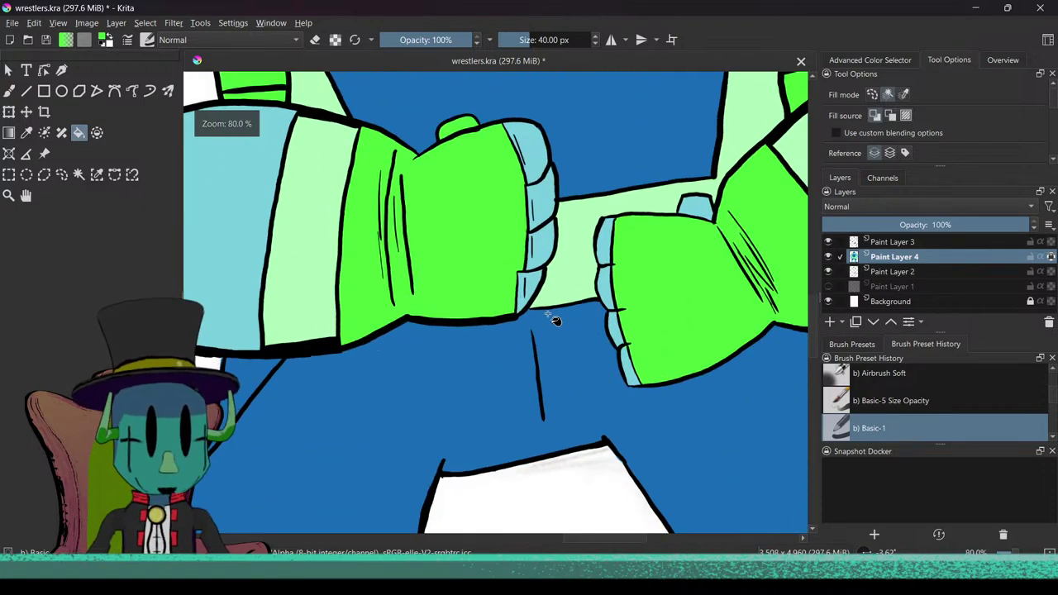
{"action": "scroll", "coordinate": [540, 290], "scroll_direction": "up", "scroll_amount": 3}
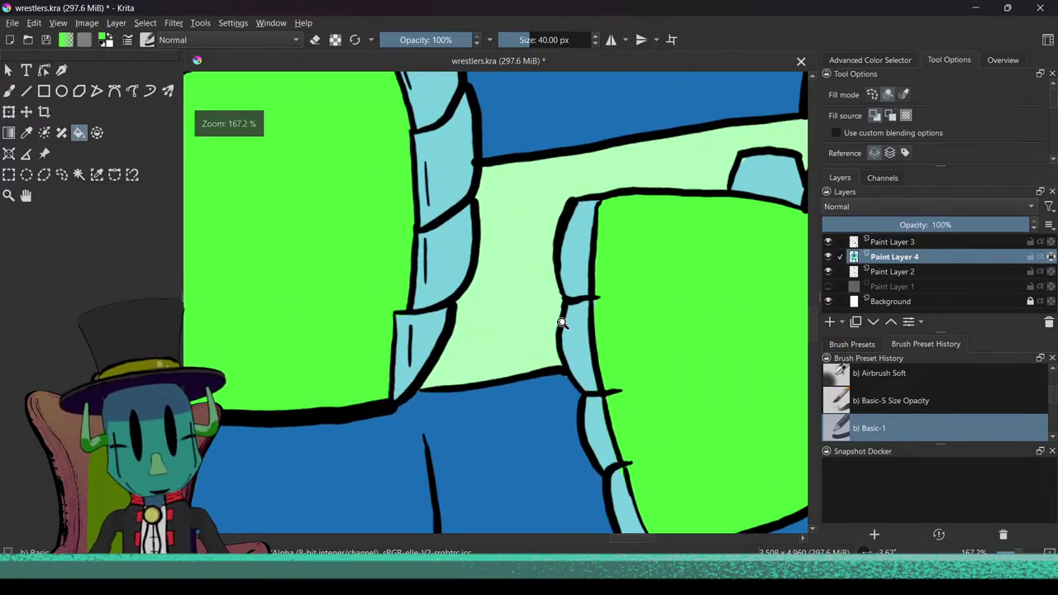
{"action": "scroll", "coordinate": [561, 323], "scroll_direction": "down", "scroll_amount": 3}
{"action": "scroll", "coordinate": [376, 259], "scroll_direction": "up", "scroll_amount": 2}
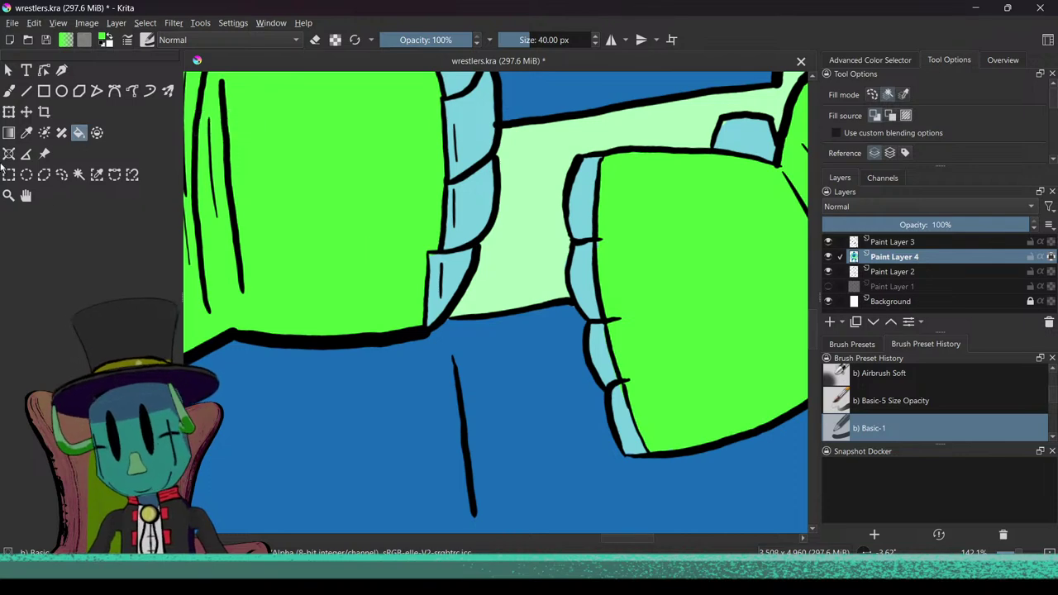
Step: Switch to the brush and dab bright green into the upper end of the cross on the image-right arm
{"action": "left_click", "coordinate": [9, 92]}
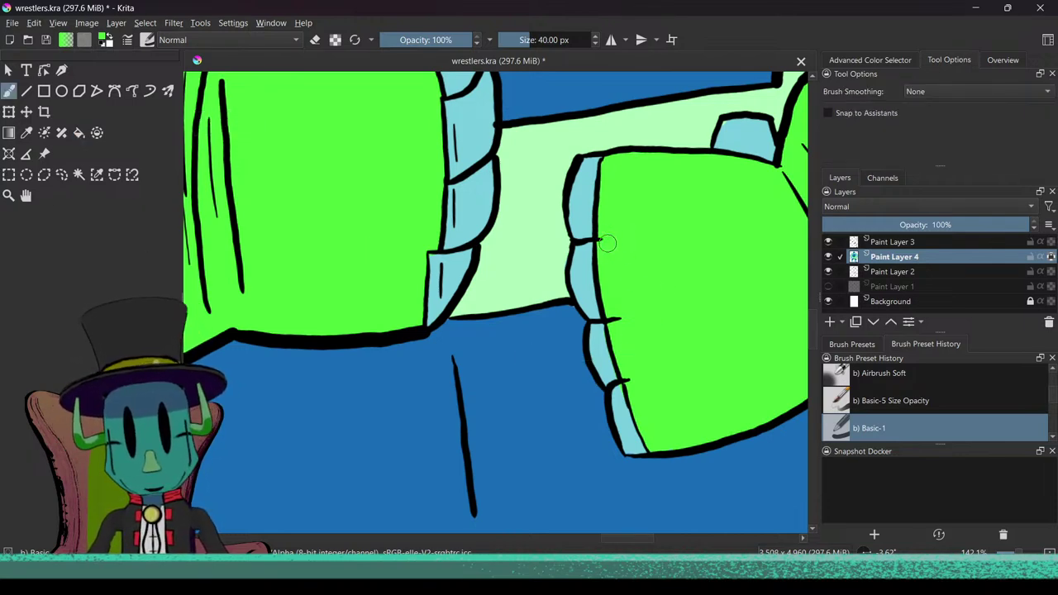
{"action": "left_click_drag", "start_coordinate": [612, 246], "coordinate": [601, 383]}
{"action": "left_click_drag", "start_coordinate": [548, 338], "coordinate": [542, 413]}
{"action": "mouse_move", "coordinate": [587, 362]}
{"action": "left_mouse_down"}
{"action": "mouse_move", "coordinate": [554, 384]}
{"action": "mouse_move", "coordinate": [489, 320]}
{"action": "left_mouse_up"}
{"action": "mouse_move", "coordinate": [551, 328]}
{"action": "left_mouse_down"}
{"action": "mouse_move", "coordinate": [550, 415]}
{"action": "mouse_move", "coordinate": [579, 397]}
{"action": "mouse_move", "coordinate": [521, 294]}
{"action": "mouse_move", "coordinate": [562, 370]}
{"action": "mouse_move", "coordinate": [586, 385]}
{"action": "mouse_move", "coordinate": [578, 392]}
{"action": "mouse_move", "coordinate": [594, 305]}
{"action": "mouse_move", "coordinate": [588, 413]}
{"action": "left_mouse_up"}
{"action": "left_click_drag", "start_coordinate": [512, 361], "coordinate": [622, 382]}
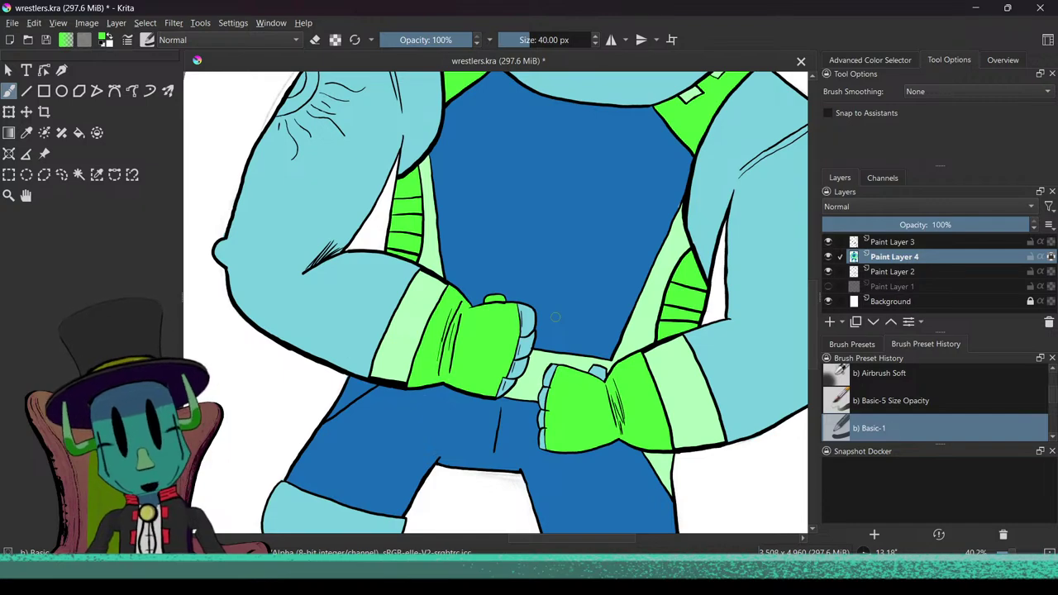
{"action": "left_click_drag", "start_coordinate": [651, 326], "coordinate": [548, 389]}
{"action": "scroll", "coordinate": [661, 341], "scroll_direction": "up", "scroll_amount": 6}
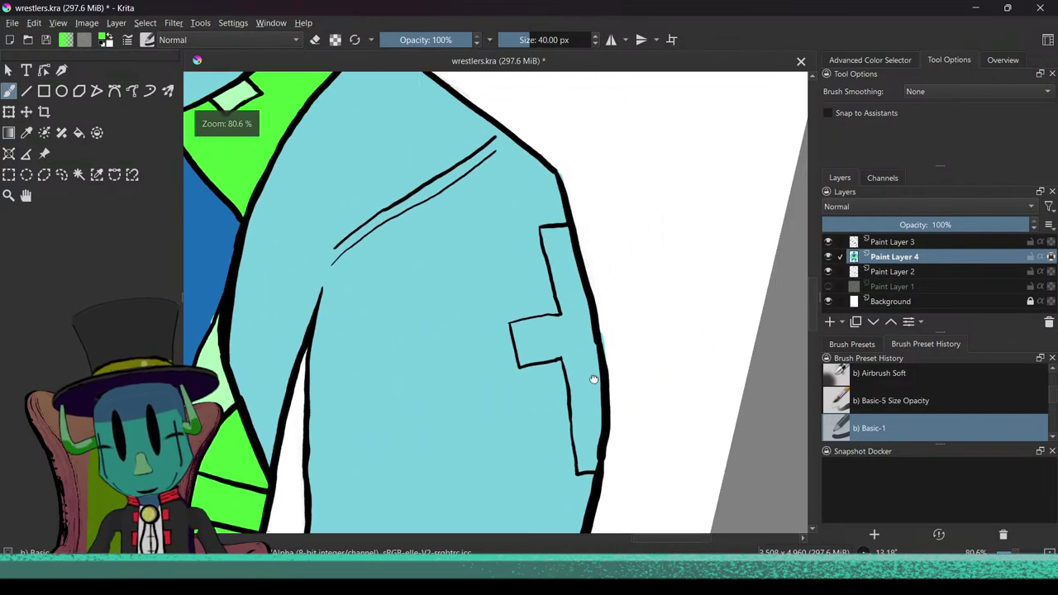
{"action": "scroll", "coordinate": [661, 288], "scroll_direction": "up", "scroll_amount": 5}
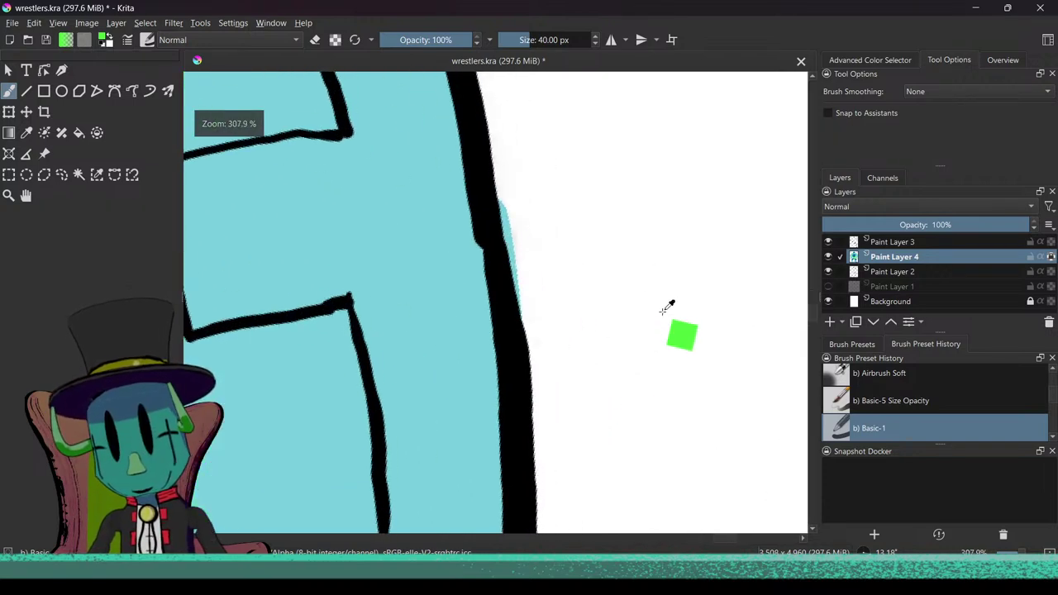
{"action": "scroll", "coordinate": [637, 359], "scroll_direction": "down", "scroll_amount": 5}
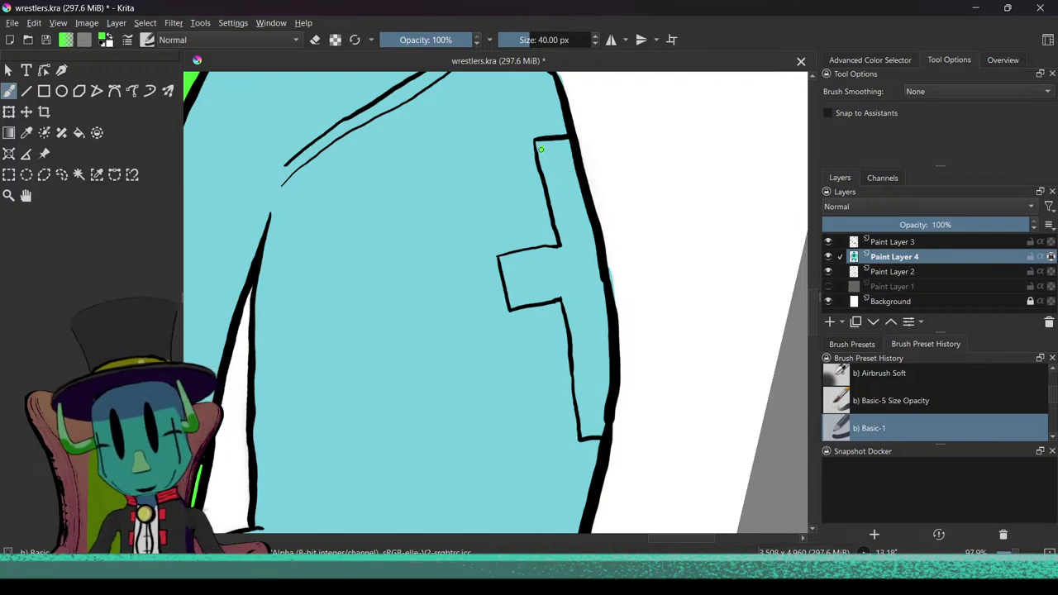
{"action": "scroll", "coordinate": [539, 196], "scroll_direction": "down", "scroll_amount": 4}
Step: Sample the costume's pale green and paint the upper end of the cross with it, covering the bright green dab
{"action": "scroll", "coordinate": [472, 309], "scroll_direction": "up", "scroll_amount": 2}
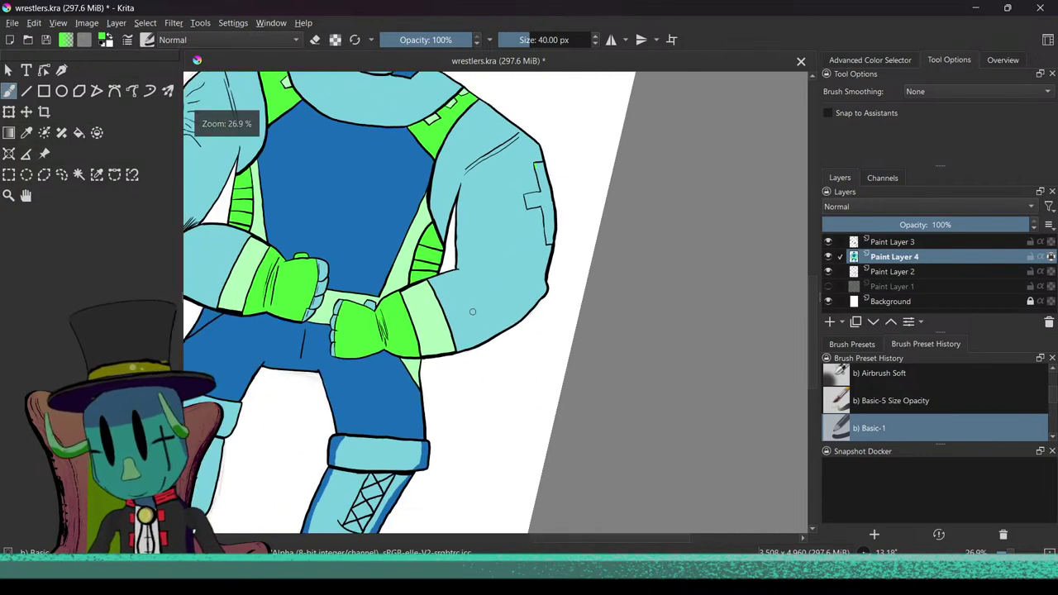
{"action": "scroll", "coordinate": [456, 286], "scroll_direction": "up", "scroll_amount": 4}
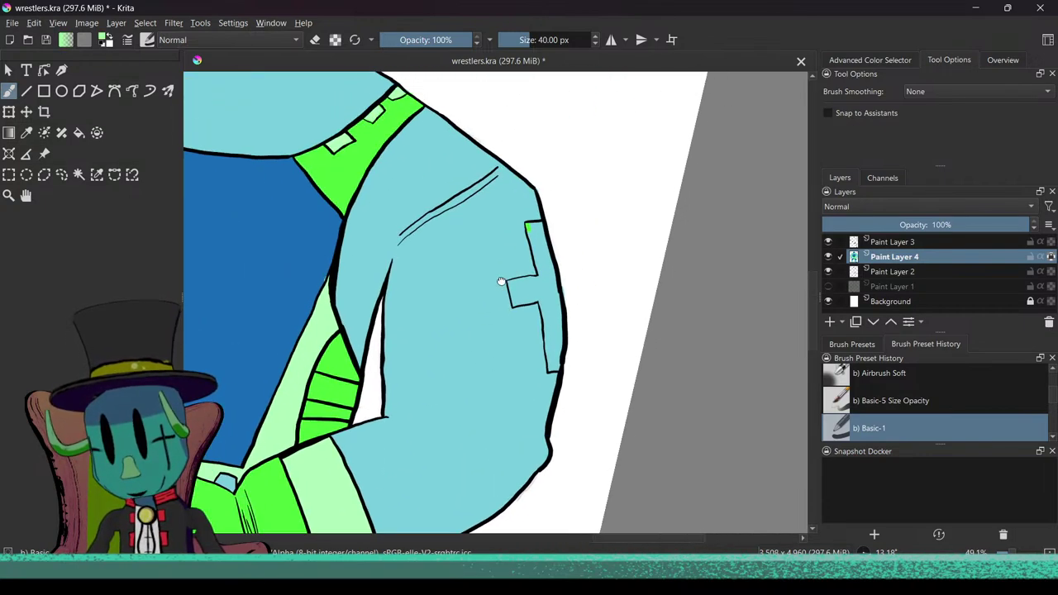
{"action": "left_click_drag", "start_coordinate": [505, 288], "coordinate": [527, 368]}
{"action": "mouse_move", "coordinate": [512, 283]}
{"action": "left_mouse_down"}
{"action": "mouse_move", "coordinate": [522, 283]}
{"action": "mouse_move", "coordinate": [514, 296]}
{"action": "mouse_move", "coordinate": [529, 351]}
{"action": "mouse_move", "coordinate": [525, 324]}
{"action": "mouse_move", "coordinate": [537, 333]}
{"action": "left_mouse_up"}
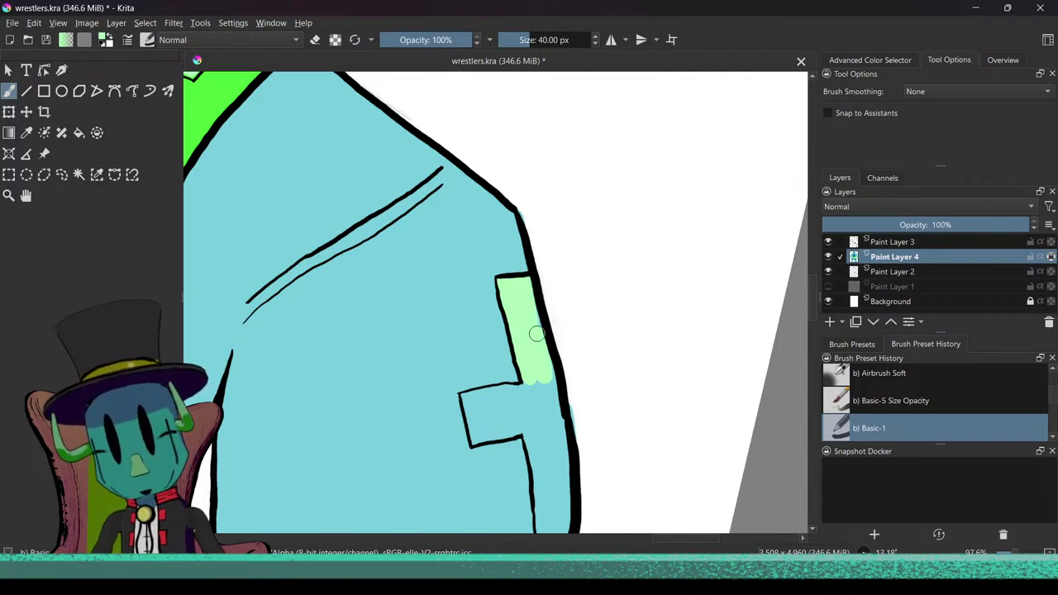
Step: Paint along the cross's side arm in pale green and cover the spill outside its outline with the sampled skin blue
{"action": "scroll", "coordinate": [513, 391], "scroll_direction": "up", "scroll_amount": 5}
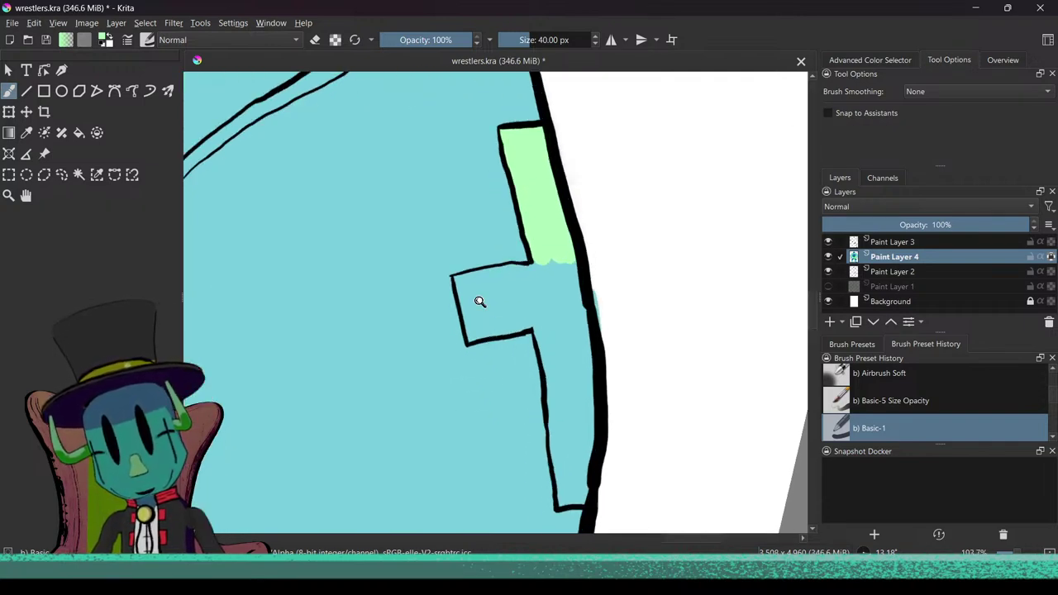
{"action": "left_click_drag", "start_coordinate": [433, 233], "coordinate": [450, 271]}
{"action": "mouse_move", "coordinate": [464, 302]}
{"action": "left_mouse_down"}
{"action": "mouse_move", "coordinate": [473, 335]}
{"action": "mouse_move", "coordinate": [574, 319]}
{"action": "mouse_move", "coordinate": [540, 322]}
{"action": "mouse_move", "coordinate": [573, 291]}
{"action": "mouse_move", "coordinate": [501, 305]}
{"action": "mouse_move", "coordinate": [531, 312]}
{"action": "mouse_move", "coordinate": [495, 308]}
{"action": "mouse_move", "coordinate": [444, 225]}
{"action": "mouse_move", "coordinate": [591, 206]}
{"action": "mouse_move", "coordinate": [513, 213]}
{"action": "left_mouse_up"}
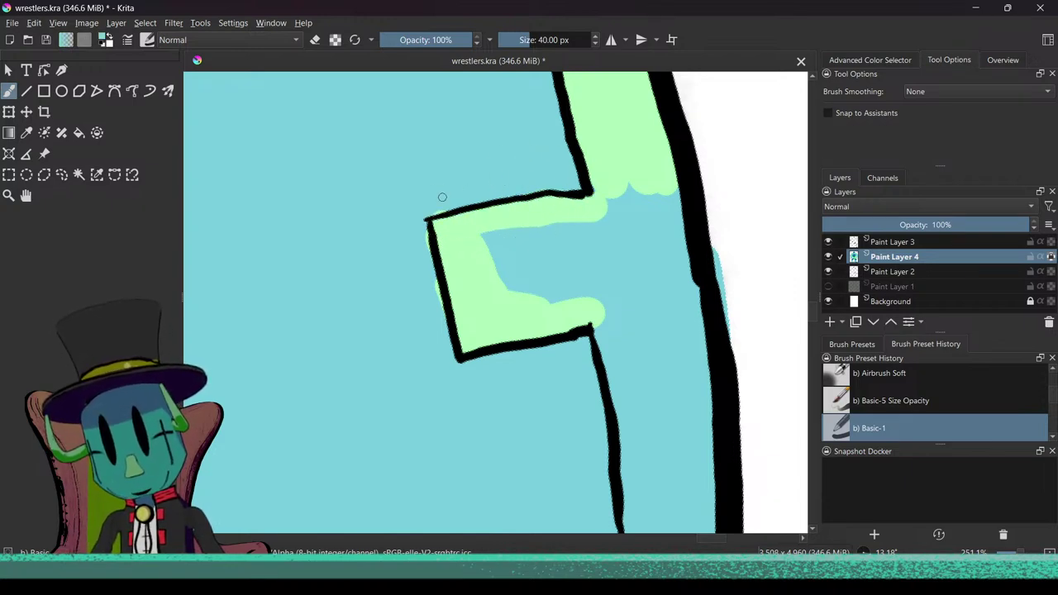
{"action": "mouse_move", "coordinate": [453, 315]}
{"action": "left_mouse_down"}
{"action": "mouse_move", "coordinate": [496, 265]}
{"action": "mouse_move", "coordinate": [482, 243]}
{"action": "mouse_move", "coordinate": [565, 229]}
{"action": "mouse_move", "coordinate": [634, 181]}
{"action": "mouse_move", "coordinate": [652, 215]}
{"action": "mouse_move", "coordinate": [656, 194]}
{"action": "mouse_move", "coordinate": [668, 230]}
{"action": "left_mouse_up"}
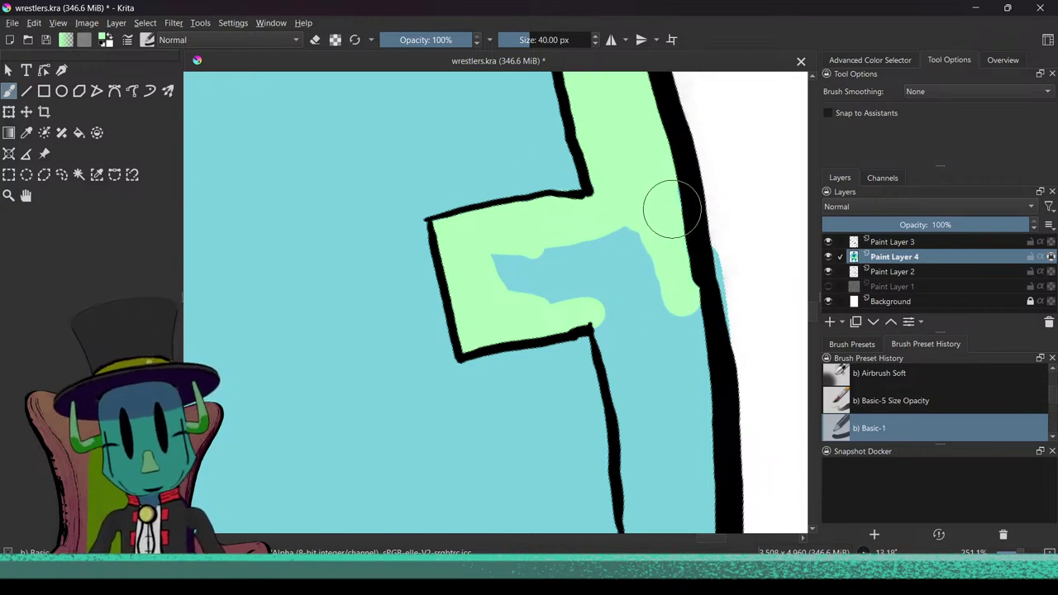
Step: Fill the cross's centre and lower end with pale green and clean the spill beside its outline with skin blue
{"action": "mouse_move", "coordinate": [652, 226]}
{"action": "left_mouse_down"}
{"action": "mouse_move", "coordinate": [498, 271]}
{"action": "mouse_move", "coordinate": [493, 254]}
{"action": "mouse_move", "coordinate": [539, 260]}
{"action": "mouse_move", "coordinate": [490, 274]}
{"action": "mouse_move", "coordinate": [593, 266]}
{"action": "mouse_move", "coordinate": [662, 244]}
{"action": "mouse_move", "coordinate": [540, 286]}
{"action": "mouse_move", "coordinate": [539, 309]}
{"action": "mouse_move", "coordinate": [606, 282]}
{"action": "mouse_move", "coordinate": [598, 312]}
{"action": "mouse_move", "coordinate": [630, 375]}
{"action": "mouse_move", "coordinate": [650, 389]}
{"action": "mouse_move", "coordinate": [659, 334]}
{"action": "mouse_move", "coordinate": [648, 273]}
{"action": "mouse_move", "coordinate": [683, 398]}
{"action": "mouse_move", "coordinate": [691, 375]}
{"action": "left_mouse_up"}
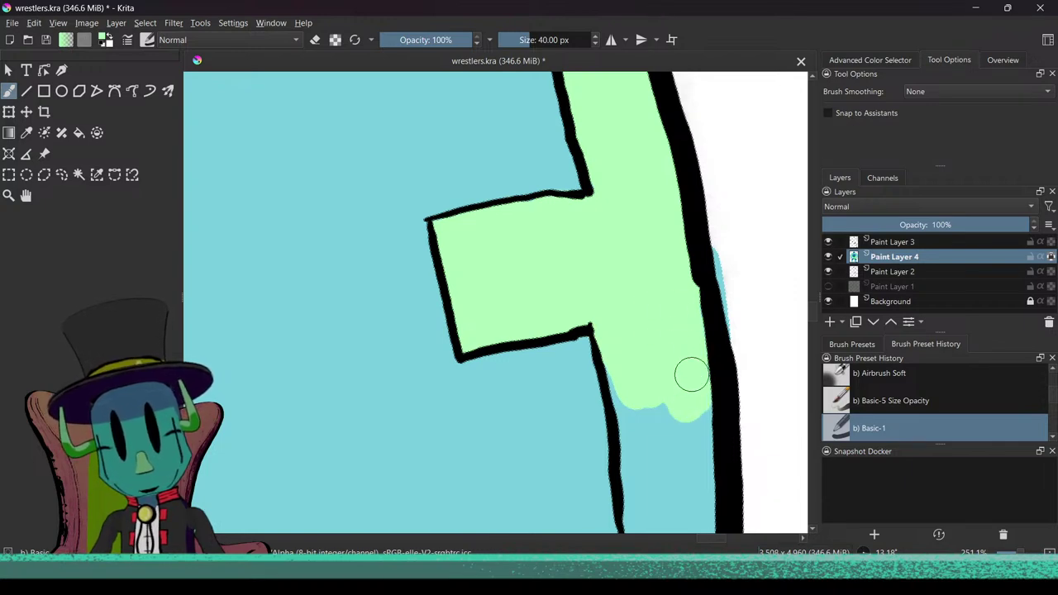
{"action": "mouse_move", "coordinate": [635, 421]}
{"action": "left_mouse_down"}
{"action": "mouse_move", "coordinate": [590, 352]}
{"action": "mouse_move", "coordinate": [553, 228]}
{"action": "mouse_move", "coordinate": [570, 196]}
{"action": "mouse_move", "coordinate": [587, 314]}
{"action": "mouse_move", "coordinate": [576, 349]}
{"action": "mouse_move", "coordinate": [582, 327]}
{"action": "mouse_move", "coordinate": [598, 460]}
{"action": "mouse_move", "coordinate": [629, 447]}
{"action": "mouse_move", "coordinate": [630, 458]}
{"action": "mouse_move", "coordinate": [614, 381]}
{"action": "mouse_move", "coordinate": [619, 200]}
{"action": "mouse_move", "coordinate": [605, 234]}
{"action": "mouse_move", "coordinate": [651, 185]}
{"action": "mouse_move", "coordinate": [653, 330]}
{"action": "mouse_move", "coordinate": [651, 292]}
{"action": "mouse_move", "coordinate": [631, 388]}
{"action": "left_mouse_up"}
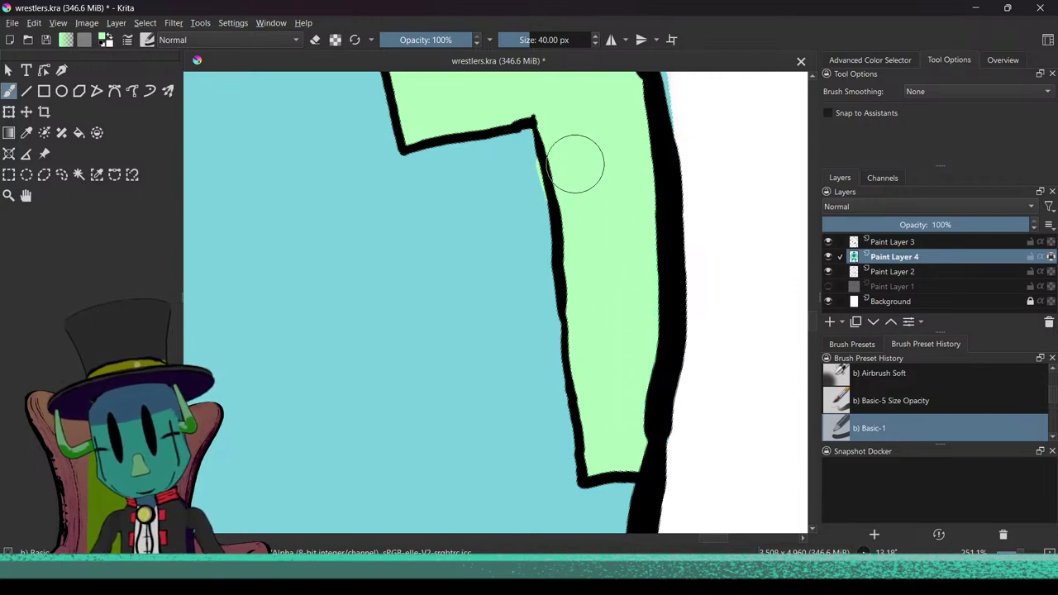
{"action": "scroll", "coordinate": [570, 232], "scroll_direction": "up", "scroll_amount": 2}
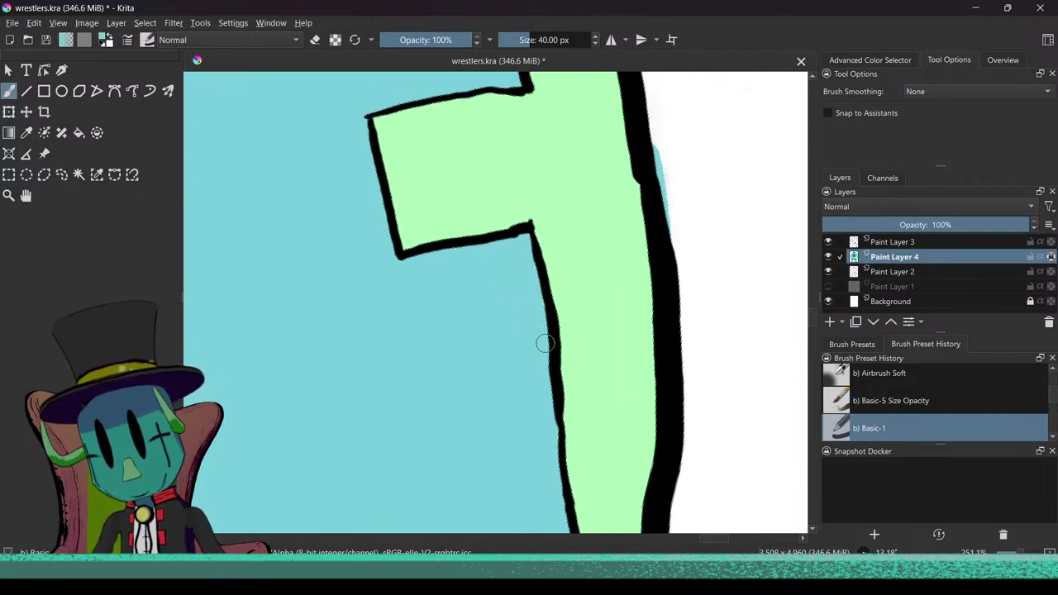
Step: Examine the coloured cross and the arm's outer outline for gaps or skin blue spilling onto the background
{"action": "scroll", "coordinate": [620, 245], "scroll_direction": "down", "scroll_amount": 2}
{"action": "scroll", "coordinate": [640, 250], "scroll_direction": "down", "scroll_amount": 3}
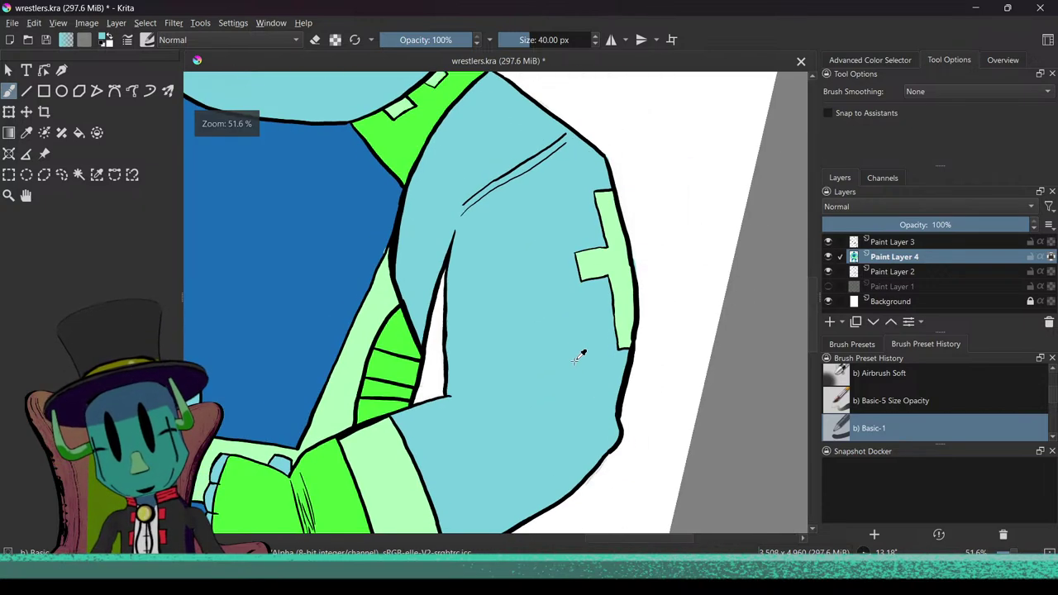
{"action": "scroll", "coordinate": [581, 364], "scroll_direction": "up", "scroll_amount": 3}
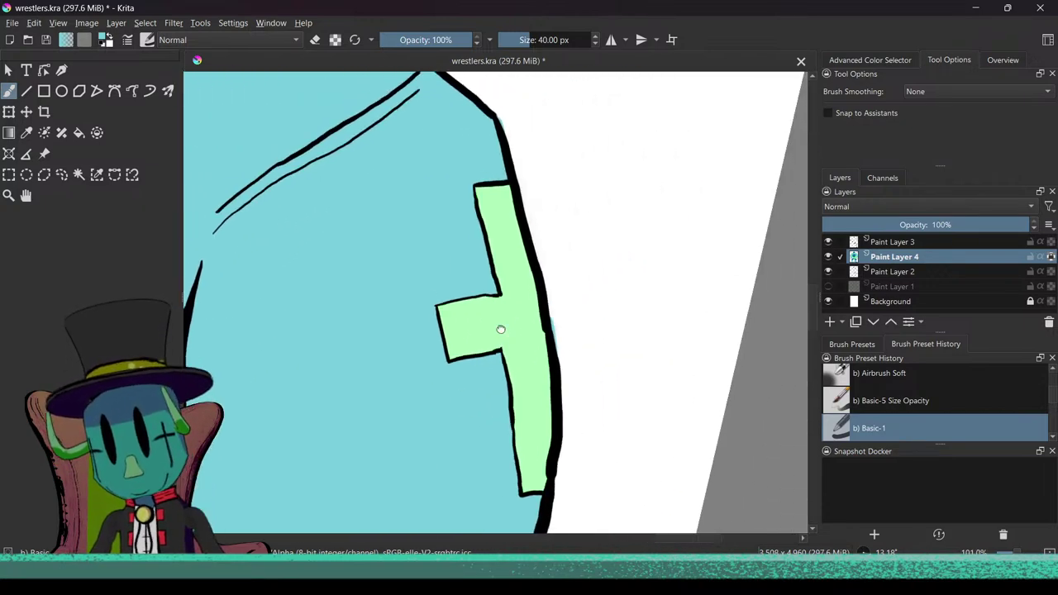
{"action": "scroll", "coordinate": [567, 262], "scroll_direction": "up", "scroll_amount": 3}
{"action": "scroll", "coordinate": [587, 298], "scroll_direction": "down", "scroll_amount": 1}
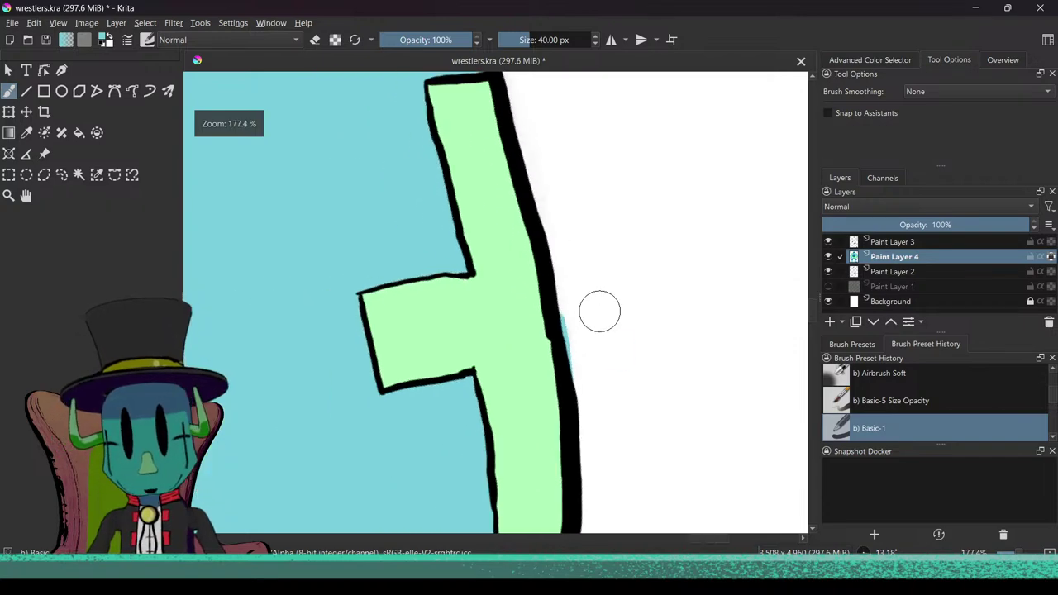
{"action": "scroll", "coordinate": [633, 289], "scroll_direction": "down", "scroll_amount": 3}
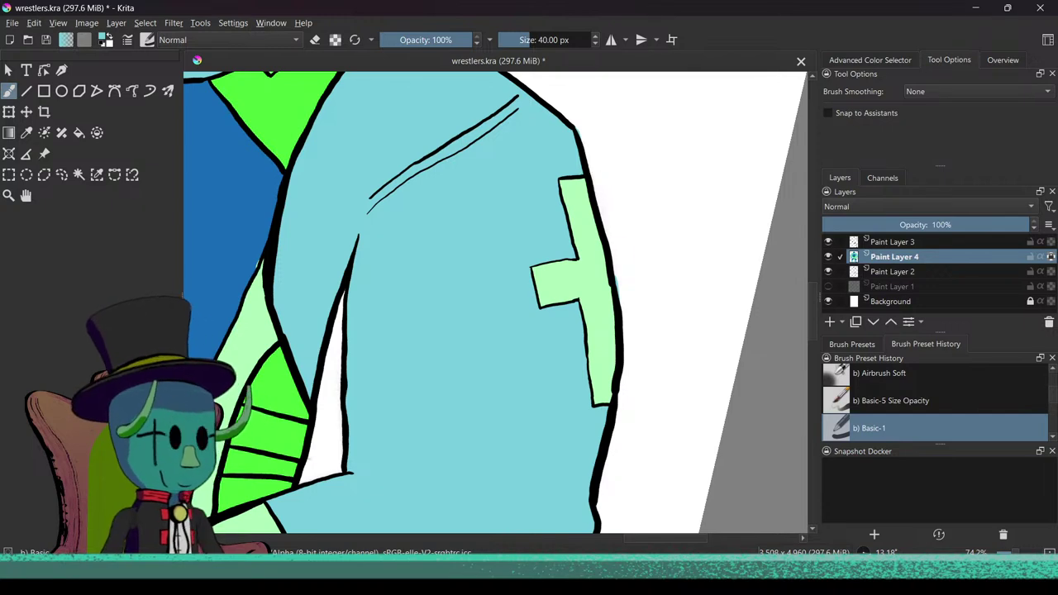
{"action": "scroll", "coordinate": [625, 276], "scroll_direction": "up", "scroll_amount": 4}
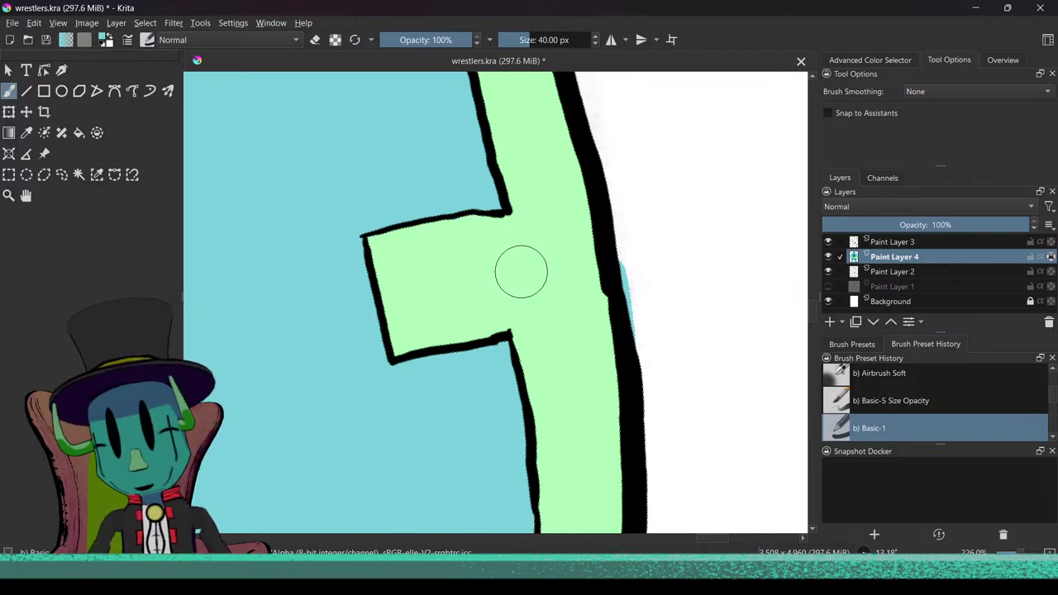
{"action": "mouse_move", "coordinate": [598, 296]}
{"action": "left_mouse_down"}
{"action": "mouse_move", "coordinate": [590, 342]}
{"action": "mouse_move", "coordinate": [621, 270]}
{"action": "mouse_move", "coordinate": [580, 293]}
{"action": "mouse_move", "coordinate": [553, 334]}
{"action": "left_mouse_up"}
{"action": "mouse_move", "coordinate": [554, 334]}
{"action": "left_mouse_down"}
{"action": "mouse_move", "coordinate": [573, 292]}
{"action": "mouse_move", "coordinate": [564, 345]}
{"action": "mouse_move", "coordinate": [596, 295]}
{"action": "left_mouse_up"}
{"action": "scroll", "coordinate": [601, 289], "scroll_direction": "up", "scroll_amount": 1}
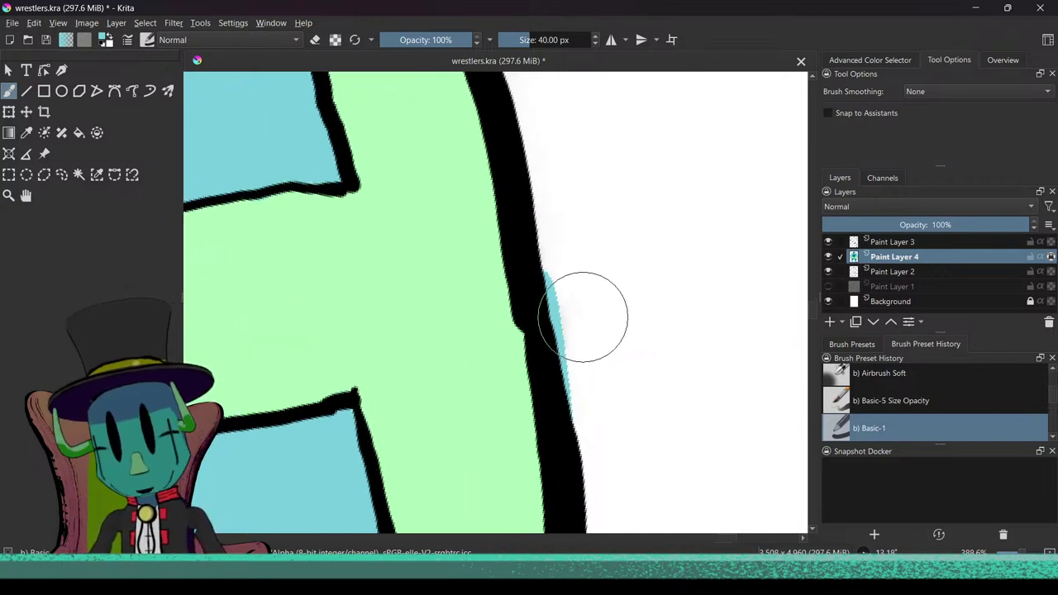
{"action": "scroll", "coordinate": [594, 343], "scroll_direction": "down", "scroll_amount": 6}
{"action": "scroll", "coordinate": [593, 343], "scroll_direction": "down", "scroll_amount": 3}
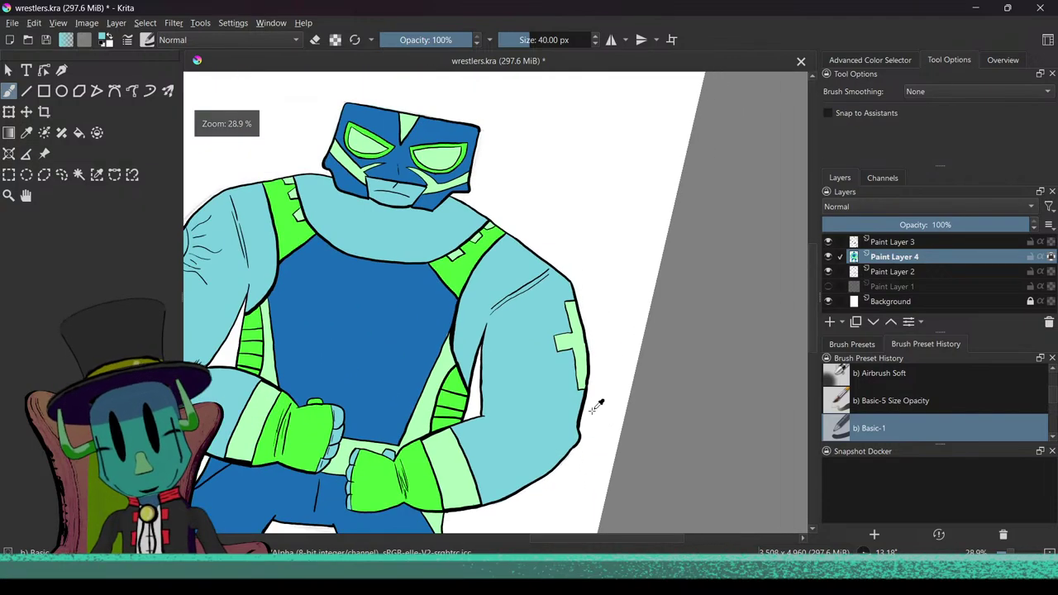
Step: Paint both short ends of the image-right boot's cuff in the sampled pale green, covering the dark blue there
{"action": "left_click_drag", "start_coordinate": [580, 395], "coordinate": [586, 316]}
{"action": "left_click_drag", "start_coordinate": [606, 382], "coordinate": [584, 197]}
{"action": "left_click_drag", "start_coordinate": [626, 294], "coordinate": [569, 163]}
{"action": "scroll", "coordinate": [568, 164], "scroll_direction": "up", "scroll_amount": 4}
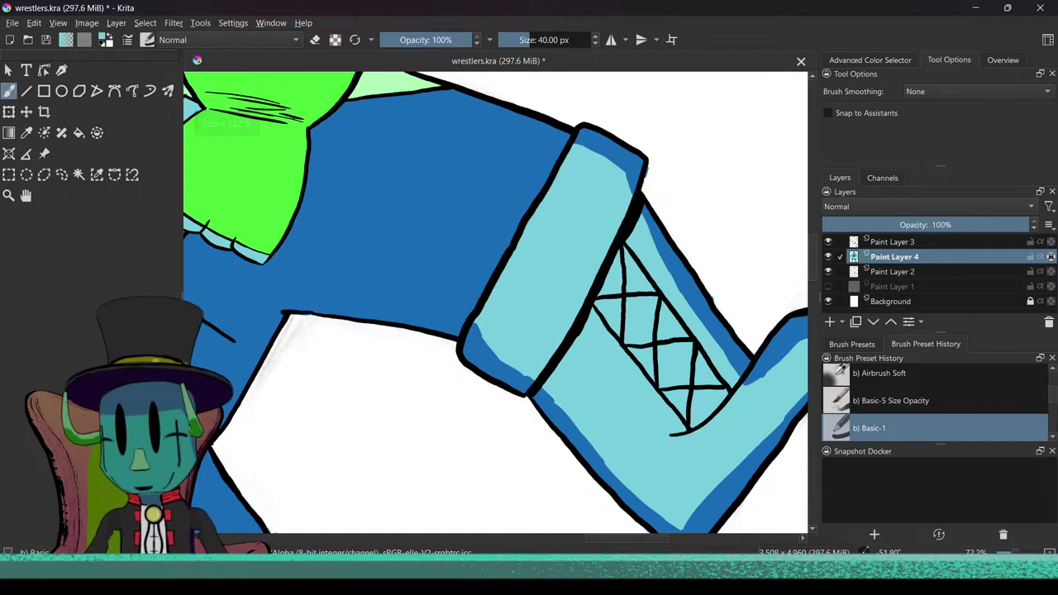
{"action": "scroll", "coordinate": [513, 191], "scroll_direction": "up", "scroll_amount": 1}
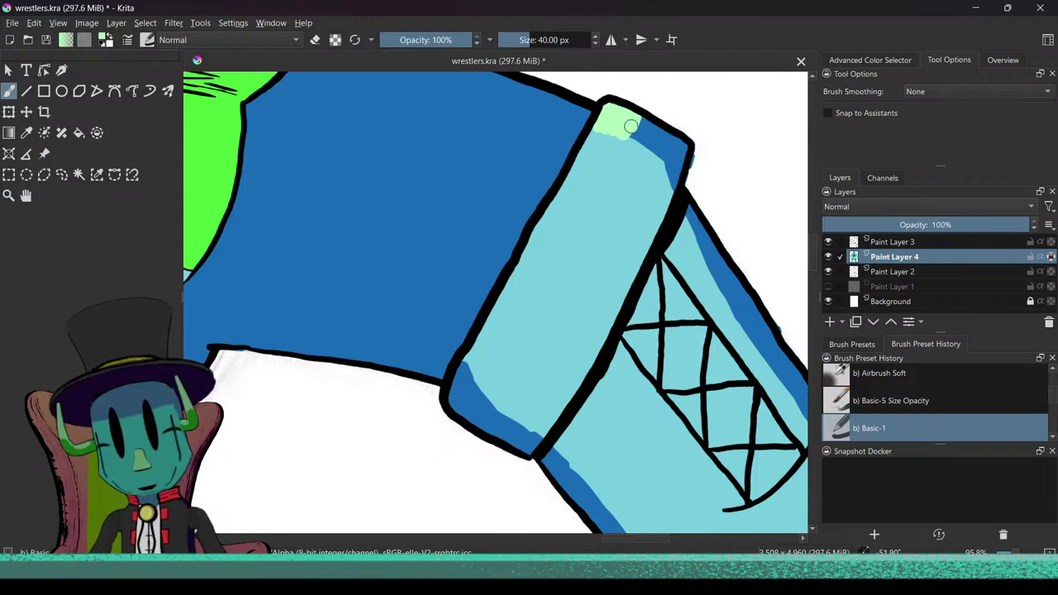
{"action": "mouse_move", "coordinate": [643, 125]}
{"action": "left_mouse_down"}
{"action": "mouse_move", "coordinate": [643, 158]}
{"action": "mouse_move", "coordinate": [661, 142]}
{"action": "mouse_move", "coordinate": [653, 164]}
{"action": "mouse_move", "coordinate": [679, 145]}
{"action": "mouse_move", "coordinate": [675, 171]}
{"action": "left_mouse_up"}
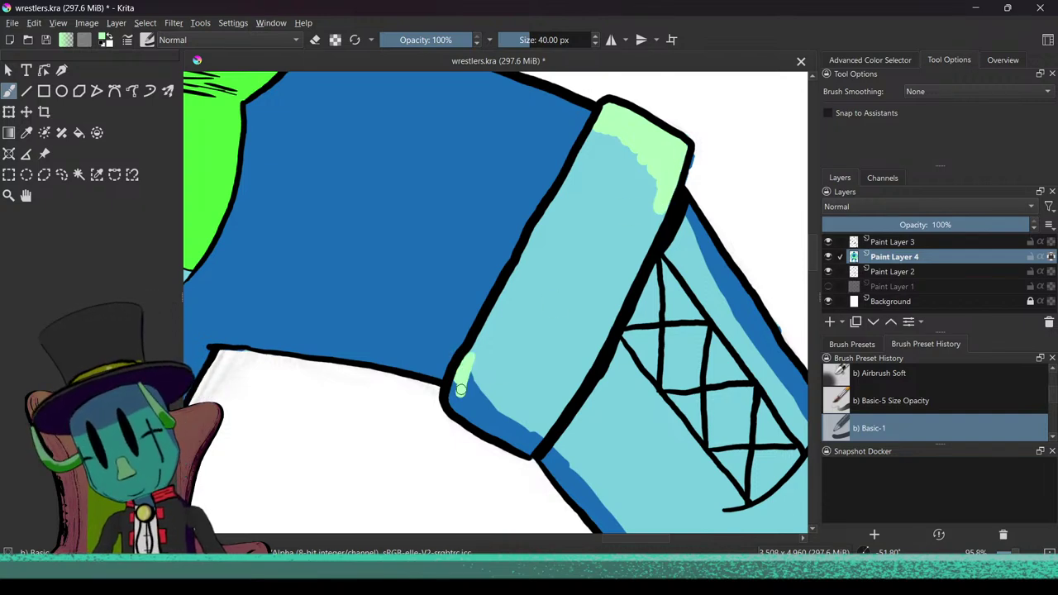
{"action": "mouse_move", "coordinate": [460, 378]}
{"action": "left_mouse_down"}
{"action": "mouse_move", "coordinate": [488, 432]}
{"action": "mouse_move", "coordinate": [474, 385]}
{"action": "mouse_move", "coordinate": [534, 443]}
{"action": "left_mouse_up"}
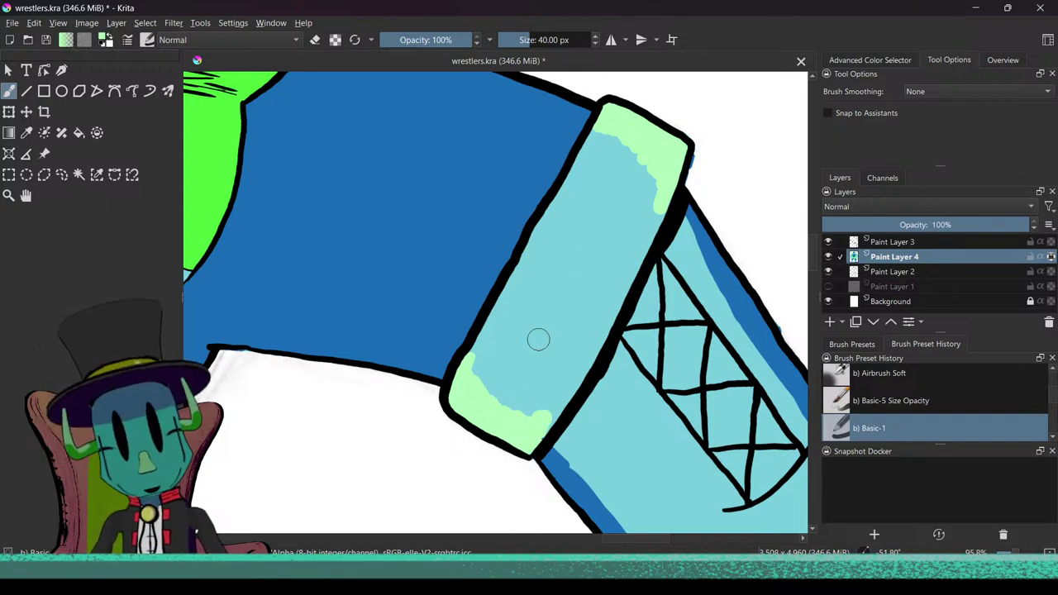
Step: Paint pale green along both long edges of the image-right boot cuff, joining its coloured ends
{"action": "left_click", "coordinate": [579, 284]}
{"action": "scroll", "coordinate": [579, 284], "scroll_direction": "up", "scroll_amount": 1}
{"action": "scroll", "coordinate": [578, 281], "scroll_direction": "up", "scroll_amount": 1}
{"action": "key", "text": "ctrl+z"}
{"action": "mouse_move", "coordinate": [628, 152]}
{"action": "left_mouse_down"}
{"action": "mouse_move", "coordinate": [670, 149]}
{"action": "mouse_move", "coordinate": [662, 236]}
{"action": "mouse_move", "coordinate": [684, 166]}
{"action": "mouse_move", "coordinate": [662, 178]}
{"action": "mouse_move", "coordinate": [664, 146]}
{"action": "mouse_move", "coordinate": [649, 134]}
{"action": "mouse_move", "coordinate": [630, 144]}
{"action": "mouse_move", "coordinate": [612, 125]}
{"action": "mouse_move", "coordinate": [578, 141]}
{"action": "mouse_move", "coordinate": [446, 361]}
{"action": "mouse_move", "coordinate": [462, 378]}
{"action": "mouse_move", "coordinate": [447, 409]}
{"action": "mouse_move", "coordinate": [457, 397]}
{"action": "mouse_move", "coordinate": [481, 427]}
{"action": "mouse_move", "coordinate": [536, 440]}
{"action": "mouse_move", "coordinate": [530, 464]}
{"action": "mouse_move", "coordinate": [568, 413]}
{"action": "mouse_move", "coordinate": [565, 431]}
{"action": "mouse_move", "coordinate": [605, 331]}
{"action": "left_mouse_up"}
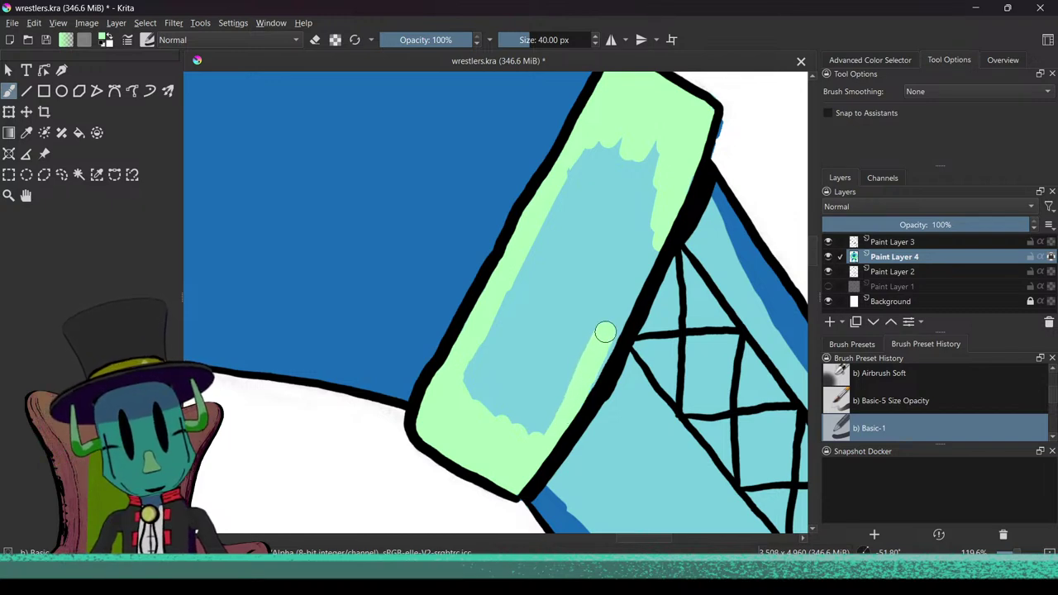
{"action": "left_click_drag", "start_coordinate": [568, 408], "coordinate": [678, 190]}
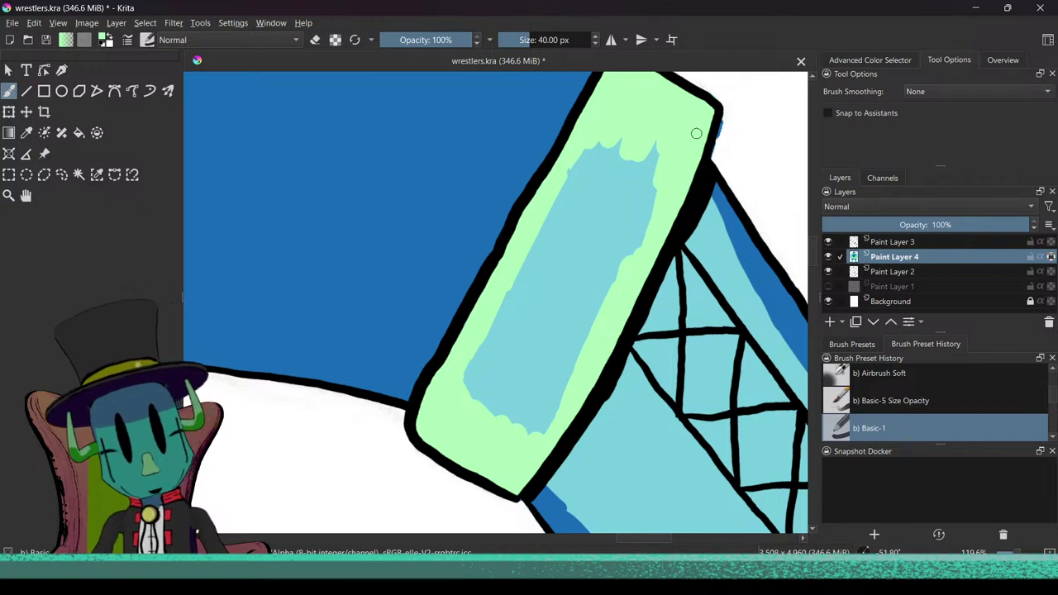
Step: Brush pale green over the remaining light blue inside the image-right boot cuff
{"action": "mouse_move", "coordinate": [584, 239]}
{"action": "left_mouse_down"}
{"action": "mouse_move", "coordinate": [567, 297]}
{"action": "mouse_move", "coordinate": [549, 288]}
{"action": "mouse_move", "coordinate": [567, 243]}
{"action": "mouse_move", "coordinate": [522, 329]}
{"action": "left_mouse_up"}
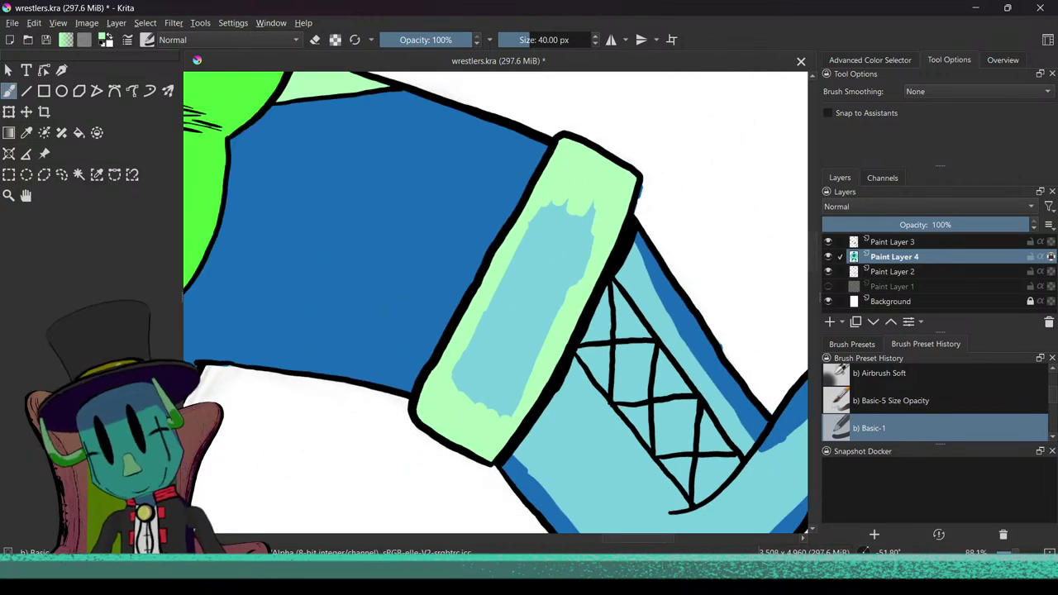
{"action": "mouse_move", "coordinate": [577, 203]}
{"action": "left_mouse_down"}
{"action": "mouse_move", "coordinate": [538, 248]}
{"action": "mouse_move", "coordinate": [537, 228]}
{"action": "mouse_move", "coordinate": [549, 201]}
{"action": "mouse_move", "coordinate": [576, 187]}
{"action": "mouse_move", "coordinate": [555, 258]}
{"action": "mouse_move", "coordinate": [588, 234]}
{"action": "mouse_move", "coordinate": [567, 264]}
{"action": "left_mouse_up"}
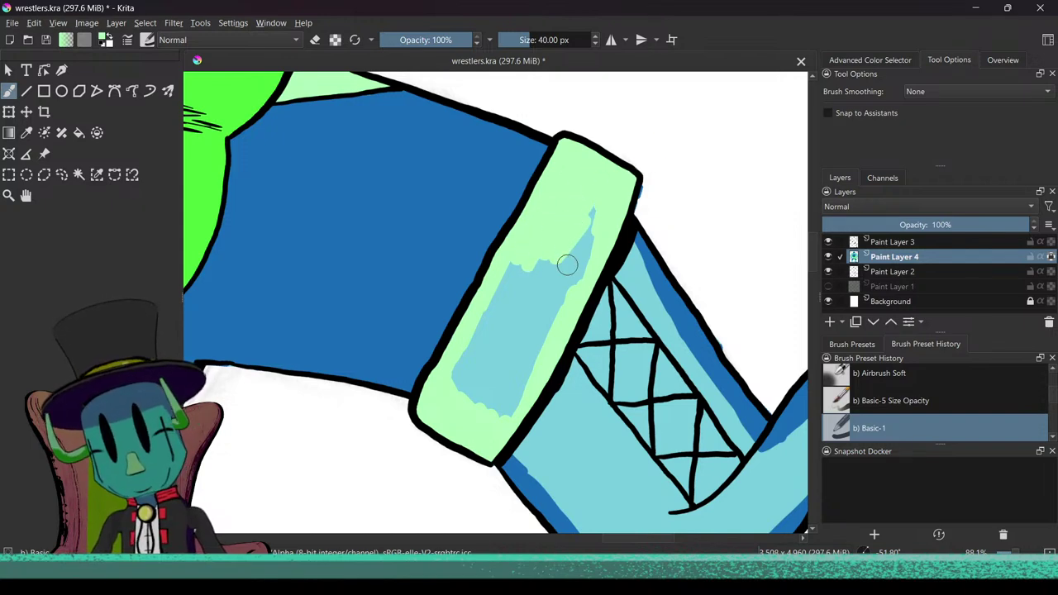
{"action": "mouse_move", "coordinate": [591, 222]}
{"action": "left_mouse_down"}
{"action": "mouse_move", "coordinate": [567, 295]}
{"action": "mouse_move", "coordinate": [592, 254]}
{"action": "mouse_move", "coordinate": [524, 371]}
{"action": "left_mouse_up"}
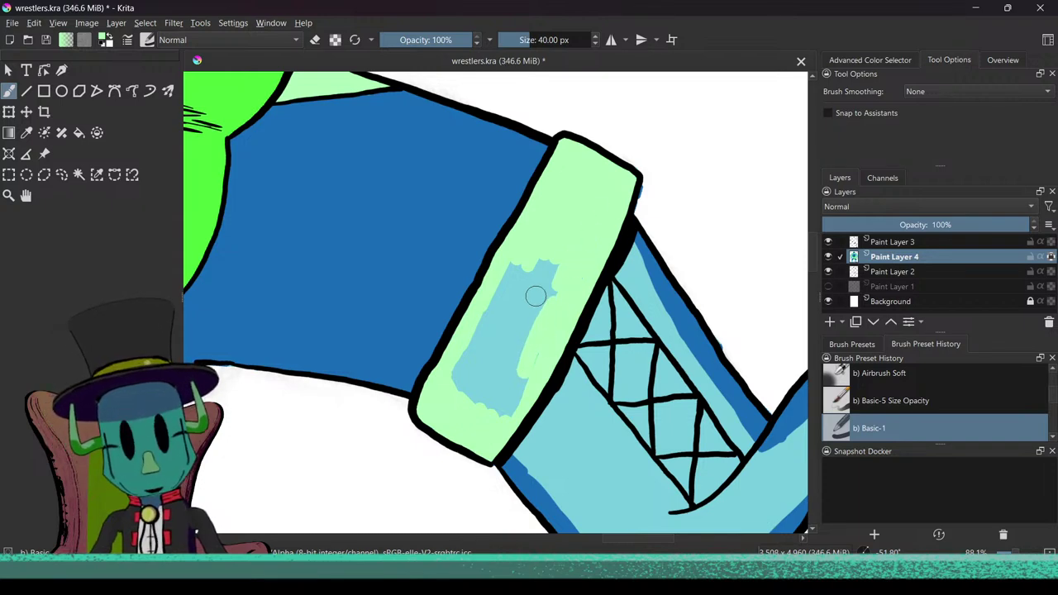
{"action": "left_click_drag", "start_coordinate": [506, 287], "coordinate": [522, 275]}
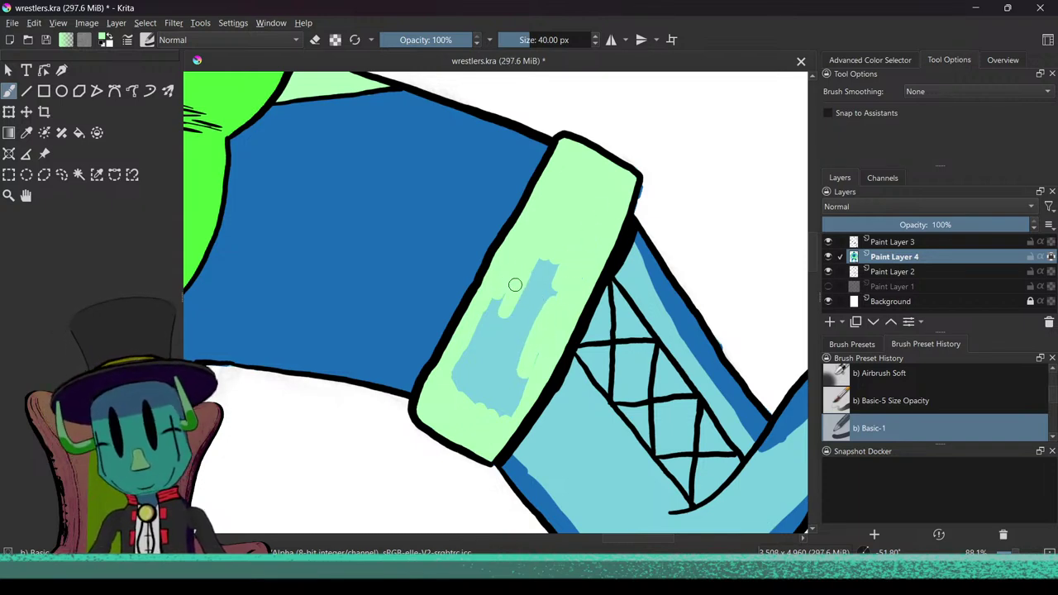
{"action": "mouse_move", "coordinate": [497, 317]}
{"action": "left_mouse_down"}
{"action": "mouse_move", "coordinate": [486, 348]}
{"action": "mouse_move", "coordinate": [519, 299]}
{"action": "mouse_move", "coordinate": [491, 370]}
{"action": "left_mouse_up"}
{"action": "left_click_drag", "start_coordinate": [526, 303], "coordinate": [500, 366]}
{"action": "left_click_drag", "start_coordinate": [549, 324], "coordinate": [541, 259]}
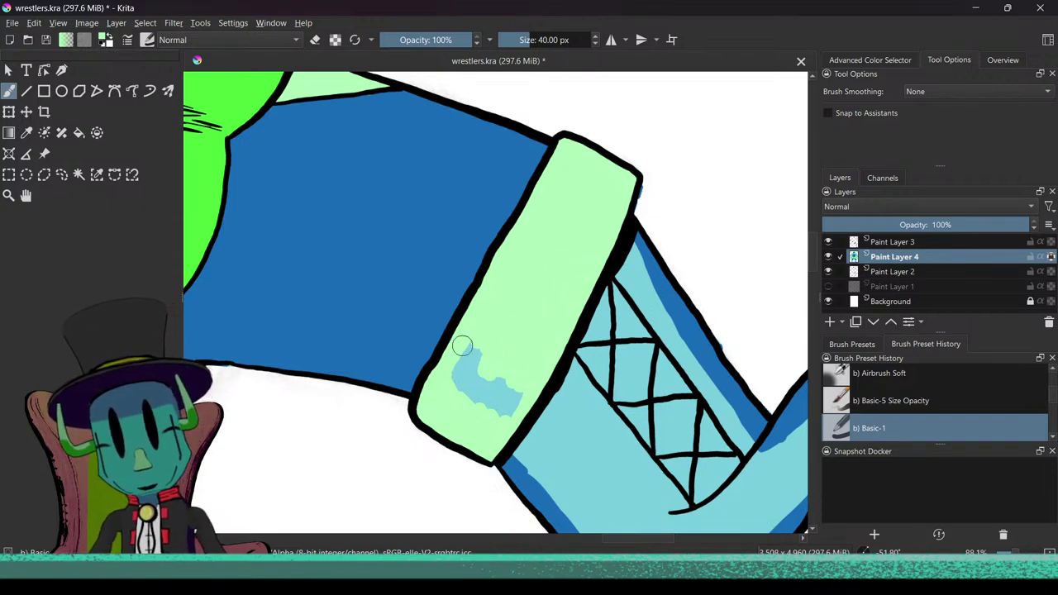
{"action": "mouse_move", "coordinate": [478, 330]}
{"action": "left_mouse_down"}
{"action": "mouse_move", "coordinate": [456, 379]}
{"action": "mouse_move", "coordinate": [484, 341]}
{"action": "left_mouse_up"}
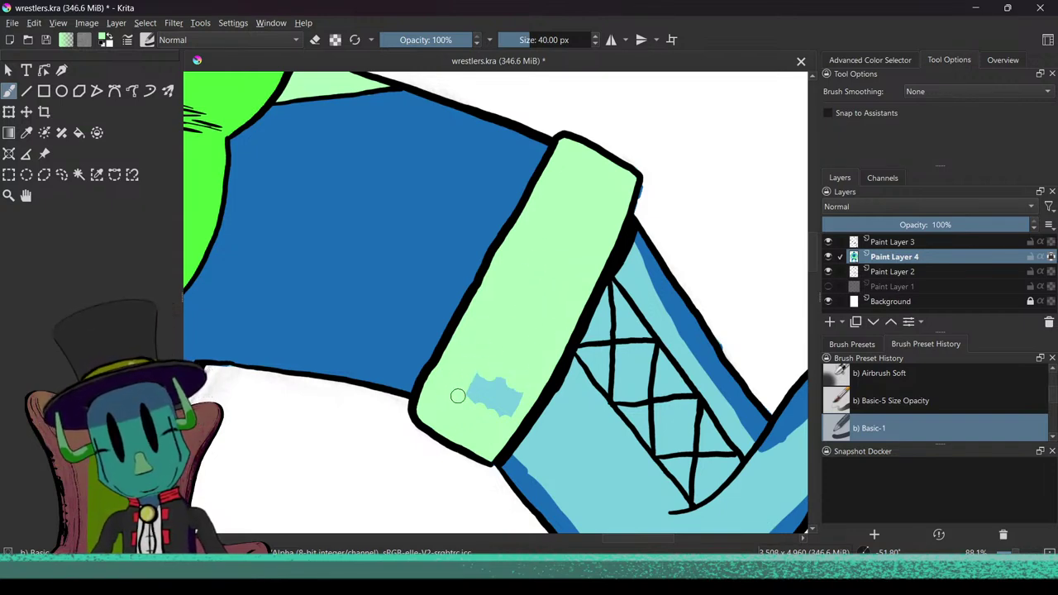
{"action": "left_click_drag", "start_coordinate": [485, 386], "coordinate": [485, 421]}
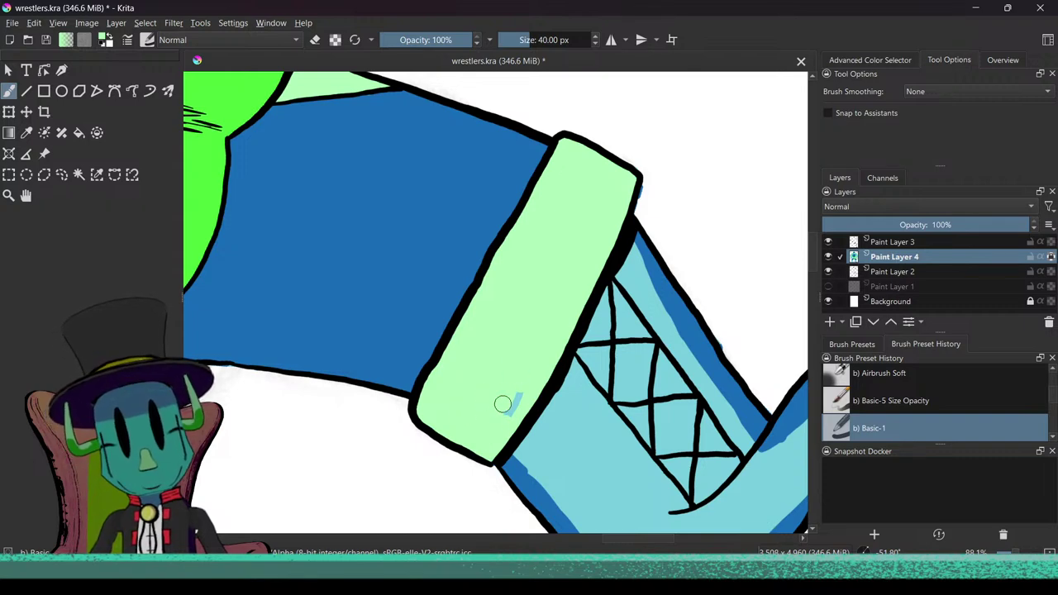
{"action": "left_click_drag", "start_coordinate": [510, 386], "coordinate": [530, 384]}
{"action": "left_click_drag", "start_coordinate": [493, 267], "coordinate": [531, 300]}
{"action": "left_click_drag", "start_coordinate": [512, 341], "coordinate": [550, 340]}
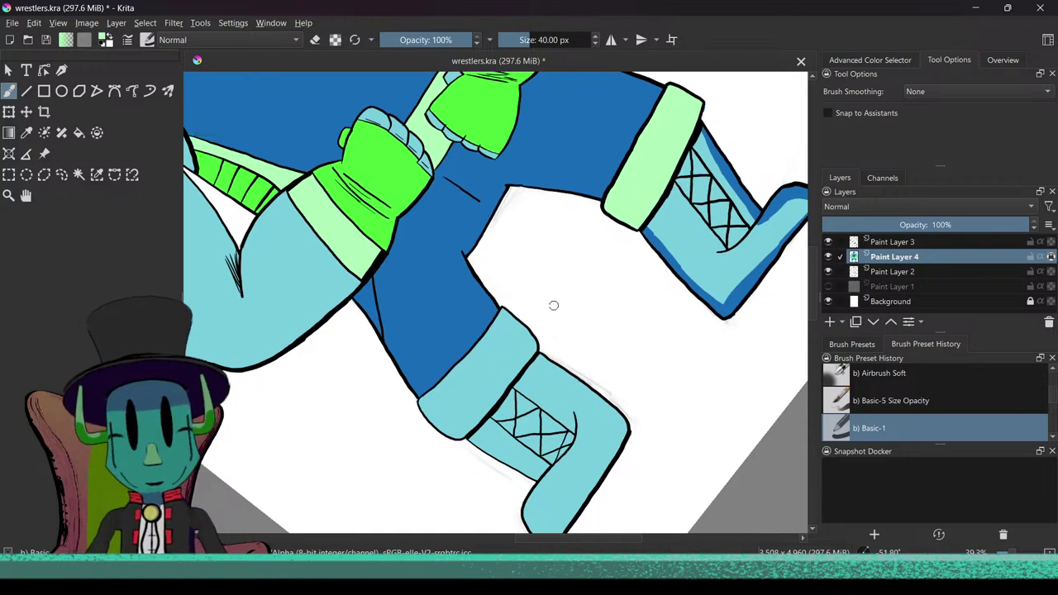
Step: Paint pale green along the image-left boot cuff's trouser-side edge and across its outer end
{"action": "scroll", "coordinate": [520, 356], "scroll_direction": "up", "scroll_amount": 2}
{"action": "mouse_move", "coordinate": [510, 377]}
{"action": "left_mouse_down"}
{"action": "mouse_move", "coordinate": [545, 328]}
{"action": "mouse_move", "coordinate": [487, 198]}
{"action": "mouse_move", "coordinate": [452, 236]}
{"action": "mouse_move", "coordinate": [465, 267]}
{"action": "mouse_move", "coordinate": [459, 258]}
{"action": "left_mouse_up"}
{"action": "mouse_move", "coordinate": [482, 319]}
{"action": "left_mouse_down"}
{"action": "mouse_move", "coordinate": [464, 279]}
{"action": "mouse_move", "coordinate": [475, 330]}
{"action": "left_mouse_up"}
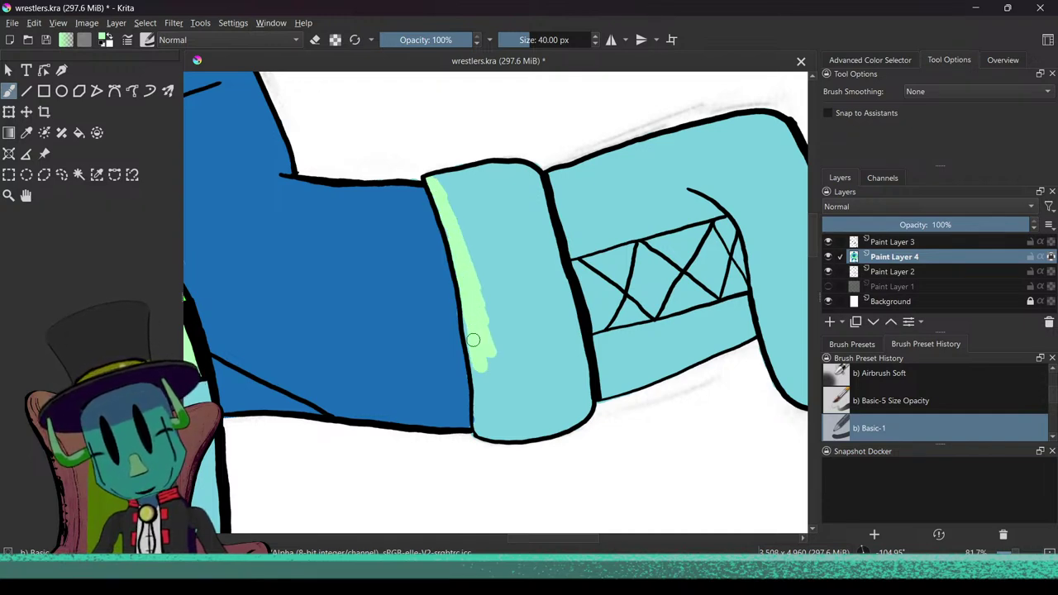
{"action": "left_click_drag", "start_coordinate": [469, 313], "coordinate": [491, 402]}
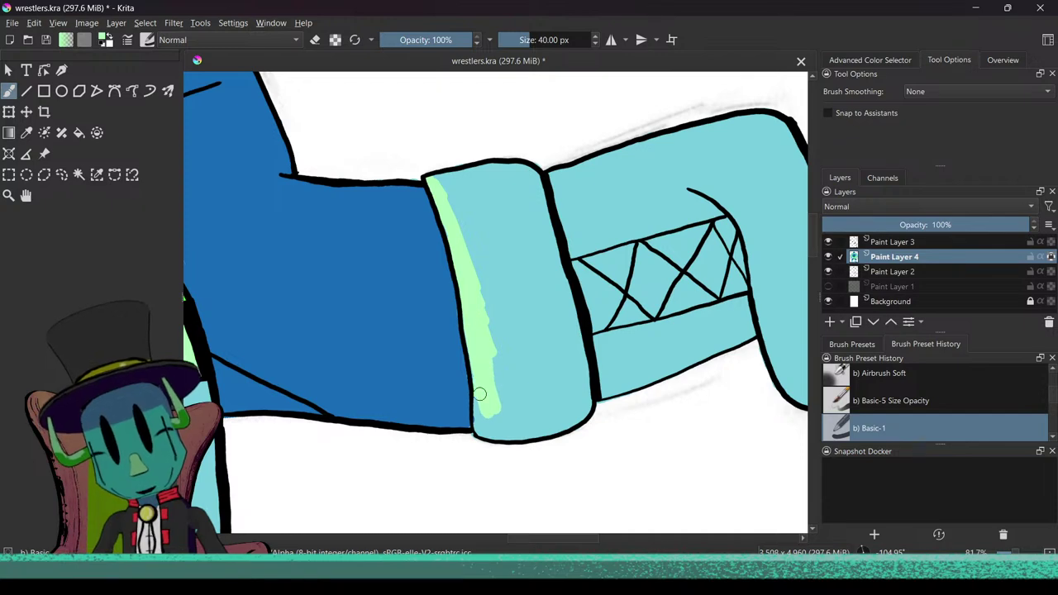
{"action": "mouse_move", "coordinate": [485, 426]}
{"action": "left_mouse_down"}
{"action": "mouse_move", "coordinate": [493, 408]}
{"action": "mouse_move", "coordinate": [514, 430]}
{"action": "left_mouse_up"}
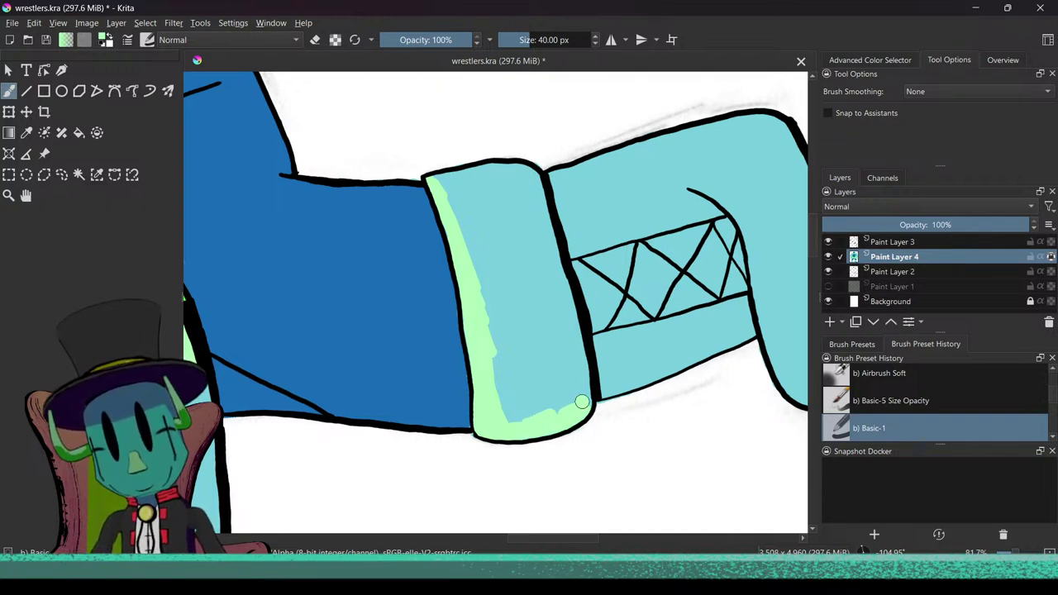
{"action": "mouse_move", "coordinate": [583, 405]}
{"action": "left_mouse_down"}
{"action": "mouse_move", "coordinate": [576, 348]}
{"action": "mouse_move", "coordinate": [586, 357]}
{"action": "mouse_move", "coordinate": [572, 332]}
{"action": "mouse_move", "coordinate": [513, 344]}
{"action": "mouse_move", "coordinate": [499, 373]}
{"action": "mouse_move", "coordinate": [510, 417]}
{"action": "mouse_move", "coordinate": [501, 350]}
{"action": "mouse_move", "coordinate": [526, 423]}
{"action": "mouse_move", "coordinate": [554, 350]}
{"action": "left_mouse_up"}
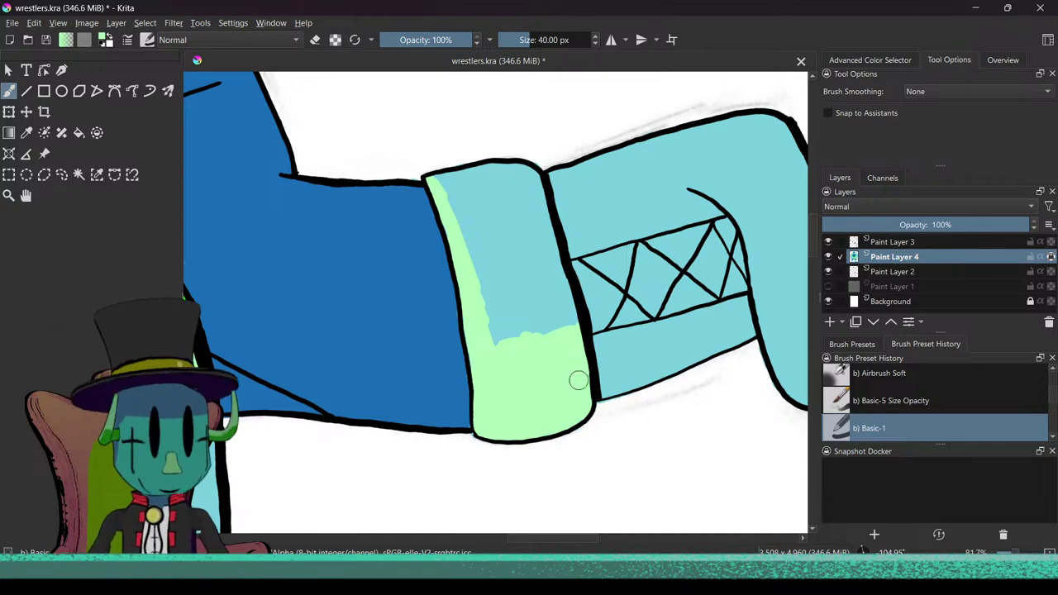
Step: Paint the rest of the image-left boot cuff pale green, enlarging the brush to 86.18 px to cover the middle
{"action": "scroll", "coordinate": [619, 474], "scroll_direction": "up", "scroll_amount": 2}
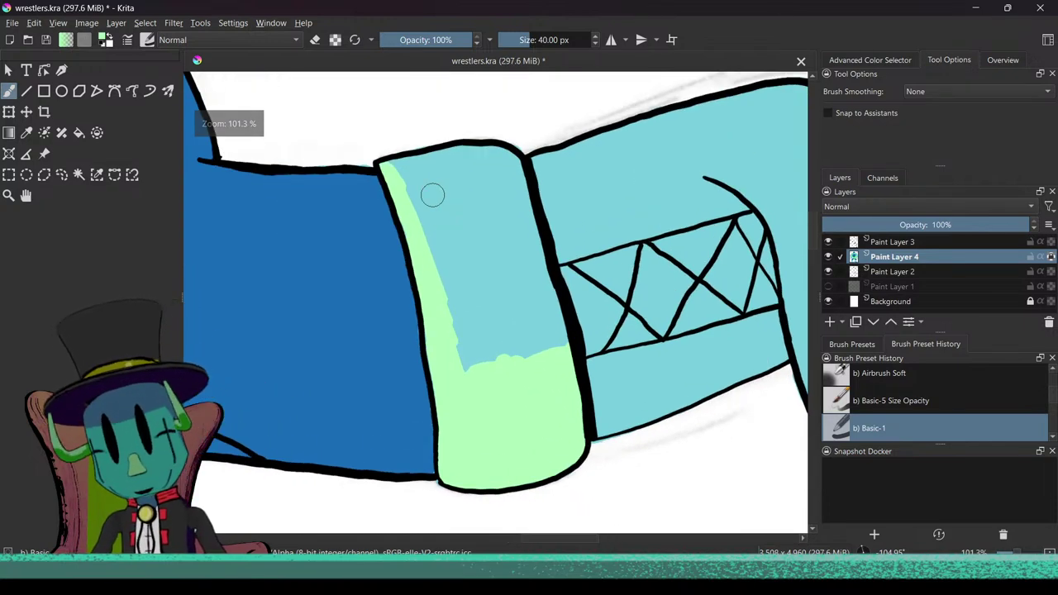
{"action": "left_click_drag", "start_coordinate": [401, 160], "coordinate": [432, 159]}
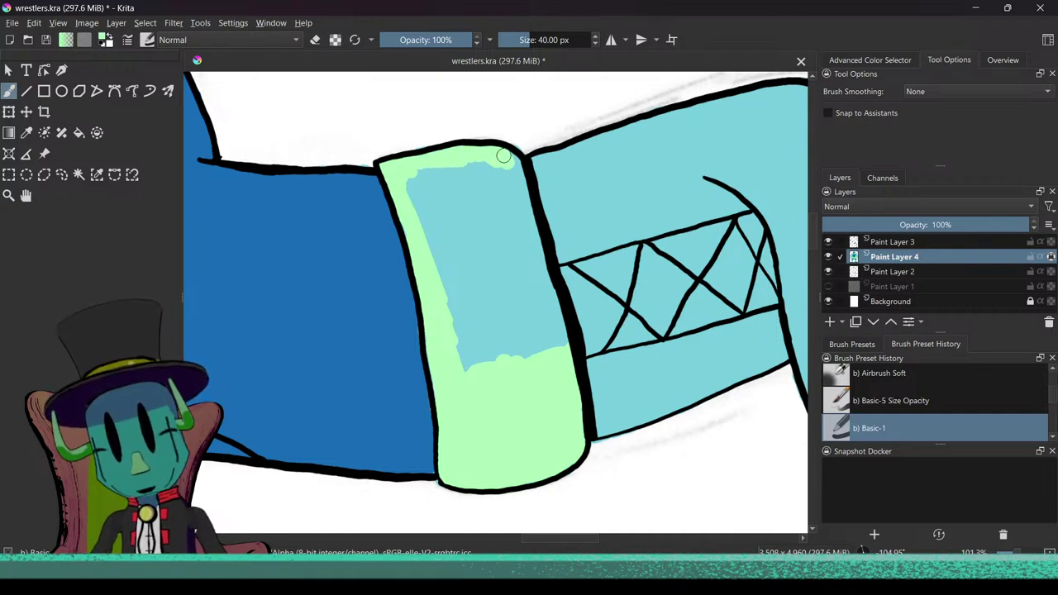
{"action": "mouse_move", "coordinate": [515, 157]}
{"action": "left_mouse_down"}
{"action": "mouse_move", "coordinate": [548, 300]}
{"action": "mouse_move", "coordinate": [532, 251]}
{"action": "mouse_move", "coordinate": [535, 320]}
{"action": "left_mouse_up"}
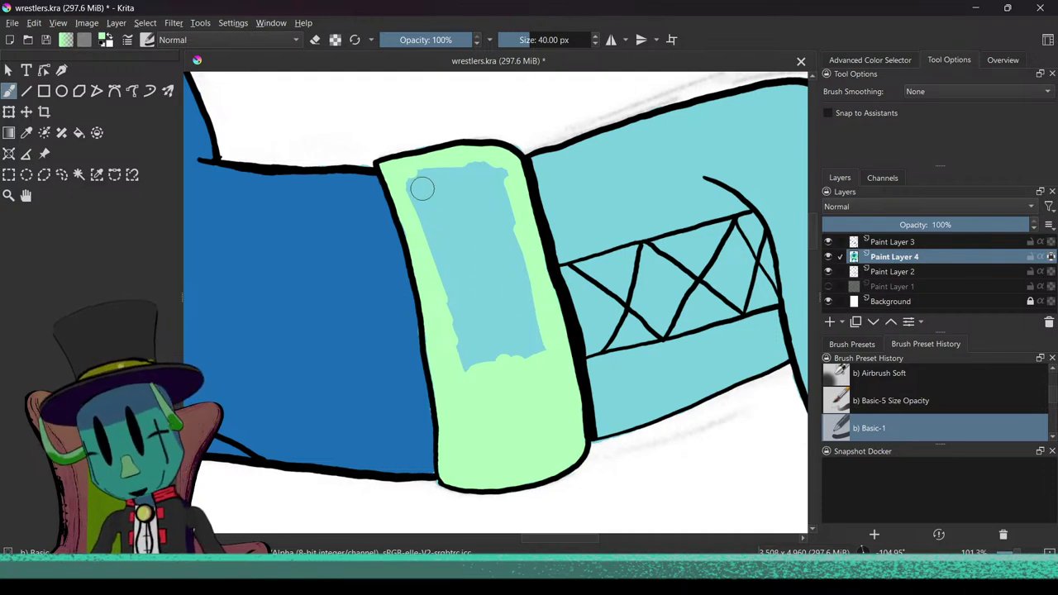
{"action": "left_click_drag", "start_coordinate": [436, 176], "coordinate": [485, 170]}
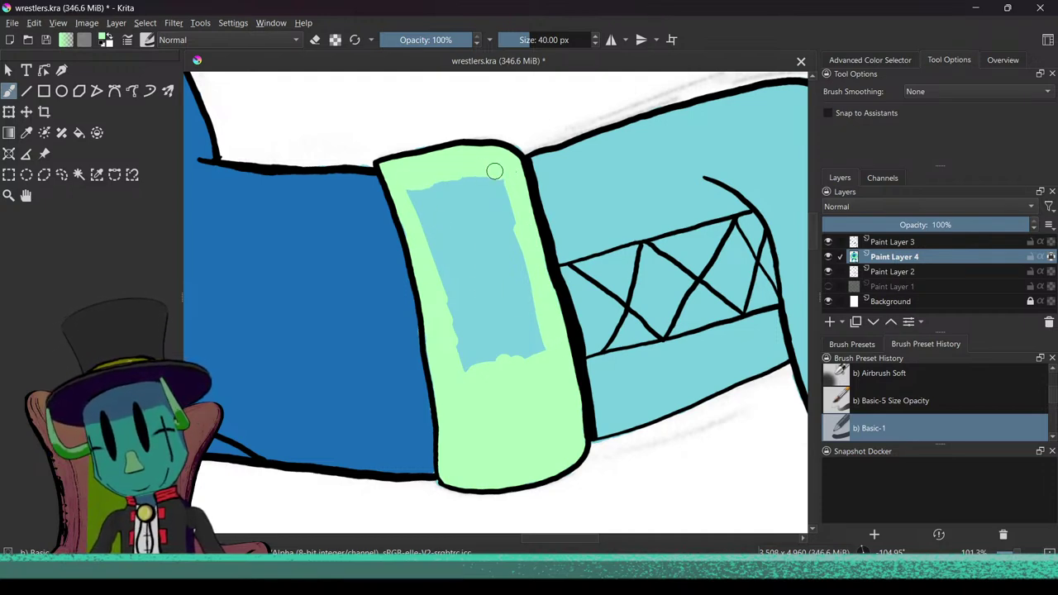
{"action": "left_click_drag", "start_coordinate": [407, 176], "coordinate": [450, 320]}
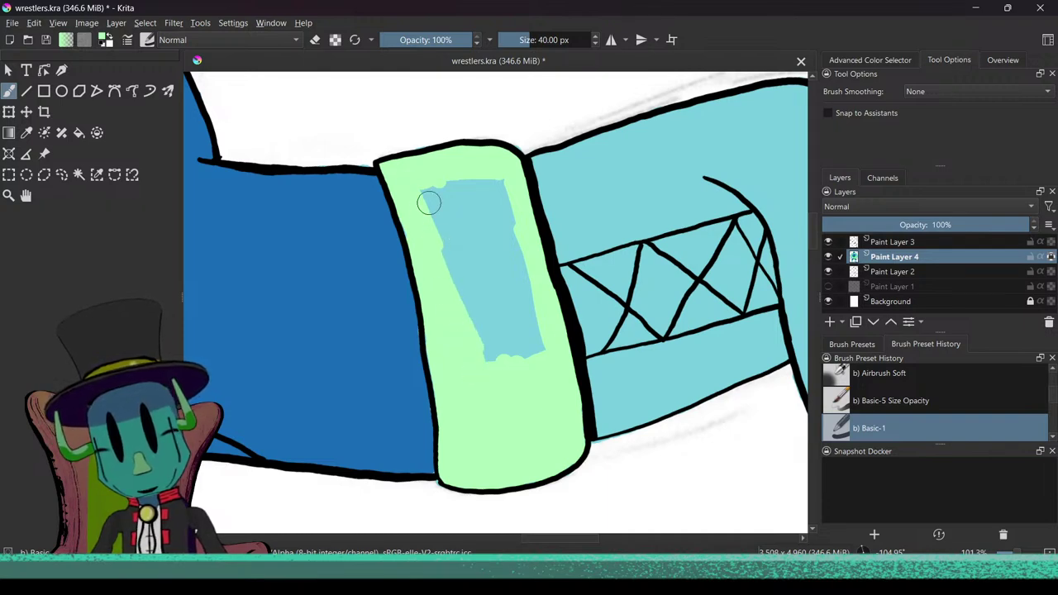
{"action": "left_click_drag", "start_coordinate": [429, 202], "coordinate": [442, 242]}
{"action": "mouse_move", "coordinate": [479, 334]}
{"action": "left_mouse_down"}
{"action": "mouse_move", "coordinate": [493, 322]}
{"action": "mouse_move", "coordinate": [473, 335]}
{"action": "left_mouse_up"}
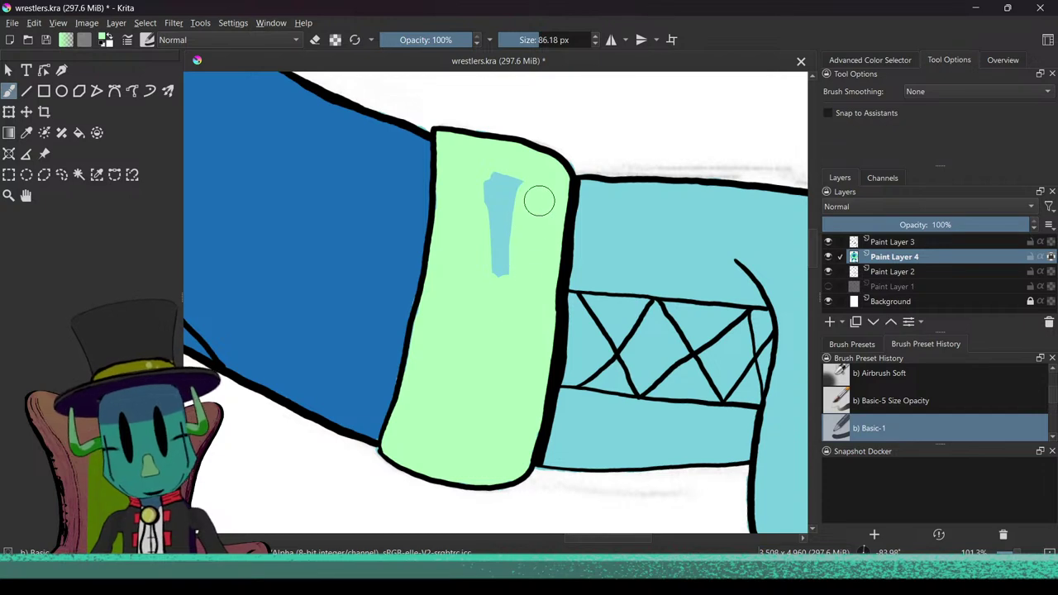
{"action": "scroll", "coordinate": [486, 320], "scroll_direction": "down", "scroll_amount": 5}
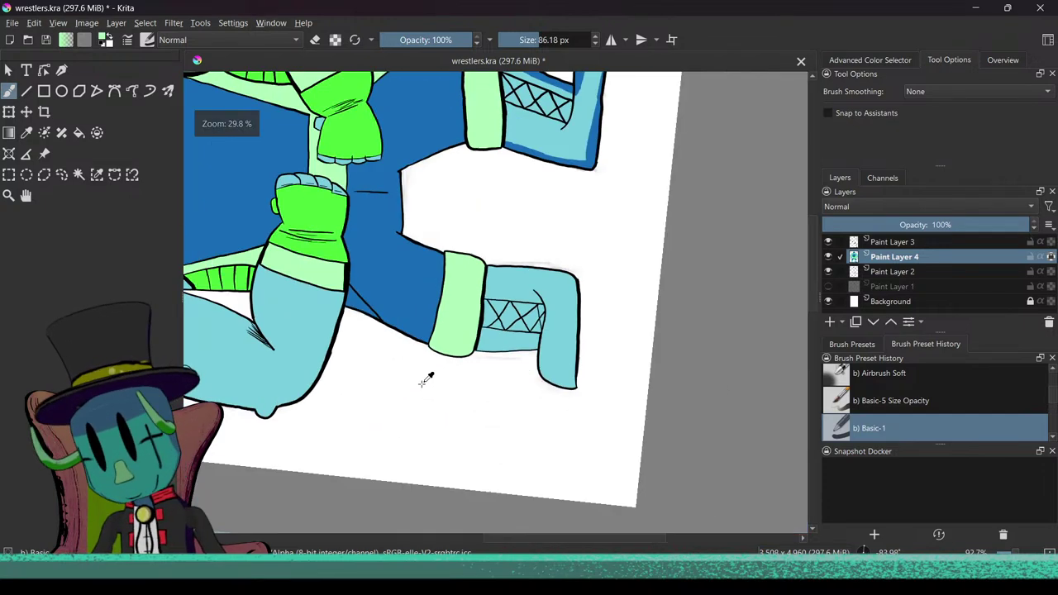
{"action": "scroll", "coordinate": [460, 284], "scroll_direction": "up", "scroll_amount": 6}
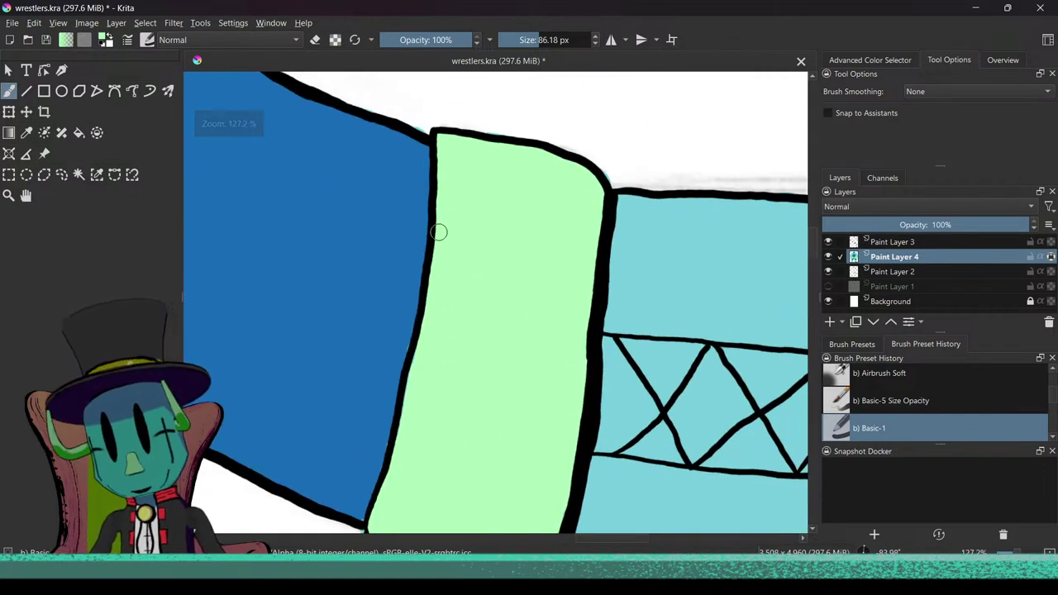
Step: Paint the image-right boot's shaft bright green from the cuff to the ankle, including behind the lacing
{"action": "scroll", "coordinate": [457, 249], "scroll_direction": "down", "scroll_amount": 5}
{"action": "left_click_drag", "start_coordinate": [447, 428], "coordinate": [446, 330]}
{"action": "scroll", "coordinate": [450, 388], "scroll_direction": "up", "scroll_amount": 3}
{"action": "left_click_drag", "start_coordinate": [452, 403], "coordinate": [482, 325]}
{"action": "left_click_drag", "start_coordinate": [554, 136], "coordinate": [474, 331]}
{"action": "left_click_drag", "start_coordinate": [498, 296], "coordinate": [483, 269]}
{"action": "left_click_drag", "start_coordinate": [471, 195], "coordinate": [479, 209]}
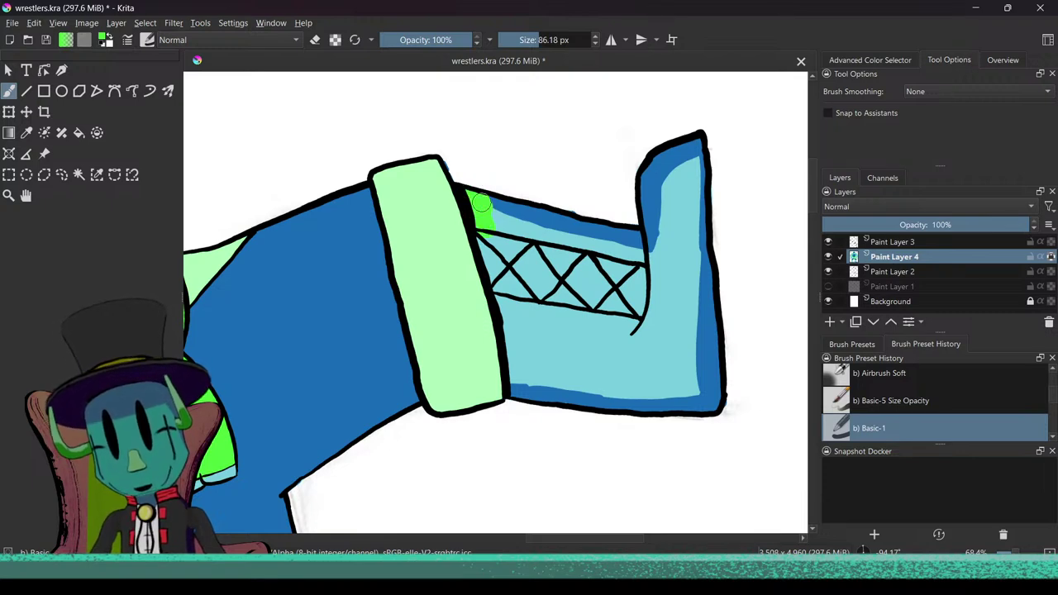
{"action": "mouse_move", "coordinate": [524, 338]}
{"action": "left_mouse_down"}
{"action": "mouse_move", "coordinate": [525, 407]}
{"action": "mouse_move", "coordinate": [531, 370]}
{"action": "left_mouse_up"}
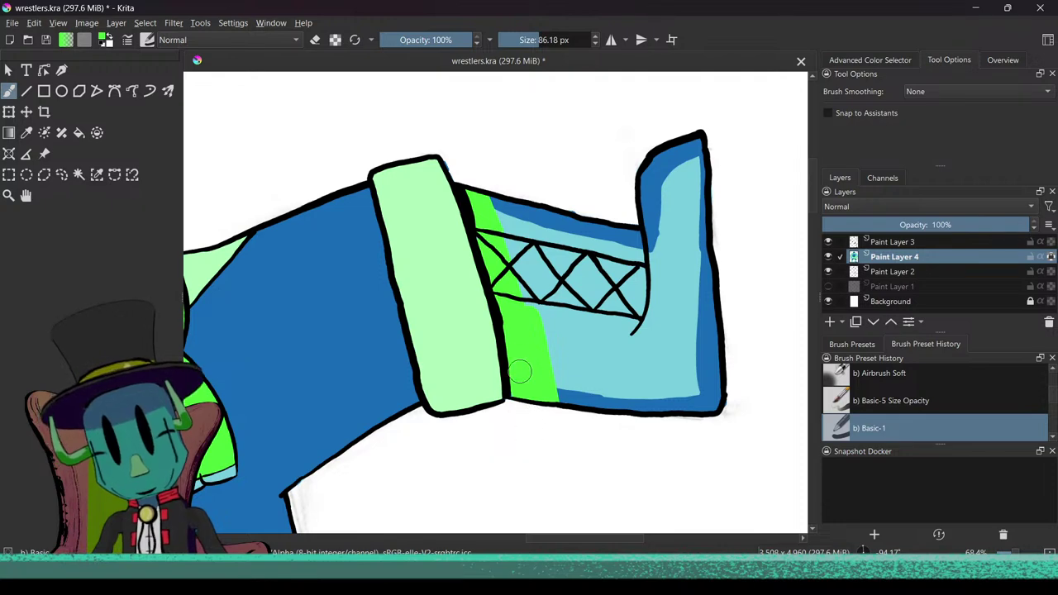
{"action": "left_click_drag", "start_coordinate": [524, 304], "coordinate": [548, 385]}
{"action": "mouse_move", "coordinate": [537, 333]}
{"action": "left_mouse_down"}
{"action": "mouse_move", "coordinate": [543, 354]}
{"action": "mouse_move", "coordinate": [605, 415]}
{"action": "mouse_move", "coordinate": [540, 257]}
{"action": "mouse_move", "coordinate": [541, 184]}
{"action": "mouse_move", "coordinate": [583, 206]}
{"action": "mouse_move", "coordinate": [612, 366]}
{"action": "mouse_move", "coordinate": [661, 449]}
{"action": "mouse_move", "coordinate": [641, 308]}
{"action": "left_mouse_up"}
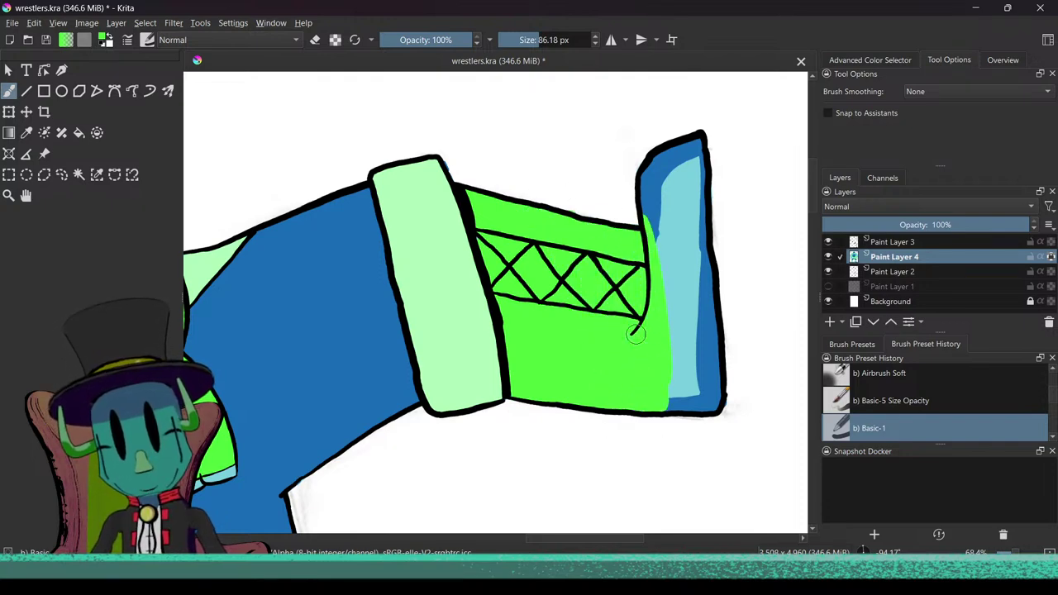
Step: Brush bright green over the image-right boot's foot, from the toe to the heel
{"action": "left_click_drag", "start_coordinate": [571, 365], "coordinate": [527, 380]}
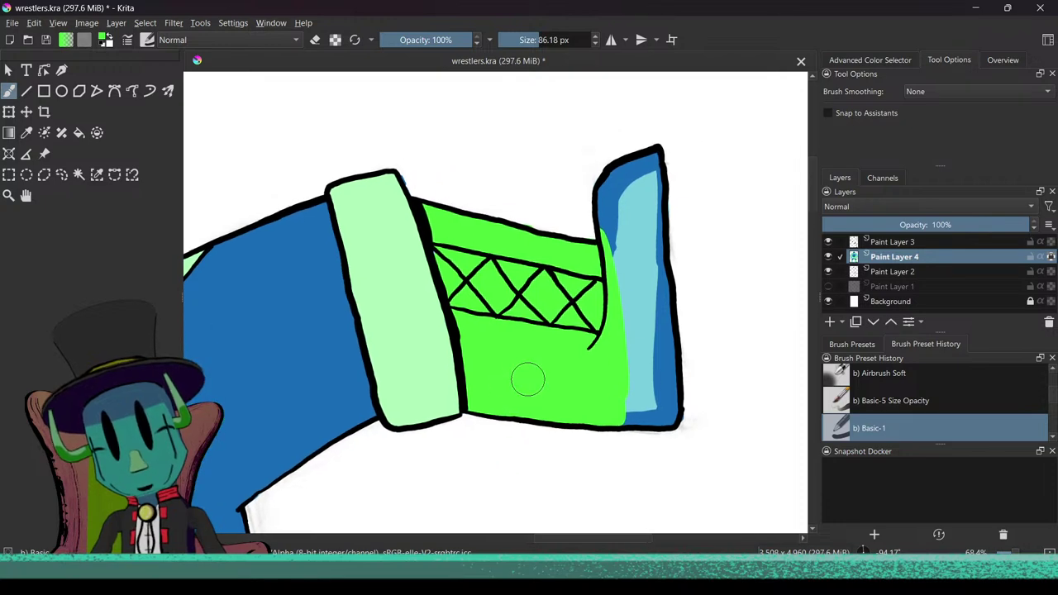
{"action": "mouse_move", "coordinate": [597, 191]}
{"action": "left_mouse_down"}
{"action": "mouse_move", "coordinate": [615, 270]}
{"action": "mouse_move", "coordinate": [655, 149]}
{"action": "left_mouse_up"}
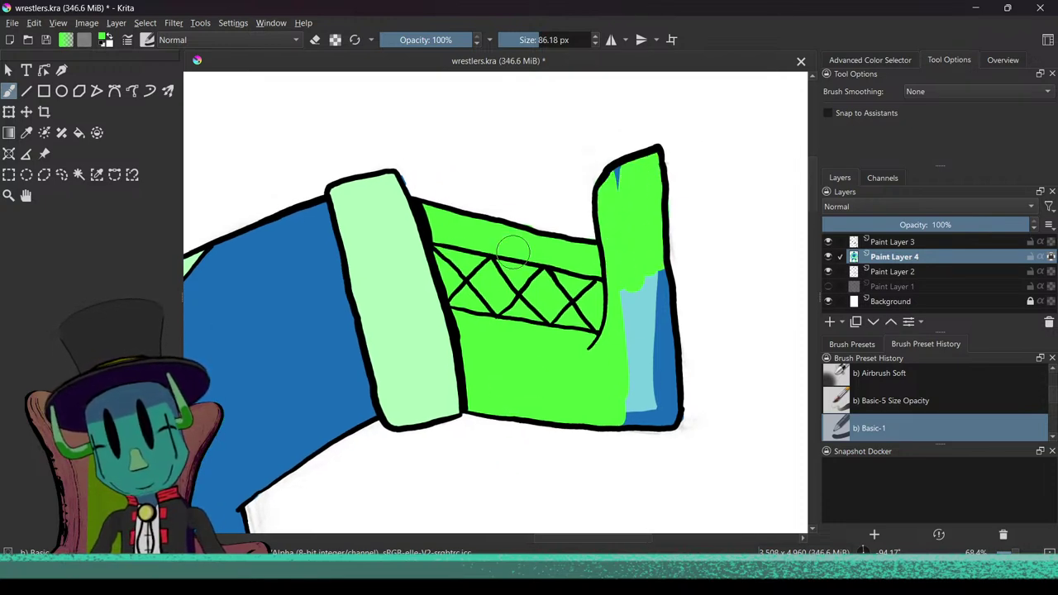
{"action": "mouse_move", "coordinate": [653, 221]}
{"action": "left_mouse_down"}
{"action": "mouse_move", "coordinate": [684, 373]}
{"action": "mouse_move", "coordinate": [663, 321]}
{"action": "mouse_move", "coordinate": [670, 329]}
{"action": "mouse_move", "coordinate": [637, 329]}
{"action": "mouse_move", "coordinate": [554, 276]}
{"action": "mouse_move", "coordinate": [570, 289]}
{"action": "mouse_move", "coordinate": [546, 215]}
{"action": "mouse_move", "coordinate": [592, 217]}
{"action": "mouse_move", "coordinate": [550, 224]}
{"action": "mouse_move", "coordinate": [552, 204]}
{"action": "mouse_move", "coordinate": [552, 336]}
{"action": "mouse_move", "coordinate": [588, 377]}
{"action": "mouse_move", "coordinate": [568, 255]}
{"action": "mouse_move", "coordinate": [604, 335]}
{"action": "mouse_move", "coordinate": [580, 246]}
{"action": "mouse_move", "coordinate": [537, 356]}
{"action": "mouse_move", "coordinate": [547, 352]}
{"action": "mouse_move", "coordinate": [541, 255]}
{"action": "mouse_move", "coordinate": [542, 379]}
{"action": "left_mouse_up"}
Step: Paint the image-left boot's shaft and foot bright green, enlarging the brush to 172.43 px for the remaining light blue
{"action": "left_click_drag", "start_coordinate": [538, 336], "coordinate": [543, 215]}
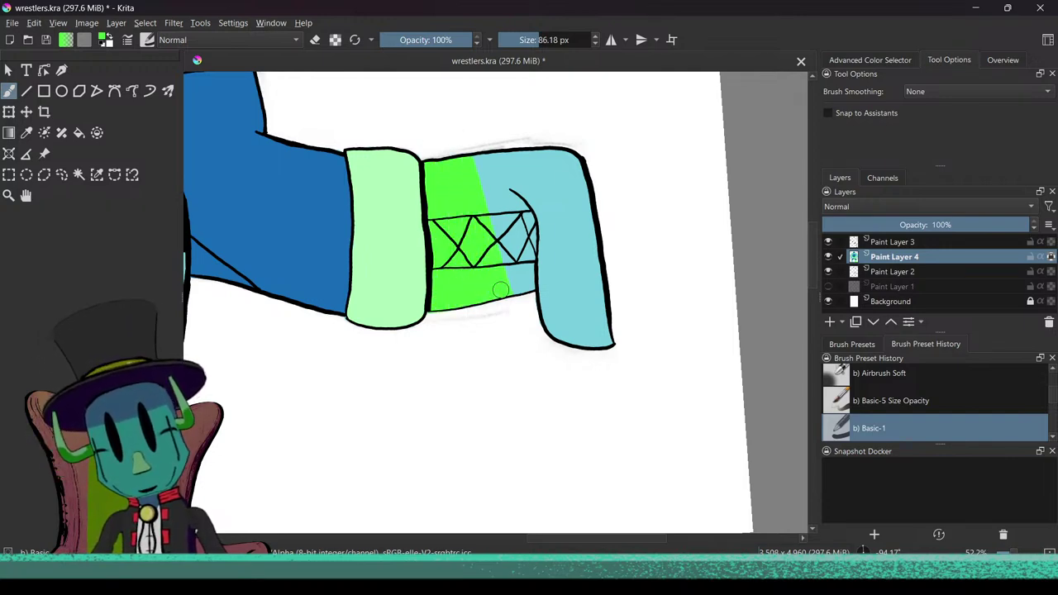
{"action": "left_click_drag", "start_coordinate": [488, 184], "coordinate": [499, 181]}
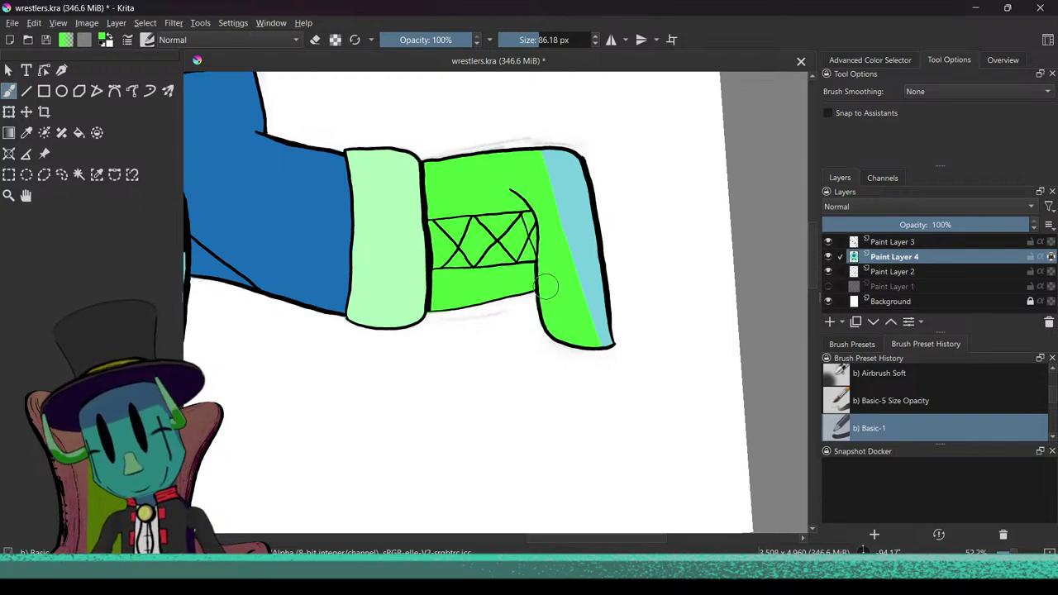
{"action": "mouse_move", "coordinate": [576, 310]}
{"action": "left_mouse_down"}
{"action": "mouse_move", "coordinate": [499, 345]}
{"action": "mouse_move", "coordinate": [581, 316]}
{"action": "left_mouse_up"}
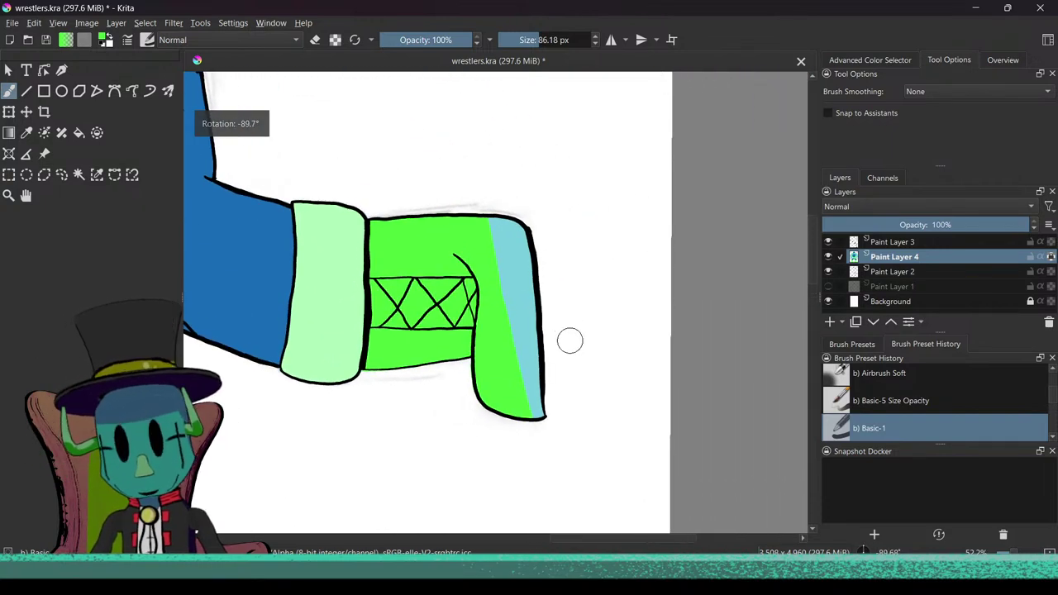
{"action": "left_click_drag", "start_coordinate": [583, 363], "coordinate": [626, 350]}
{"action": "left_click_drag", "start_coordinate": [502, 232], "coordinate": [500, 240]}
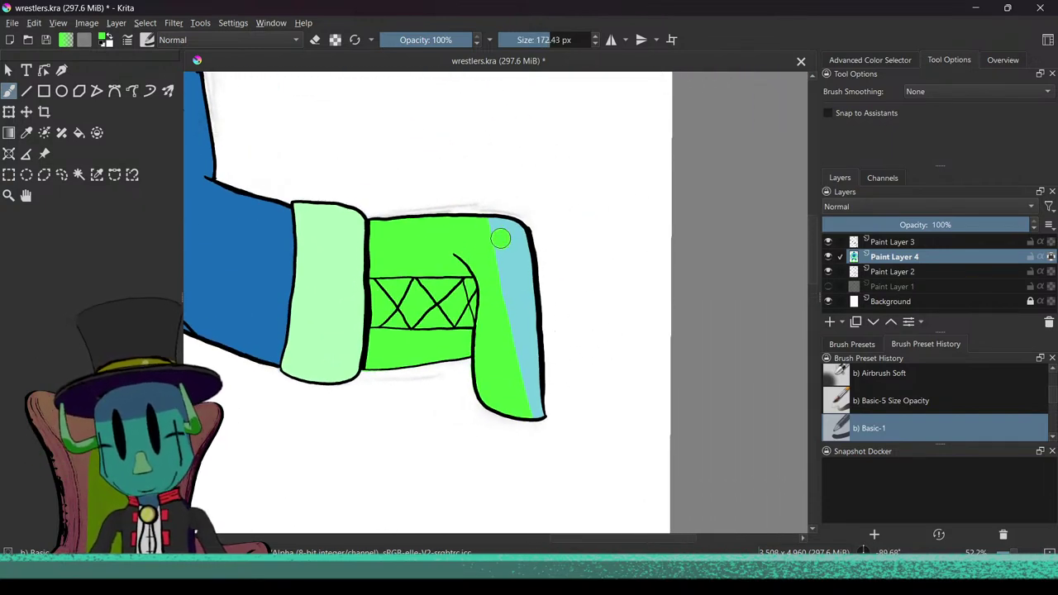
{"action": "mouse_move", "coordinate": [517, 382]}
{"action": "left_mouse_down"}
{"action": "mouse_move", "coordinate": [536, 426]}
{"action": "mouse_move", "coordinate": [566, 396]}
{"action": "mouse_move", "coordinate": [558, 353]}
{"action": "mouse_move", "coordinate": [523, 352]}
{"action": "mouse_move", "coordinate": [533, 332]}
{"action": "mouse_move", "coordinate": [539, 389]}
{"action": "mouse_move", "coordinate": [558, 375]}
{"action": "mouse_move", "coordinate": [494, 345]}
{"action": "mouse_move", "coordinate": [472, 251]}
{"action": "mouse_move", "coordinate": [525, 270]}
{"action": "mouse_move", "coordinate": [539, 336]}
{"action": "mouse_move", "coordinate": [531, 363]}
{"action": "mouse_move", "coordinate": [484, 369]}
{"action": "mouse_move", "coordinate": [466, 314]}
{"action": "mouse_move", "coordinate": [486, 295]}
{"action": "mouse_move", "coordinate": [497, 309]}
{"action": "mouse_move", "coordinate": [485, 333]}
{"action": "mouse_move", "coordinate": [546, 382]}
{"action": "mouse_move", "coordinate": [589, 357]}
{"action": "mouse_move", "coordinate": [560, 262]}
{"action": "mouse_move", "coordinate": [464, 243]}
{"action": "mouse_move", "coordinate": [453, 308]}
{"action": "mouse_move", "coordinate": [521, 341]}
{"action": "mouse_move", "coordinate": [530, 387]}
{"action": "mouse_move", "coordinate": [553, 306]}
{"action": "mouse_move", "coordinate": [553, 362]}
{"action": "mouse_move", "coordinate": [539, 361]}
{"action": "mouse_move", "coordinate": [549, 365]}
{"action": "mouse_move", "coordinate": [541, 317]}
{"action": "mouse_move", "coordinate": [597, 454]}
{"action": "left_mouse_up"}
Step: Paint the small triangle between the image-left forearm and the trousers pale green, and sample the trousers' dark blue
{"action": "left_click_drag", "start_coordinate": [571, 401], "coordinate": [572, 308]}
{"action": "mouse_move", "coordinate": [537, 357]}
{"action": "left_mouse_down"}
{"action": "mouse_move", "coordinate": [449, 349]}
{"action": "mouse_move", "coordinate": [476, 357]}
{"action": "mouse_move", "coordinate": [465, 383]}
{"action": "left_mouse_up"}
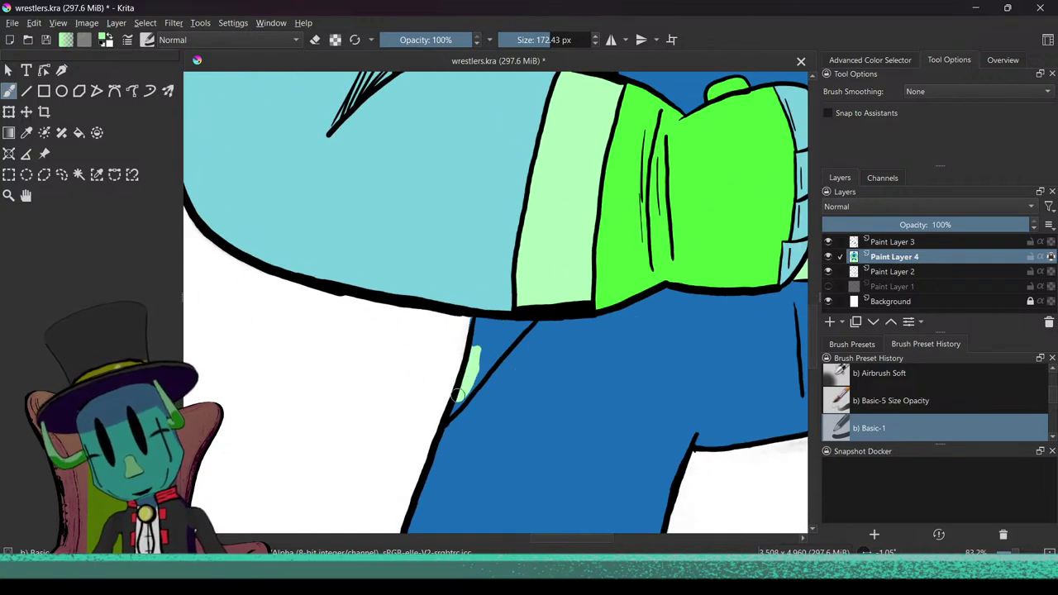
{"action": "left_click_drag", "start_coordinate": [484, 366], "coordinate": [496, 346]}
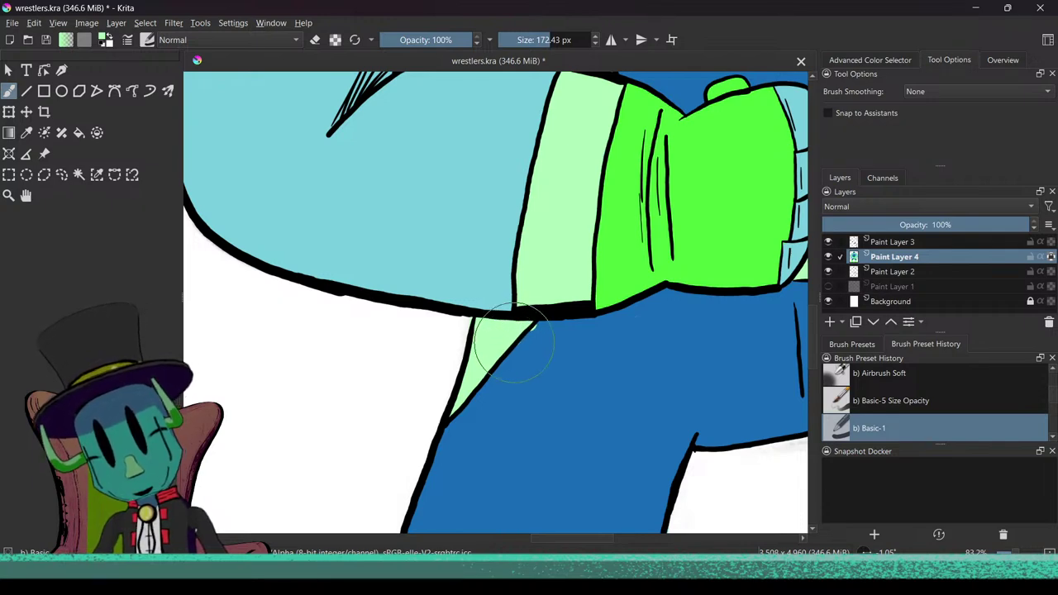
{"action": "scroll", "coordinate": [513, 345], "scroll_direction": "down", "scroll_amount": 4}
{"action": "scroll", "coordinate": [538, 342], "scroll_direction": "up", "scroll_amount": 3}
{"action": "left_click", "coordinate": [473, 351], "text": "ctrl"}
{"action": "scroll", "coordinate": [474, 354], "scroll_direction": "up", "scroll_amount": 3}
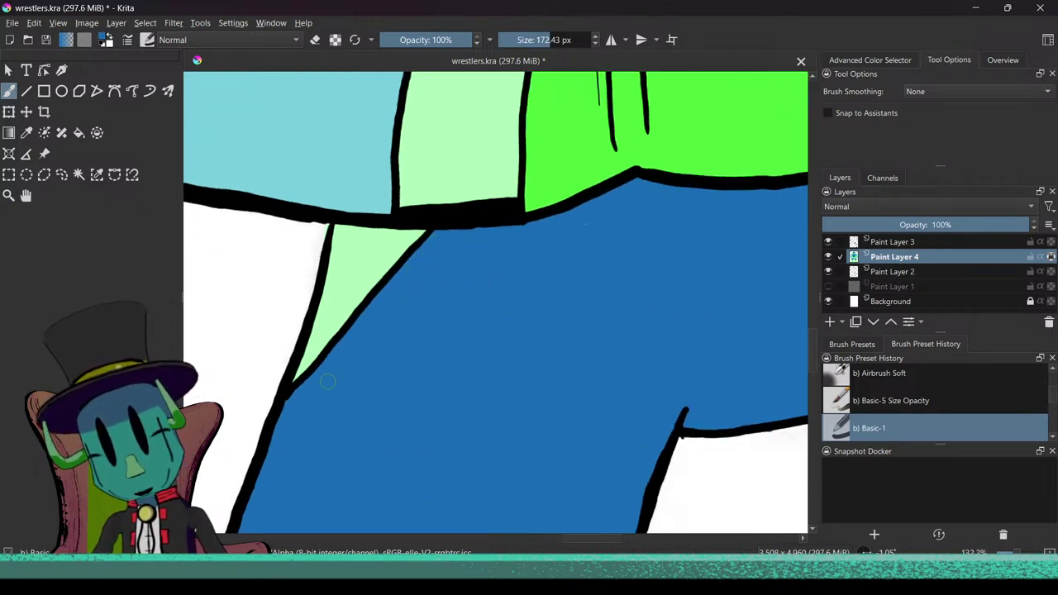
Step: Examine the torso, both arms and the mask for uncoloured costume parts, and sample the pale green
{"action": "scroll", "coordinate": [427, 314], "scroll_direction": "down", "scroll_amount": 6}
{"action": "left_click_drag", "start_coordinate": [459, 370], "coordinate": [463, 348]}
{"action": "left_click_drag", "start_coordinate": [397, 289], "coordinate": [453, 304]}
{"action": "left_click_drag", "start_coordinate": [457, 236], "coordinate": [356, 351]}
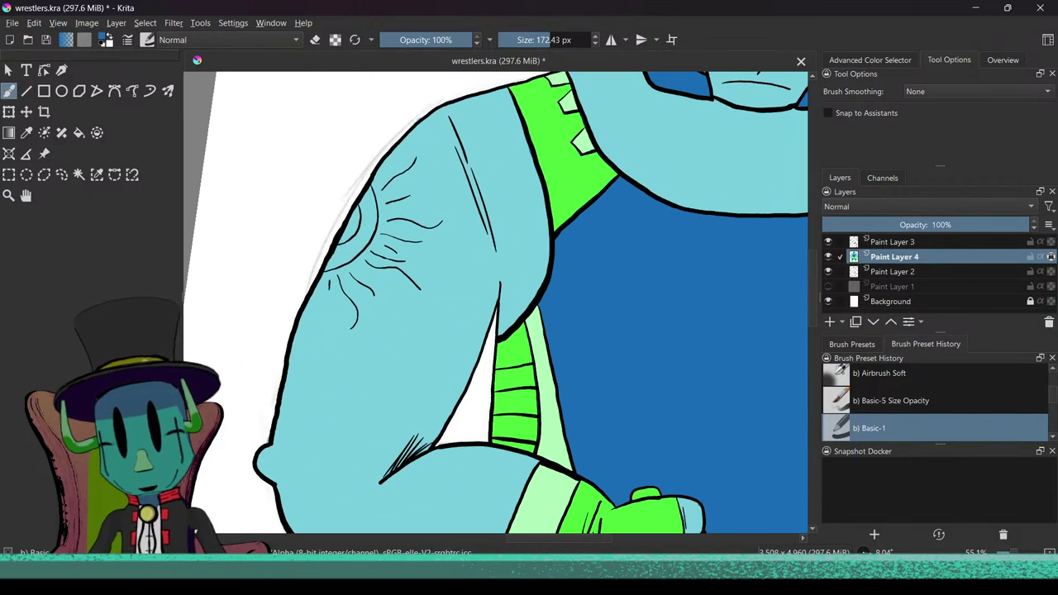
{"action": "left_click_drag", "start_coordinate": [483, 252], "coordinate": [506, 351]}
{"action": "left_click_drag", "start_coordinate": [467, 384], "coordinate": [360, 369]}
{"action": "scroll", "coordinate": [444, 376], "scroll_direction": "up", "scroll_amount": 5}
{"action": "left_click_drag", "start_coordinate": [562, 281], "coordinate": [538, 299]}
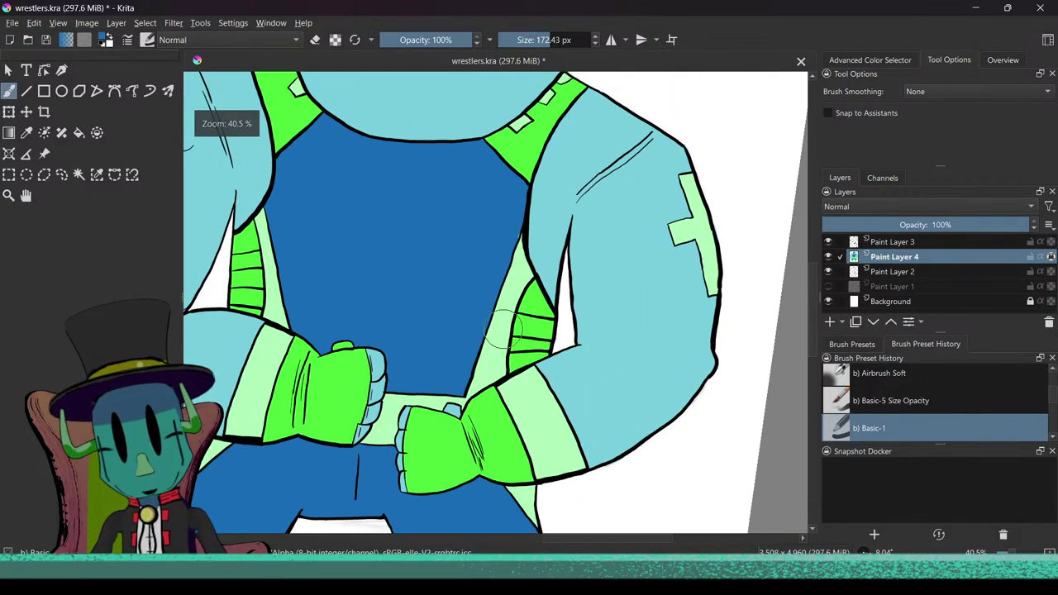
{"action": "left_click_drag", "start_coordinate": [445, 256], "coordinate": [559, 403]}
{"action": "left_click_drag", "start_coordinate": [461, 352], "coordinate": [574, 408]}
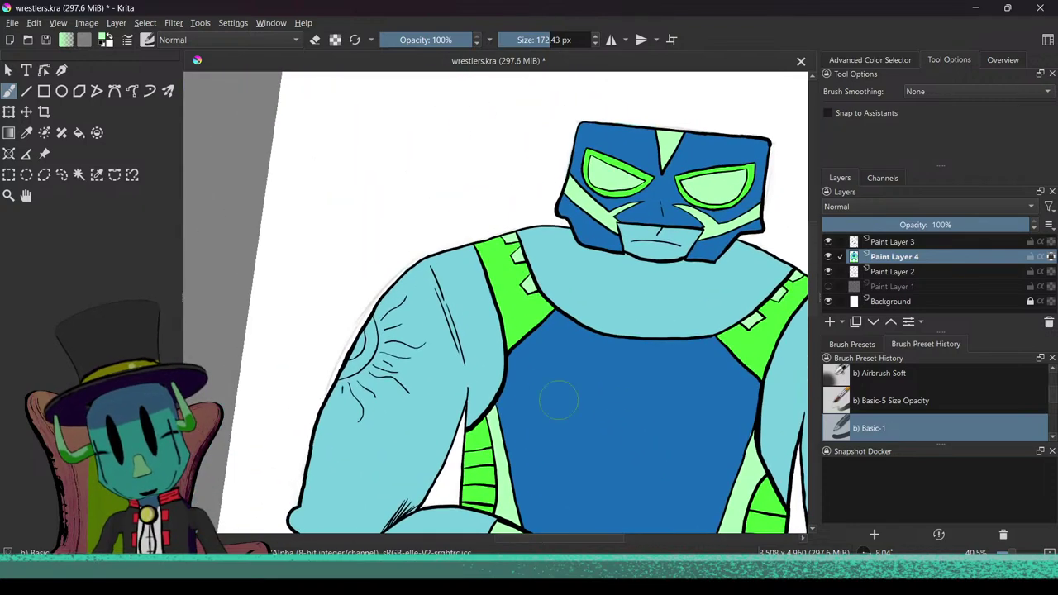
Step: Paint pale green into the upper part of the sun tattoo's outer ring on the image-left arm and along its inner line
{"action": "left_click_drag", "start_coordinate": [517, 361], "coordinate": [523, 326]}
{"action": "left_click_drag", "start_coordinate": [522, 376], "coordinate": [556, 336]}
{"action": "scroll", "coordinate": [607, 300], "scroll_direction": "up", "scroll_amount": 4}
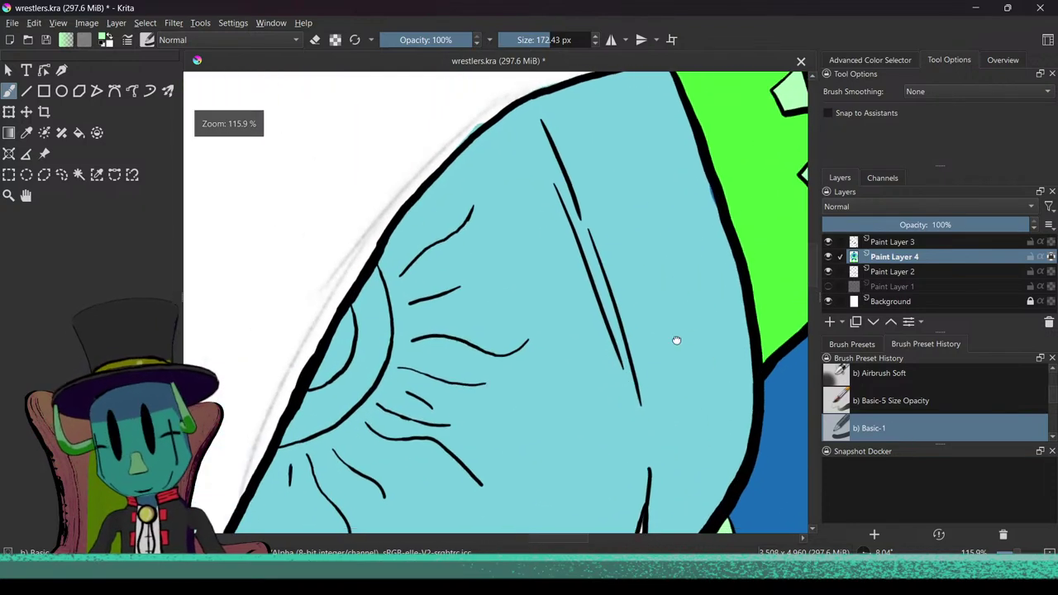
{"action": "left_click_drag", "start_coordinate": [375, 334], "coordinate": [373, 299]}
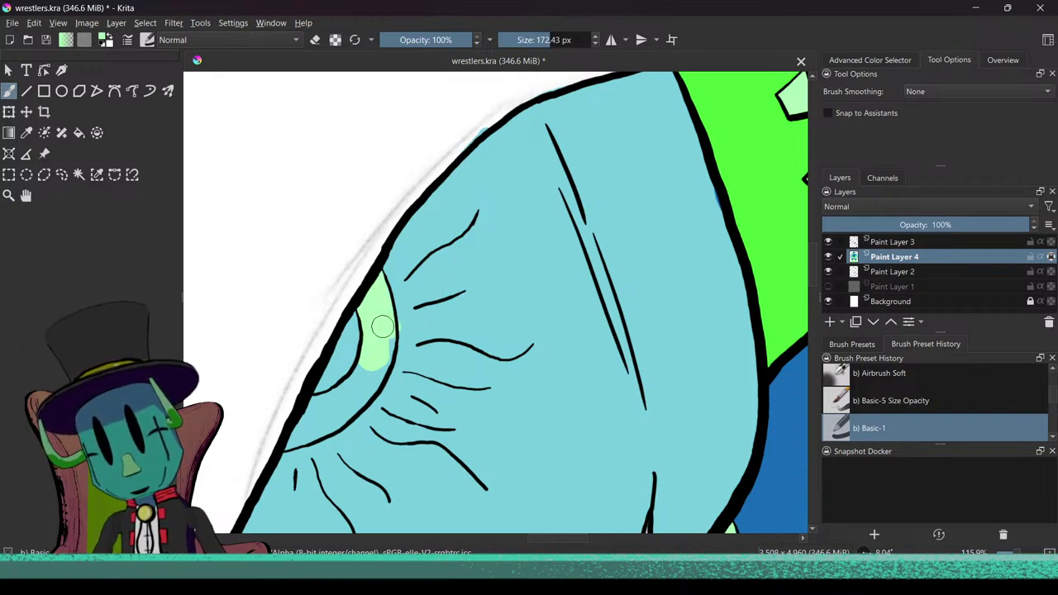
{"action": "mouse_move", "coordinate": [382, 339]}
{"action": "left_mouse_down"}
{"action": "mouse_move", "coordinate": [380, 369]}
{"action": "mouse_move", "coordinate": [339, 398]}
{"action": "left_mouse_up"}
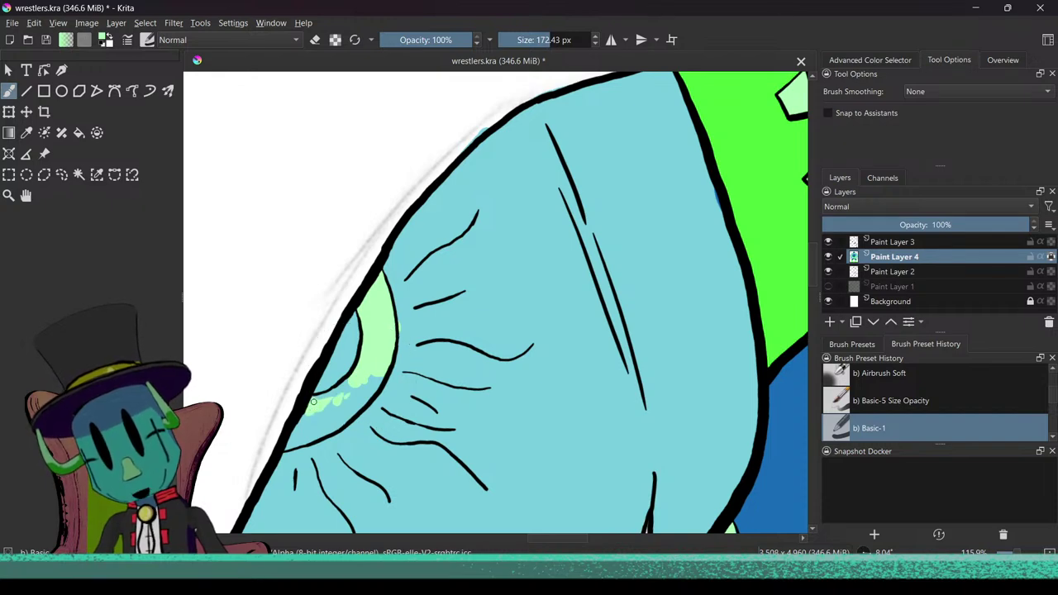
Step: Brush pale green over the remaining light blue in the lower part of the sun tattoo's ring
{"action": "mouse_move", "coordinate": [297, 444]}
{"action": "left_mouse_down"}
{"action": "mouse_move", "coordinate": [343, 414]}
{"action": "mouse_move", "coordinate": [332, 422]}
{"action": "left_mouse_up"}
{"action": "left_click_drag", "start_coordinate": [308, 439], "coordinate": [332, 425]}
{"action": "left_click_drag", "start_coordinate": [321, 428], "coordinate": [344, 412]}
{"action": "left_click_drag", "start_coordinate": [326, 428], "coordinate": [351, 405]}
{"action": "left_click_drag", "start_coordinate": [338, 415], "coordinate": [367, 382]}
{"action": "left_click_drag", "start_coordinate": [351, 405], "coordinate": [374, 379]}
{"action": "left_click_drag", "start_coordinate": [350, 407], "coordinate": [352, 405]}
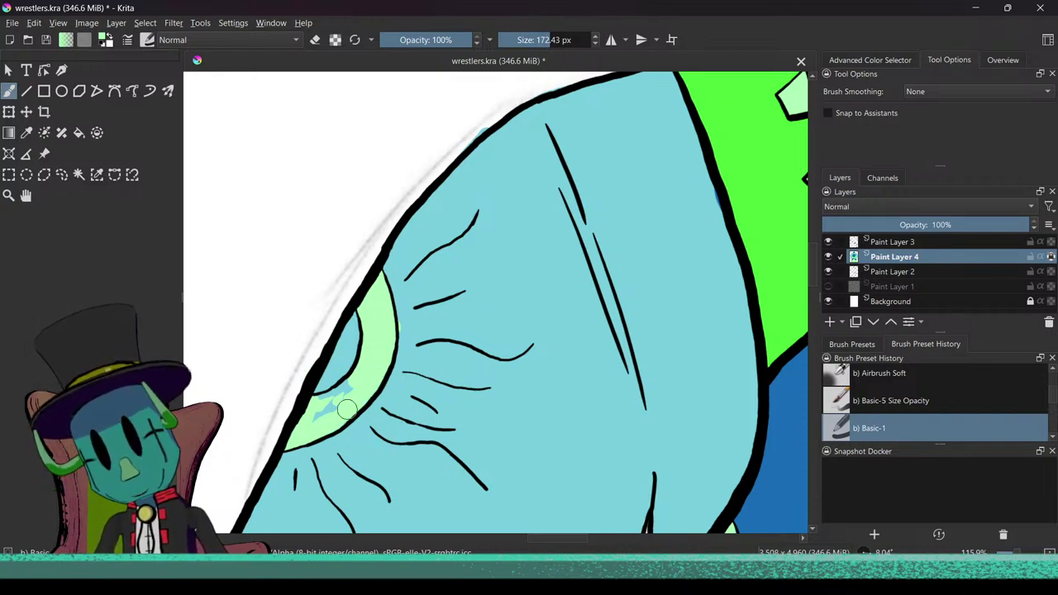
{"action": "left_click_drag", "start_coordinate": [313, 418], "coordinate": [315, 420]}
{"action": "left_click_drag", "start_coordinate": [300, 429], "coordinate": [299, 429]}
Step: Sample the arm's light blue and look over the whole figure from the mask down to the boots
{"action": "left_click", "coordinate": [421, 322], "text": "ctrl"}
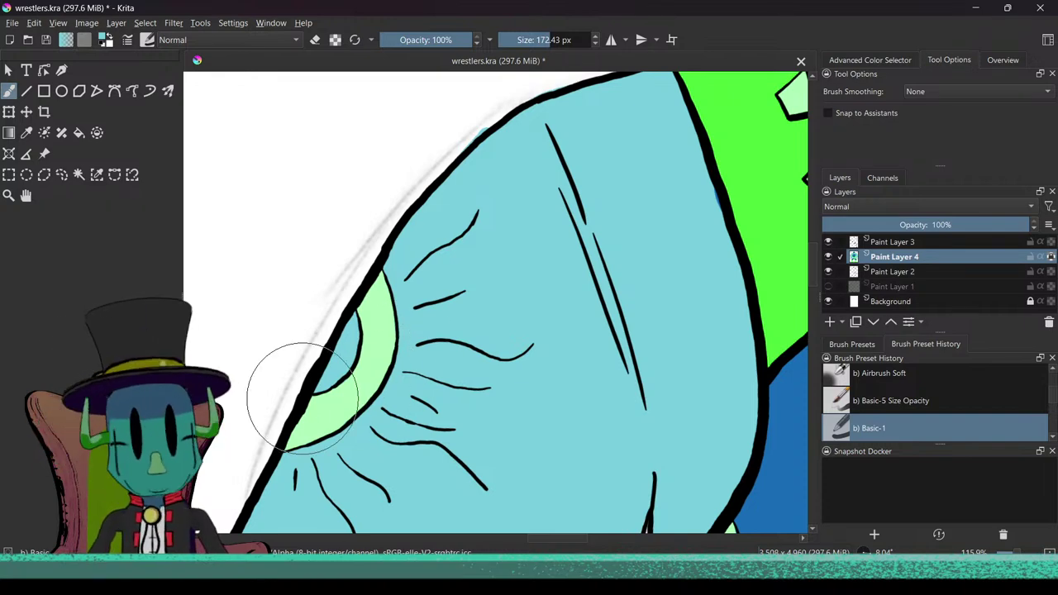
{"action": "mouse_move", "coordinate": [523, 397]}
{"action": "left_mouse_down"}
{"action": "mouse_move", "coordinate": [489, 444]}
{"action": "mouse_move", "coordinate": [451, 460]}
{"action": "left_mouse_up"}
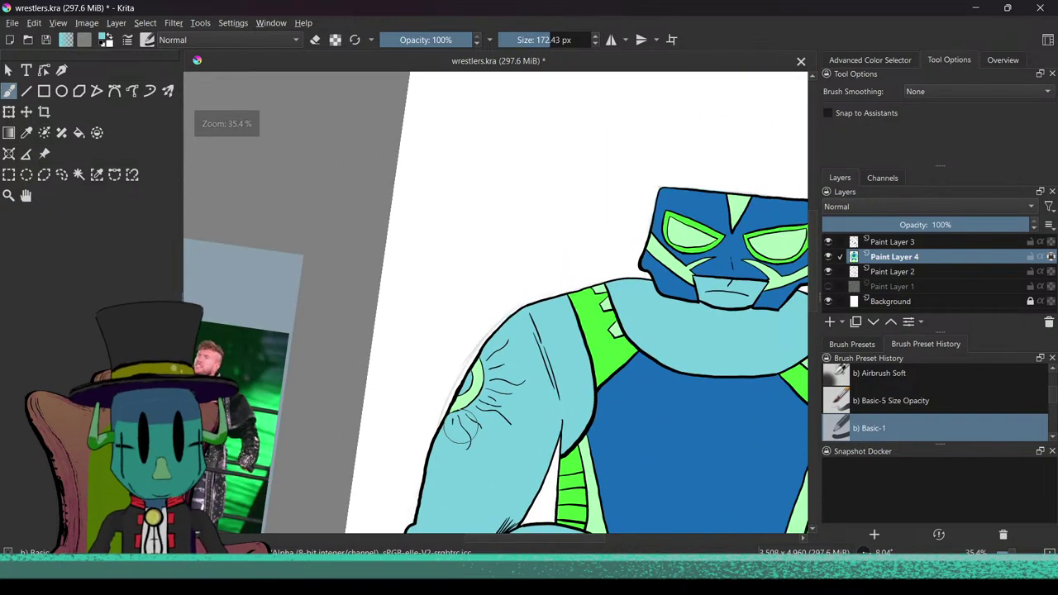
{"action": "mouse_move", "coordinate": [515, 409]}
{"action": "left_mouse_down"}
{"action": "mouse_move", "coordinate": [501, 442]}
{"action": "mouse_move", "coordinate": [529, 431]}
{"action": "left_mouse_up"}
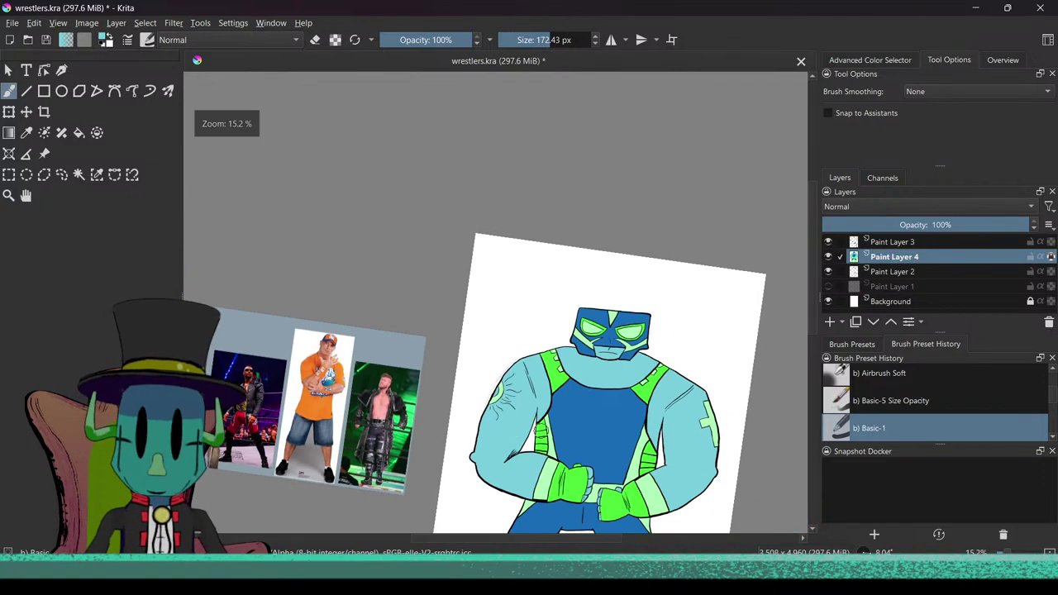
{"action": "left_click_drag", "start_coordinate": [491, 456], "coordinate": [366, 280]}
{"action": "left_click_drag", "start_coordinate": [489, 420], "coordinate": [494, 406]}
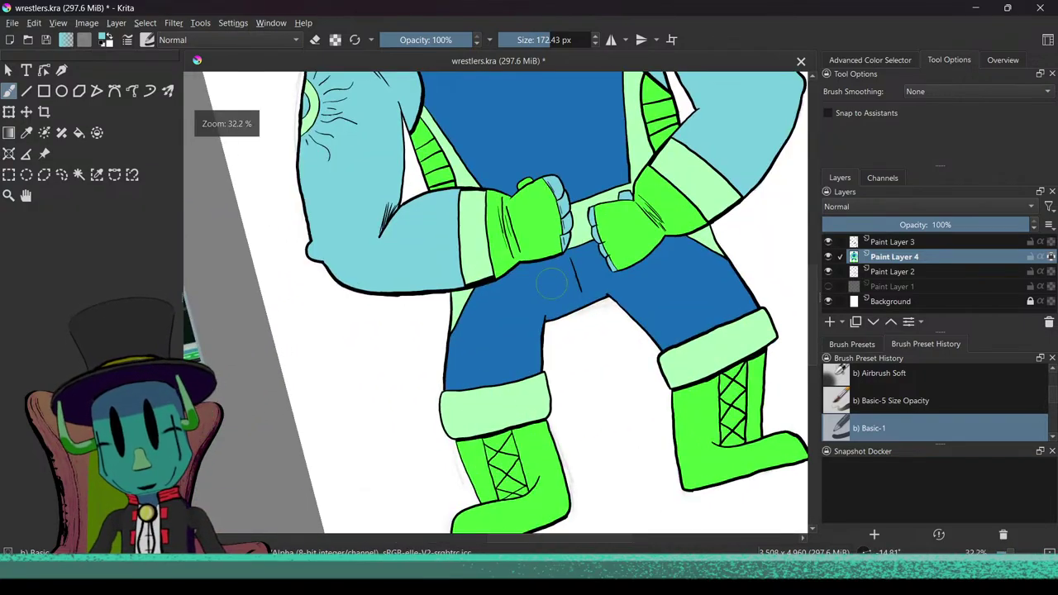
Step: Add a new paint layer directly above Paint Layer 4 for the shading
{"action": "left_click_drag", "start_coordinate": [552, 284], "coordinate": [456, 504]}
{"action": "left_click_drag", "start_coordinate": [483, 456], "coordinate": [529, 420]}
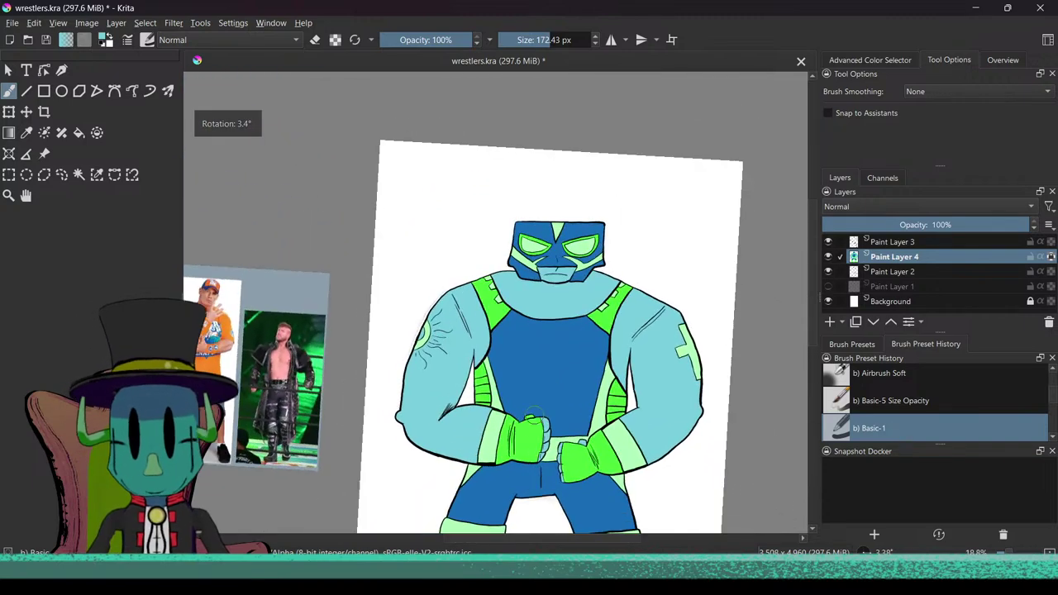
{"action": "left_click", "coordinate": [830, 323]}
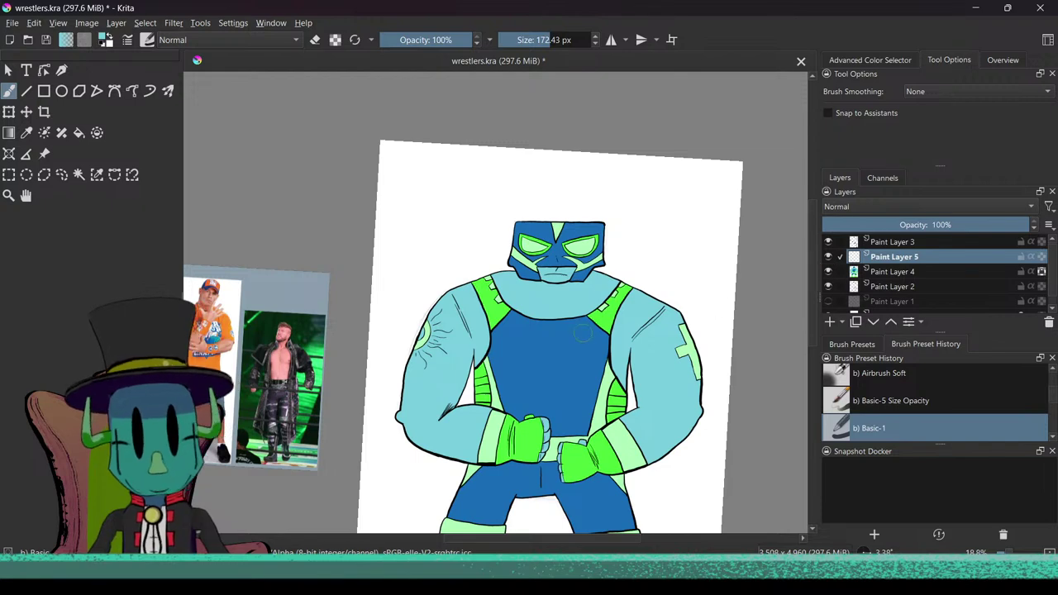
Step: Set the brush's foreground colour to a dark blue-purple for shading around the mask
{"action": "scroll", "coordinate": [576, 330], "scroll_direction": "up", "scroll_amount": 4}
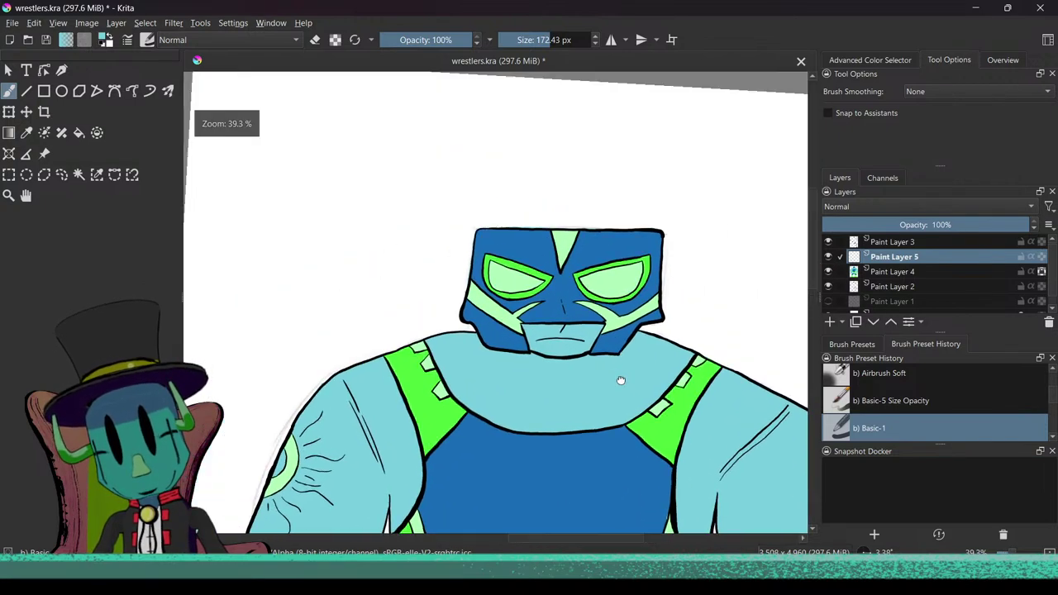
{"action": "scroll", "coordinate": [624, 354], "scroll_direction": "up", "scroll_amount": 4}
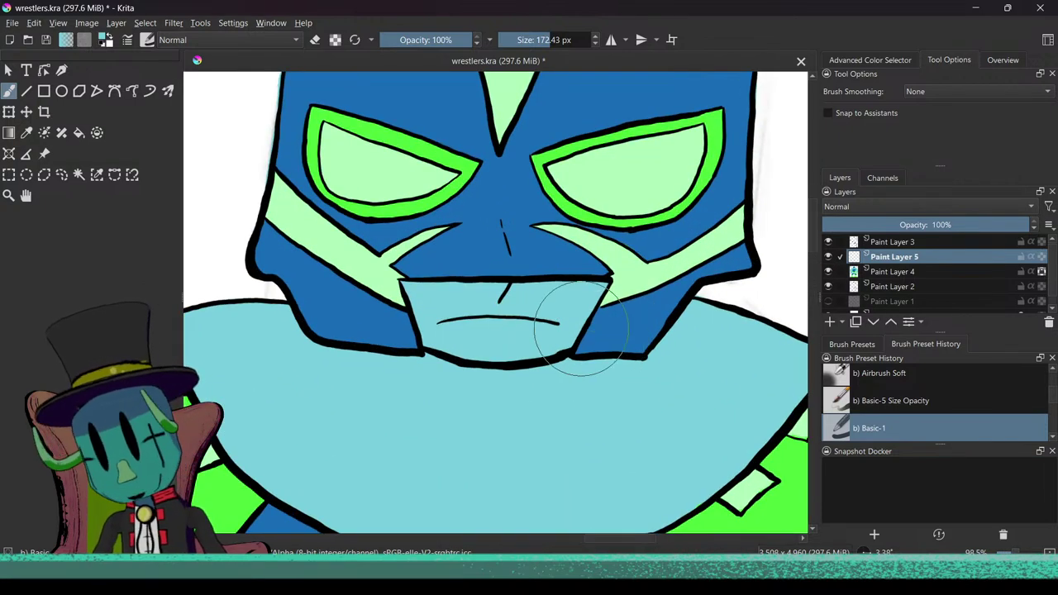
{"action": "left_click", "coordinate": [107, 39]}
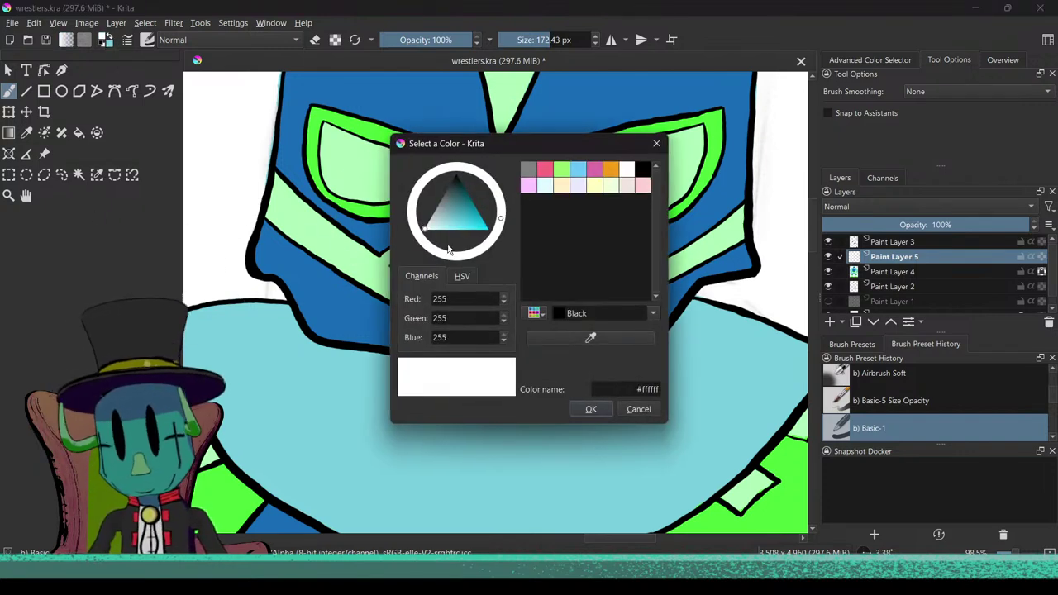
{"action": "left_click", "coordinate": [649, 409]}
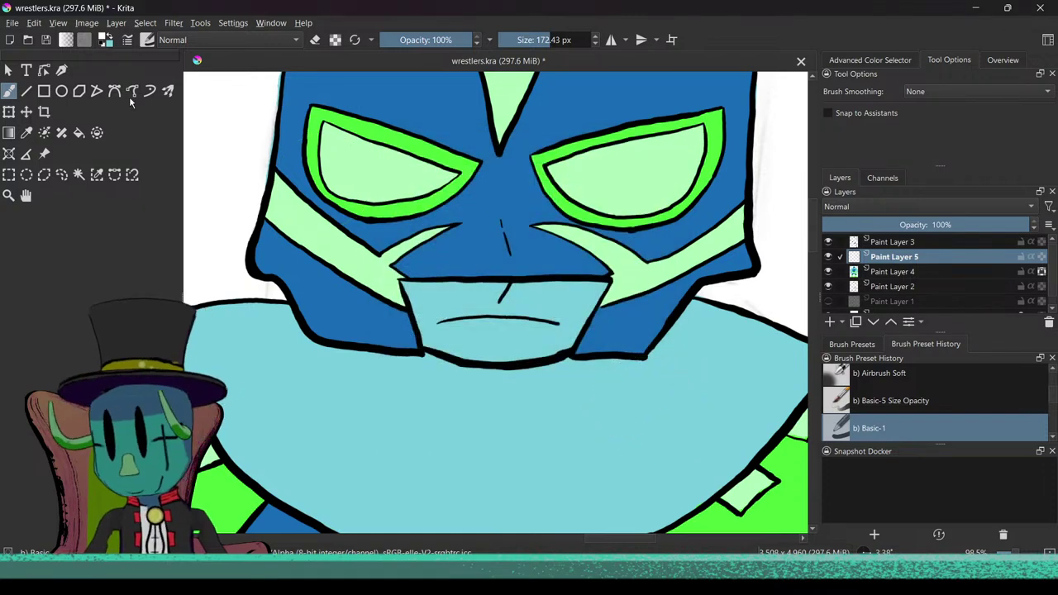
{"action": "left_click", "coordinate": [105, 40]}
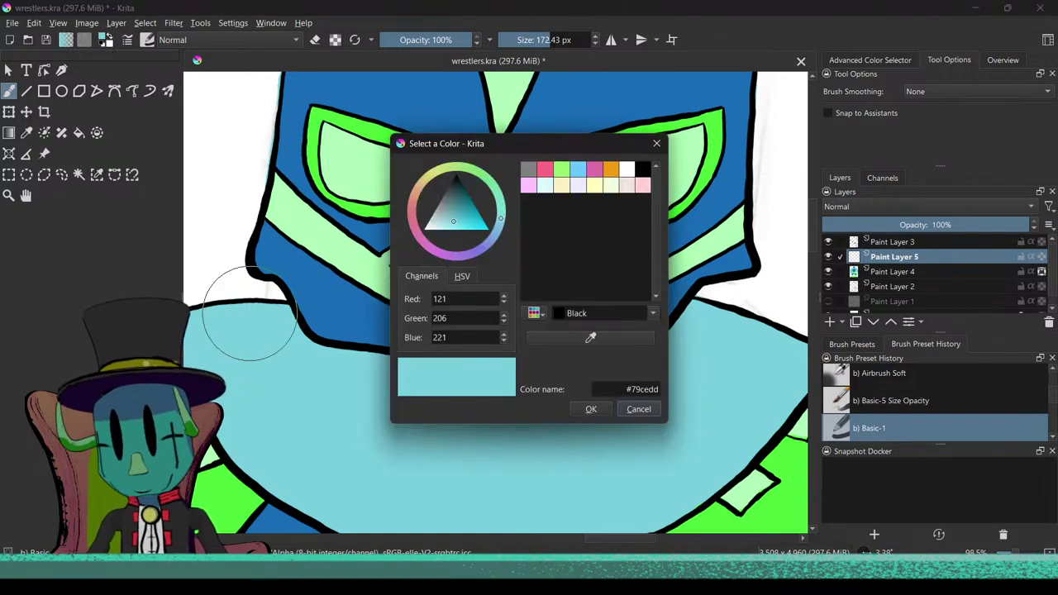
{"action": "left_click", "coordinate": [481, 254]}
{"action": "left_click_drag", "start_coordinate": [466, 223], "coordinate": [459, 209]}
{"action": "left_click", "coordinate": [592, 409]}
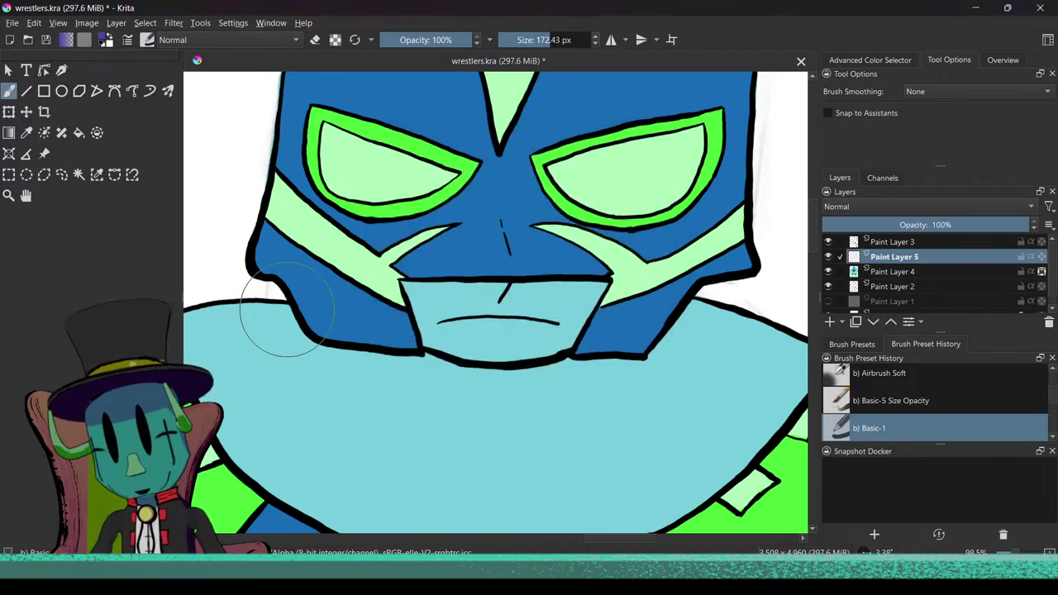
{"action": "mouse_move", "coordinate": [285, 318]}
{"action": "left_mouse_down"}
{"action": "mouse_move", "coordinate": [300, 345]}
{"action": "mouse_move", "coordinate": [289, 323]}
{"action": "left_mouse_up"}
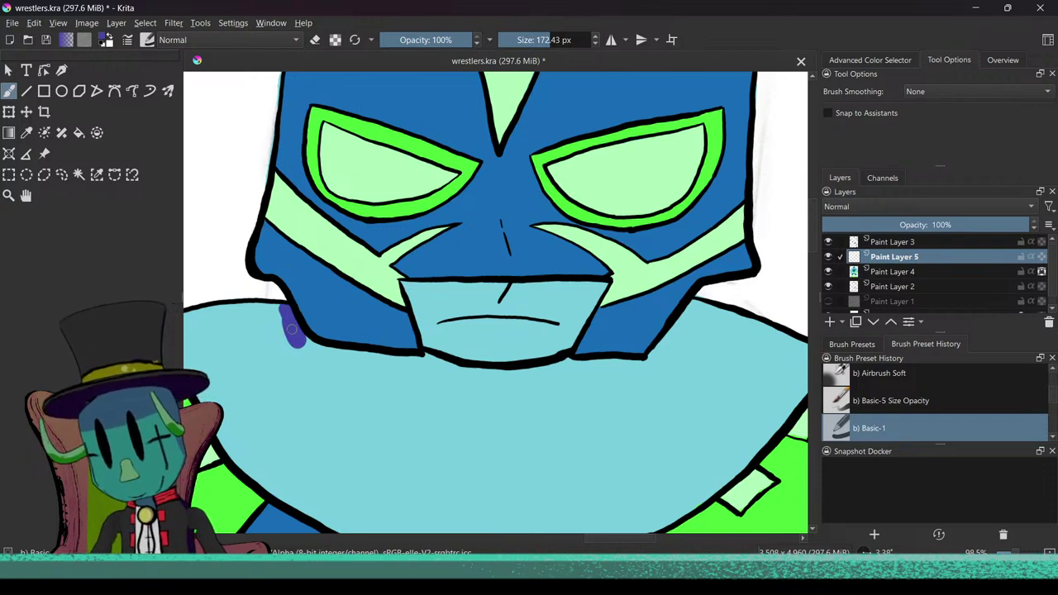
{"action": "key", "text": "ctrl+z"}
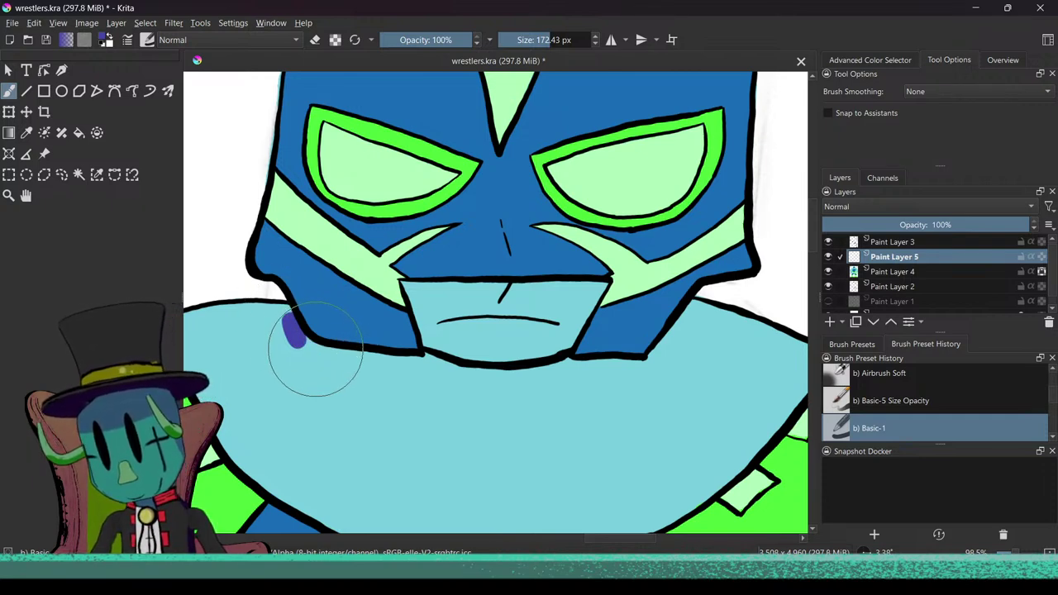
{"action": "key", "text": "ctrl+z"}
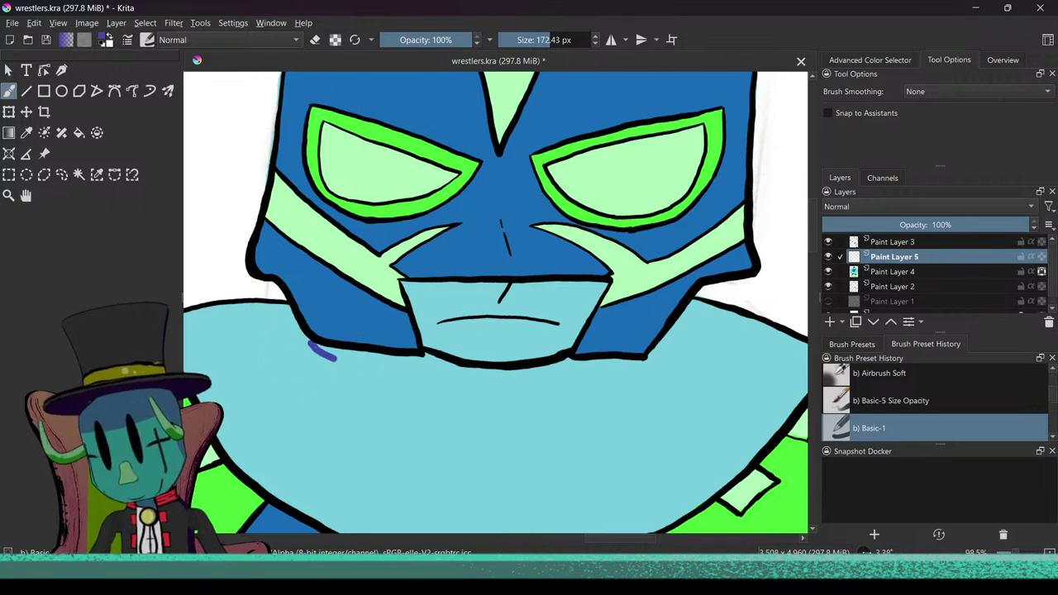
Step: Paint a curved purple shadow on the neck directly below the mask, from one jaw corner across the chin to the other
{"action": "left_click_drag", "start_coordinate": [373, 372], "coordinate": [422, 382]}
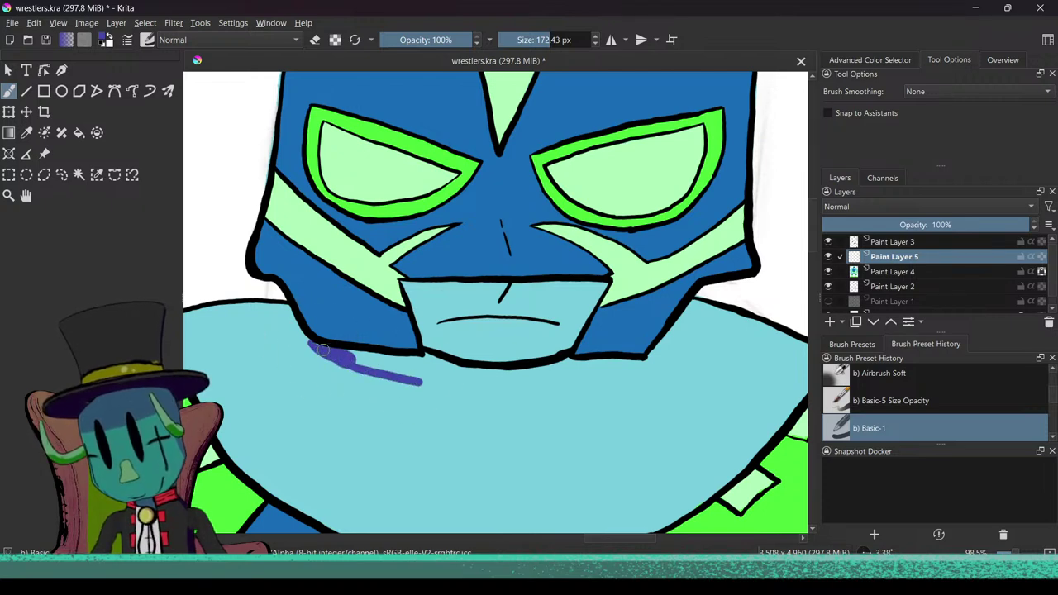
{"action": "mouse_move", "coordinate": [364, 361]}
{"action": "left_mouse_down"}
{"action": "mouse_move", "coordinate": [354, 359]}
{"action": "mouse_move", "coordinate": [428, 370]}
{"action": "left_mouse_up"}
{"action": "left_click_drag", "start_coordinate": [430, 366], "coordinate": [446, 366]}
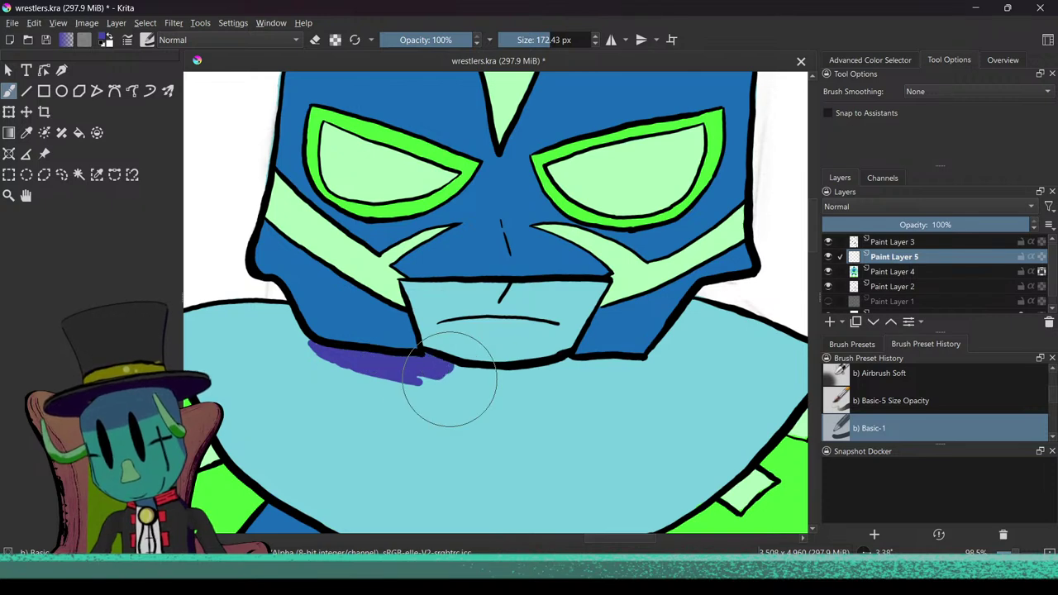
{"action": "mouse_move", "coordinate": [371, 393]}
{"action": "left_mouse_down"}
{"action": "mouse_move", "coordinate": [389, 397]}
{"action": "mouse_move", "coordinate": [329, 394]}
{"action": "left_mouse_up"}
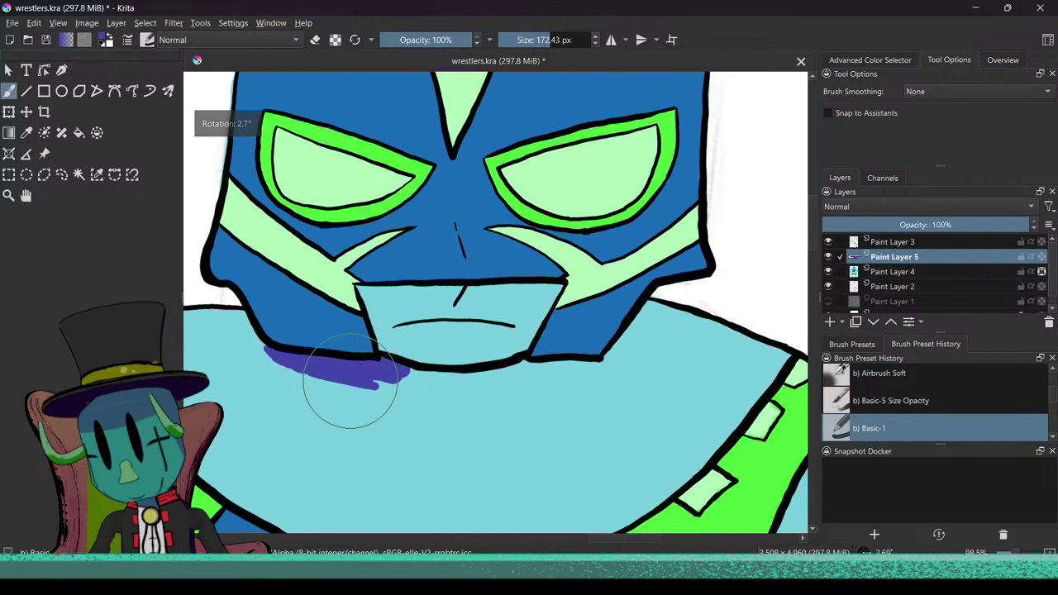
{"action": "mouse_move", "coordinate": [270, 354]}
{"action": "left_mouse_down"}
{"action": "mouse_move", "coordinate": [297, 378]}
{"action": "mouse_move", "coordinate": [413, 394]}
{"action": "mouse_move", "coordinate": [552, 374]}
{"action": "left_mouse_up"}
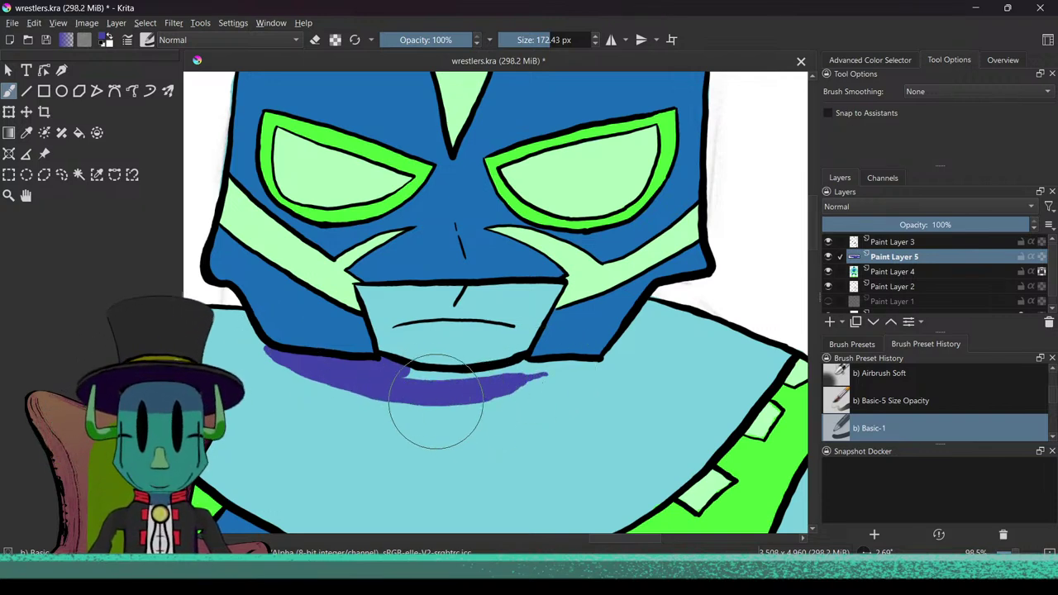
{"action": "mouse_move", "coordinate": [488, 393]}
{"action": "left_mouse_down"}
{"action": "mouse_move", "coordinate": [555, 389]}
{"action": "mouse_move", "coordinate": [590, 372]}
{"action": "left_mouse_up"}
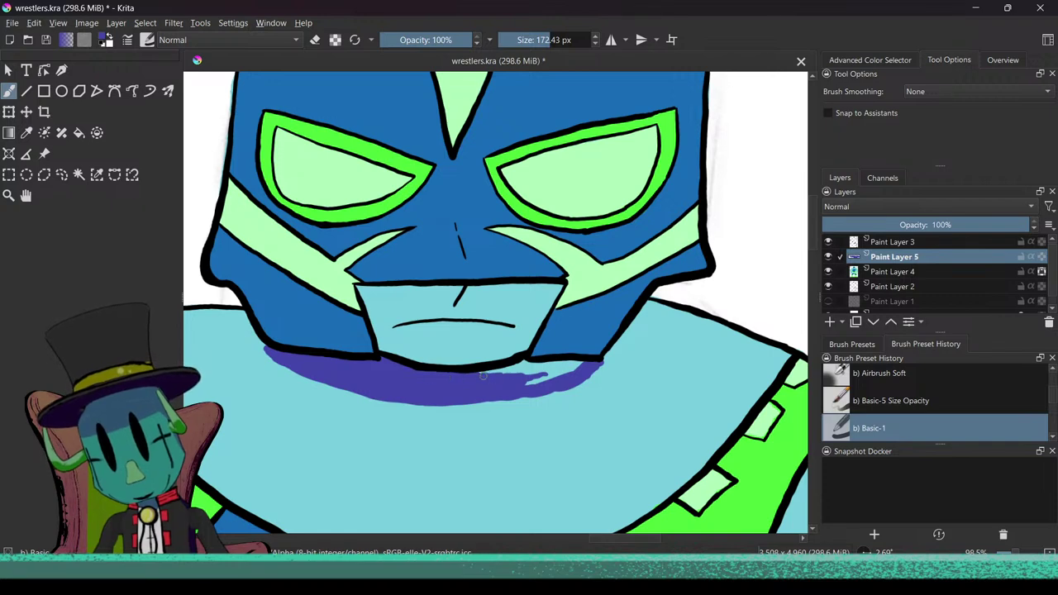
{"action": "mouse_move", "coordinate": [477, 377]}
{"action": "left_mouse_down"}
{"action": "mouse_move", "coordinate": [548, 366]}
{"action": "mouse_move", "coordinate": [522, 370]}
{"action": "mouse_move", "coordinate": [529, 378]}
{"action": "mouse_move", "coordinate": [517, 386]}
{"action": "mouse_move", "coordinate": [573, 369]}
{"action": "left_mouse_up"}
Step: Paint a purple shadow on the blue mask below the nose line, reaching down to the mouth opening's upper edge
{"action": "left_click_drag", "start_coordinate": [452, 384], "coordinate": [441, 461]}
{"action": "left_click_drag", "start_coordinate": [433, 402], "coordinate": [467, 339]}
{"action": "scroll", "coordinate": [467, 339], "scroll_direction": "up", "scroll_amount": 5}
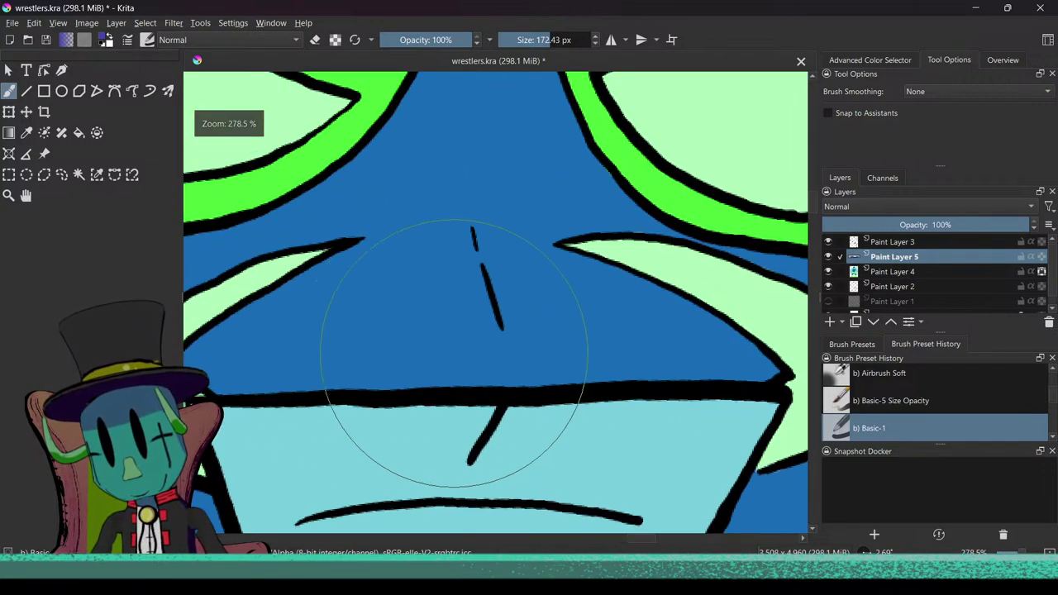
{"action": "left_click_drag", "start_coordinate": [486, 356], "coordinate": [496, 339]}
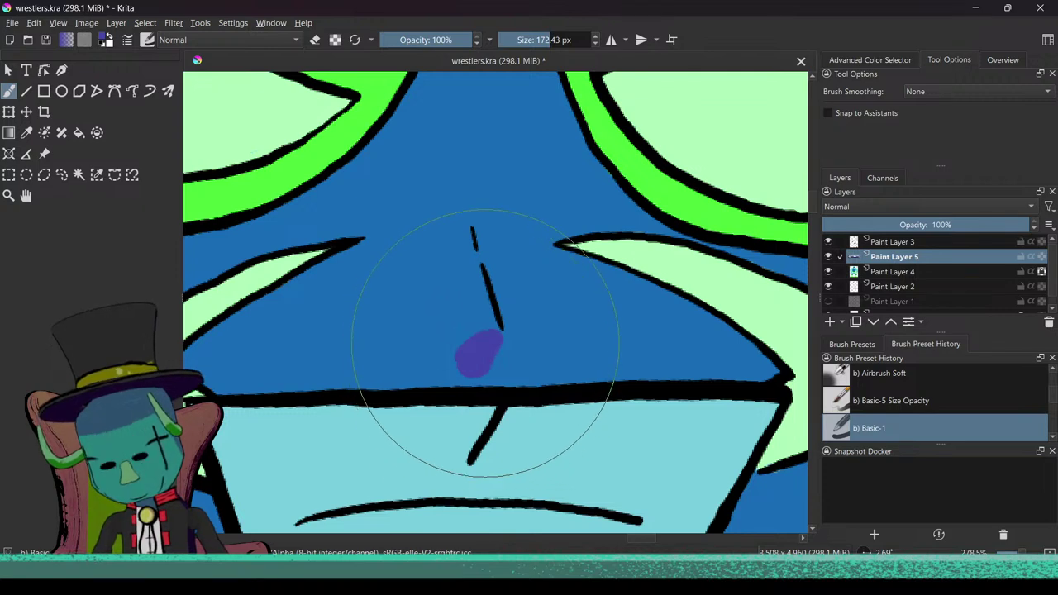
{"action": "mouse_move", "coordinate": [472, 357]}
{"action": "left_mouse_down"}
{"action": "mouse_move", "coordinate": [456, 372]}
{"action": "mouse_move", "coordinate": [489, 338]}
{"action": "mouse_move", "coordinate": [479, 372]}
{"action": "mouse_move", "coordinate": [446, 381]}
{"action": "left_mouse_up"}
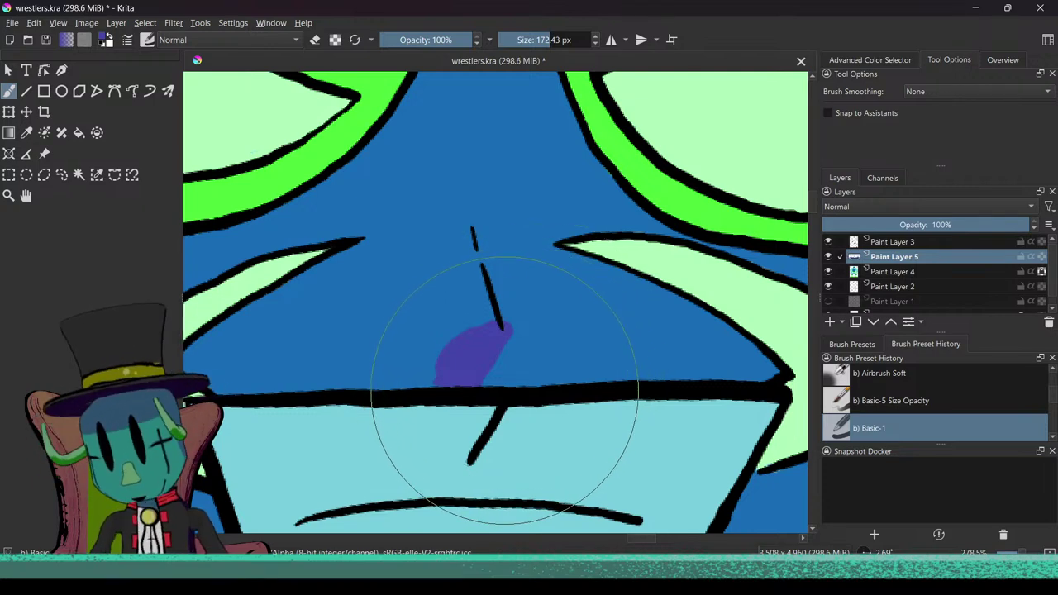
Step: Erase the outer edges of the nose shadow with a 40 px brush, trimming it to a narrow slanted wedge
{"action": "key", "text": "e"}
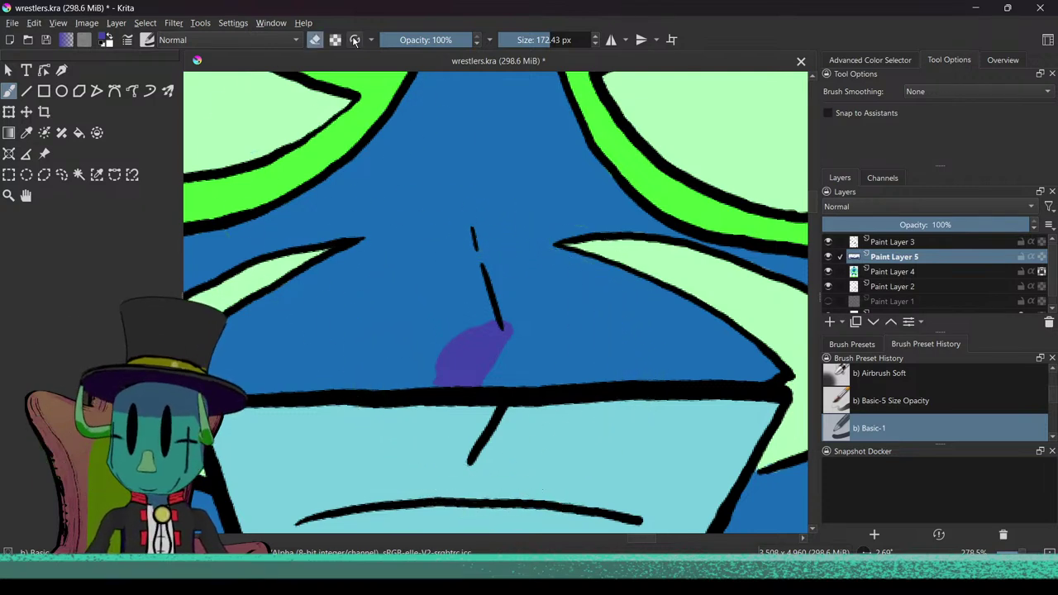
{"action": "key", "text": "e"}
{"action": "left_click_drag", "start_coordinate": [522, 314], "coordinate": [517, 342]}
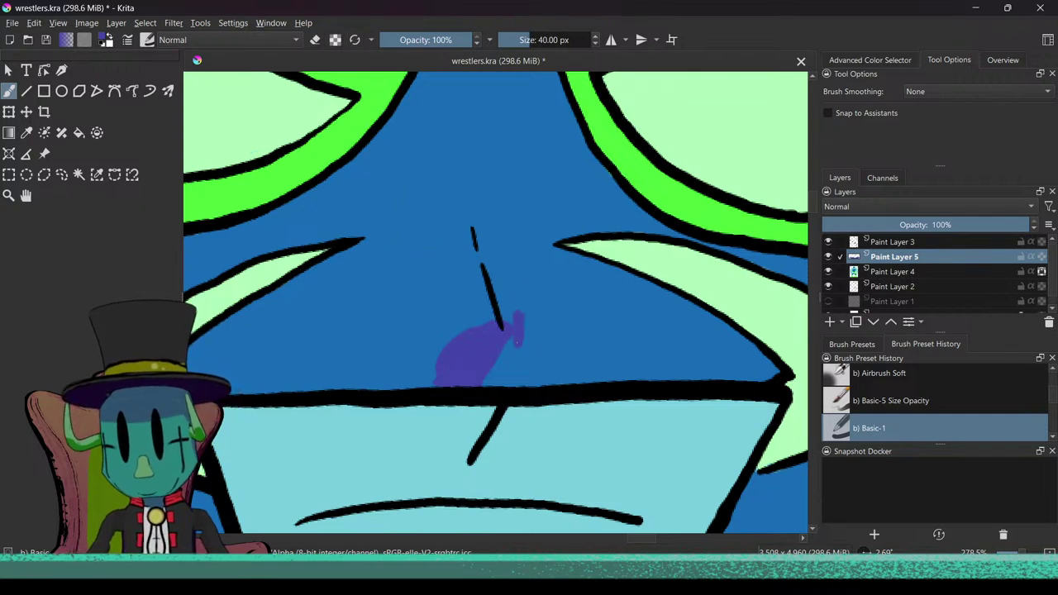
{"action": "key", "text": "e"}
{"action": "left_click_drag", "start_coordinate": [517, 335], "coordinate": [520, 307]}
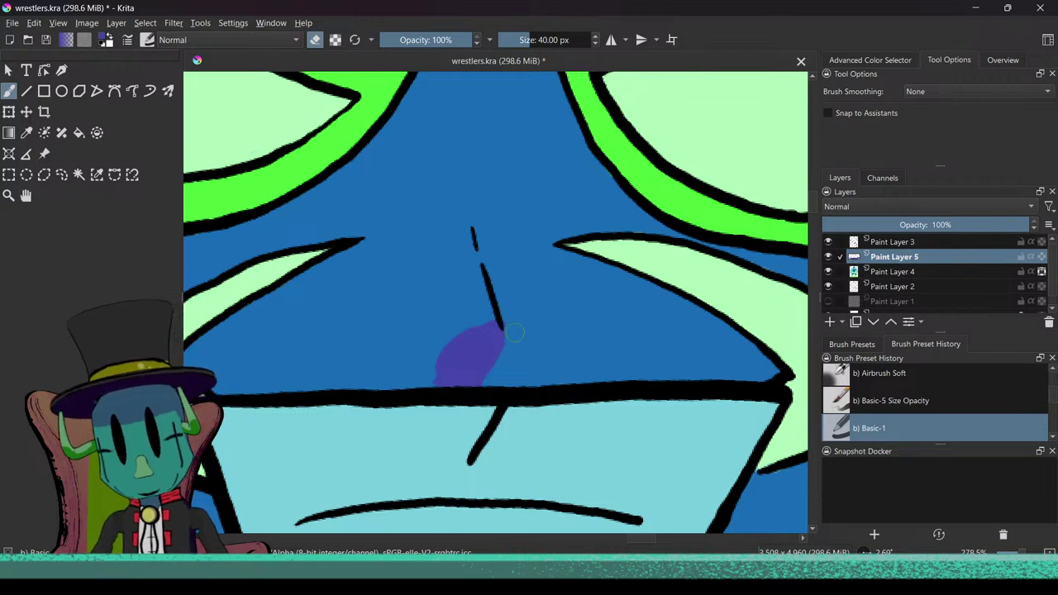
{"action": "mouse_move", "coordinate": [477, 322]}
{"action": "left_mouse_down"}
{"action": "mouse_move", "coordinate": [424, 374]}
{"action": "mouse_move", "coordinate": [438, 370]}
{"action": "left_mouse_up"}
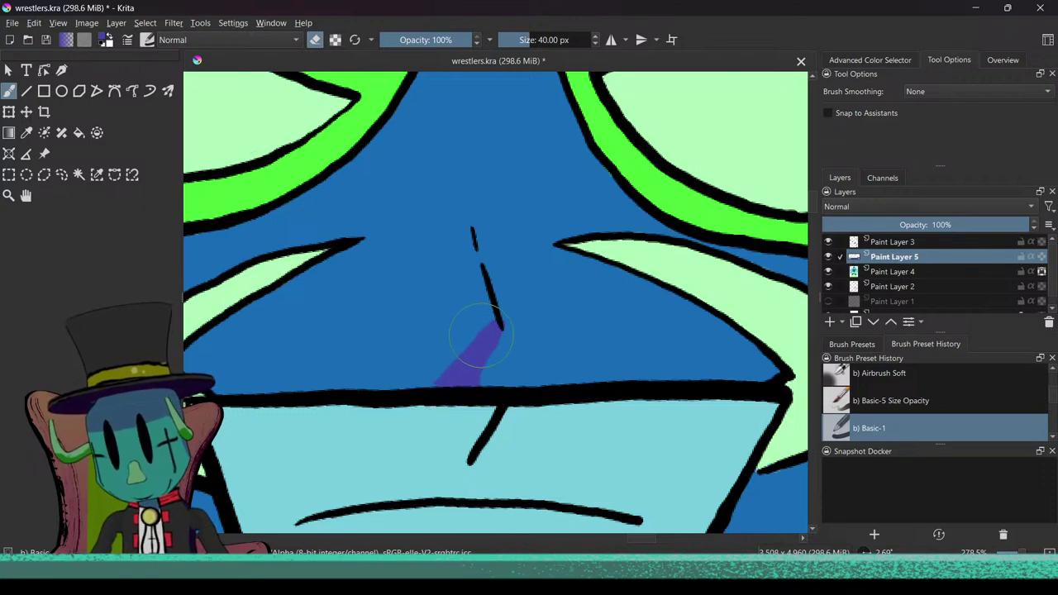
{"action": "scroll", "coordinate": [492, 307], "scroll_direction": "down", "scroll_amount": 10}
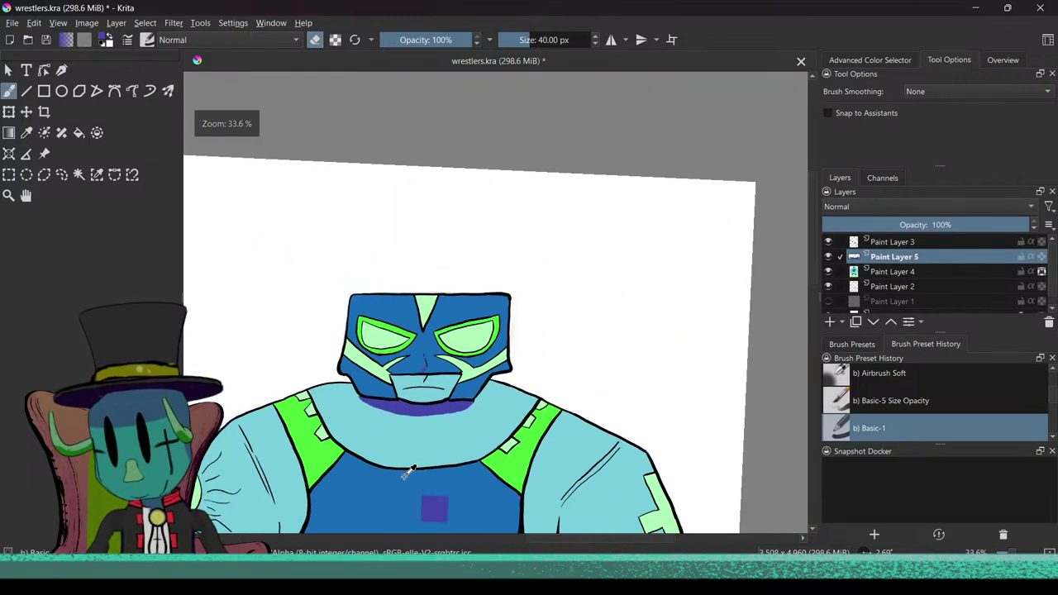
{"action": "scroll", "coordinate": [446, 393], "scroll_direction": "up", "scroll_amount": 10}
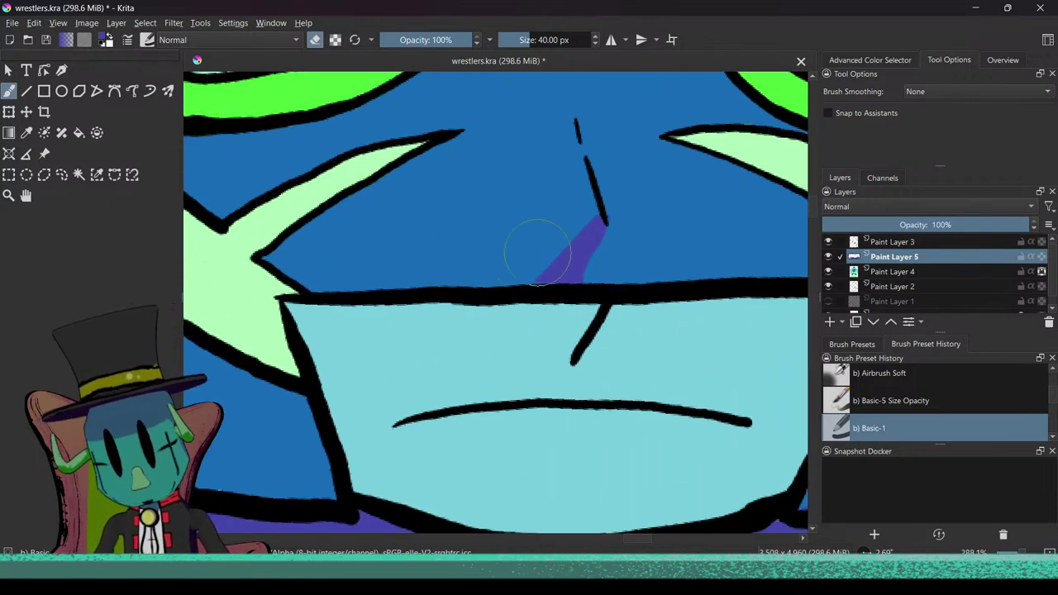
Step: Widen the nose shadow with purple and extend it into the mouth opening beside the short nose stroke
{"action": "key", "text": "e"}
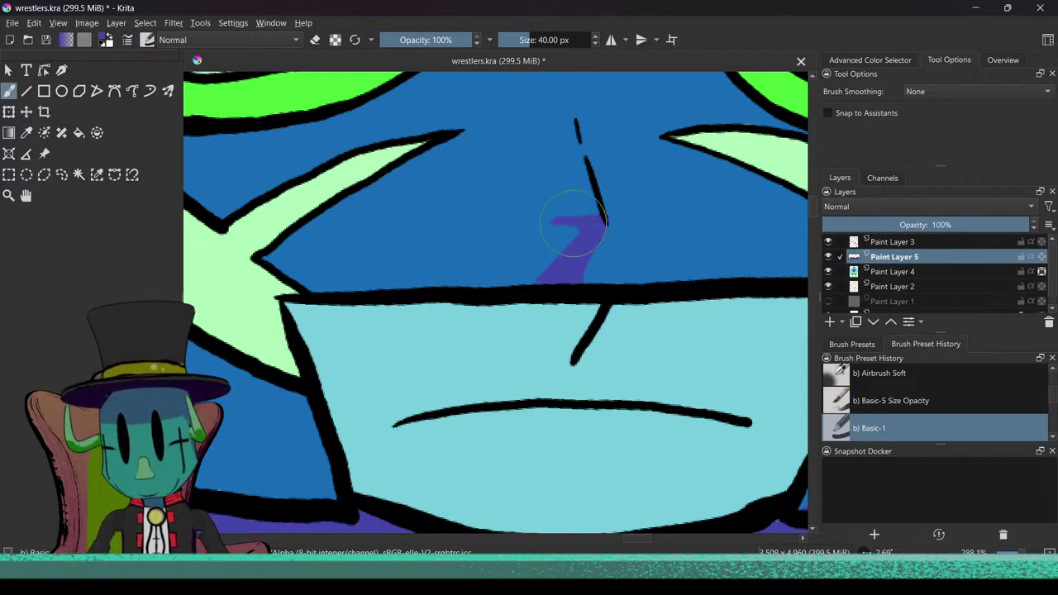
{"action": "mouse_move", "coordinate": [550, 225]}
{"action": "left_mouse_down"}
{"action": "mouse_move", "coordinate": [511, 287]}
{"action": "mouse_move", "coordinate": [553, 231]}
{"action": "mouse_move", "coordinate": [532, 272]}
{"action": "mouse_move", "coordinate": [589, 223]}
{"action": "left_mouse_up"}
{"action": "left_click_drag", "start_coordinate": [545, 290], "coordinate": [528, 384]}
{"action": "scroll", "coordinate": [528, 385], "scroll_direction": "down", "scroll_amount": 5}
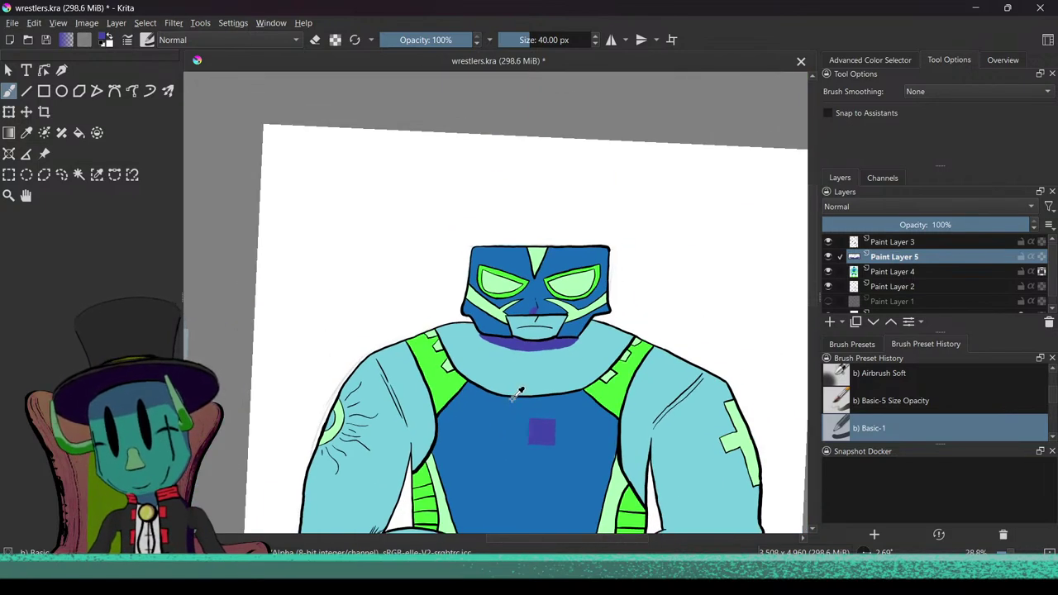
{"action": "scroll", "coordinate": [517, 394], "scroll_direction": "up", "scroll_amount": 7}
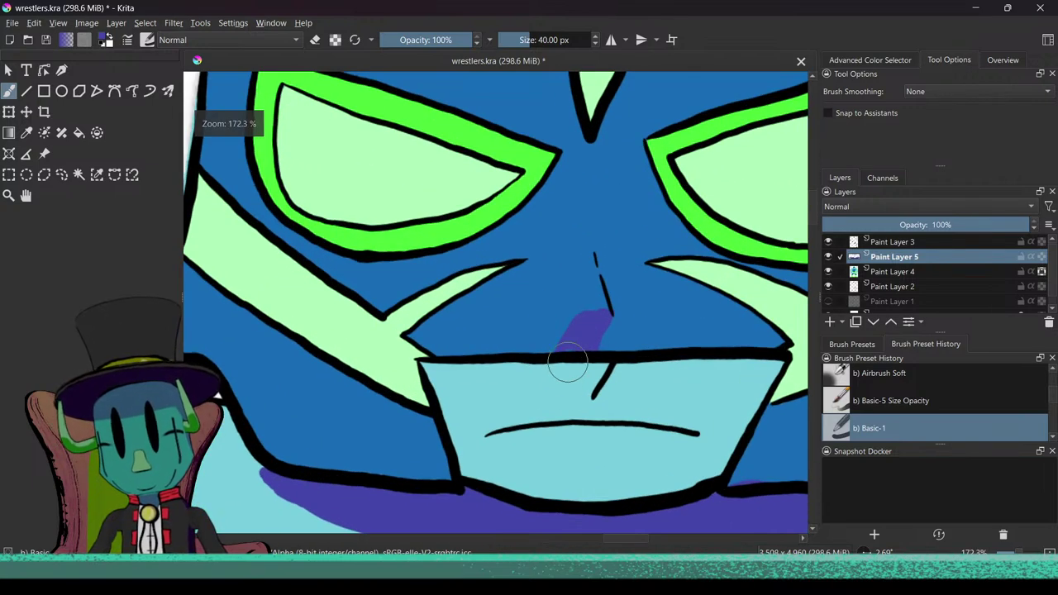
{"action": "mouse_move", "coordinate": [567, 364]}
{"action": "left_mouse_down"}
{"action": "mouse_move", "coordinate": [557, 387]}
{"action": "mouse_move", "coordinate": [565, 356]}
{"action": "mouse_move", "coordinate": [596, 354]}
{"action": "left_mouse_up"}
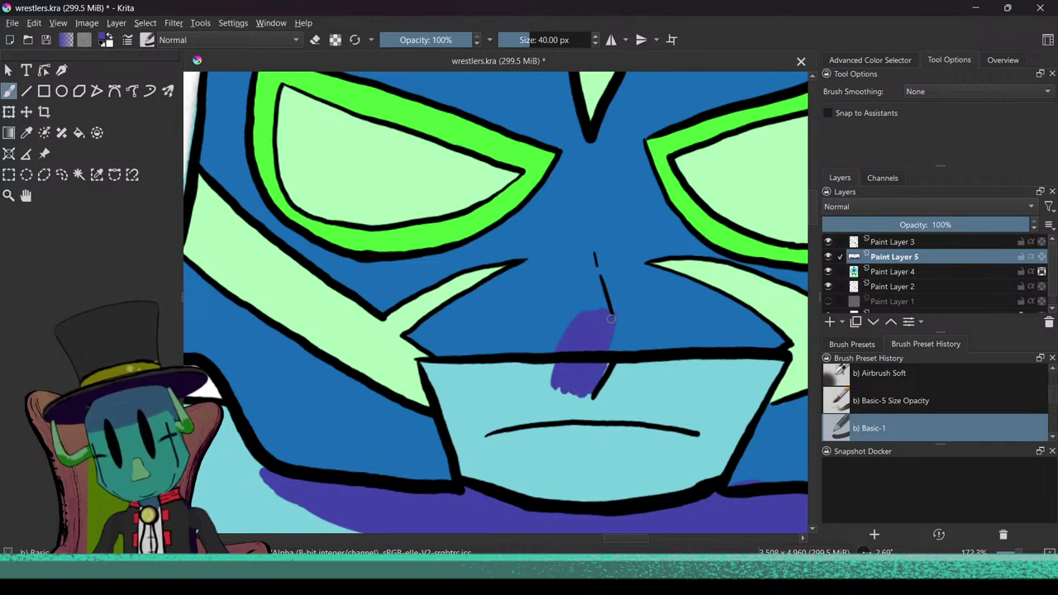
{"action": "left_click_drag", "start_coordinate": [610, 341], "coordinate": [602, 371]}
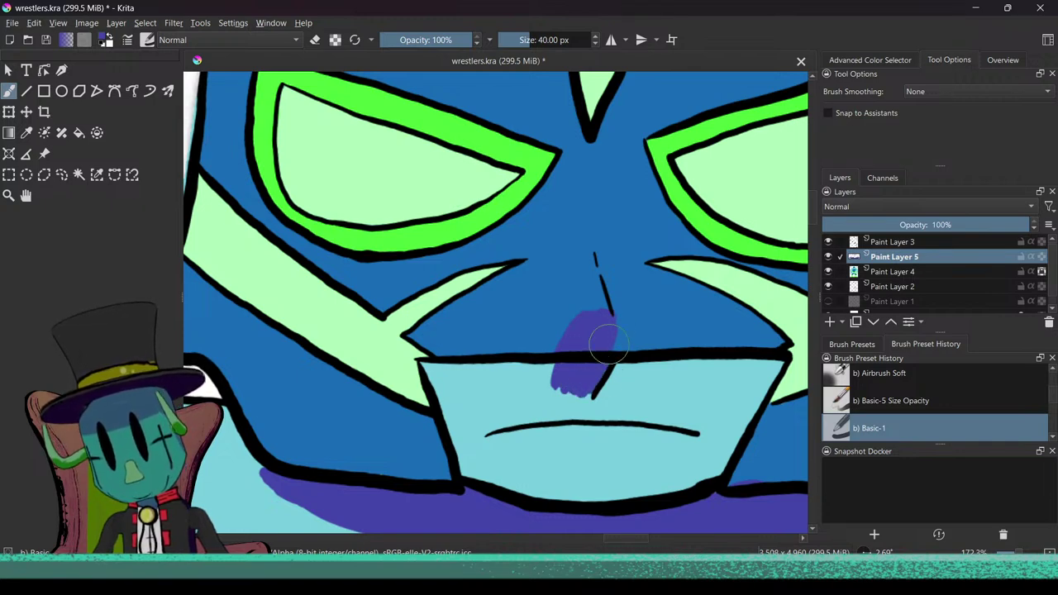
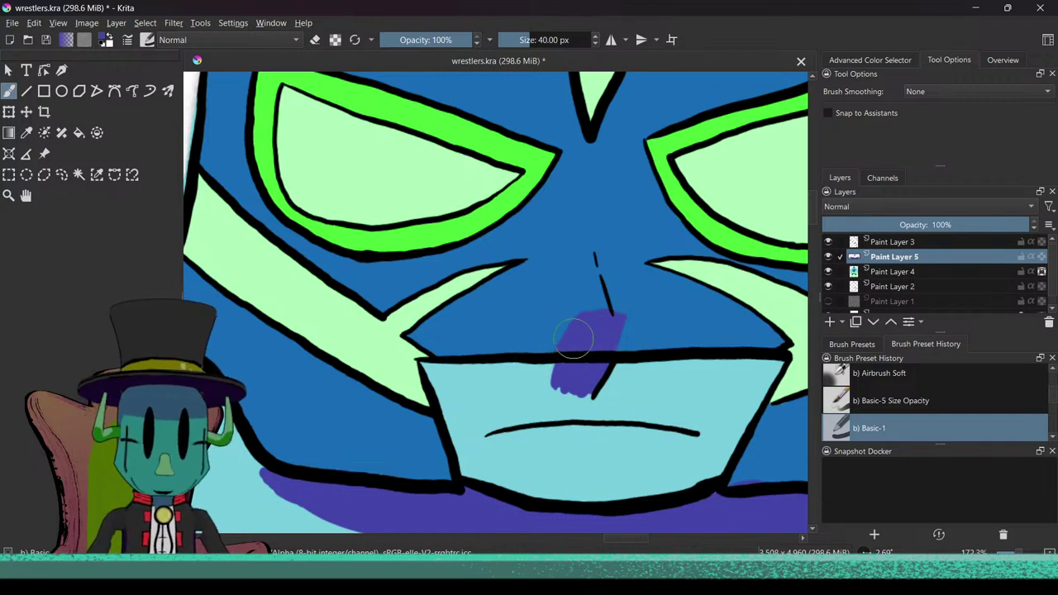
Step: Smooth the nose shadow's outline and fill its lower end across to the short nose stroke in the mouth opening
{"action": "mouse_move", "coordinate": [592, 322]}
{"action": "left_mouse_down"}
{"action": "mouse_move", "coordinate": [553, 406]}
{"action": "mouse_move", "coordinate": [539, 269]}
{"action": "left_mouse_up"}
{"action": "left_click_drag", "start_coordinate": [538, 268], "coordinate": [512, 409]}
{"action": "left_click_drag", "start_coordinate": [512, 409], "coordinate": [577, 263]}
{"action": "left_click_drag", "start_coordinate": [633, 223], "coordinate": [525, 424]}
{"action": "left_click_drag", "start_coordinate": [556, 286], "coordinate": [652, 293]}
{"action": "left_click_drag", "start_coordinate": [559, 211], "coordinate": [541, 263]}
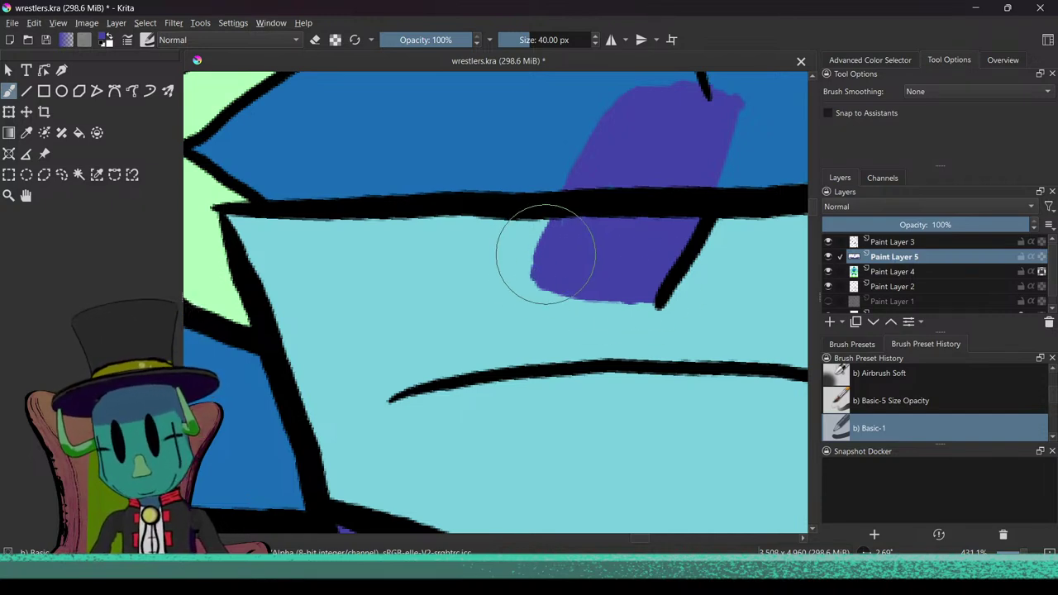
Step: Examine the mask, neck, chest and the image-right armpit for the next areas to shade
{"action": "scroll", "coordinate": [551, 255], "scroll_direction": "down", "scroll_amount": 10}
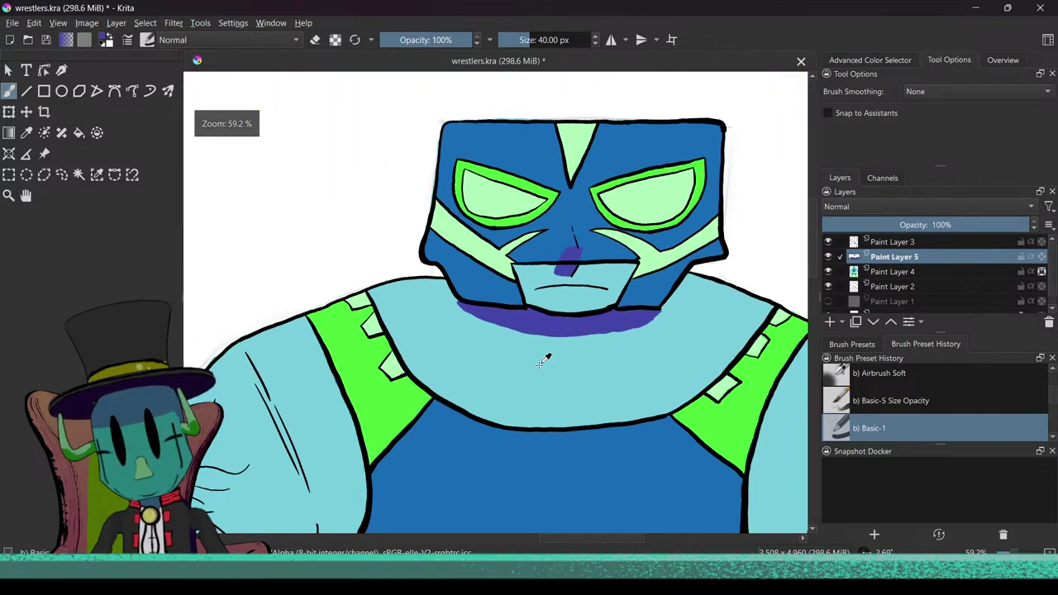
{"action": "scroll", "coordinate": [533, 352], "scroll_direction": "down", "scroll_amount": 4}
{"action": "scroll", "coordinate": [557, 389], "scroll_direction": "up", "scroll_amount": 2}
{"action": "left_click_drag", "start_coordinate": [553, 380], "coordinate": [548, 291]}
{"action": "left_click_drag", "start_coordinate": [594, 377], "coordinate": [628, 357]}
{"action": "scroll", "coordinate": [629, 356], "scroll_direction": "up", "scroll_amount": 4}
{"action": "scroll", "coordinate": [620, 337], "scroll_direction": "up", "scroll_amount": 3}
{"action": "scroll", "coordinate": [586, 401], "scroll_direction": "down", "scroll_amount": 5}
{"action": "left_click_drag", "start_coordinate": [575, 372], "coordinate": [631, 498]}
{"action": "scroll", "coordinate": [650, 461], "scroll_direction": "up", "scroll_amount": 3}
{"action": "scroll", "coordinate": [662, 413], "scroll_direction": "down", "scroll_amount": 3}
{"action": "scroll", "coordinate": [667, 373], "scroll_direction": "up", "scroll_amount": 3}
{"action": "left_click_drag", "start_coordinate": [666, 373], "coordinate": [685, 487]}
{"action": "scroll", "coordinate": [685, 488], "scroll_direction": "up", "scroll_amount": 2}
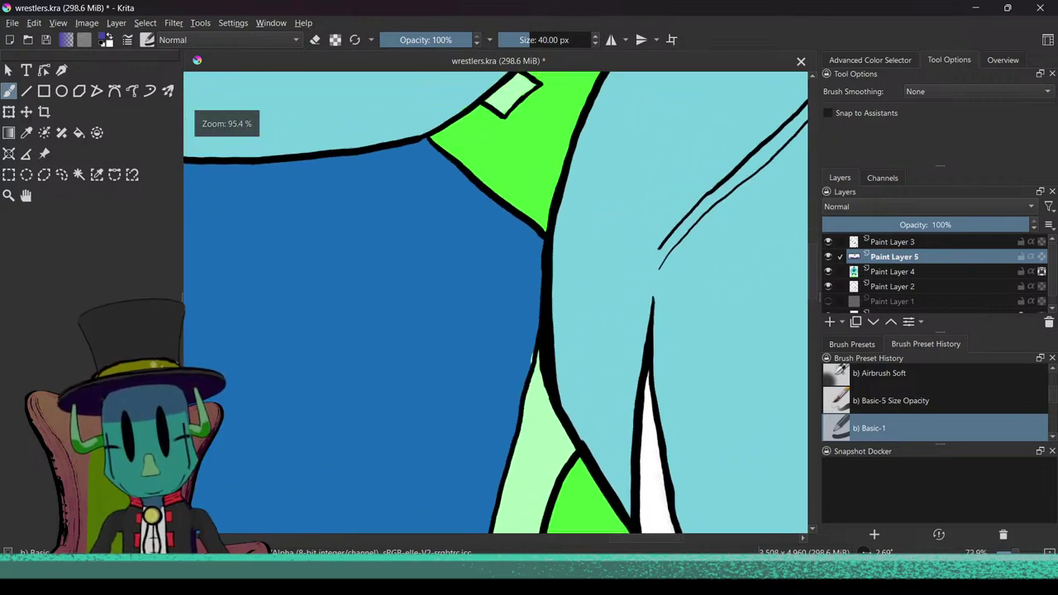
{"action": "scroll", "coordinate": [629, 420], "scroll_direction": "down", "scroll_amount": 6}
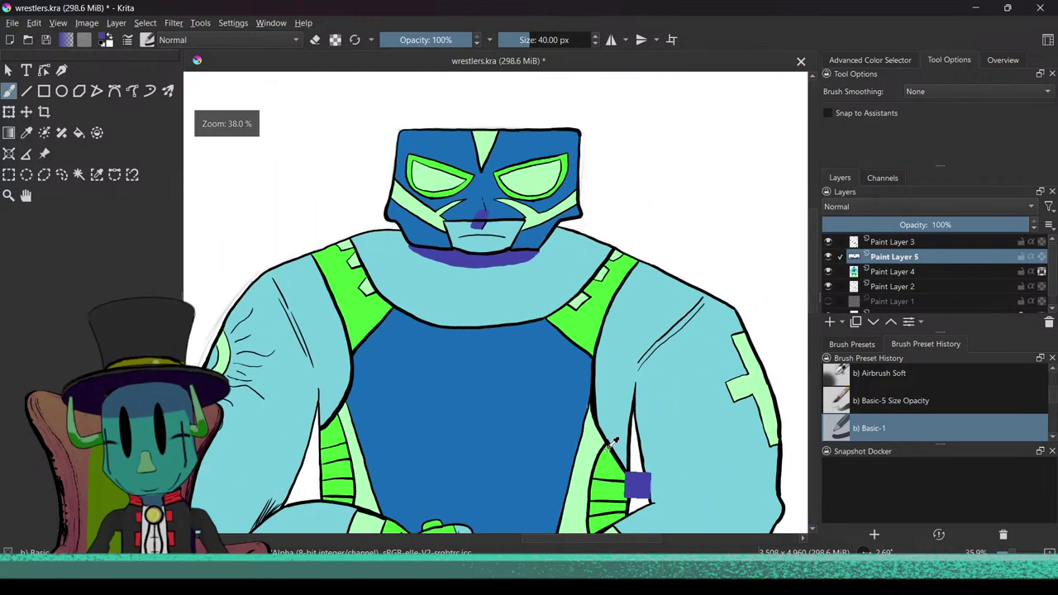
Step: Paint a purple shadow band across the top of the image-right boot, directly beneath its pale green cuff
{"action": "scroll", "coordinate": [612, 451], "scroll_direction": "down", "scroll_amount": 6}
{"action": "left_click_drag", "start_coordinate": [638, 471], "coordinate": [634, 382]}
{"action": "scroll", "coordinate": [635, 382], "scroll_direction": "up", "scroll_amount": 3}
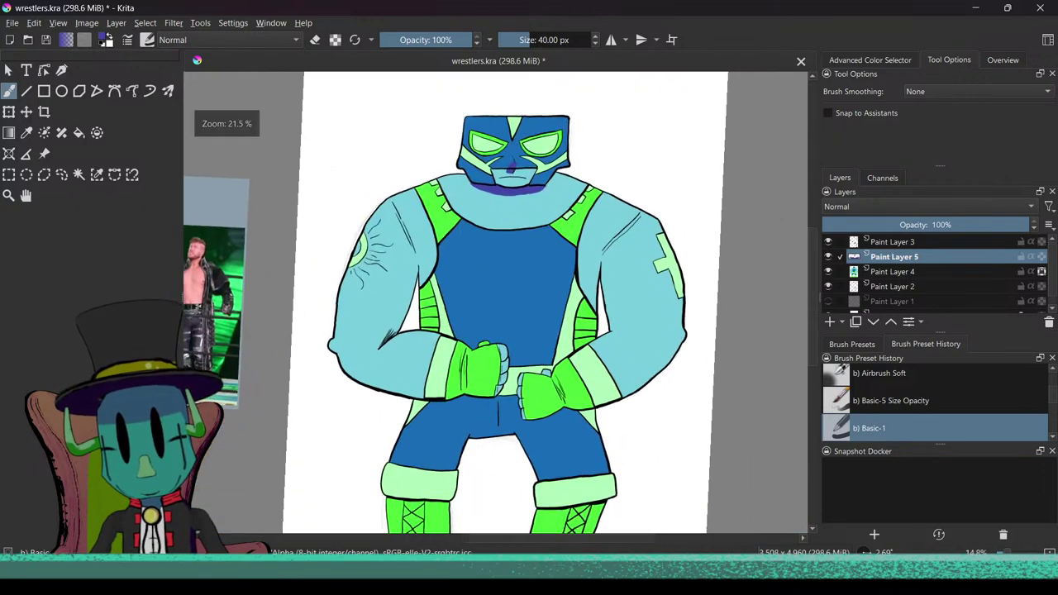
{"action": "left_click_drag", "start_coordinate": [617, 462], "coordinate": [601, 323]}
{"action": "scroll", "coordinate": [607, 322], "scroll_direction": "up", "scroll_amount": 6}
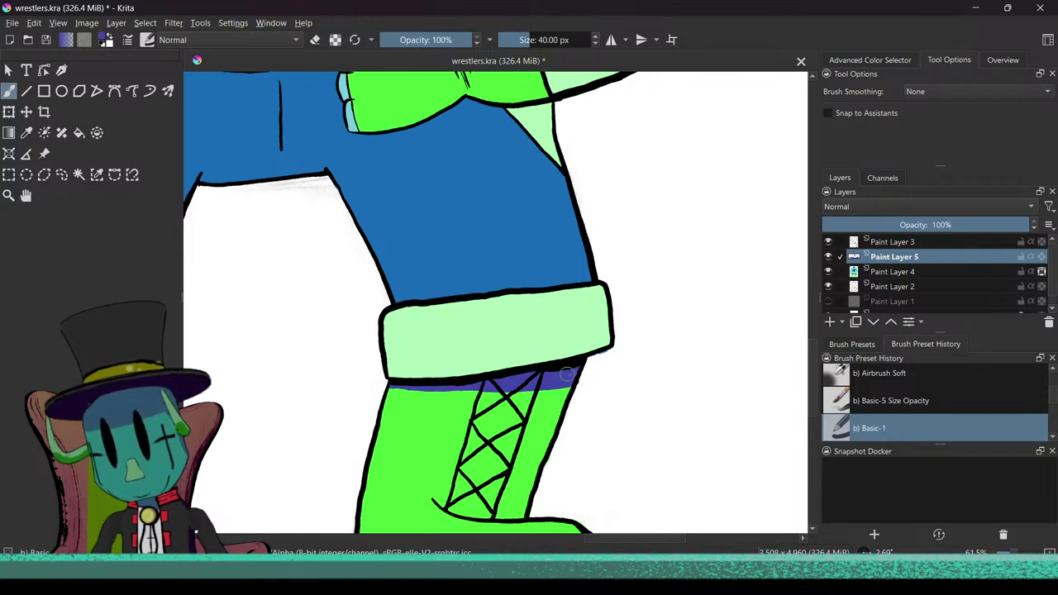
Step: Set the blending mode of Paint Layer 5 to Multiply
{"action": "left_click", "coordinate": [851, 208]}
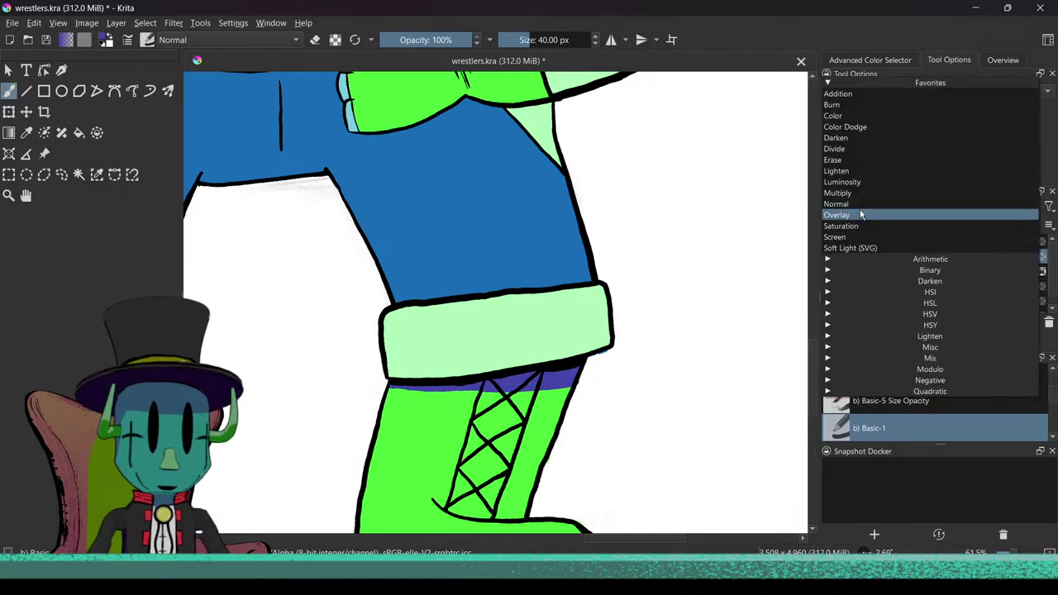
{"action": "left_click", "coordinate": [854, 195]}
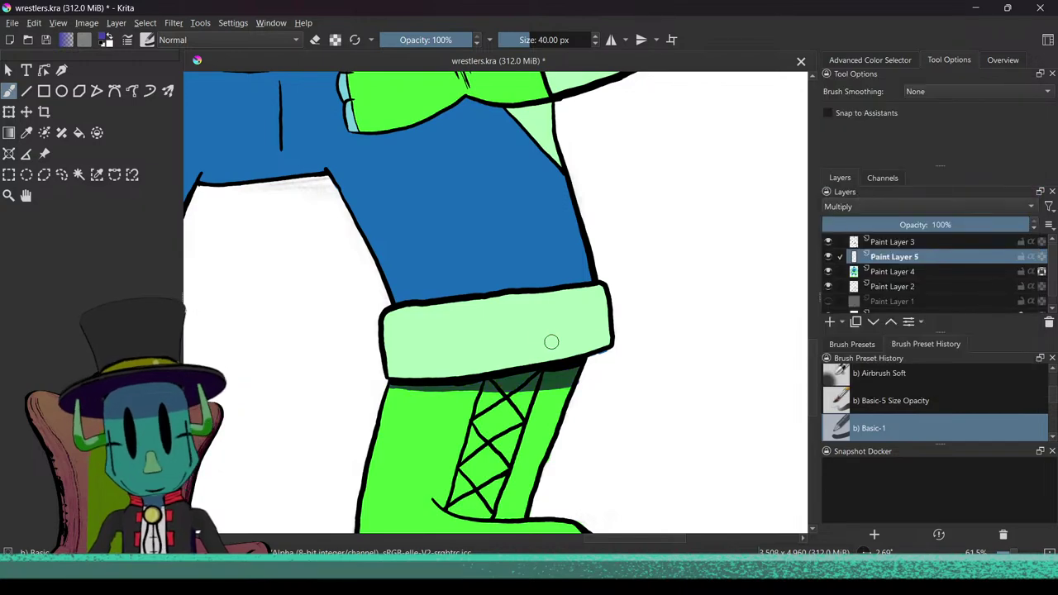
{"action": "left_click_drag", "start_coordinate": [550, 340], "coordinate": [541, 315]}
{"action": "left_click_drag", "start_coordinate": [509, 383], "coordinate": [556, 274]}
{"action": "left_click_drag", "start_coordinate": [555, 274], "coordinate": [437, 347]}
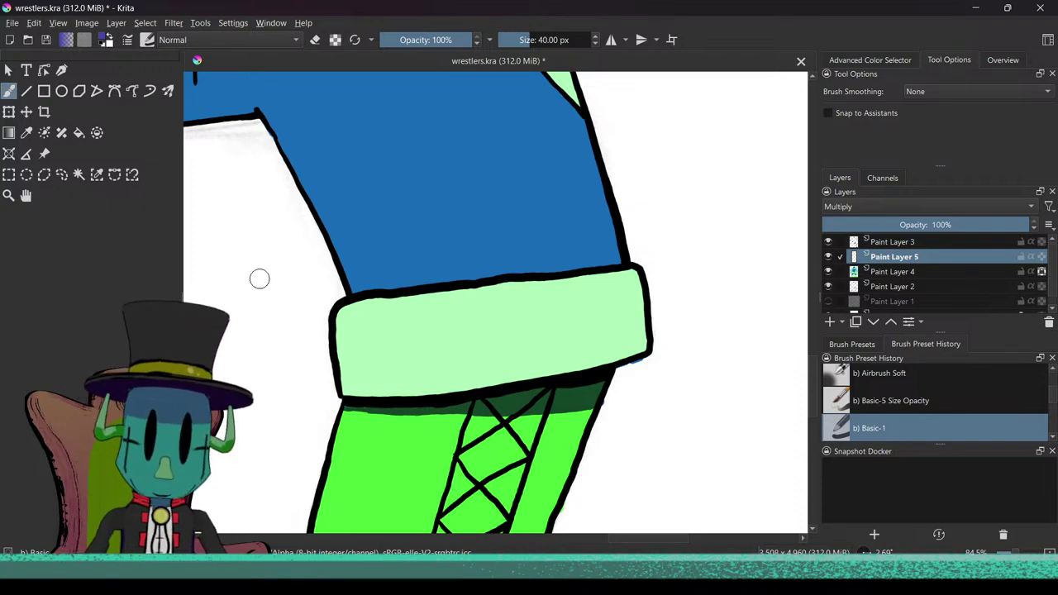
Step: Try a teal-green shadow colour with a test stroke beneath the image-right boot cuff, and undo the stroke
{"action": "left_click", "coordinate": [917, 207]}
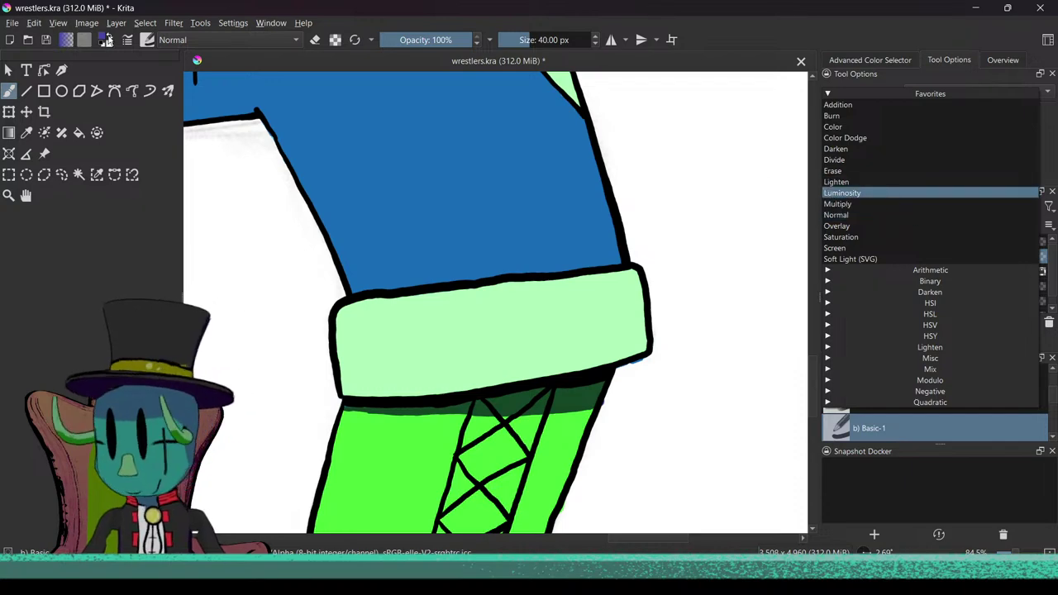
{"action": "left_click", "coordinate": [107, 40]}
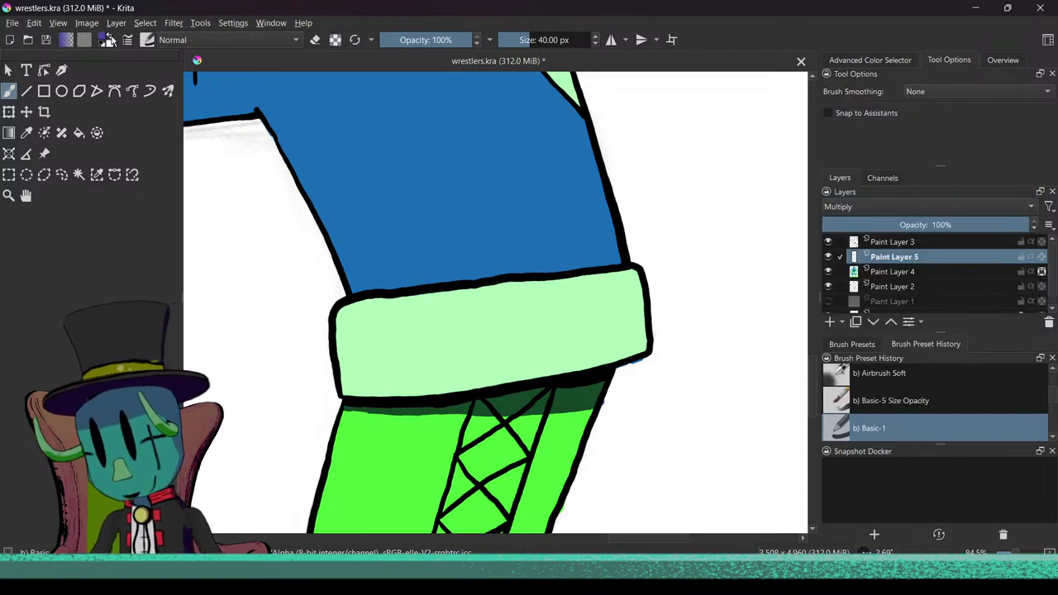
{"action": "left_click", "coordinate": [107, 40]}
{"action": "mouse_move", "coordinate": [476, 222]}
{"action": "left_mouse_down"}
{"action": "mouse_move", "coordinate": [459, 204]}
{"action": "mouse_move", "coordinate": [496, 191]}
{"action": "mouse_move", "coordinate": [503, 209]}
{"action": "left_mouse_up"}
{"action": "left_click", "coordinate": [591, 409]}
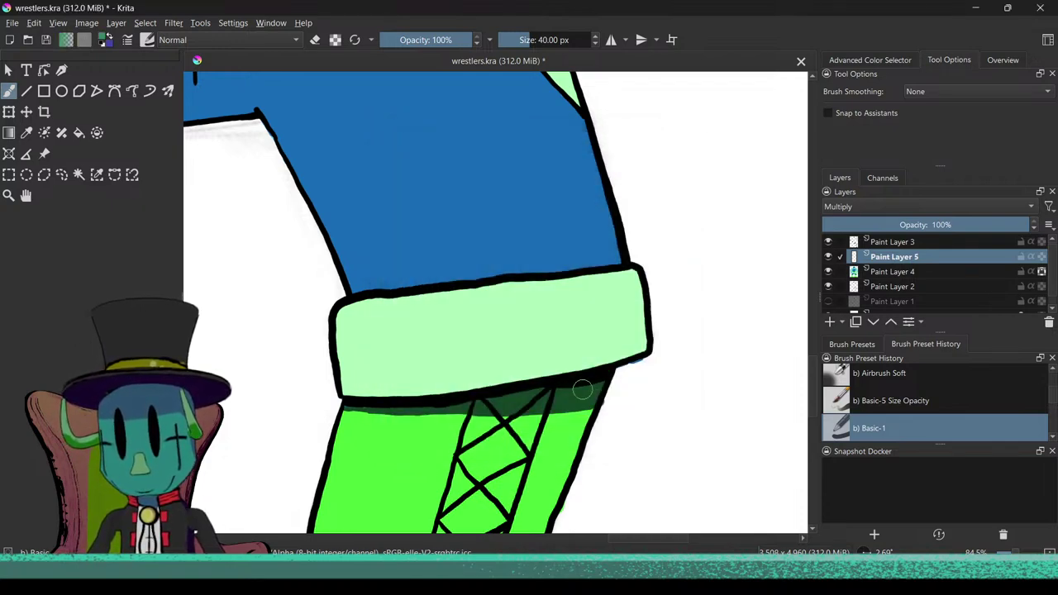
{"action": "left_click_drag", "start_coordinate": [345, 401], "coordinate": [414, 411]}
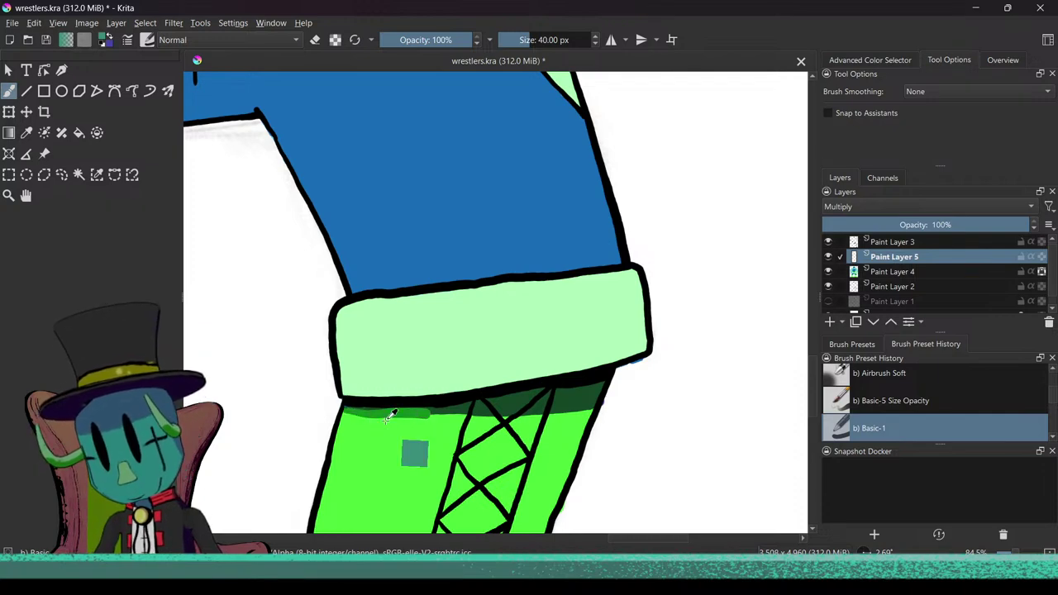
{"action": "key", "text": "ctrl+z"}
Step: Return to the purple brush colour and change it to a slightly redder purple for the shadows
{"action": "left_click", "coordinate": [110, 42]}
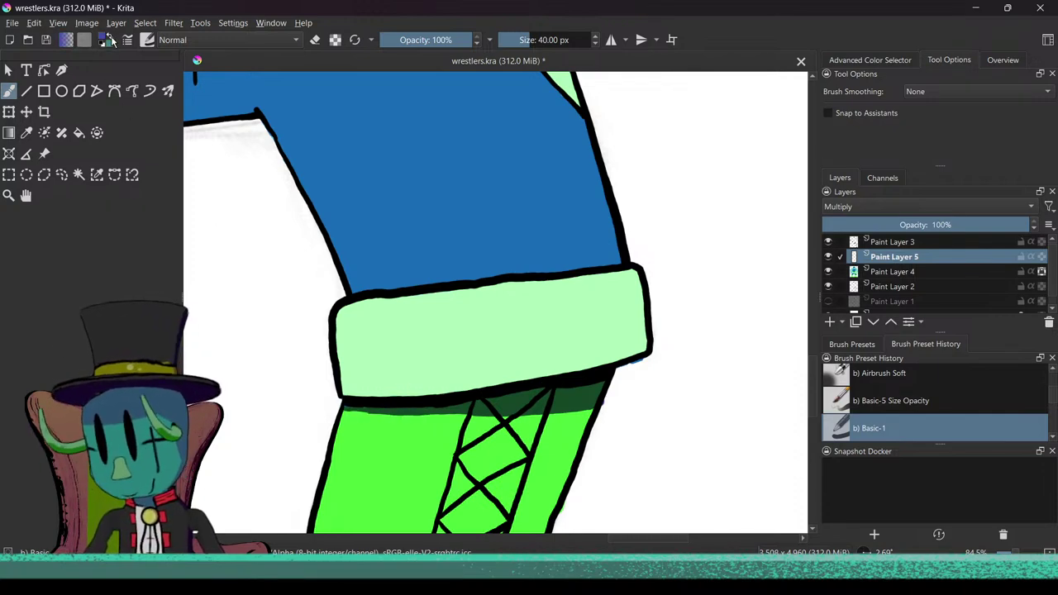
{"action": "left_click", "coordinate": [108, 41]}
{"action": "left_click_drag", "start_coordinate": [495, 222], "coordinate": [456, 258]}
{"action": "left_click", "coordinate": [589, 409]}
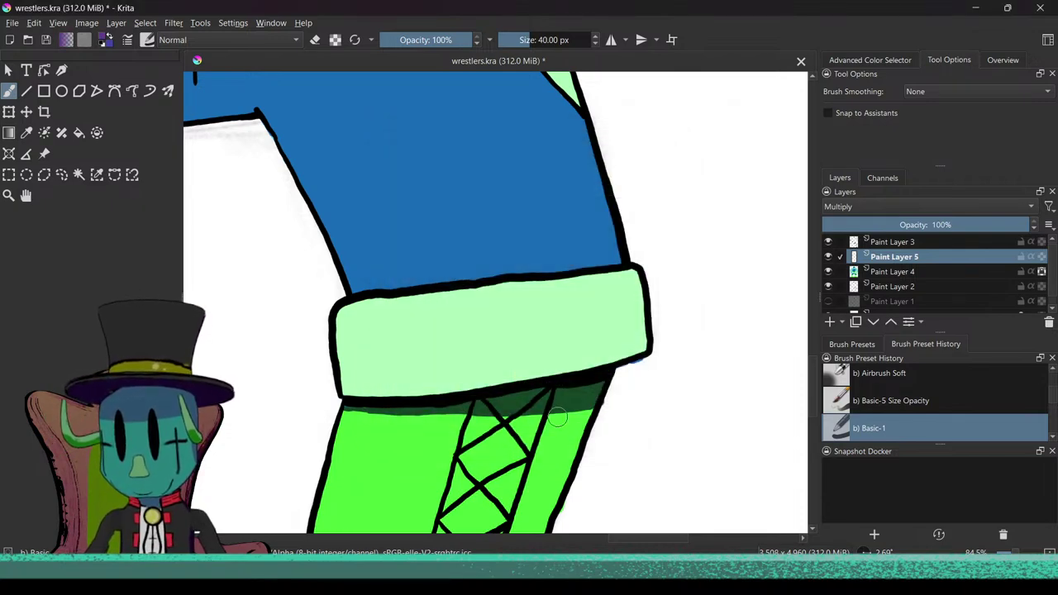
Step: Paint a purple shadow band across the top of the image-left boot, directly beneath its pale green cuff
{"action": "scroll", "coordinate": [538, 413], "scroll_direction": "down", "scroll_amount": 8}
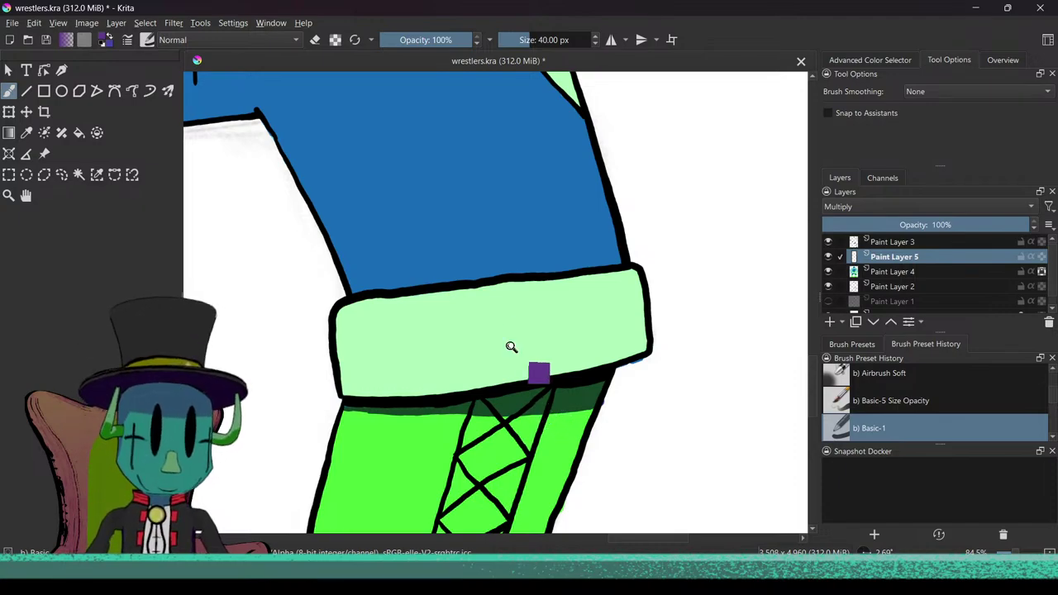
{"action": "scroll", "coordinate": [571, 427], "scroll_direction": "up", "scroll_amount": 6}
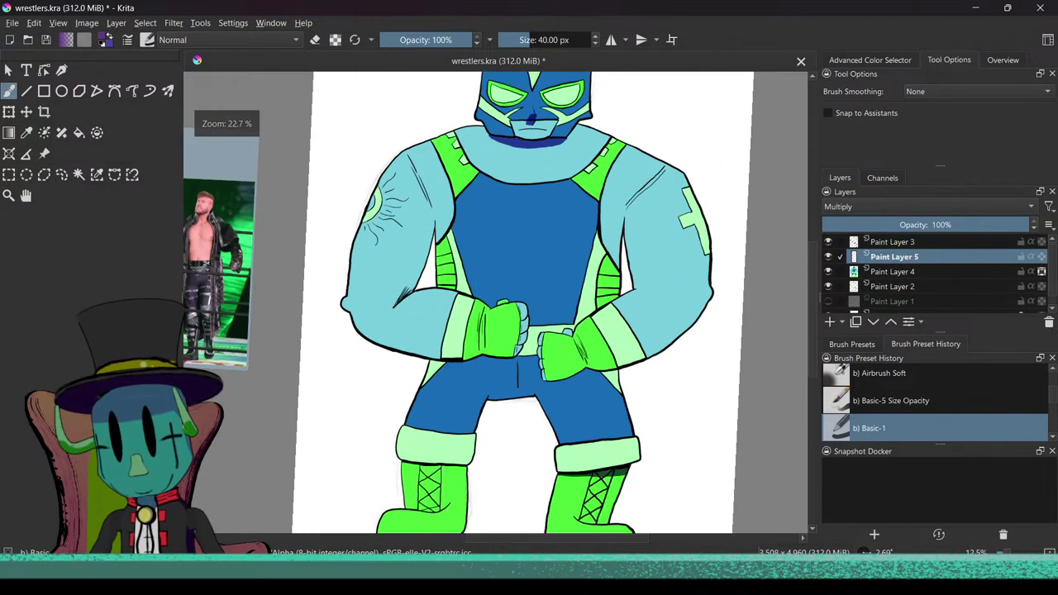
{"action": "scroll", "coordinate": [567, 381], "scroll_direction": "down", "scroll_amount": 6}
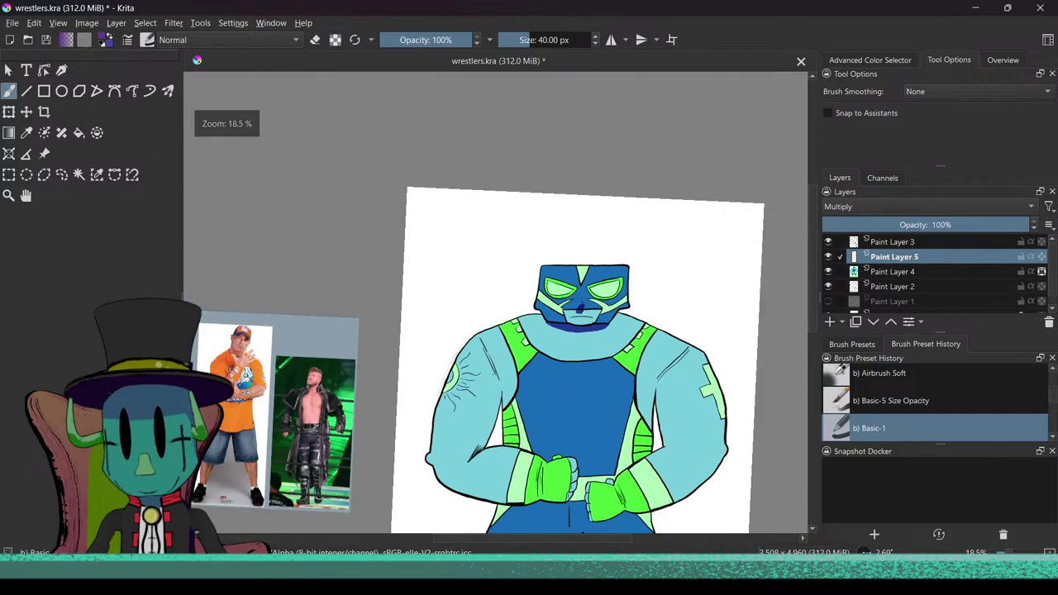
{"action": "scroll", "coordinate": [526, 352], "scroll_direction": "up", "scroll_amount": 3}
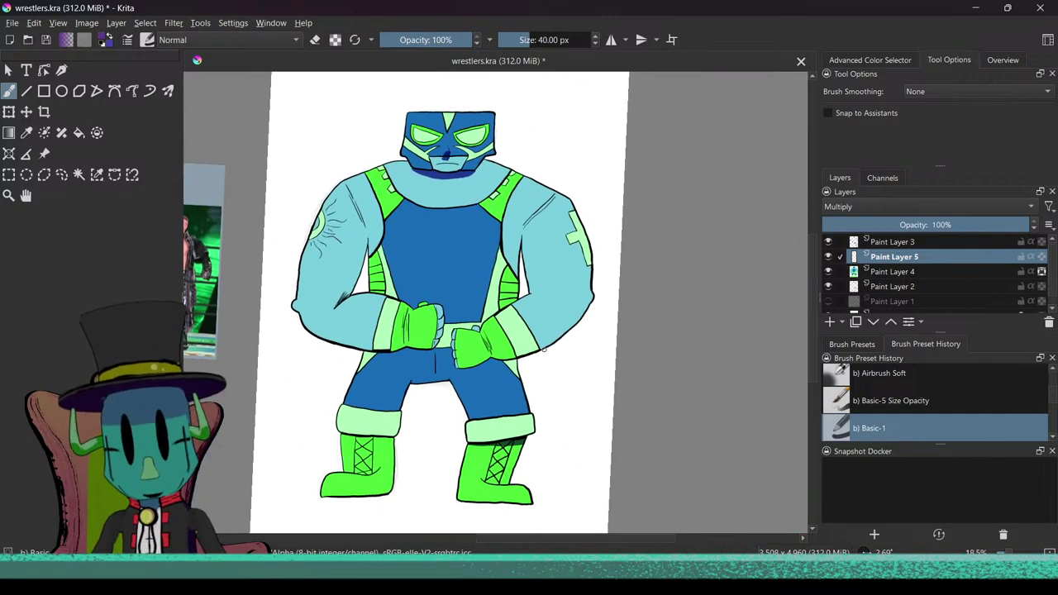
{"action": "scroll", "coordinate": [545, 372], "scroll_direction": "up", "scroll_amount": 8}
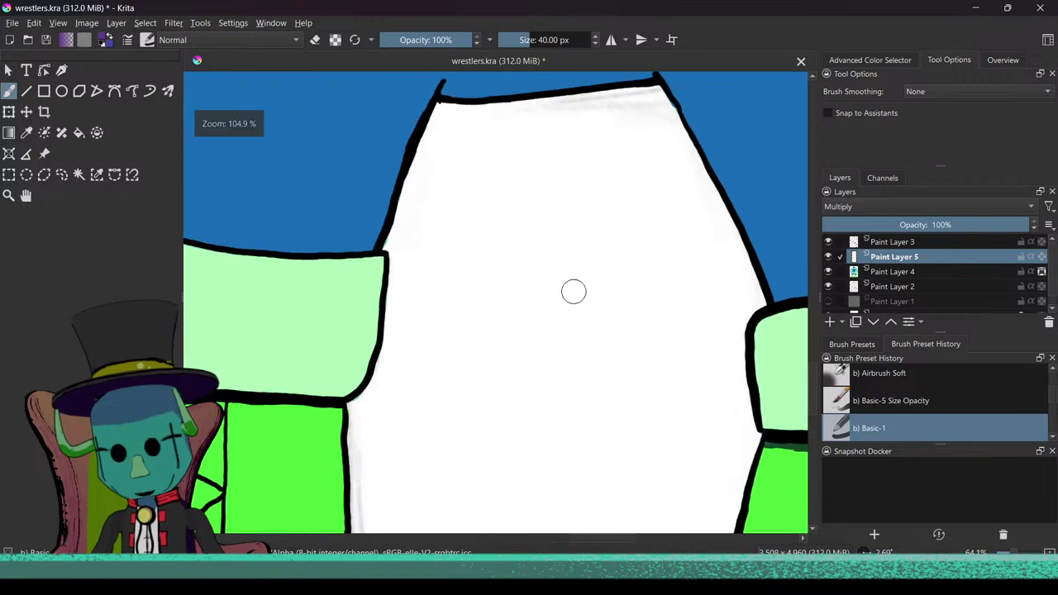
{"action": "left_click_drag", "start_coordinate": [504, 340], "coordinate": [712, 298]}
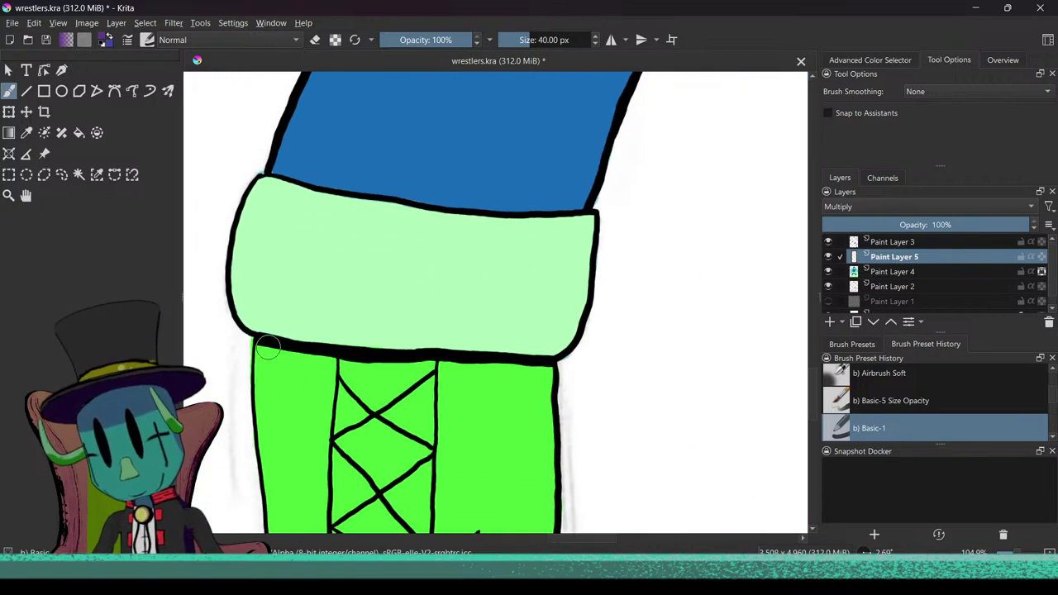
{"action": "mouse_move", "coordinate": [276, 352]}
{"action": "left_mouse_down"}
{"action": "mouse_move", "coordinate": [382, 371]}
{"action": "mouse_move", "coordinate": [542, 377]}
{"action": "left_mouse_up"}
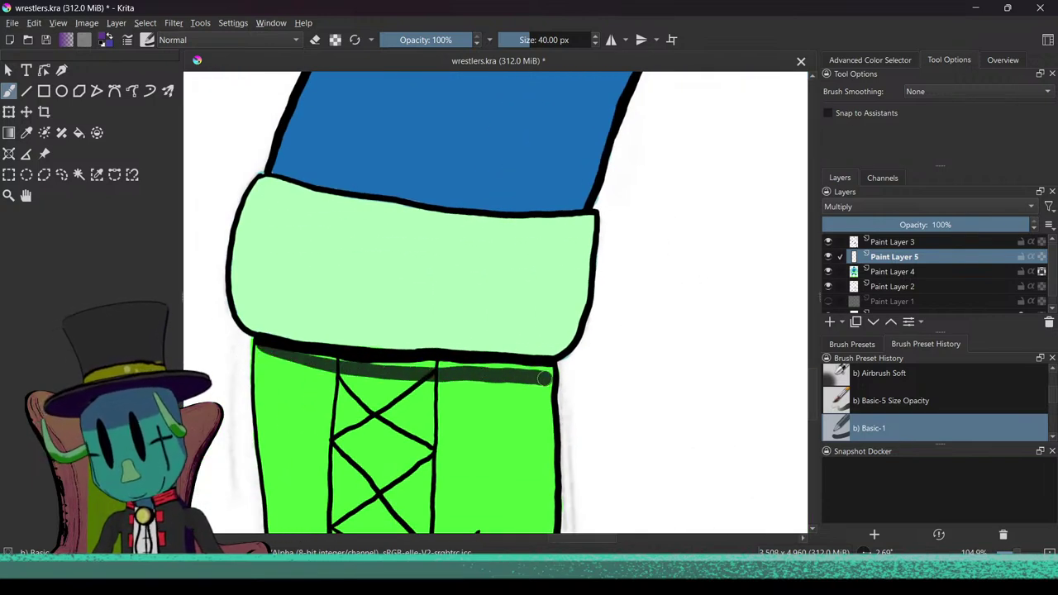
{"action": "left_click_drag", "start_coordinate": [326, 357], "coordinate": [512, 367]}
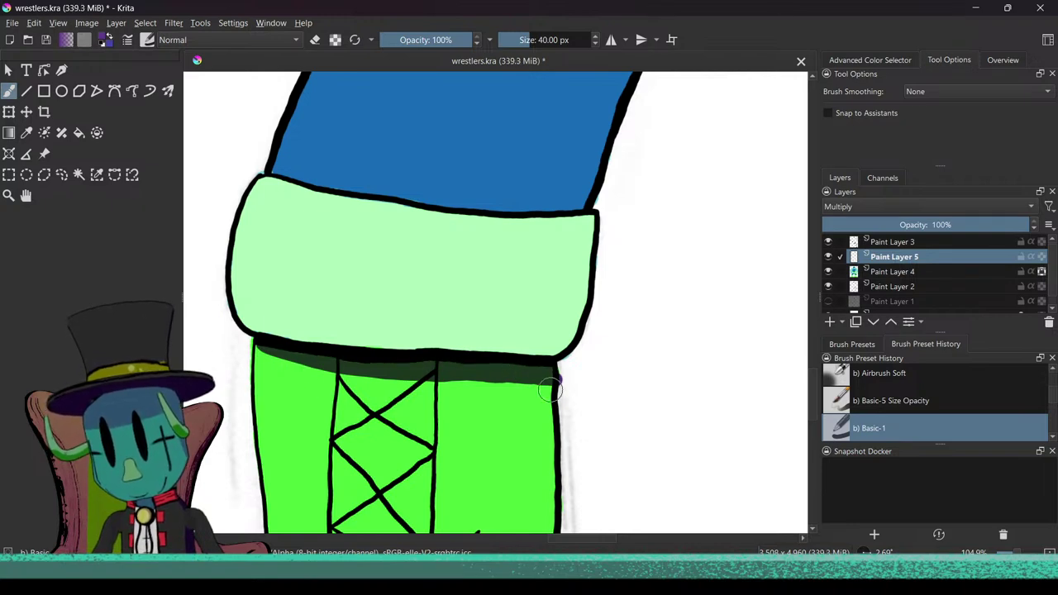
Step: Erase the shadow spilling past the image-left boot's outline and deepen the shadow band beneath its cuff
{"action": "key", "text": "ctrl+z"}
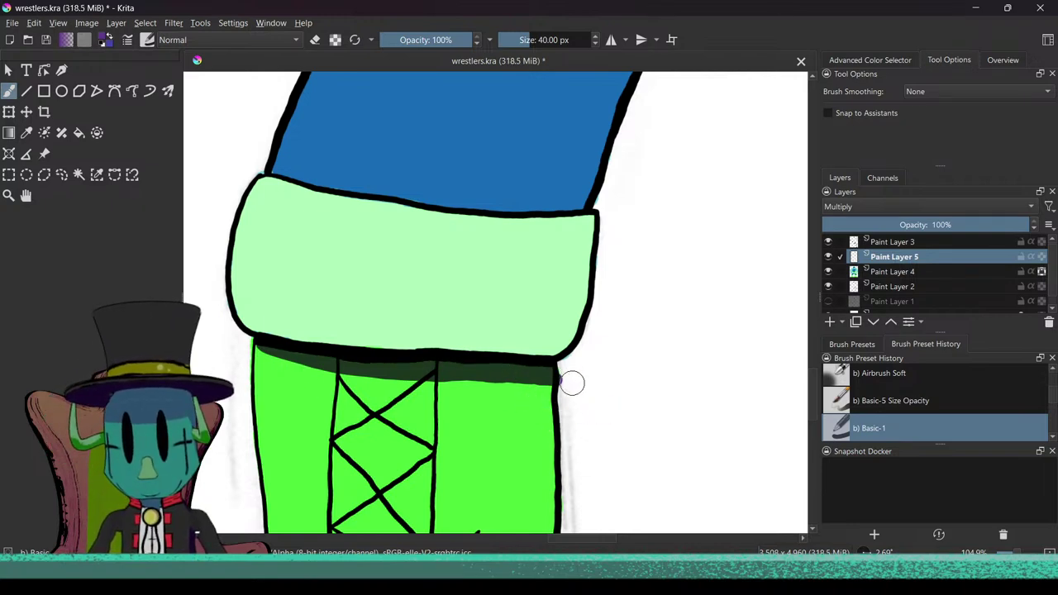
{"action": "key", "text": "e"}
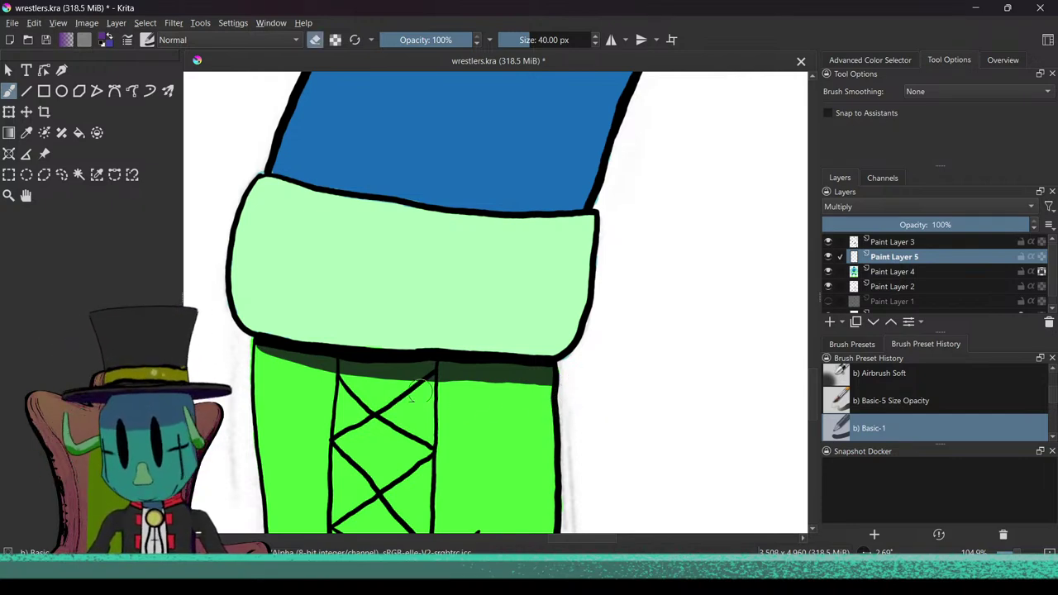
{"action": "key", "text": "e"}
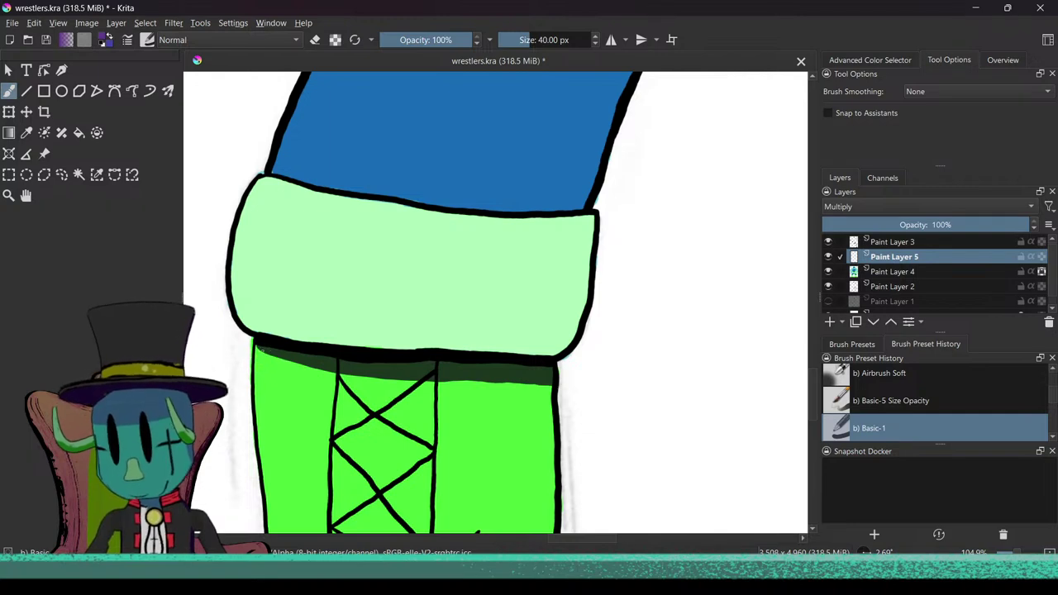
{"action": "mouse_move", "coordinate": [257, 347]}
{"action": "left_mouse_down"}
{"action": "mouse_move", "coordinate": [408, 385]}
{"action": "mouse_move", "coordinate": [535, 380]}
{"action": "left_mouse_up"}
{"action": "mouse_move", "coordinate": [272, 362]}
{"action": "left_mouse_down"}
{"action": "mouse_move", "coordinate": [425, 388]}
{"action": "mouse_move", "coordinate": [517, 387]}
{"action": "left_mouse_up"}
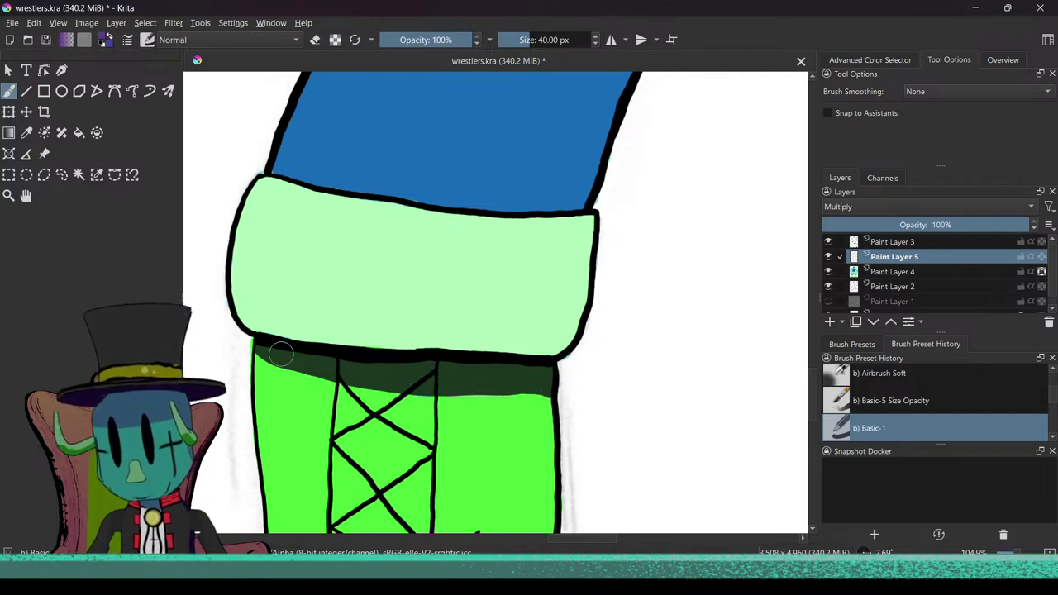
Step: Paint a purple shadow along the lower edge of the image-left boot's cuff and erase the spill outside its outline
{"action": "left_click_drag", "start_coordinate": [235, 313], "coordinate": [385, 345]}
{"action": "left_click_drag", "start_coordinate": [241, 317], "coordinate": [337, 341]}
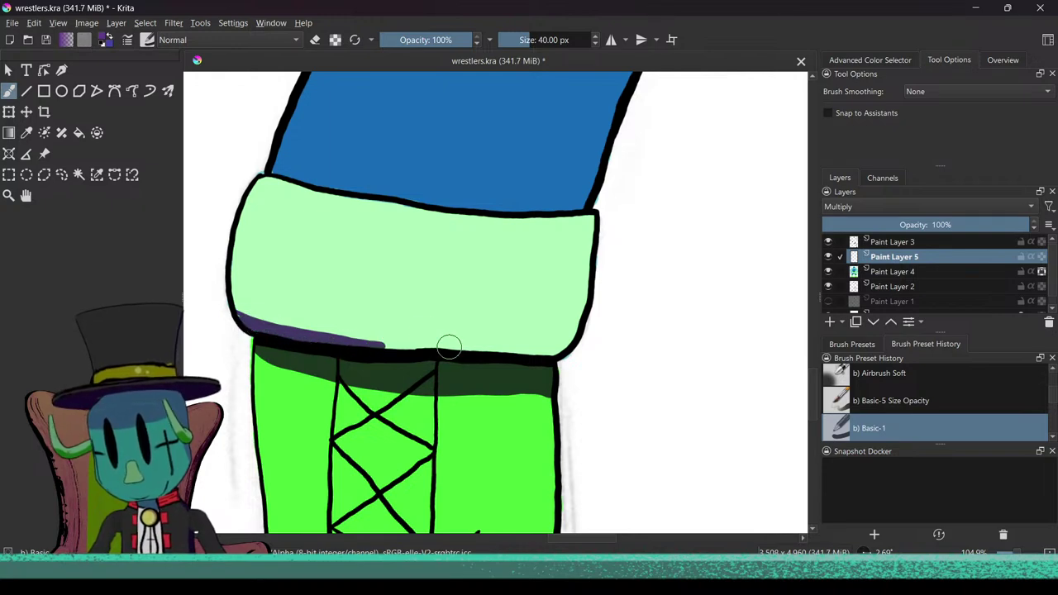
{"action": "left_click_drag", "start_coordinate": [359, 339], "coordinate": [486, 342]}
{"action": "left_click_drag", "start_coordinate": [420, 346], "coordinate": [561, 342]}
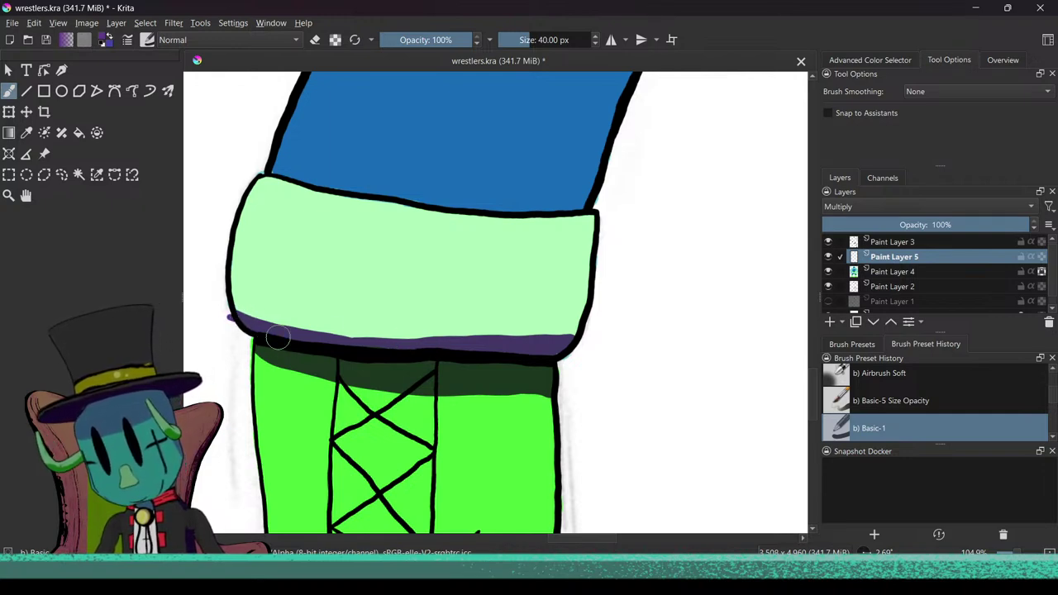
{"action": "mouse_move", "coordinate": [270, 322]}
{"action": "left_mouse_down"}
{"action": "mouse_move", "coordinate": [450, 333]}
{"action": "mouse_move", "coordinate": [455, 353]}
{"action": "mouse_move", "coordinate": [444, 335]}
{"action": "mouse_move", "coordinate": [515, 331]}
{"action": "mouse_move", "coordinate": [504, 324]}
{"action": "mouse_move", "coordinate": [490, 335]}
{"action": "mouse_move", "coordinate": [558, 331]}
{"action": "left_mouse_up"}
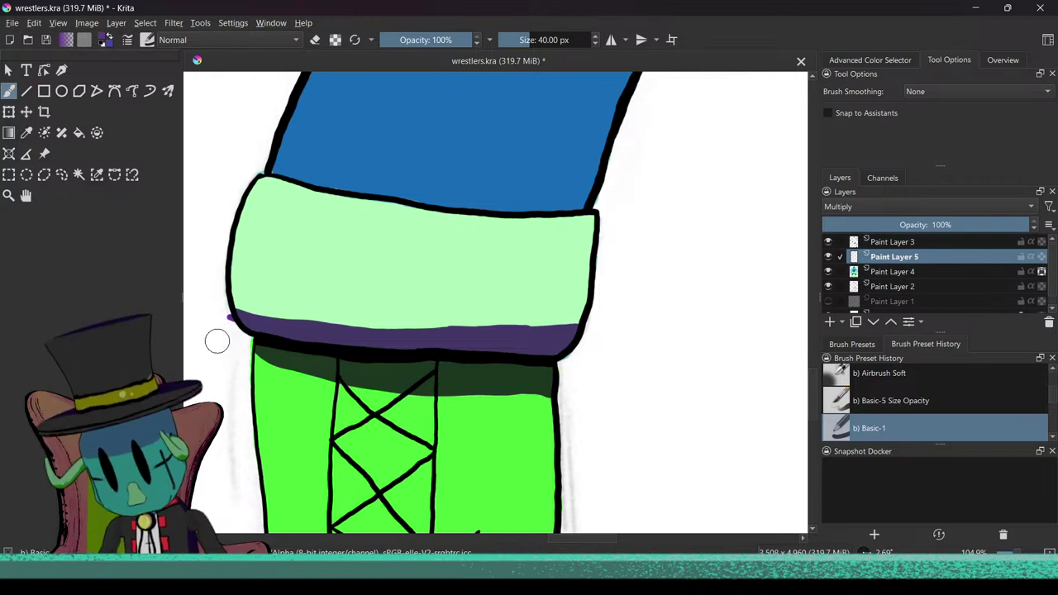
{"action": "key", "text": "e"}
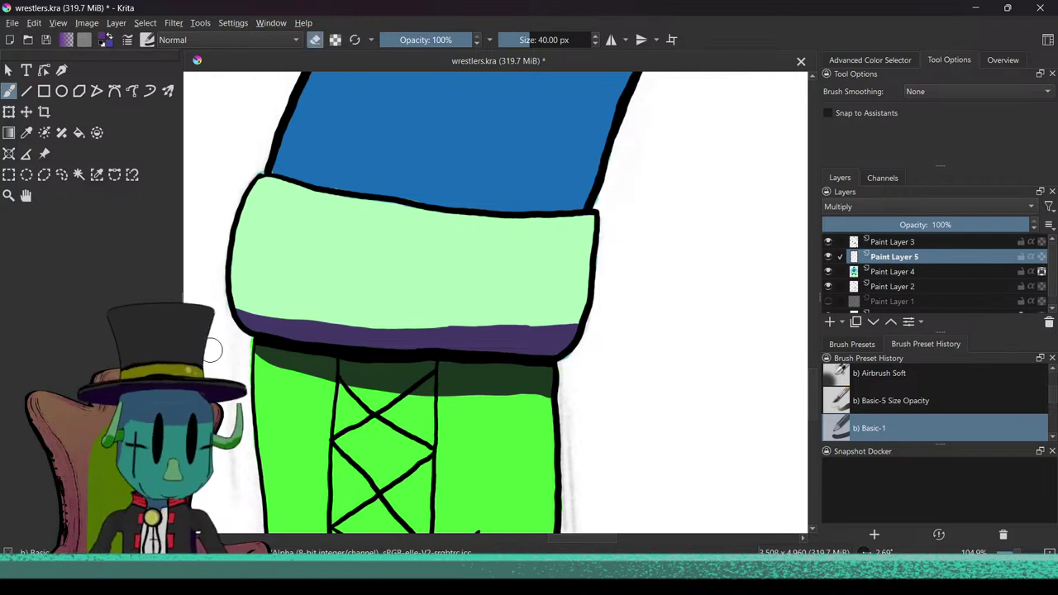
{"action": "left_click_drag", "start_coordinate": [233, 387], "coordinate": [164, 416]}
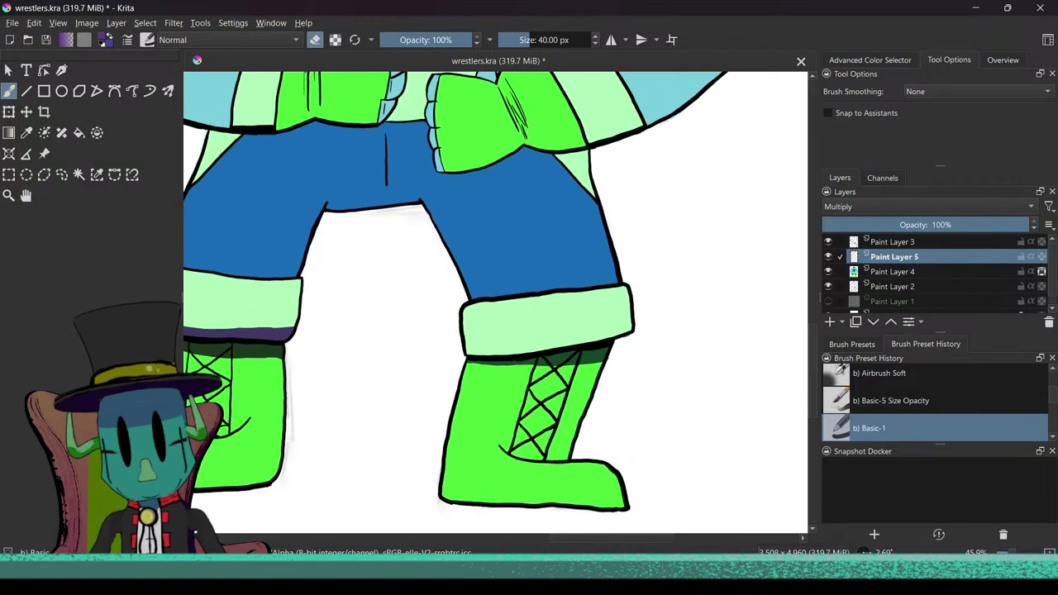
Step: Paint a purple shadow along the lower edge of the image-right boot's cuff, from its inner end past the middle
{"action": "scroll", "coordinate": [381, 414], "scroll_direction": "down", "scroll_amount": 6}
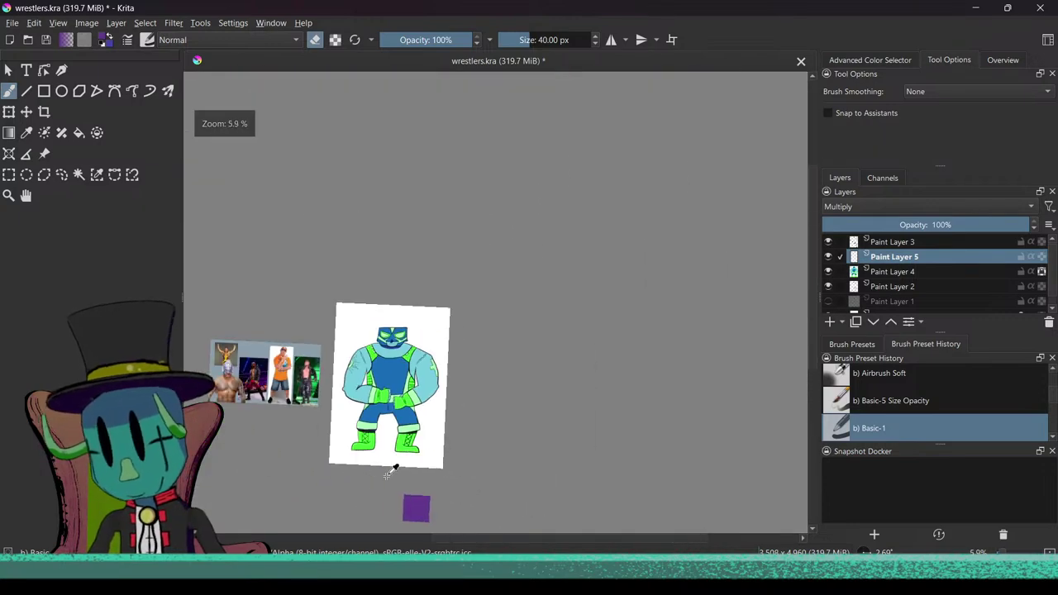
{"action": "scroll", "coordinate": [392, 466], "scroll_direction": "up", "scroll_amount": 3}
{"action": "scroll", "coordinate": [372, 369], "scroll_direction": "up", "scroll_amount": 6}
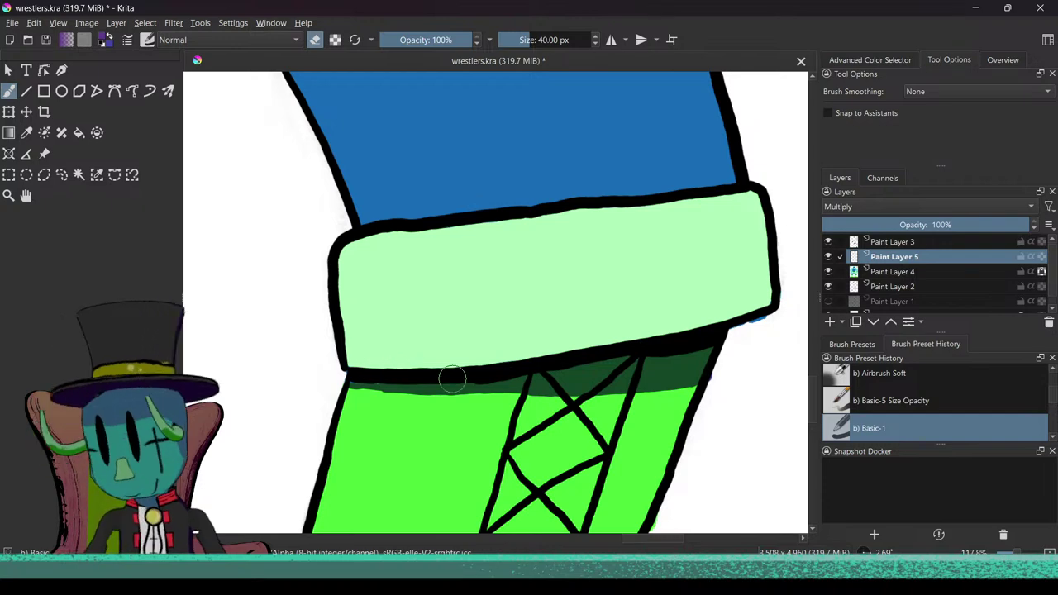
{"action": "key", "text": "e"}
{"action": "mouse_move", "coordinate": [351, 357]}
{"action": "left_mouse_down"}
{"action": "mouse_move", "coordinate": [386, 363]}
{"action": "mouse_move", "coordinate": [369, 366]}
{"action": "mouse_move", "coordinate": [468, 359]}
{"action": "left_mouse_up"}
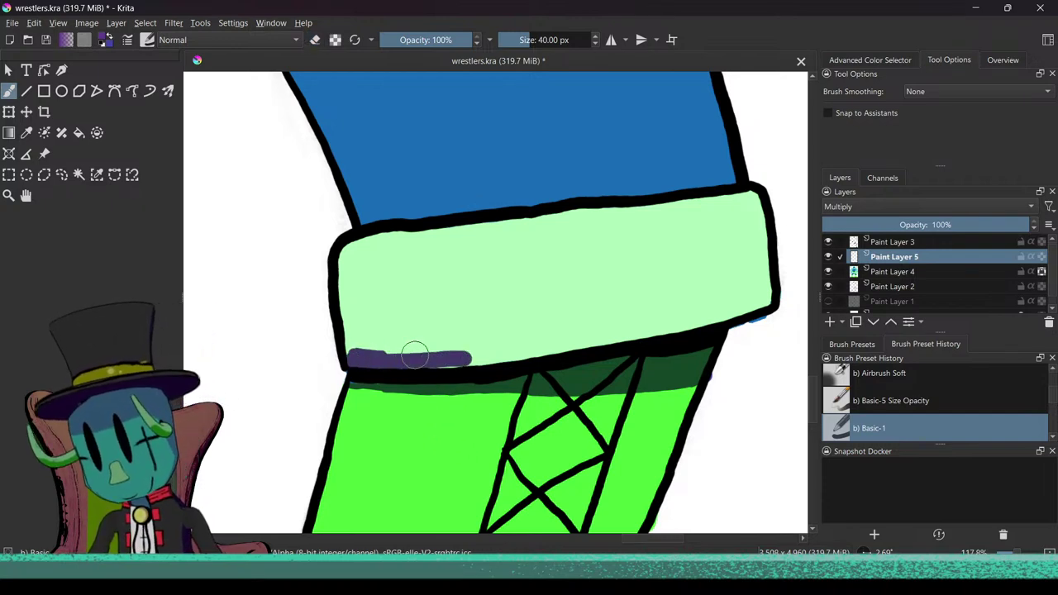
{"action": "mouse_move", "coordinate": [388, 353]}
{"action": "left_mouse_down"}
{"action": "mouse_move", "coordinate": [479, 355]}
{"action": "mouse_move", "coordinate": [566, 340]}
{"action": "left_mouse_up"}
{"action": "left_click_drag", "start_coordinate": [496, 358], "coordinate": [585, 336]}
Step: Continue the image-right cuff's shadow to its outer end, join the two parts and smooth the shadow's edge
{"action": "mouse_move", "coordinate": [403, 353]}
{"action": "left_mouse_down"}
{"action": "mouse_move", "coordinate": [520, 323]}
{"action": "mouse_move", "coordinate": [480, 281]}
{"action": "mouse_move", "coordinate": [474, 295]}
{"action": "mouse_move", "coordinate": [501, 288]}
{"action": "mouse_move", "coordinate": [489, 300]}
{"action": "mouse_move", "coordinate": [472, 281]}
{"action": "mouse_move", "coordinate": [496, 376]}
{"action": "left_mouse_up"}
{"action": "left_click_drag", "start_coordinate": [465, 411], "coordinate": [458, 377]}
{"action": "left_click_drag", "start_coordinate": [418, 202], "coordinate": [465, 289]}
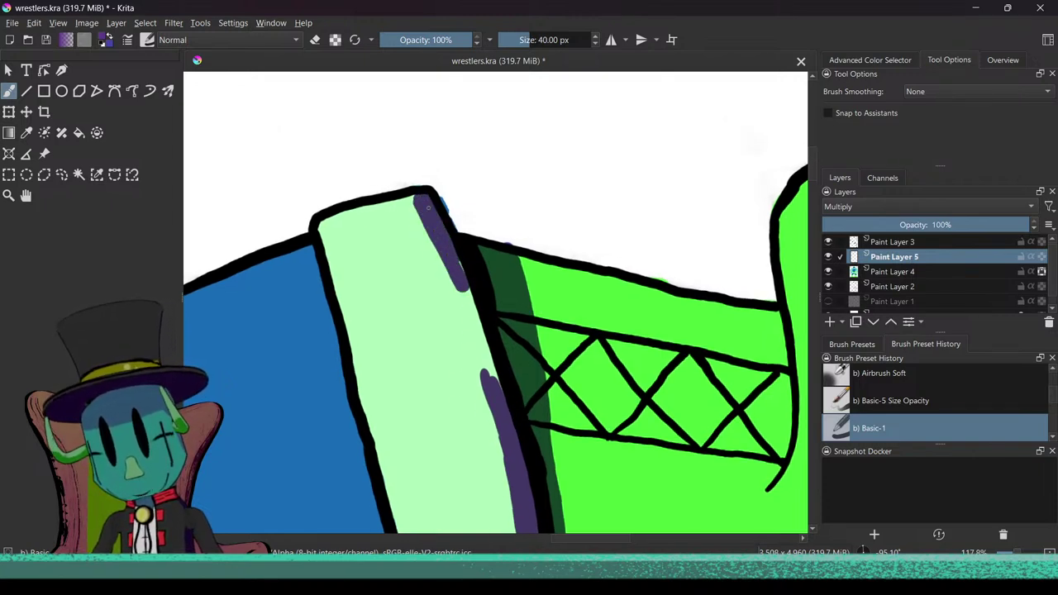
{"action": "mouse_move", "coordinate": [416, 205]}
{"action": "left_mouse_down"}
{"action": "mouse_move", "coordinate": [467, 282]}
{"action": "mouse_move", "coordinate": [449, 264]}
{"action": "mouse_move", "coordinate": [501, 399]}
{"action": "left_mouse_up"}
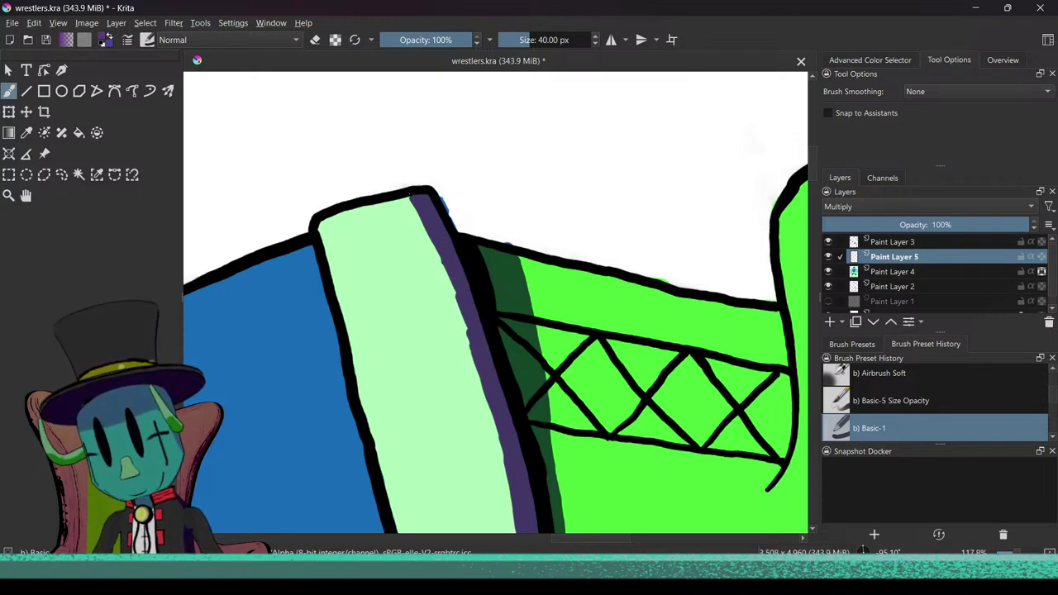
{"action": "left_click_drag", "start_coordinate": [434, 245], "coordinate": [501, 447]}
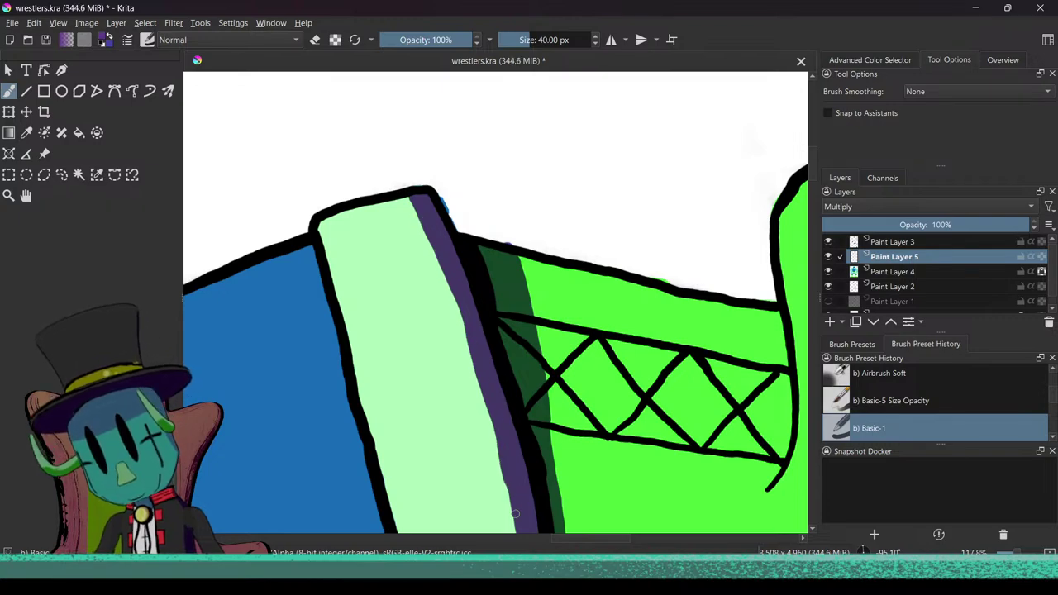
Step: Fill the thin gap in the image-right boot cuff's purple shadow near its inner end and even out the shadow's edge
{"action": "left_click_drag", "start_coordinate": [438, 411], "coordinate": [483, 283]}
{"action": "left_click_drag", "start_coordinate": [419, 174], "coordinate": [432, 361]}
{"action": "left_click_drag", "start_coordinate": [484, 177], "coordinate": [541, 471]}
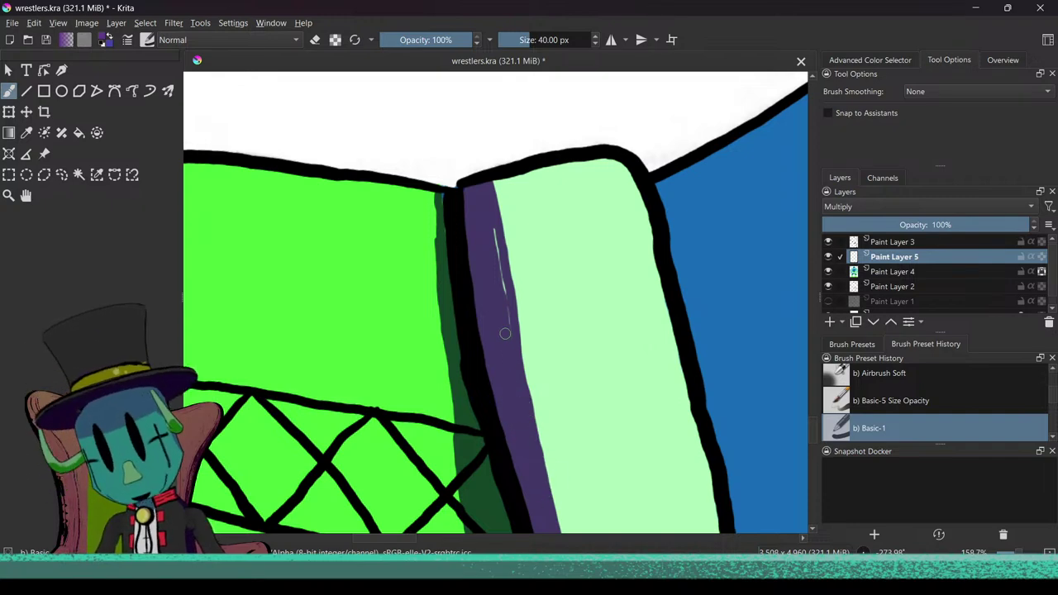
{"action": "left_click_drag", "start_coordinate": [506, 319], "coordinate": [497, 249]}
Step: Paint a thin purple shadow along the lower edge of the image-right fist, from the lowest finger across the green glove
{"action": "left_click_drag", "start_coordinate": [399, 266], "coordinate": [406, 405]}
{"action": "scroll", "coordinate": [405, 405], "scroll_direction": "up", "scroll_amount": 6}
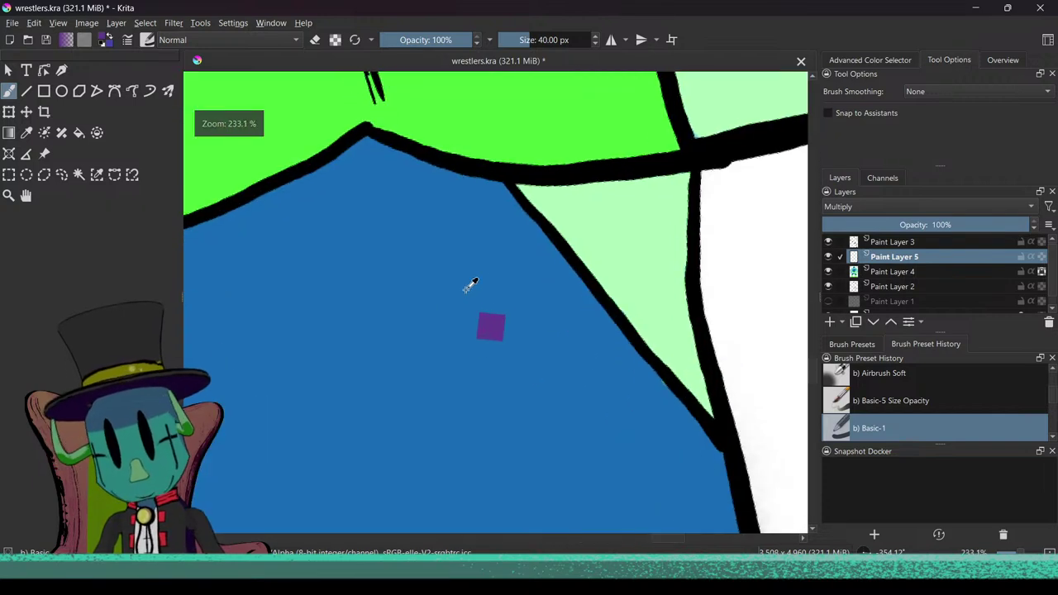
{"action": "left_click_drag", "start_coordinate": [483, 286], "coordinate": [410, 382]}
{"action": "left_click_drag", "start_coordinate": [411, 326], "coordinate": [426, 420]}
{"action": "left_click_drag", "start_coordinate": [419, 364], "coordinate": [461, 396]}
{"action": "left_click_drag", "start_coordinate": [467, 308], "coordinate": [455, 361]}
{"action": "scroll", "coordinate": [454, 361], "scroll_direction": "up", "scroll_amount": 6}
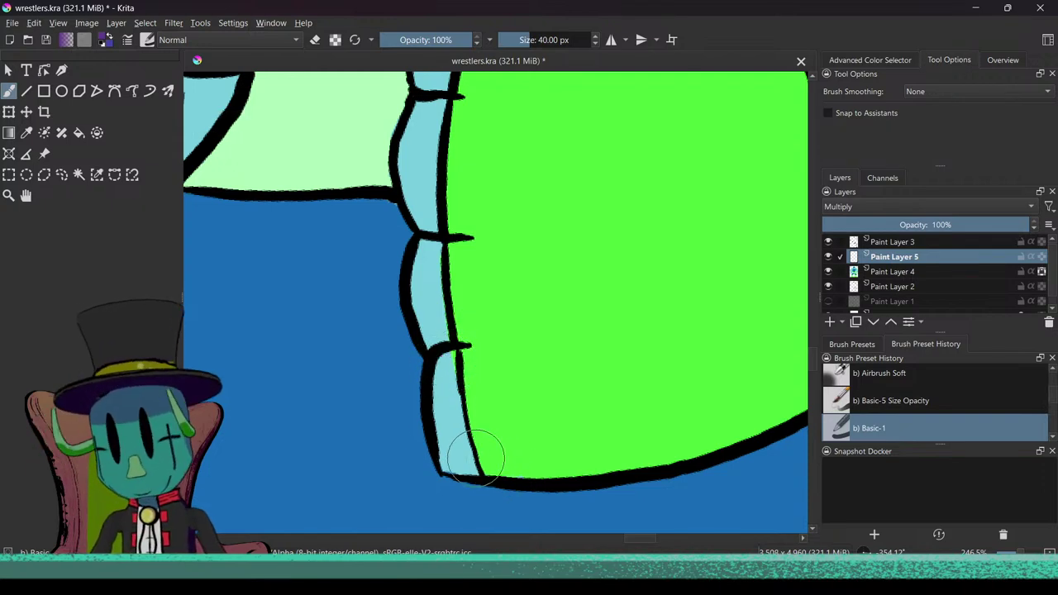
{"action": "mouse_move", "coordinate": [446, 471]}
{"action": "left_mouse_down"}
{"action": "mouse_move", "coordinate": [489, 470]}
{"action": "mouse_move", "coordinate": [445, 465]}
{"action": "mouse_move", "coordinate": [497, 476]}
{"action": "mouse_move", "coordinate": [486, 473]}
{"action": "mouse_move", "coordinate": [596, 465]}
{"action": "mouse_move", "coordinate": [467, 467]}
{"action": "mouse_move", "coordinate": [684, 453]}
{"action": "mouse_move", "coordinate": [638, 470]}
{"action": "mouse_move", "coordinate": [543, 478]}
{"action": "left_mouse_up"}
{"action": "left_click_drag", "start_coordinate": [663, 459], "coordinate": [673, 453]}
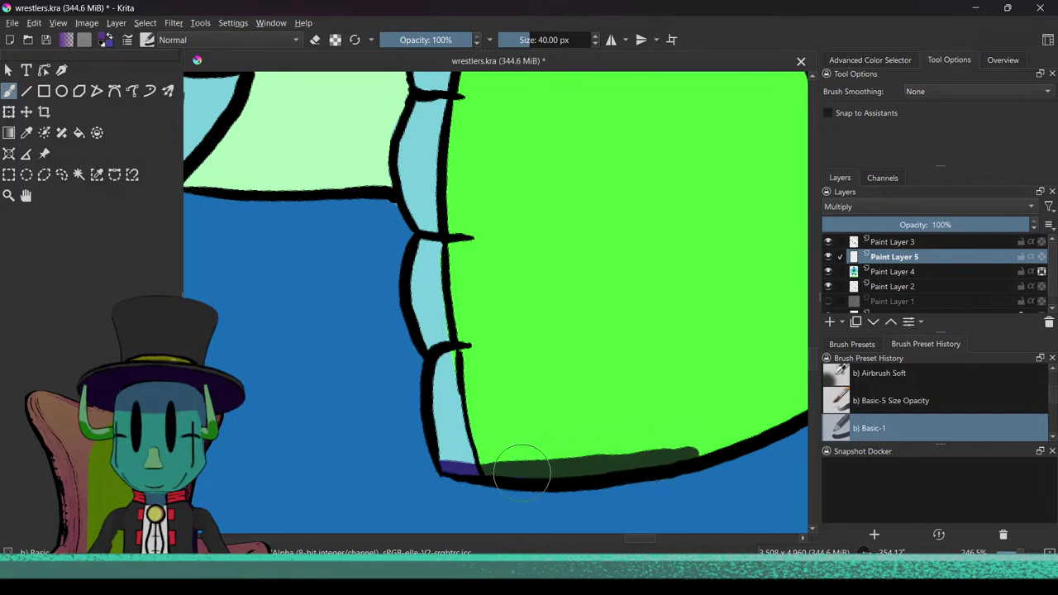
Step: Thicken the image-right fist's lower shadow, including the finger, and extend it up to the notch at the wrist
{"action": "left_click_drag", "start_coordinate": [513, 436], "coordinate": [509, 450]}
{"action": "scroll", "coordinate": [509, 450], "scroll_direction": "up", "scroll_amount": 3}
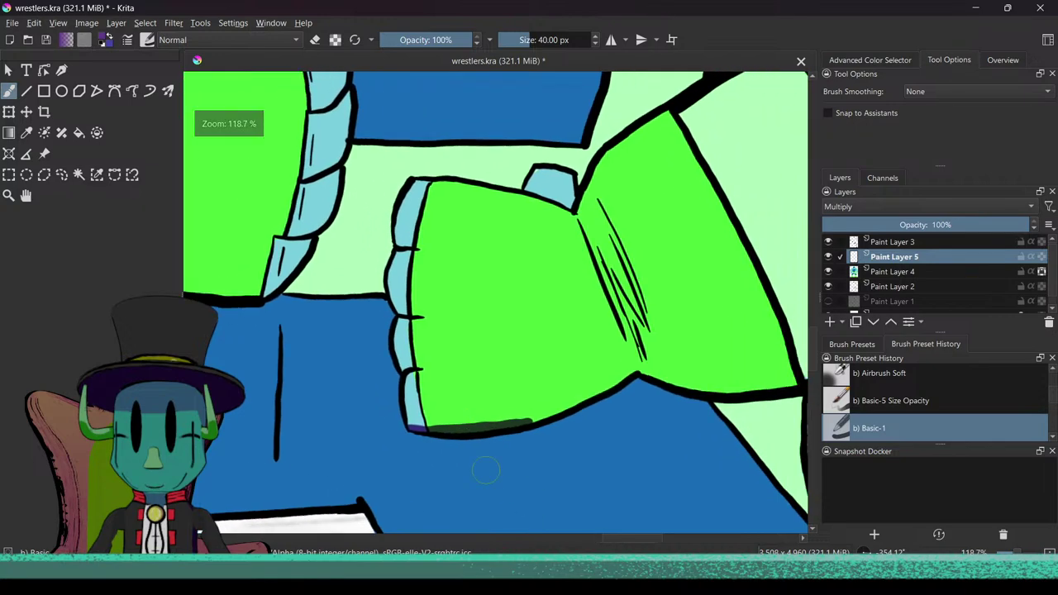
{"action": "left_click_drag", "start_coordinate": [369, 398], "coordinate": [402, 393]}
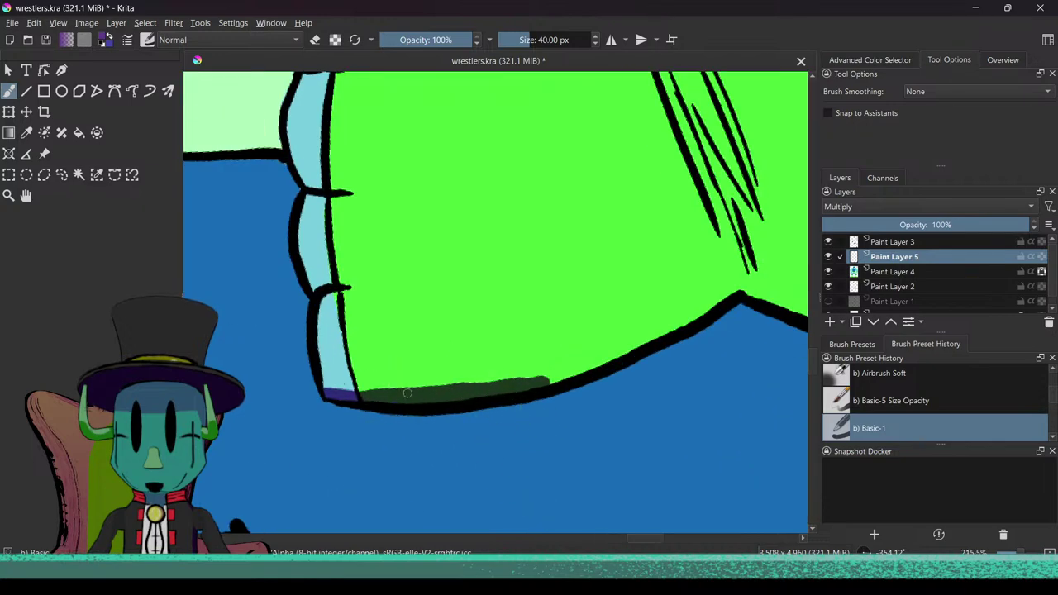
{"action": "left_click_drag", "start_coordinate": [512, 386], "coordinate": [620, 357]}
{"action": "left_click_drag", "start_coordinate": [517, 423], "coordinate": [490, 424]}
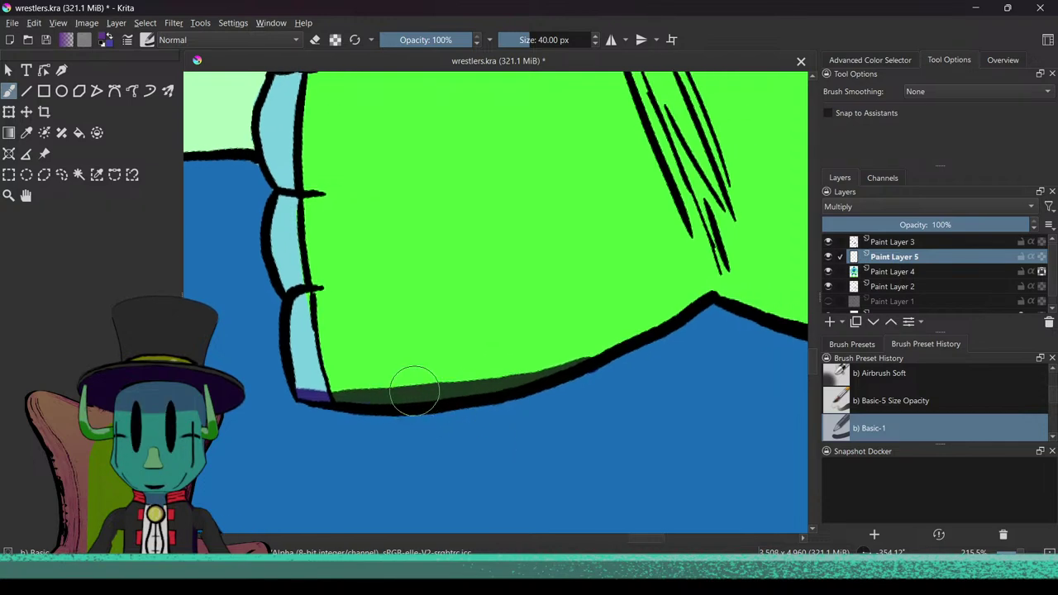
{"action": "mouse_move", "coordinate": [294, 382]}
{"action": "left_mouse_down"}
{"action": "mouse_move", "coordinate": [338, 381]}
{"action": "mouse_move", "coordinate": [297, 382]}
{"action": "mouse_move", "coordinate": [534, 357]}
{"action": "mouse_move", "coordinate": [694, 300]}
{"action": "left_mouse_up"}
{"action": "mouse_move", "coordinate": [604, 340]}
{"action": "left_mouse_down"}
{"action": "mouse_move", "coordinate": [477, 389]}
{"action": "mouse_move", "coordinate": [348, 395]}
{"action": "mouse_move", "coordinate": [523, 376]}
{"action": "mouse_move", "coordinate": [630, 331]}
{"action": "left_mouse_up"}
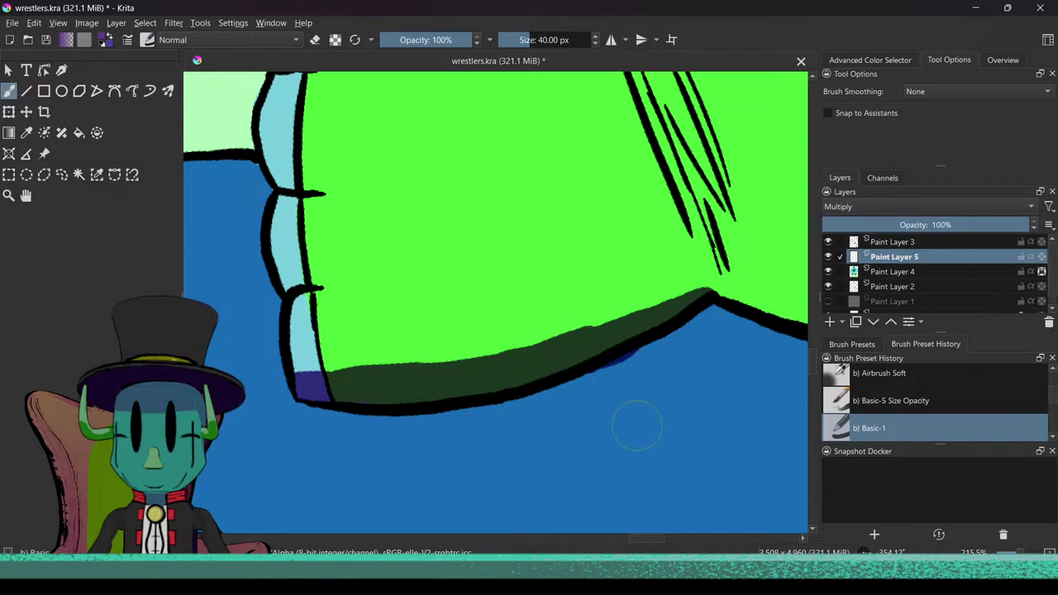
Step: Erase the shadow spilling past the image-right fist's lower outline onto the blue trousers
{"action": "key", "text": "e"}
{"action": "left_click_drag", "start_coordinate": [637, 353], "coordinate": [615, 364]}
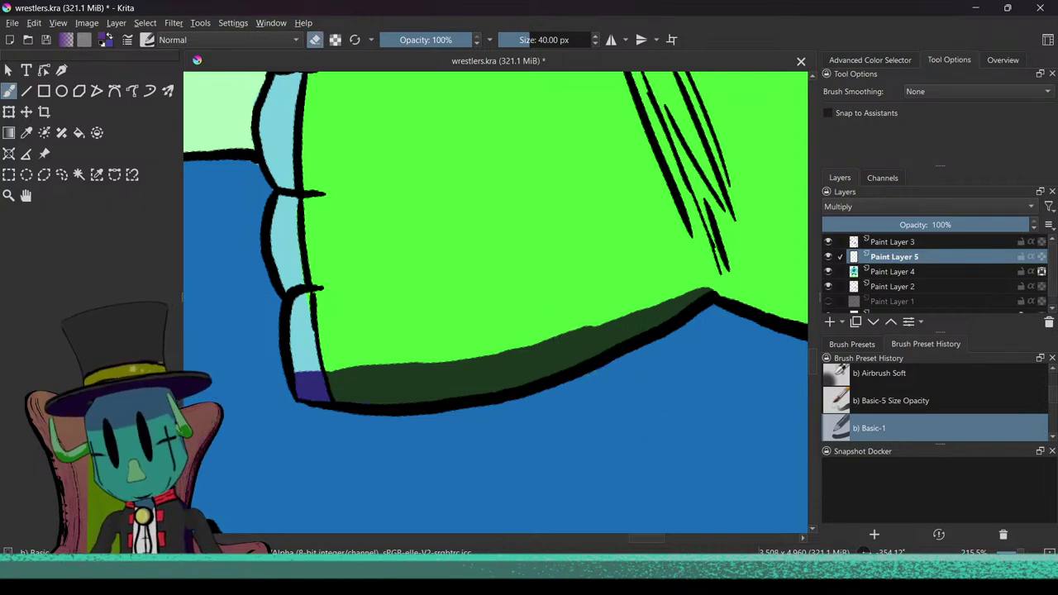
{"action": "key", "text": "e"}
Step: Paint a purple shadow along the lower edge of the image-left fist, from the wrist notch to the lowest finger
{"action": "left_click_drag", "start_coordinate": [575, 350], "coordinate": [553, 473]}
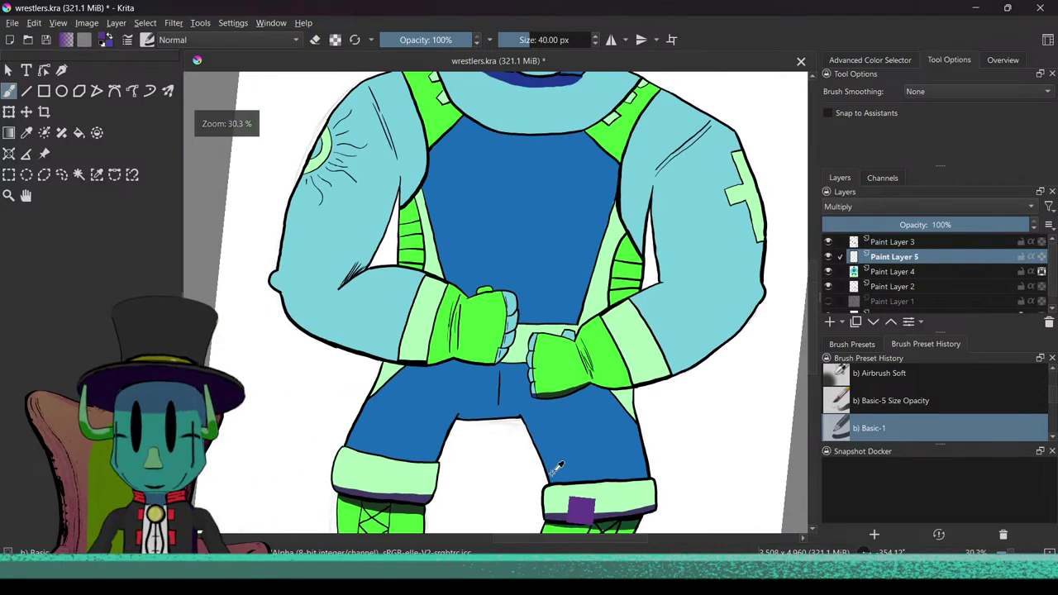
{"action": "scroll", "coordinate": [529, 468], "scroll_direction": "down", "scroll_amount": 2}
{"action": "scroll", "coordinate": [540, 418], "scroll_direction": "up", "scroll_amount": 6}
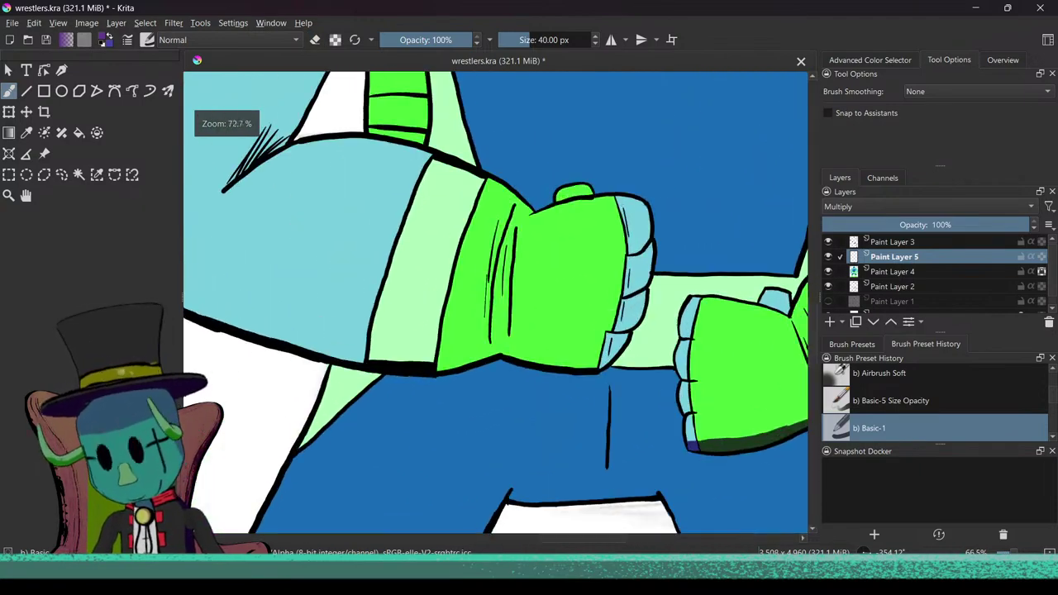
{"action": "scroll", "coordinate": [593, 380], "scroll_direction": "up", "scroll_amount": 3}
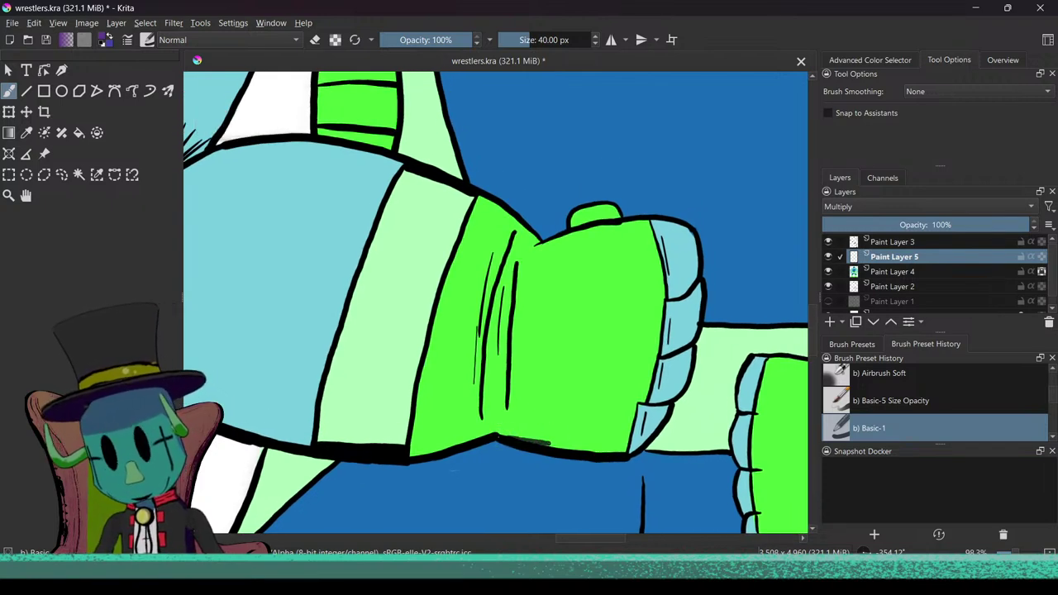
{"action": "left_click_drag", "start_coordinate": [593, 447], "coordinate": [636, 449]}
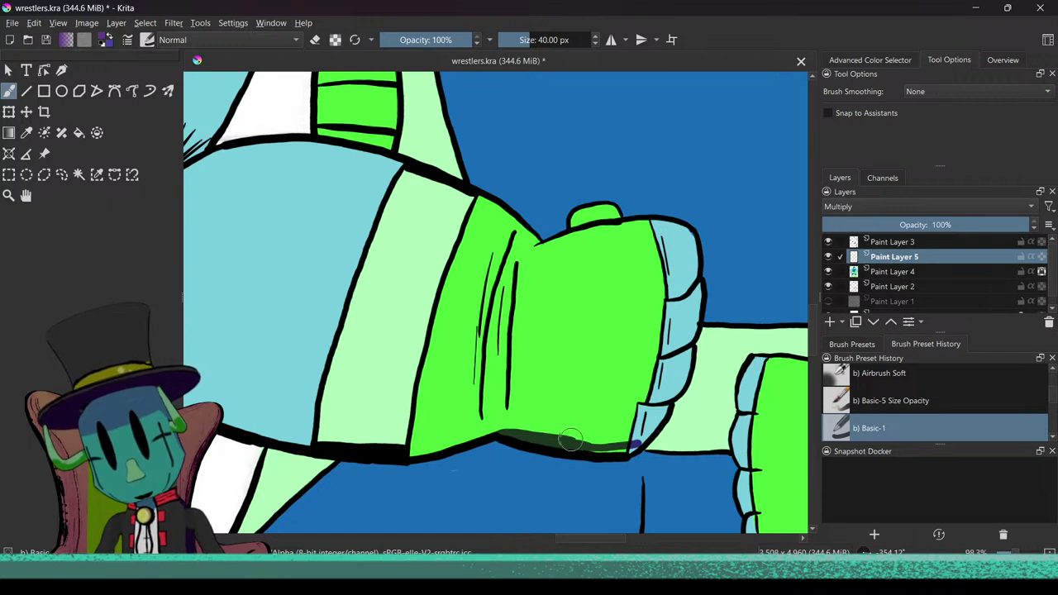
{"action": "left_click_drag", "start_coordinate": [572, 441], "coordinate": [607, 448]}
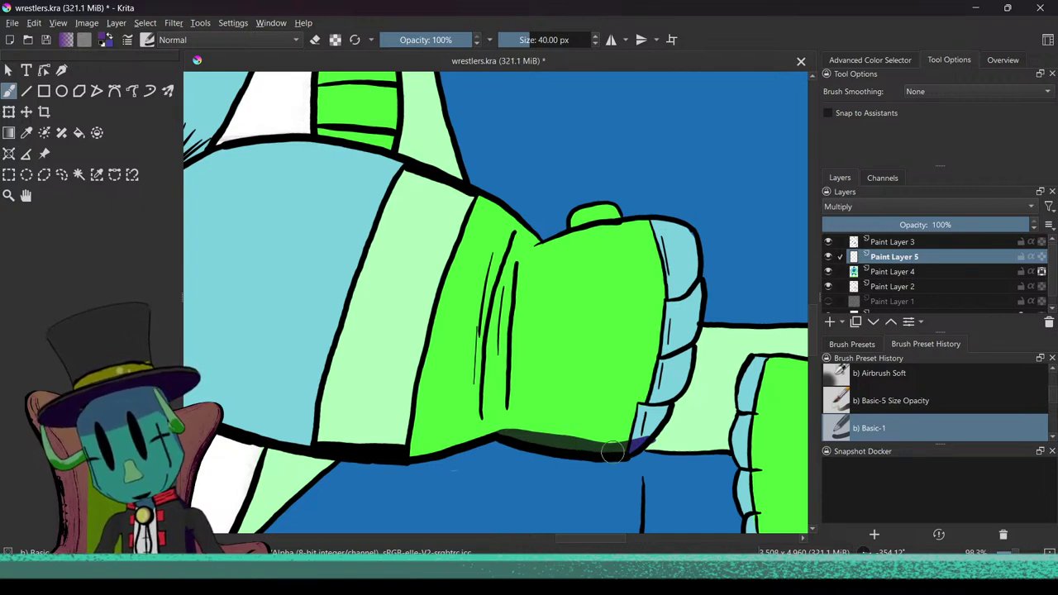
Step: Erase the shadow spilling past the image-left fist's lowest finger onto the pale green belt
{"action": "scroll", "coordinate": [612, 451], "scroll_direction": "up", "scroll_amount": 6}
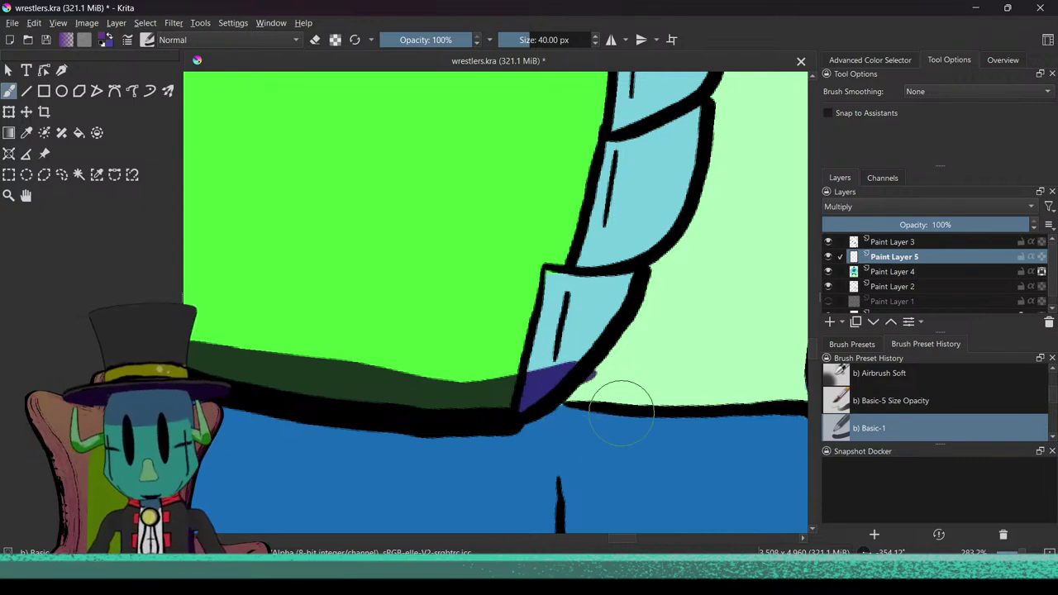
{"action": "key", "text": "e"}
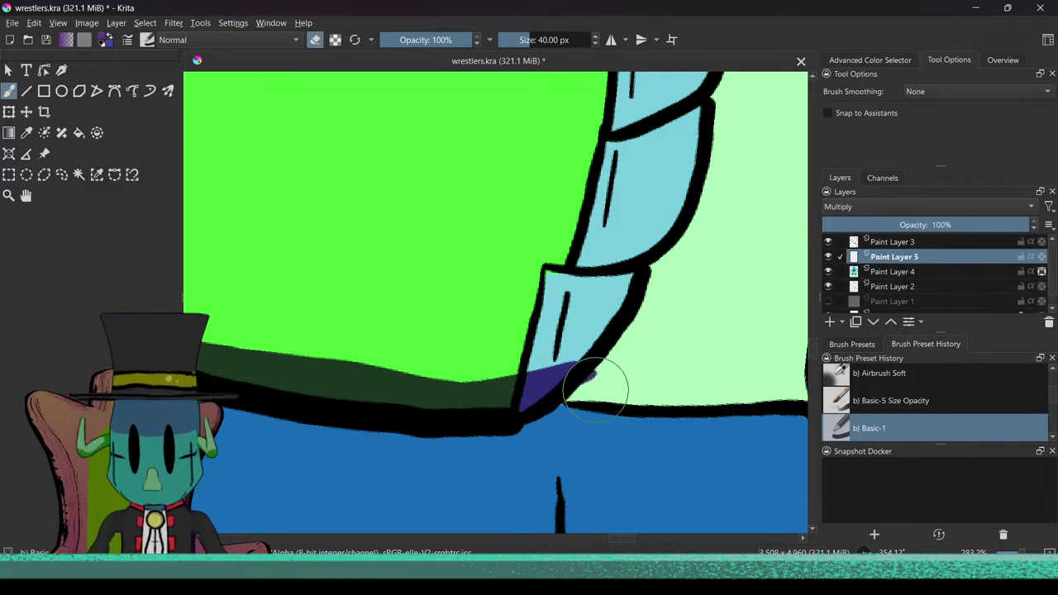
{"action": "left_click_drag", "start_coordinate": [597, 377], "coordinate": [593, 380]}
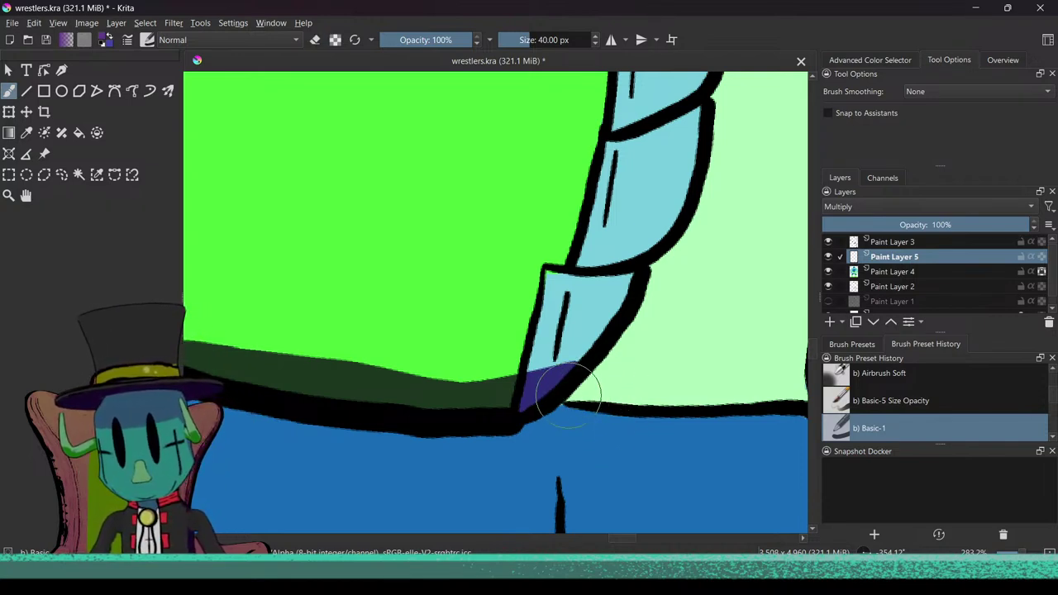
Step: Paint a purple shadow along the lower edge of the image-left glove's wrist, from the pale cuff to the notch, and smooth where it meets the fist's shadow
{"action": "scroll", "coordinate": [533, 420], "scroll_direction": "down", "scroll_amount": 8}
{"action": "scroll", "coordinate": [523, 449], "scroll_direction": "up", "scroll_amount": 5}
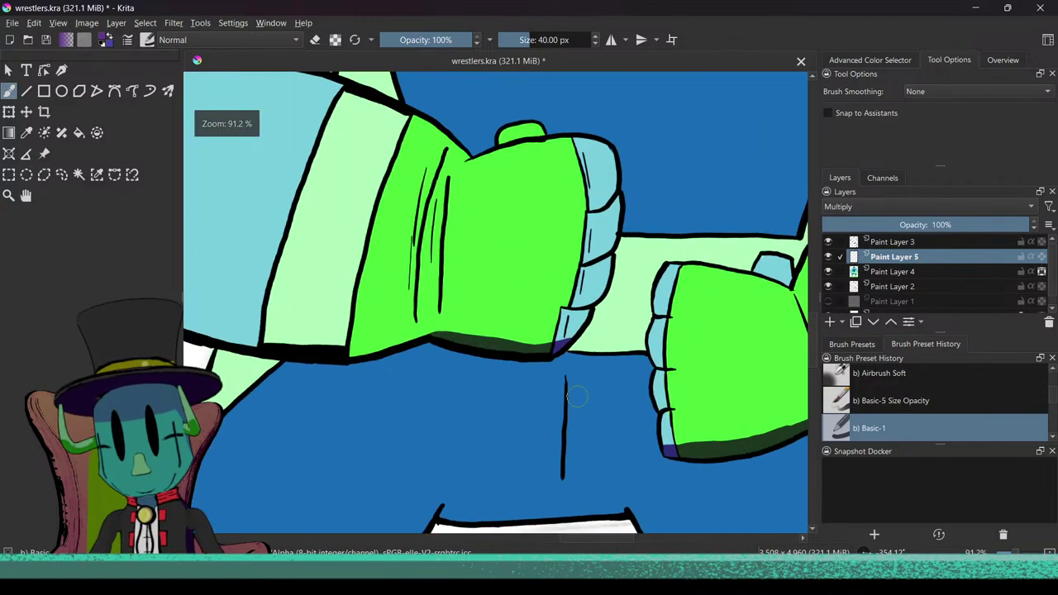
{"action": "scroll", "coordinate": [560, 362], "scroll_direction": "up", "scroll_amount": 2}
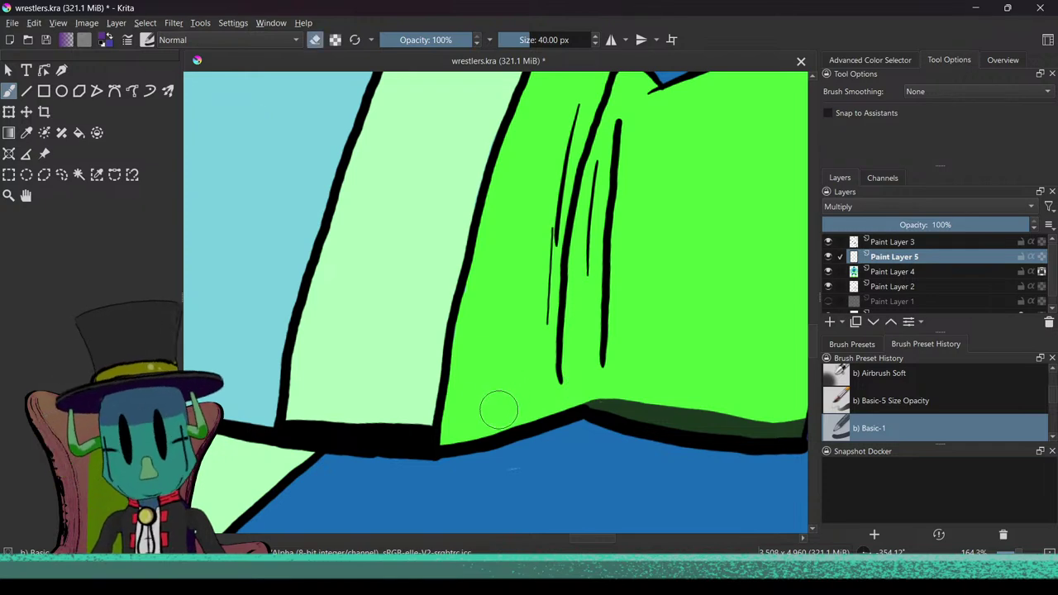
{"action": "left_click_drag", "start_coordinate": [439, 431], "coordinate": [484, 425]}
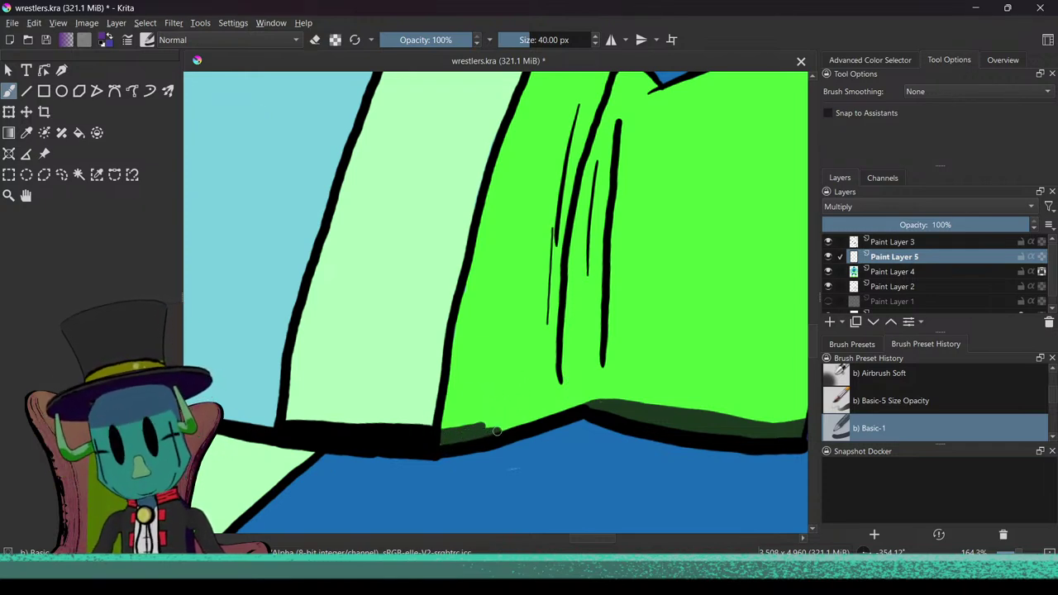
{"action": "mouse_move", "coordinate": [496, 429]}
{"action": "left_mouse_down"}
{"action": "mouse_move", "coordinate": [468, 428]}
{"action": "mouse_move", "coordinate": [537, 421]}
{"action": "left_mouse_up"}
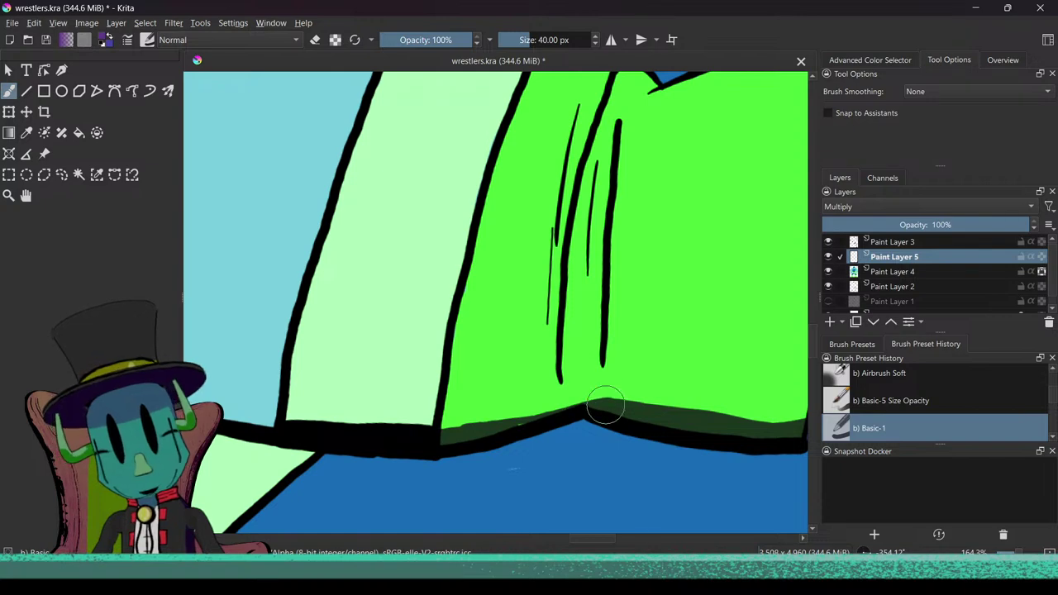
{"action": "left_click_drag", "start_coordinate": [442, 429], "coordinate": [465, 427]}
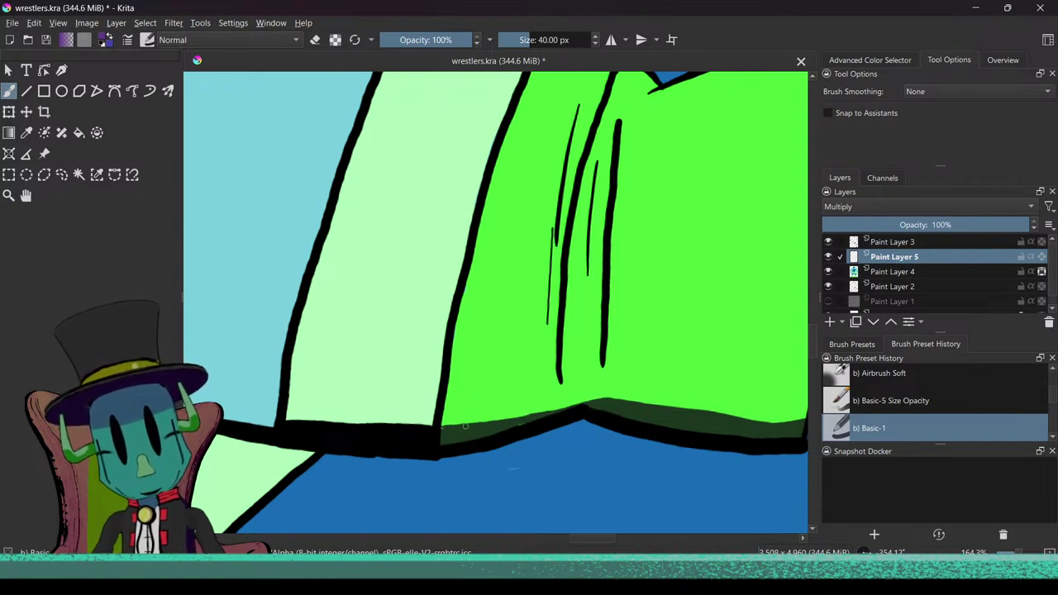
{"action": "left_click_drag", "start_coordinate": [602, 399], "coordinate": [464, 424]}
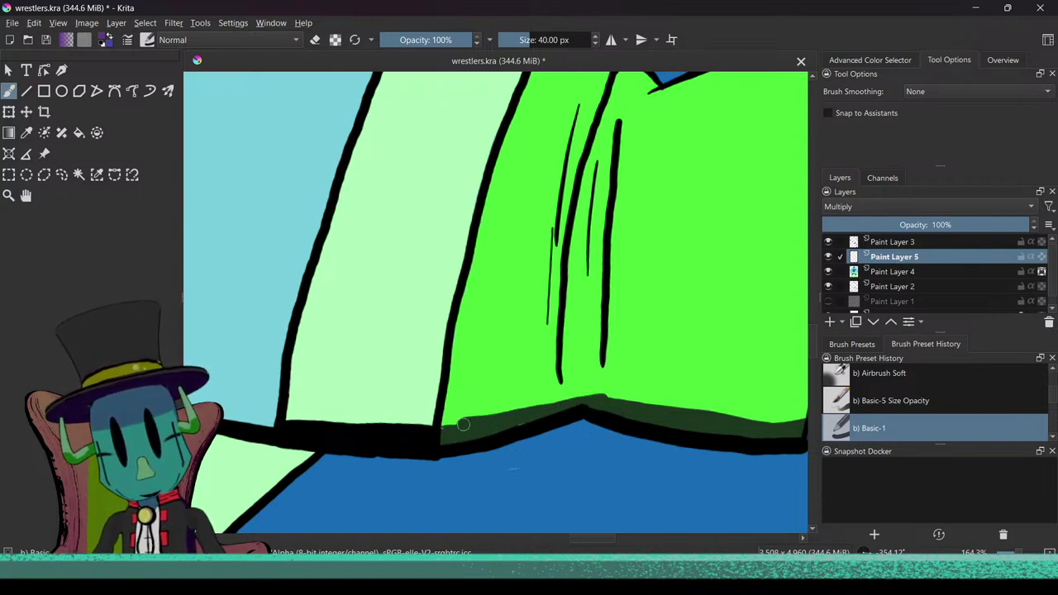
{"action": "mouse_move", "coordinate": [541, 432]}
{"action": "left_mouse_down"}
{"action": "mouse_move", "coordinate": [529, 489]}
{"action": "mouse_move", "coordinate": [537, 392]}
{"action": "left_mouse_up"}
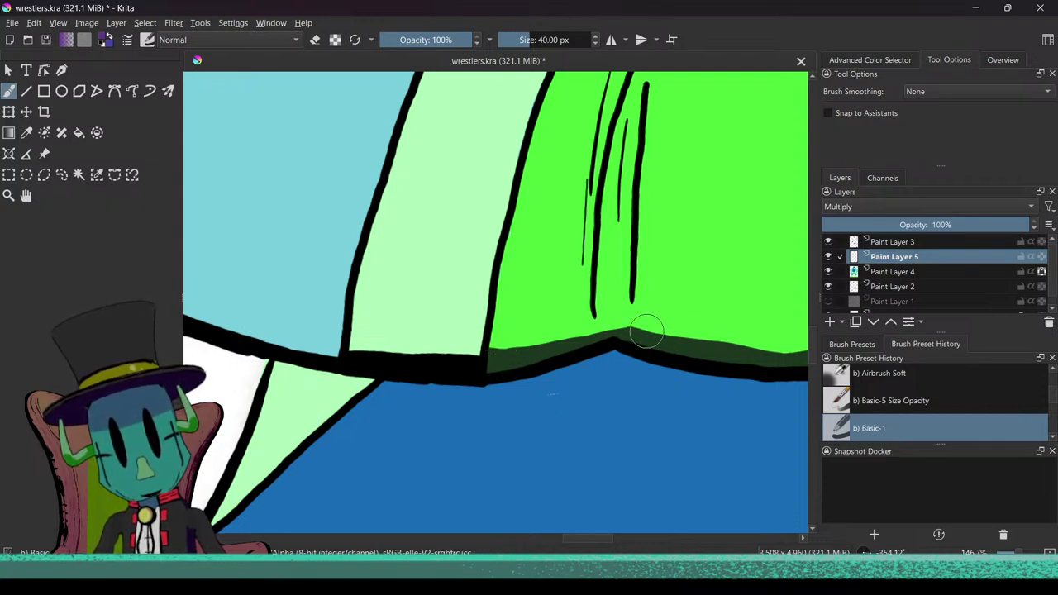
{"action": "left_click_drag", "start_coordinate": [617, 328], "coordinate": [570, 342]}
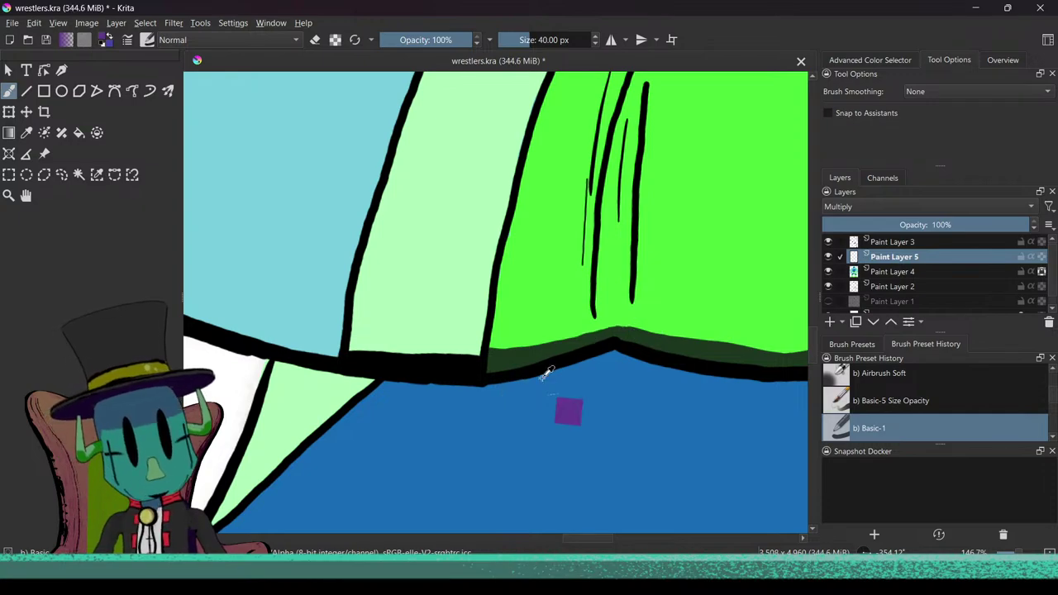
Step: Continue the image-right glove's purple shadow from the wrist notch to the pale cuff and even out its upper edge
{"action": "scroll", "coordinate": [567, 411], "scroll_direction": "down", "scroll_amount": 7}
{"action": "scroll", "coordinate": [528, 470], "scroll_direction": "up", "scroll_amount": 4}
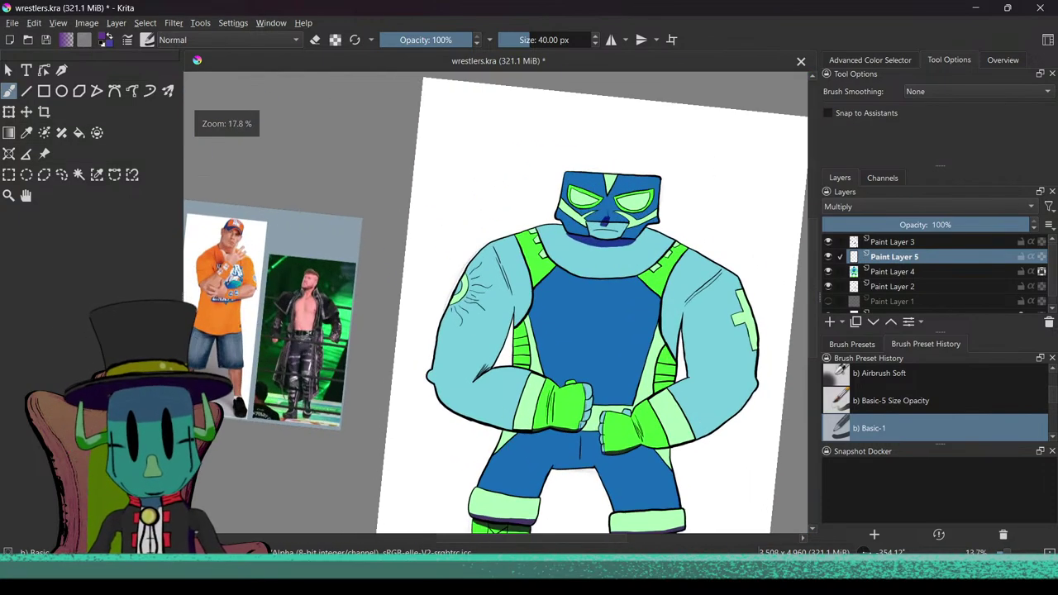
{"action": "scroll", "coordinate": [592, 385], "scroll_direction": "up", "scroll_amount": 5}
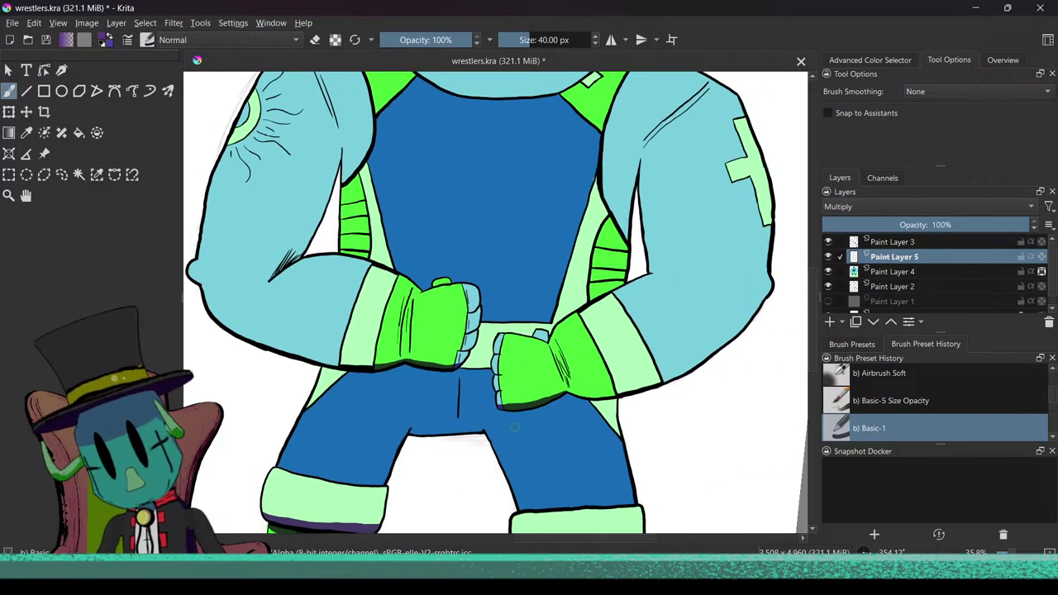
{"action": "scroll", "coordinate": [545, 408], "scroll_direction": "up", "scroll_amount": 4}
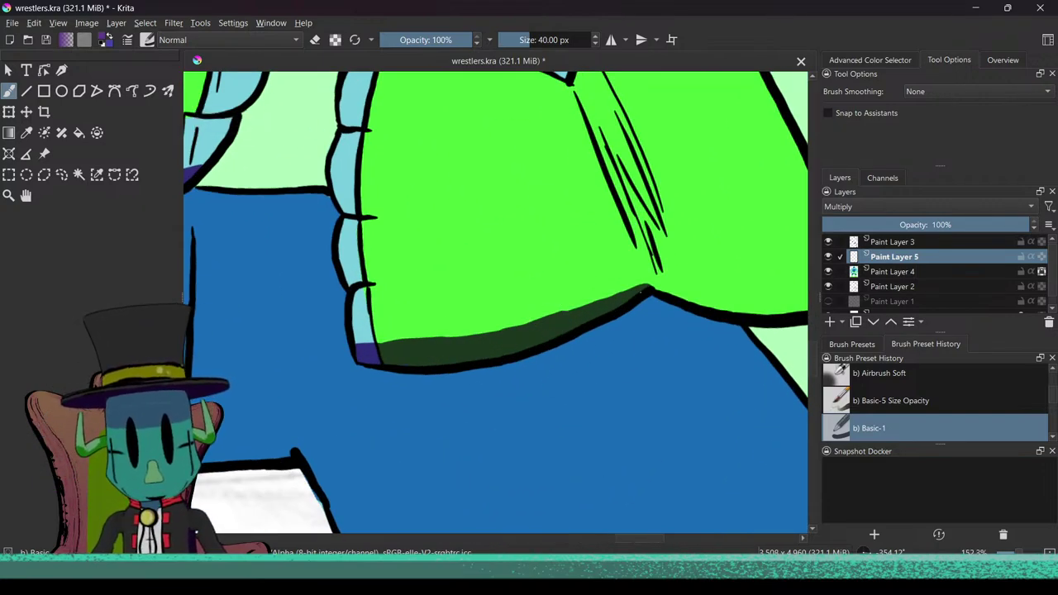
{"action": "left_click_drag", "start_coordinate": [665, 351], "coordinate": [563, 387]}
{"action": "left_click_drag", "start_coordinate": [640, 380], "coordinate": [602, 412]}
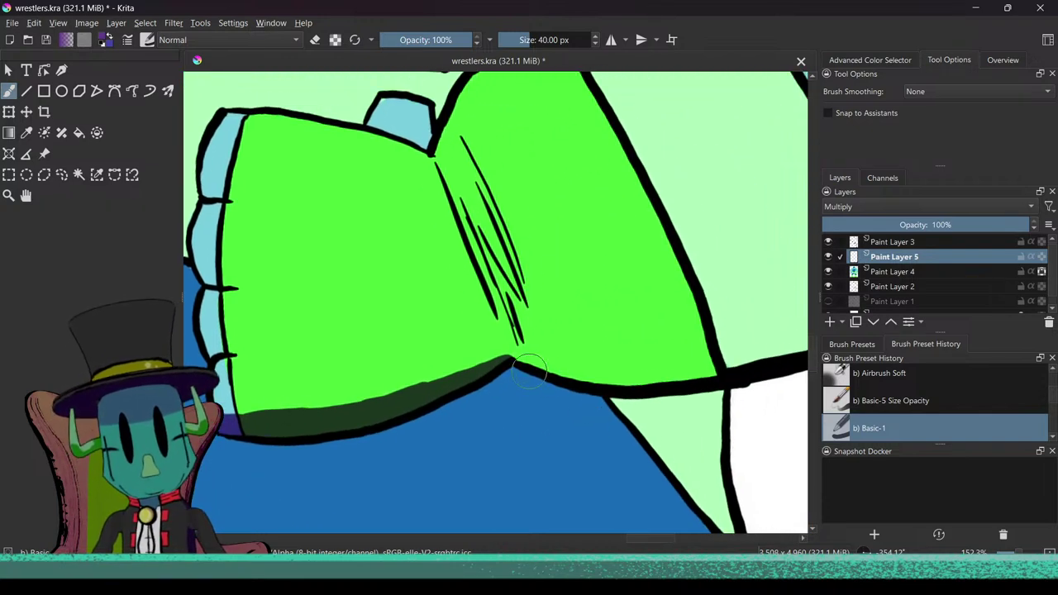
{"action": "mouse_move", "coordinate": [509, 357]}
{"action": "left_mouse_down"}
{"action": "mouse_move", "coordinate": [633, 385]}
{"action": "mouse_move", "coordinate": [717, 373]}
{"action": "mouse_move", "coordinate": [570, 371]}
{"action": "mouse_move", "coordinate": [521, 362]}
{"action": "mouse_move", "coordinate": [509, 355]}
{"action": "left_mouse_up"}
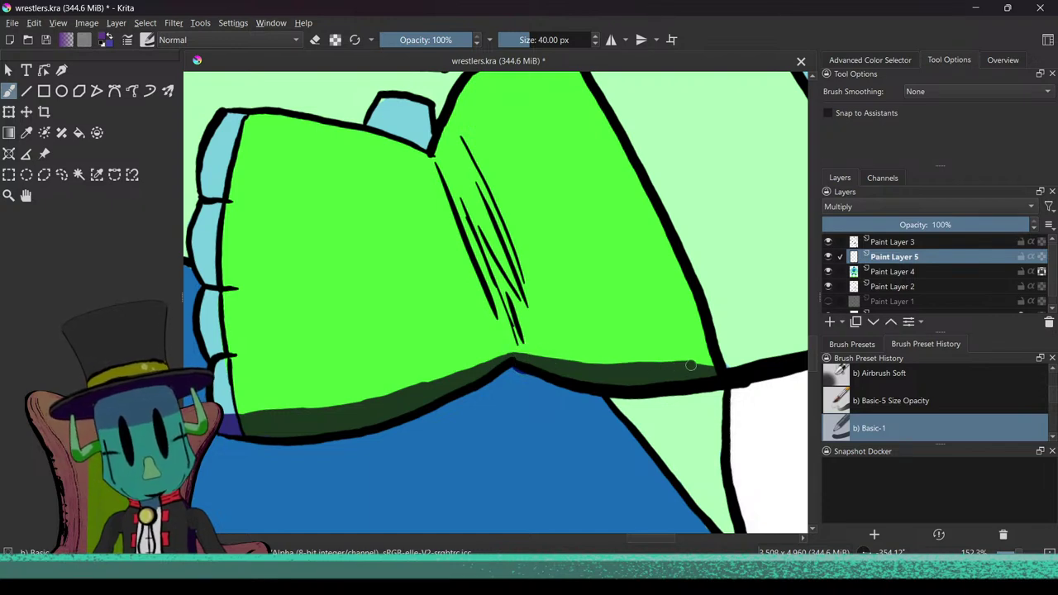
{"action": "left_click_drag", "start_coordinate": [710, 363], "coordinate": [586, 365]}
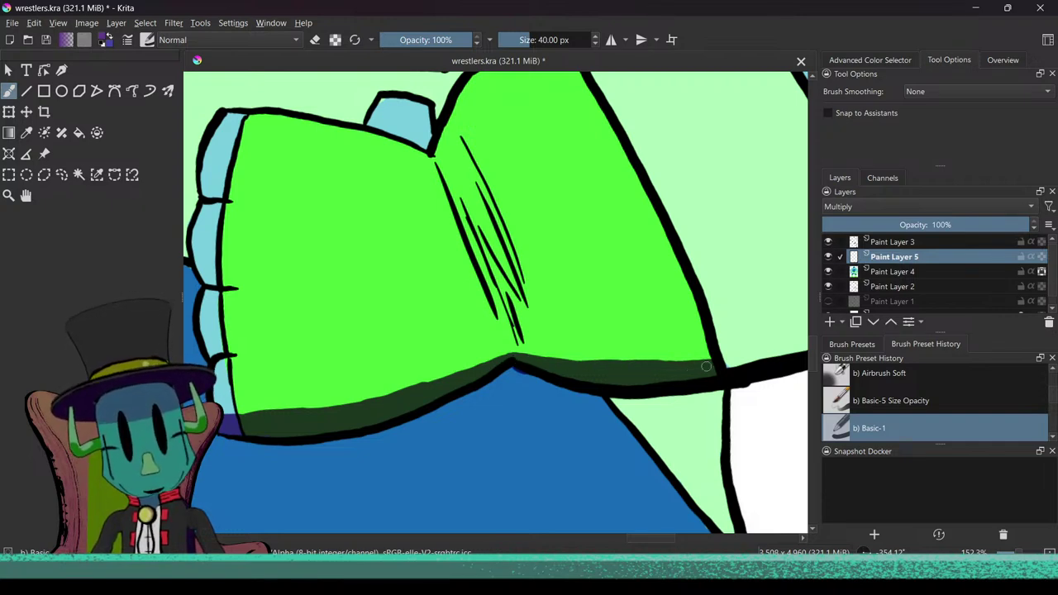
{"action": "left_click_drag", "start_coordinate": [709, 358], "coordinate": [542, 362]}
Step: Paint a purple shadow along the lower edge of the image-right glove's pale green cuff, up to the forearm
{"action": "scroll", "coordinate": [570, 351], "scroll_direction": "down", "scroll_amount": 10}
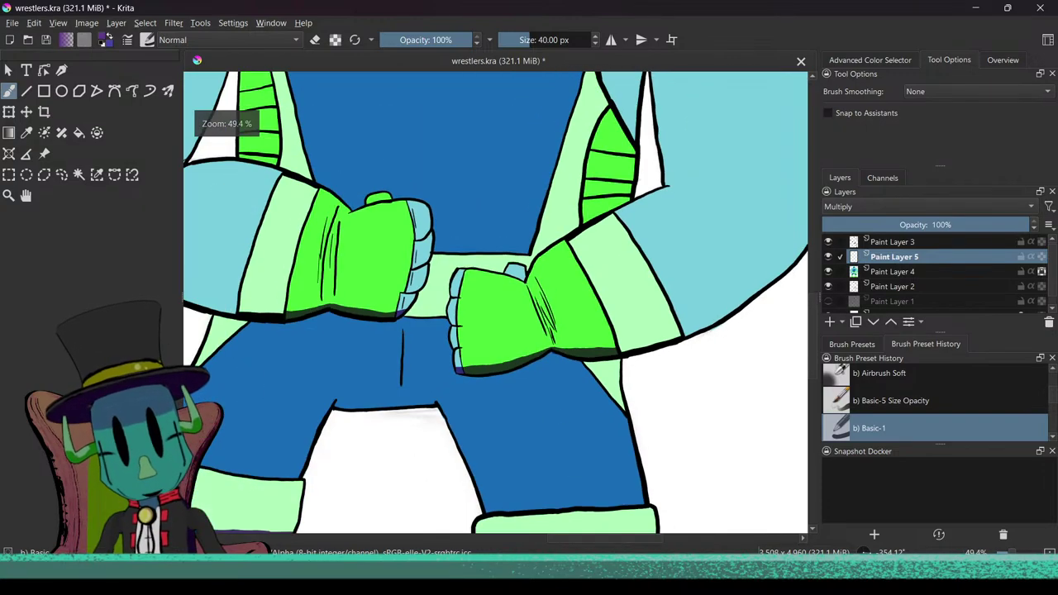
{"action": "scroll", "coordinate": [566, 457], "scroll_direction": "down", "scroll_amount": 1}
{"action": "scroll", "coordinate": [579, 454], "scroll_direction": "up", "scroll_amount": 6}
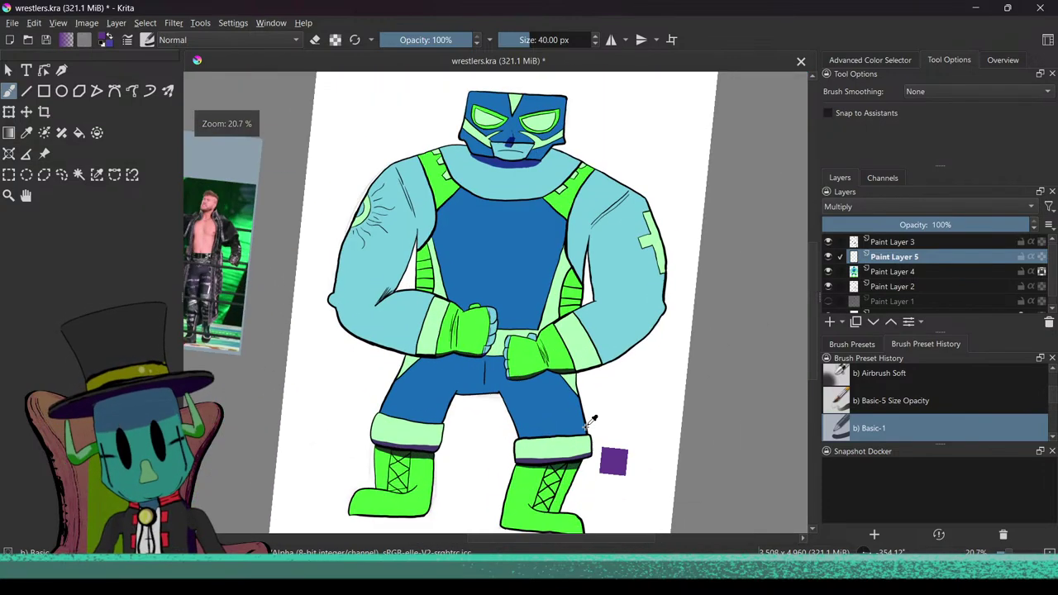
{"action": "scroll", "coordinate": [604, 351], "scroll_direction": "up", "scroll_amount": 5}
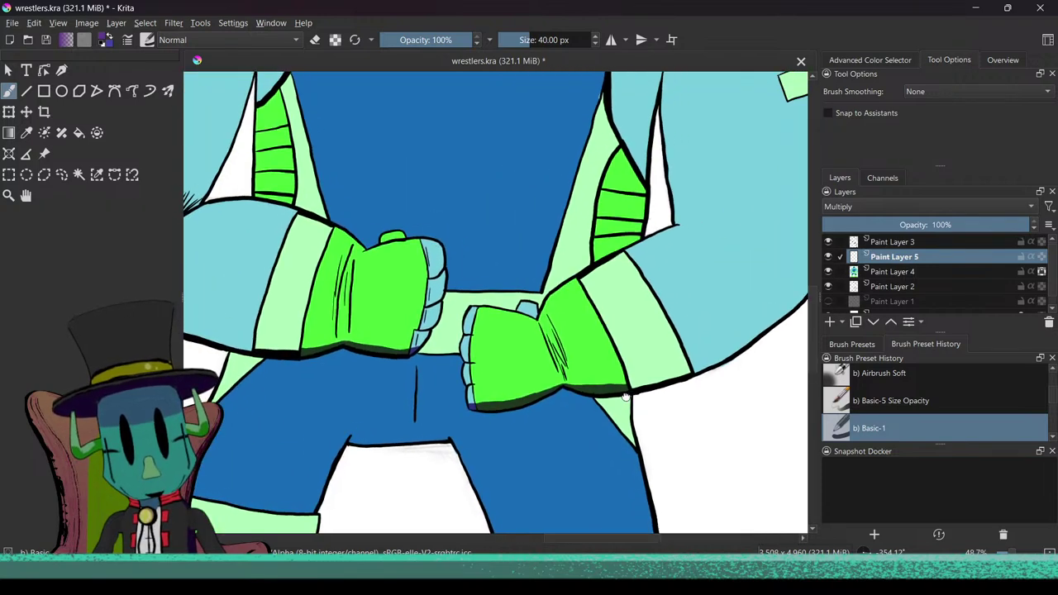
{"action": "mouse_move", "coordinate": [530, 371]}
{"action": "left_mouse_down"}
{"action": "mouse_move", "coordinate": [661, 344]}
{"action": "mouse_move", "coordinate": [520, 378]}
{"action": "mouse_move", "coordinate": [634, 358]}
{"action": "mouse_move", "coordinate": [699, 332]}
{"action": "left_mouse_up"}
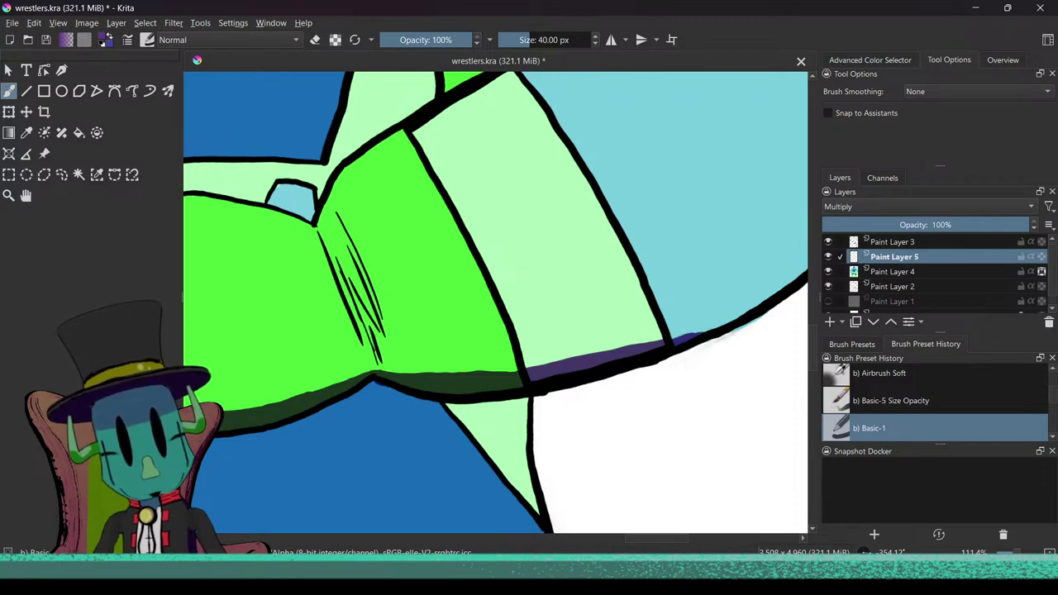
Step: Paint a purple shadow along the lower edge of the image-left forearm, running into the pale green cuff, and thicken it against the outline
{"action": "scroll", "coordinate": [595, 413], "scroll_direction": "down", "scroll_amount": 6}
{"action": "scroll", "coordinate": [586, 365], "scroll_direction": "up", "scroll_amount": 5}
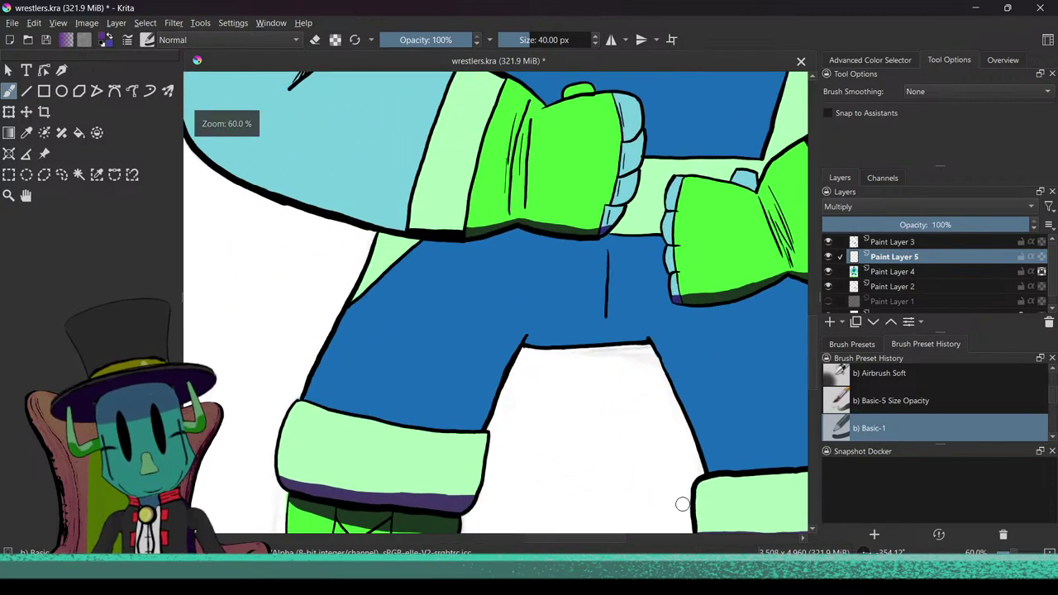
{"action": "left_click_drag", "start_coordinate": [562, 351], "coordinate": [697, 469]}
{"action": "left_click_drag", "start_coordinate": [625, 384], "coordinate": [692, 427]}
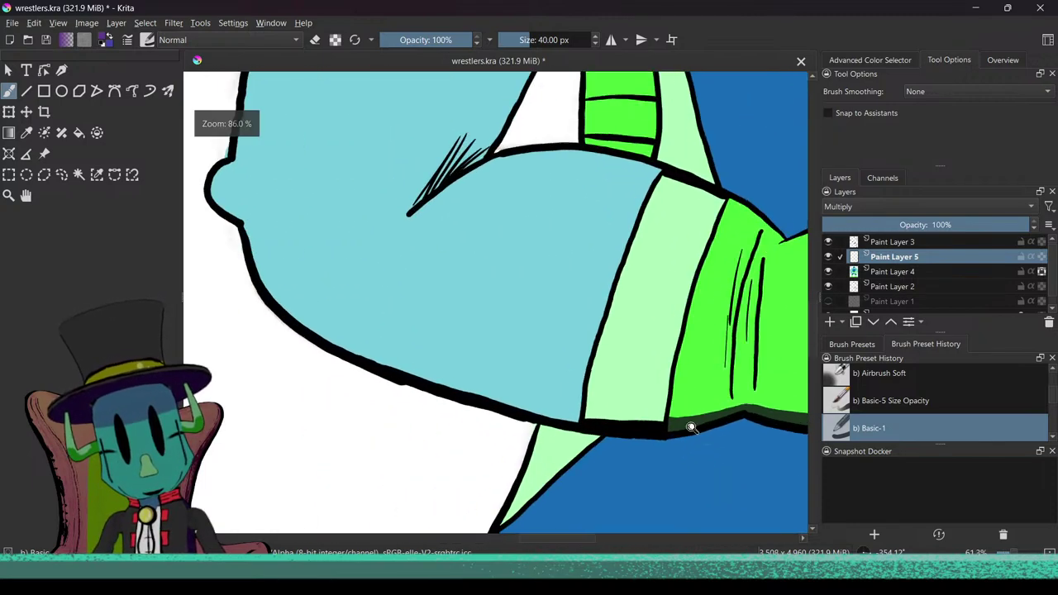
{"action": "scroll", "coordinate": [691, 428], "scroll_direction": "up", "scroll_amount": 1}
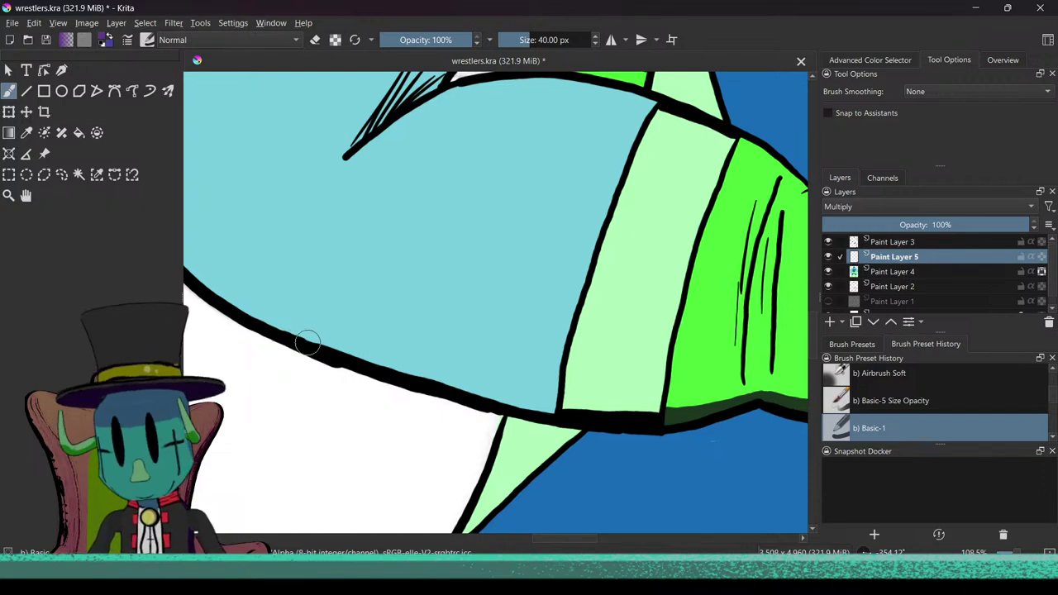
{"action": "mouse_move", "coordinate": [269, 324]}
{"action": "left_mouse_down"}
{"action": "mouse_move", "coordinate": [498, 393]}
{"action": "mouse_move", "coordinate": [607, 410]}
{"action": "left_mouse_up"}
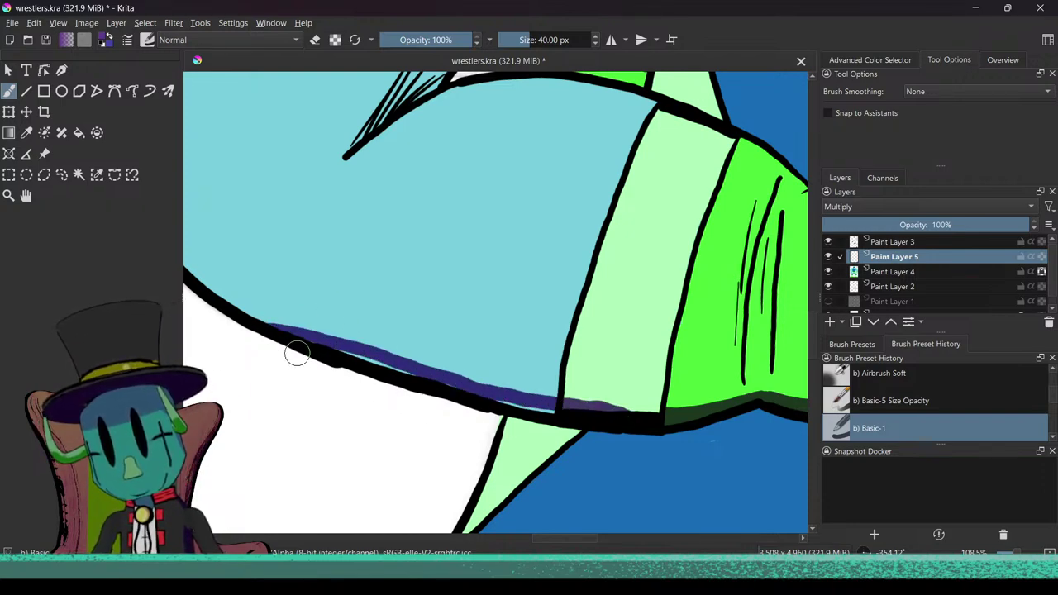
{"action": "mouse_move", "coordinate": [303, 350]}
{"action": "left_mouse_down"}
{"action": "mouse_move", "coordinate": [423, 385]}
{"action": "mouse_move", "coordinate": [338, 359]}
{"action": "mouse_move", "coordinate": [395, 377]}
{"action": "left_mouse_up"}
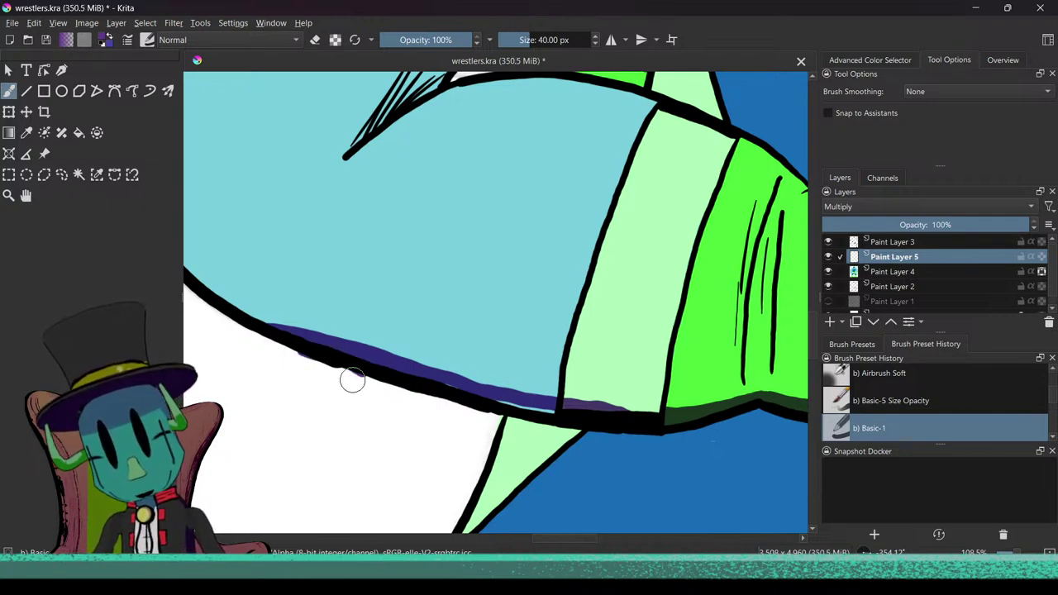
Step: Erase the shadow spilling below the image-left forearm's outline and extend the purple shadow across the pale green cuff to the glove
{"action": "key", "text": "e"}
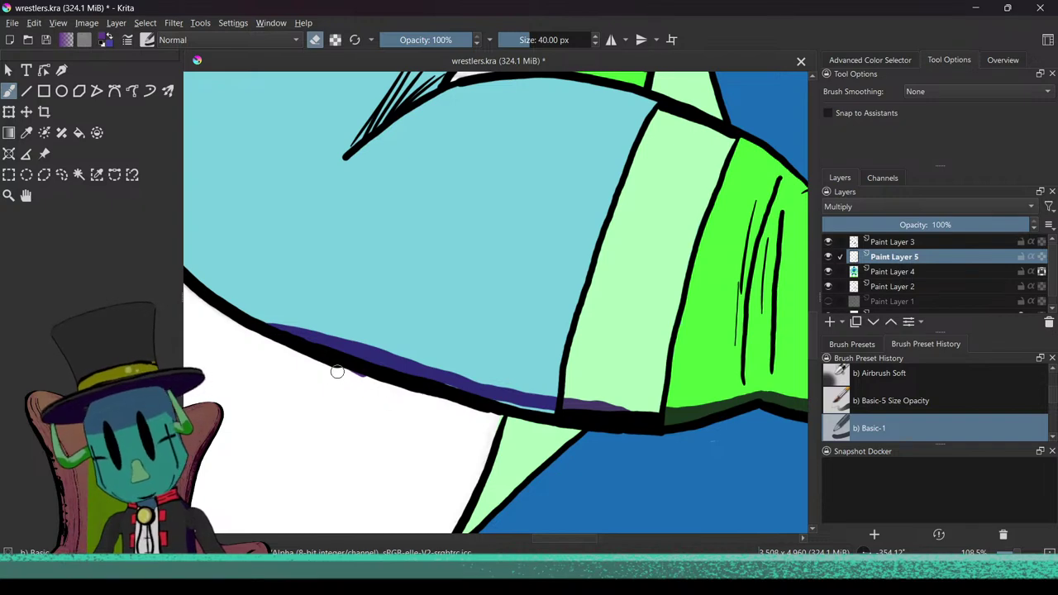
{"action": "key", "text": "e"}
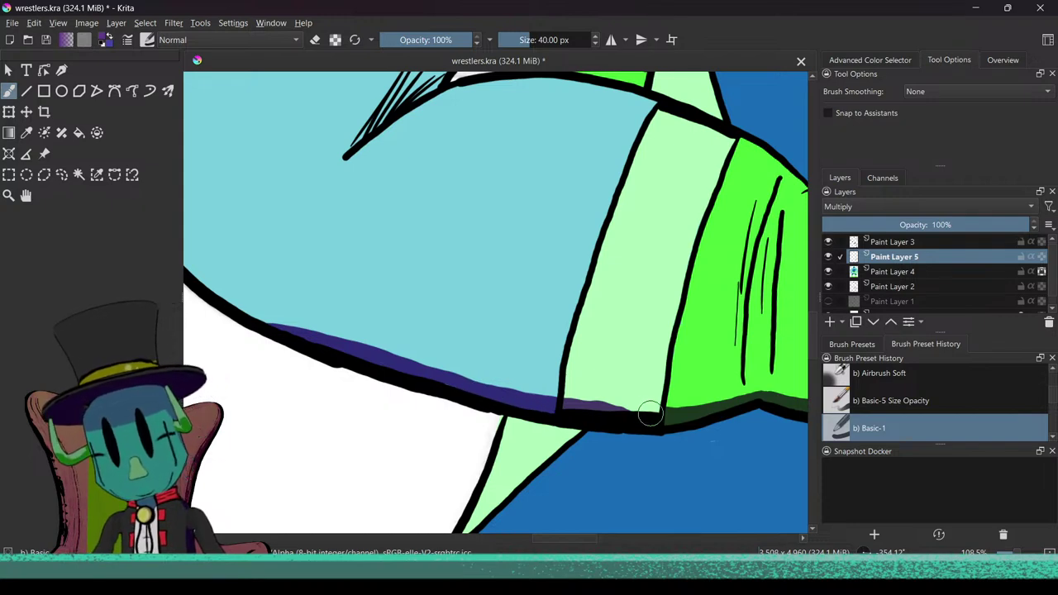
{"action": "mouse_move", "coordinate": [632, 411]}
{"action": "left_mouse_down"}
{"action": "mouse_move", "coordinate": [675, 411]}
{"action": "mouse_move", "coordinate": [530, 394]}
{"action": "left_mouse_up"}
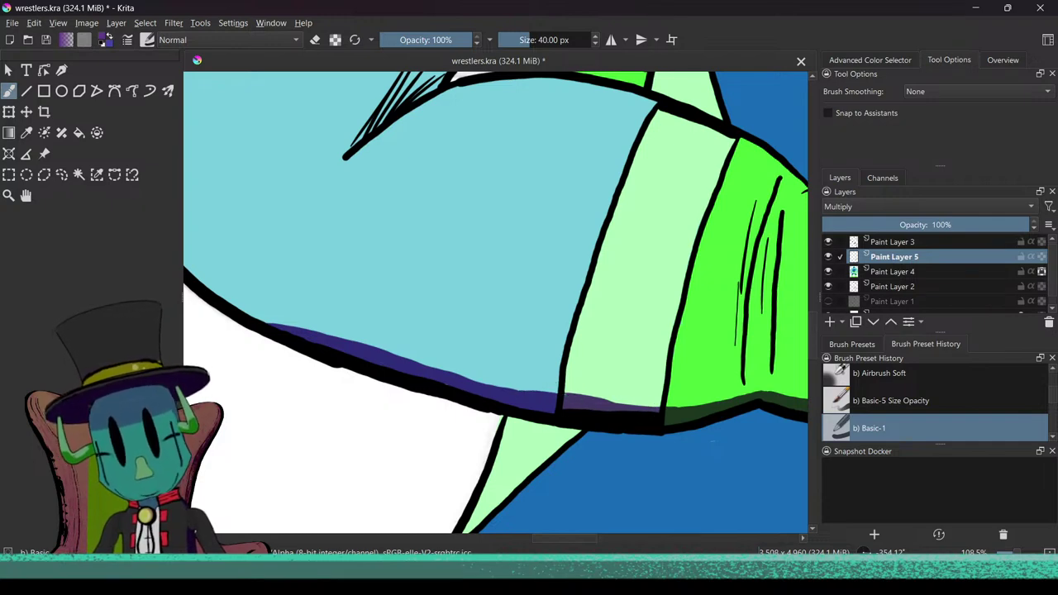
Step: Paint a short purple shadow at the image-right arm's inner elbow, beside the lower corner of the white gap, undoing unsuitable strokes
{"action": "scroll", "coordinate": [519, 346], "scroll_direction": "down", "scroll_amount": 6}
{"action": "scroll", "coordinate": [503, 440], "scroll_direction": "up", "scroll_amount": 3}
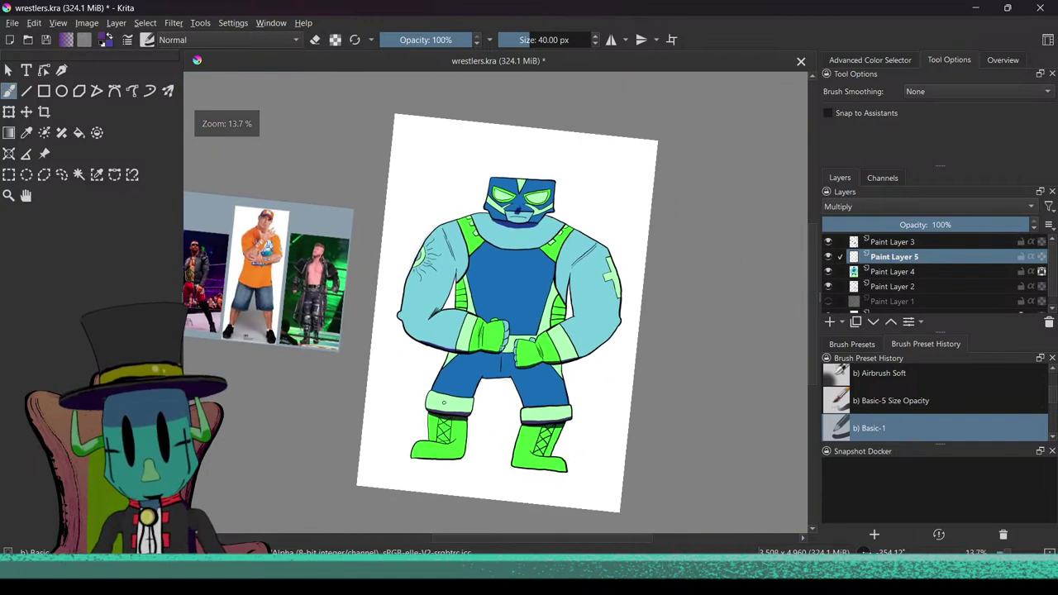
{"action": "scroll", "coordinate": [500, 444], "scroll_direction": "up", "scroll_amount": 3}
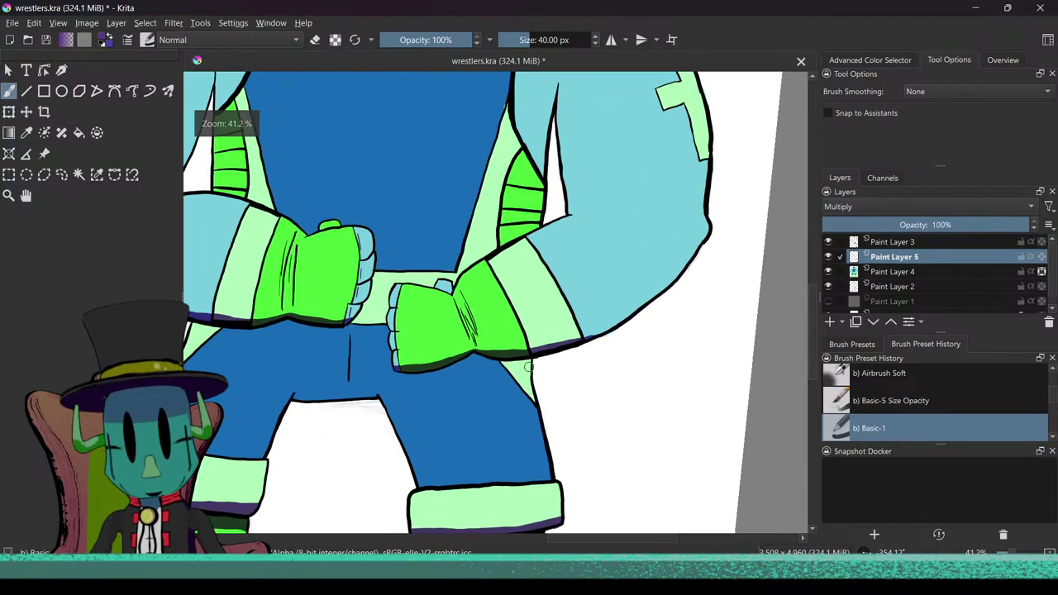
{"action": "left_click_drag", "start_coordinate": [605, 317], "coordinate": [514, 417]}
{"action": "left_click_drag", "start_coordinate": [476, 333], "coordinate": [559, 451]}
{"action": "scroll", "coordinate": [552, 454], "scroll_direction": "up", "scroll_amount": 2}
{"action": "scroll", "coordinate": [577, 415], "scroll_direction": "up", "scroll_amount": 3}
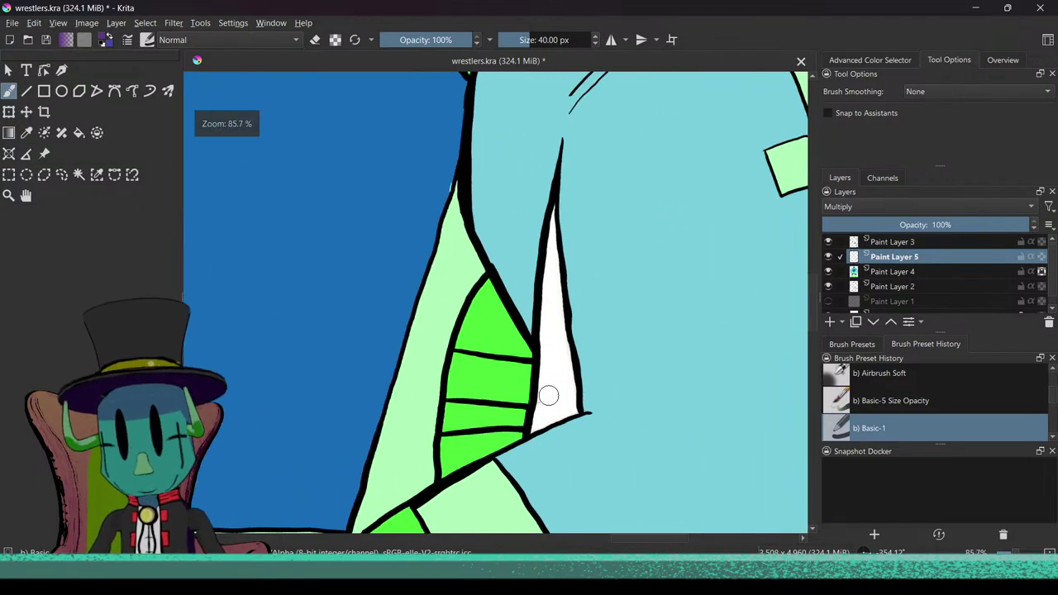
{"action": "left_click_drag", "start_coordinate": [587, 354], "coordinate": [599, 384]}
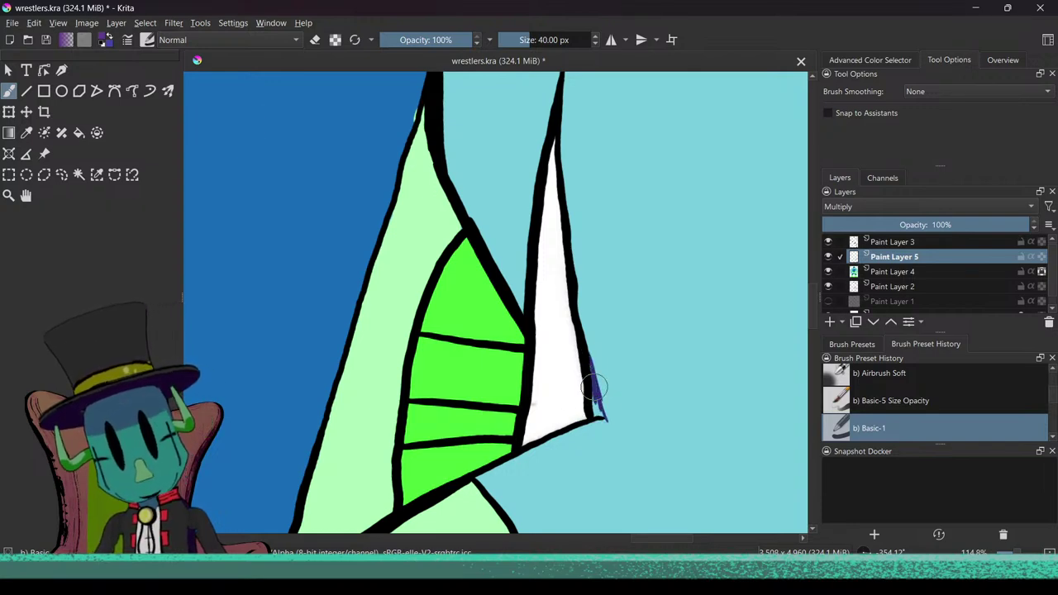
{"action": "left_click_drag", "start_coordinate": [590, 376], "coordinate": [601, 416]}
{"action": "key", "text": "ctrl+z"}
{"action": "left_click_drag", "start_coordinate": [588, 377], "coordinate": [603, 422]}
{"action": "key", "text": "ctrl+z"}
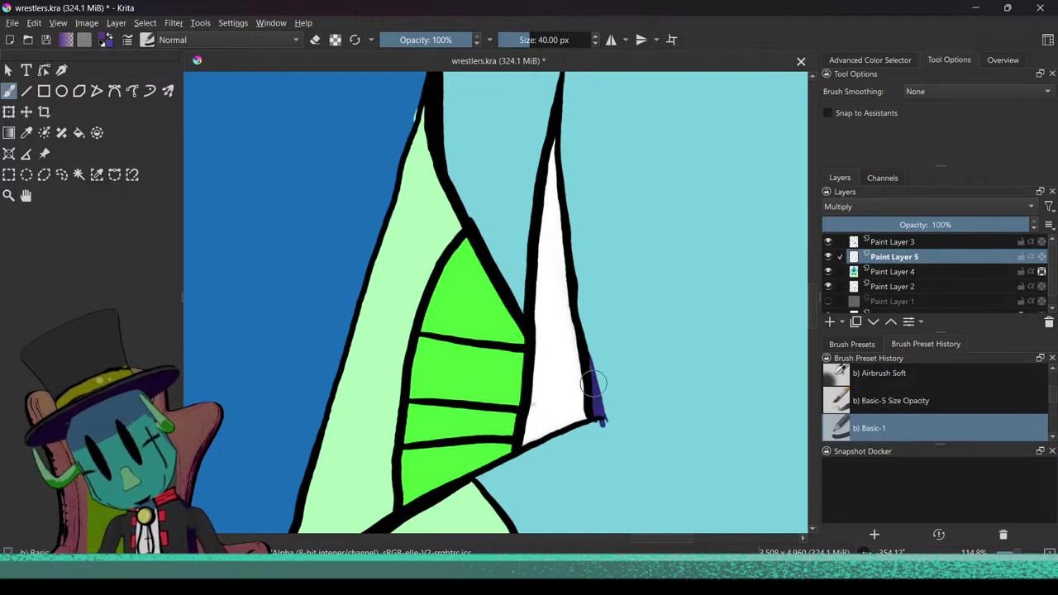
Step: Extend the inner-elbow shadow up along the image-right arm's edge to the tip of the white gap and thicken it into an even band
{"action": "left_click_drag", "start_coordinate": [560, 326], "coordinate": [564, 437]}
{"action": "mouse_move", "coordinate": [583, 405]}
{"action": "left_mouse_down"}
{"action": "mouse_move", "coordinate": [587, 317]}
{"action": "mouse_move", "coordinate": [580, 378]}
{"action": "left_mouse_up"}
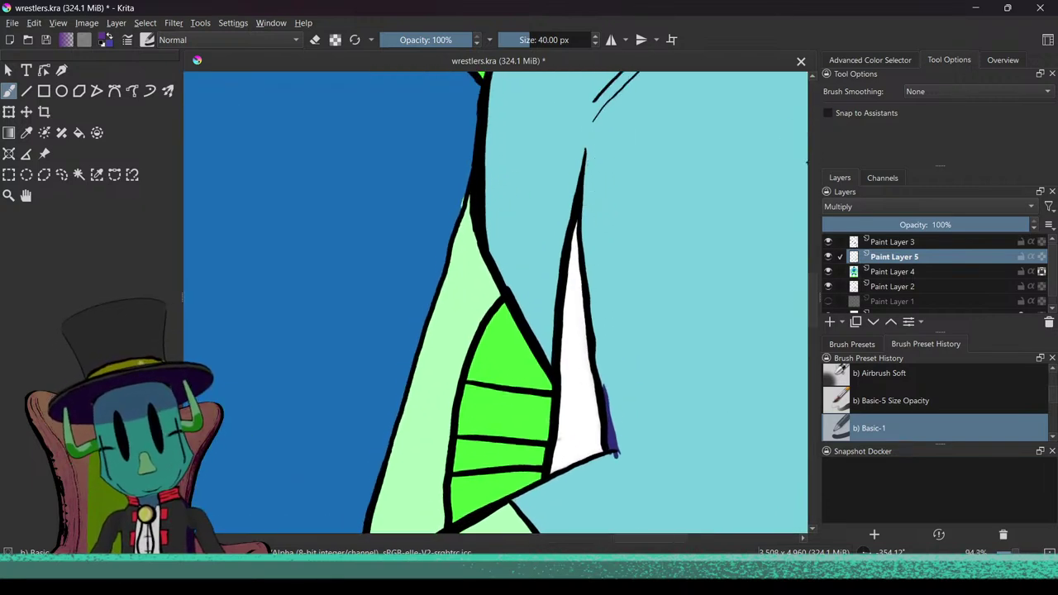
{"action": "left_click_drag", "start_coordinate": [588, 195], "coordinate": [603, 355]}
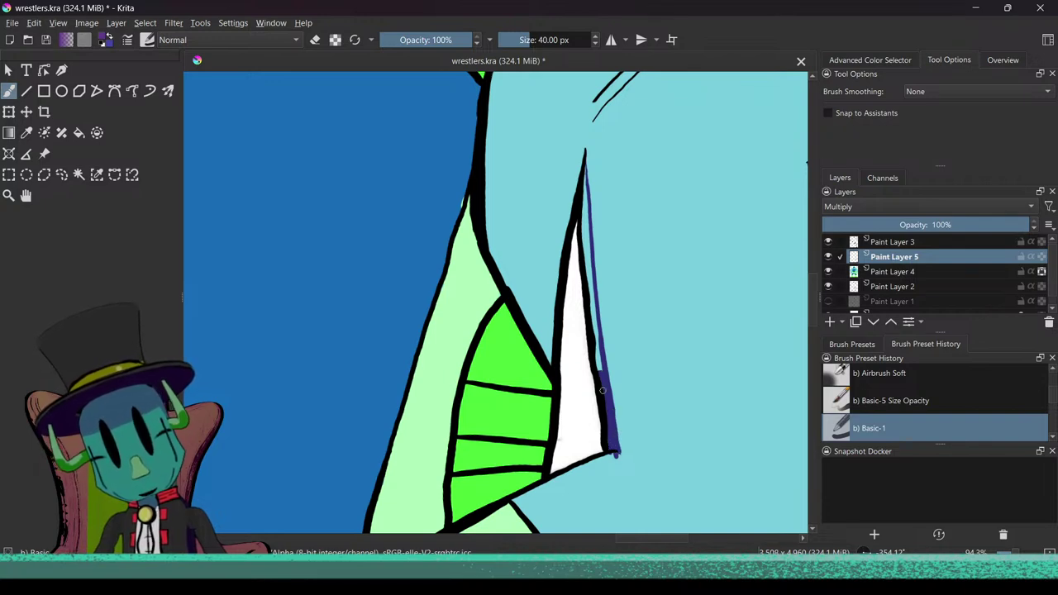
{"action": "left_click_drag", "start_coordinate": [596, 359], "coordinate": [599, 362]}
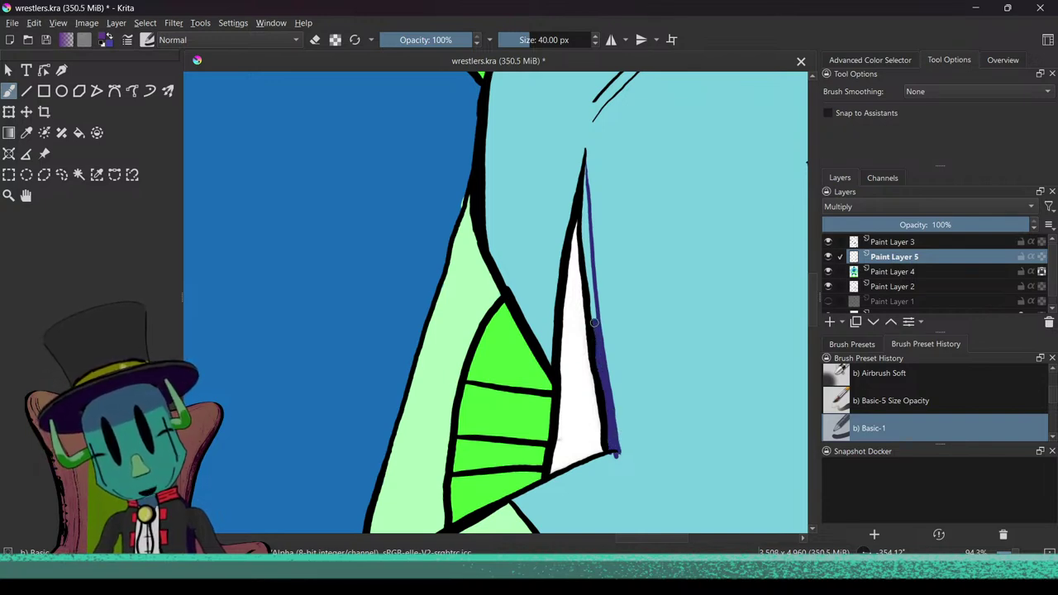
{"action": "mouse_move", "coordinate": [590, 298]}
{"action": "left_mouse_down"}
{"action": "mouse_move", "coordinate": [584, 164]}
{"action": "mouse_move", "coordinate": [600, 322]}
{"action": "left_mouse_up"}
{"action": "mouse_move", "coordinate": [612, 411]}
{"action": "left_mouse_down"}
{"action": "mouse_move", "coordinate": [601, 246]}
{"action": "mouse_move", "coordinate": [616, 417]}
{"action": "left_mouse_up"}
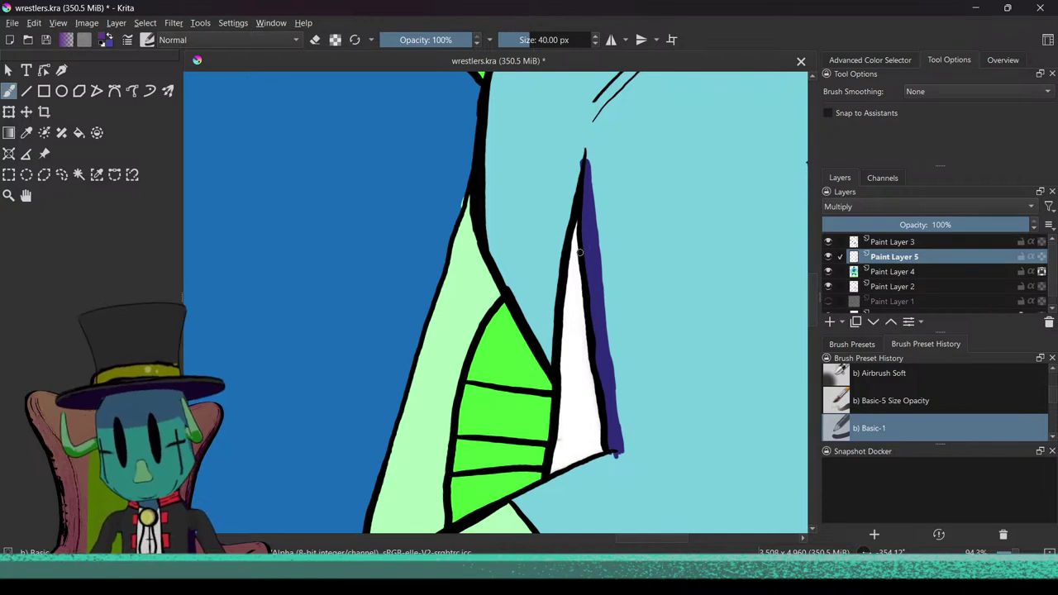
Step: Erase the purple shadow spilling below the image-right arm's inner-elbow corner, at the foot of the white gap
{"action": "key", "text": "e"}
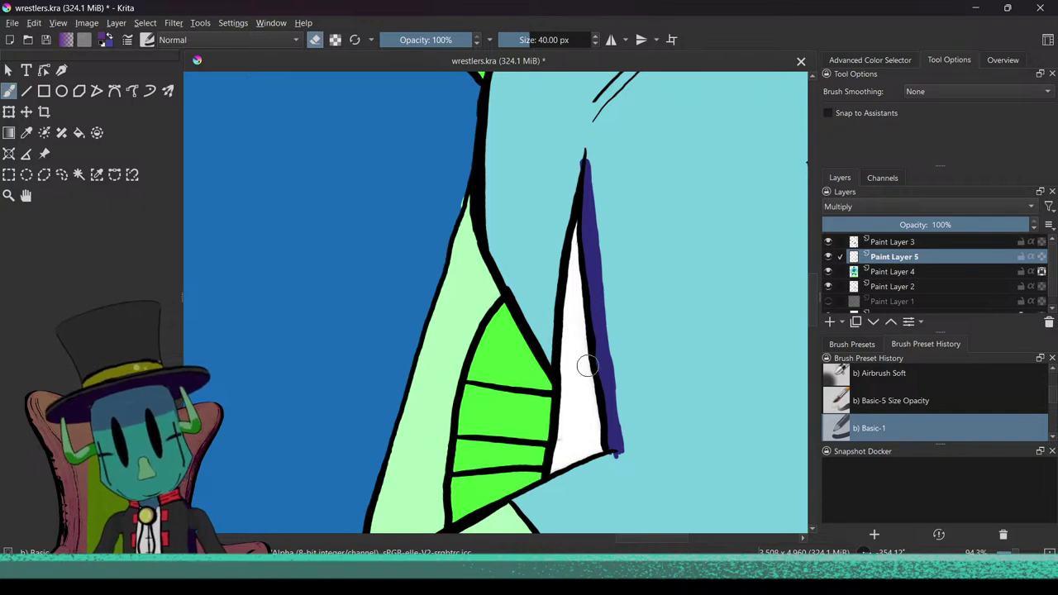
{"action": "scroll", "coordinate": [559, 432], "scroll_direction": "down", "scroll_amount": 2}
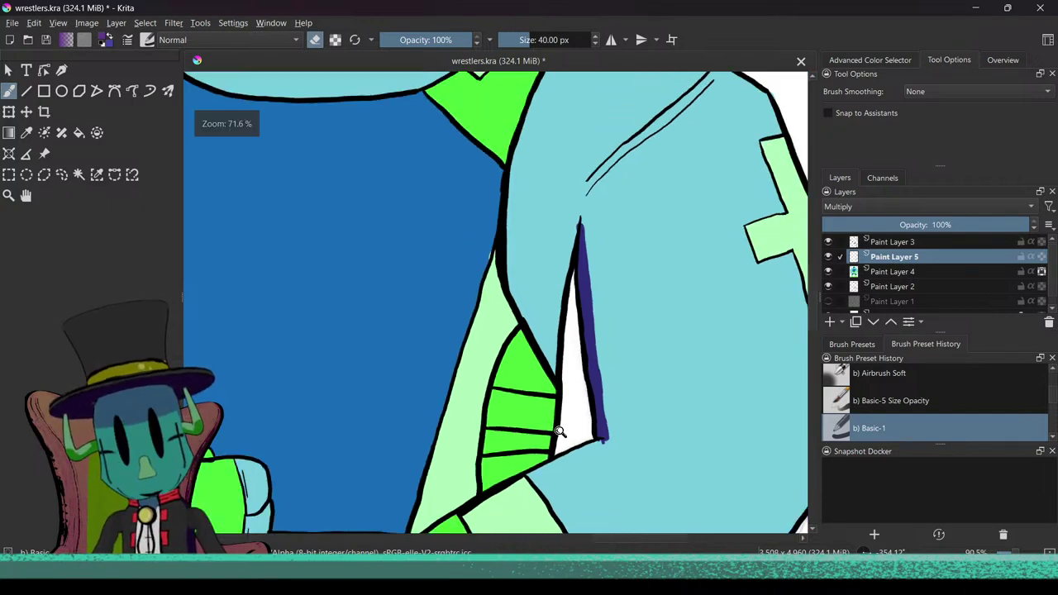
{"action": "scroll", "coordinate": [558, 432], "scroll_direction": "down", "scroll_amount": 7}
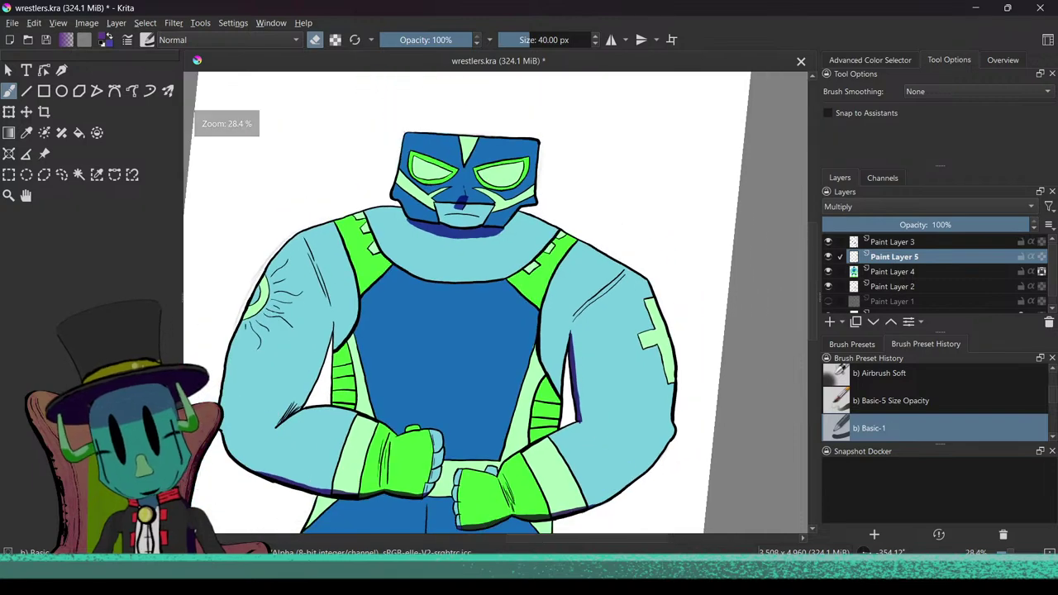
{"action": "scroll", "coordinate": [567, 369], "scroll_direction": "down", "scroll_amount": 3}
{"action": "scroll", "coordinate": [567, 370], "scroll_direction": "up", "scroll_amount": 9}
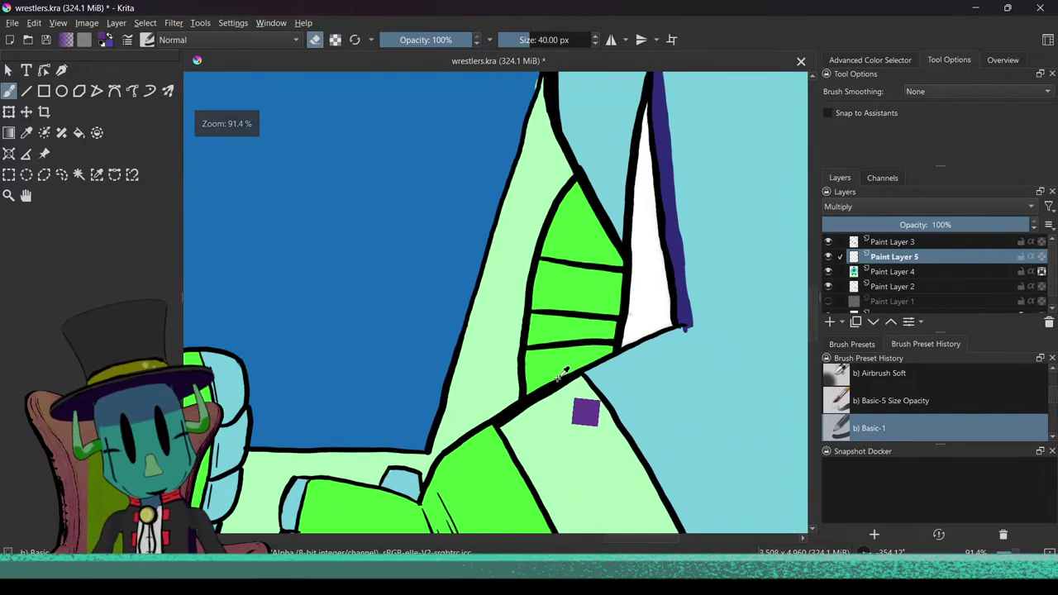
{"action": "scroll", "coordinate": [567, 370], "scroll_direction": "up", "scroll_amount": 2}
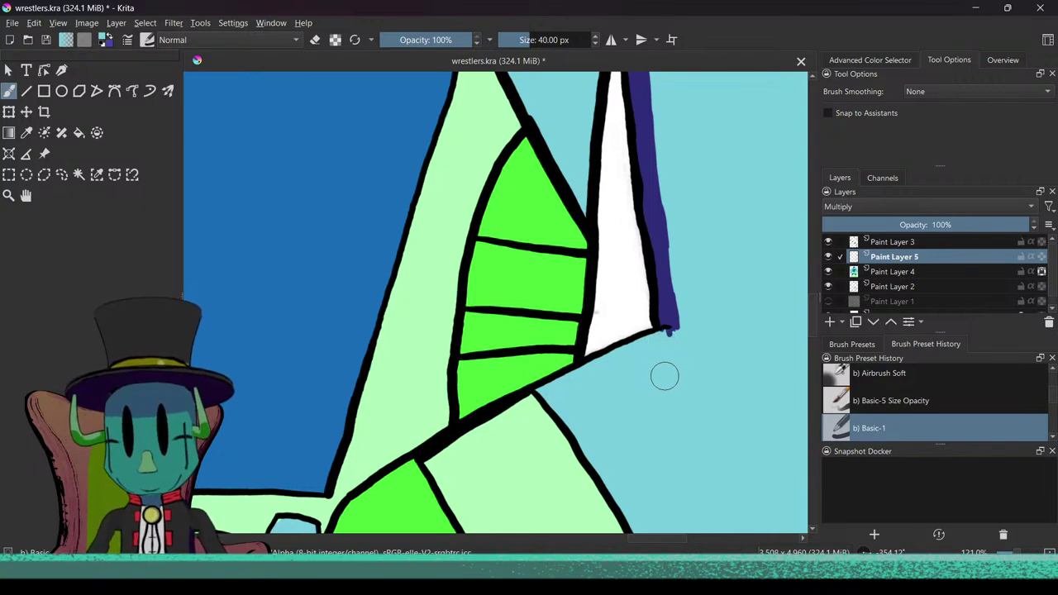
{"action": "key", "text": "e"}
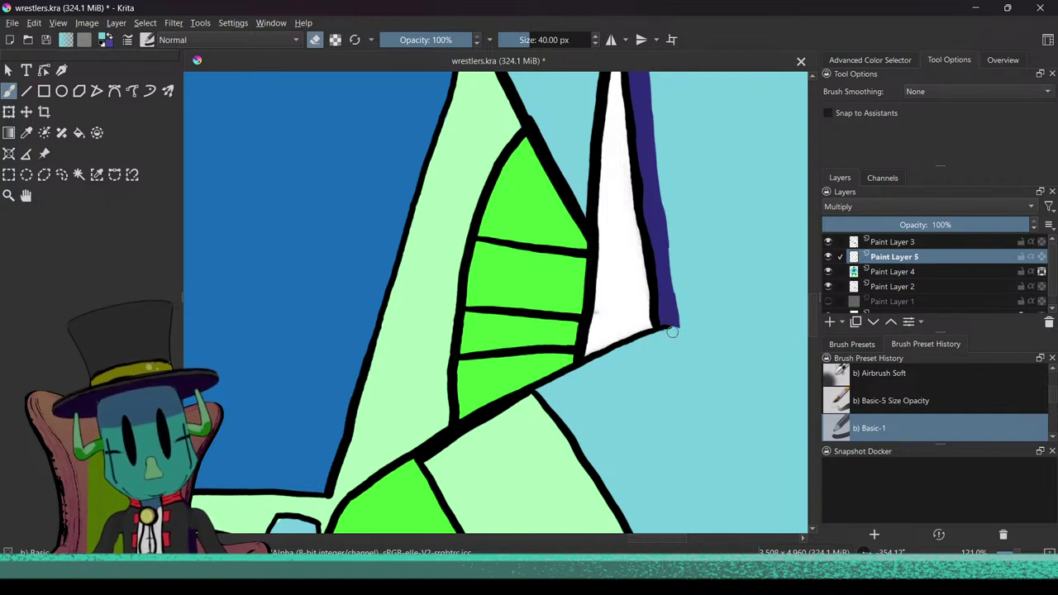
Step: Switch the brush from erasing to painting and sample the dark purple shadow colour for the sun-tattooed arm
{"action": "scroll", "coordinate": [649, 363], "scroll_direction": "down", "scroll_amount": 7}
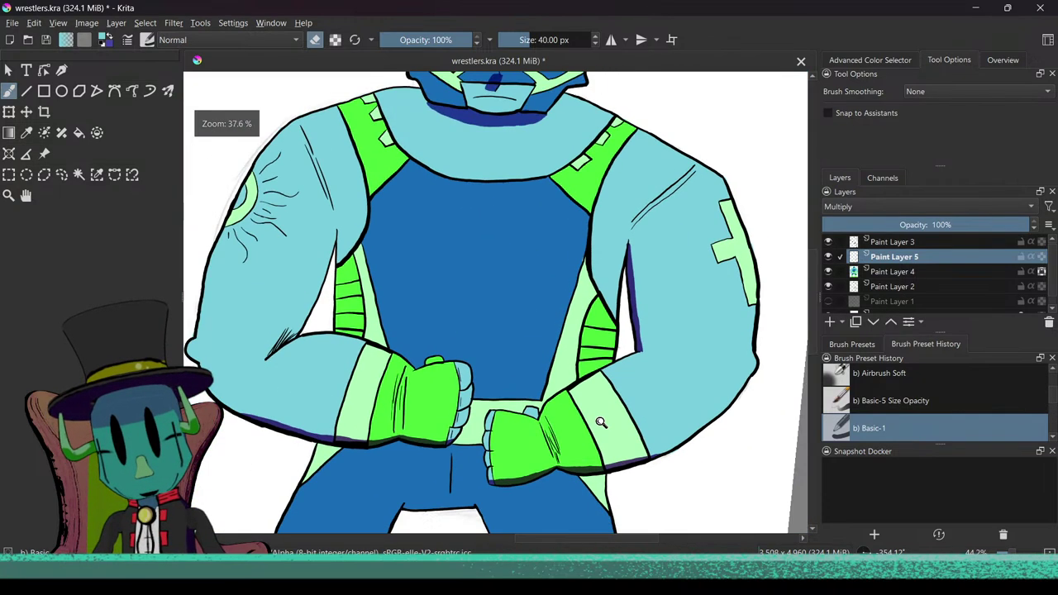
{"action": "scroll", "coordinate": [590, 426], "scroll_direction": "up", "scroll_amount": 4}
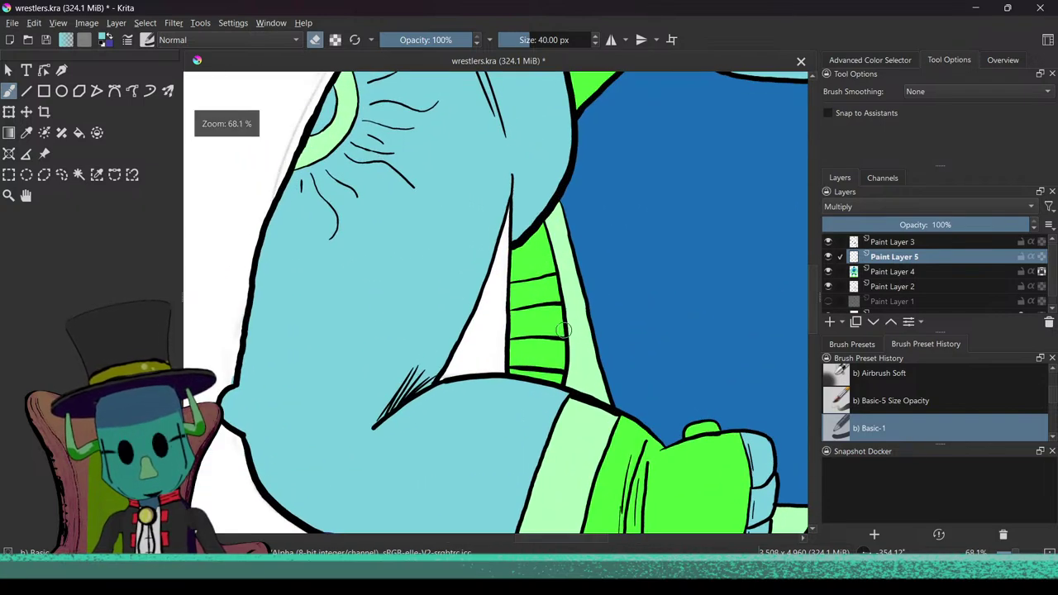
{"action": "scroll", "coordinate": [587, 326], "scroll_direction": "up", "scroll_amount": 2}
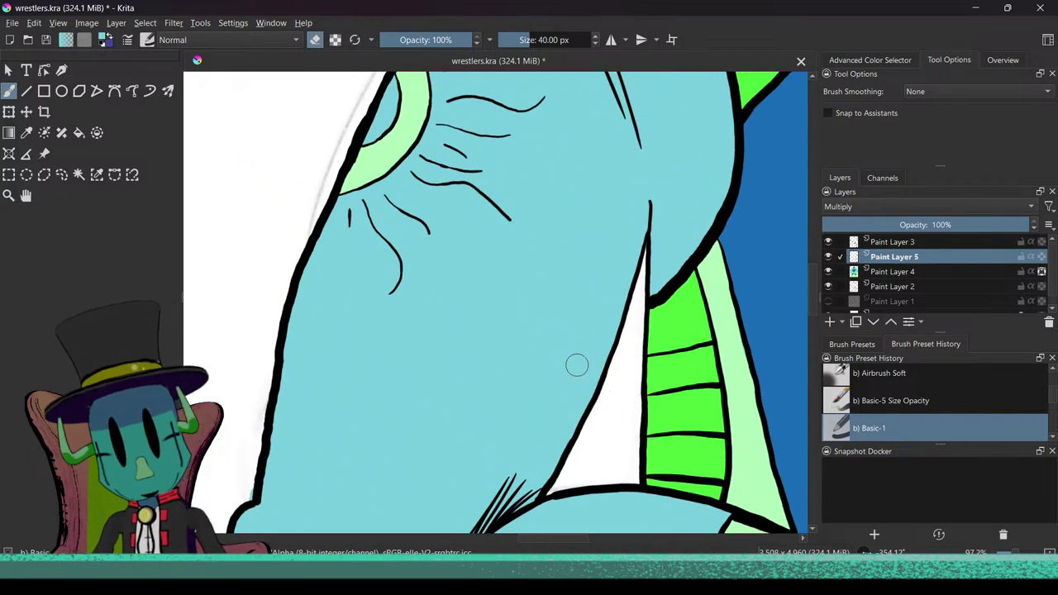
{"action": "key", "text": "e"}
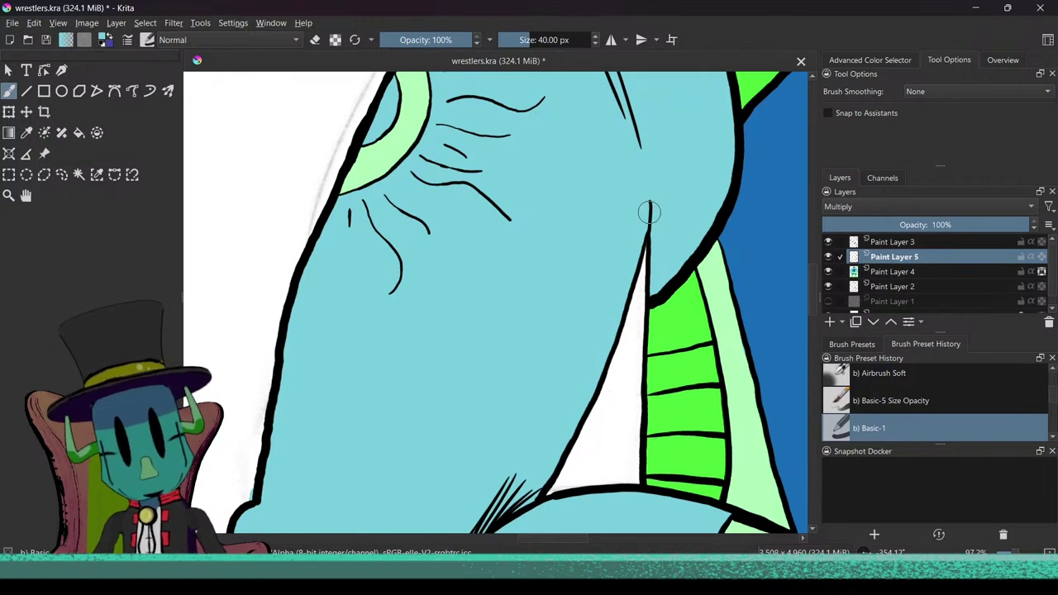
{"action": "left_click_drag", "start_coordinate": [648, 214], "coordinate": [638, 259]}
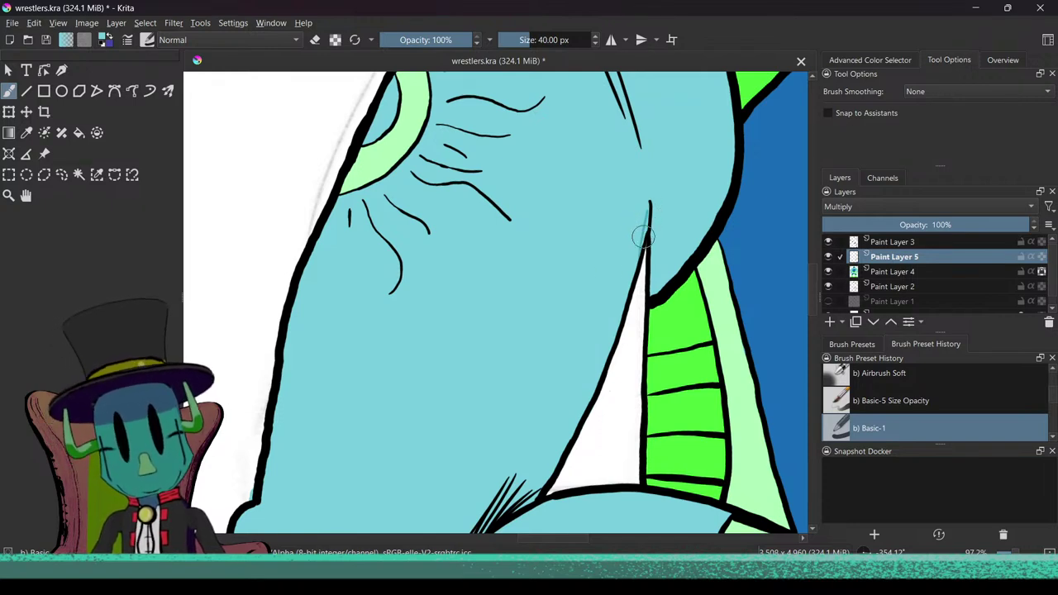
{"action": "left_click", "coordinate": [622, 275], "text": "ctrl"}
{"action": "scroll", "coordinate": [619, 289], "scroll_direction": "down", "scroll_amount": 3}
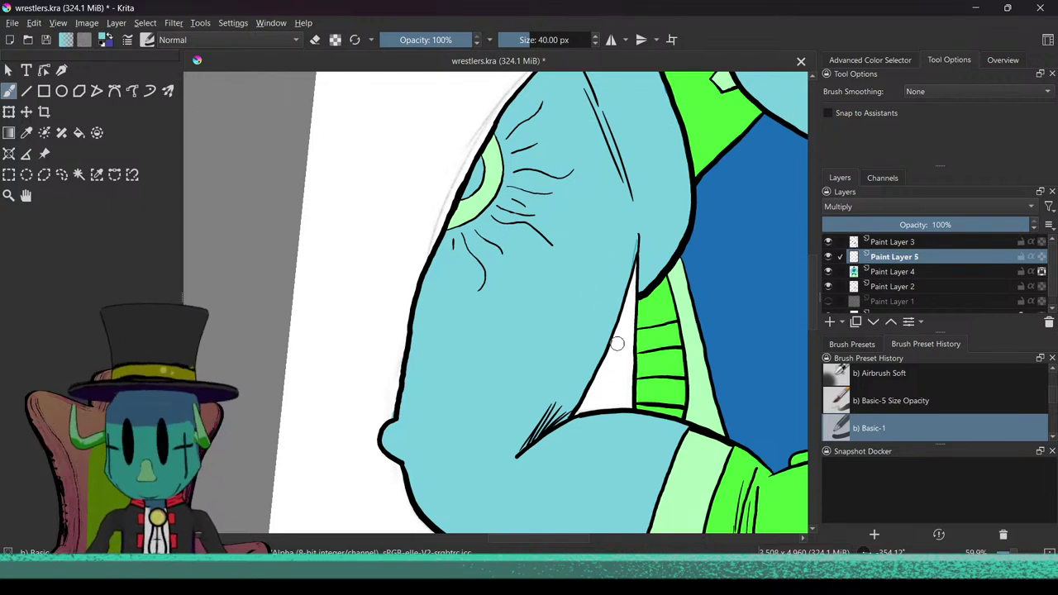
{"action": "scroll", "coordinate": [615, 326], "scroll_direction": "up", "scroll_amount": 2}
{"action": "key", "text": "e"}
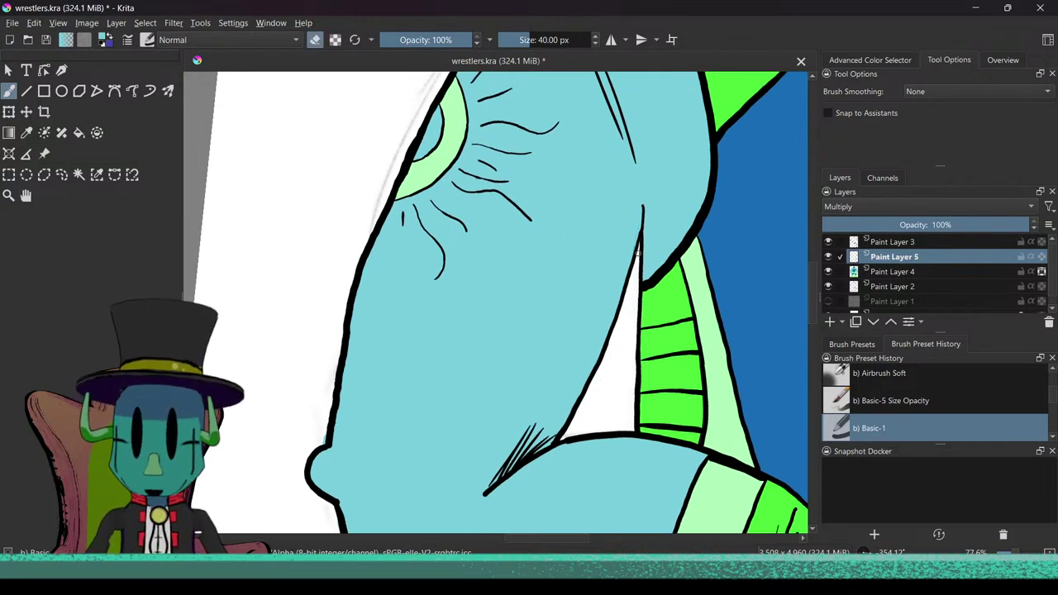
{"action": "key", "text": "e"}
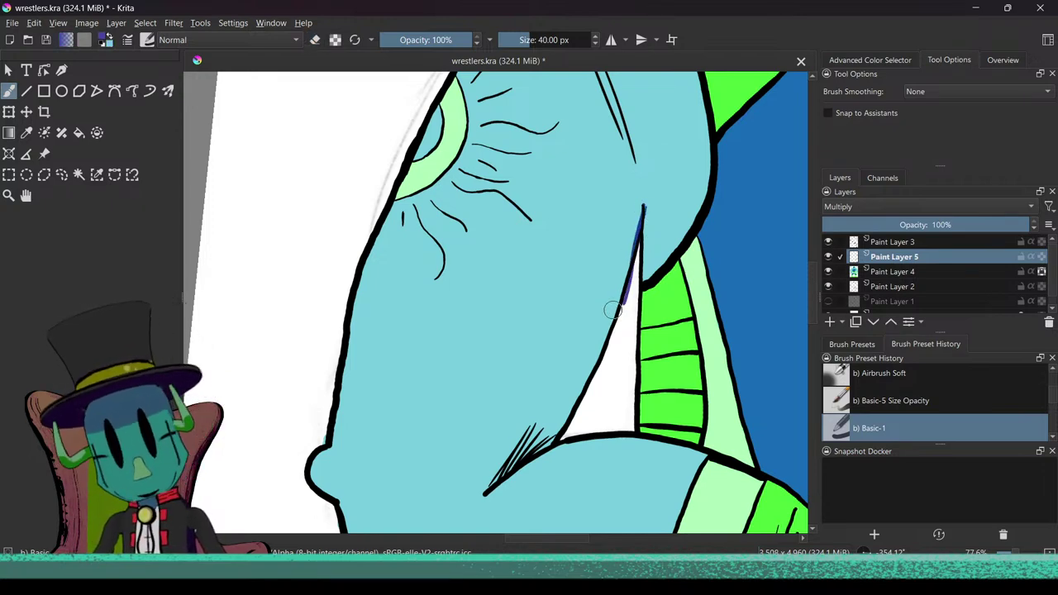
{"action": "key", "text": "ctrl+z"}
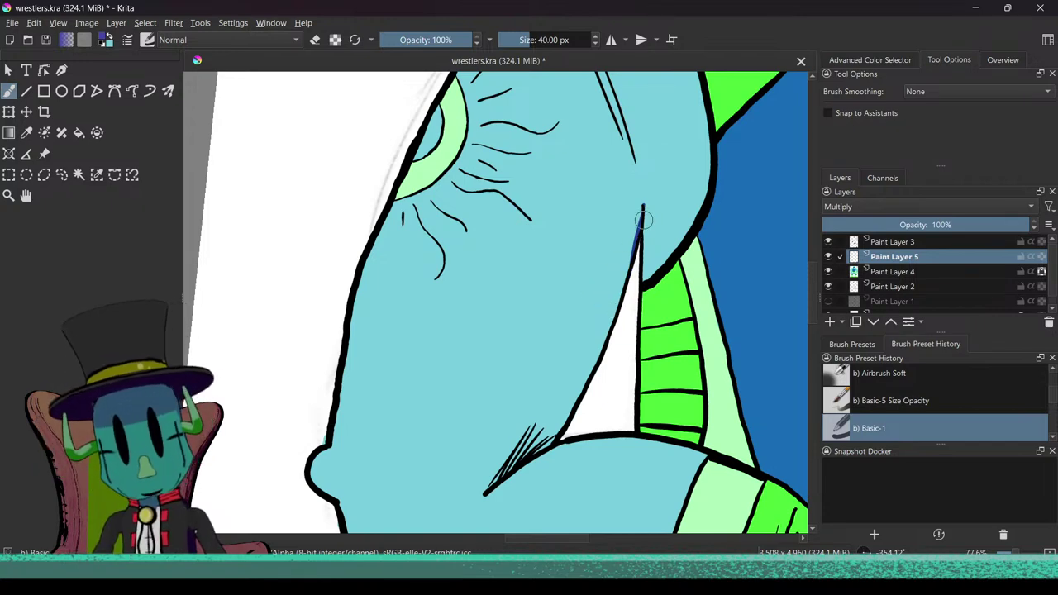
Step: Paint a dark purple shadow strip along the inner edge of the sun-tattooed arm, from armpit to elbow crease
{"action": "left_click_drag", "start_coordinate": [622, 291], "coordinate": [565, 401]}
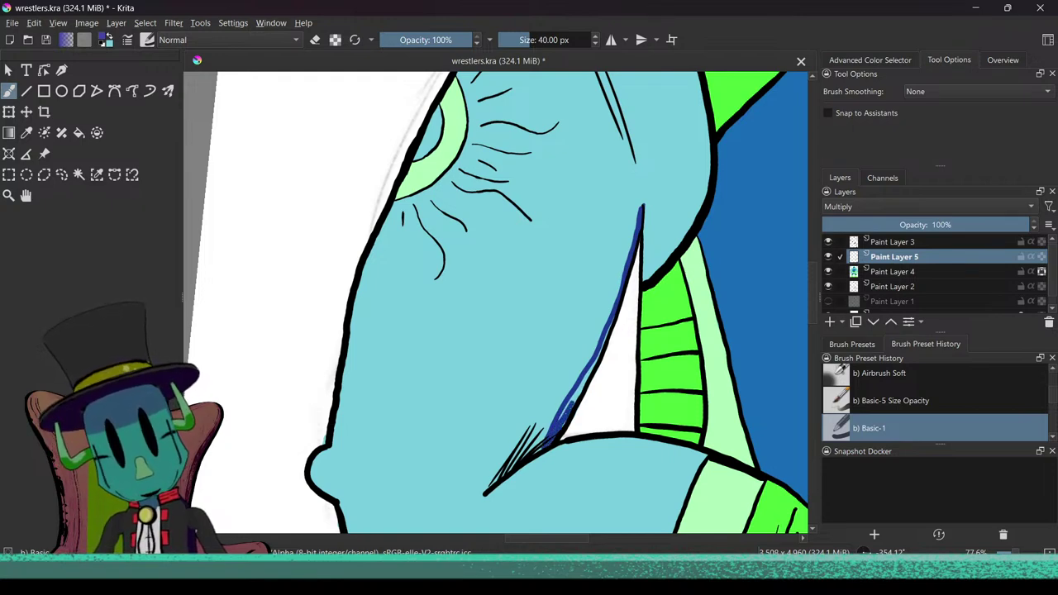
{"action": "left_click_drag", "start_coordinate": [594, 375], "coordinate": [602, 356]}
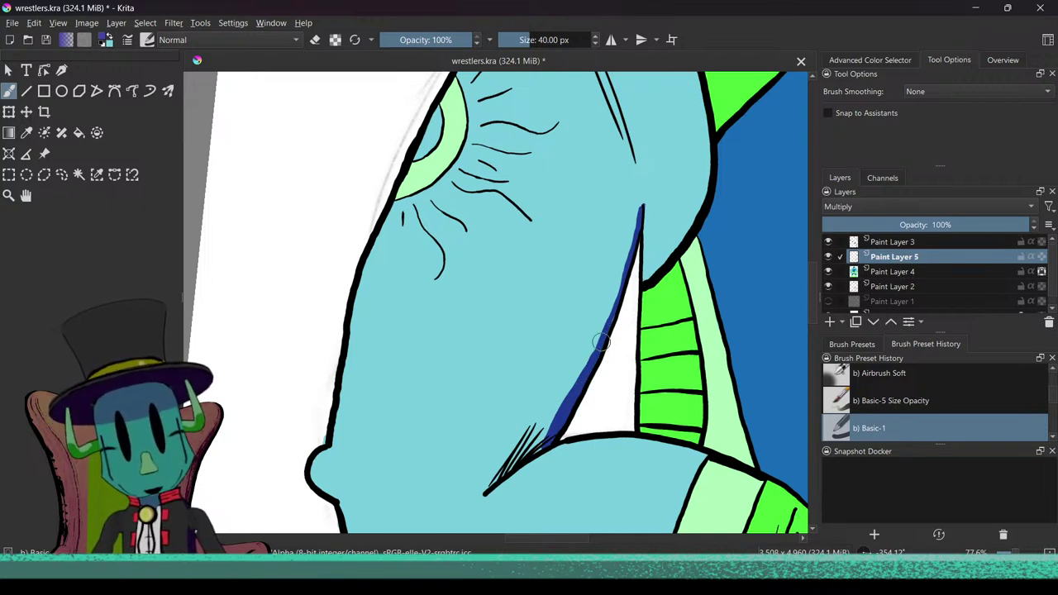
{"action": "mouse_move", "coordinate": [619, 294]}
{"action": "left_mouse_down"}
{"action": "mouse_move", "coordinate": [625, 256]}
{"action": "mouse_move", "coordinate": [615, 302]}
{"action": "mouse_move", "coordinate": [633, 225]}
{"action": "left_mouse_up"}
{"action": "left_click_drag", "start_coordinate": [625, 270], "coordinate": [634, 218]}
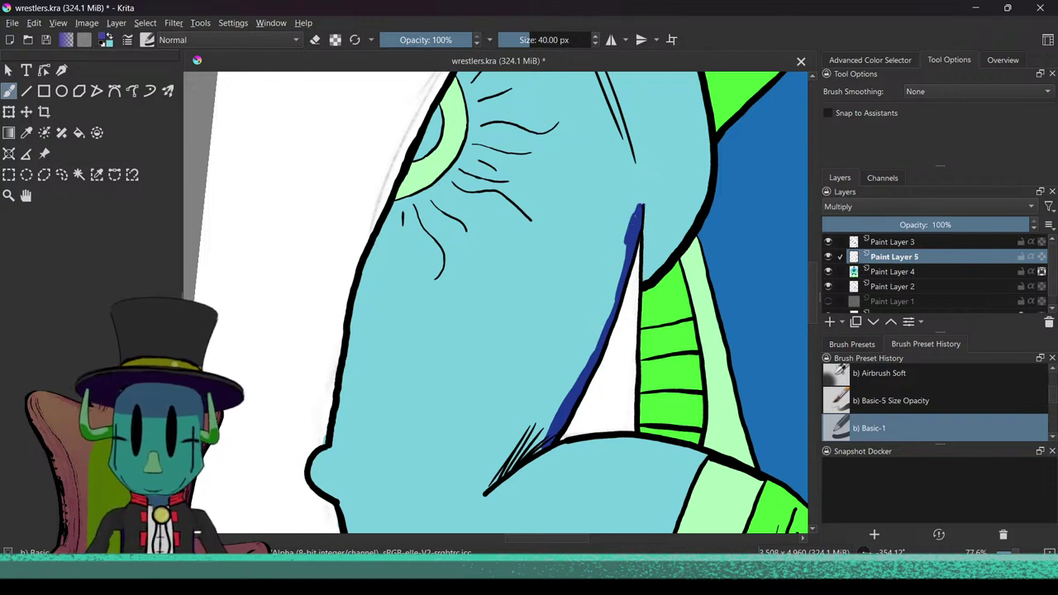
{"action": "left_click_drag", "start_coordinate": [628, 235], "coordinate": [617, 297]}
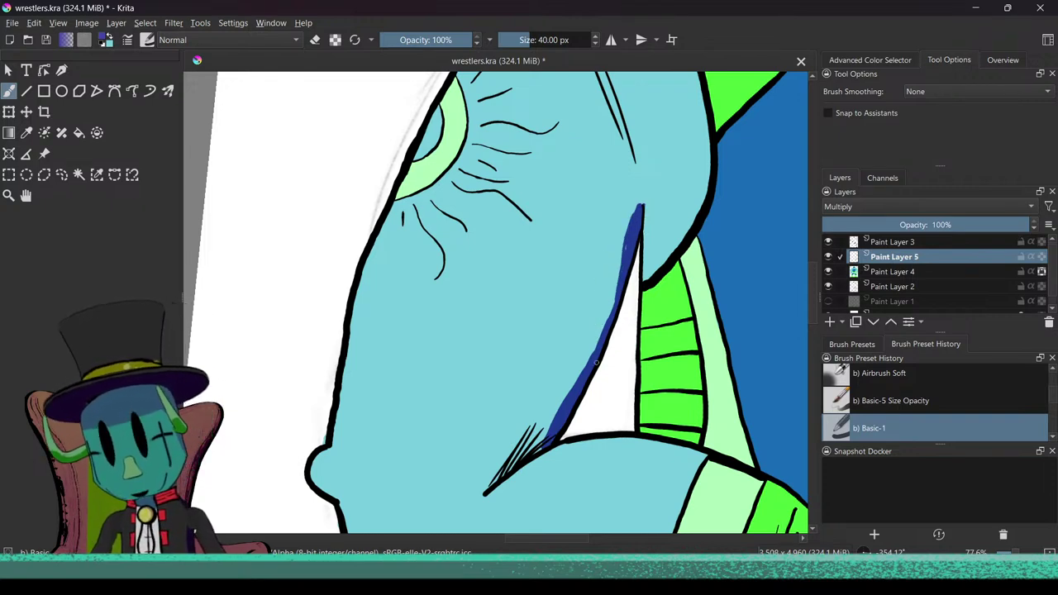
{"action": "left_click_drag", "start_coordinate": [610, 305], "coordinate": [577, 380]}
{"action": "mouse_move", "coordinate": [610, 314]}
{"action": "left_mouse_down"}
{"action": "mouse_move", "coordinate": [627, 234]}
{"action": "mouse_move", "coordinate": [613, 303]}
{"action": "left_mouse_up"}
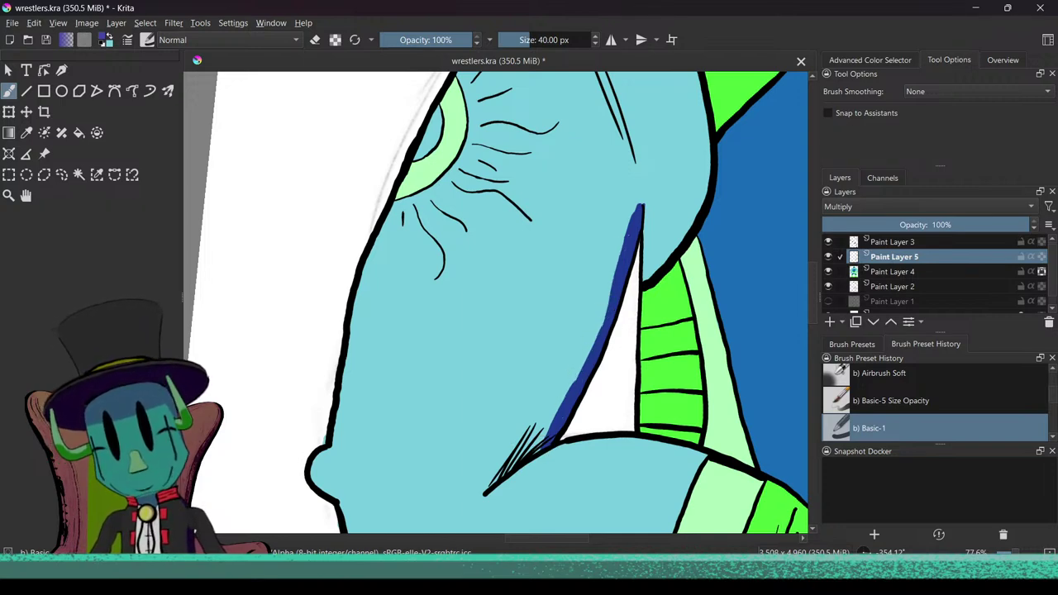
Step: Widen the inner shadow on the sun-tattooed arm and even out its outer border along the whole length
{"action": "left_click_drag", "start_coordinate": [639, 207], "coordinate": [617, 271]}
{"action": "left_click_drag", "start_coordinate": [628, 231], "coordinate": [600, 323]}
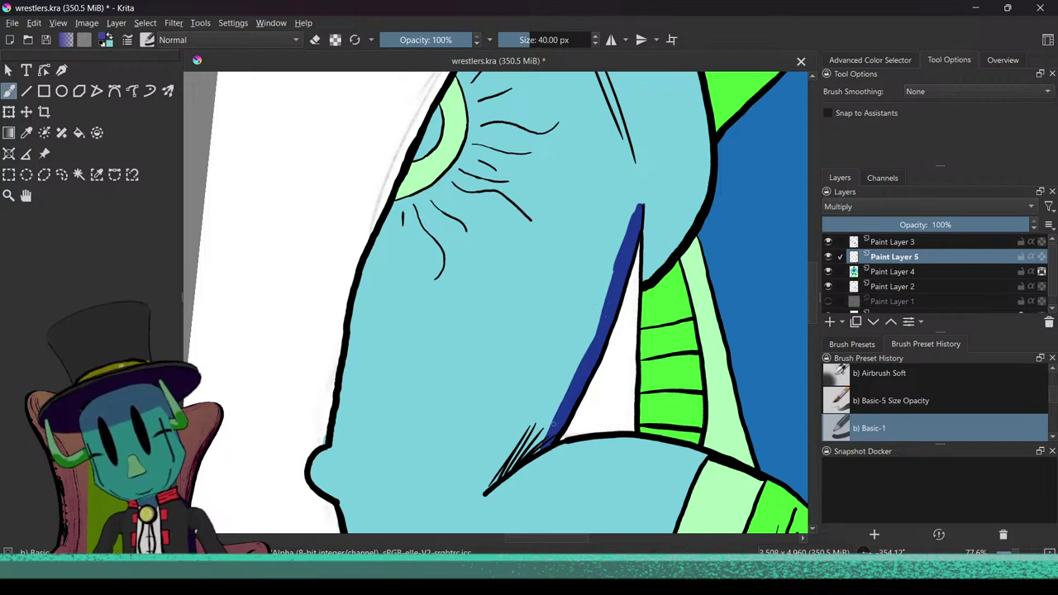
{"action": "left_click_drag", "start_coordinate": [558, 411], "coordinate": [593, 329]}
{"action": "mouse_move", "coordinate": [617, 284]}
{"action": "left_mouse_down"}
{"action": "mouse_move", "coordinate": [586, 350]}
{"action": "mouse_move", "coordinate": [607, 289]}
{"action": "left_mouse_up"}
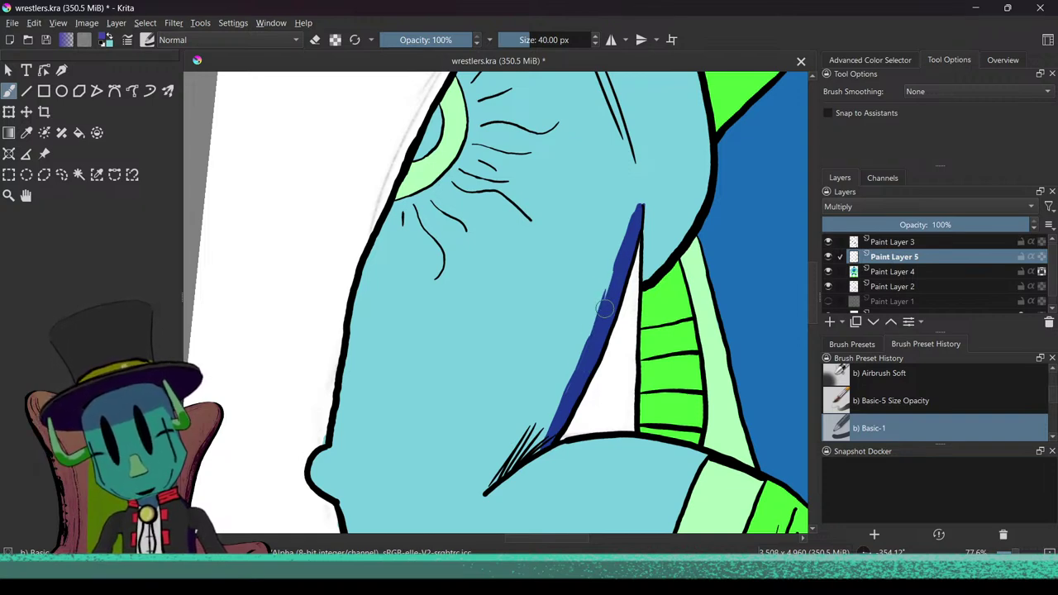
{"action": "left_click_drag", "start_coordinate": [608, 280], "coordinate": [632, 222]}
{"action": "mouse_move", "coordinate": [600, 290]}
{"action": "left_mouse_down"}
{"action": "mouse_move", "coordinate": [562, 351]}
{"action": "mouse_move", "coordinate": [577, 348]}
{"action": "mouse_move", "coordinate": [584, 317]}
{"action": "mouse_move", "coordinate": [566, 373]}
{"action": "left_mouse_up"}
Step: Examine and compare the inner-edge shadows on both of the wrestler's arms
{"action": "mouse_move", "coordinate": [417, 579]}
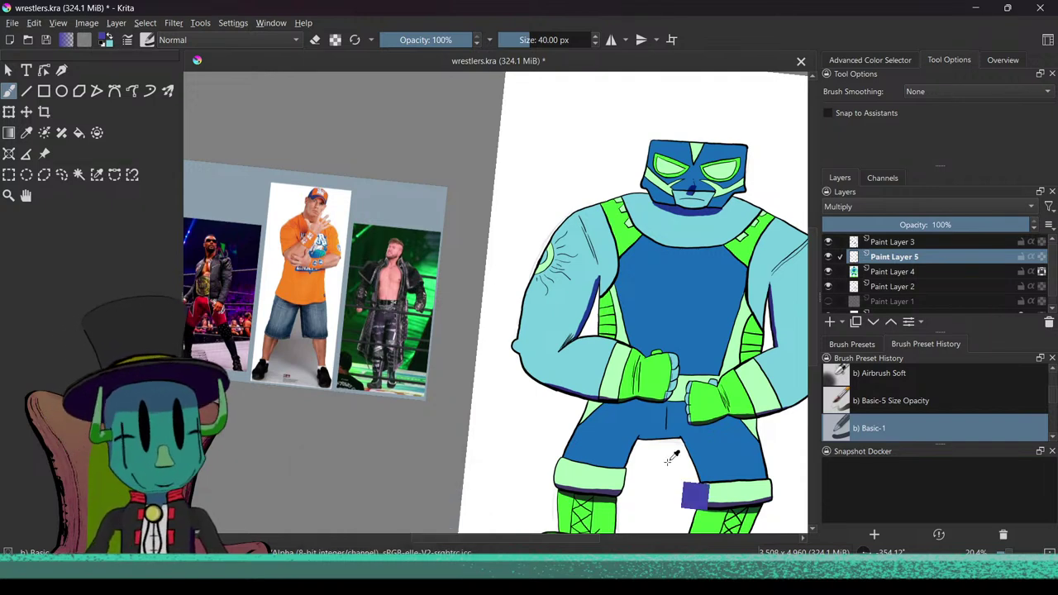
{"action": "scroll", "coordinate": [647, 380], "scroll_direction": "up", "scroll_amount": 4}
{"action": "left_click_drag", "start_coordinate": [729, 353], "coordinate": [561, 356]}
{"action": "scroll", "coordinate": [587, 315], "scroll_direction": "down", "scroll_amount": 2}
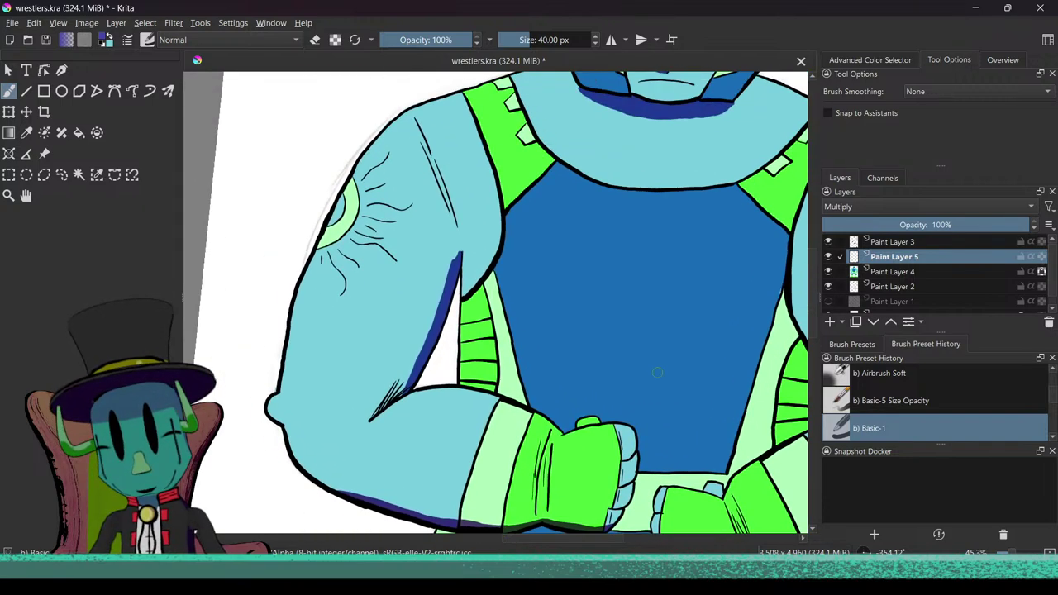
{"action": "scroll", "coordinate": [636, 372], "scroll_direction": "up", "scroll_amount": 5}
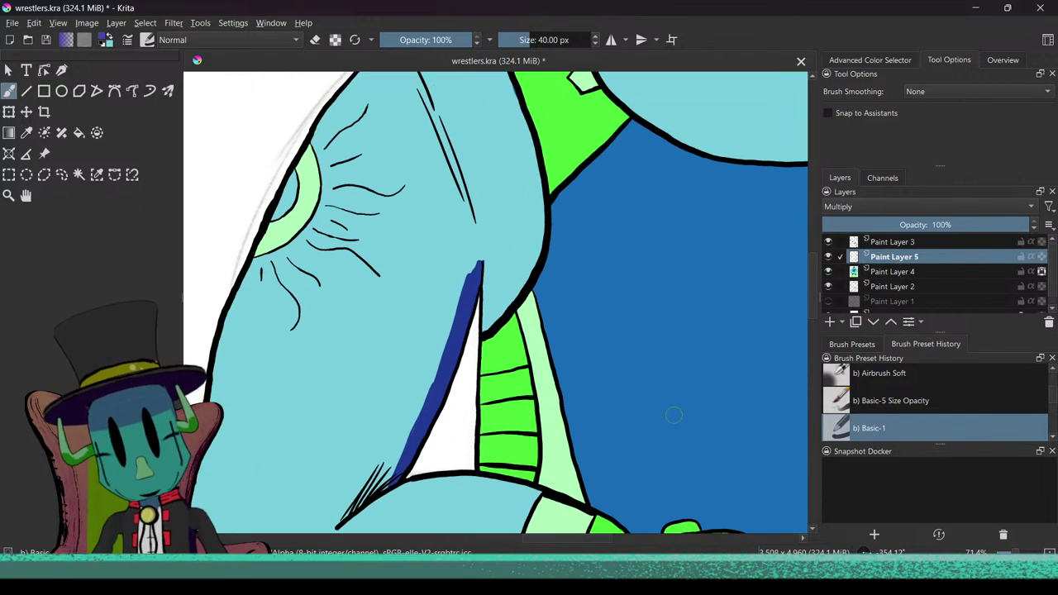
{"action": "left_click_drag", "start_coordinate": [643, 397], "coordinate": [684, 372]}
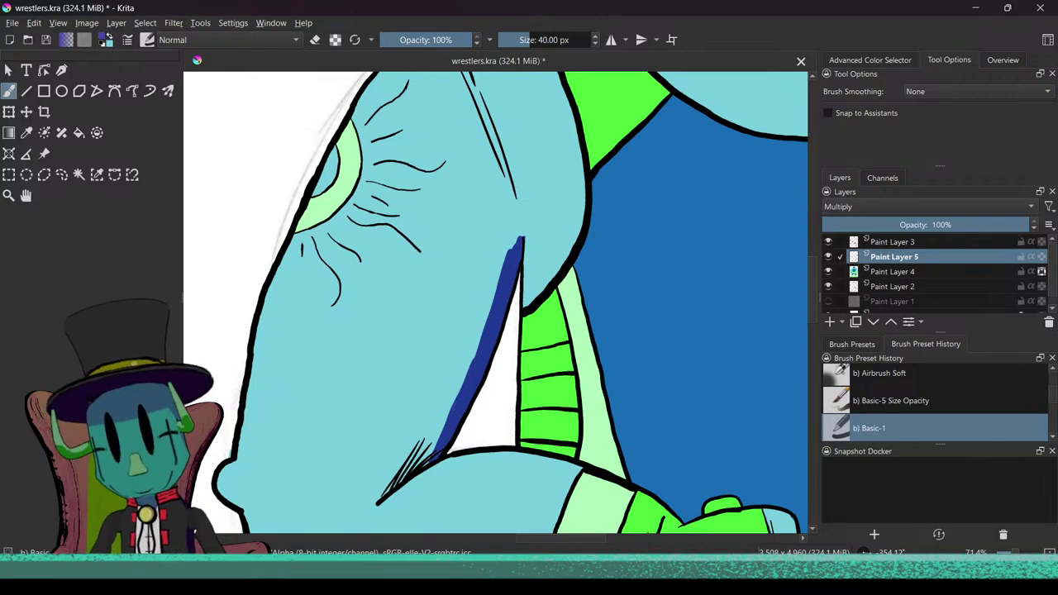
{"action": "scroll", "coordinate": [480, 330], "scroll_direction": "up", "scroll_amount": 1}
{"action": "scroll", "coordinate": [526, 261], "scroll_direction": "down", "scroll_amount": 4}
{"action": "scroll", "coordinate": [521, 318], "scroll_direction": "up", "scroll_amount": 1}
{"action": "left_click_drag", "start_coordinate": [564, 302], "coordinate": [435, 298]}
{"action": "left_click_drag", "start_coordinate": [636, 339], "coordinate": [572, 360]}
{"action": "scroll", "coordinate": [572, 361], "scroll_direction": "up", "scroll_amount": 4}
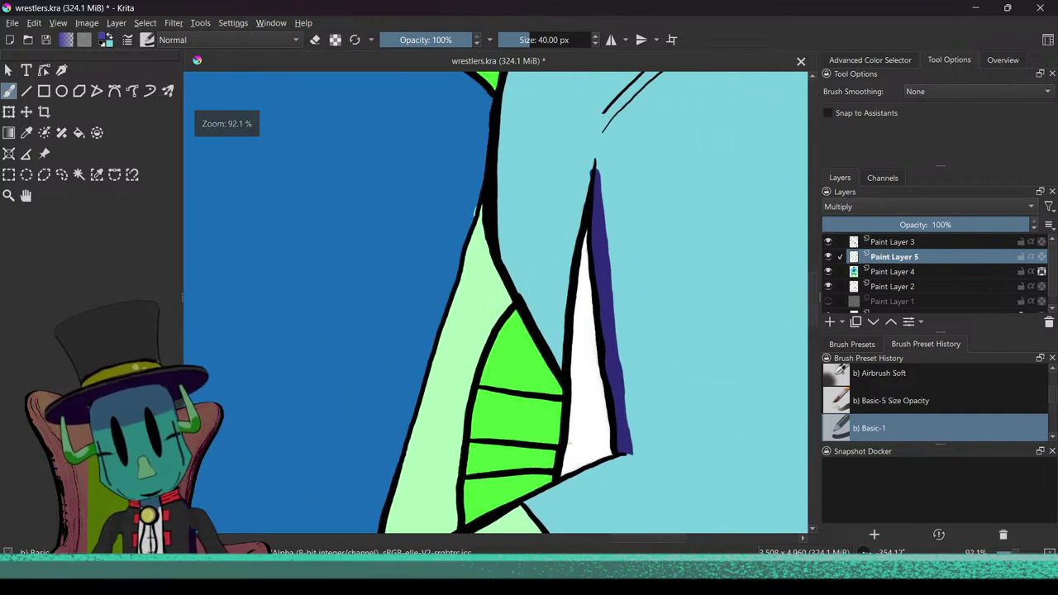
{"action": "scroll", "coordinate": [600, 238], "scroll_direction": "up", "scroll_amount": 1}
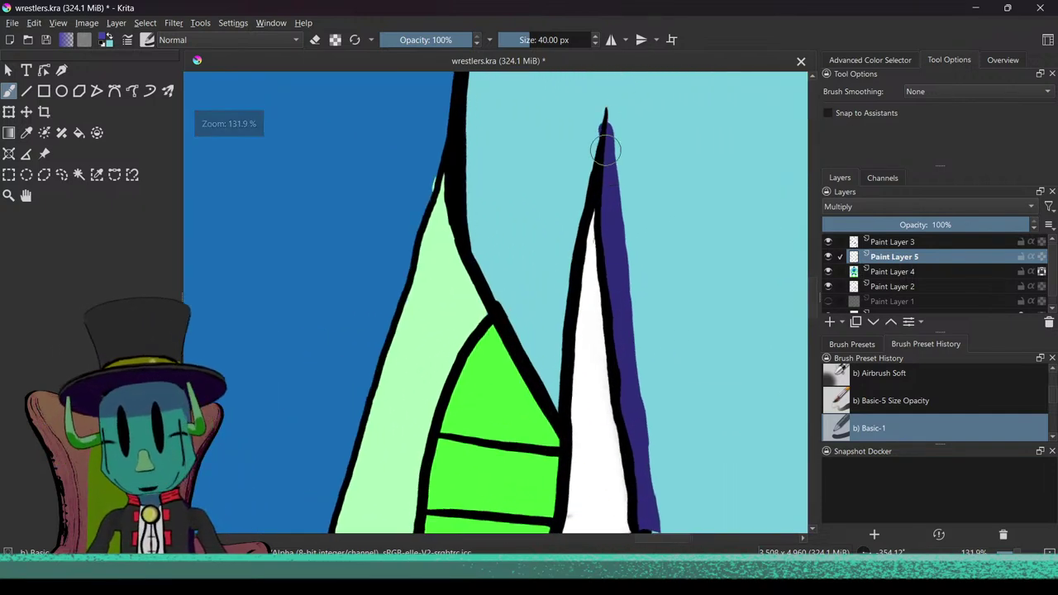
{"action": "scroll", "coordinate": [599, 248], "scroll_direction": "down", "scroll_amount": 4}
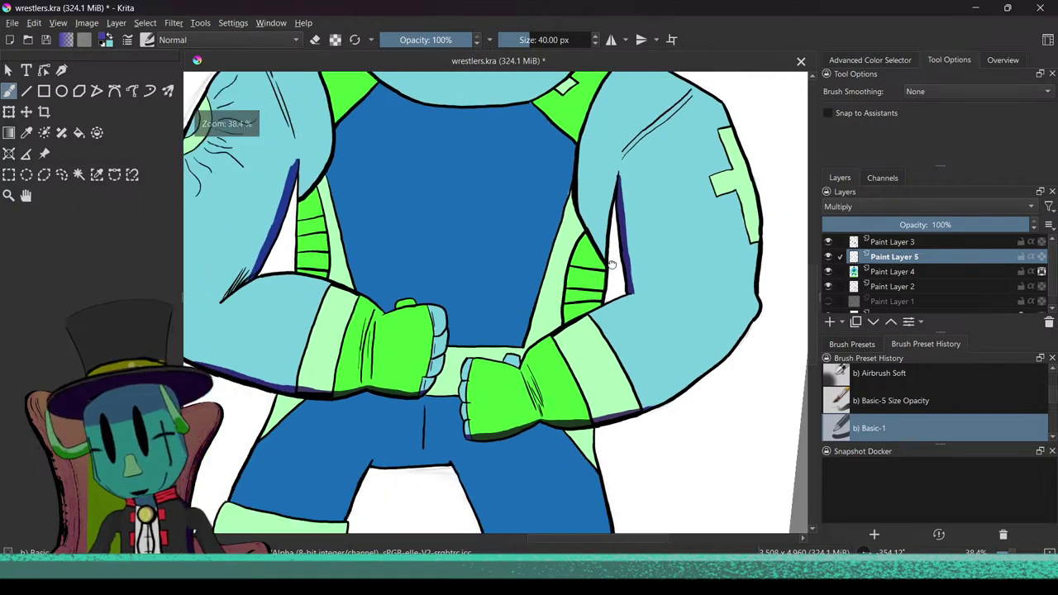
{"action": "scroll", "coordinate": [586, 298], "scroll_direction": "up", "scroll_amount": 2}
{"action": "scroll", "coordinate": [626, 291], "scroll_direction": "down", "scroll_amount": 2}
{"action": "scroll", "coordinate": [604, 314], "scroll_direction": "up", "scroll_amount": 3}
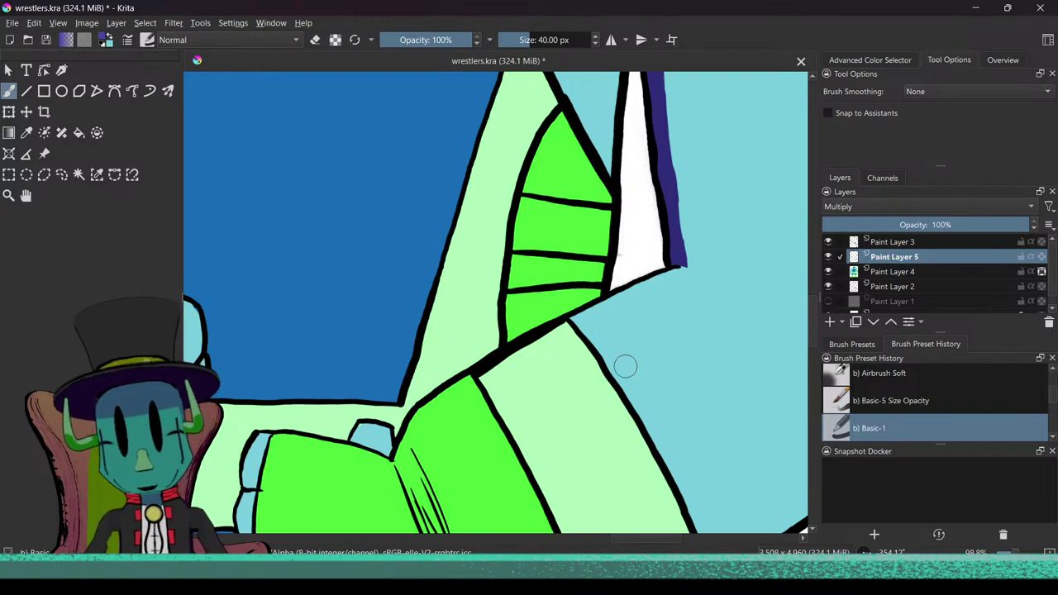
{"action": "key", "text": "ctrl"}
{"action": "scroll", "coordinate": [722, 402], "scroll_direction": "down", "scroll_amount": 5}
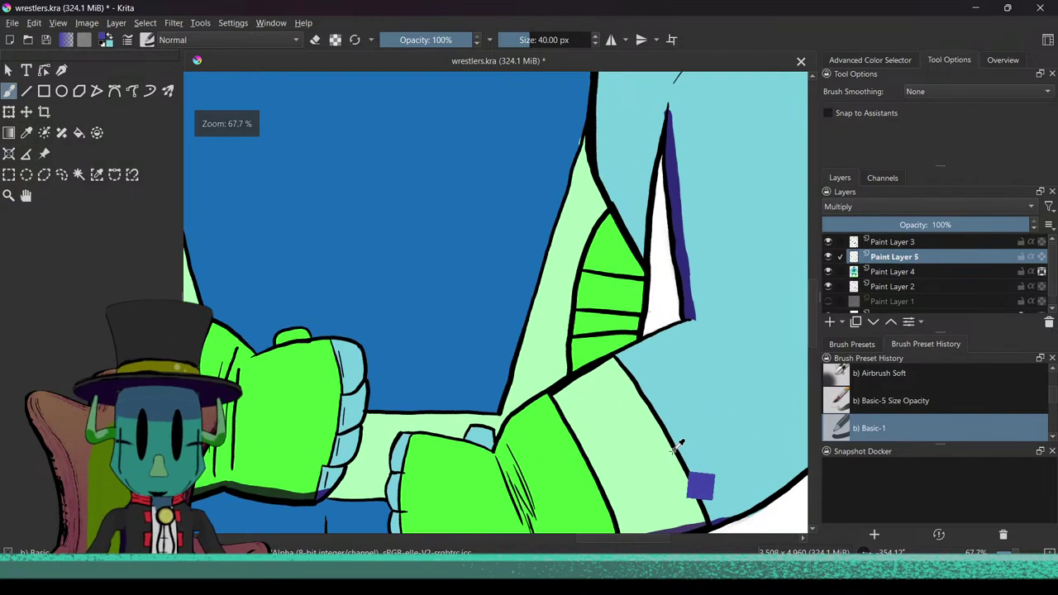
Step: Examine the cross-marked arm, the thighs and the boot cuffs for areas that need shading
{"action": "left_click_drag", "start_coordinate": [698, 432], "coordinate": [704, 428]}
{"action": "mouse_move", "coordinate": [706, 438]}
{"action": "left_mouse_down"}
{"action": "mouse_move", "coordinate": [631, 459]}
{"action": "mouse_move", "coordinate": [686, 407]}
{"action": "left_mouse_up"}
{"action": "left_click_drag", "start_coordinate": [695, 359], "coordinate": [669, 478]}
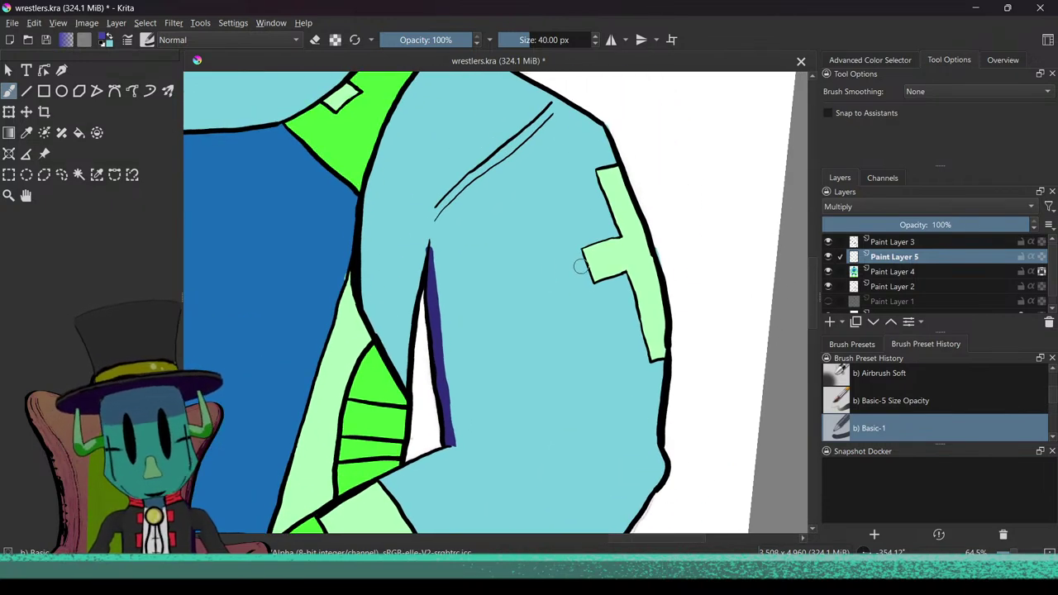
{"action": "scroll", "coordinate": [581, 266], "scroll_direction": "down", "scroll_amount": 4}
{"action": "mouse_move", "coordinate": [642, 337]}
{"action": "left_mouse_down"}
{"action": "mouse_move", "coordinate": [536, 382]}
{"action": "mouse_move", "coordinate": [607, 309]}
{"action": "mouse_move", "coordinate": [623, 335]}
{"action": "left_mouse_up"}
{"action": "left_click_drag", "start_coordinate": [610, 390], "coordinate": [628, 238]}
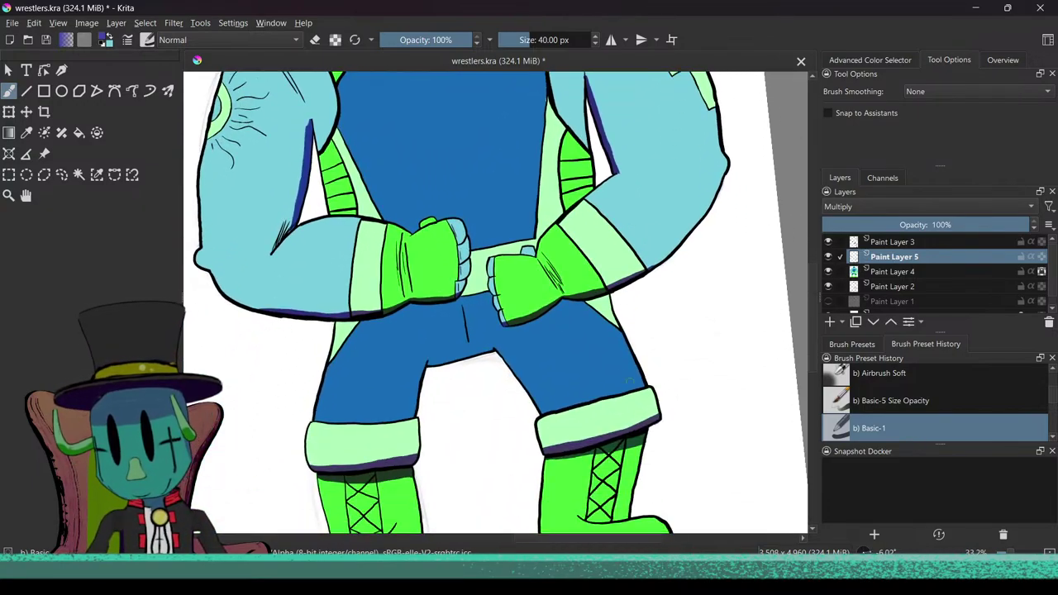
{"action": "scroll", "coordinate": [631, 398], "scroll_direction": "up", "scroll_amount": 6}
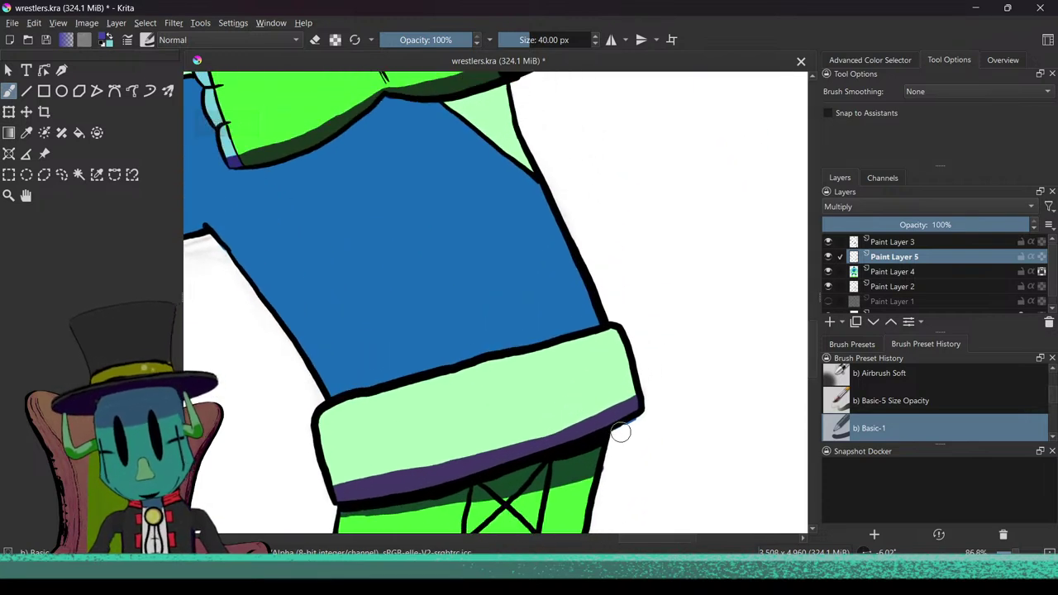
{"action": "left_click_drag", "start_coordinate": [621, 432], "coordinate": [610, 406]}
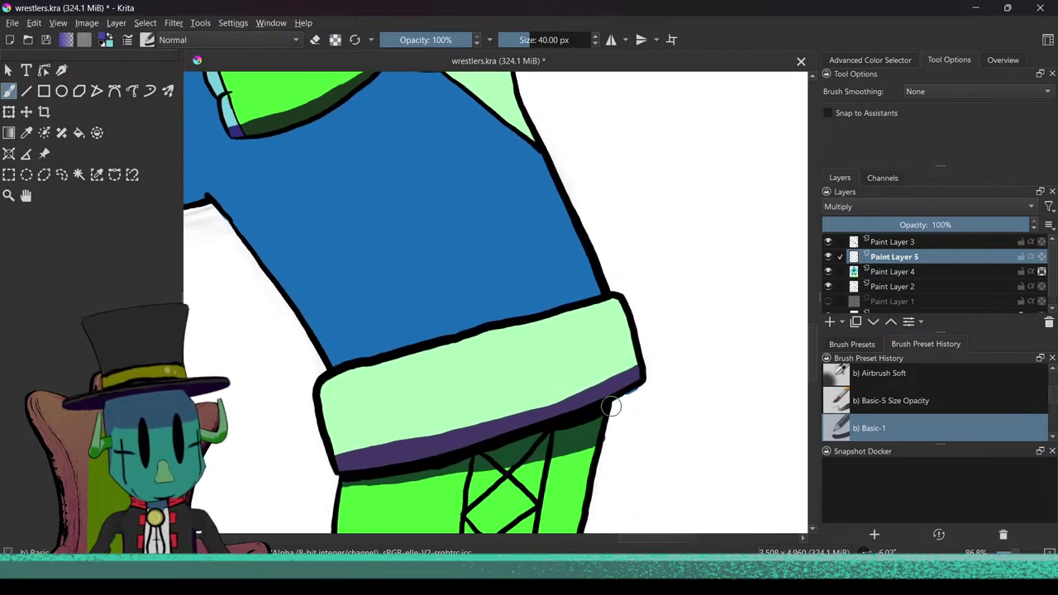
{"action": "mouse_move", "coordinate": [625, 419]}
{"action": "left_mouse_down", "text": "shift"}
{"action": "mouse_move", "coordinate": [666, 347]}
{"action": "mouse_move", "coordinate": [685, 350]}
{"action": "mouse_move", "coordinate": [626, 429]}
{"action": "mouse_move", "coordinate": [629, 422]}
{"action": "left_mouse_up", "text": "shift"}
{"action": "left_click_drag", "start_coordinate": [640, 403], "coordinate": [639, 423], "text": "ctrl"}
{"action": "scroll", "coordinate": [639, 423], "scroll_direction": "down", "scroll_amount": 6}
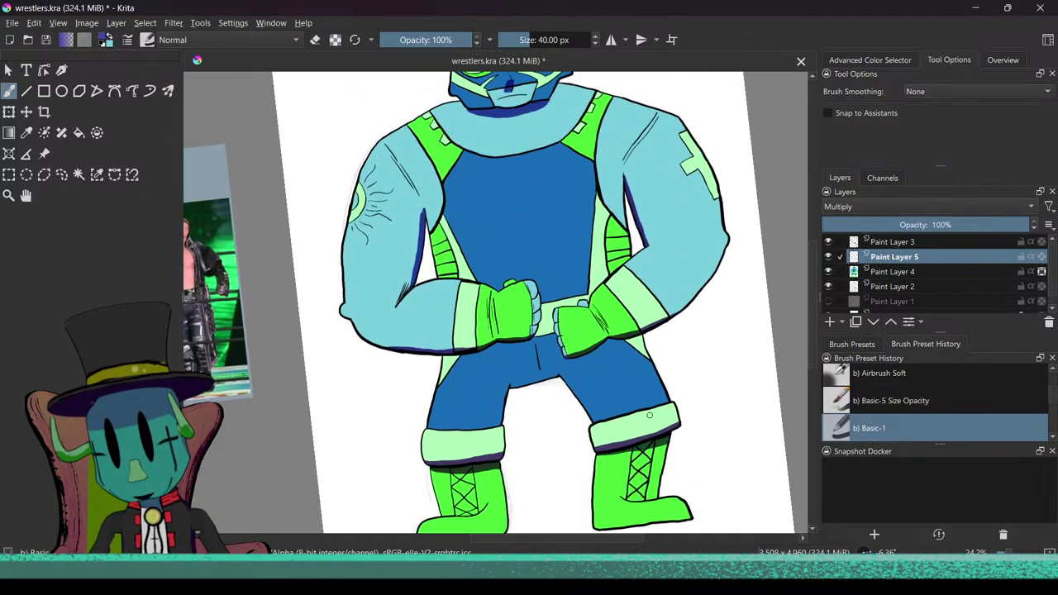
{"action": "left_click_drag", "start_coordinate": [656, 371], "coordinate": [635, 474], "text": "ctrl"}
{"action": "scroll", "coordinate": [657, 397], "scroll_direction": "up", "scroll_amount": 4}
{"action": "scroll", "coordinate": [626, 345], "scroll_direction": "up", "scroll_amount": 2}
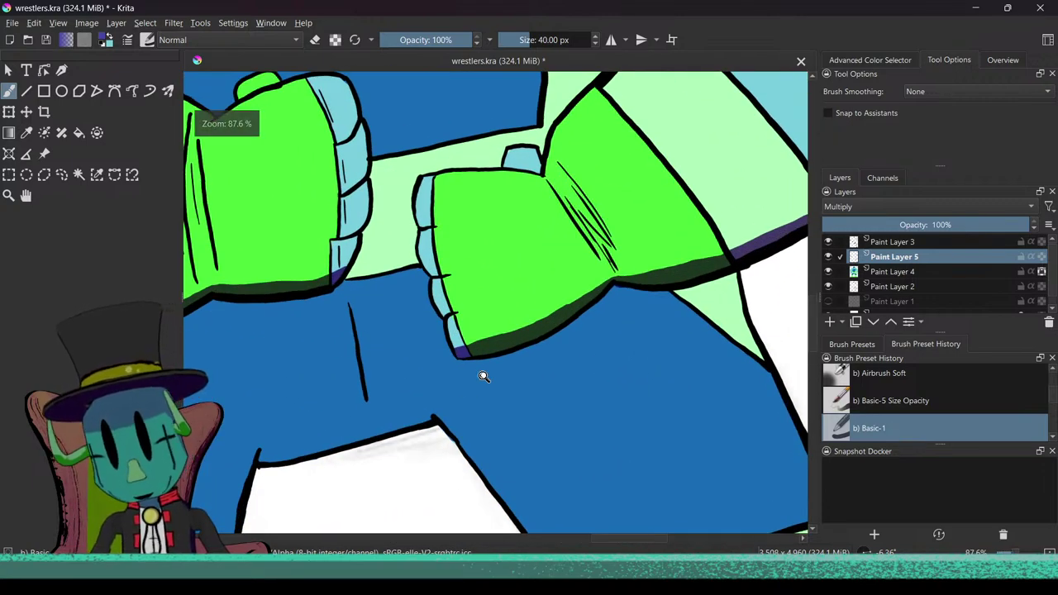
{"action": "scroll", "coordinate": [466, 383], "scroll_direction": "up", "scroll_amount": 3}
{"action": "left_click_drag", "start_coordinate": [451, 331], "coordinate": [608, 319]}
{"action": "key", "text": "ctrl+z"}
{"action": "left_click_drag", "start_coordinate": [468, 335], "coordinate": [547, 341]}
{"action": "key", "text": "ctrl+z"}
Step: Compare the drawing with the shading on Paint Layer 5 hidden and shown
{"action": "left_click", "coordinate": [828, 258]}
{"action": "left_click", "coordinate": [829, 260]}
{"action": "left_click", "coordinate": [828, 258]}
{"action": "left_click", "coordinate": [828, 258]}
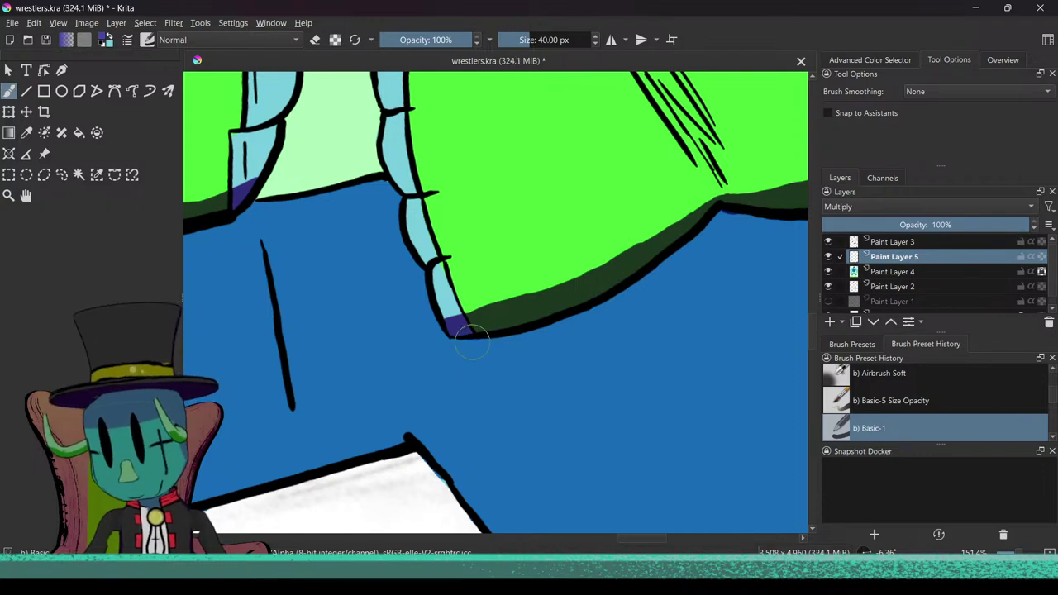
Step: Paint a dark shadow on the blue trousers directly beneath the glove of the cross-marked arm, following its lower outline
{"action": "mouse_move", "coordinate": [467, 342]}
{"action": "left_mouse_down"}
{"action": "mouse_move", "coordinate": [571, 340]}
{"action": "mouse_move", "coordinate": [660, 311]}
{"action": "left_mouse_up"}
{"action": "mouse_move", "coordinate": [471, 340]}
{"action": "left_mouse_down"}
{"action": "mouse_move", "coordinate": [582, 338]}
{"action": "mouse_move", "coordinate": [689, 302]}
{"action": "left_mouse_up"}
{"action": "mouse_move", "coordinate": [462, 338]}
{"action": "left_mouse_down"}
{"action": "mouse_move", "coordinate": [553, 327]}
{"action": "mouse_move", "coordinate": [665, 280]}
{"action": "left_mouse_up"}
{"action": "mouse_move", "coordinate": [520, 340]}
{"action": "left_mouse_down"}
{"action": "mouse_move", "coordinate": [633, 314]}
{"action": "mouse_move", "coordinate": [590, 328]}
{"action": "mouse_move", "coordinate": [632, 300]}
{"action": "mouse_move", "coordinate": [590, 313]}
{"action": "mouse_move", "coordinate": [691, 273]}
{"action": "left_mouse_up"}
{"action": "left_click_drag", "start_coordinate": [638, 309], "coordinate": [581, 345]}
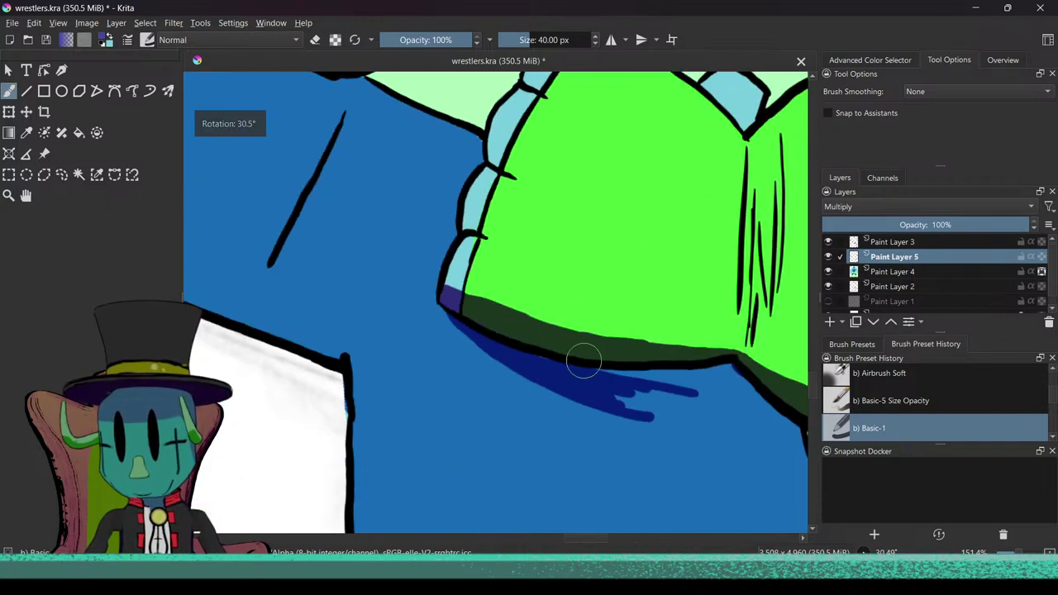
{"action": "mouse_move", "coordinate": [598, 397]}
{"action": "left_mouse_down"}
{"action": "mouse_move", "coordinate": [481, 367]}
{"action": "mouse_move", "coordinate": [496, 334]}
{"action": "mouse_move", "coordinate": [487, 331]}
{"action": "mouse_move", "coordinate": [620, 324]}
{"action": "left_mouse_up"}
{"action": "mouse_move", "coordinate": [504, 347]}
{"action": "left_mouse_down"}
{"action": "mouse_move", "coordinate": [612, 376]}
{"action": "mouse_move", "coordinate": [537, 366]}
{"action": "mouse_move", "coordinate": [562, 366]}
{"action": "mouse_move", "coordinate": [510, 350]}
{"action": "mouse_move", "coordinate": [590, 367]}
{"action": "mouse_move", "coordinate": [566, 341]}
{"action": "mouse_move", "coordinate": [639, 380]}
{"action": "mouse_move", "coordinate": [609, 367]}
{"action": "mouse_move", "coordinate": [581, 380]}
{"action": "mouse_move", "coordinate": [643, 386]}
{"action": "mouse_move", "coordinate": [651, 374]}
{"action": "mouse_move", "coordinate": [586, 346]}
{"action": "mouse_move", "coordinate": [623, 375]}
{"action": "mouse_move", "coordinate": [601, 339]}
{"action": "mouse_move", "coordinate": [661, 383]}
{"action": "mouse_move", "coordinate": [623, 340]}
{"action": "left_mouse_up"}
Step: Extend the dark shadow beneath the cross-marked arm's glove along the blue trousers and across the pale green side panel
{"action": "mouse_move", "coordinate": [668, 447]}
{"action": "left_mouse_down"}
{"action": "mouse_move", "coordinate": [557, 393]}
{"action": "mouse_move", "coordinate": [583, 408]}
{"action": "mouse_move", "coordinate": [534, 419]}
{"action": "left_mouse_up"}
{"action": "mouse_move", "coordinate": [493, 343]}
{"action": "left_mouse_down"}
{"action": "mouse_move", "coordinate": [567, 389]}
{"action": "mouse_move", "coordinate": [512, 353]}
{"action": "mouse_move", "coordinate": [565, 375]}
{"action": "mouse_move", "coordinate": [515, 348]}
{"action": "mouse_move", "coordinate": [560, 386]}
{"action": "mouse_move", "coordinate": [524, 363]}
{"action": "left_mouse_up"}
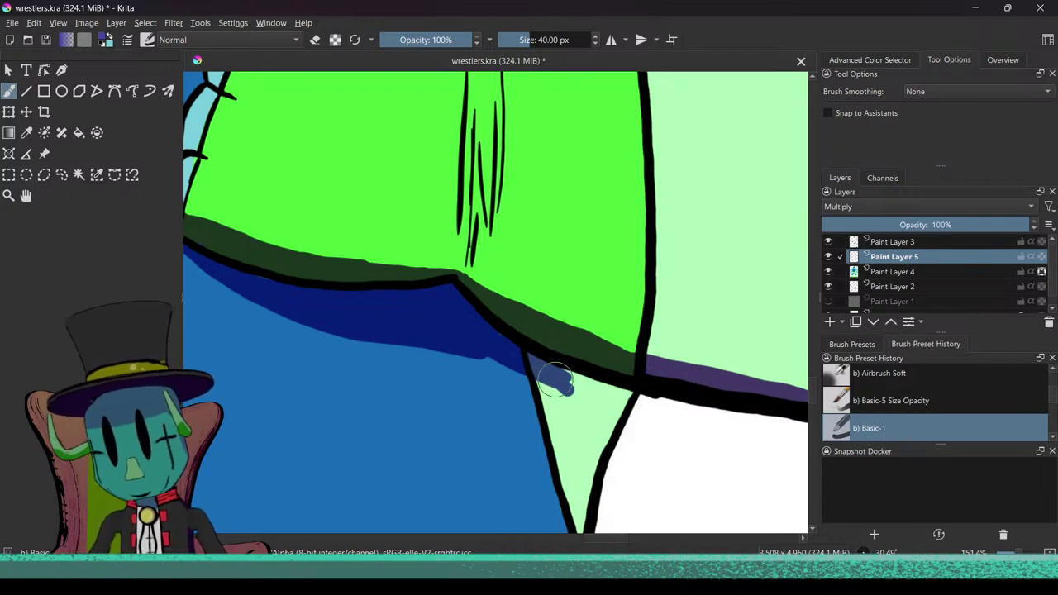
{"action": "left_click_drag", "start_coordinate": [568, 389], "coordinate": [594, 400]}
{"action": "mouse_move", "coordinate": [487, 351]}
{"action": "left_mouse_down"}
{"action": "mouse_move", "coordinate": [605, 410]}
{"action": "mouse_move", "coordinate": [559, 381]}
{"action": "mouse_move", "coordinate": [589, 393]}
{"action": "mouse_move", "coordinate": [558, 367]}
{"action": "mouse_move", "coordinate": [631, 394]}
{"action": "left_mouse_up"}
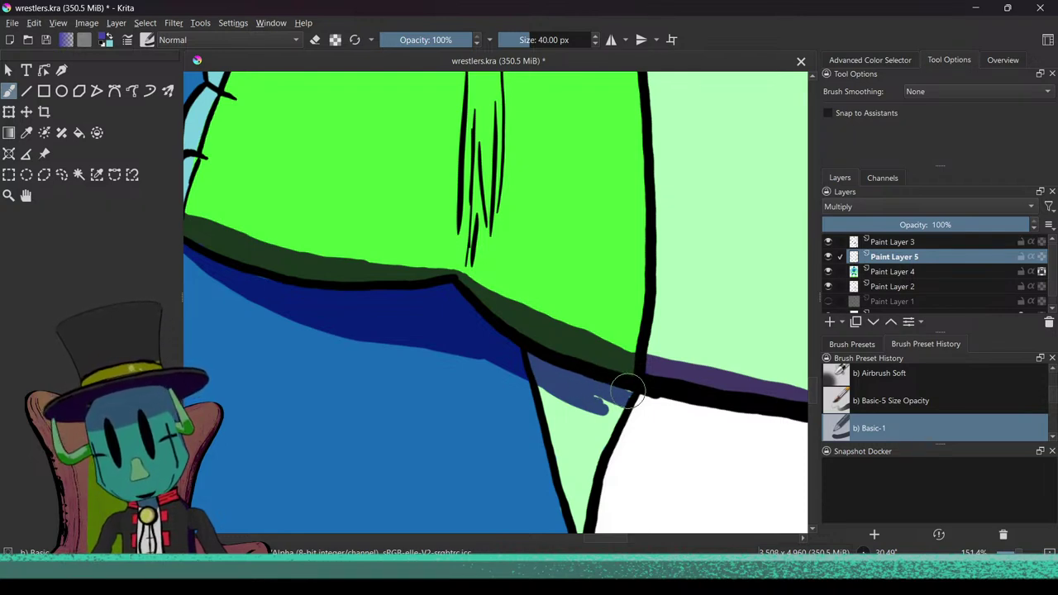
{"action": "left_click_drag", "start_coordinate": [595, 394], "coordinate": [618, 411]}
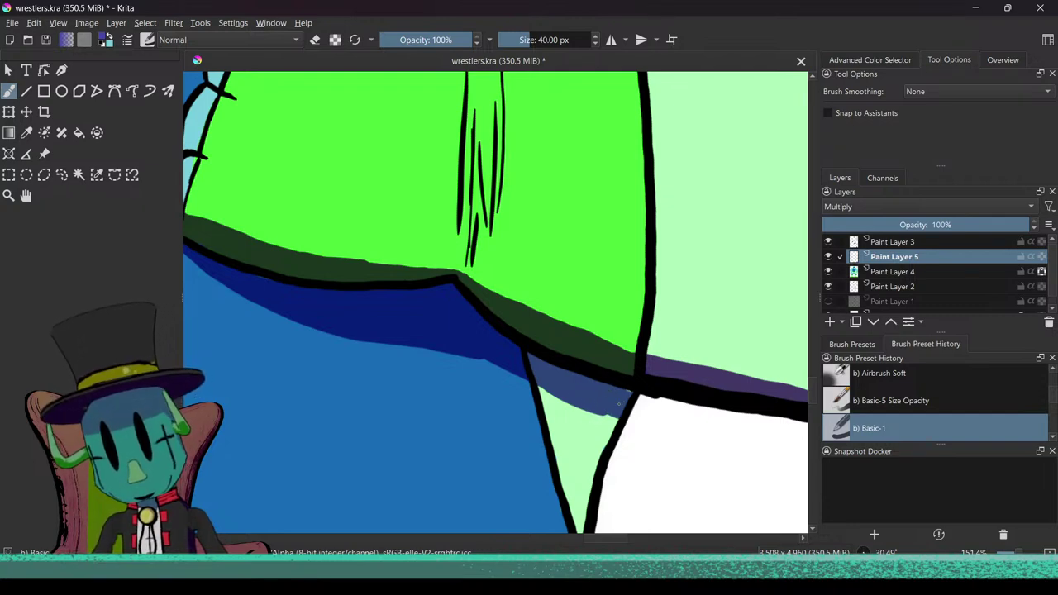
Step: Erase the shadow paint that spills past the pale green side panel's outline onto the white background
{"action": "mouse_move", "coordinate": [498, 358]}
{"action": "left_mouse_down"}
{"action": "mouse_move", "coordinate": [623, 423]}
{"action": "mouse_move", "coordinate": [583, 399]}
{"action": "mouse_move", "coordinate": [595, 378]}
{"action": "mouse_move", "coordinate": [603, 389]}
{"action": "mouse_move", "coordinate": [504, 409]}
{"action": "left_mouse_up"}
{"action": "mouse_move", "coordinate": [547, 445]}
{"action": "left_mouse_down"}
{"action": "mouse_move", "coordinate": [565, 380]}
{"action": "mouse_move", "coordinate": [567, 432]}
{"action": "left_mouse_up"}
{"action": "key", "text": "e"}
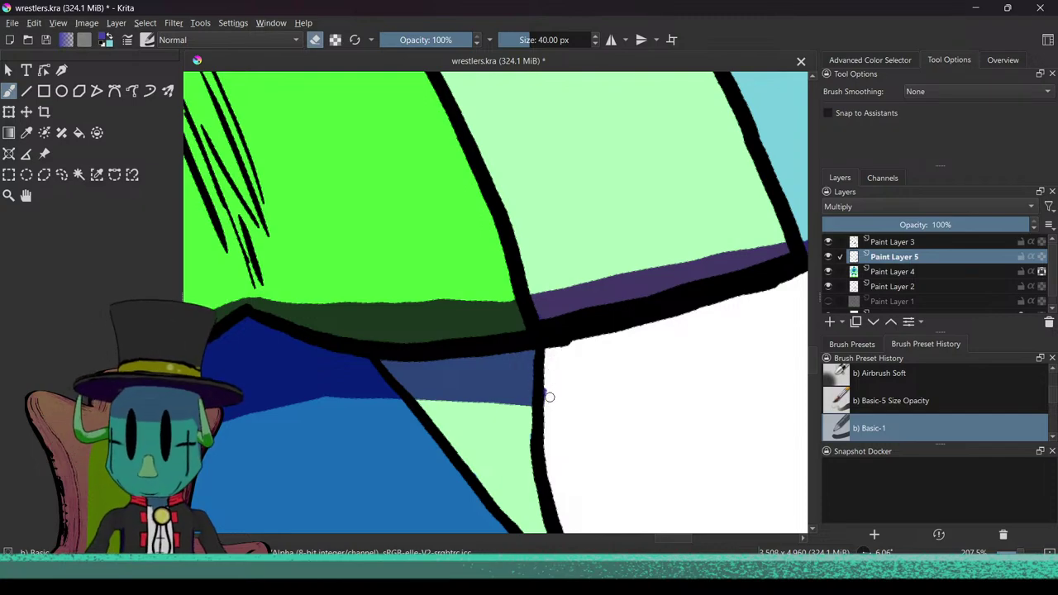
Step: Paint a dark shadow on the blue trousers and pale green side panel beneath the sun-marked arm's glove and wristband
{"action": "scroll", "coordinate": [552, 409], "scroll_direction": "down", "scroll_amount": 8}
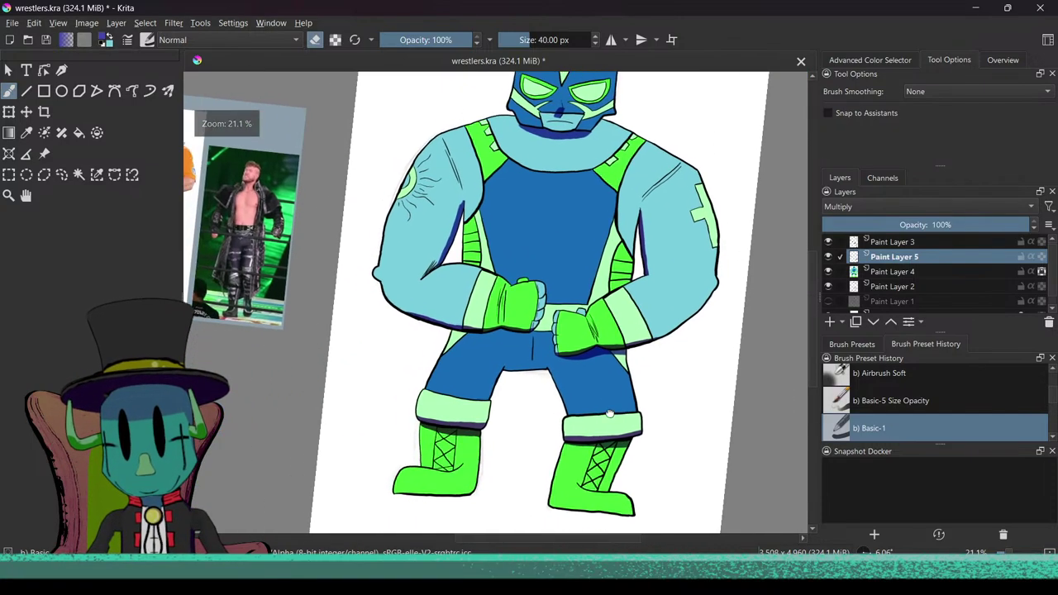
{"action": "scroll", "coordinate": [609, 413], "scroll_direction": "up", "scroll_amount": 4}
{"action": "mouse_move", "coordinate": [610, 414]}
{"action": "left_mouse_down"}
{"action": "mouse_move", "coordinate": [630, 414]}
{"action": "mouse_move", "coordinate": [612, 437]}
{"action": "mouse_move", "coordinate": [636, 411]}
{"action": "mouse_move", "coordinate": [608, 340]}
{"action": "mouse_move", "coordinate": [653, 459]}
{"action": "left_mouse_up"}
{"action": "key", "text": "e"}
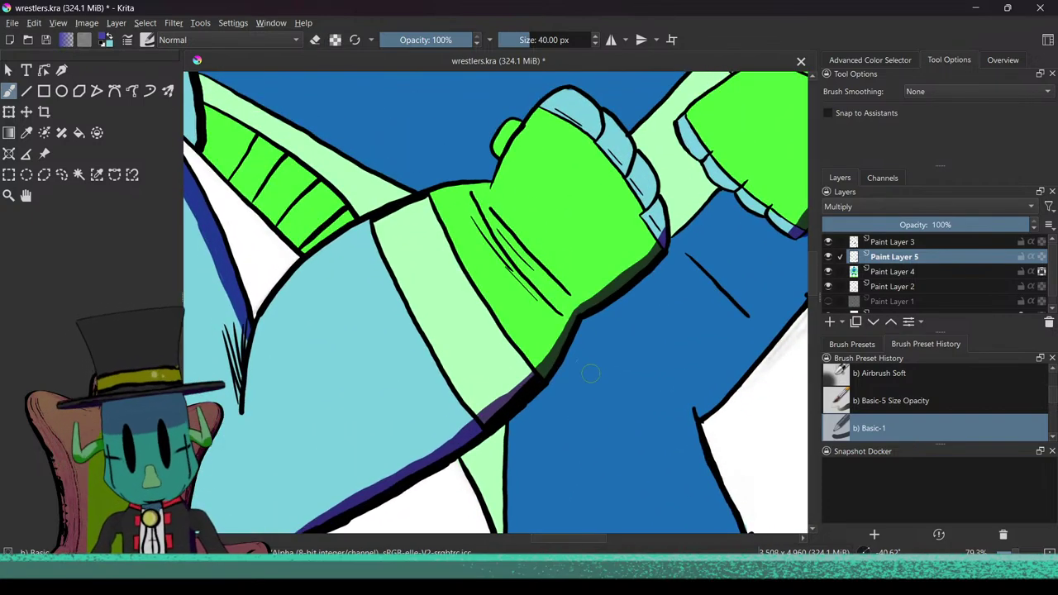
{"action": "scroll", "coordinate": [620, 357], "scroll_direction": "up", "scroll_amount": 2}
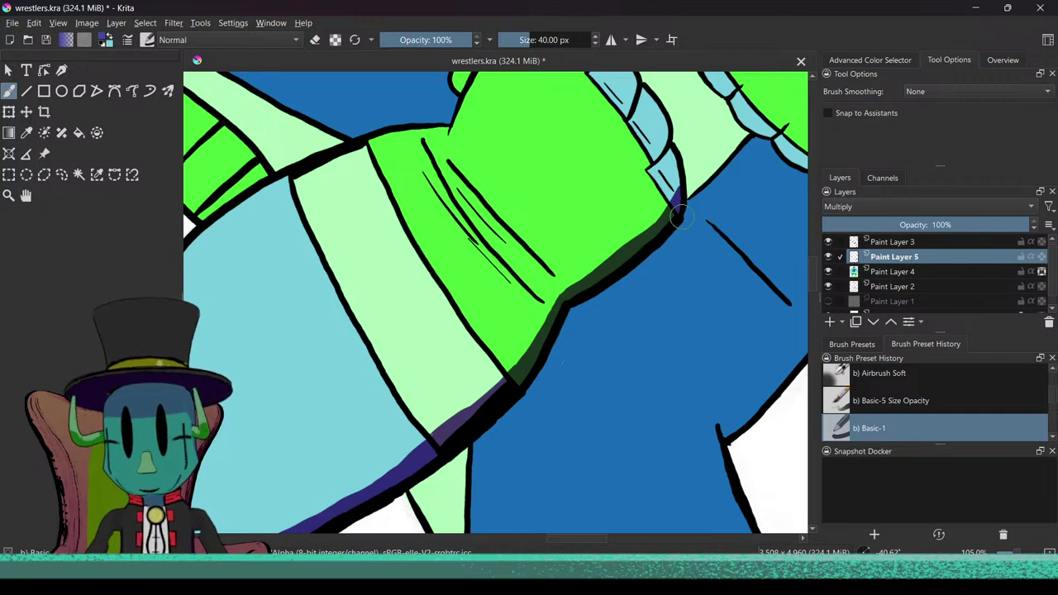
{"action": "mouse_move", "coordinate": [669, 244]}
{"action": "left_mouse_down"}
{"action": "mouse_move", "coordinate": [567, 314]}
{"action": "mouse_move", "coordinate": [637, 281]}
{"action": "mouse_move", "coordinate": [681, 228]}
{"action": "mouse_move", "coordinate": [610, 286]}
{"action": "left_mouse_up"}
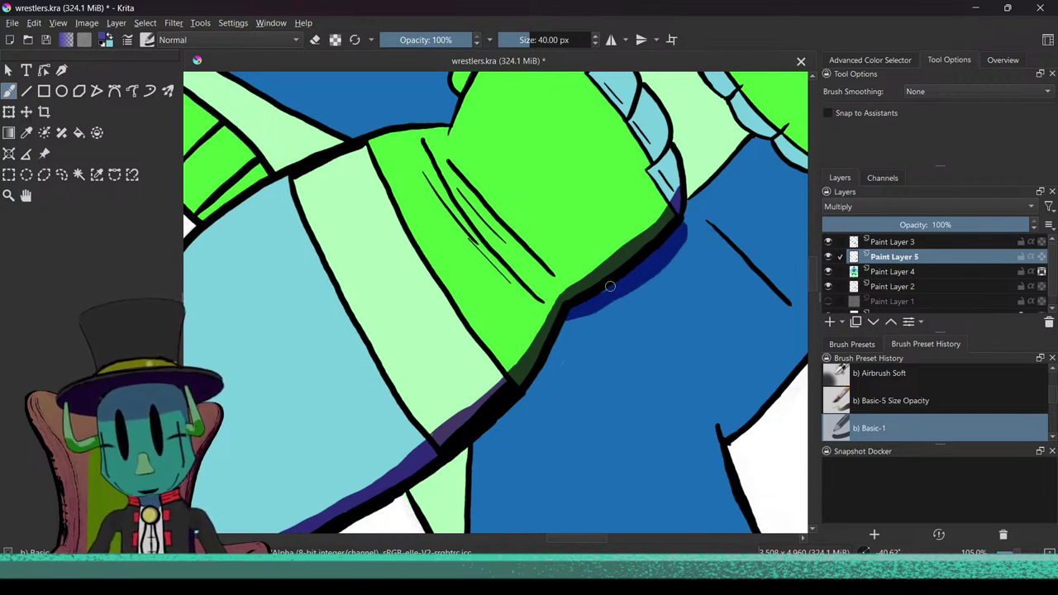
{"action": "mouse_move", "coordinate": [621, 350]}
{"action": "left_mouse_down"}
{"action": "mouse_move", "coordinate": [648, 334]}
{"action": "mouse_move", "coordinate": [643, 276]}
{"action": "left_mouse_up"}
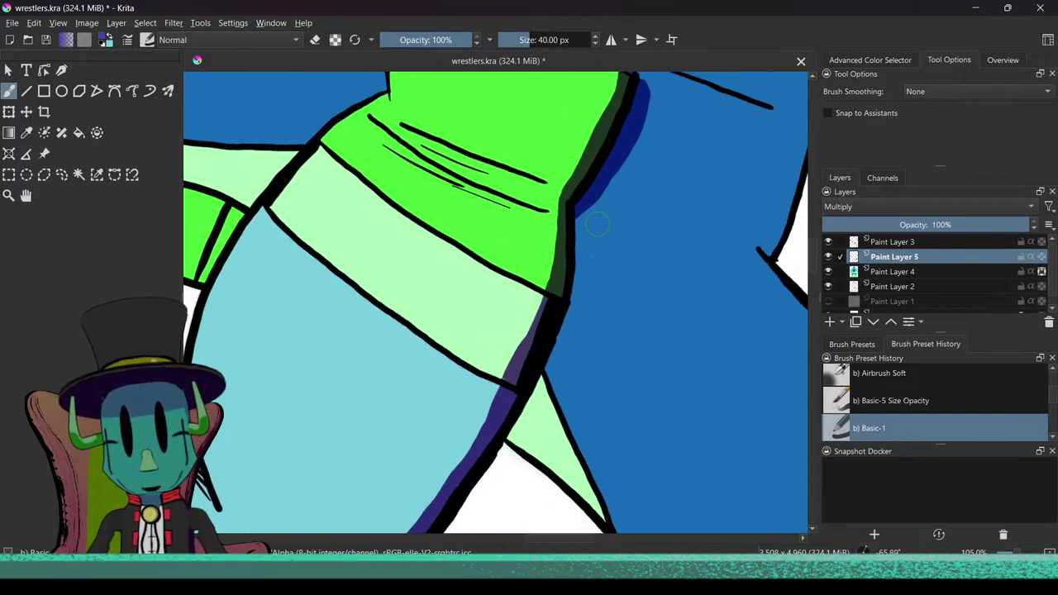
{"action": "mouse_move", "coordinate": [577, 280]}
{"action": "left_mouse_down"}
{"action": "mouse_move", "coordinate": [559, 360]}
{"action": "mouse_move", "coordinate": [517, 453]}
{"action": "mouse_move", "coordinate": [518, 422]}
{"action": "mouse_move", "coordinate": [509, 437]}
{"action": "mouse_move", "coordinate": [558, 340]}
{"action": "left_mouse_up"}
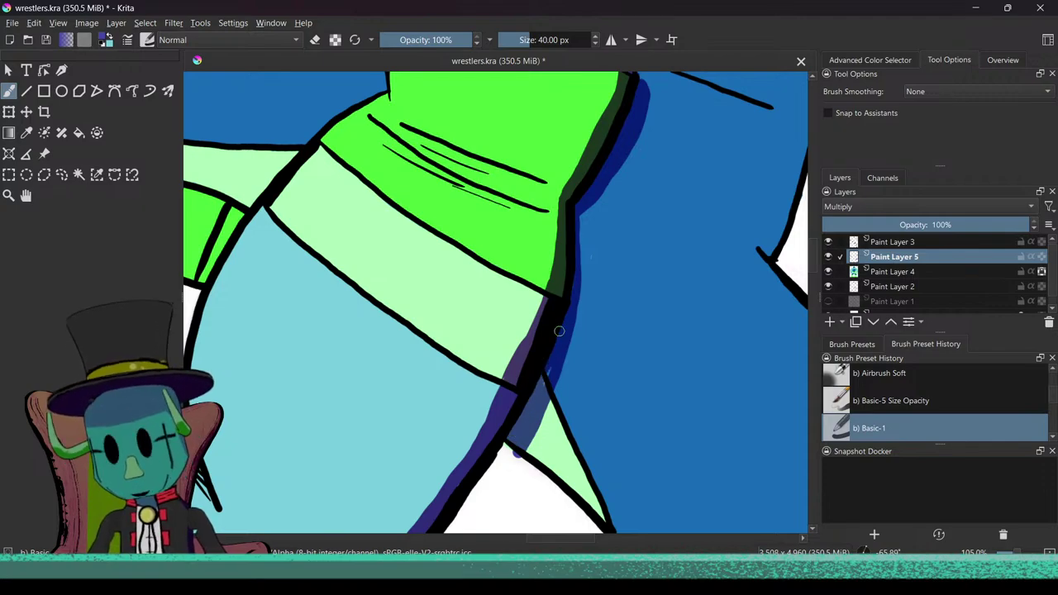
Step: Erase the shadow paint spilling outside the pale green side panel below the sun-marked arm
{"action": "mouse_move", "coordinate": [501, 474]}
{"action": "left_mouse_down"}
{"action": "mouse_move", "coordinate": [456, 420]}
{"action": "mouse_move", "coordinate": [456, 276]}
{"action": "mouse_move", "coordinate": [484, 288]}
{"action": "mouse_move", "coordinate": [443, 308]}
{"action": "mouse_move", "coordinate": [477, 460]}
{"action": "mouse_move", "coordinate": [513, 362]}
{"action": "left_mouse_up"}
{"action": "mouse_move", "coordinate": [472, 388]}
{"action": "left_mouse_down", "text": "ctrl"}
{"action": "mouse_move", "coordinate": [477, 307]}
{"action": "mouse_move", "coordinate": [498, 389]}
{"action": "mouse_move", "coordinate": [478, 493]}
{"action": "mouse_move", "coordinate": [425, 359]}
{"action": "mouse_move", "coordinate": [462, 442]}
{"action": "left_mouse_up", "text": "ctrl"}
{"action": "key", "text": "e"}
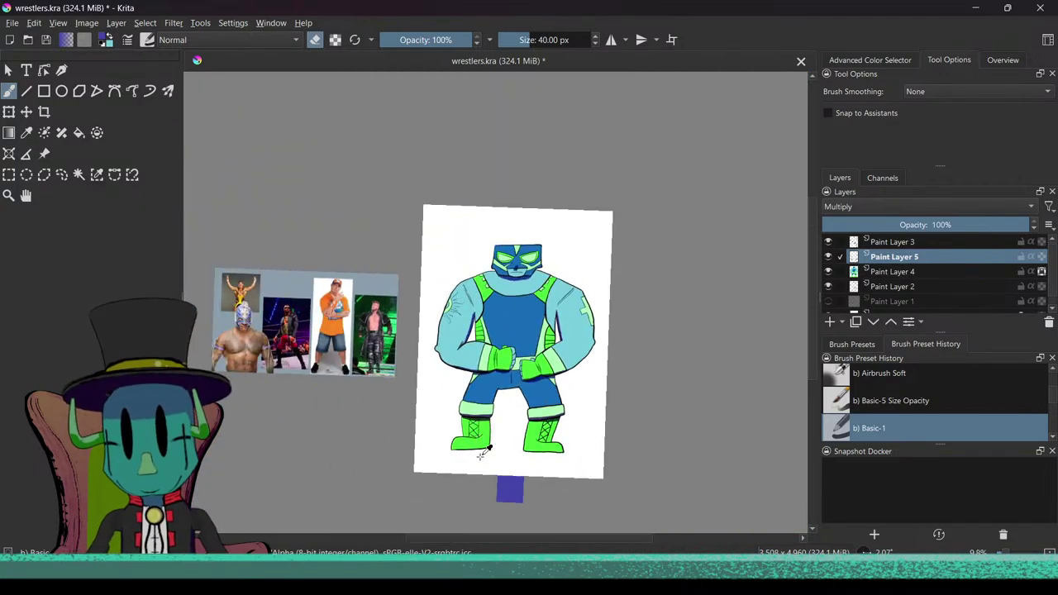
Step: Start a dark shadow in the mask's lower cheek corner on the sun-marked arm's side, with the brush back in painting mode
{"action": "scroll", "coordinate": [478, 444], "scroll_direction": "up", "scroll_amount": 4}
{"action": "scroll", "coordinate": [466, 447], "scroll_direction": "up", "scroll_amount": 6}
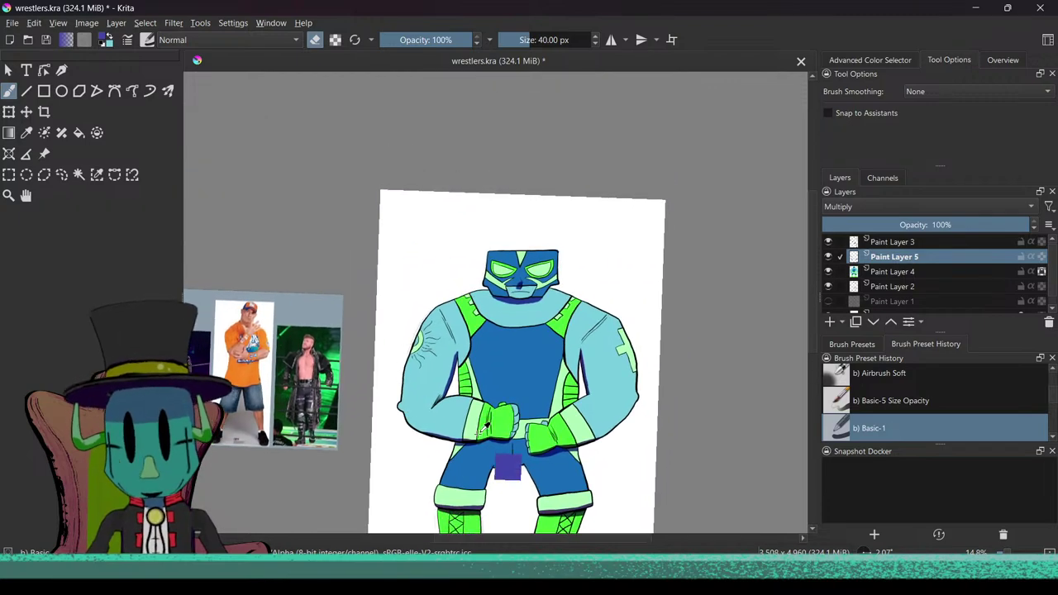
{"action": "mouse_move", "coordinate": [488, 386]}
{"action": "left_mouse_down", "text": "ctrl"}
{"action": "mouse_move", "coordinate": [492, 408]}
{"action": "mouse_move", "coordinate": [520, 372]}
{"action": "left_mouse_up", "text": "ctrl"}
{"action": "left_click_drag", "start_coordinate": [514, 170], "coordinate": [563, 489]}
{"action": "key", "text": "e"}
{"action": "scroll", "coordinate": [548, 448], "scroll_direction": "up", "scroll_amount": 5}
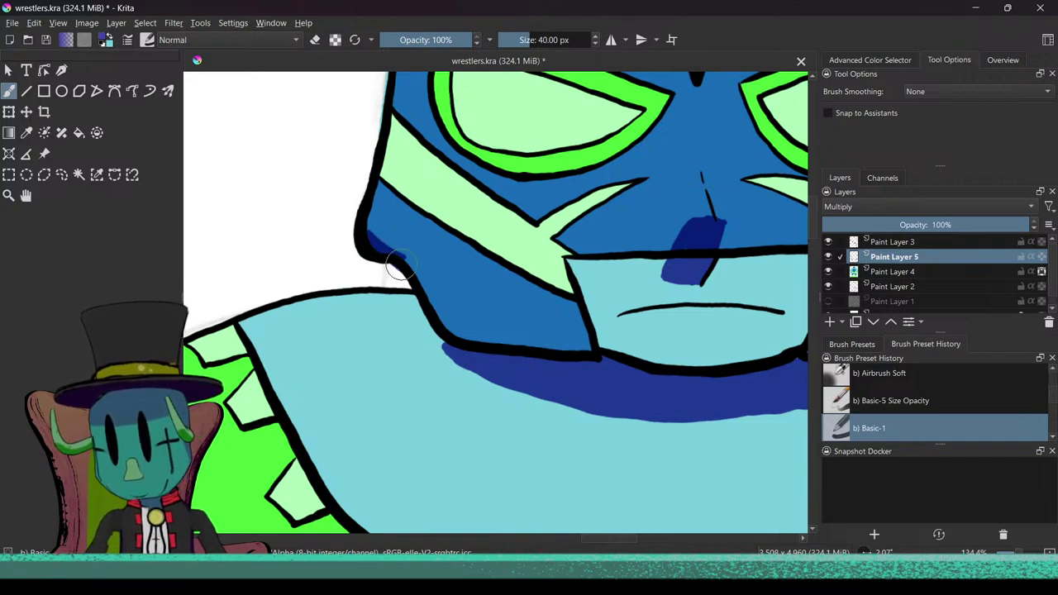
{"action": "key", "text": "F2"}
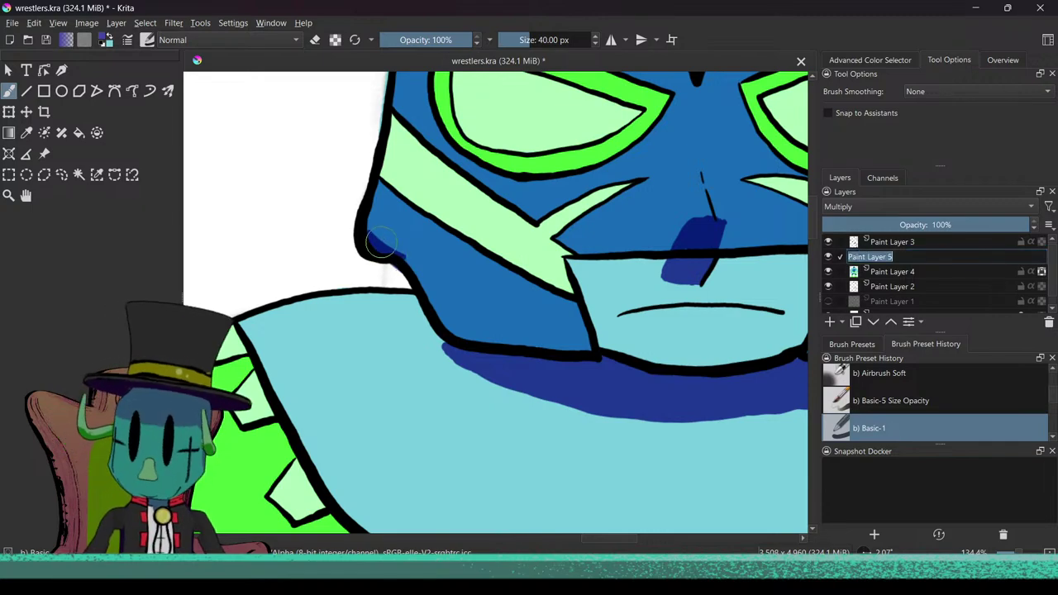
{"action": "key", "text": "F1"}
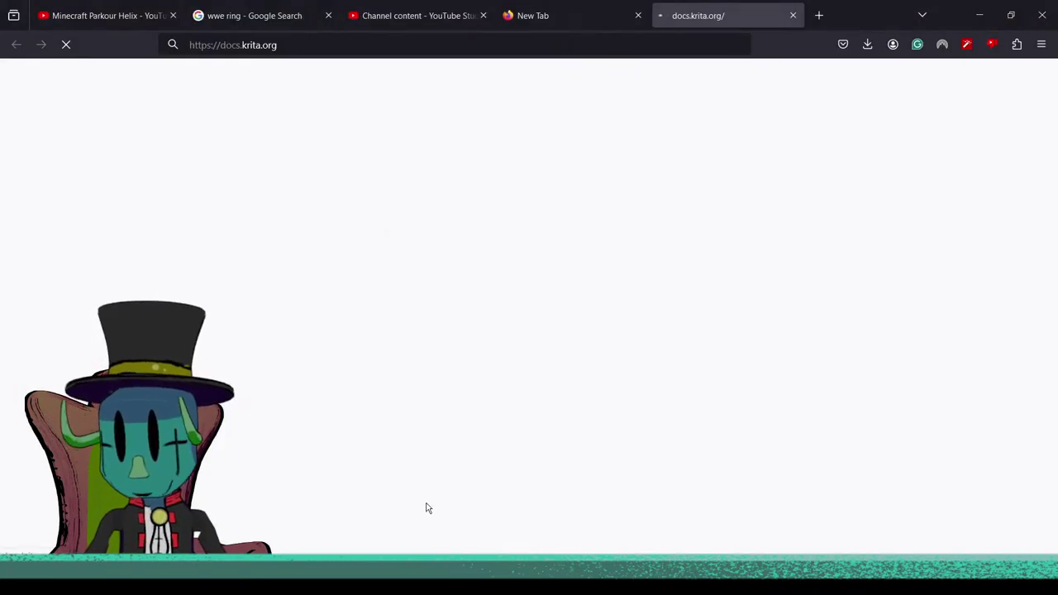
{"action": "key", "text": "alt+Tab"}
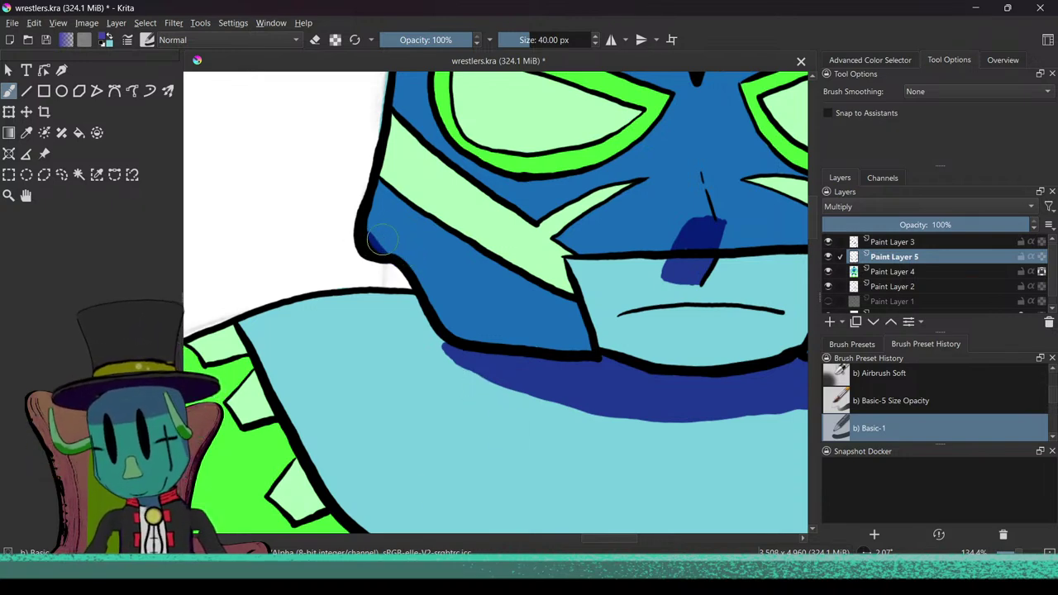
Step: Paint a thin dark shadow inside the mask's jaw outline, from the sun-marked arm's side cheek corner to the mouth panel
{"action": "left_click_drag", "start_coordinate": [407, 262], "coordinate": [449, 326]}
{"action": "key", "text": "ctrl+z"}
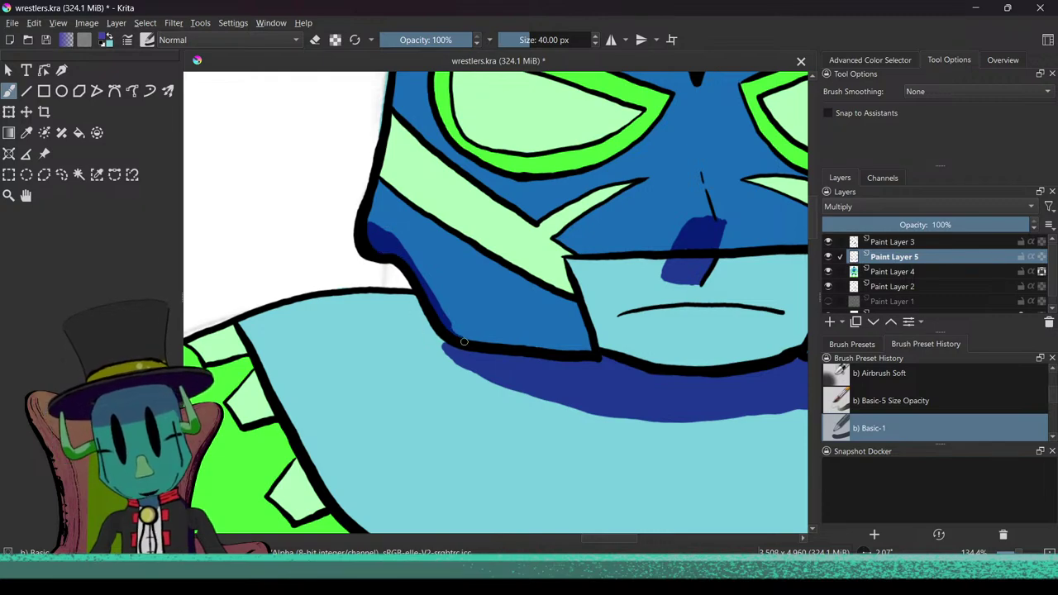
{"action": "mouse_move", "coordinate": [390, 383]}
{"action": "left_mouse_down"}
{"action": "mouse_move", "coordinate": [366, 414]}
{"action": "mouse_move", "coordinate": [340, 419]}
{"action": "mouse_move", "coordinate": [377, 363]}
{"action": "left_mouse_up"}
{"action": "left_click_drag", "start_coordinate": [346, 330], "coordinate": [300, 322]}
{"action": "mouse_move", "coordinate": [347, 379]}
{"action": "left_mouse_down"}
{"action": "mouse_move", "coordinate": [360, 346]}
{"action": "mouse_move", "coordinate": [397, 361]}
{"action": "mouse_move", "coordinate": [404, 346]}
{"action": "mouse_move", "coordinate": [372, 330]}
{"action": "mouse_move", "coordinate": [502, 353]}
{"action": "left_mouse_up"}
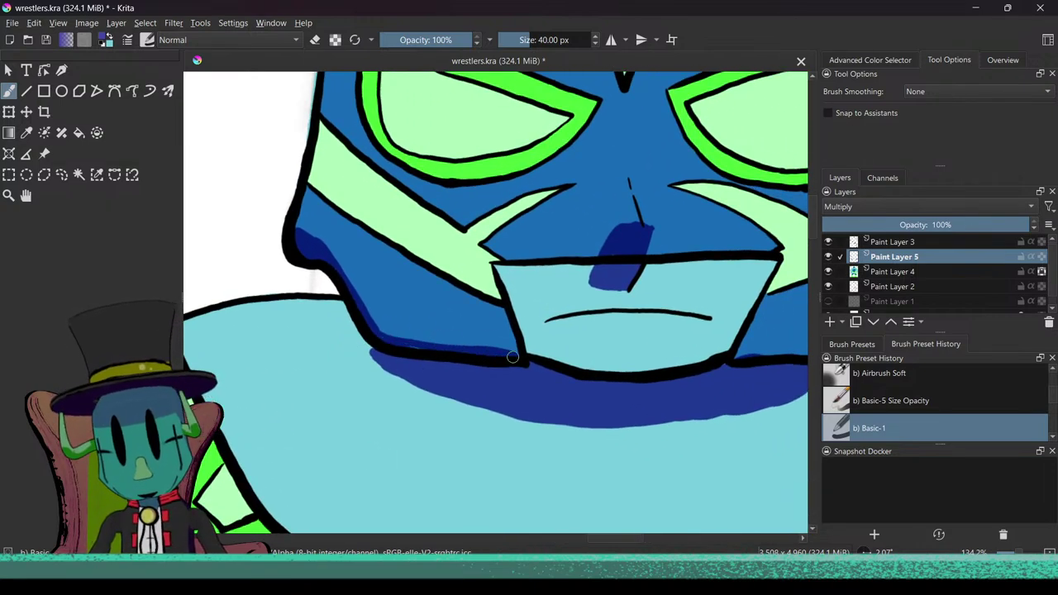
{"action": "left_click_drag", "start_coordinate": [437, 398], "coordinate": [327, 367]}
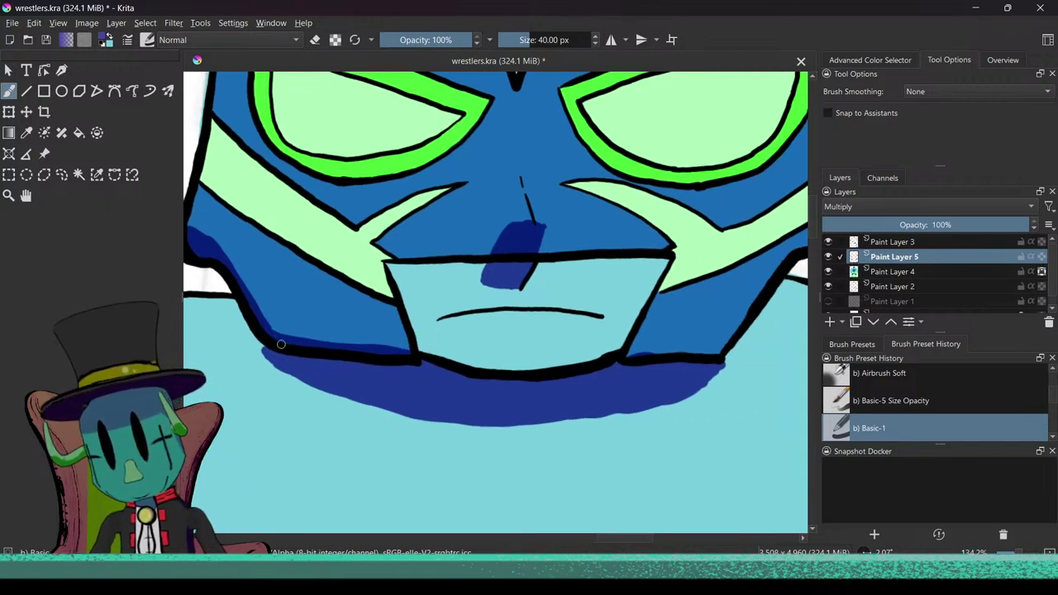
Step: Continue the dark shadow along the mouth panel's lower edge and up the opposite jaw to the cheek corner
{"action": "mouse_move", "coordinate": [382, 355]}
{"action": "left_mouse_down"}
{"action": "mouse_move", "coordinate": [435, 349]}
{"action": "mouse_move", "coordinate": [415, 352]}
{"action": "mouse_move", "coordinate": [497, 367]}
{"action": "mouse_move", "coordinate": [478, 365]}
{"action": "mouse_move", "coordinate": [581, 359]}
{"action": "mouse_move", "coordinate": [530, 367]}
{"action": "mouse_move", "coordinate": [599, 361]}
{"action": "mouse_move", "coordinate": [544, 366]}
{"action": "mouse_move", "coordinate": [585, 364]}
{"action": "mouse_move", "coordinate": [553, 359]}
{"action": "mouse_move", "coordinate": [600, 352]}
{"action": "mouse_move", "coordinate": [678, 352]}
{"action": "left_mouse_up"}
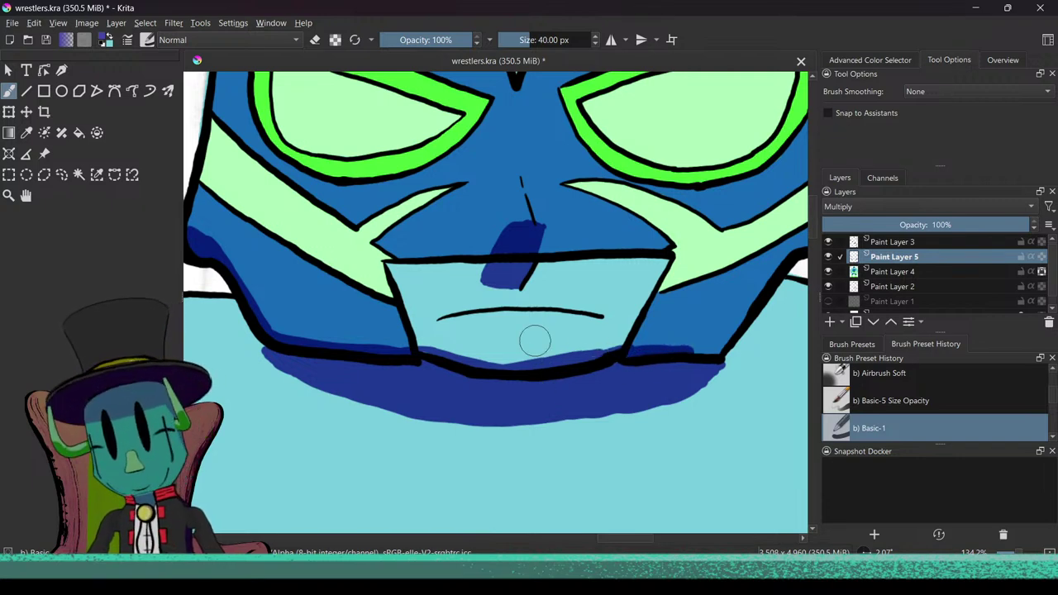
{"action": "left_click_drag", "start_coordinate": [633, 322], "coordinate": [509, 320]}
{"action": "mouse_move", "coordinate": [589, 346]}
{"action": "left_mouse_down"}
{"action": "mouse_move", "coordinate": [606, 336]}
{"action": "mouse_move", "coordinate": [565, 377]}
{"action": "mouse_move", "coordinate": [581, 364]}
{"action": "left_mouse_up"}
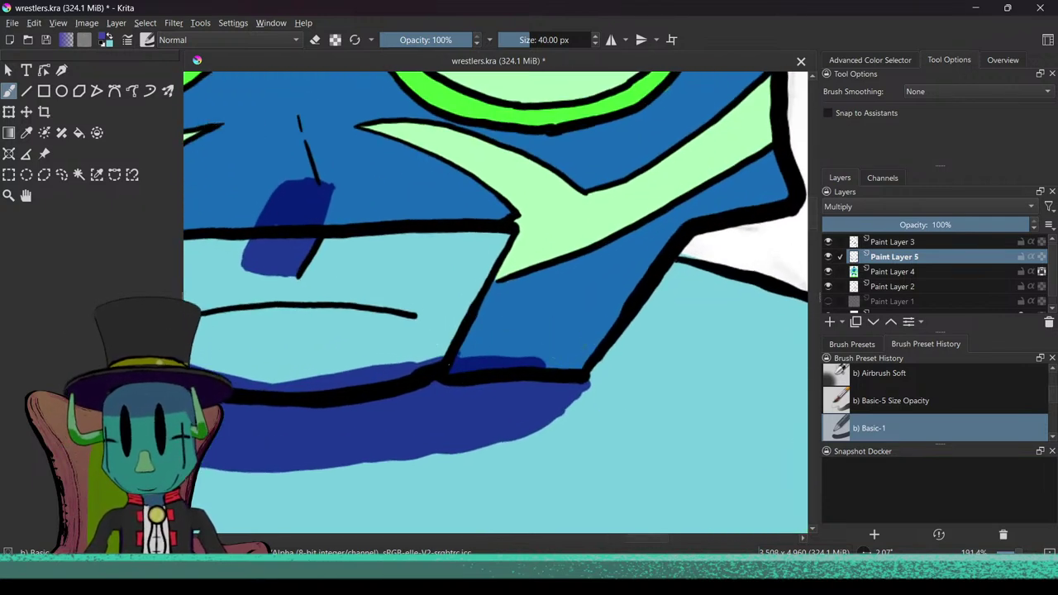
{"action": "mouse_move", "coordinate": [500, 358]}
{"action": "left_mouse_down"}
{"action": "mouse_move", "coordinate": [472, 359]}
{"action": "mouse_move", "coordinate": [567, 366]}
{"action": "mouse_move", "coordinate": [520, 413]}
{"action": "mouse_move", "coordinate": [599, 318]}
{"action": "mouse_move", "coordinate": [560, 343]}
{"action": "mouse_move", "coordinate": [597, 296]}
{"action": "mouse_move", "coordinate": [650, 263]}
{"action": "mouse_move", "coordinate": [554, 309]}
{"action": "mouse_move", "coordinate": [480, 302]}
{"action": "mouse_move", "coordinate": [506, 339]}
{"action": "left_mouse_up"}
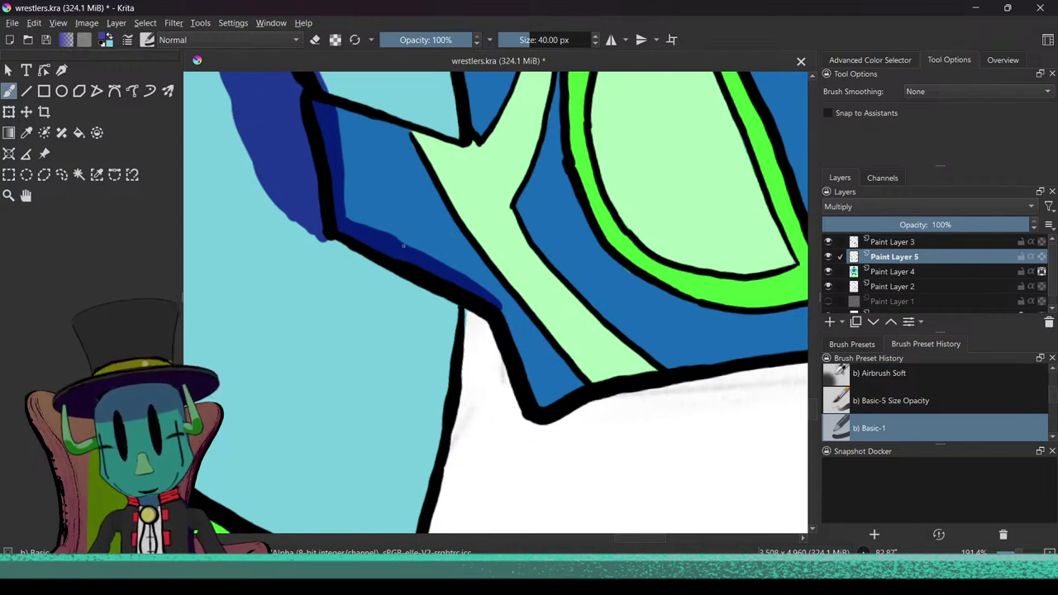
{"action": "mouse_move", "coordinate": [483, 304]}
{"action": "left_mouse_down"}
{"action": "mouse_move", "coordinate": [510, 329]}
{"action": "mouse_move", "coordinate": [526, 373]}
{"action": "mouse_move", "coordinate": [520, 328]}
{"action": "left_mouse_up"}
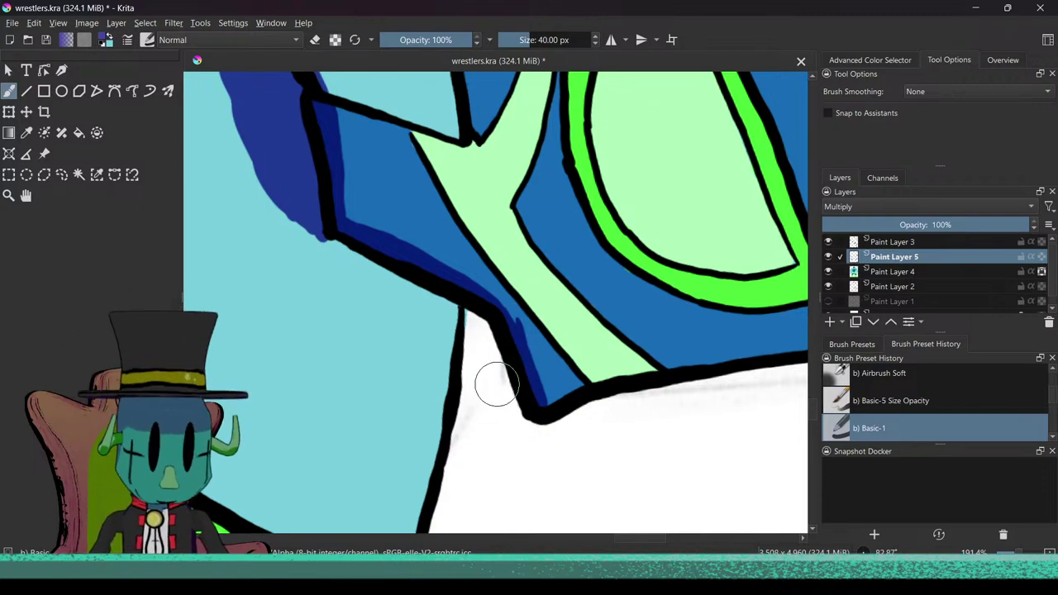
Step: Touch up the shadow at the bend below the mask's cheek corner and erase the paint sticking out of its edge
{"action": "key", "text": "F1"}
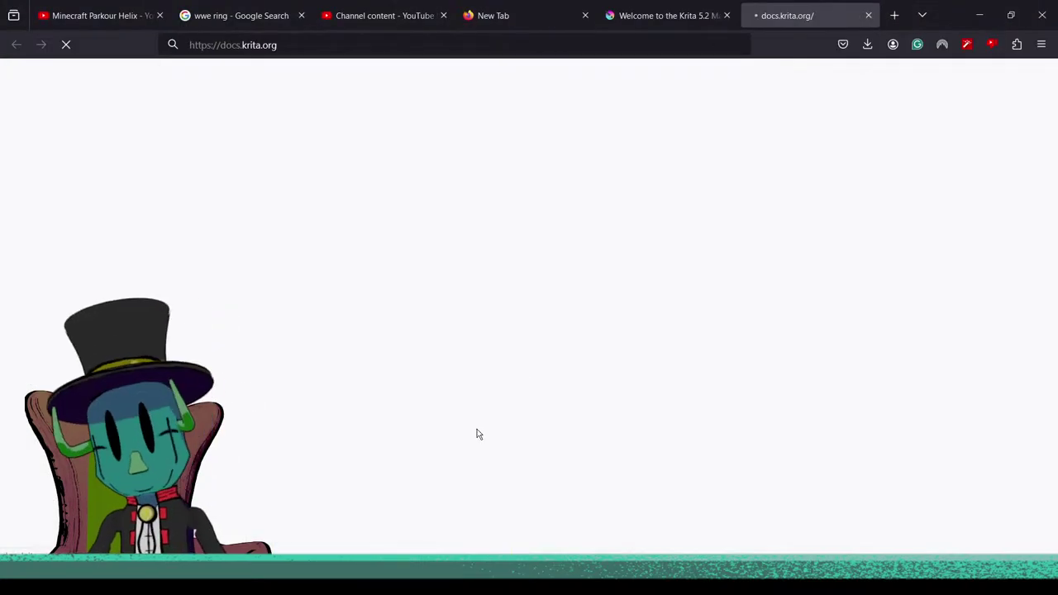
{"action": "key", "text": "alt+Tab"}
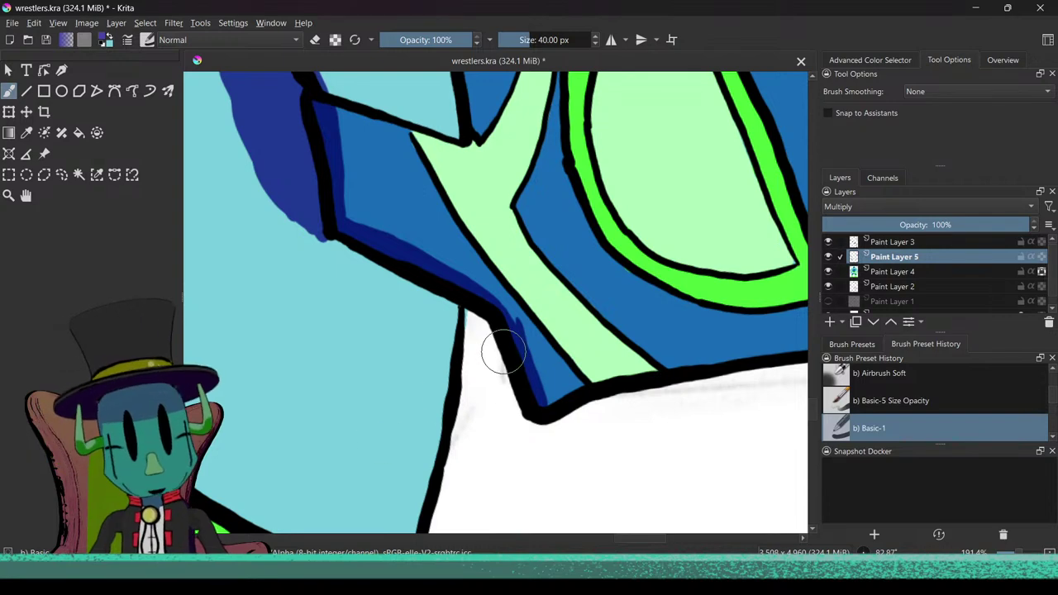
{"action": "mouse_move", "coordinate": [504, 350]}
{"action": "left_mouse_down"}
{"action": "mouse_move", "coordinate": [479, 378]}
{"action": "mouse_move", "coordinate": [471, 421]}
{"action": "mouse_move", "coordinate": [440, 388]}
{"action": "mouse_move", "coordinate": [439, 406]}
{"action": "mouse_move", "coordinate": [470, 338]}
{"action": "mouse_move", "coordinate": [489, 338]}
{"action": "left_mouse_up"}
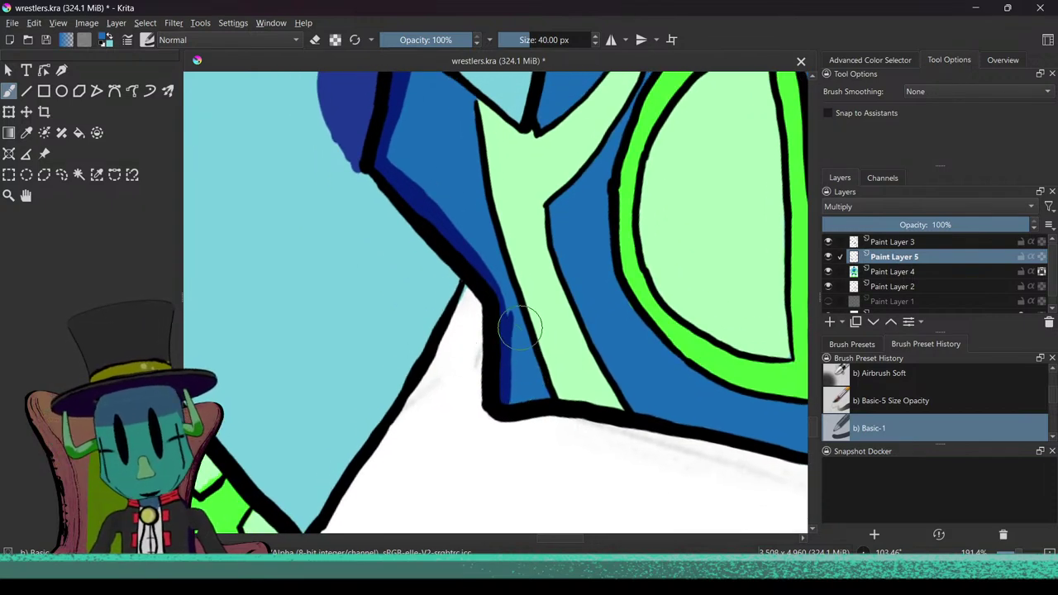
{"action": "left_click_drag", "start_coordinate": [518, 324], "coordinate": [514, 311]}
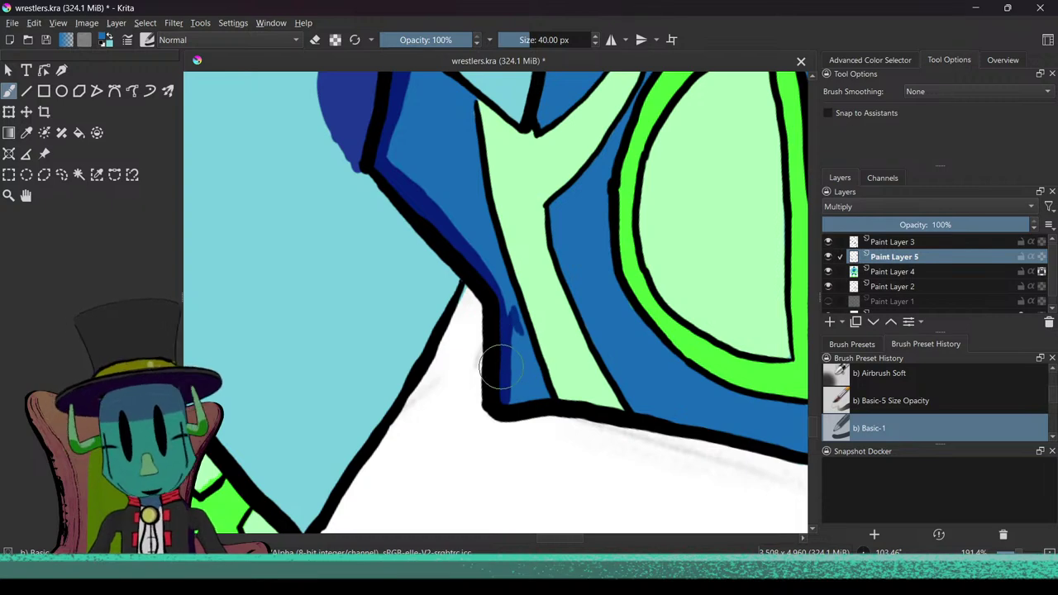
{"action": "key", "text": "e"}
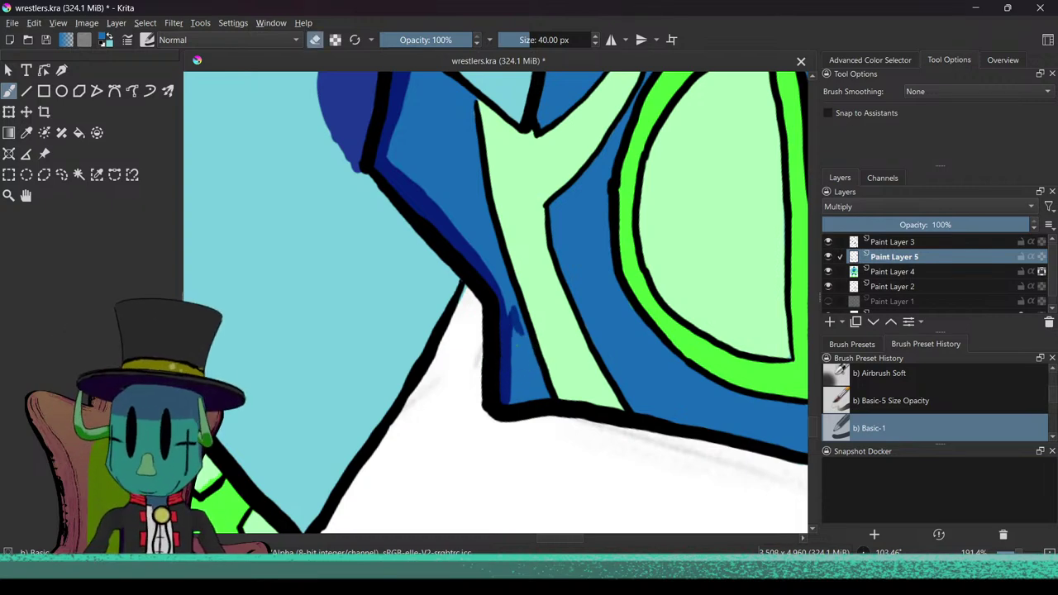
{"action": "left_click_drag", "start_coordinate": [526, 340], "coordinate": [518, 307]}
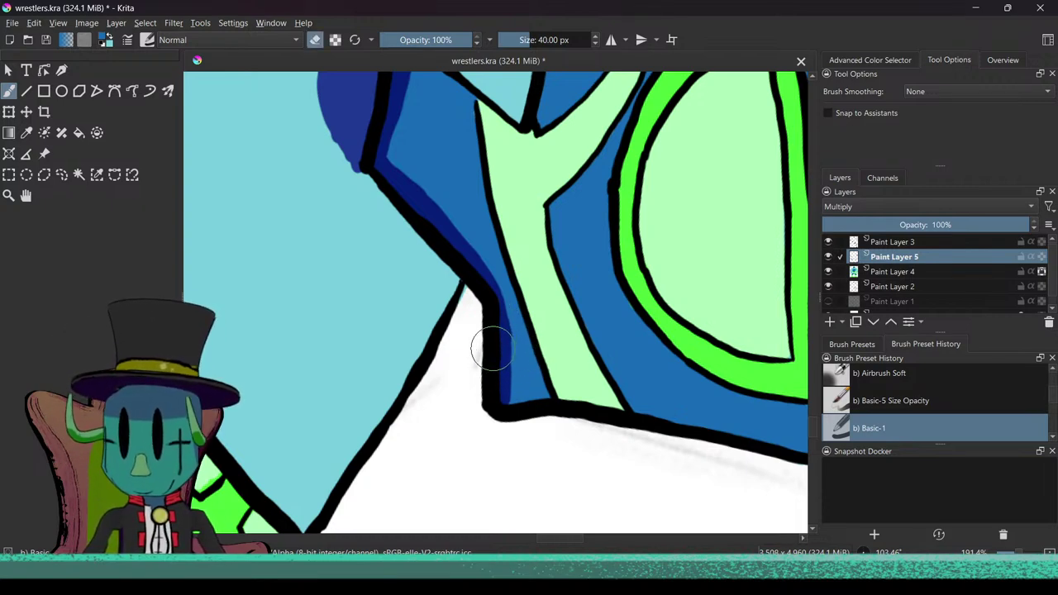
Step: Set Paint Layer 5 to Normal, sample the purple shadow colour from the mask's cheek, and restore the layer to Multiply
{"action": "left_click", "coordinate": [859, 205]}
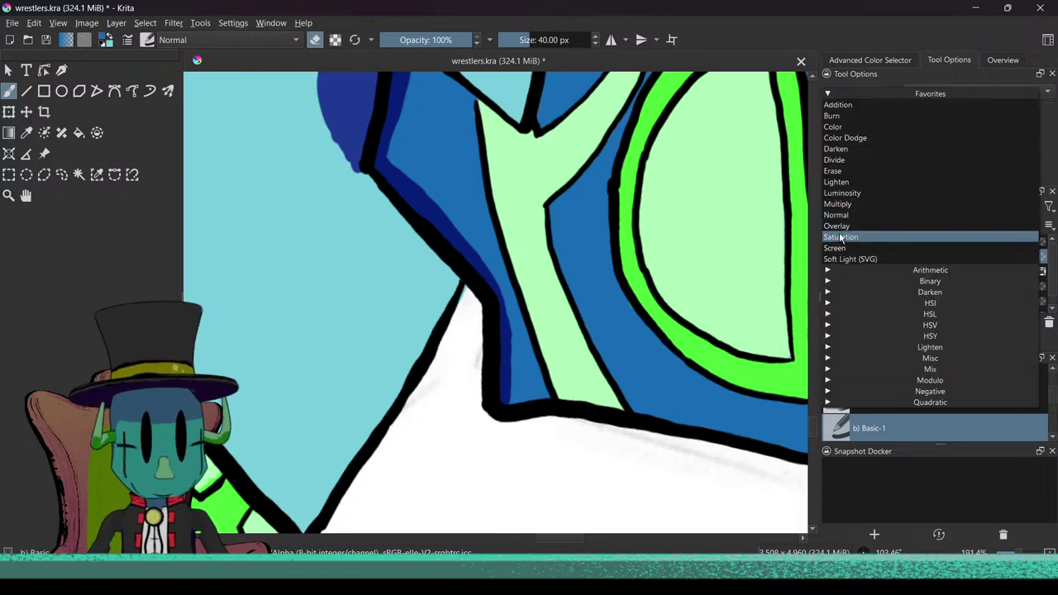
{"action": "left_click", "coordinate": [851, 215]}
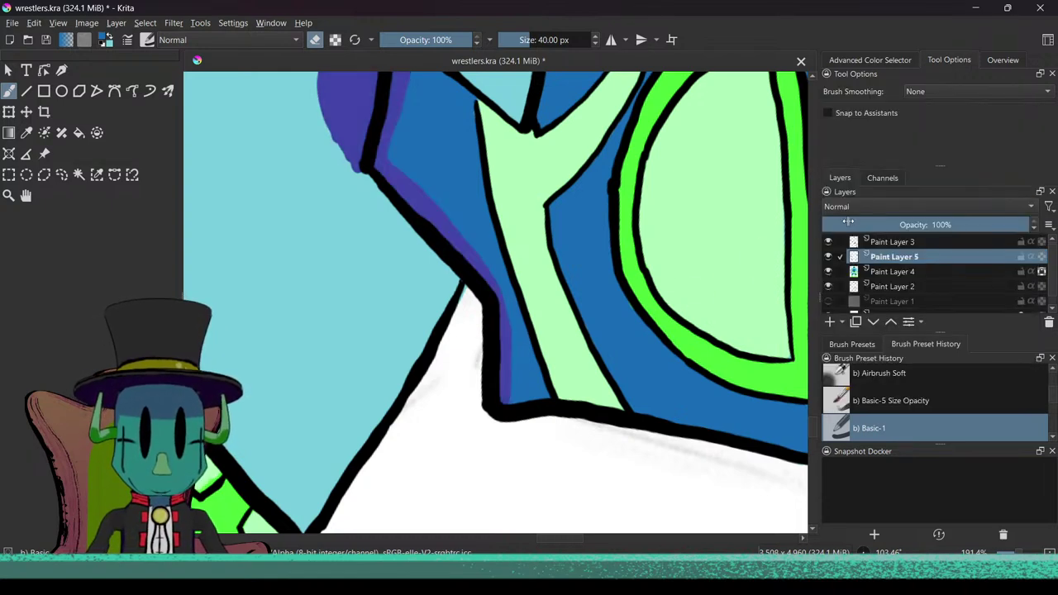
{"action": "left_click", "coordinate": [505, 371], "text": "ctrl"}
{"action": "key", "text": "e"}
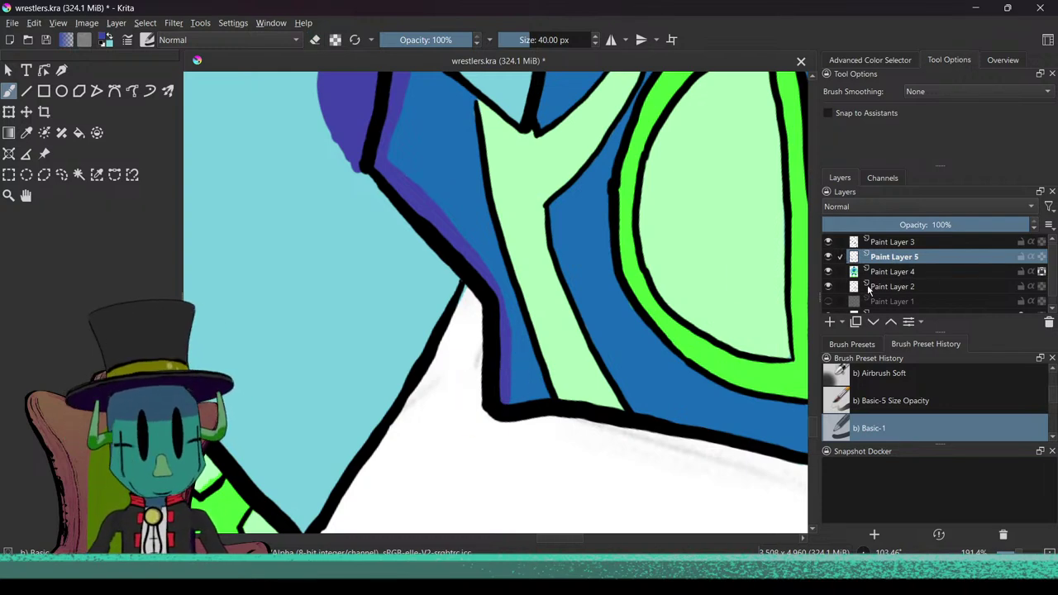
{"action": "left_click", "coordinate": [902, 212]}
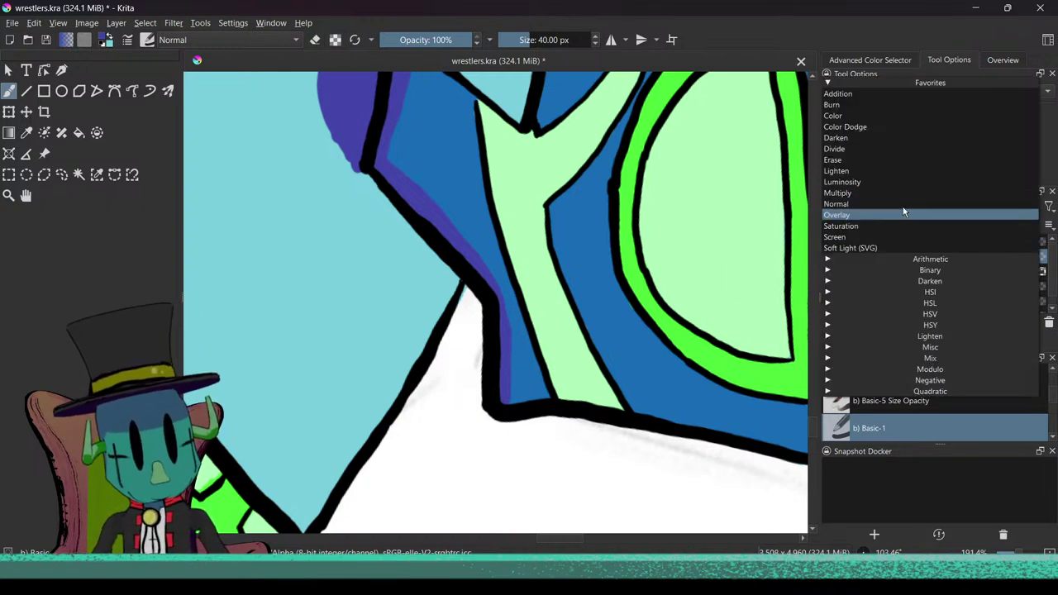
{"action": "left_click", "coordinate": [868, 191]}
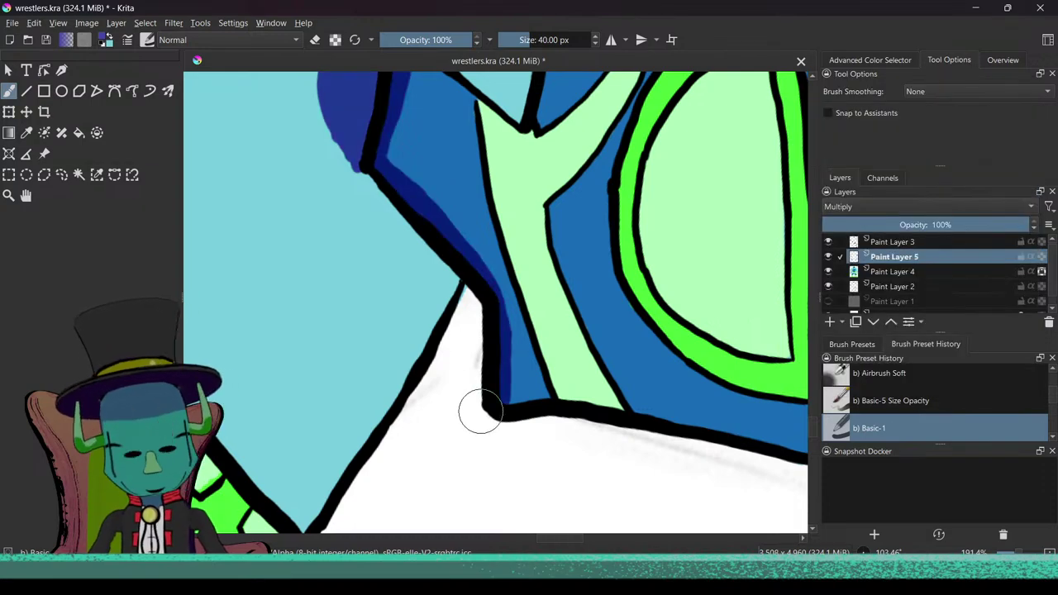
{"action": "left_click_drag", "start_coordinate": [494, 432], "coordinate": [591, 314]}
{"action": "left_click_drag", "start_coordinate": [542, 347], "coordinate": [562, 384]}
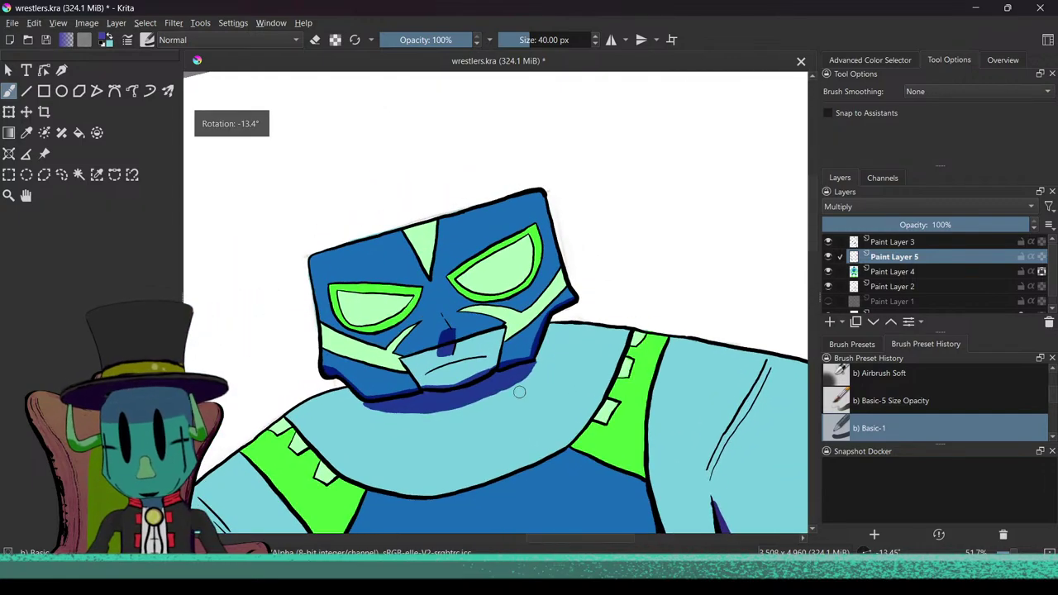
Step: Inspect the shaded mask, gloves, arms and trouser cuffs for areas that still need shadow
{"action": "scroll", "coordinate": [519, 392], "scroll_direction": "up", "scroll_amount": 4}
{"action": "left_click_drag", "start_coordinate": [482, 383], "coordinate": [539, 459]}
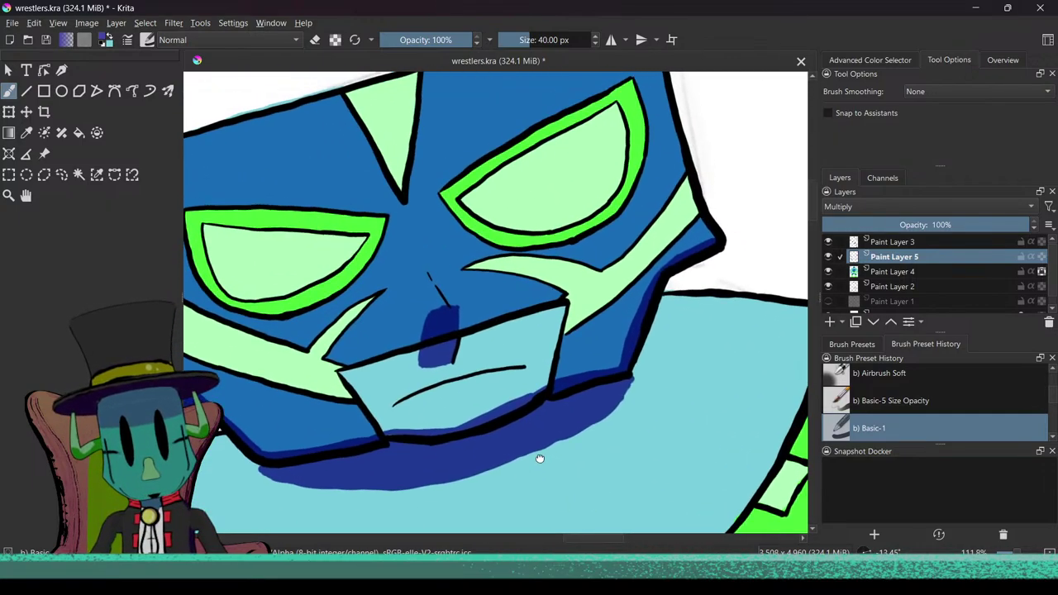
{"action": "scroll", "coordinate": [539, 459], "scroll_direction": "down", "scroll_amount": 3}
{"action": "left_click_drag", "start_coordinate": [448, 442], "coordinate": [400, 389]}
{"action": "left_click_drag", "start_coordinate": [454, 464], "coordinate": [559, 451]}
{"action": "left_click_drag", "start_coordinate": [567, 364], "coordinate": [546, 383]}
{"action": "left_click_drag", "start_coordinate": [577, 425], "coordinate": [630, 304]}
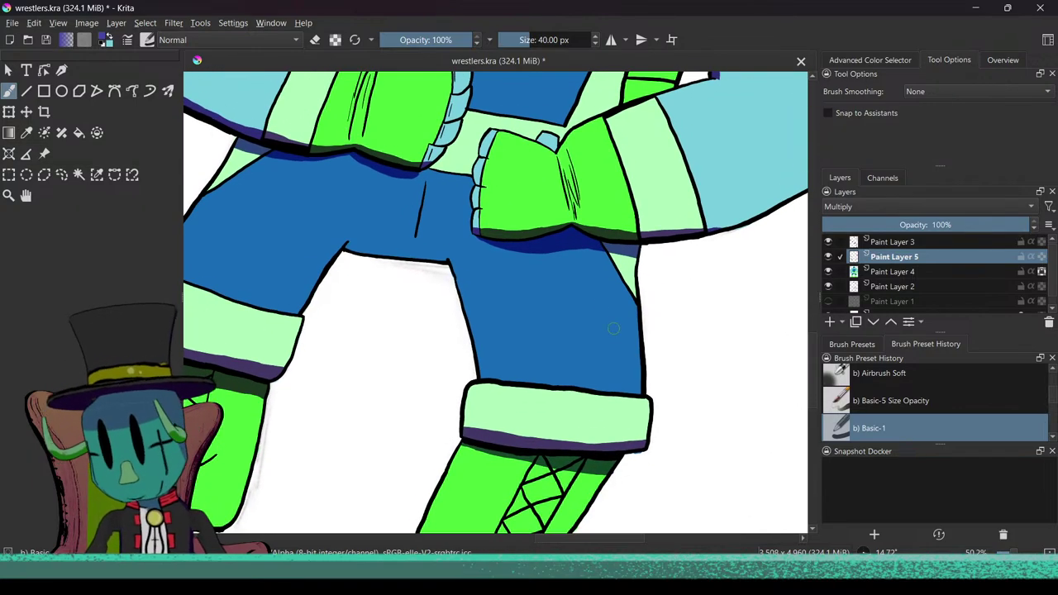
{"action": "left_click_drag", "start_coordinate": [607, 352], "coordinate": [595, 440]}
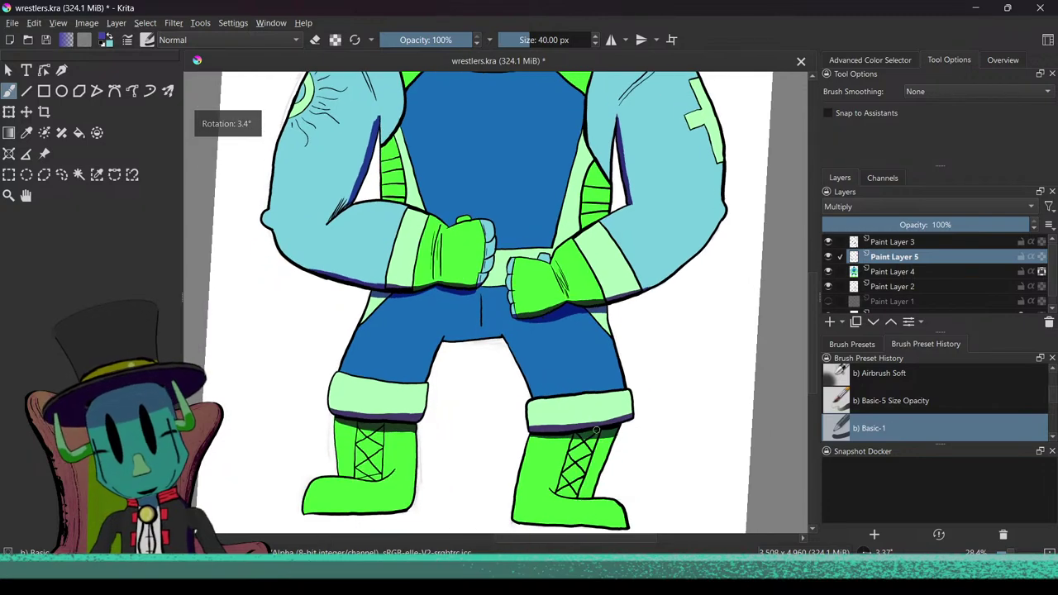
{"action": "left_click_drag", "start_coordinate": [611, 445], "coordinate": [567, 468]}
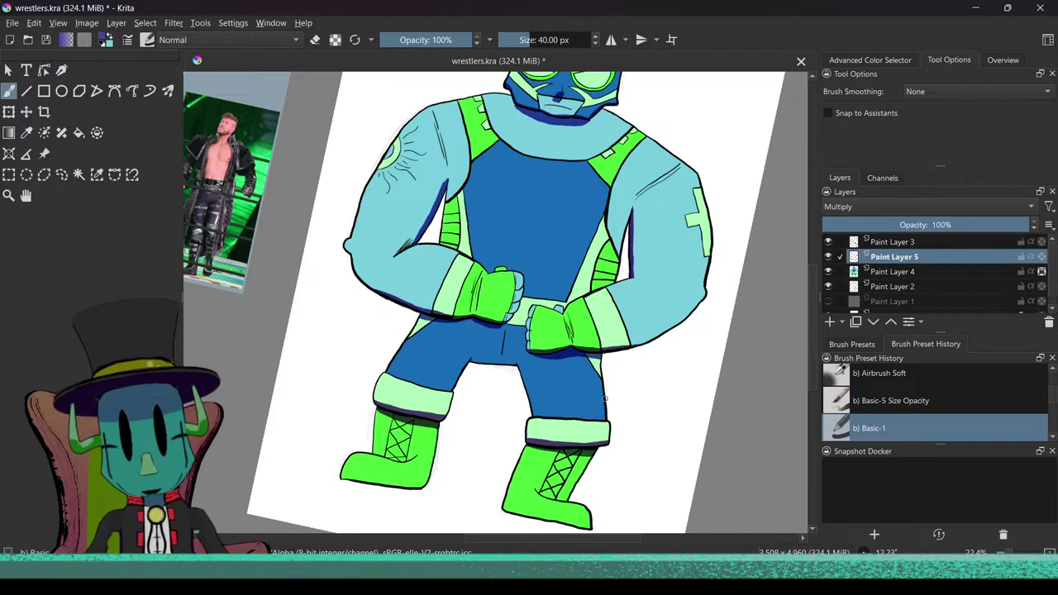
{"action": "mouse_move", "coordinate": [633, 417]}
{"action": "left_mouse_down"}
{"action": "mouse_move", "coordinate": [653, 362]}
{"action": "mouse_move", "coordinate": [587, 354]}
{"action": "mouse_move", "coordinate": [596, 327]}
{"action": "mouse_move", "coordinate": [647, 378]}
{"action": "mouse_move", "coordinate": [614, 397]}
{"action": "mouse_move", "coordinate": [623, 426]}
{"action": "mouse_move", "coordinate": [597, 444]}
{"action": "mouse_move", "coordinate": [517, 442]}
{"action": "mouse_move", "coordinate": [472, 416]}
{"action": "mouse_move", "coordinate": [487, 441]}
{"action": "left_mouse_up"}
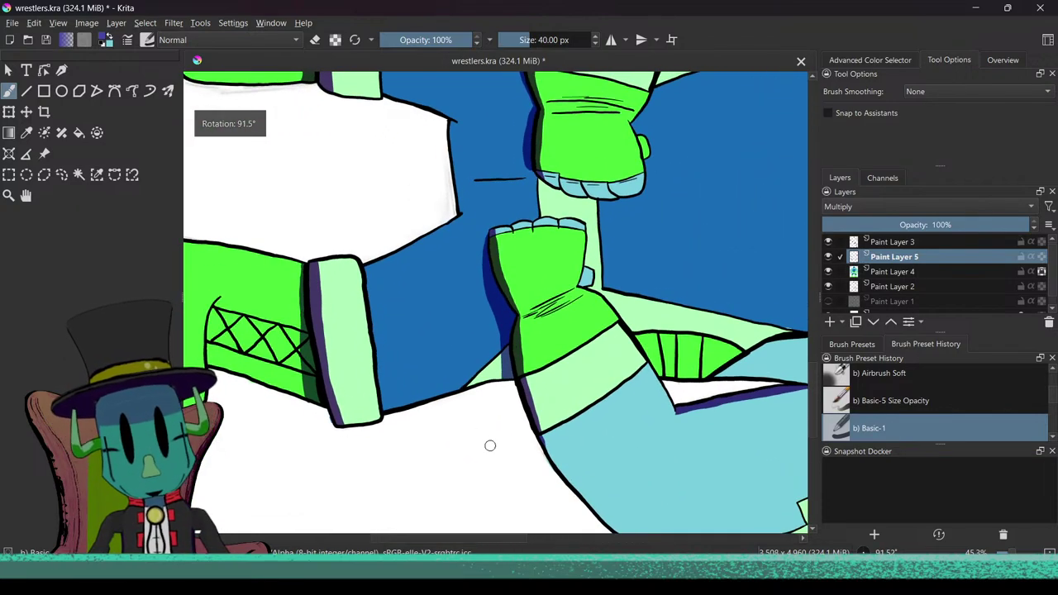
Step: Paint a dark shadow wedge inside the outline of the cross-marked arm's elbow and taper it down the forearm
{"action": "left_click_drag", "start_coordinate": [524, 469], "coordinate": [643, 402]}
{"action": "mouse_move", "coordinate": [679, 337]}
{"action": "left_mouse_down"}
{"action": "mouse_move", "coordinate": [526, 423]}
{"action": "mouse_move", "coordinate": [611, 422]}
{"action": "mouse_move", "coordinate": [635, 341]}
{"action": "left_mouse_up"}
{"action": "left_click_drag", "start_coordinate": [619, 176], "coordinate": [600, 213]}
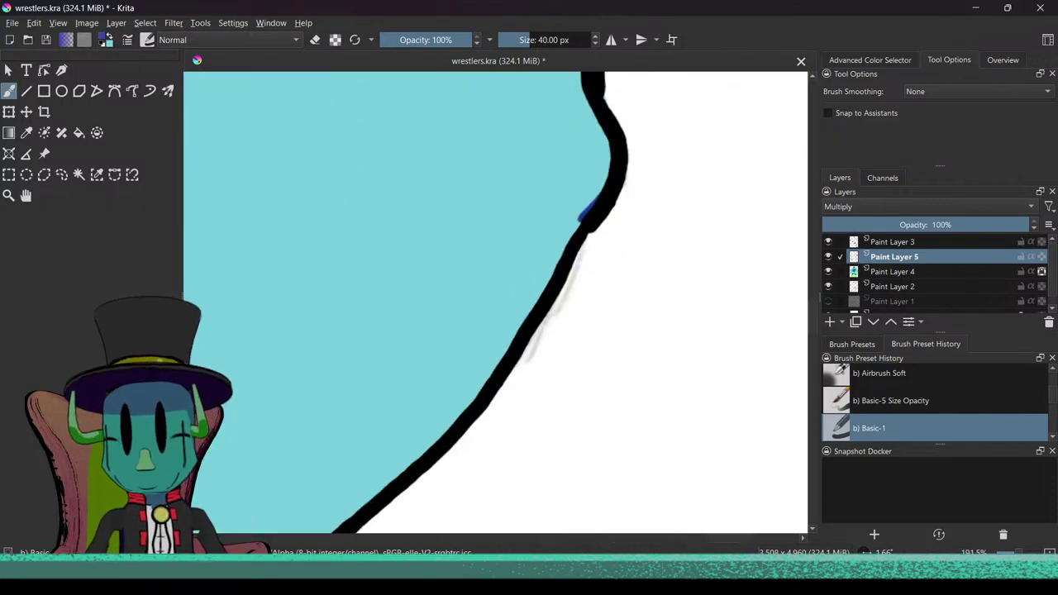
{"action": "left_click_drag", "start_coordinate": [559, 256], "coordinate": [535, 307]}
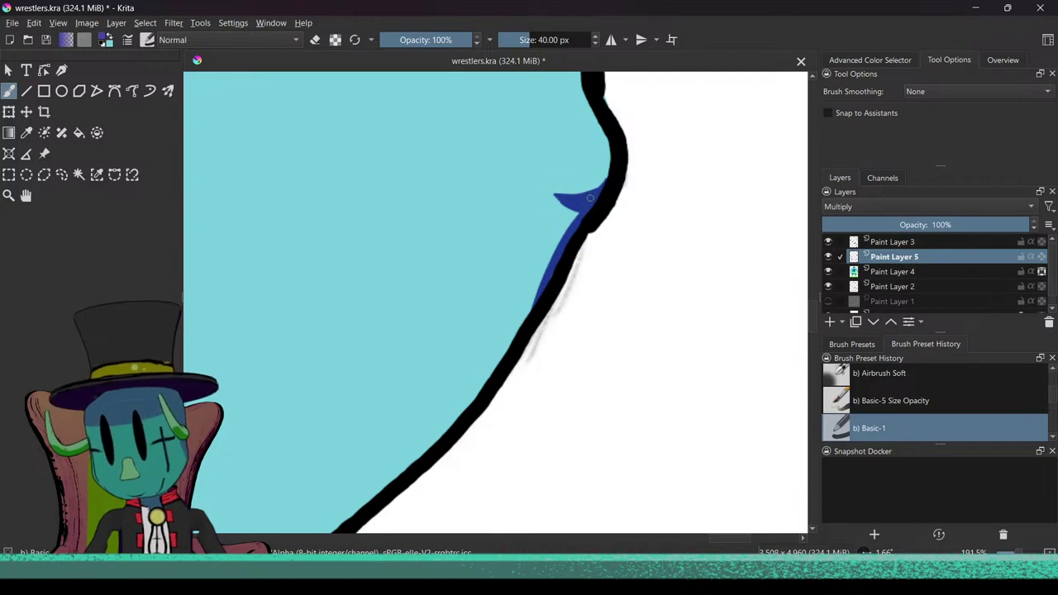
Step: Paint a pointed dark shadow wedge at the sun-marked arm's elbow and fill it solid up to the outline
{"action": "mouse_move", "coordinate": [575, 280]}
{"action": "left_mouse_down"}
{"action": "mouse_move", "coordinate": [579, 396]}
{"action": "mouse_move", "coordinate": [643, 403]}
{"action": "left_mouse_up"}
{"action": "mouse_move", "coordinate": [567, 387]}
{"action": "left_mouse_down"}
{"action": "mouse_move", "coordinate": [635, 391]}
{"action": "mouse_move", "coordinate": [630, 364]}
{"action": "left_mouse_up"}
{"action": "scroll", "coordinate": [369, 373], "scroll_direction": "up", "scroll_amount": 5}
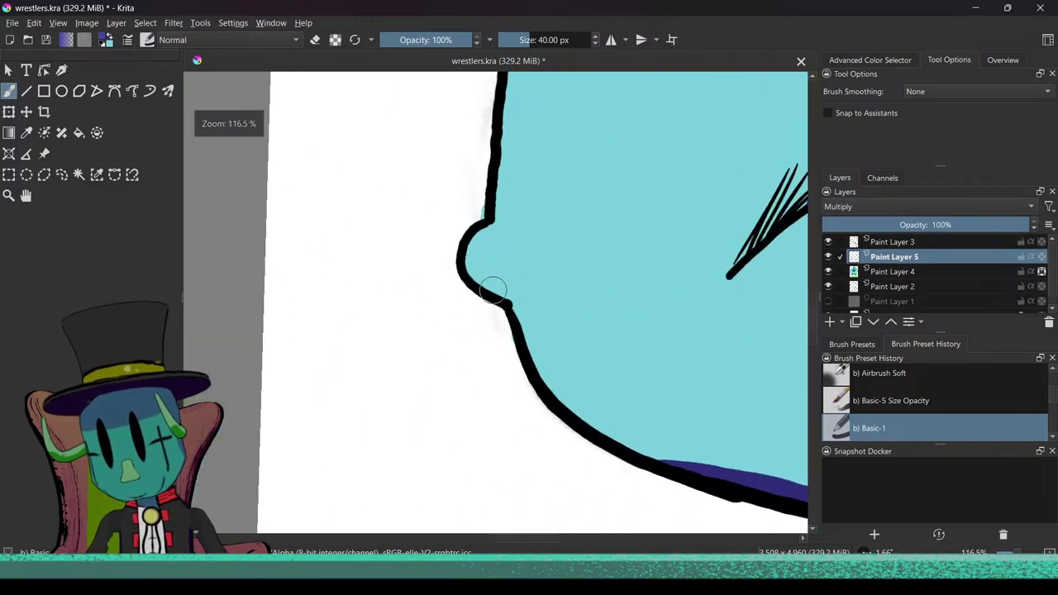
{"action": "mouse_move", "coordinate": [468, 276]}
{"action": "left_mouse_down"}
{"action": "mouse_move", "coordinate": [540, 261]}
{"action": "mouse_move", "coordinate": [524, 312]}
{"action": "left_mouse_up"}
{"action": "left_click_drag", "start_coordinate": [536, 274], "coordinate": [516, 323]}
{"action": "left_click_drag", "start_coordinate": [478, 281], "coordinate": [535, 276]}
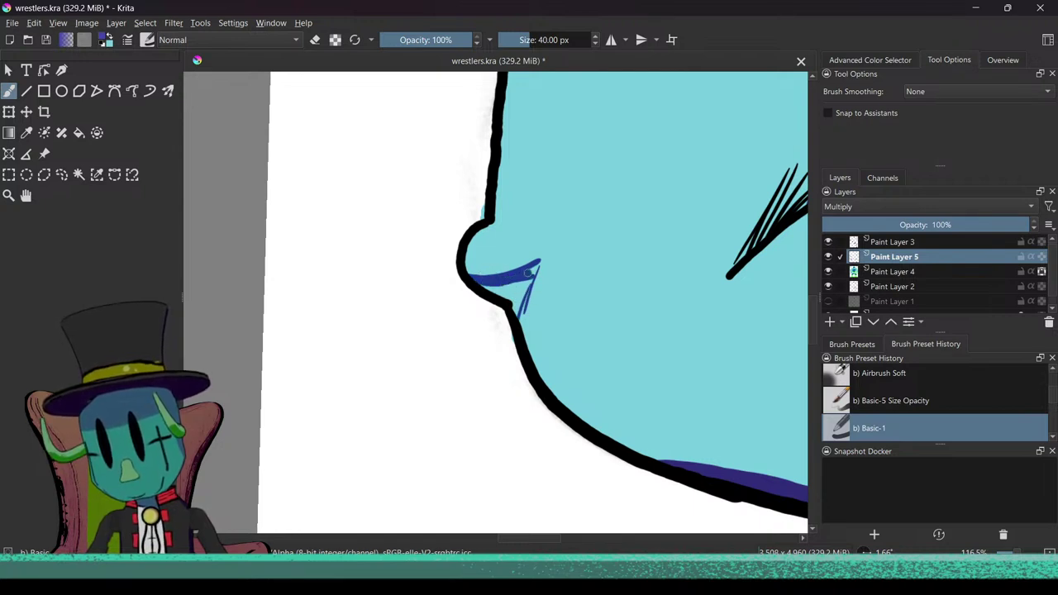
{"action": "left_click_drag", "start_coordinate": [523, 281], "coordinate": [519, 302]}
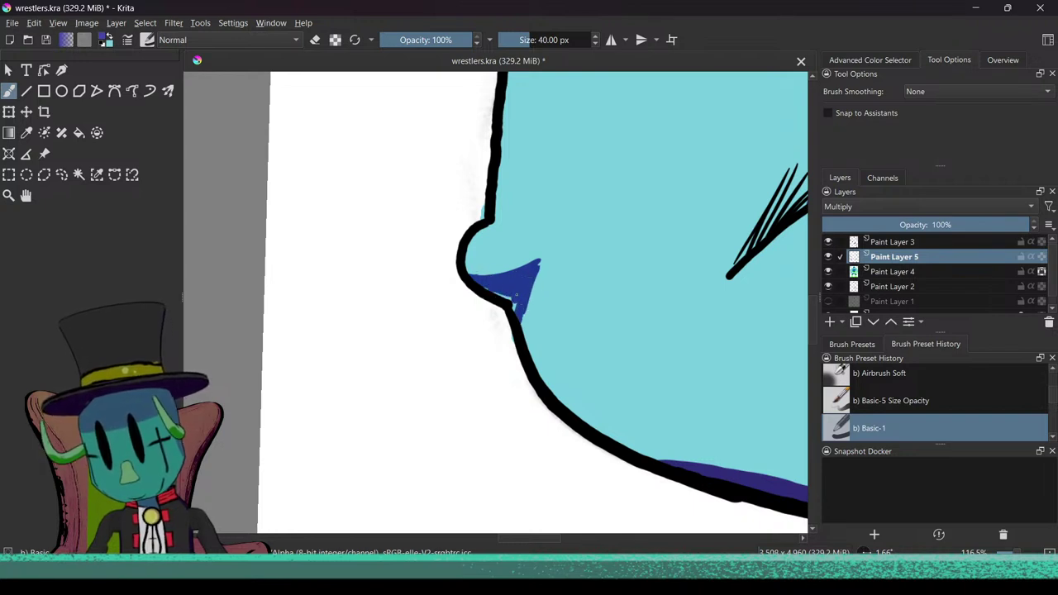
{"action": "left_click_drag", "start_coordinate": [515, 292], "coordinate": [519, 316]}
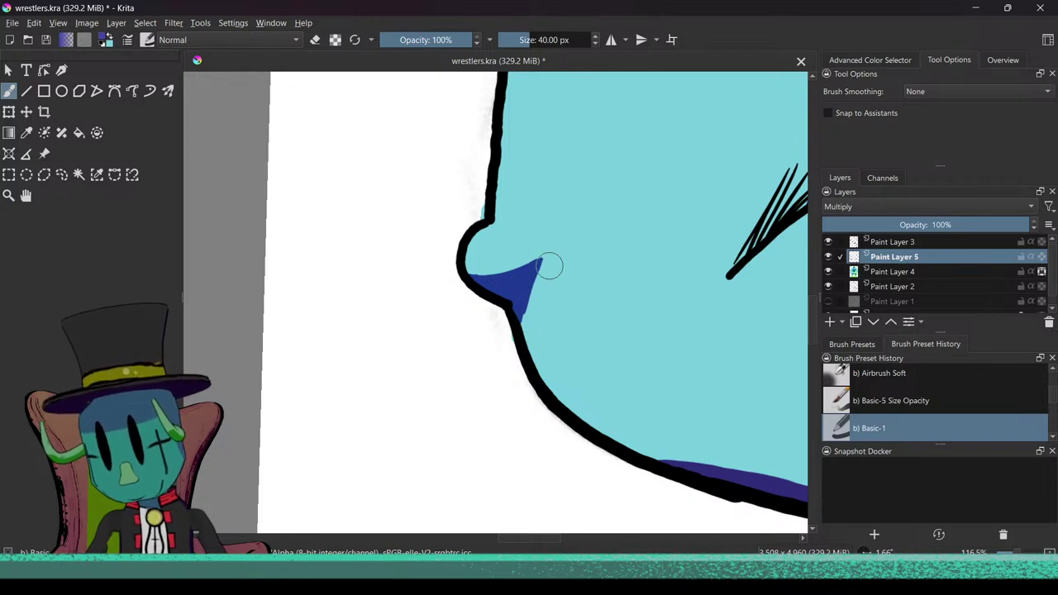
Step: Add thin parallel hatch strokes beside the inner edge of the sun-marked arm's elbow shadow
{"action": "left_click_drag", "start_coordinate": [550, 264], "coordinate": [531, 328]}
{"action": "left_click_drag", "start_coordinate": [551, 252], "coordinate": [521, 334]}
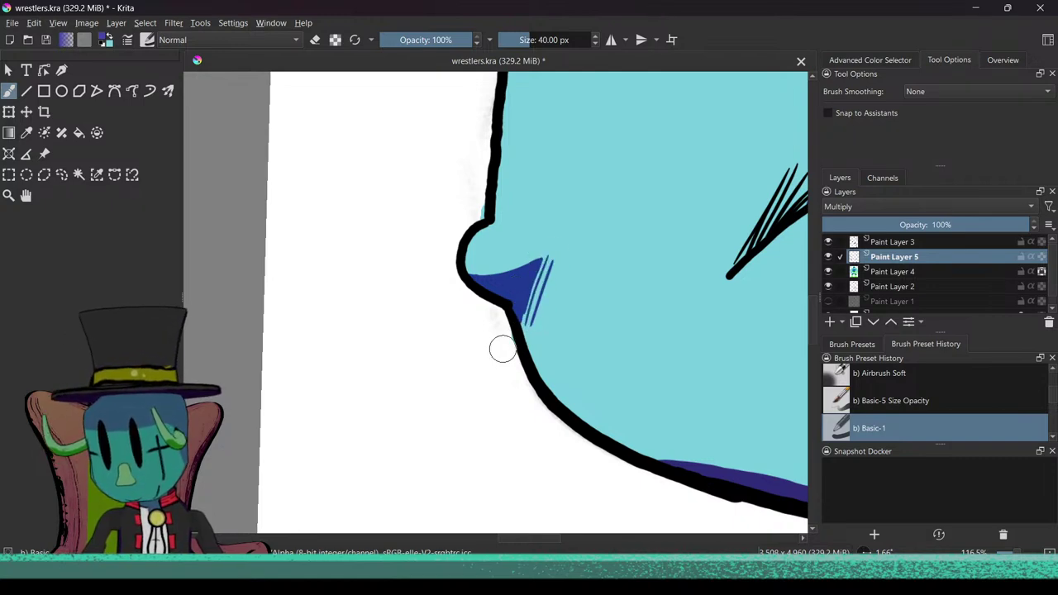
{"action": "scroll", "coordinate": [502, 346], "scroll_direction": "down", "scroll_amount": 5}
{"action": "key", "text": "ctrl"}
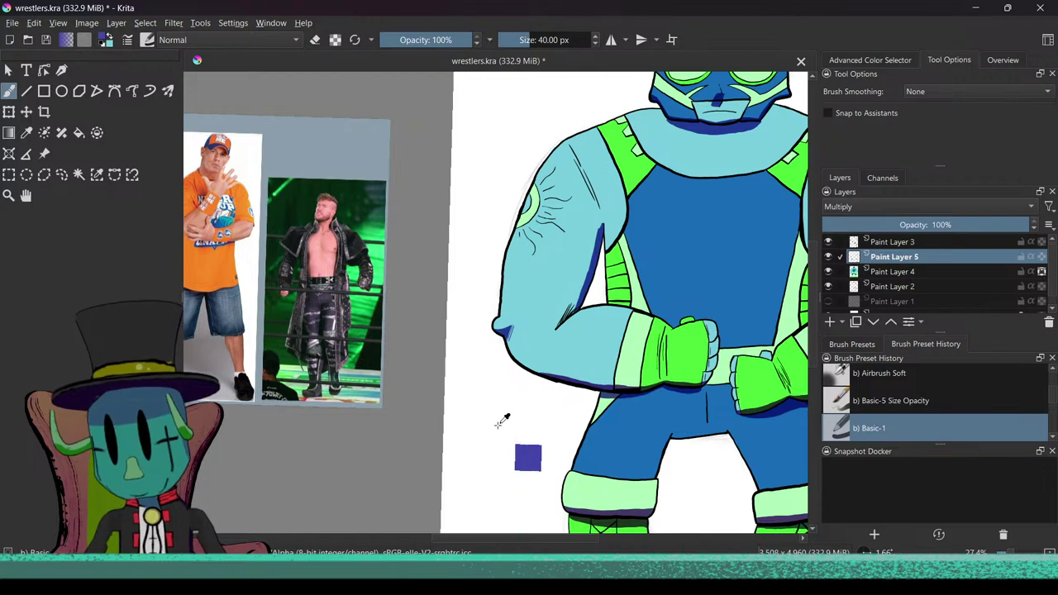
Step: Try hatching the edge of the dark shadow along the sun-marked arm's inner upper arm with thin strokes
{"action": "left_click_drag", "start_coordinate": [499, 415], "coordinate": [546, 314]}
{"action": "left_click_drag", "start_coordinate": [558, 302], "coordinate": [473, 471]}
{"action": "left_click_drag", "start_coordinate": [475, 470], "coordinate": [507, 334]}
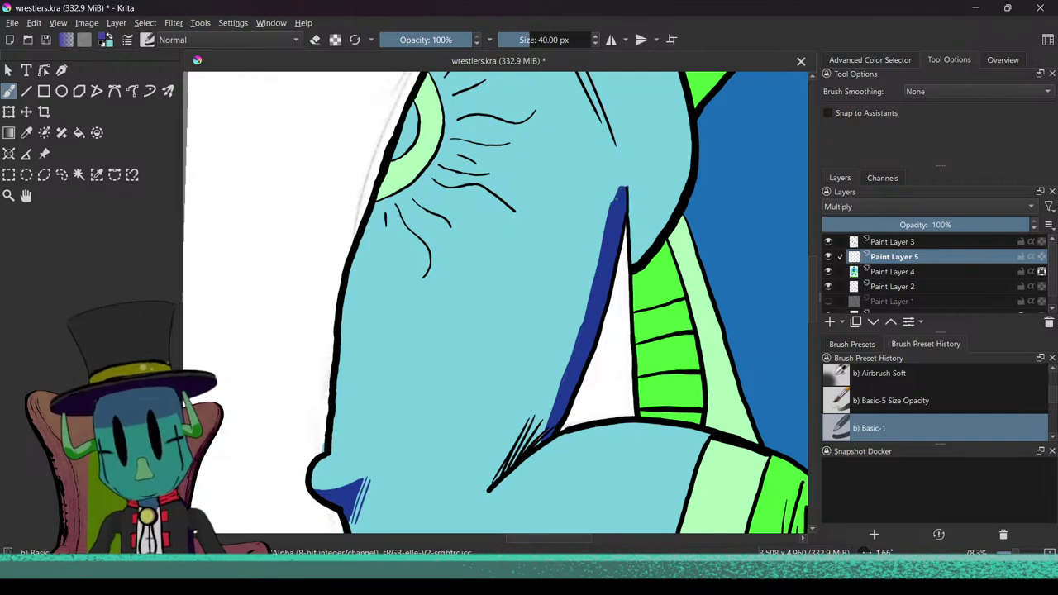
{"action": "left_click_drag", "start_coordinate": [606, 207], "coordinate": [579, 318]}
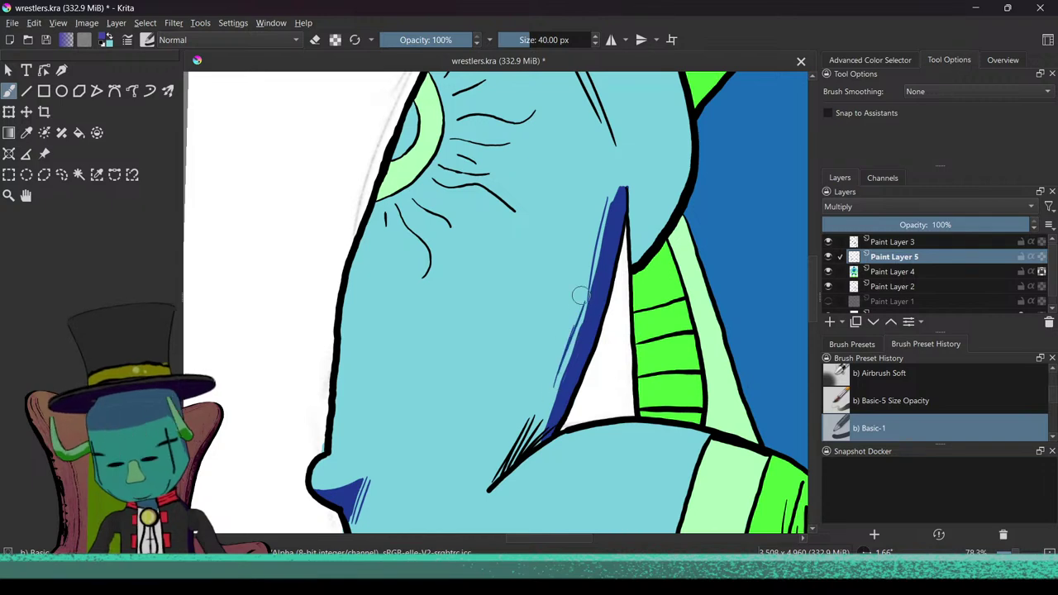
{"action": "left_click_drag", "start_coordinate": [578, 304], "coordinate": [557, 360]}
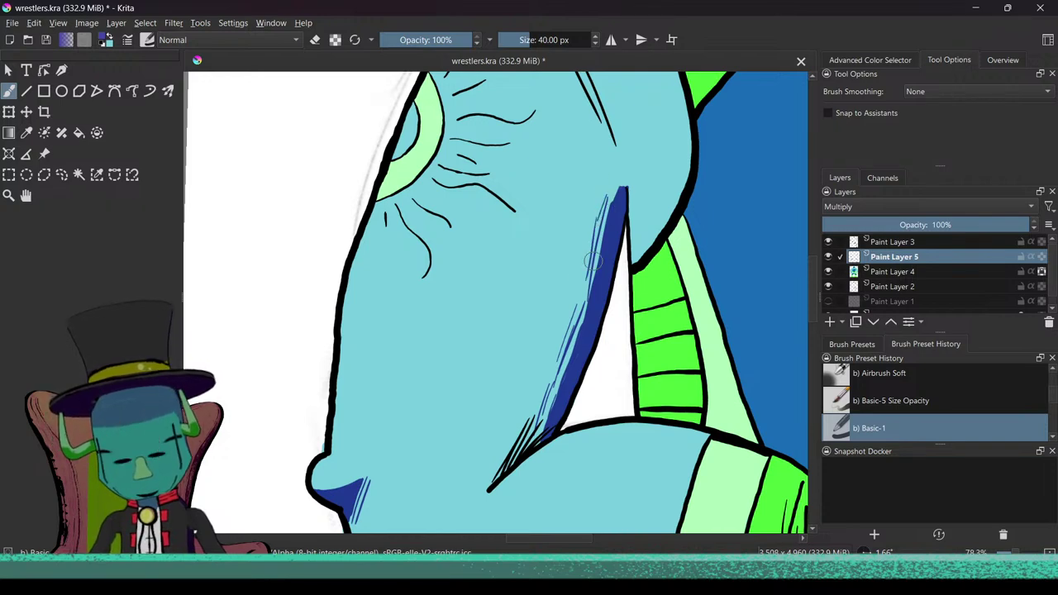
{"action": "key", "text": "F2"}
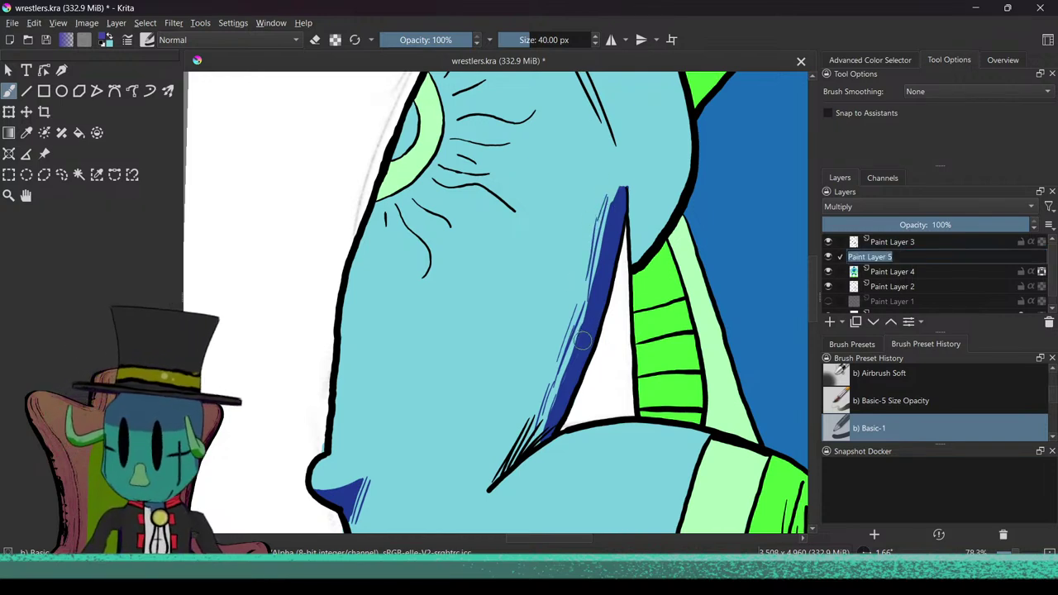
{"action": "key", "text": "F1"}
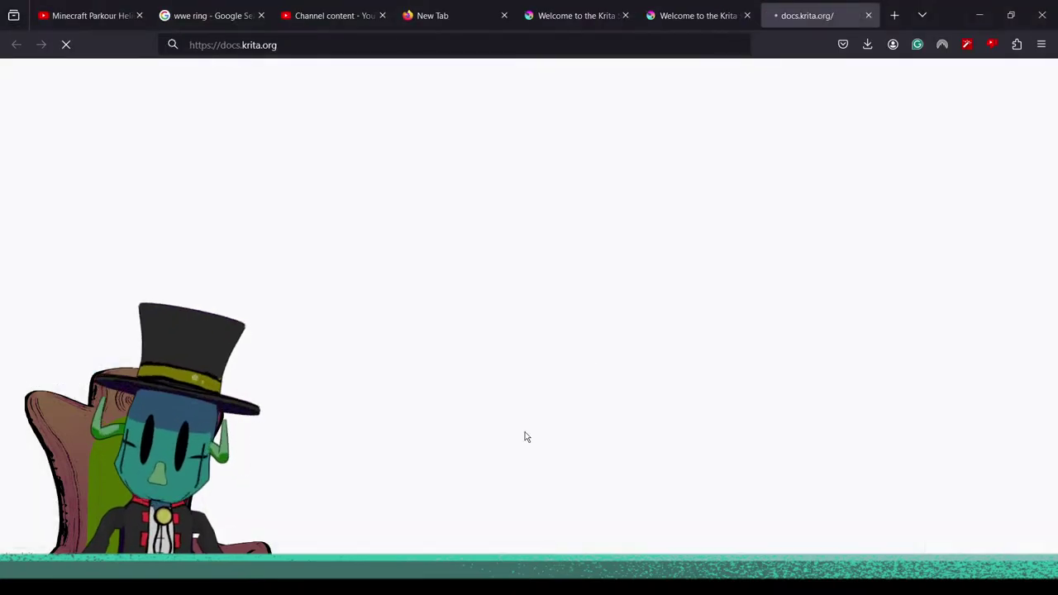
{"action": "key", "text": "alt+Tab"}
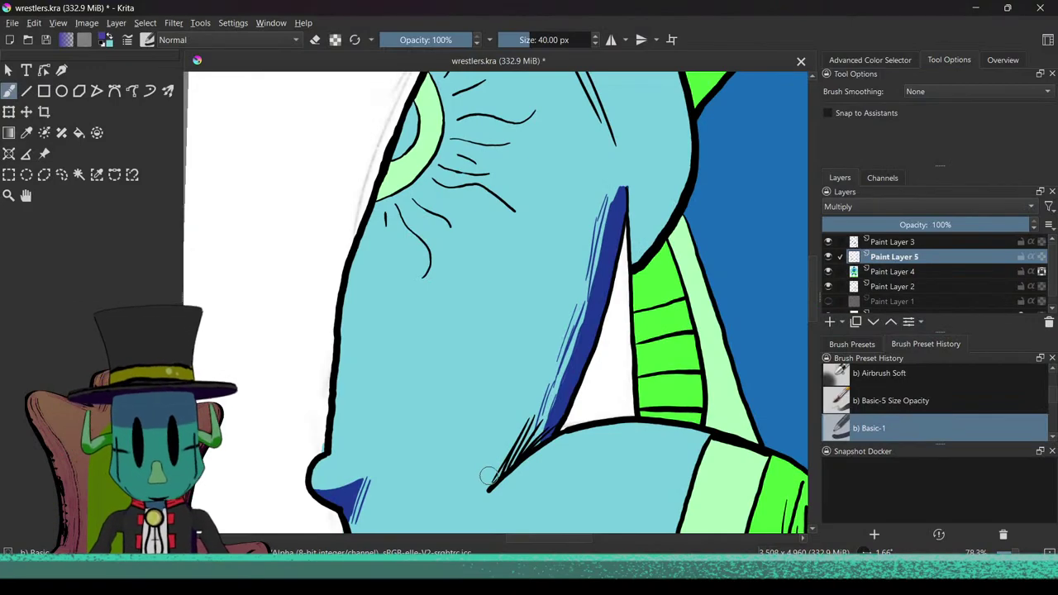
Step: Undo the hatch strokes beside the sun-marked arm's inner upper arm shadow
{"action": "key", "text": "ctrl+z"}
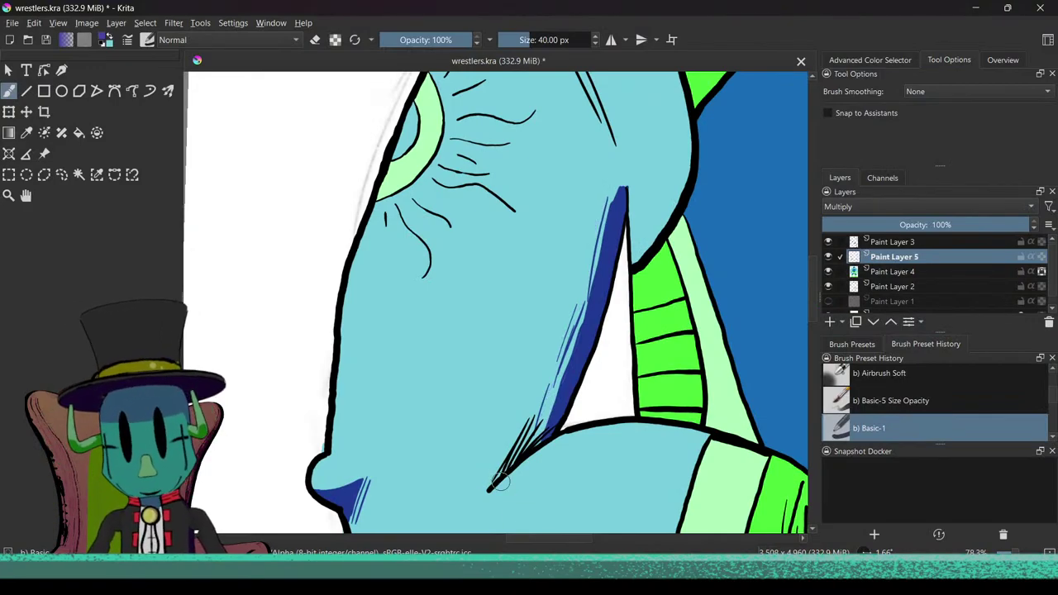
{"action": "key", "text": "ctrl+z"}
{"action": "key", "text": "ctrl+z"}
Step: Paint long, thin hatch strokes alongside the dark shadow on the sun-marked arm's inner side, from armpit to elbow crease
{"action": "scroll", "coordinate": [536, 370], "scroll_direction": "up", "scroll_amount": 5}
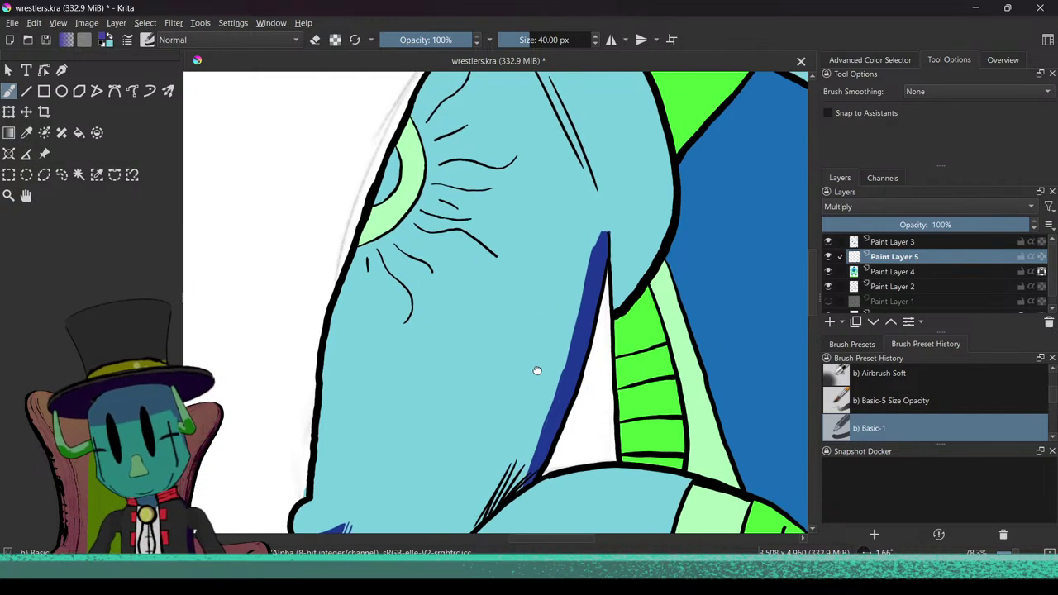
{"action": "mouse_move", "coordinate": [562, 376]}
{"action": "left_mouse_down"}
{"action": "mouse_move", "coordinate": [571, 309]}
{"action": "mouse_move", "coordinate": [586, 394]}
{"action": "mouse_move", "coordinate": [569, 389]}
{"action": "left_mouse_up"}
{"action": "scroll", "coordinate": [569, 390], "scroll_direction": "down", "scroll_amount": 6}
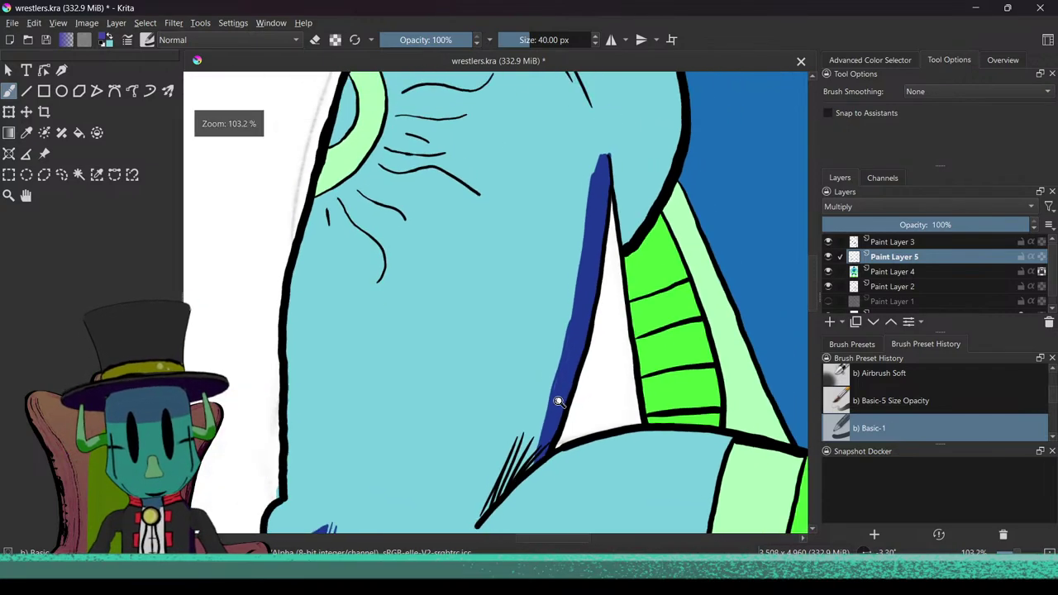
{"action": "mouse_move", "coordinate": [540, 462]}
{"action": "left_mouse_down"}
{"action": "mouse_move", "coordinate": [631, 454]}
{"action": "mouse_move", "coordinate": [611, 442]}
{"action": "left_mouse_up"}
{"action": "scroll", "coordinate": [579, 455], "scroll_direction": "up", "scroll_amount": 2}
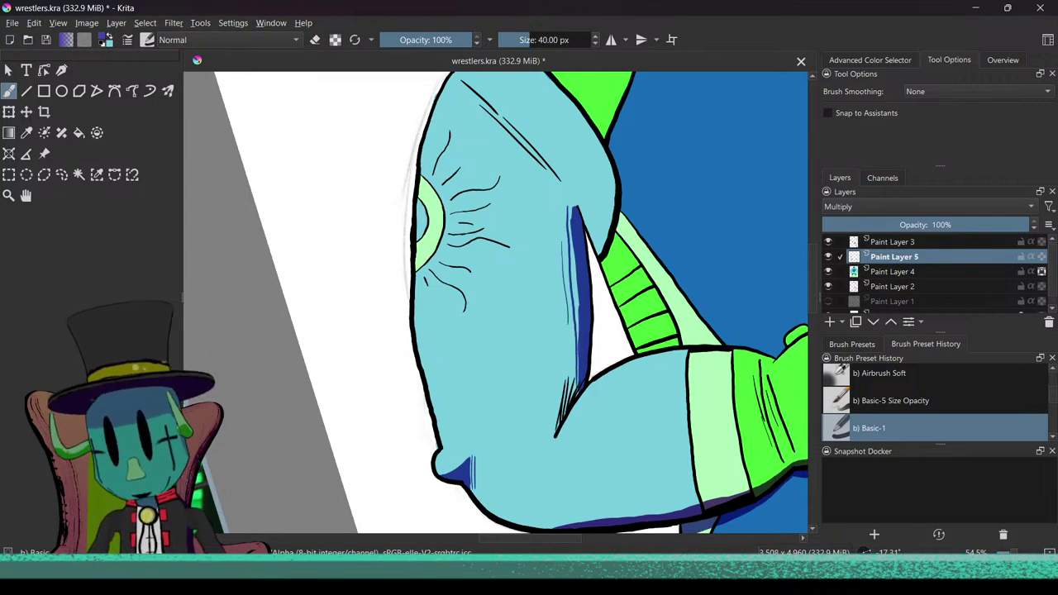
Step: Switch to Firefox, load youtube.com in the blank tab and open the account's notifications
{"action": "key", "text": "alt+Tab"}
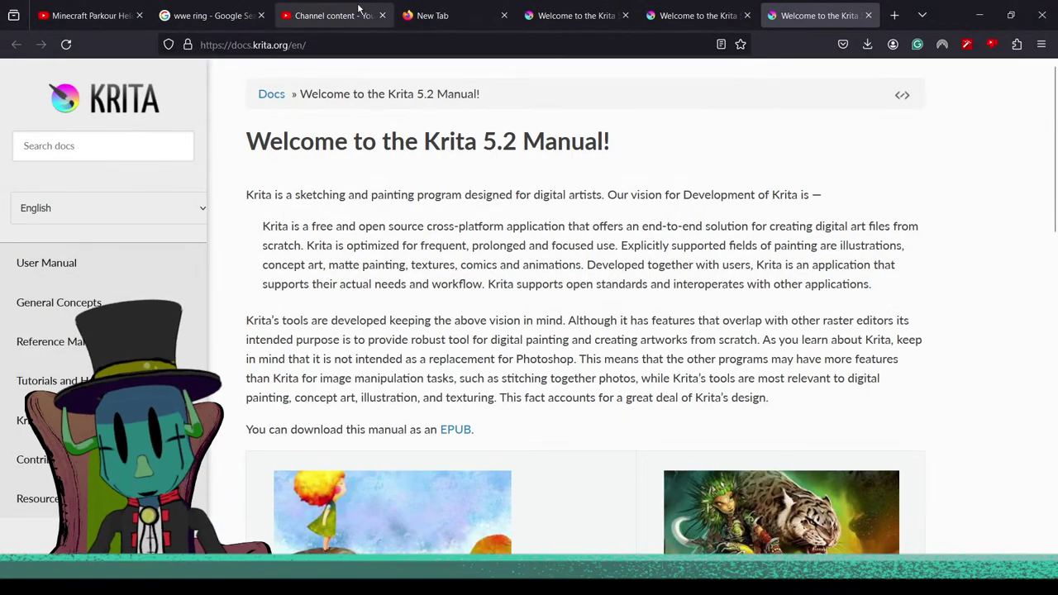
{"action": "left_click", "coordinate": [420, 10]}
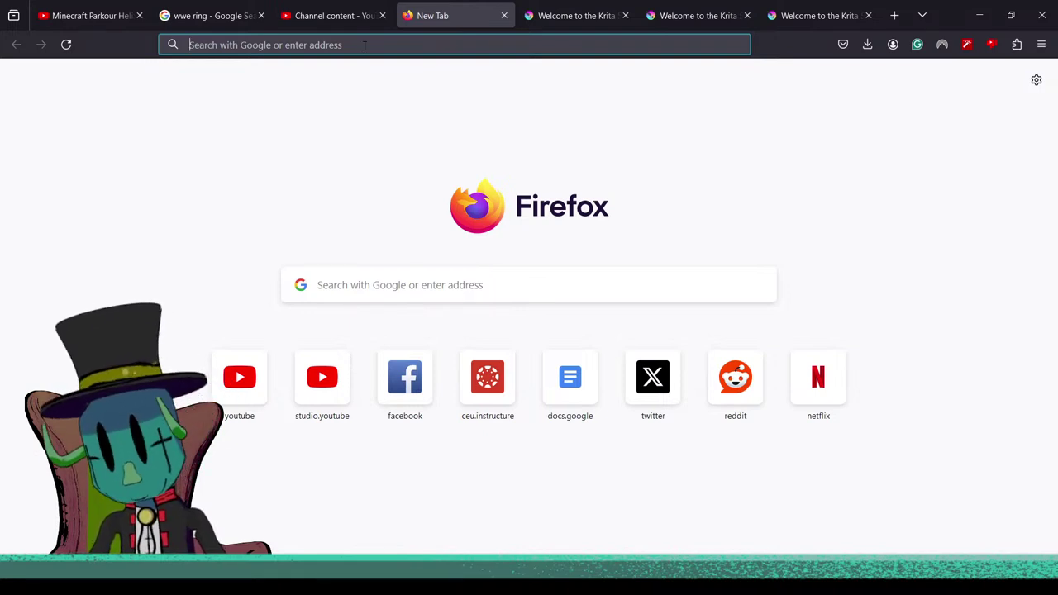
{"action": "type", "text": "youtube.com/"}
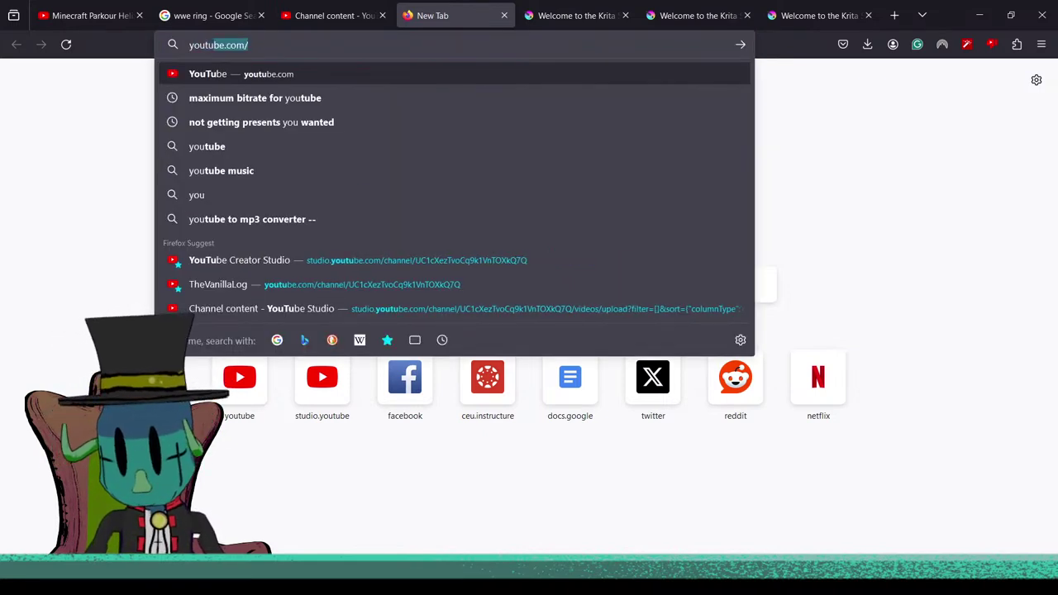
{"action": "key", "text": "Return"}
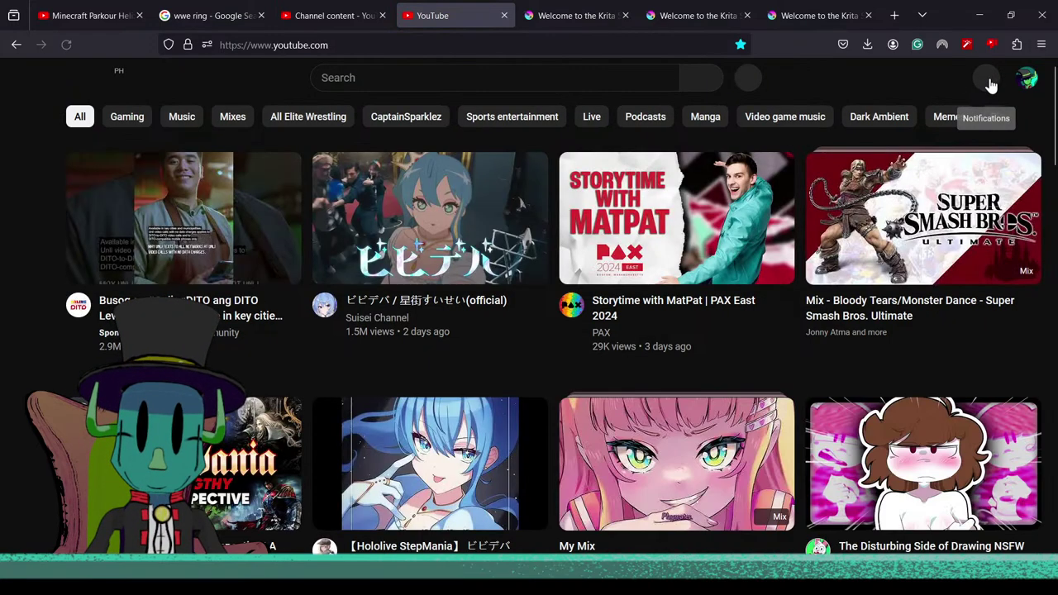
{"action": "left_click", "coordinate": [986, 77]}
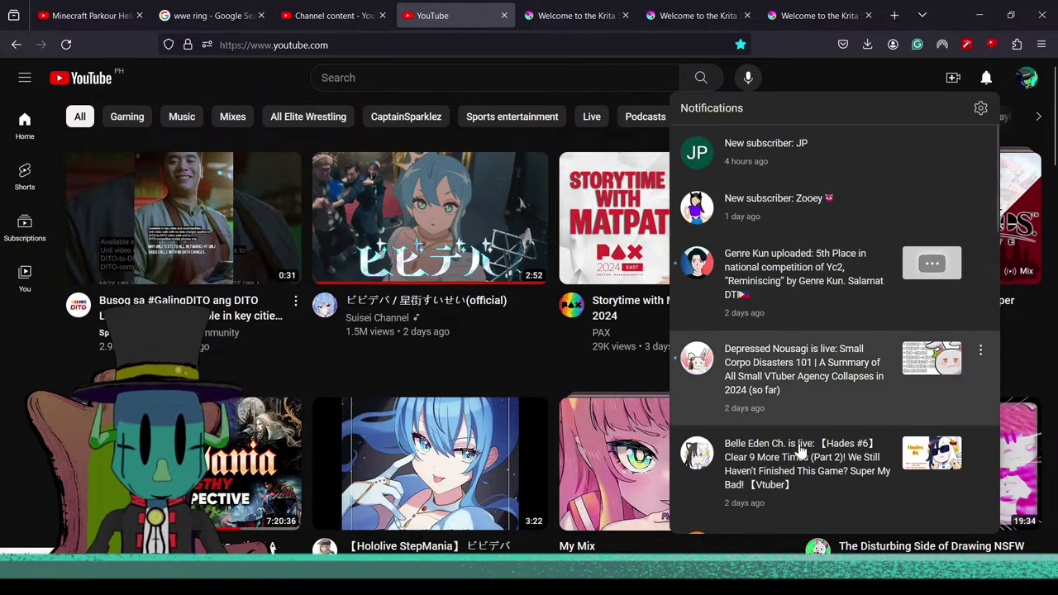
Step: Open the reply to the shading comment and go to its video, "Drawing an Angry Caricature - Time-Lapse"
{"action": "scroll", "coordinate": [800, 450], "scroll_direction": "down", "scroll_amount": 3}
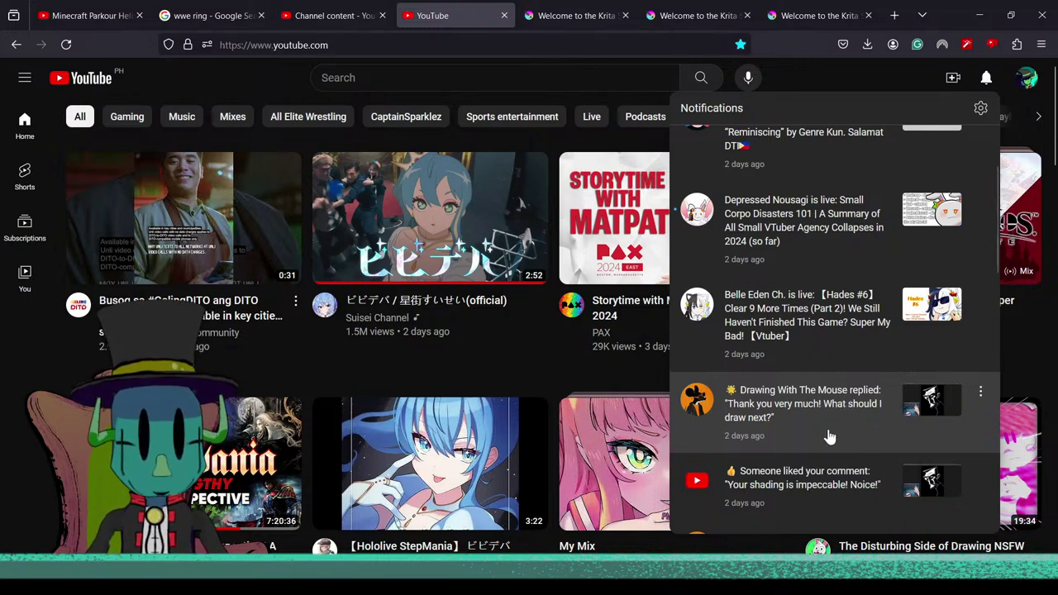
{"action": "left_click", "coordinate": [828, 436]}
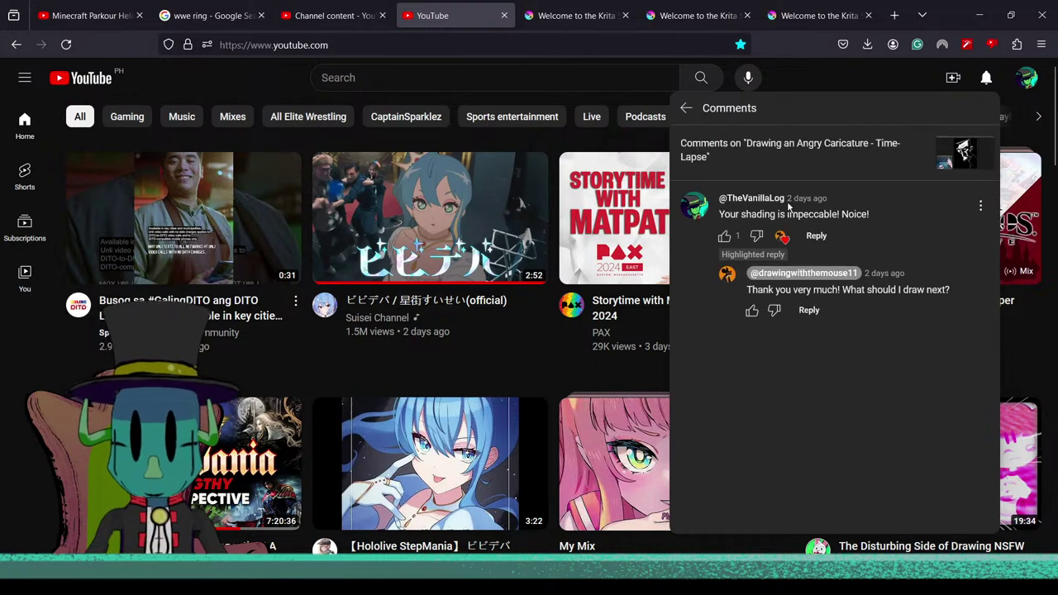
{"action": "left_click", "coordinate": [761, 146]}
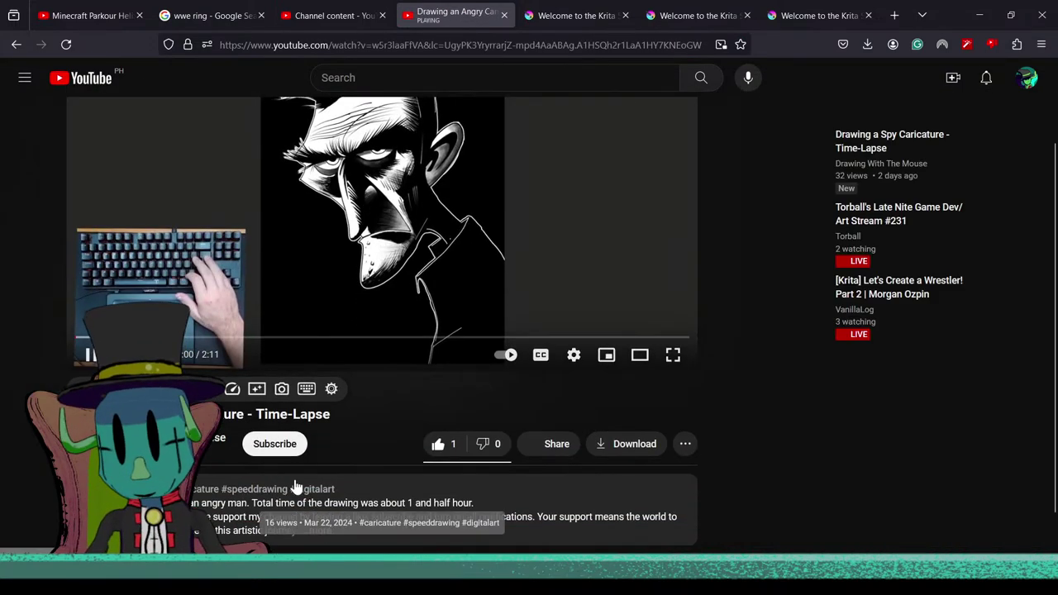
Step: Skim the video page and skip ahead in the time-lapse to examine the inked hatching on the caricature's face
{"action": "scroll", "coordinate": [397, 463], "scroll_direction": "down", "scroll_amount": 4}
{"action": "scroll", "coordinate": [397, 463], "scroll_direction": "up", "scroll_amount": 3}
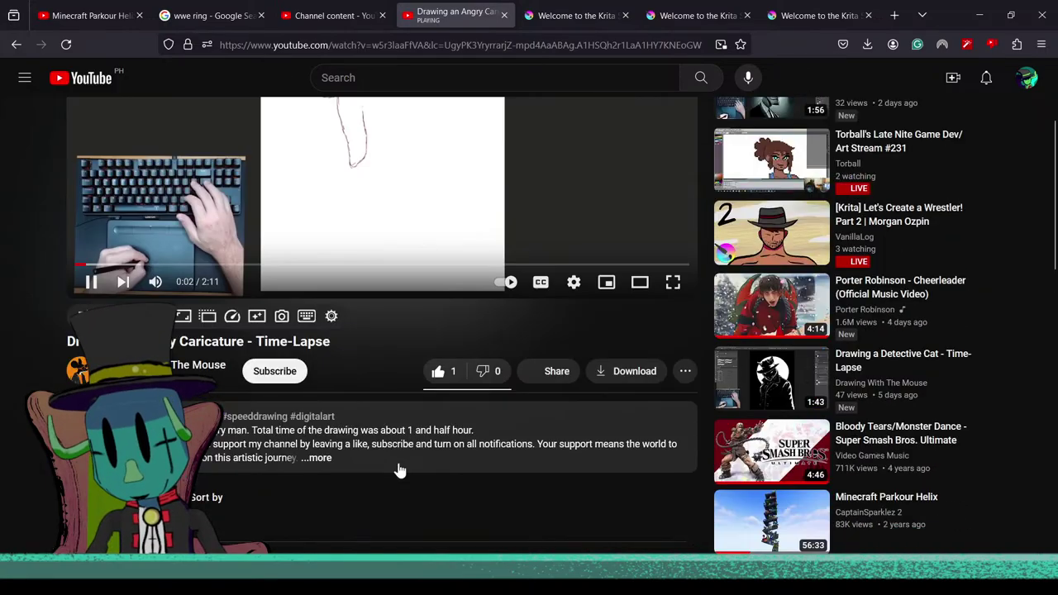
{"action": "scroll", "coordinate": [396, 463], "scroll_direction": "down", "scroll_amount": 3}
{"action": "scroll", "coordinate": [397, 462], "scroll_direction": "up", "scroll_amount": 5}
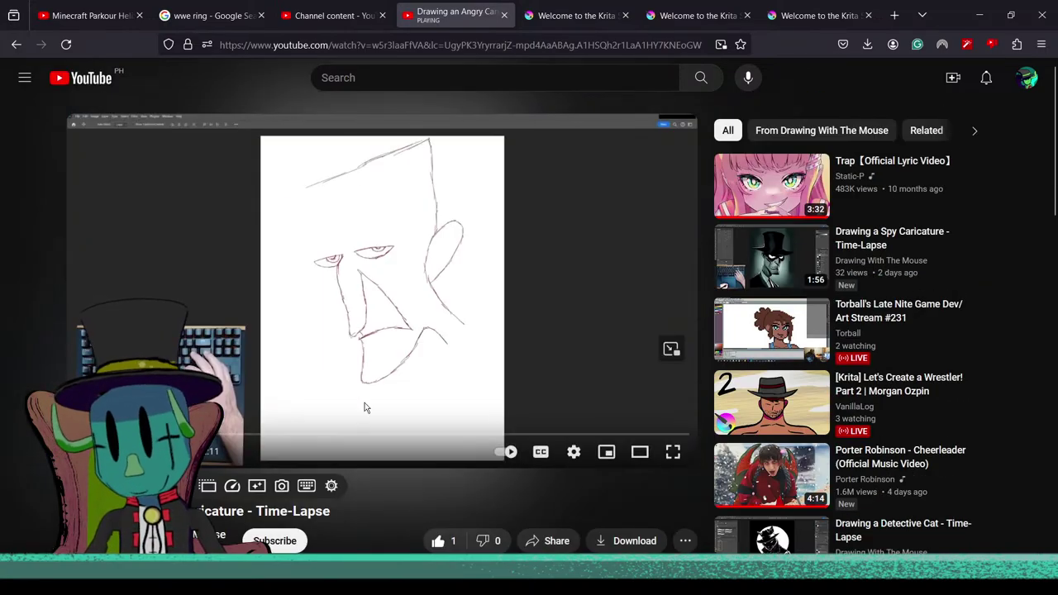
{"action": "left_click", "coordinate": [431, 370]}
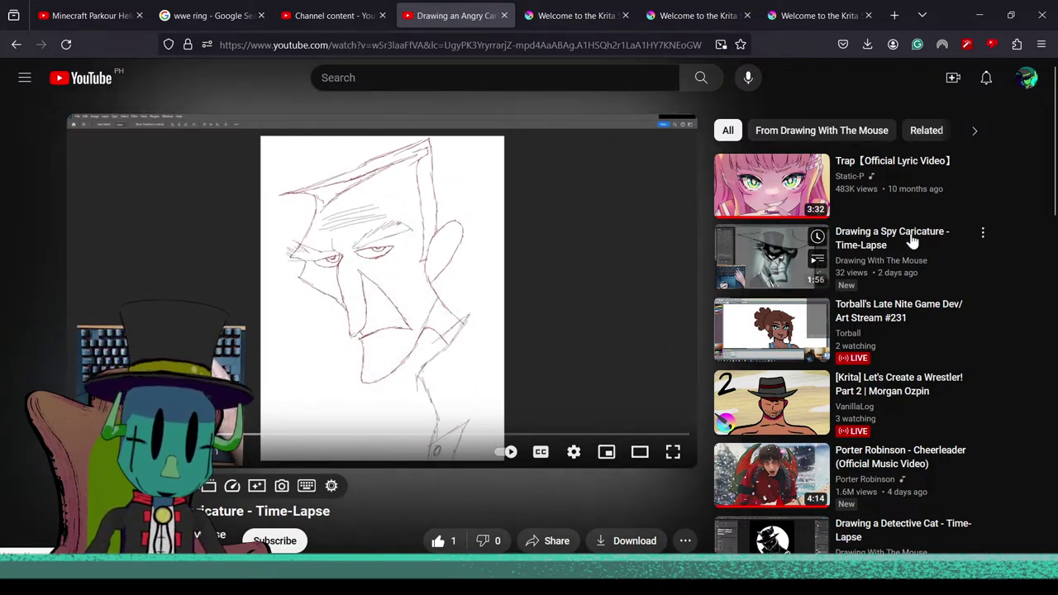
{"action": "left_click_drag", "start_coordinate": [567, 434], "coordinate": [570, 436]}
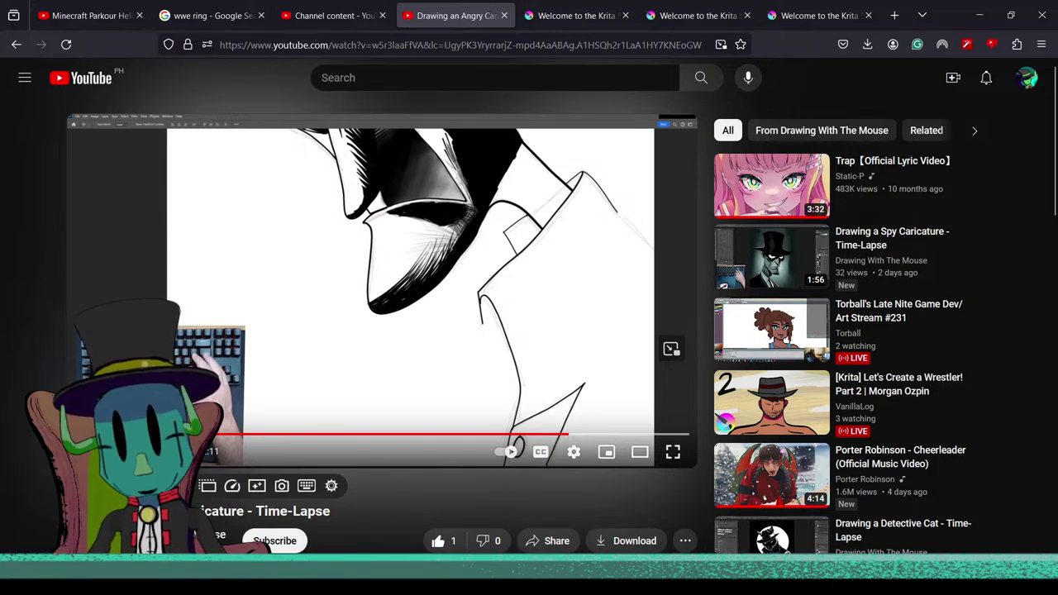
Step: Play a little more of the caricature time-lapse to study its inked shading, and return to wrestlers.kra in Krita
{"action": "left_click", "coordinate": [430, 273]}
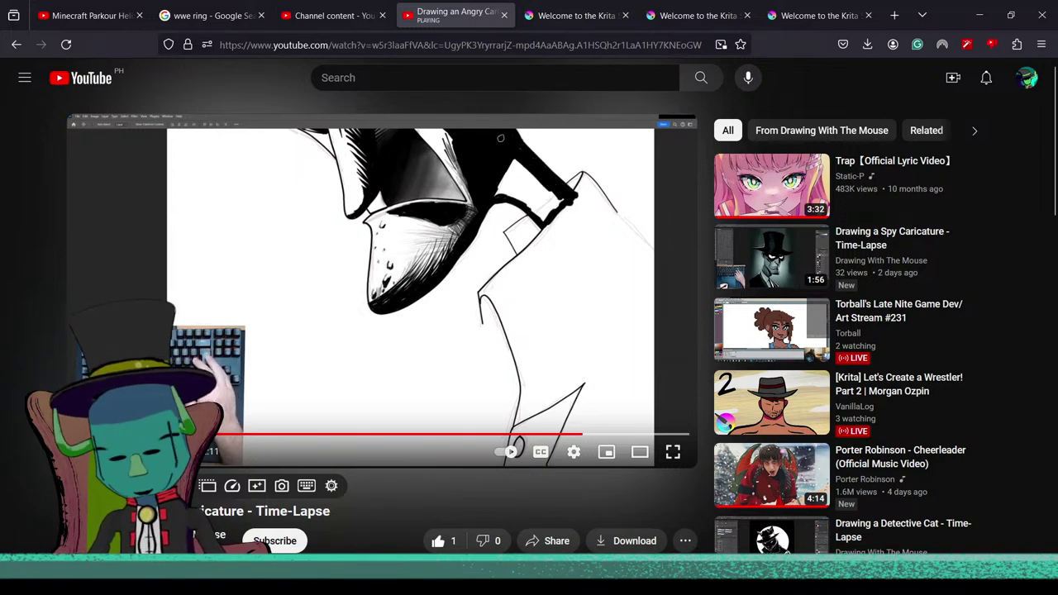
{"action": "mouse_move", "coordinate": [386, 577]}
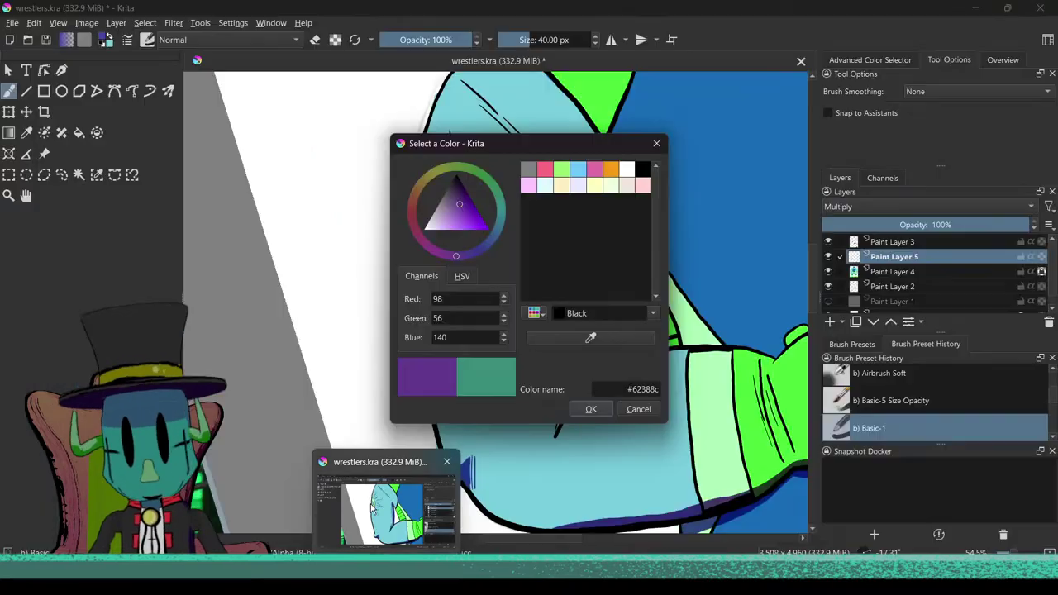
{"action": "left_click", "coordinate": [414, 498]}
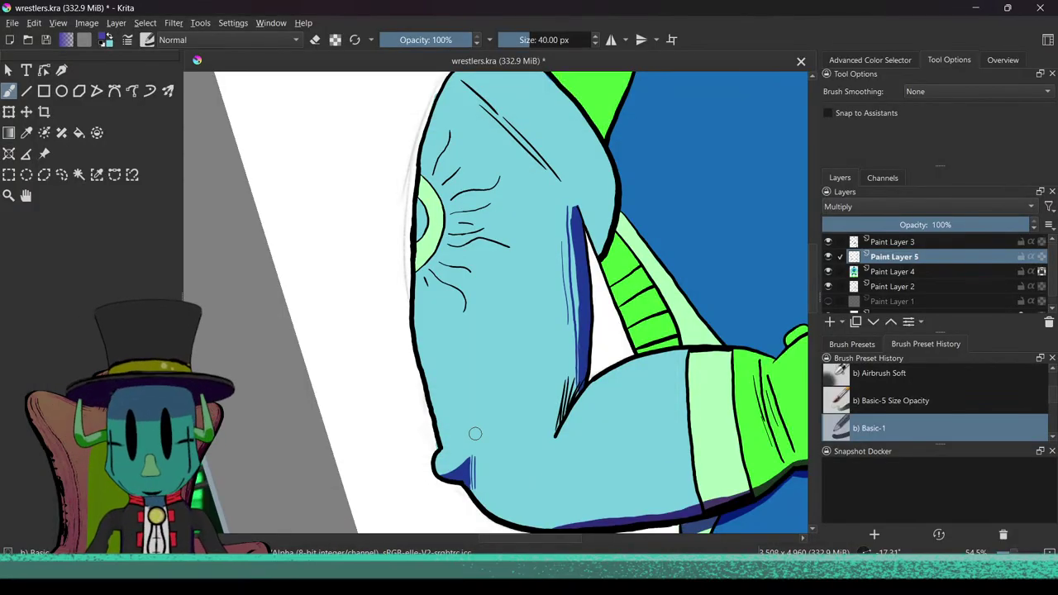
Step: Touch up the thin hatch strokes beside the dark shadow on the sun-marked arm's inner side
{"action": "left_click_drag", "start_coordinate": [573, 365], "coordinate": [531, 381]}
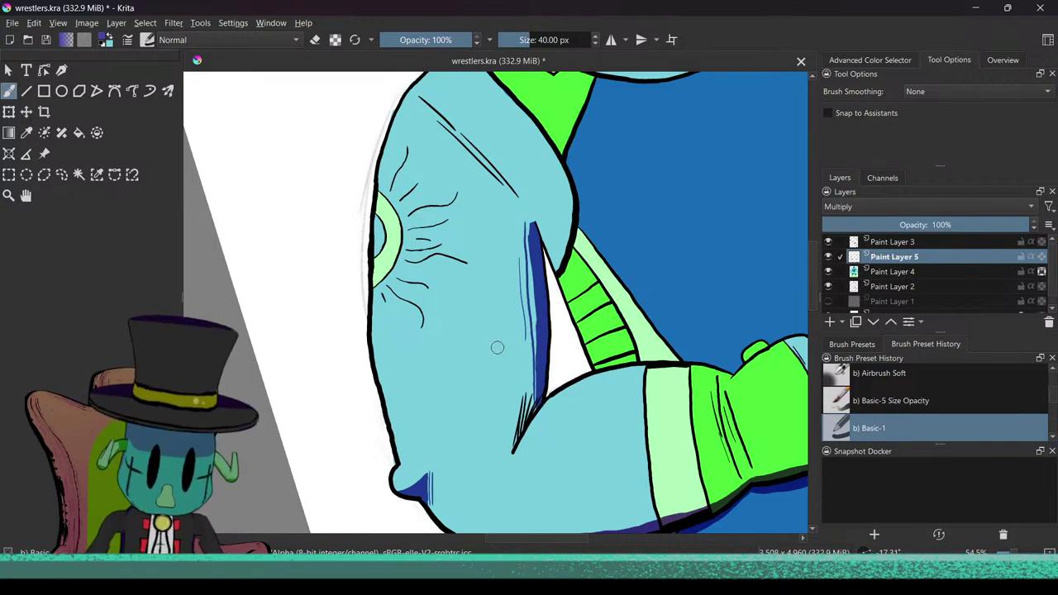
{"action": "key", "text": "F1"}
{"action": "left_click", "coordinate": [447, 577]}
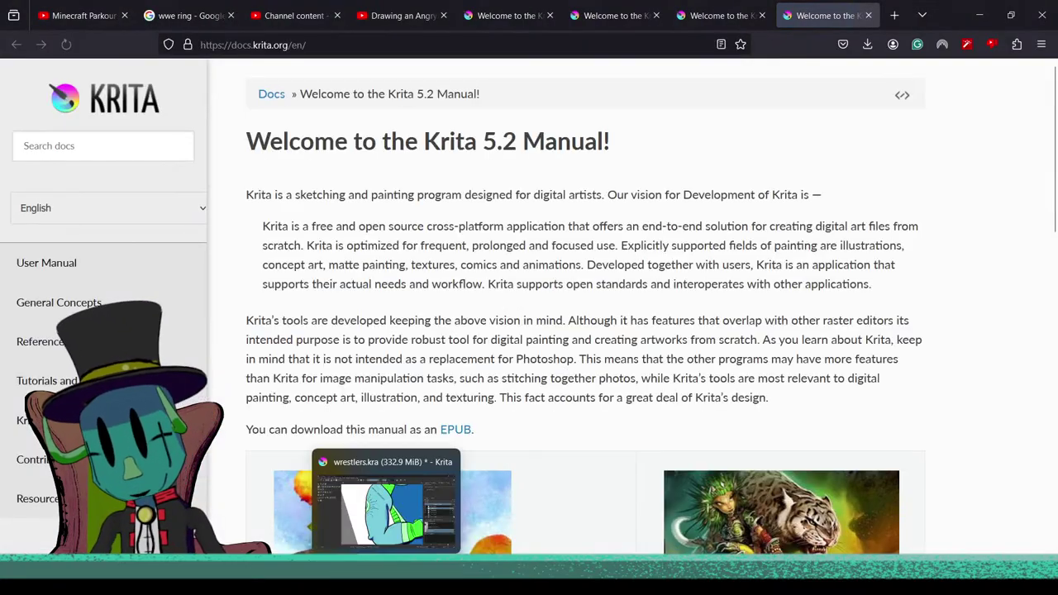
{"action": "left_click_drag", "start_coordinate": [519, 234], "coordinate": [536, 332]}
{"action": "key", "text": "ctrl+z"}
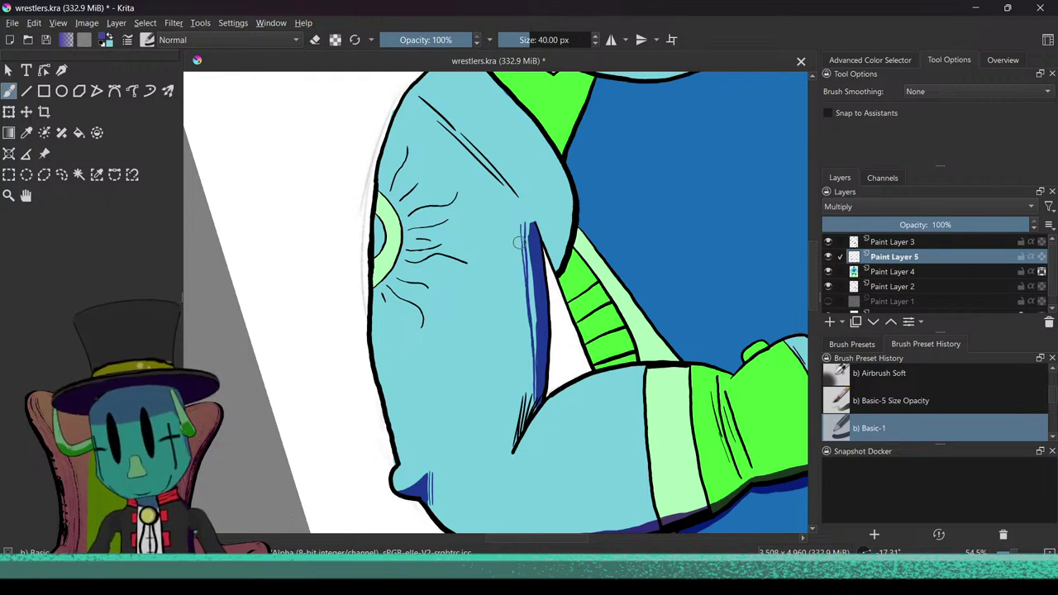
Step: Paint two thin parallel hatch strokes above the shadow on the light green cuff of the sun-marked arm
{"action": "mouse_move", "coordinate": [515, 238]}
{"action": "left_mouse_down"}
{"action": "mouse_move", "coordinate": [522, 326]}
{"action": "mouse_move", "coordinate": [477, 442]}
{"action": "mouse_move", "coordinate": [405, 293]}
{"action": "mouse_move", "coordinate": [431, 393]}
{"action": "left_mouse_up"}
{"action": "left_click_drag", "start_coordinate": [467, 453], "coordinate": [395, 369]}
{"action": "left_click_drag", "start_coordinate": [457, 430], "coordinate": [457, 368]}
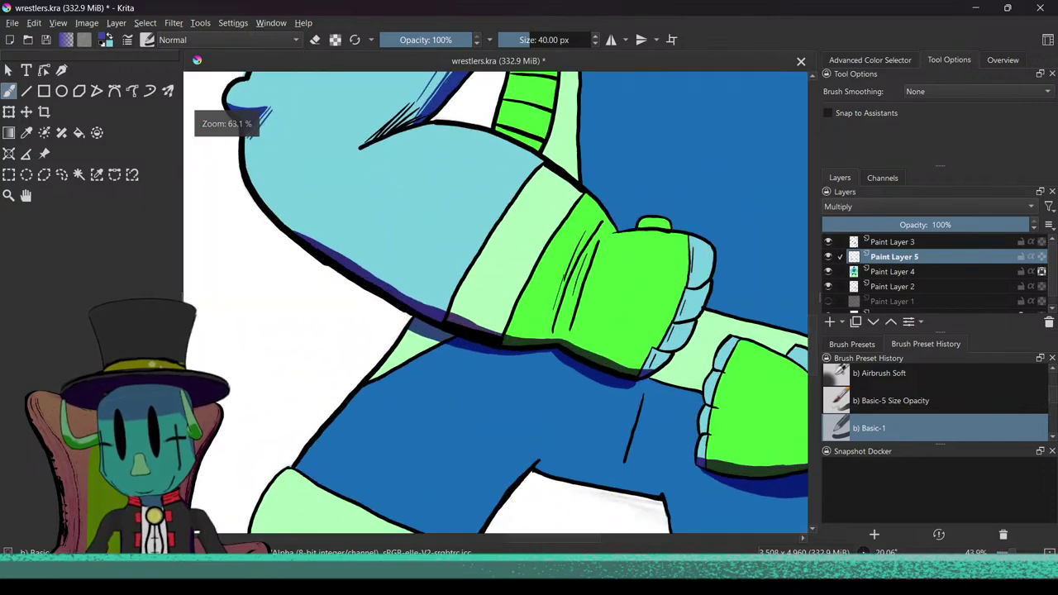
{"action": "scroll", "coordinate": [488, 338], "scroll_direction": "up", "scroll_amount": 4}
{"action": "left_click_drag", "start_coordinate": [430, 276], "coordinate": [514, 314]}
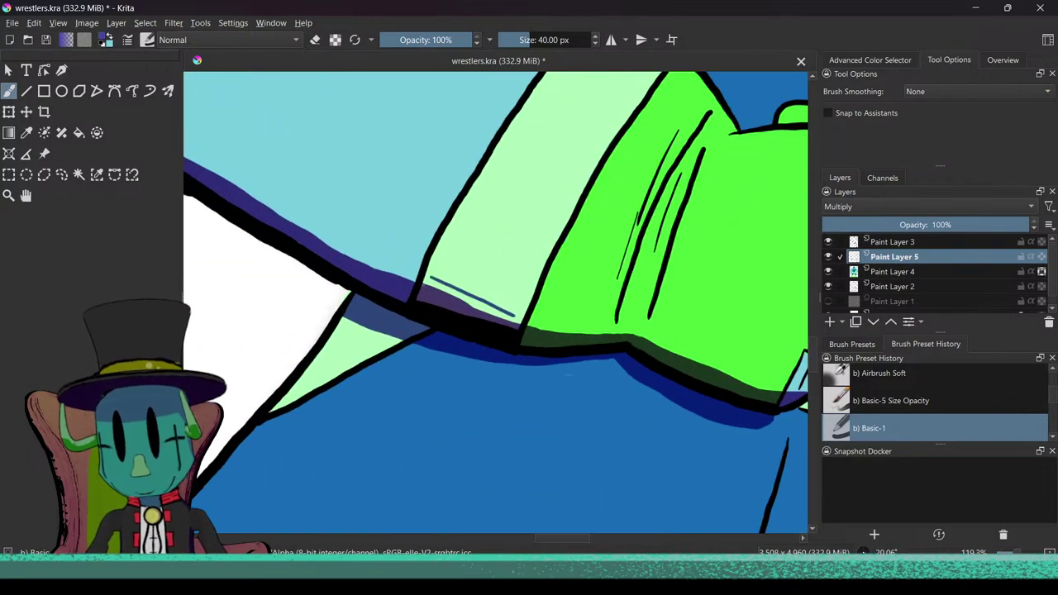
{"action": "left_click_drag", "start_coordinate": [453, 279], "coordinate": [497, 295]}
{"action": "key", "text": "ctrl+z"}
{"action": "left_click_drag", "start_coordinate": [456, 281], "coordinate": [504, 304]}
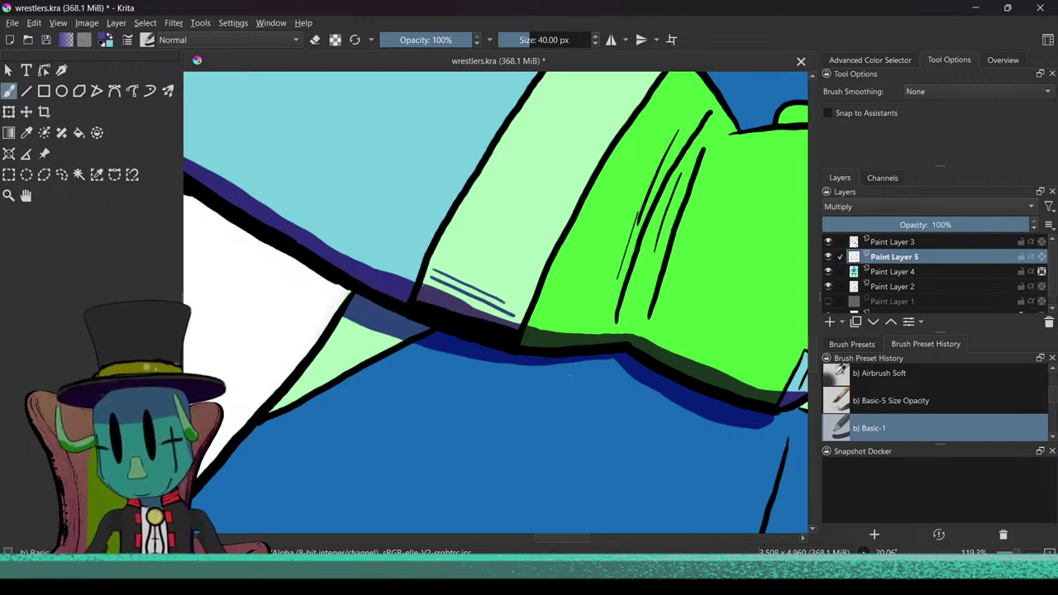
Step: Paint long, staggered hatch strokes beside the shadow on the sun-marked arm's lower forearm, from the cuff towards the elbow
{"action": "scroll", "coordinate": [510, 313], "scroll_direction": "down", "scroll_amount": 10}
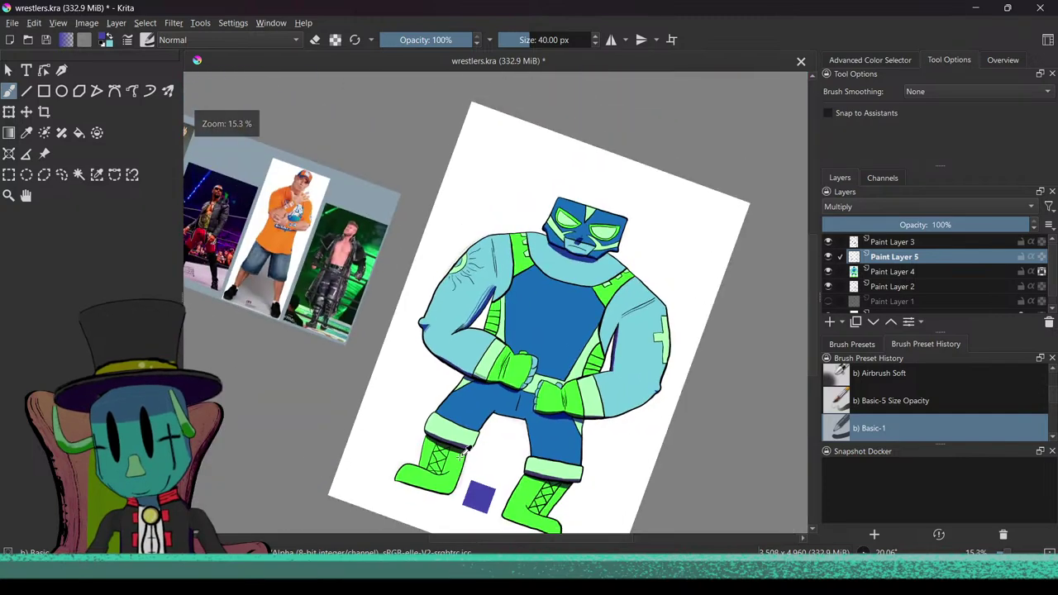
{"action": "scroll", "coordinate": [480, 441], "scroll_direction": "up", "scroll_amount": 3}
{"action": "mouse_move", "coordinate": [472, 390]}
{"action": "left_mouse_down"}
{"action": "mouse_move", "coordinate": [434, 296]}
{"action": "mouse_move", "coordinate": [455, 391]}
{"action": "mouse_move", "coordinate": [505, 326]}
{"action": "left_mouse_up"}
{"action": "scroll", "coordinate": [442, 286], "scroll_direction": "up", "scroll_amount": 4}
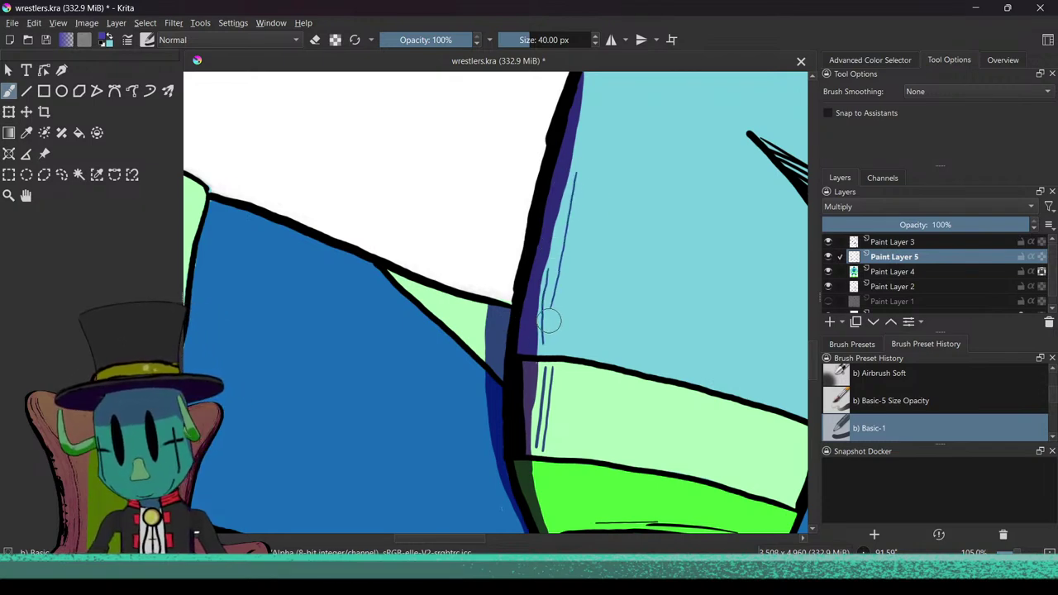
{"action": "left_click_drag", "start_coordinate": [555, 288], "coordinate": [551, 387]}
{"action": "scroll", "coordinate": [529, 356], "scroll_direction": "up", "scroll_amount": 2}
{"action": "scroll", "coordinate": [518, 330], "scroll_direction": "up", "scroll_amount": 3}
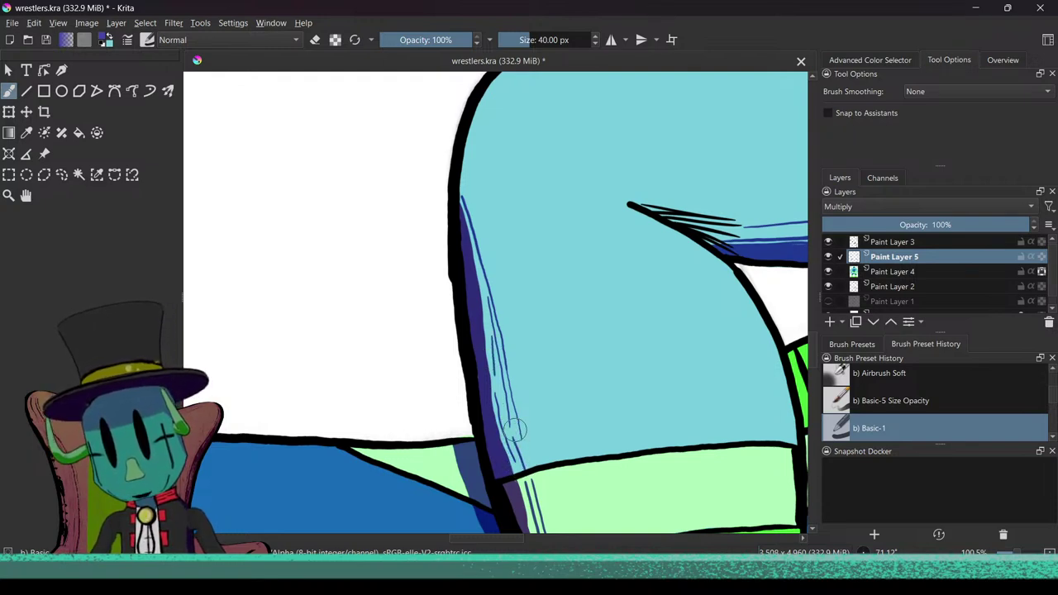
Step: Paint thin hatch strokes along the shadow on the sun-marked arm's bright green glove, from the cuff to the knuckles
{"action": "left_click_drag", "start_coordinate": [451, 380], "coordinate": [420, 182]}
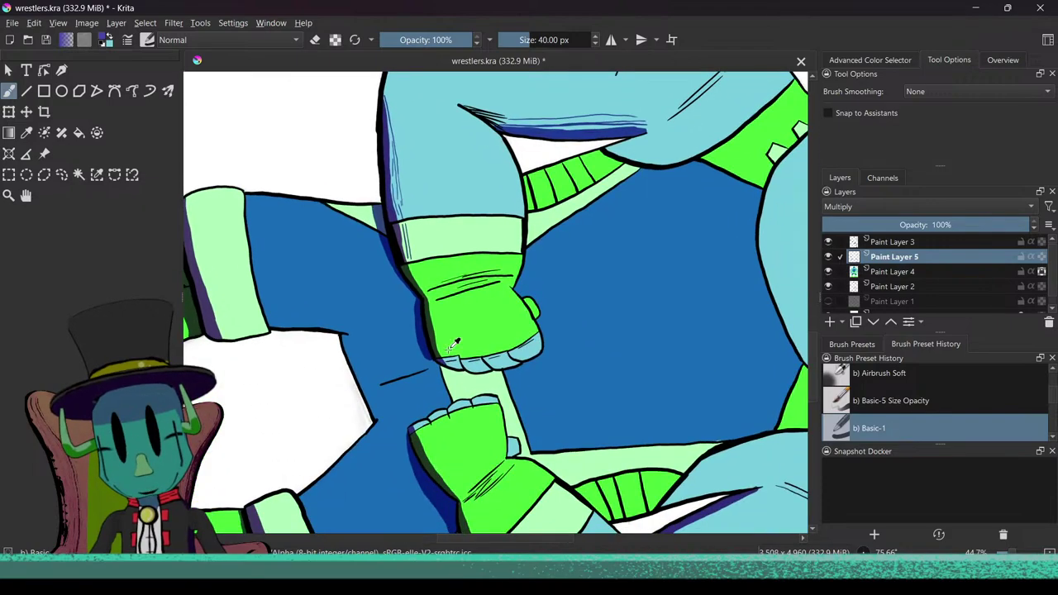
{"action": "left_click_drag", "start_coordinate": [455, 338], "coordinate": [449, 303]}
{"action": "left_click_drag", "start_coordinate": [453, 257], "coordinate": [460, 342]}
{"action": "left_click_drag", "start_coordinate": [500, 393], "coordinate": [498, 323]}
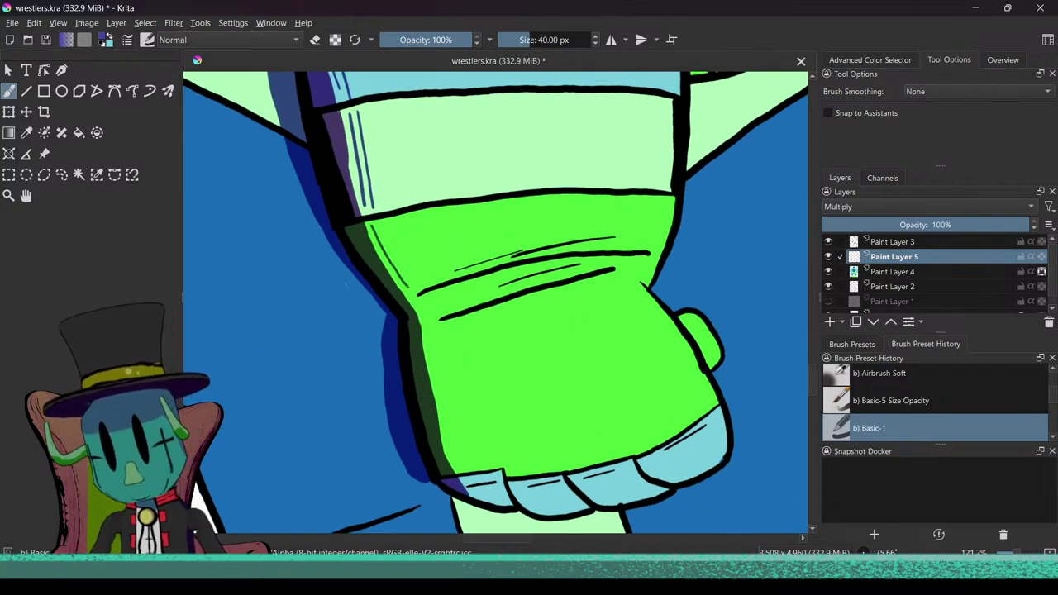
{"action": "left_click_drag", "start_coordinate": [438, 385], "coordinate": [449, 439]}
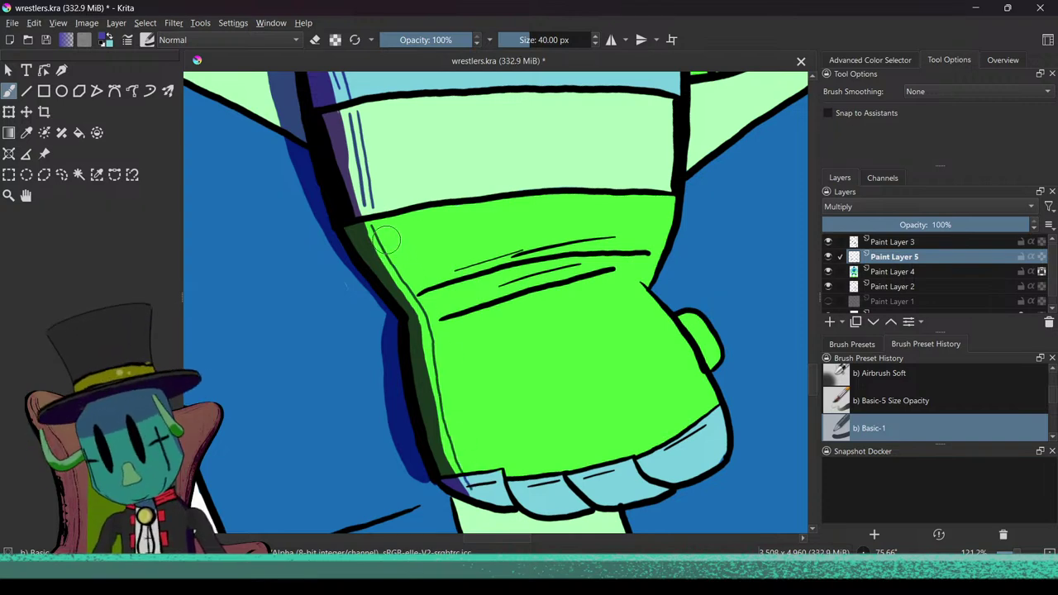
{"action": "left_click_drag", "start_coordinate": [440, 338], "coordinate": [443, 342]}
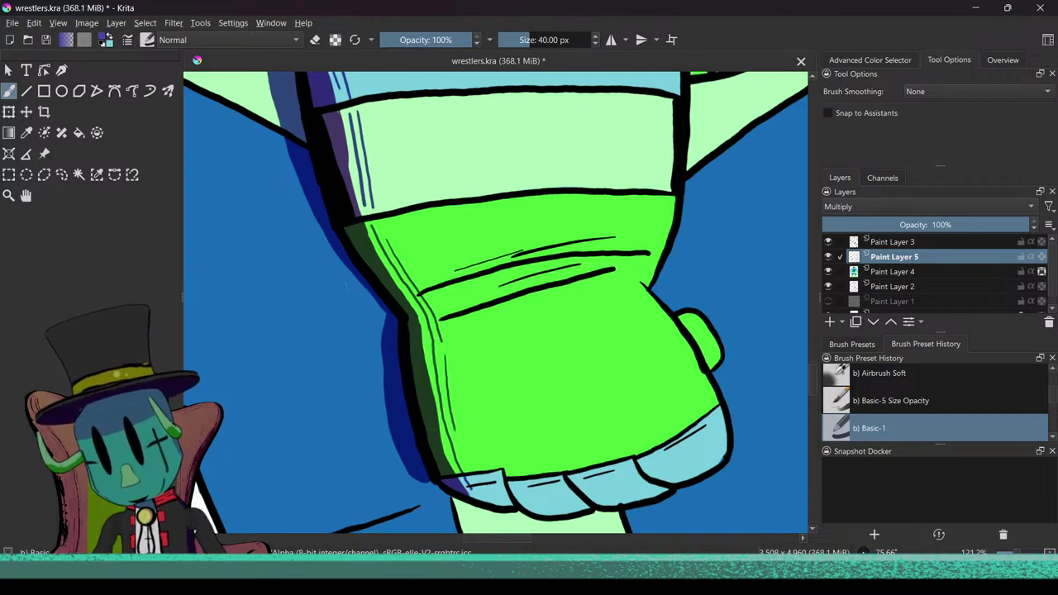
{"action": "scroll", "coordinate": [390, 443], "scroll_direction": "down", "scroll_amount": 6}
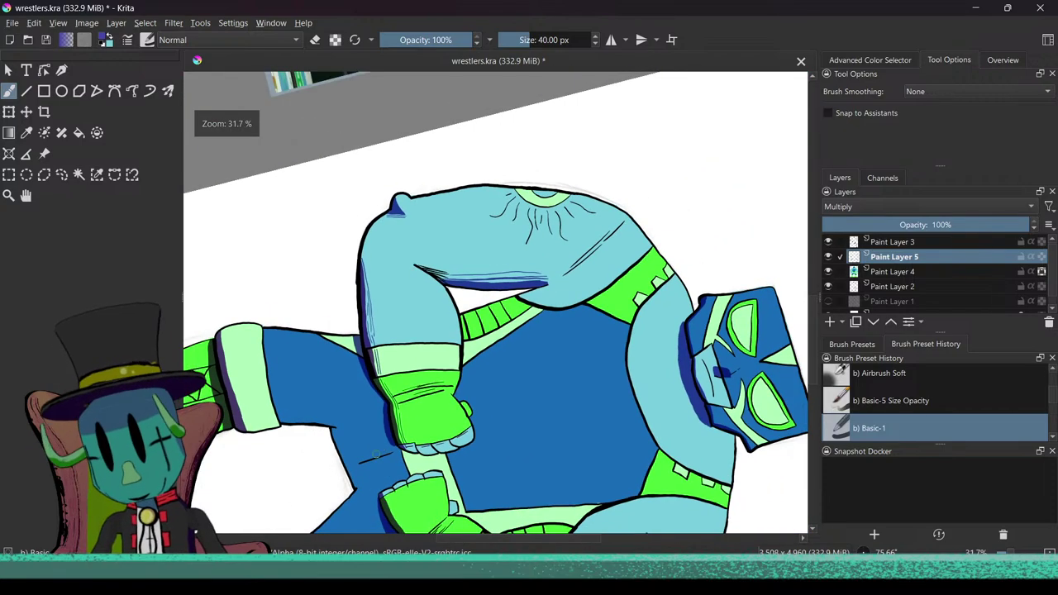
Step: Paint dark hatch strokes along the shadow on the cross-marked arm's bright green glove, undoing the stroke made in the wrong teal colour
{"action": "mouse_move", "coordinate": [390, 444]}
{"action": "left_mouse_down"}
{"action": "mouse_move", "coordinate": [386, 409]}
{"action": "mouse_move", "coordinate": [381, 451]}
{"action": "mouse_move", "coordinate": [338, 295]}
{"action": "left_mouse_up"}
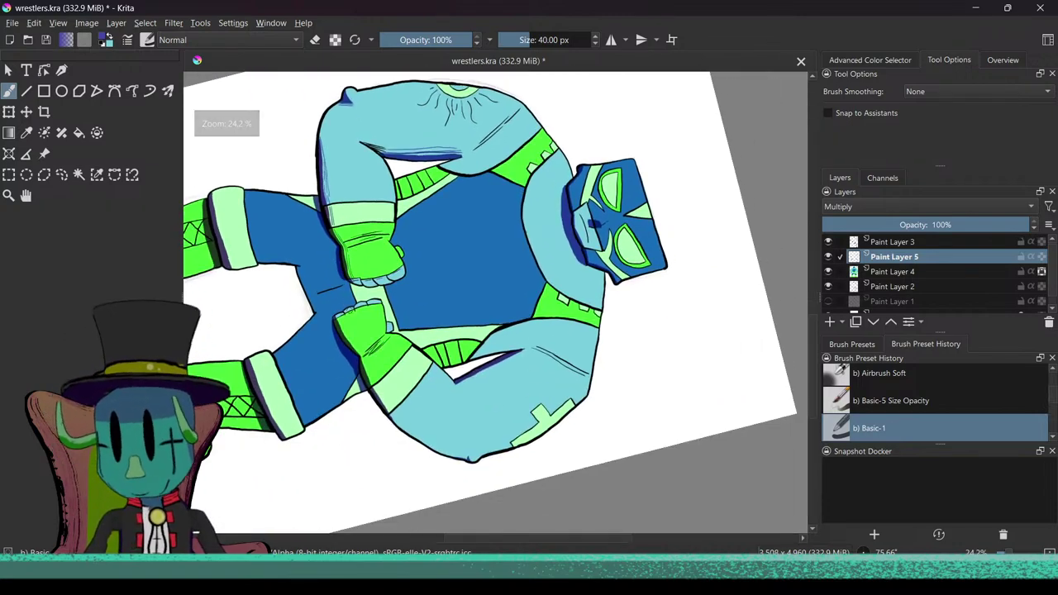
{"action": "mouse_move", "coordinate": [372, 398]}
{"action": "left_mouse_down"}
{"action": "mouse_move", "coordinate": [383, 439]}
{"action": "mouse_move", "coordinate": [586, 454]}
{"action": "mouse_move", "coordinate": [578, 460]}
{"action": "left_mouse_up"}
{"action": "mouse_move", "coordinate": [490, 357]}
{"action": "left_mouse_down"}
{"action": "mouse_move", "coordinate": [487, 311]}
{"action": "mouse_move", "coordinate": [431, 192]}
{"action": "left_mouse_up"}
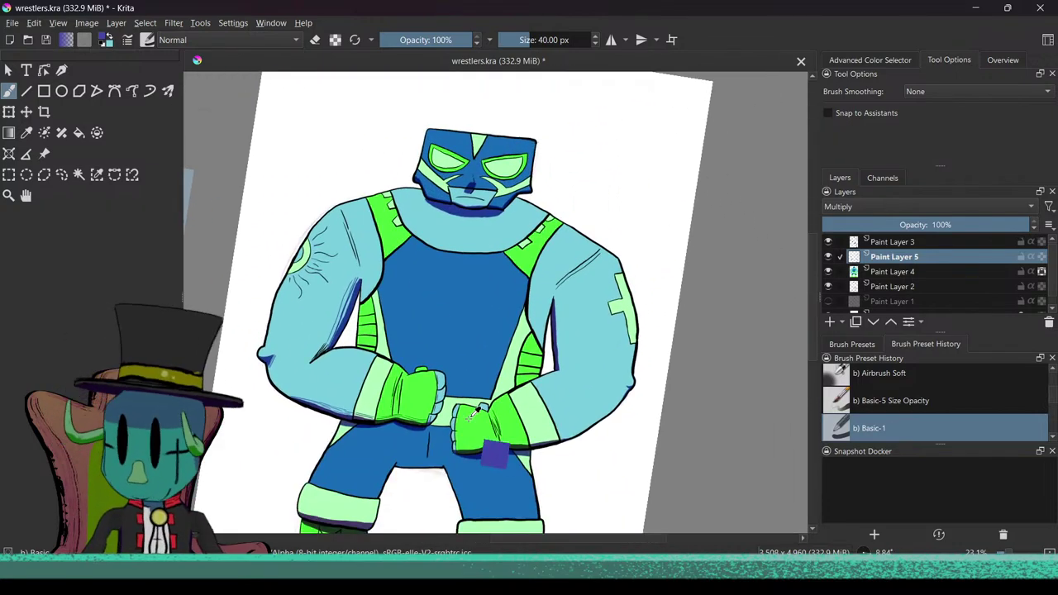
{"action": "left_click_drag", "start_coordinate": [475, 414], "coordinate": [469, 410]}
{"action": "scroll", "coordinate": [468, 410], "scroll_direction": "up", "scroll_amount": 4}
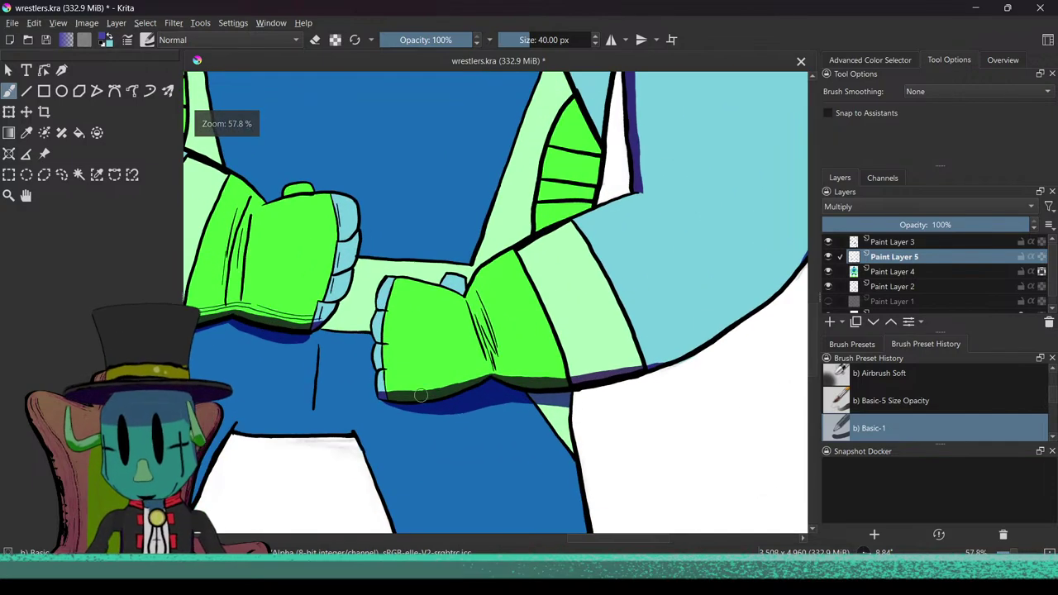
{"action": "left_click_drag", "start_coordinate": [435, 366], "coordinate": [528, 336]}
{"action": "scroll", "coordinate": [501, 281], "scroll_direction": "up", "scroll_amount": 2}
{"action": "scroll", "coordinate": [496, 285], "scroll_direction": "up", "scroll_amount": 2}
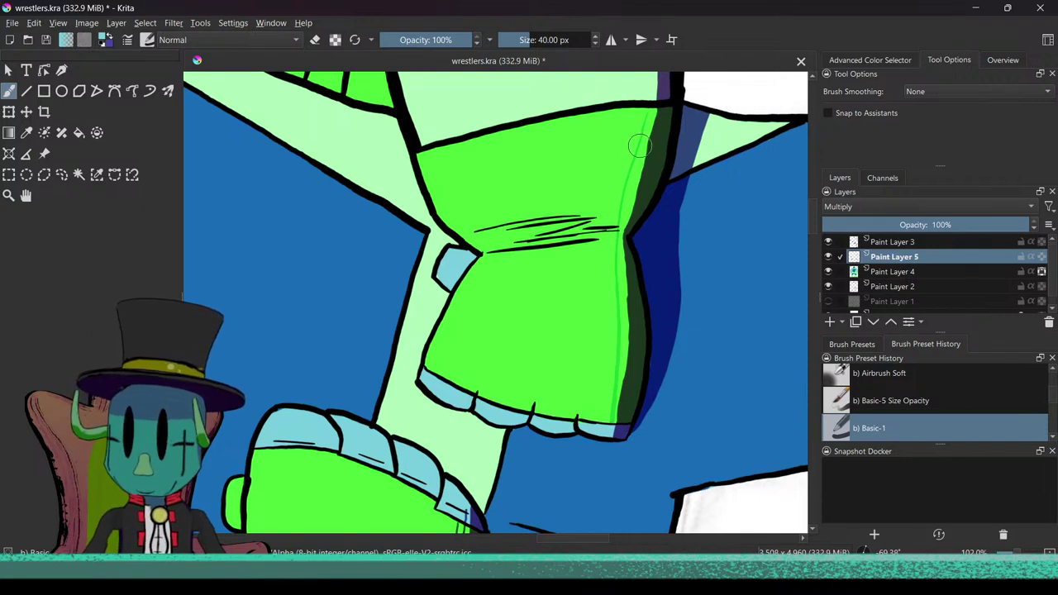
{"action": "key", "text": "ctrl+z"}
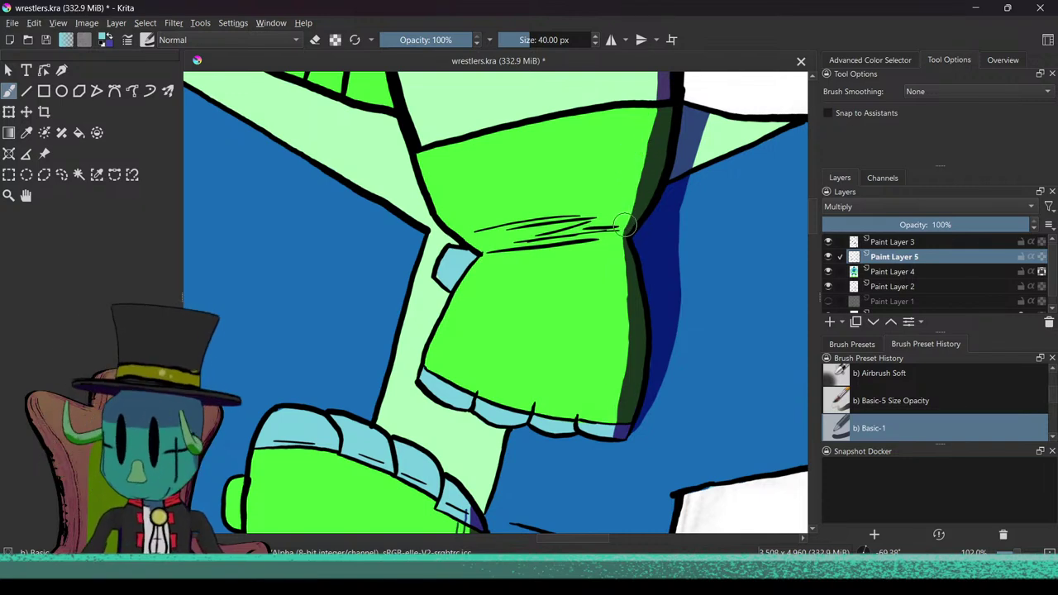
{"action": "left_click_drag", "start_coordinate": [645, 118], "coordinate": [642, 141]}
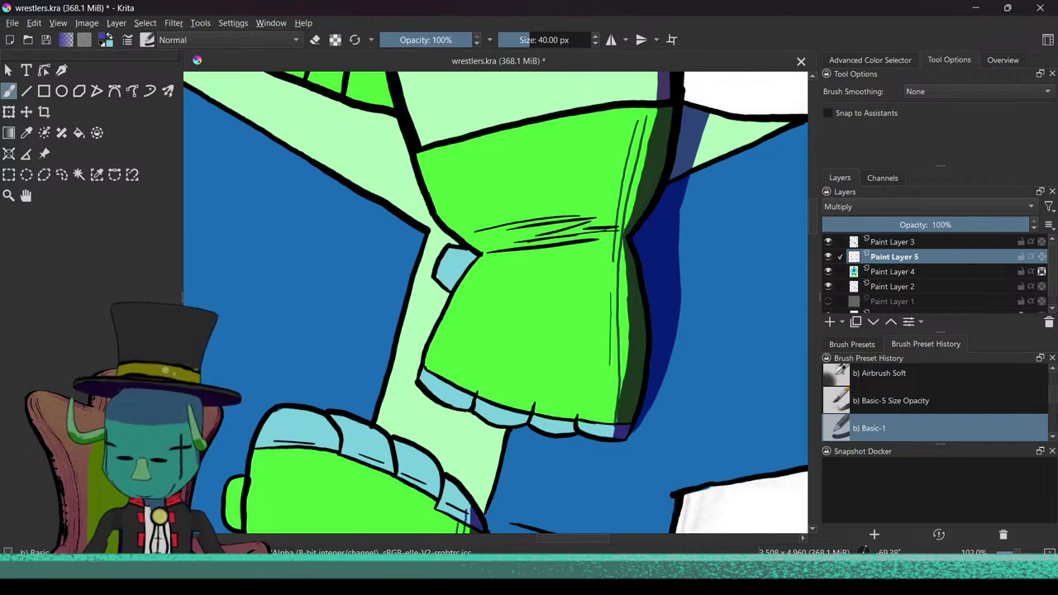
Step: Paint one thin hatch stroke alongside the shadow on the light green cuff of the cross-marked arm
{"action": "left_click_drag", "start_coordinate": [599, 356], "coordinate": [372, 322]}
{"action": "scroll", "coordinate": [570, 364], "scroll_direction": "up", "scroll_amount": 2}
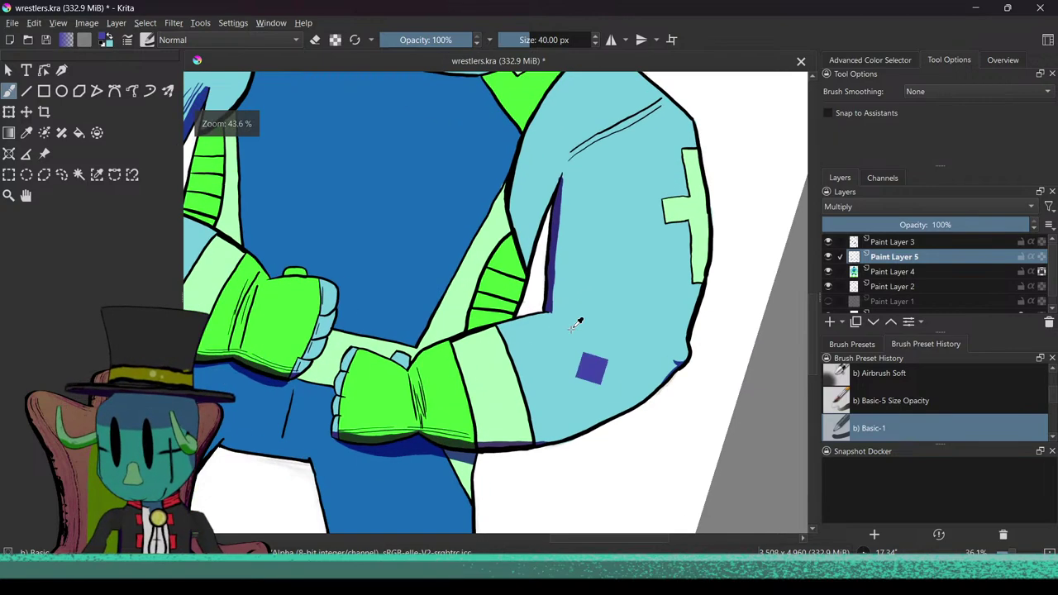
{"action": "scroll", "coordinate": [579, 372], "scroll_direction": "up", "scroll_amount": 2}
{"action": "left_click_drag", "start_coordinate": [520, 404], "coordinate": [434, 384]}
{"action": "left_click_drag", "start_coordinate": [454, 361], "coordinate": [558, 340]}
{"action": "scroll", "coordinate": [558, 340], "scroll_direction": "up", "scroll_amount": 3}
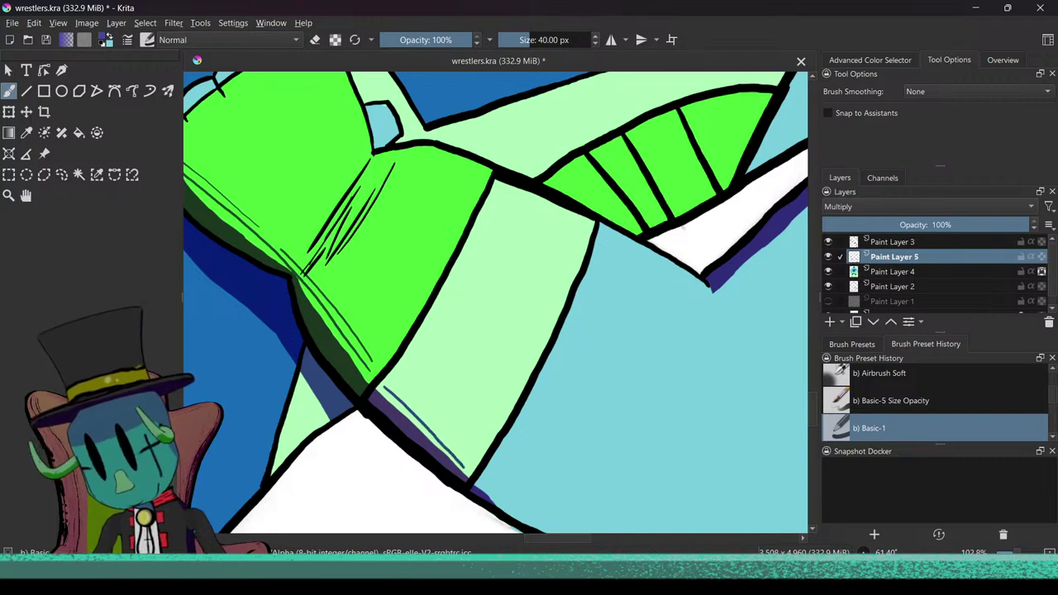
Step: Check the stream chat in OBS, return to Krita and add a second hatch stroke between the first one and the cuff's shadow
{"action": "key", "text": "alt+Tab"}
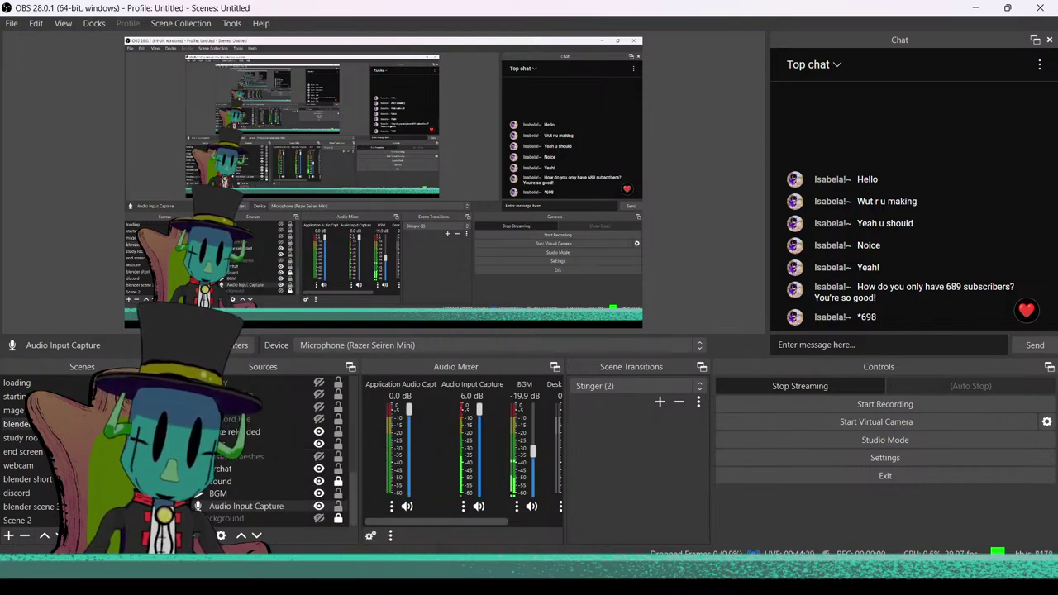
{"action": "key", "text": "alt+Tab"}
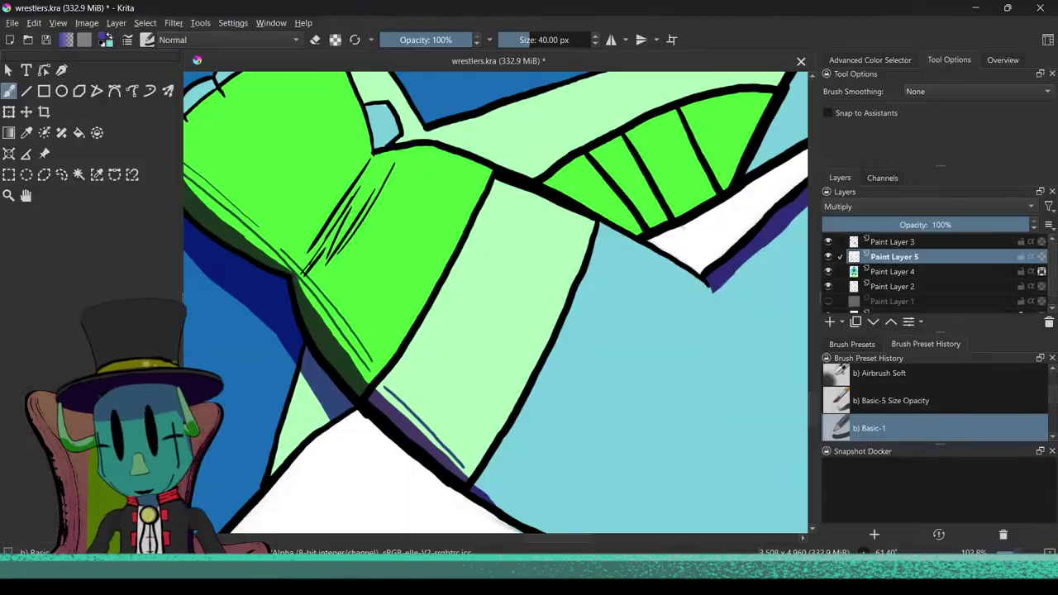
{"action": "scroll", "coordinate": [472, 376], "scroll_direction": "up", "scroll_amount": 4}
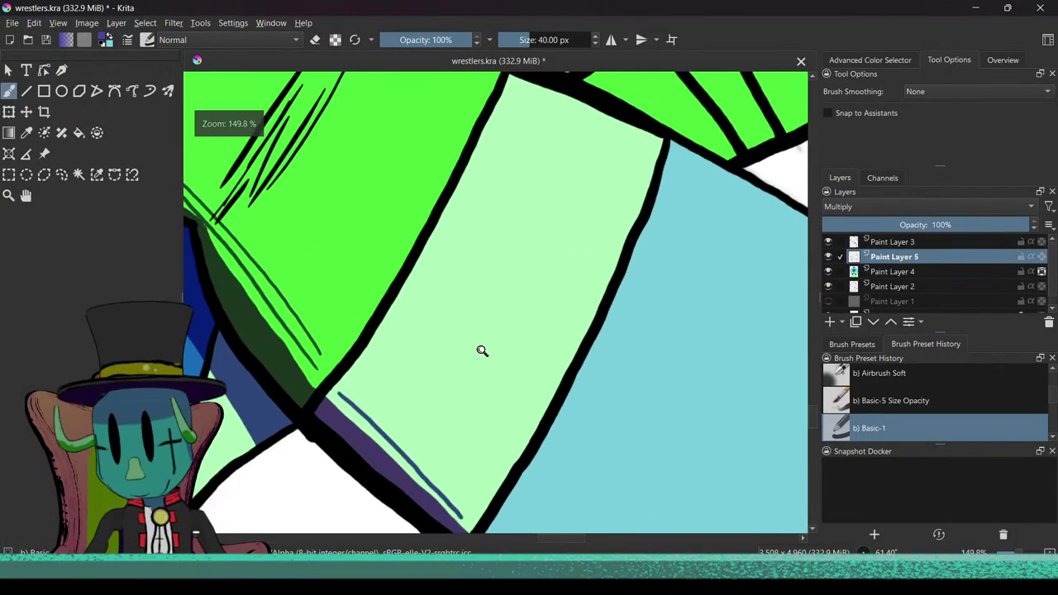
{"action": "left_click_drag", "start_coordinate": [333, 384], "coordinate": [370, 402]}
{"action": "key", "text": "ctrl+z"}
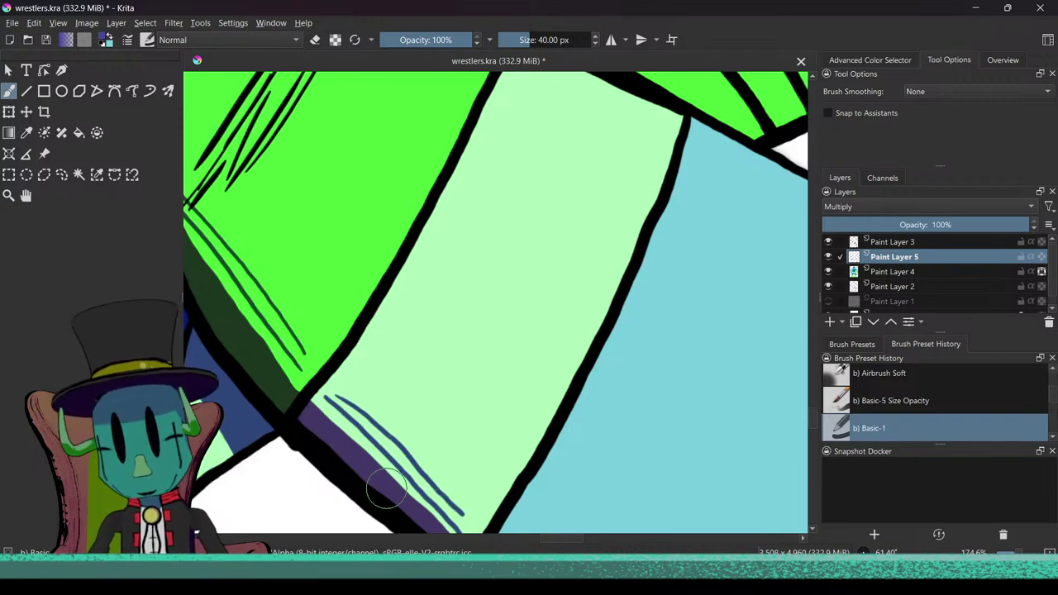
{"action": "scroll", "coordinate": [359, 501], "scroll_direction": "down", "scroll_amount": 5}
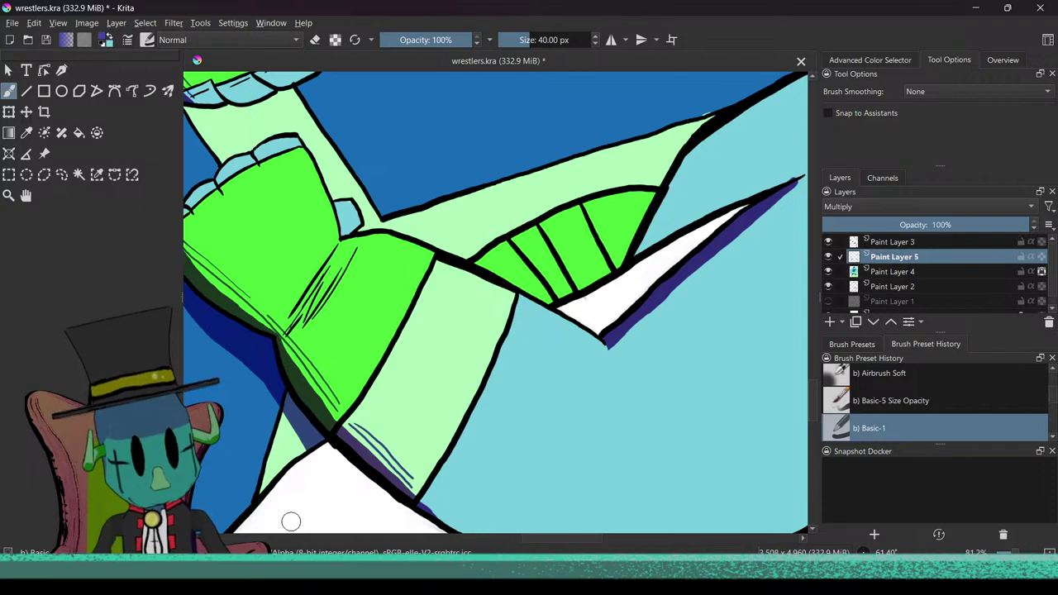
{"action": "key", "text": "F1"}
{"action": "key", "text": "alt+Tab"}
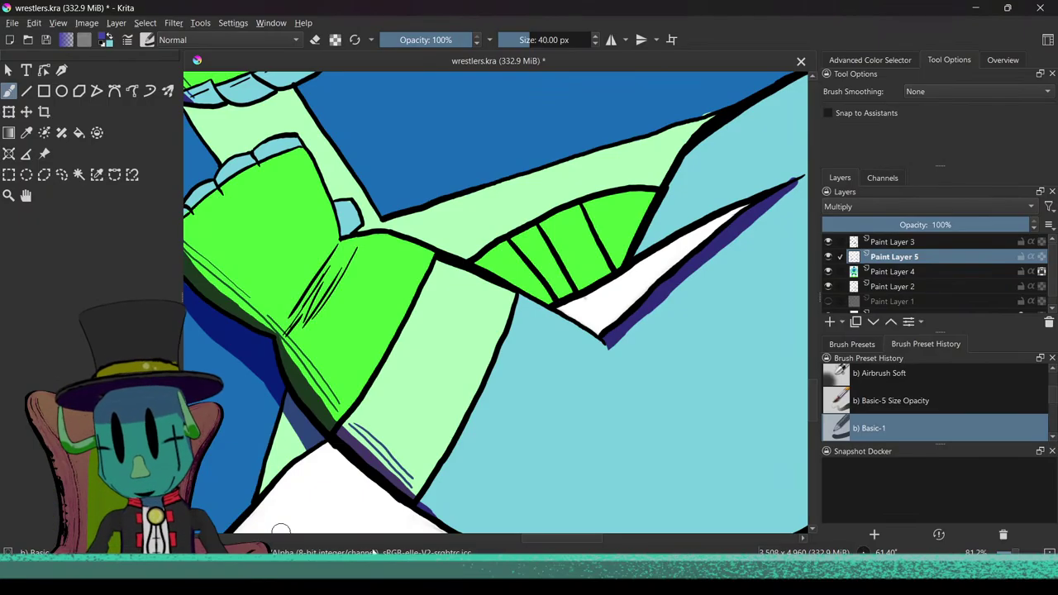
{"action": "mouse_move", "coordinate": [337, 438]}
{"action": "left_mouse_down"}
{"action": "mouse_move", "coordinate": [328, 455]}
{"action": "mouse_move", "coordinate": [375, 389]}
{"action": "mouse_move", "coordinate": [334, 310]}
{"action": "mouse_move", "coordinate": [373, 439]}
{"action": "mouse_move", "coordinate": [381, 375]}
{"action": "left_mouse_up"}
{"action": "left_click", "coordinate": [342, 441]}
{"action": "key", "text": "ctrl+z"}
{"action": "key", "text": "ctrl+z"}
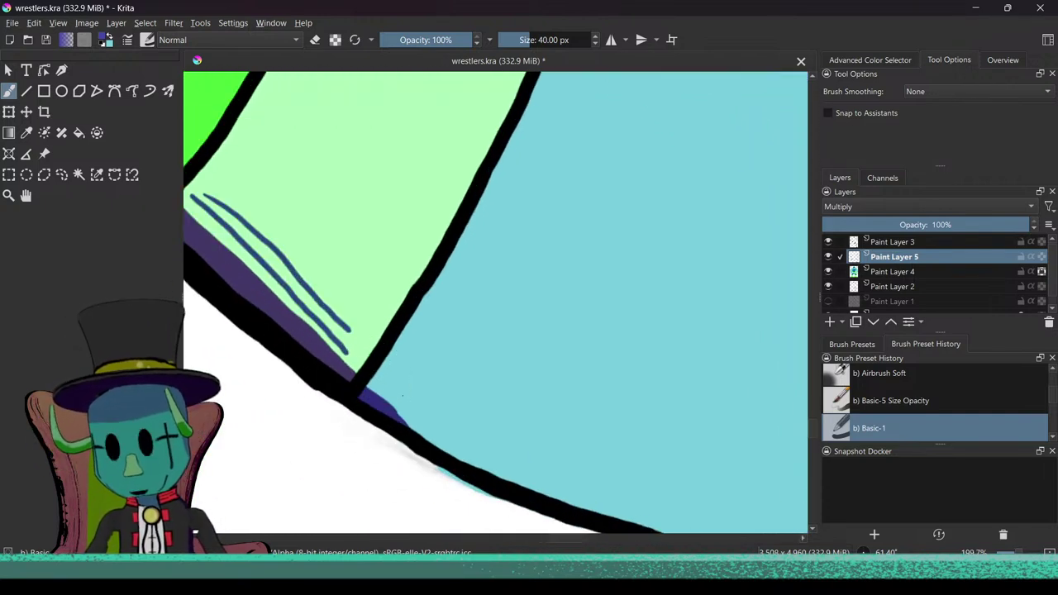
{"action": "key", "text": "ctrl+z"}
Step: Paint two short parallel hatch strokes beside the forearm shadow right next to the cross-marked arm's cuff
{"action": "left_click_drag", "start_coordinate": [401, 397], "coordinate": [540, 460]}
{"action": "key", "text": "ctrl+z"}
{"action": "left_click_drag", "start_coordinate": [378, 380], "coordinate": [424, 422]}
{"action": "left_click_drag", "start_coordinate": [387, 378], "coordinate": [434, 422]}
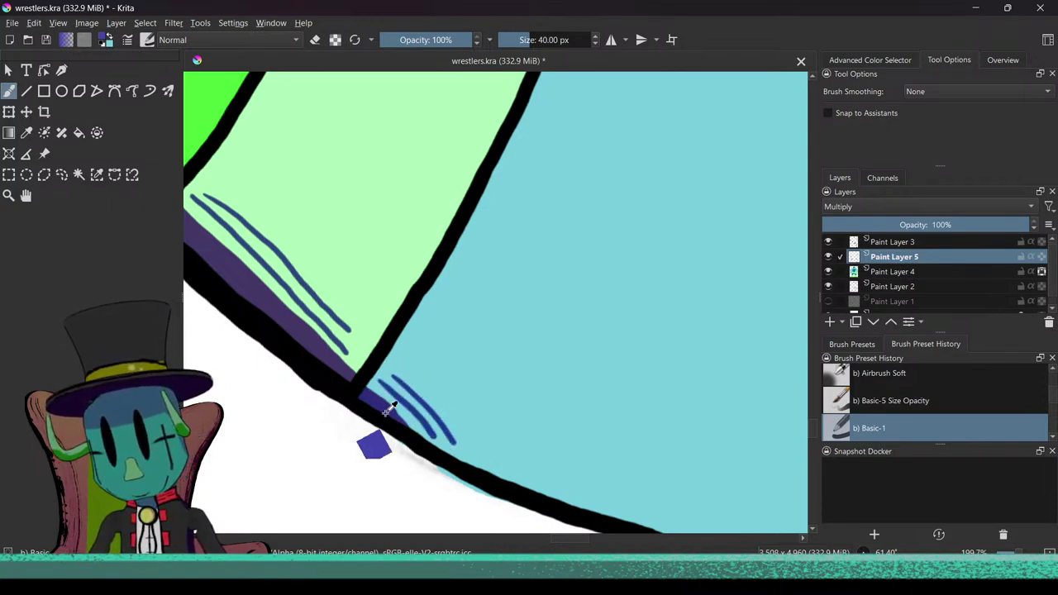
{"action": "scroll", "coordinate": [357, 435], "scroll_direction": "down", "scroll_amount": 3}
{"action": "mouse_move", "coordinate": [357, 434]}
{"action": "left_mouse_down"}
{"action": "mouse_move", "coordinate": [451, 390]}
{"action": "mouse_move", "coordinate": [507, 422]}
{"action": "mouse_move", "coordinate": [446, 408]}
{"action": "mouse_move", "coordinate": [451, 421]}
{"action": "mouse_move", "coordinate": [424, 461]}
{"action": "mouse_move", "coordinate": [516, 481]}
{"action": "left_mouse_up"}
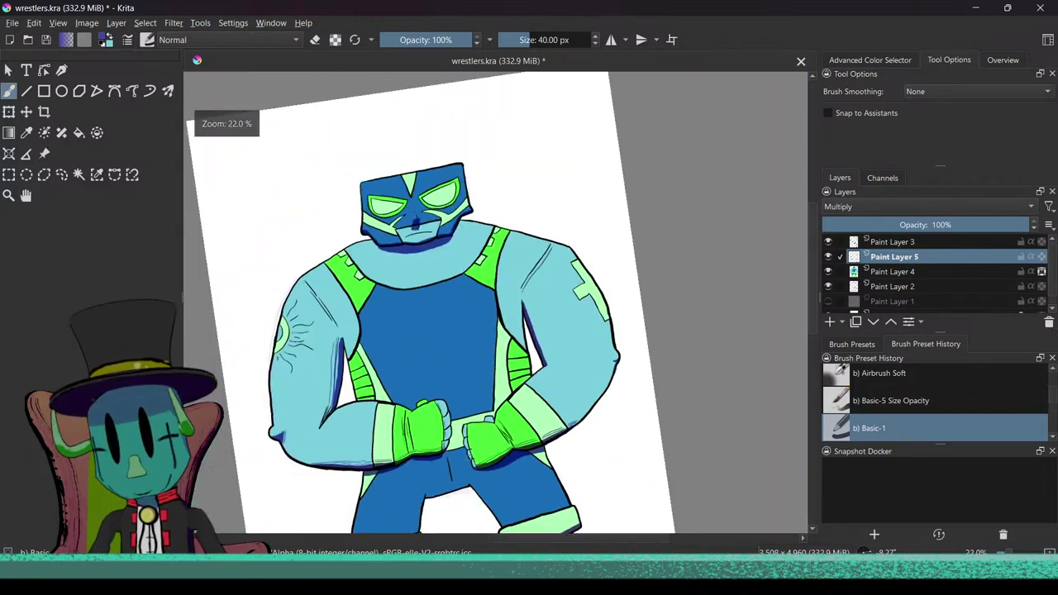
{"action": "left_click_drag", "start_coordinate": [430, 463], "coordinate": [442, 429]}
{"action": "scroll", "coordinate": [367, 372], "scroll_direction": "down", "scroll_amount": 3}
{"action": "scroll", "coordinate": [414, 370], "scroll_direction": "up", "scroll_amount": 5}
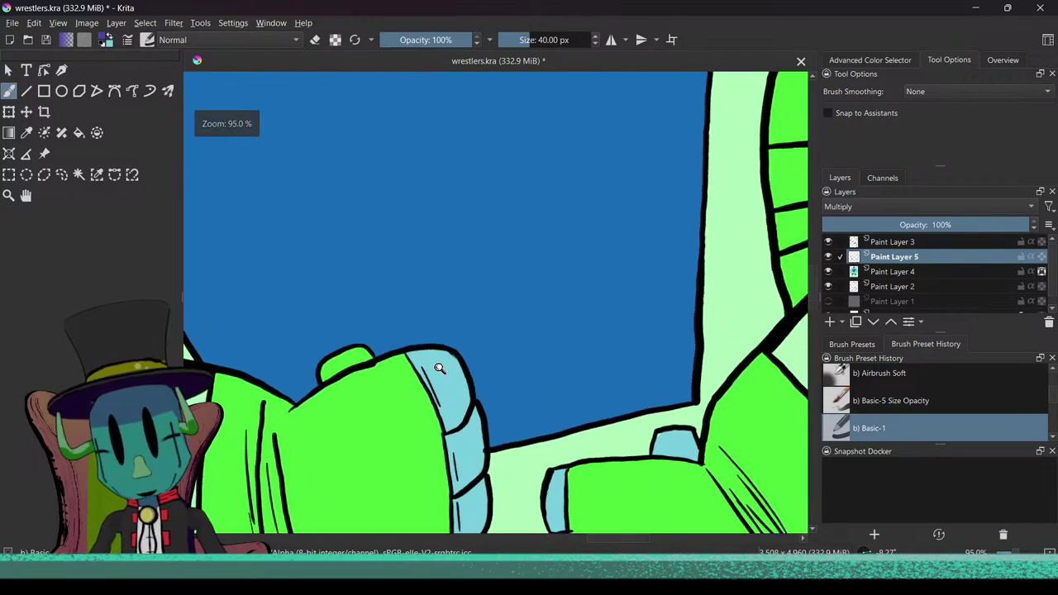
Step: Paint one thin curved hatch stroke on the light green belt along the upper edge of the cross-marked arm's glove, undoing the first attempt
{"action": "left_click_drag", "start_coordinate": [439, 367], "coordinate": [440, 360]}
{"action": "left_click_drag", "start_coordinate": [434, 430], "coordinate": [348, 385]}
{"action": "left_click_drag", "start_coordinate": [414, 394], "coordinate": [344, 315]}
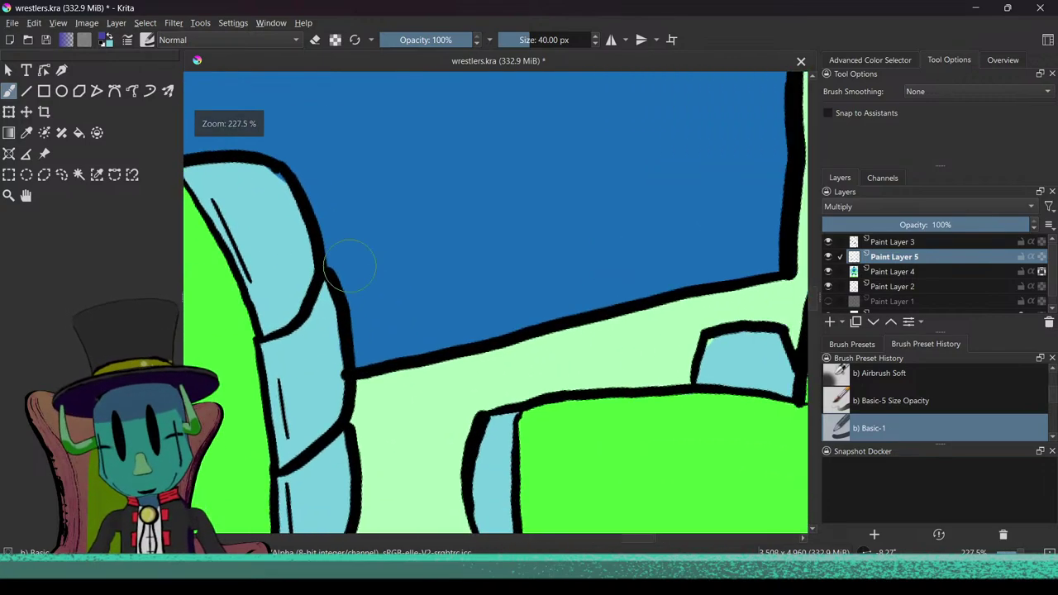
{"action": "left_click_drag", "start_coordinate": [494, 397], "coordinate": [601, 384]}
{"action": "key", "text": "ctrl+z"}
{"action": "left_click_drag", "start_coordinate": [507, 395], "coordinate": [528, 388]}
{"action": "left_click_drag", "start_coordinate": [628, 373], "coordinate": [676, 371]}
Step: Paint a thin curved stroke on the belt beside the uppermost finger of the cross-marked arm's fist, undoing a faulty continuation
{"action": "left_click_drag", "start_coordinate": [563, 476], "coordinate": [549, 527]}
{"action": "left_click_drag", "start_coordinate": [529, 462], "coordinate": [509, 358]}
{"action": "scroll", "coordinate": [511, 364], "scroll_direction": "up", "scroll_amount": 6}
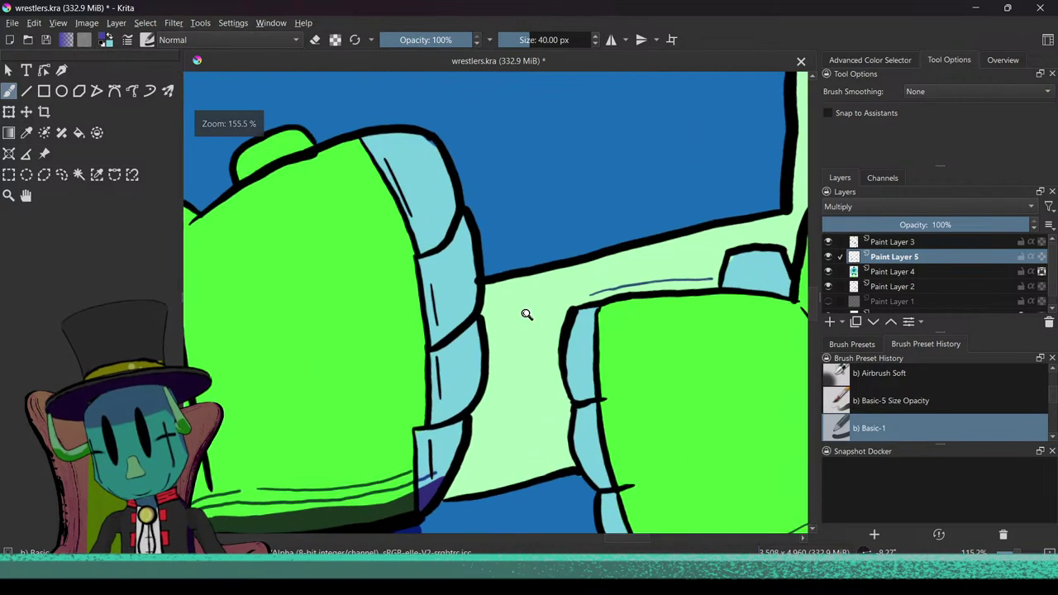
{"action": "mouse_move", "coordinate": [565, 308]}
{"action": "left_mouse_down"}
{"action": "mouse_move", "coordinate": [556, 388]}
{"action": "mouse_move", "coordinate": [503, 344]}
{"action": "mouse_move", "coordinate": [512, 276]}
{"action": "left_mouse_up"}
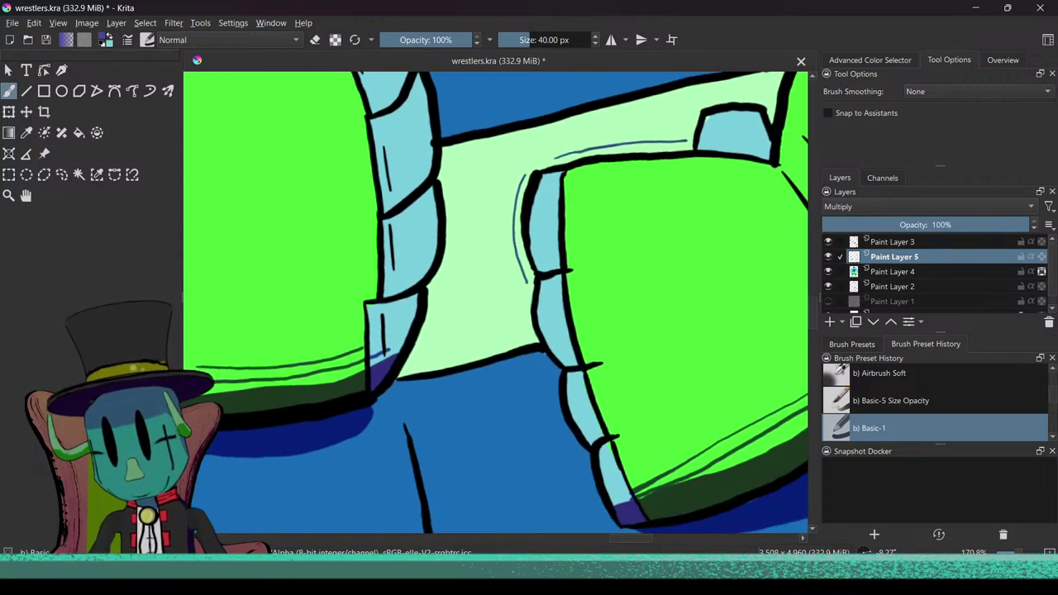
{"action": "left_click_drag", "start_coordinate": [528, 279], "coordinate": [524, 291]}
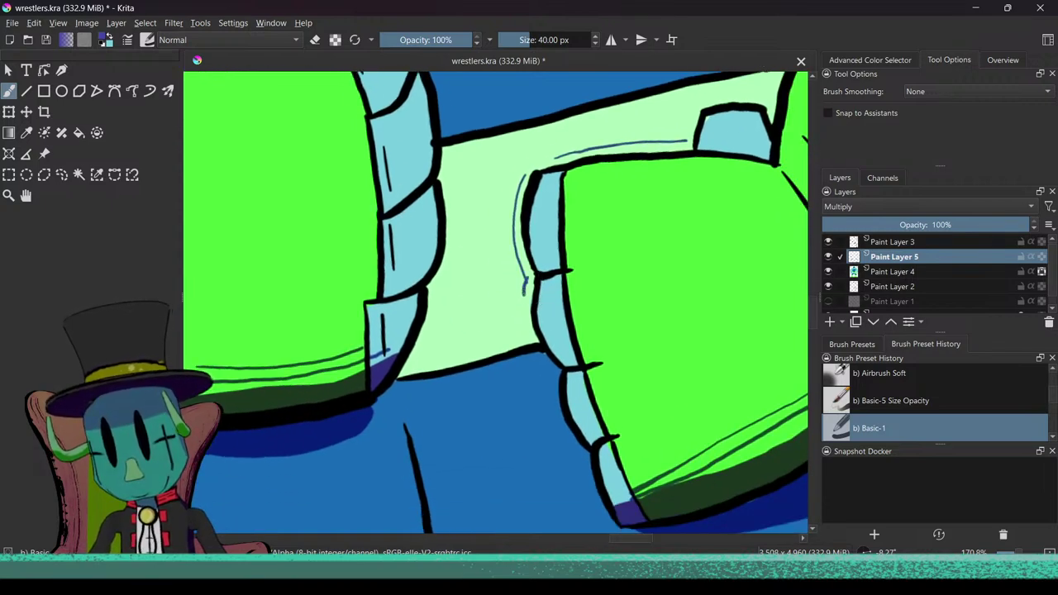
{"action": "key", "text": "ctrl+z"}
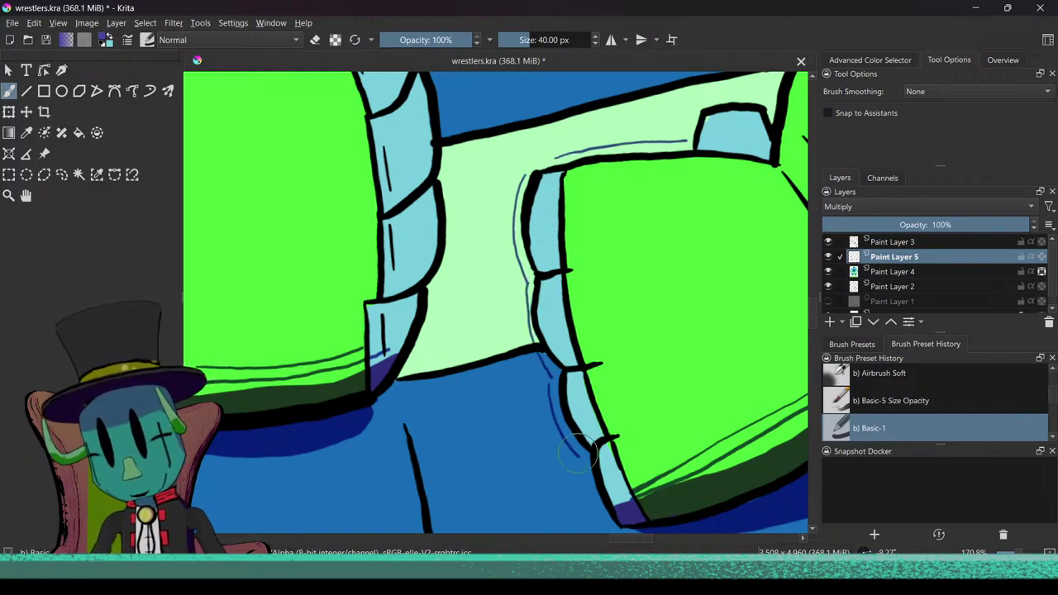
Step: Continue the thin contour stroke beside the lower fingers onto the blue trousers, joining the gaps between its segments
{"action": "left_click_drag", "start_coordinate": [541, 489], "coordinate": [470, 402]}
{"action": "left_click_drag", "start_coordinate": [484, 367], "coordinate": [471, 256]}
{"action": "scroll", "coordinate": [496, 286], "scroll_direction": "up", "scroll_amount": 2}
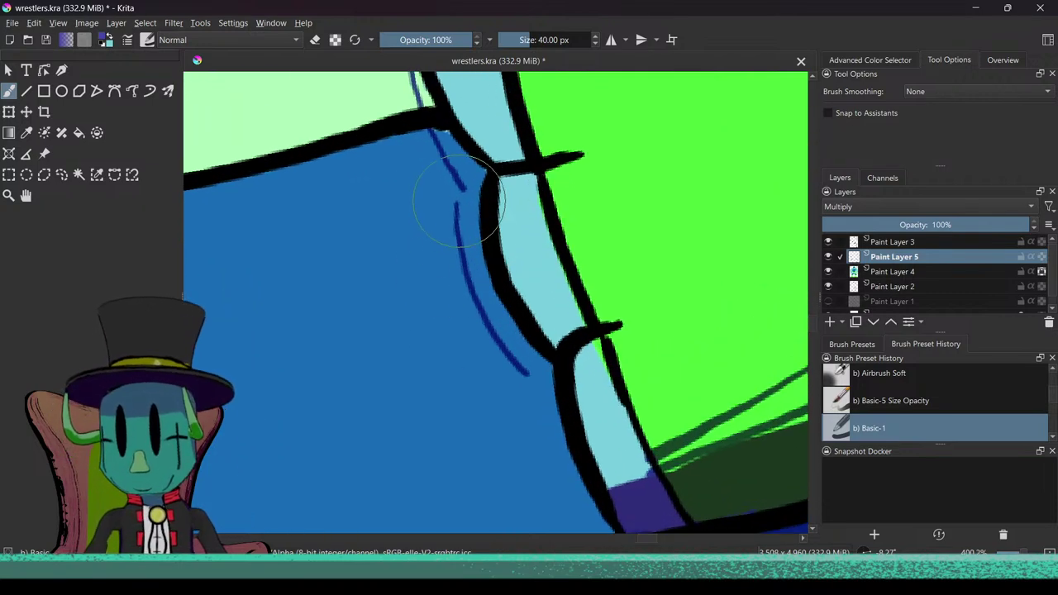
{"action": "left_click_drag", "start_coordinate": [462, 190], "coordinate": [458, 204]}
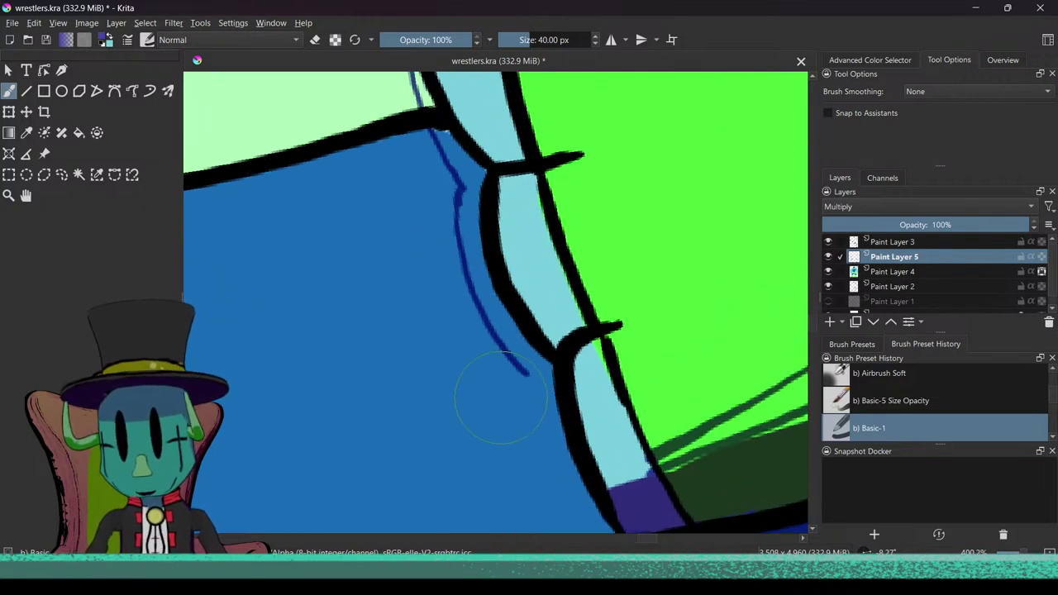
{"action": "scroll", "coordinate": [504, 382], "scroll_direction": "down", "scroll_amount": 2}
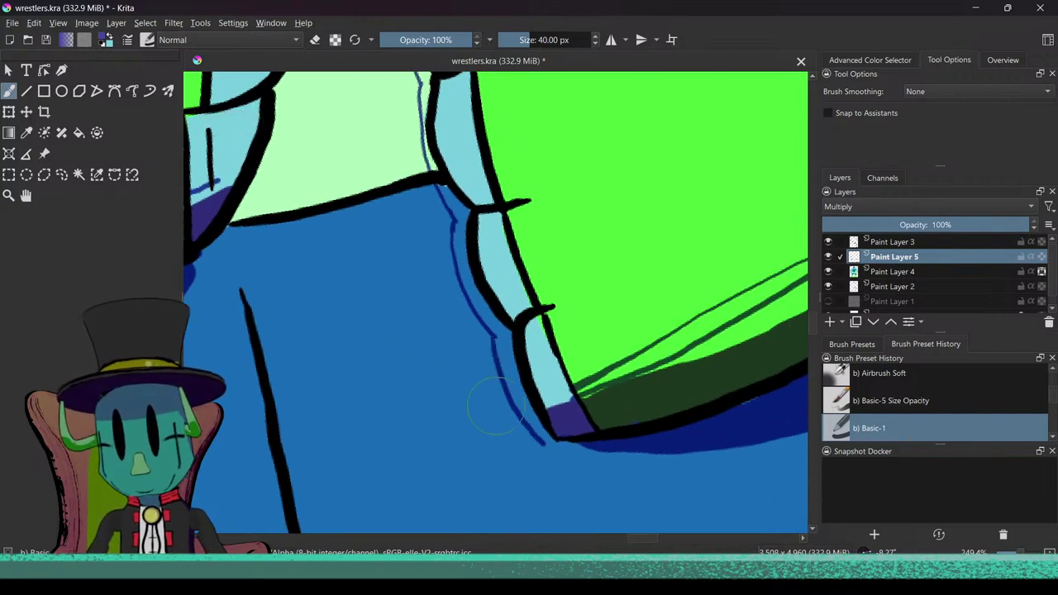
Step: Paint a second, outer row of broken hatch strokes beside the fingers across the belt and trousers, undoing the first attempt
{"action": "scroll", "coordinate": [437, 328], "scroll_direction": "down", "scroll_amount": 7}
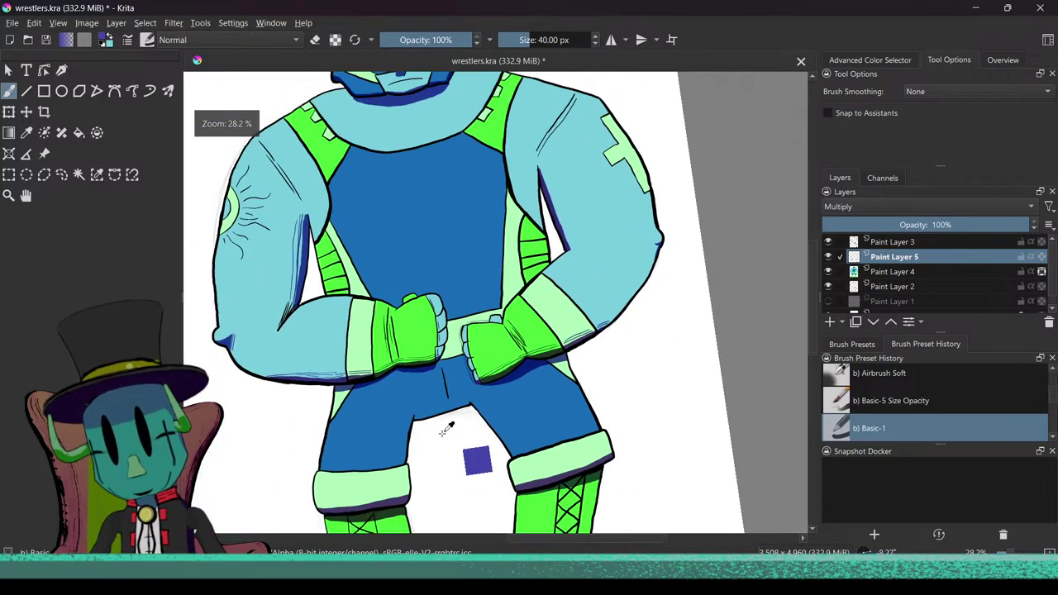
{"action": "scroll", "coordinate": [462, 344], "scroll_direction": "up", "scroll_amount": 5}
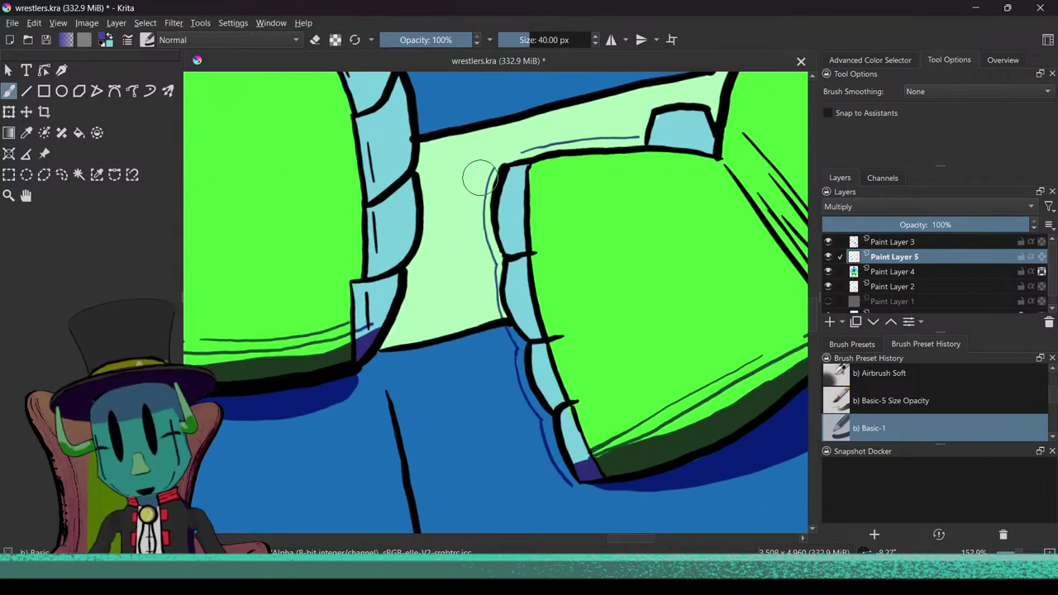
{"action": "key", "text": "ctrl+z"}
{"action": "left_click_drag", "start_coordinate": [488, 270], "coordinate": [479, 176]}
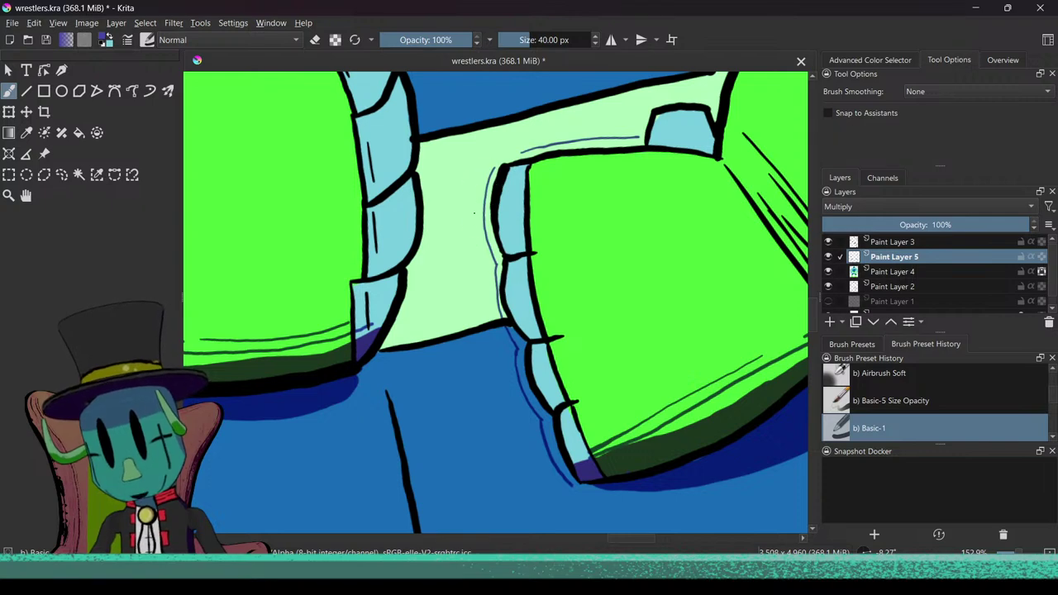
{"action": "left_click_drag", "start_coordinate": [478, 190], "coordinate": [477, 196]}
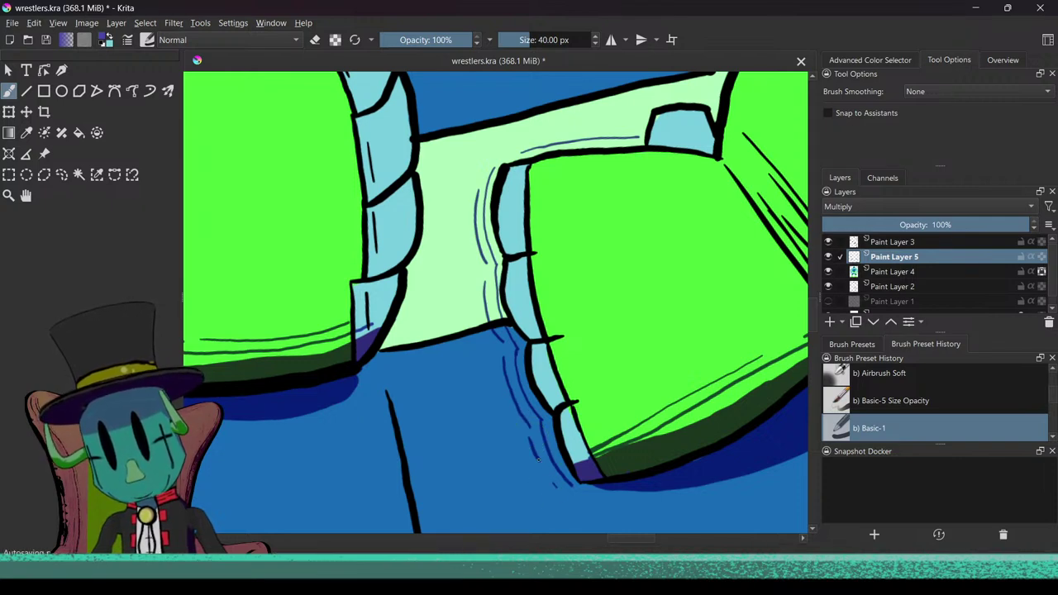
Step: Paint two long parallel hatch strokes on the trousers beneath the cross-marked arm's glove shadow, redoing the segment that goes astray
{"action": "scroll", "coordinate": [479, 413], "scroll_direction": "down", "scroll_amount": 8}
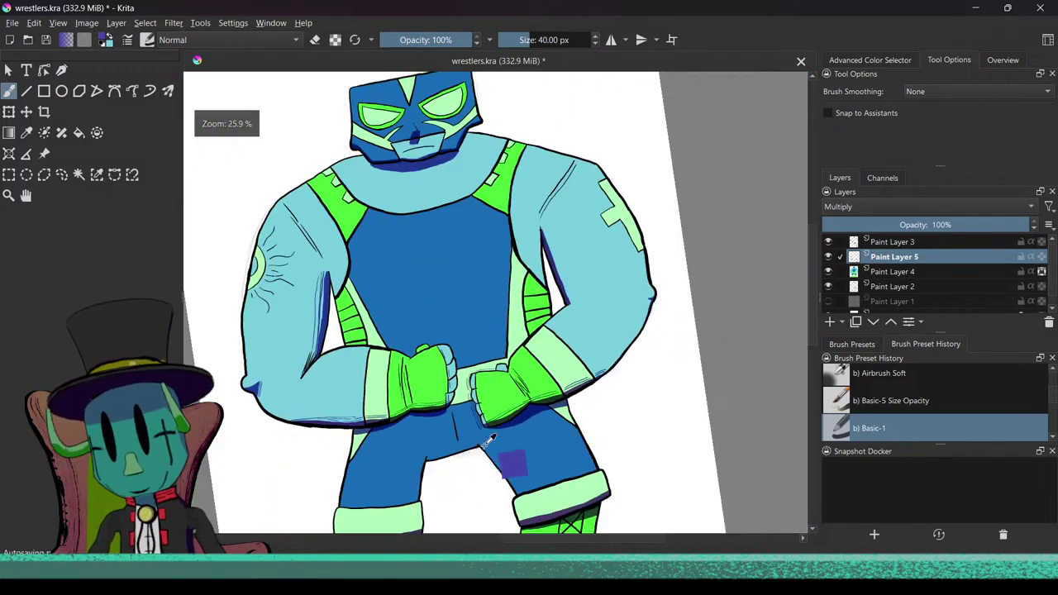
{"action": "scroll", "coordinate": [490, 437], "scroll_direction": "up", "scroll_amount": 8}
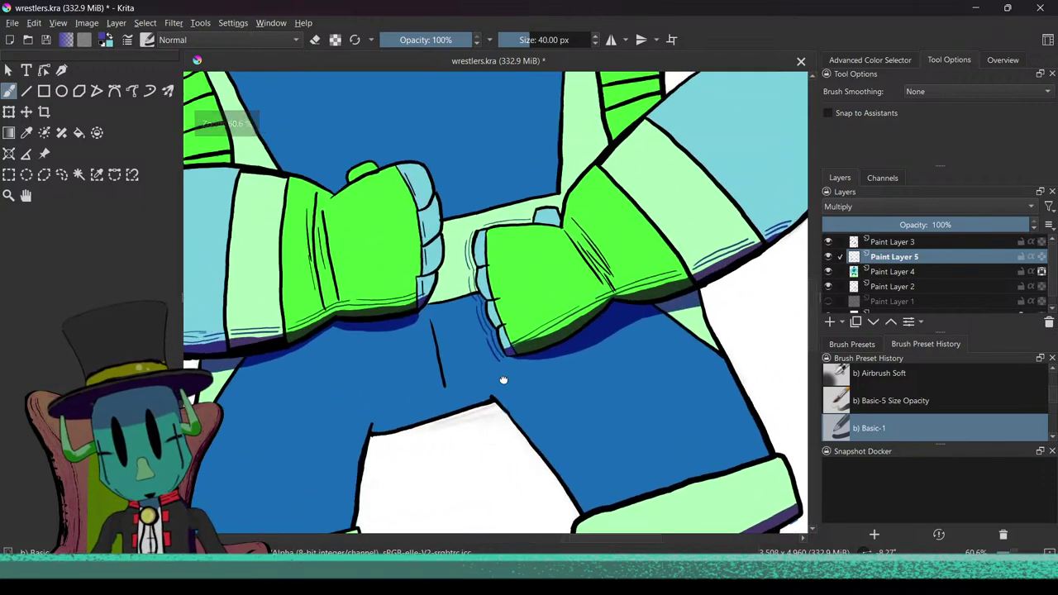
{"action": "scroll", "coordinate": [474, 399], "scroll_direction": "up", "scroll_amount": 4}
{"action": "mouse_move", "coordinate": [392, 372]}
{"action": "left_mouse_down"}
{"action": "mouse_move", "coordinate": [516, 375]}
{"action": "mouse_move", "coordinate": [626, 334]}
{"action": "left_mouse_up"}
{"action": "mouse_move", "coordinate": [460, 400]}
{"action": "left_mouse_down"}
{"action": "mouse_move", "coordinate": [573, 380]}
{"action": "mouse_move", "coordinate": [641, 343]}
{"action": "mouse_move", "coordinate": [587, 382]}
{"action": "mouse_move", "coordinate": [658, 331]}
{"action": "left_mouse_up"}
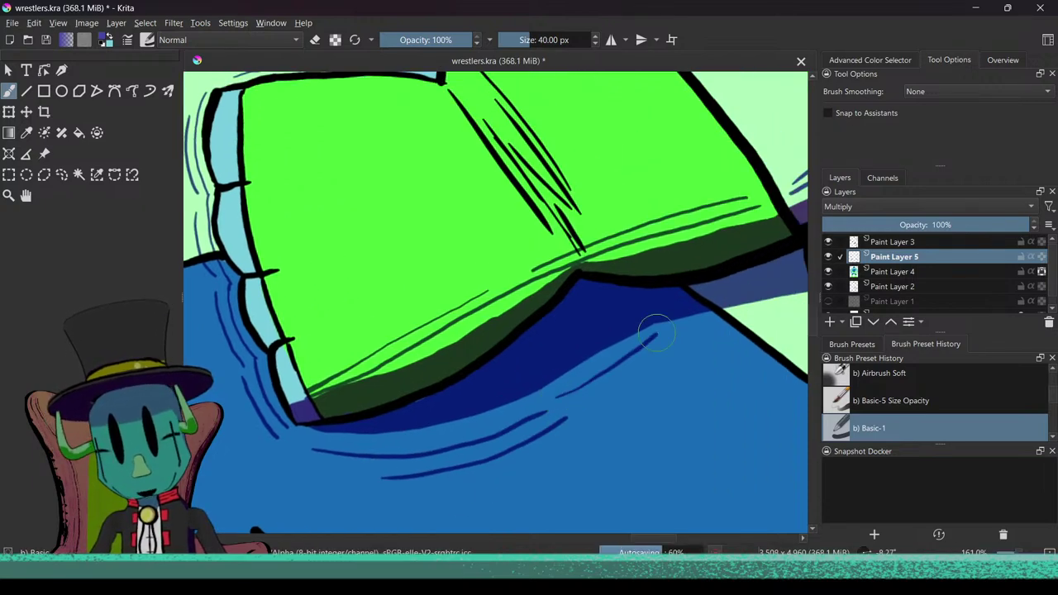
{"action": "key", "text": "ctrl+z"}
{"action": "mouse_move", "coordinate": [580, 388]}
{"action": "left_mouse_down"}
{"action": "mouse_move", "coordinate": [670, 335]}
{"action": "mouse_move", "coordinate": [707, 327]}
{"action": "left_mouse_up"}
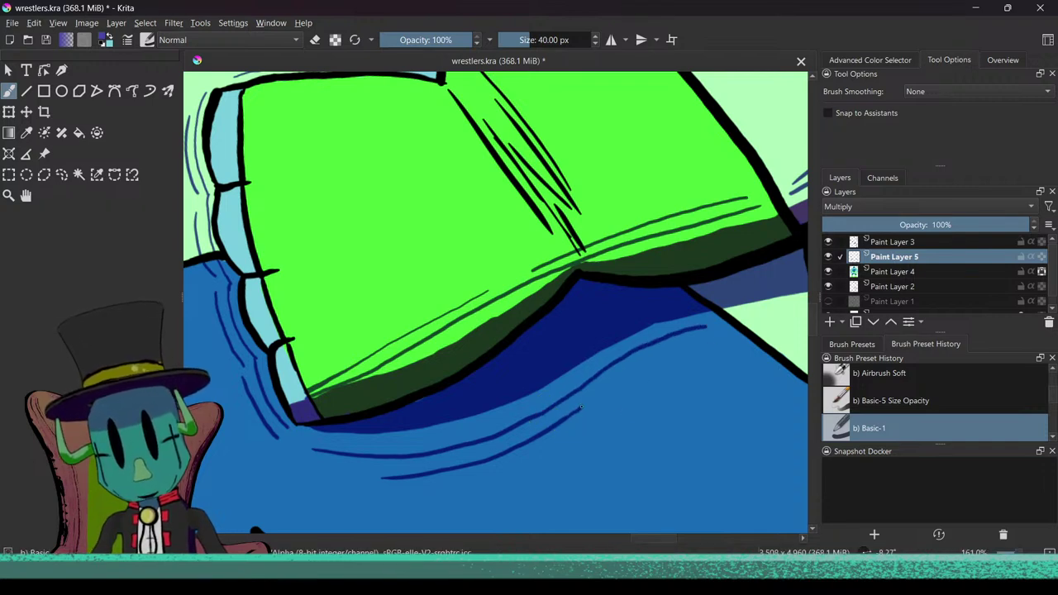
Step: Paint a short hatch stroke below the shadow on the light green side panel at the hip beneath the cross-marked arm's glove
{"action": "scroll", "coordinate": [550, 395], "scroll_direction": "down", "scroll_amount": 5}
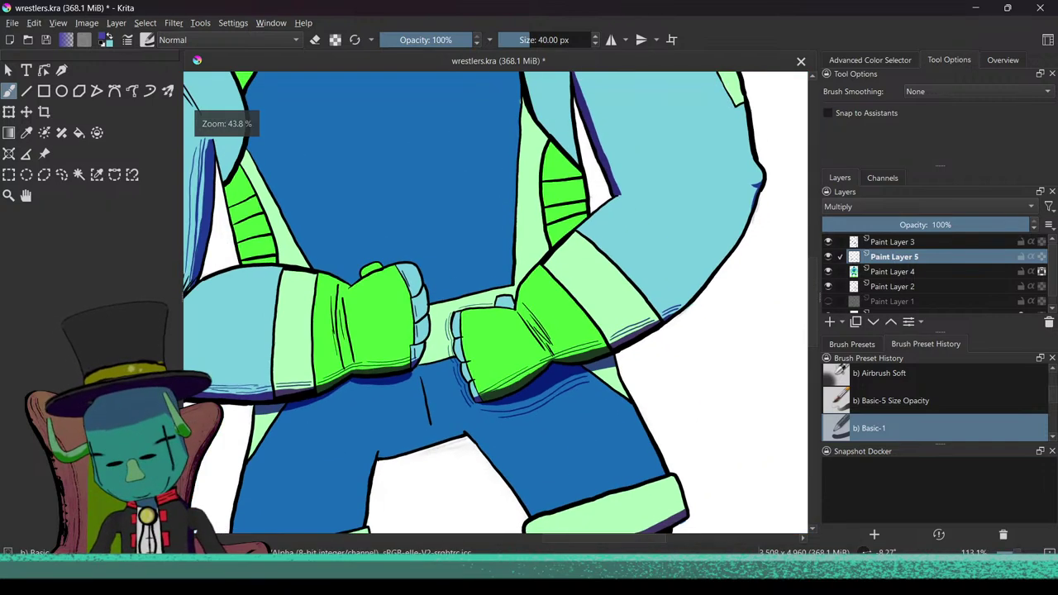
{"action": "scroll", "coordinate": [534, 441], "scroll_direction": "up", "scroll_amount": 3}
{"action": "scroll", "coordinate": [507, 397], "scroll_direction": "down", "scroll_amount": 5}
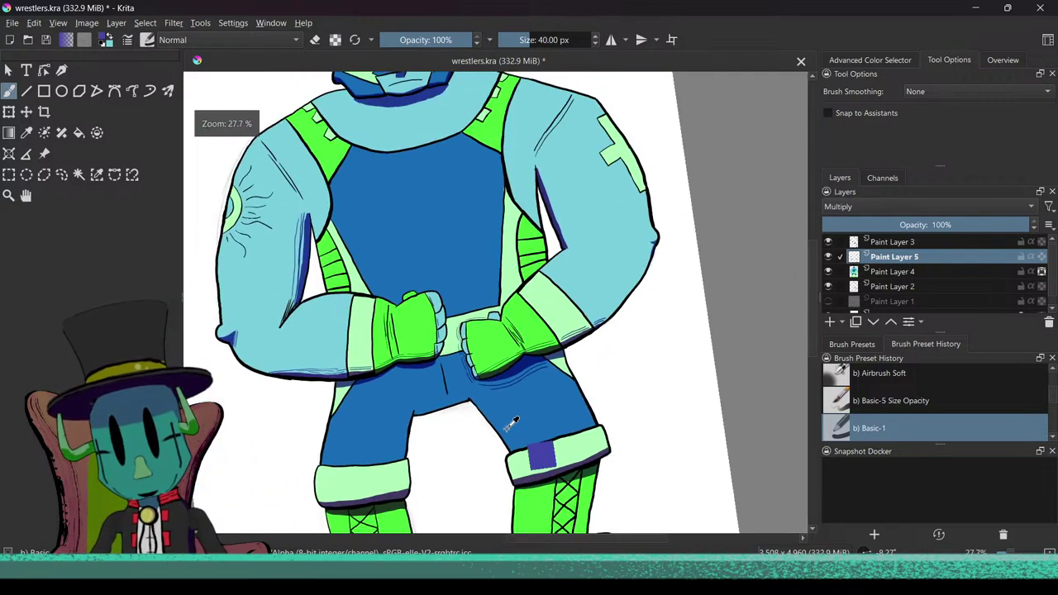
{"action": "scroll", "coordinate": [529, 396], "scroll_direction": "up", "scroll_amount": 5}
{"action": "scroll", "coordinate": [546, 388], "scroll_direction": "up", "scroll_amount": 6}
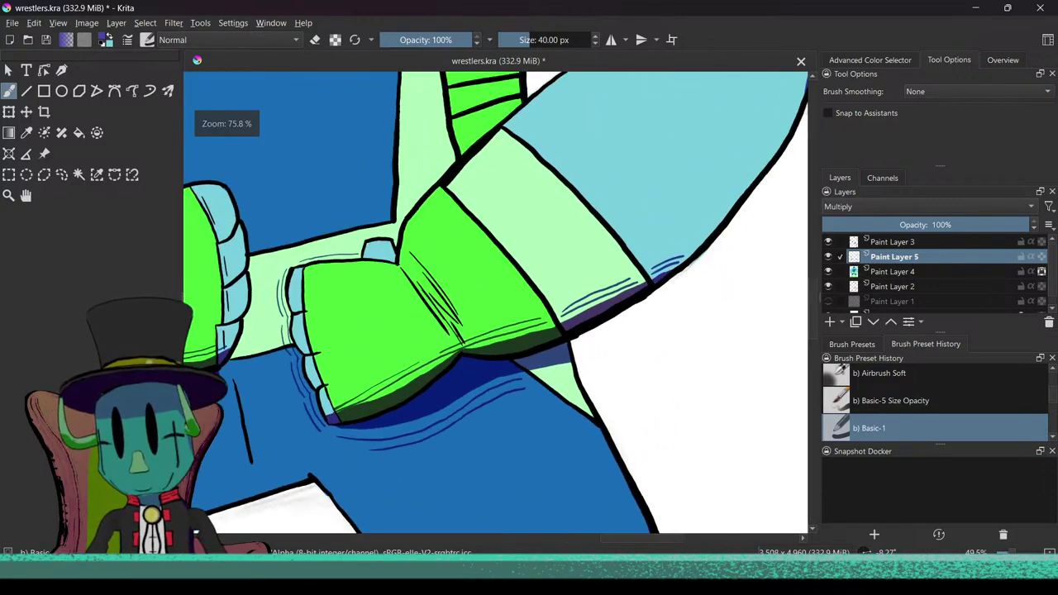
{"action": "left_click_drag", "start_coordinate": [562, 295], "coordinate": [584, 291]}
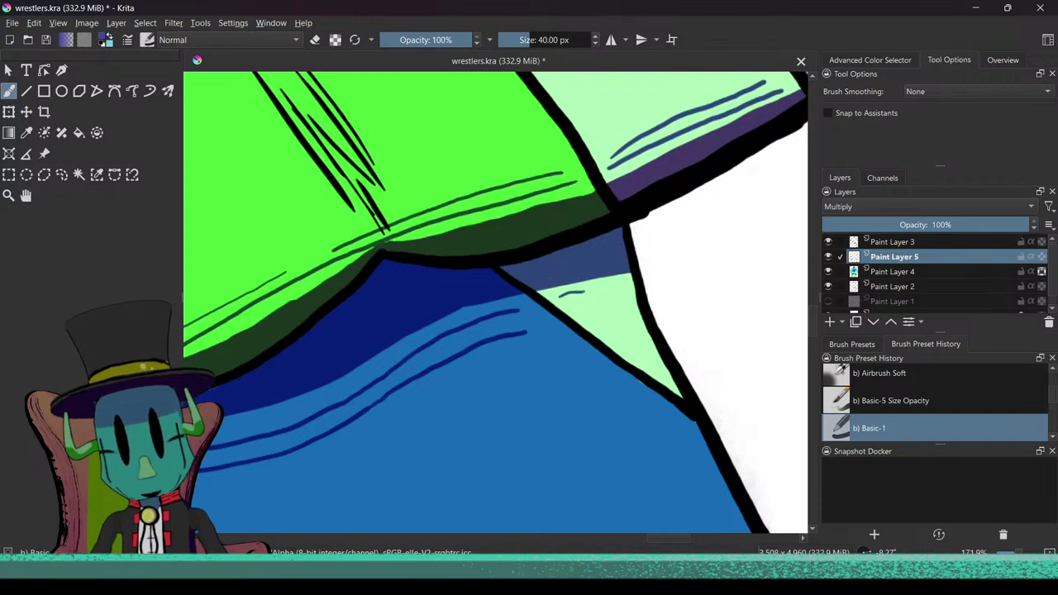
{"action": "scroll", "coordinate": [602, 457], "scroll_direction": "down", "scroll_amount": 7}
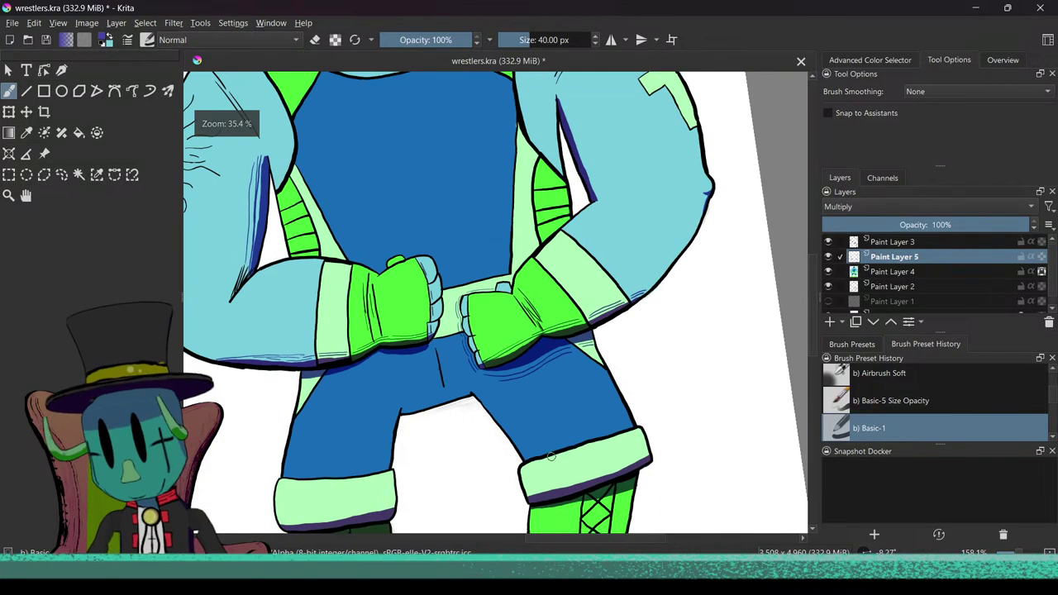
{"action": "scroll", "coordinate": [603, 457], "scroll_direction": "up", "scroll_amount": 3}
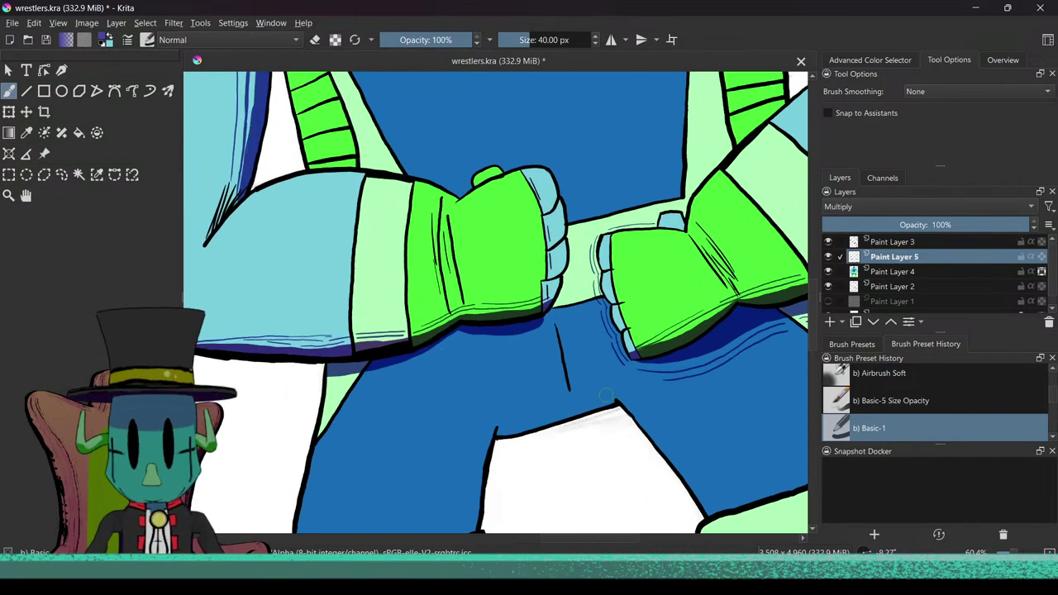
{"action": "scroll", "coordinate": [620, 386], "scroll_direction": "up", "scroll_amount": 2}
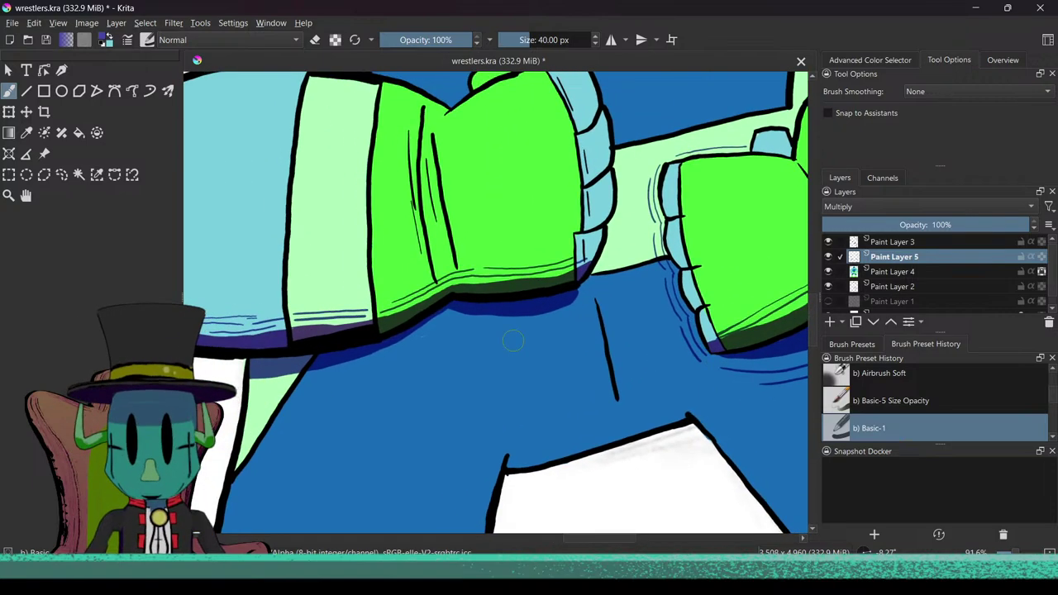
{"action": "scroll", "coordinate": [345, 387], "scroll_direction": "down", "scroll_amount": 10}
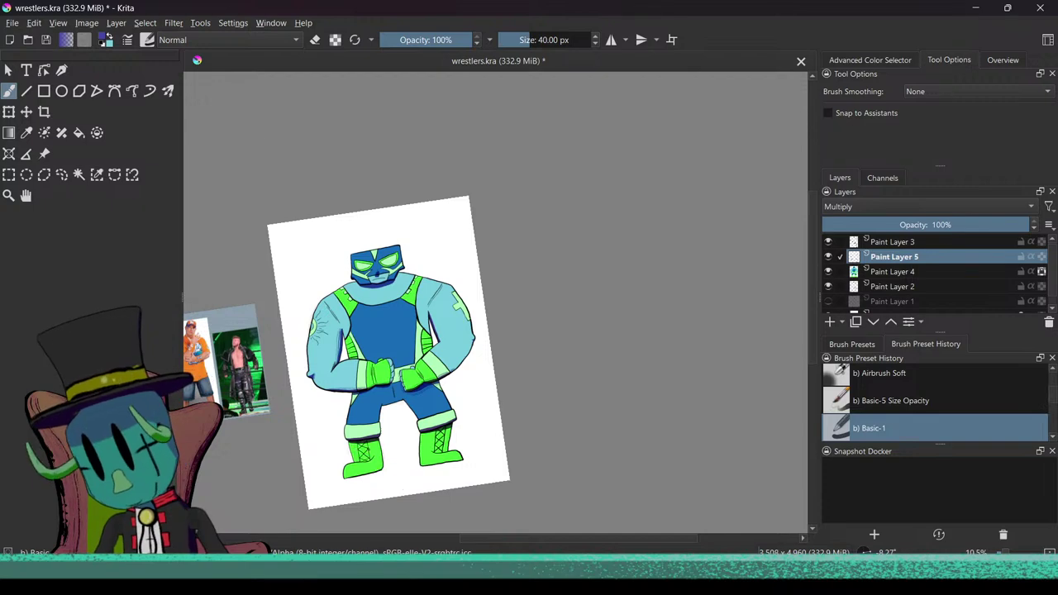
{"action": "scroll", "coordinate": [368, 463], "scroll_direction": "up", "scroll_amount": 2}
Step: Check the hatching in the caricature time-lapse on YouTube and the stream chat in OBS, and return to Krita
{"action": "left_click", "coordinate": [294, 580]}
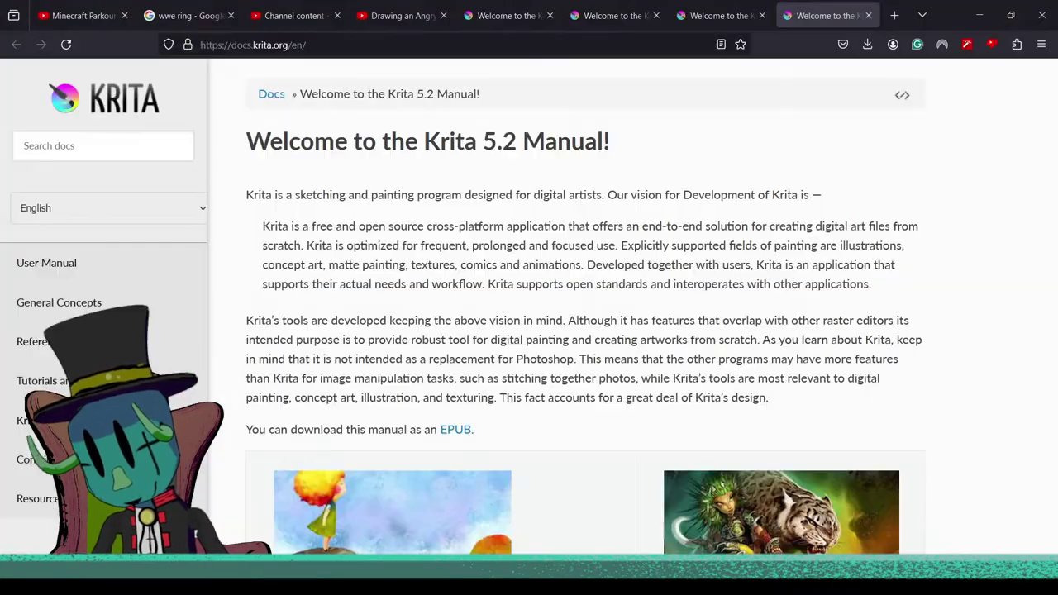
{"action": "left_click", "coordinate": [397, 15]}
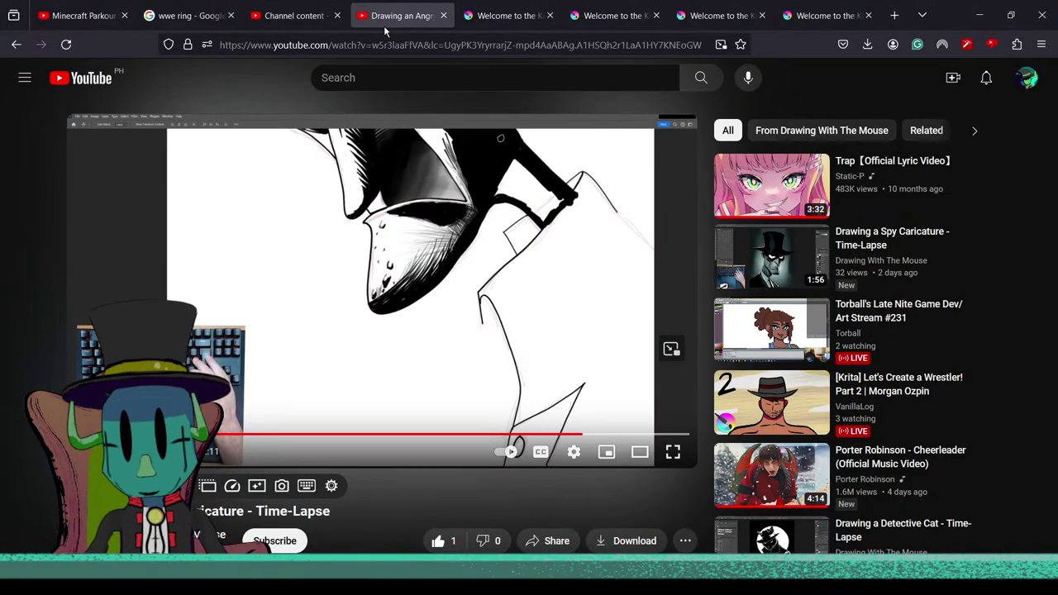
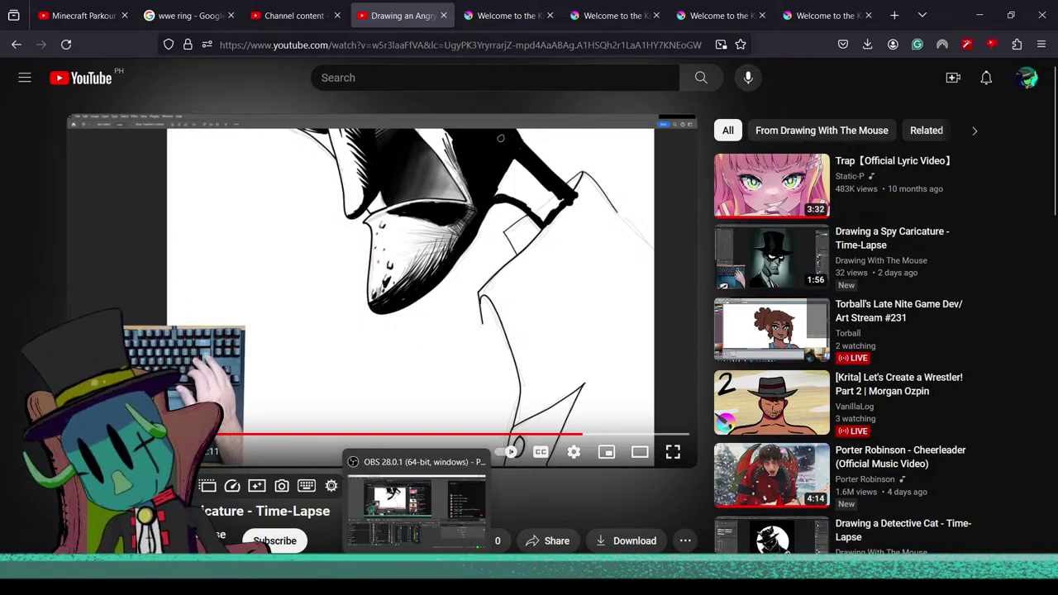
{"action": "left_click", "coordinate": [443, 579]}
{"action": "left_click", "coordinate": [416, 578]}
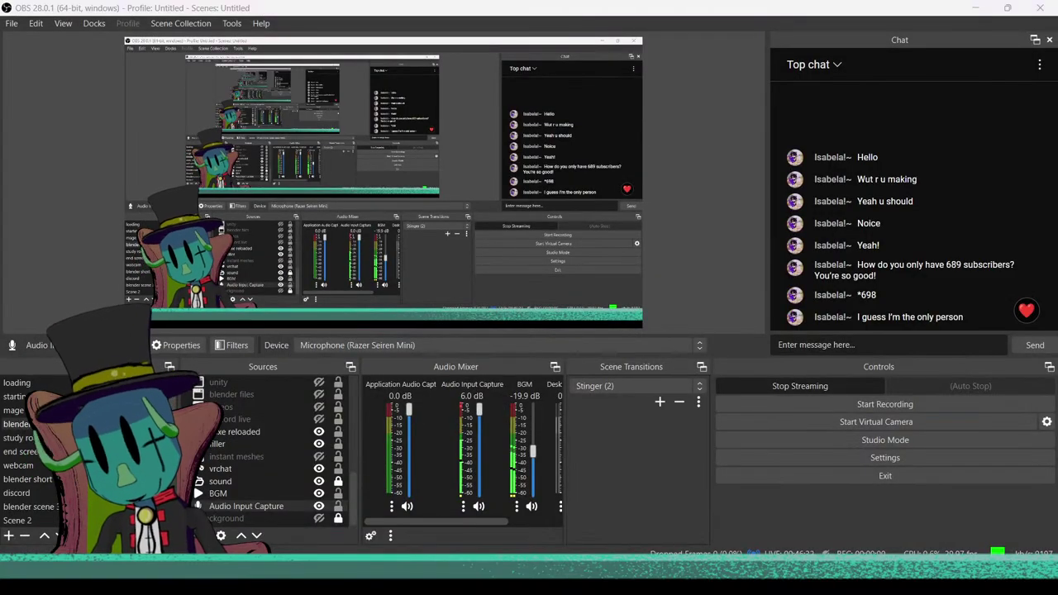
{"action": "left_click", "coordinate": [416, 579]}
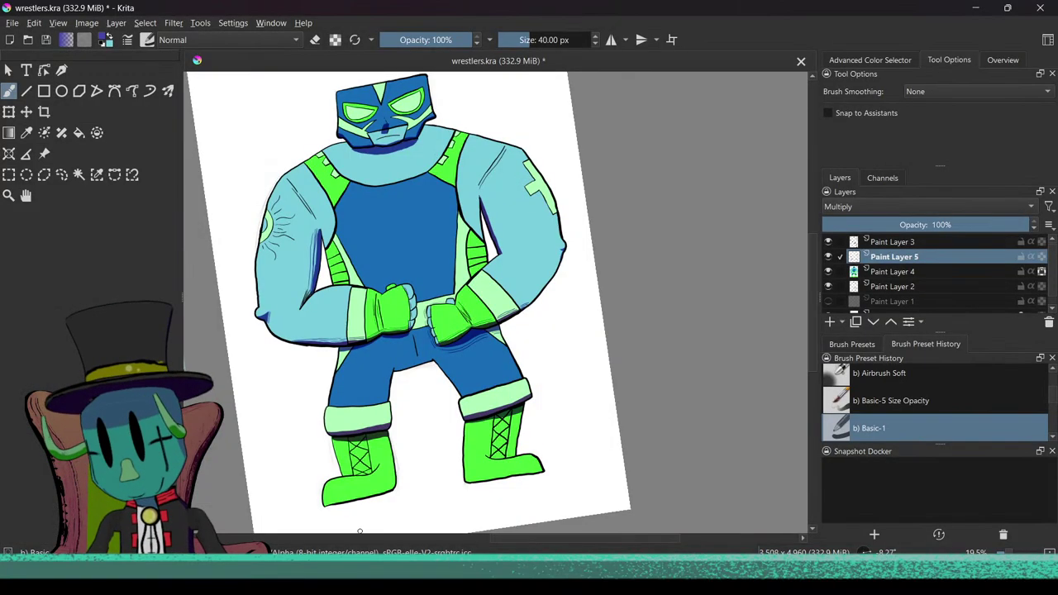
Step: Paint a row of short upright hatch strokes of varying length along the lower jaw shadow on the sun-tattoo side of the blue mask
{"action": "left_click_drag", "start_coordinate": [358, 254], "coordinate": [360, 225]}
{"action": "left_click_drag", "start_coordinate": [356, 289], "coordinate": [372, 360]}
{"action": "left_click_drag", "start_coordinate": [381, 262], "coordinate": [413, 357]}
{"action": "mouse_move", "coordinate": [412, 357]}
{"action": "left_mouse_down"}
{"action": "mouse_move", "coordinate": [402, 253]}
{"action": "mouse_move", "coordinate": [381, 364]}
{"action": "left_mouse_up"}
{"action": "mouse_move", "coordinate": [381, 363]}
{"action": "left_mouse_down"}
{"action": "mouse_move", "coordinate": [385, 312]}
{"action": "mouse_move", "coordinate": [405, 308]}
{"action": "left_mouse_up"}
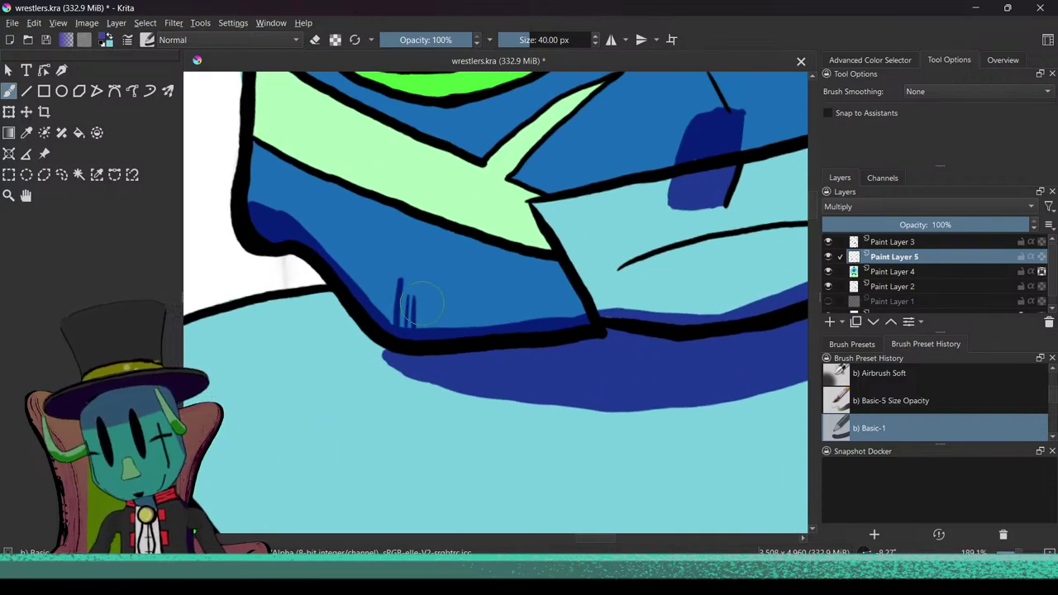
{"action": "left_click_drag", "start_coordinate": [473, 326], "coordinate": [474, 271]}
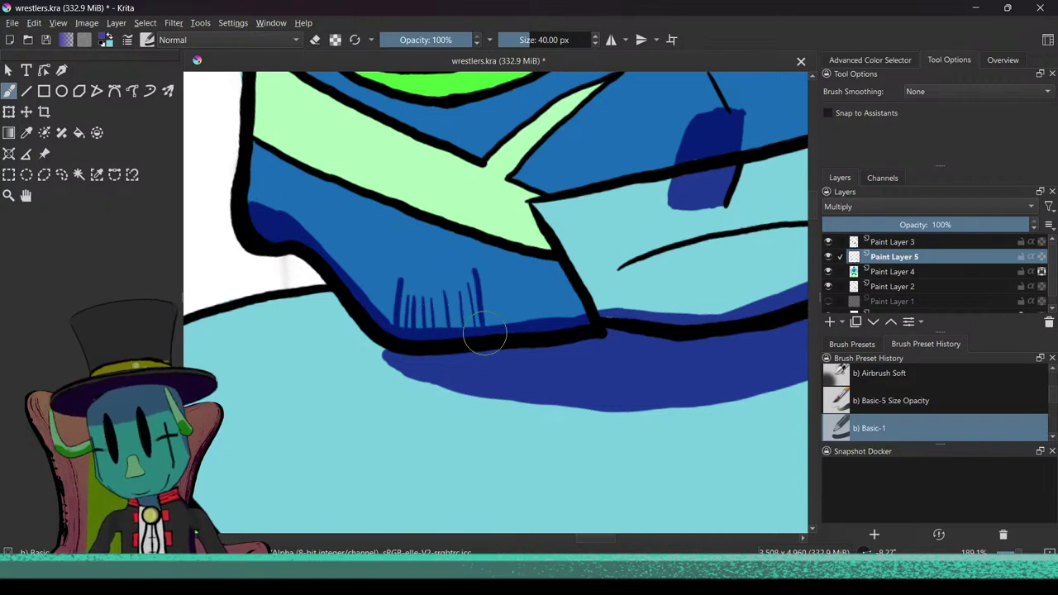
{"action": "left_click_drag", "start_coordinate": [492, 326], "coordinate": [494, 281]}
{"action": "mouse_move", "coordinate": [502, 326]}
{"action": "left_mouse_down"}
{"action": "mouse_move", "coordinate": [503, 285]}
{"action": "mouse_move", "coordinate": [511, 286]}
{"action": "left_mouse_up"}
{"action": "mouse_move", "coordinate": [519, 323]}
{"action": "left_mouse_down"}
{"action": "mouse_move", "coordinate": [525, 286]}
{"action": "mouse_move", "coordinate": [534, 294]}
{"action": "mouse_move", "coordinate": [553, 281]}
{"action": "mouse_move", "coordinate": [566, 317]}
{"action": "left_mouse_up"}
{"action": "left_click_drag", "start_coordinate": [559, 283], "coordinate": [571, 313]}
Step: Extend the short upright hatch strokes along the slanted jaw shadow up to the mask's outer cheek edge
{"action": "left_click_drag", "start_coordinate": [372, 373], "coordinate": [377, 411], "text": "ctrl"}
{"action": "scroll", "coordinate": [383, 405], "scroll_direction": "up", "scroll_amount": 3}
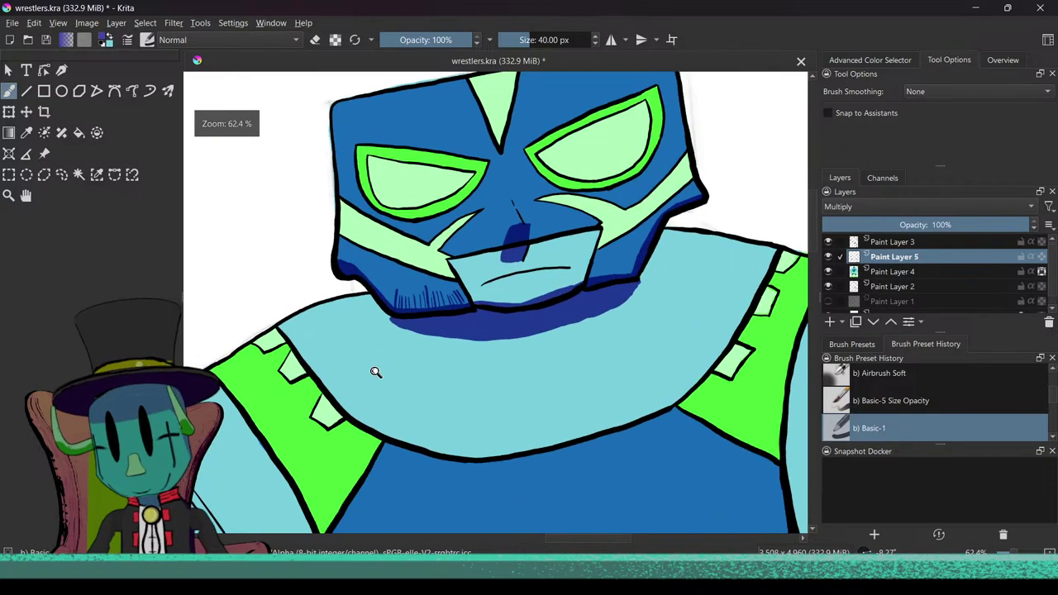
{"action": "scroll", "coordinate": [405, 367], "scroll_direction": "up", "scroll_amount": 3}
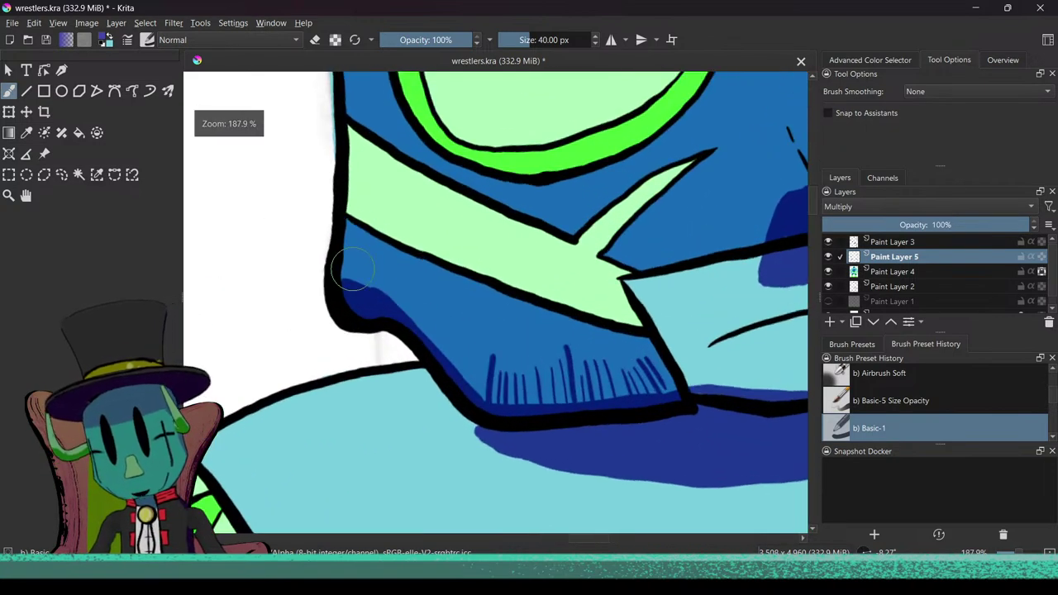
{"action": "left_click_drag", "start_coordinate": [363, 252], "coordinate": [365, 285]}
{"action": "mouse_move", "coordinate": [373, 252]}
{"action": "left_mouse_down"}
{"action": "mouse_move", "coordinate": [366, 284]}
{"action": "mouse_move", "coordinate": [382, 271]}
{"action": "mouse_move", "coordinate": [395, 304]}
{"action": "left_mouse_up"}
{"action": "mouse_move", "coordinate": [404, 281]}
{"action": "left_mouse_down"}
{"action": "mouse_move", "coordinate": [405, 310]}
{"action": "mouse_move", "coordinate": [437, 332]}
{"action": "left_mouse_up"}
{"action": "left_click_drag", "start_coordinate": [446, 312], "coordinate": [459, 354]}
{"action": "mouse_move", "coordinate": [468, 334]}
{"action": "left_mouse_down"}
{"action": "mouse_move", "coordinate": [456, 382]}
{"action": "mouse_move", "coordinate": [470, 337]}
{"action": "mouse_move", "coordinate": [482, 385]}
{"action": "left_mouse_up"}
{"action": "left_click_drag", "start_coordinate": [491, 362], "coordinate": [493, 397]}
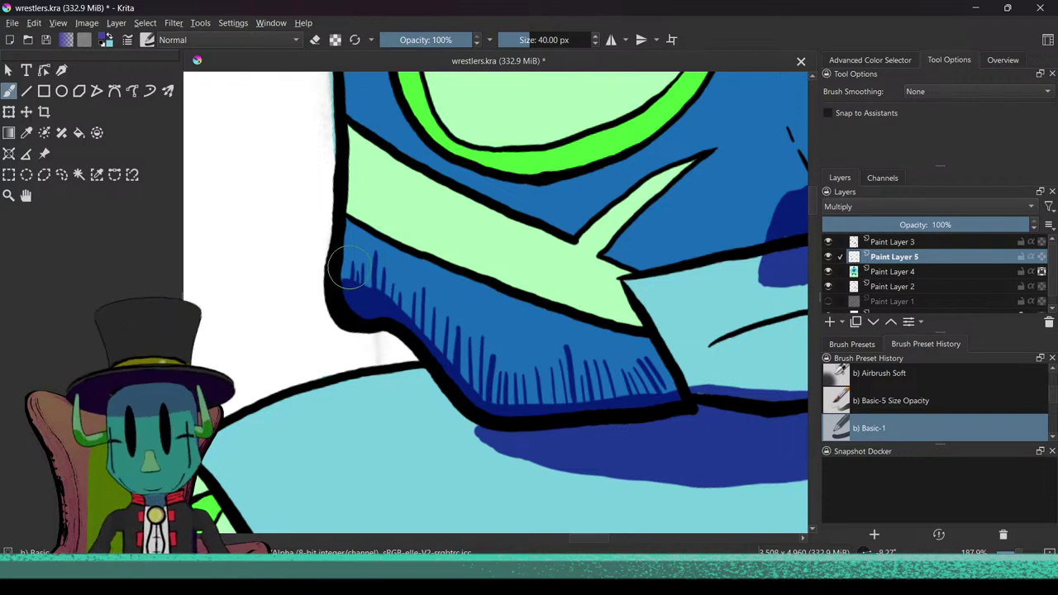
Step: Paint short upright hatch strokes of varying length along the lower jaw shadow on the cross-tattoo side of the blue mask
{"action": "scroll", "coordinate": [430, 439], "scroll_direction": "down", "scroll_amount": 5}
{"action": "left_click_drag", "start_coordinate": [438, 407], "coordinate": [331, 301]}
{"action": "scroll", "coordinate": [463, 334], "scroll_direction": "up", "scroll_amount": 4}
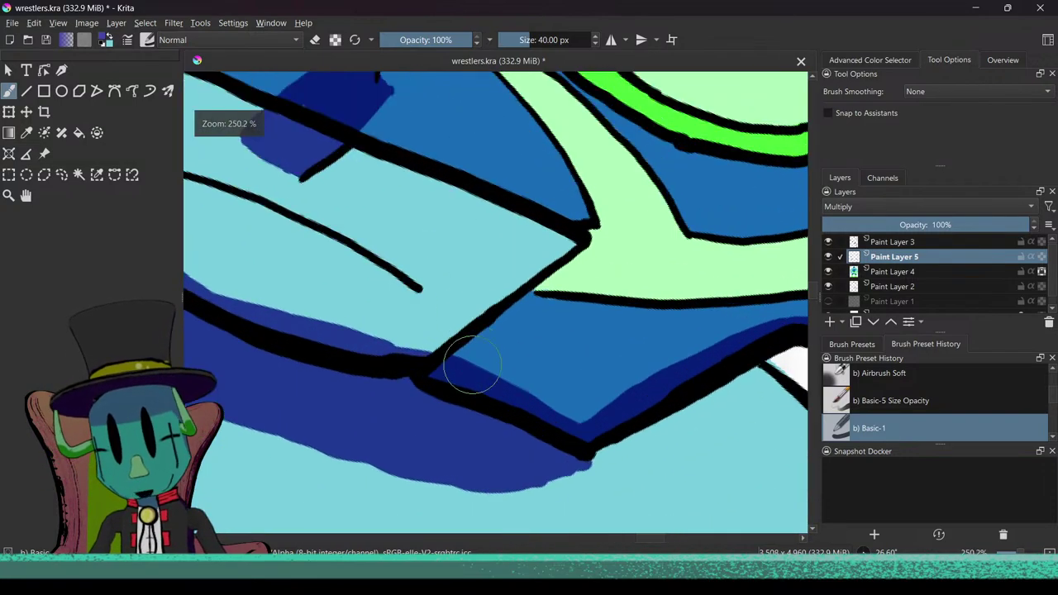
{"action": "mouse_move", "coordinate": [495, 338]}
{"action": "left_mouse_down"}
{"action": "mouse_move", "coordinate": [486, 365]}
{"action": "mouse_move", "coordinate": [543, 403]}
{"action": "left_mouse_up"}
{"action": "left_click_drag", "start_coordinate": [518, 439], "coordinate": [541, 411]}
{"action": "mouse_move", "coordinate": [453, 400]}
{"action": "left_mouse_down"}
{"action": "mouse_move", "coordinate": [383, 385]}
{"action": "mouse_move", "coordinate": [450, 364]}
{"action": "left_mouse_up"}
{"action": "left_click_drag", "start_coordinate": [502, 315], "coordinate": [498, 356]}
{"action": "mouse_move", "coordinate": [542, 315]}
{"action": "left_mouse_down"}
{"action": "mouse_move", "coordinate": [540, 366]}
{"action": "mouse_move", "coordinate": [557, 382]}
{"action": "left_mouse_up"}
{"action": "left_click_drag", "start_coordinate": [576, 303], "coordinate": [568, 385]}
{"action": "left_click_drag", "start_coordinate": [467, 318], "coordinate": [474, 458], "text": "ctrl"}
{"action": "left_click_drag", "start_coordinate": [465, 438], "coordinate": [452, 345], "text": "shift"}
{"action": "left_click_drag", "start_coordinate": [479, 307], "coordinate": [464, 428]}
Step: Continue the upright hatch strokes from the jaw corner along the slanted shadow to the mask's outer cheek edge on the cross-tattoo side
{"action": "left_click_drag", "start_coordinate": [465, 428], "coordinate": [493, 337], "text": "ctrl"}
{"action": "mouse_move", "coordinate": [515, 275]}
{"action": "left_mouse_down"}
{"action": "mouse_move", "coordinate": [521, 336]}
{"action": "mouse_move", "coordinate": [492, 329]}
{"action": "left_mouse_up"}
{"action": "left_click_drag", "start_coordinate": [524, 304], "coordinate": [522, 339]}
{"action": "left_click_drag", "start_coordinate": [535, 248], "coordinate": [534, 302]}
{"action": "left_click_drag", "start_coordinate": [528, 208], "coordinate": [537, 296]}
{"action": "left_click_drag", "start_coordinate": [519, 241], "coordinate": [514, 328]}
{"action": "mouse_move", "coordinate": [561, 206]}
{"action": "left_mouse_down"}
{"action": "mouse_move", "coordinate": [560, 257]}
{"action": "mouse_move", "coordinate": [577, 236]}
{"action": "left_mouse_up"}
{"action": "left_click_drag", "start_coordinate": [595, 180], "coordinate": [593, 224]}
{"action": "mouse_move", "coordinate": [621, 145]}
{"action": "left_mouse_down"}
{"action": "mouse_move", "coordinate": [620, 199]}
{"action": "mouse_move", "coordinate": [640, 189]}
{"action": "left_mouse_up"}
{"action": "mouse_move", "coordinate": [665, 124]}
{"action": "left_mouse_down"}
{"action": "mouse_move", "coordinate": [664, 161]}
{"action": "mouse_move", "coordinate": [676, 157]}
{"action": "left_mouse_up"}
{"action": "mouse_move", "coordinate": [690, 111]}
{"action": "left_mouse_down"}
{"action": "mouse_move", "coordinate": [687, 153]}
{"action": "mouse_move", "coordinate": [701, 148]}
{"action": "left_mouse_up"}
{"action": "mouse_move", "coordinate": [715, 99]}
{"action": "left_mouse_down"}
{"action": "mouse_move", "coordinate": [742, 97]}
{"action": "mouse_move", "coordinate": [730, 140]}
{"action": "left_mouse_up"}
{"action": "left_click_drag", "start_coordinate": [743, 83], "coordinate": [743, 137]}
{"action": "mouse_move", "coordinate": [756, 79]}
{"action": "left_mouse_down"}
{"action": "mouse_move", "coordinate": [746, 132]}
{"action": "mouse_move", "coordinate": [718, 140]}
{"action": "mouse_move", "coordinate": [706, 105]}
{"action": "mouse_move", "coordinate": [712, 170]}
{"action": "mouse_move", "coordinate": [716, 145]}
{"action": "left_mouse_up"}
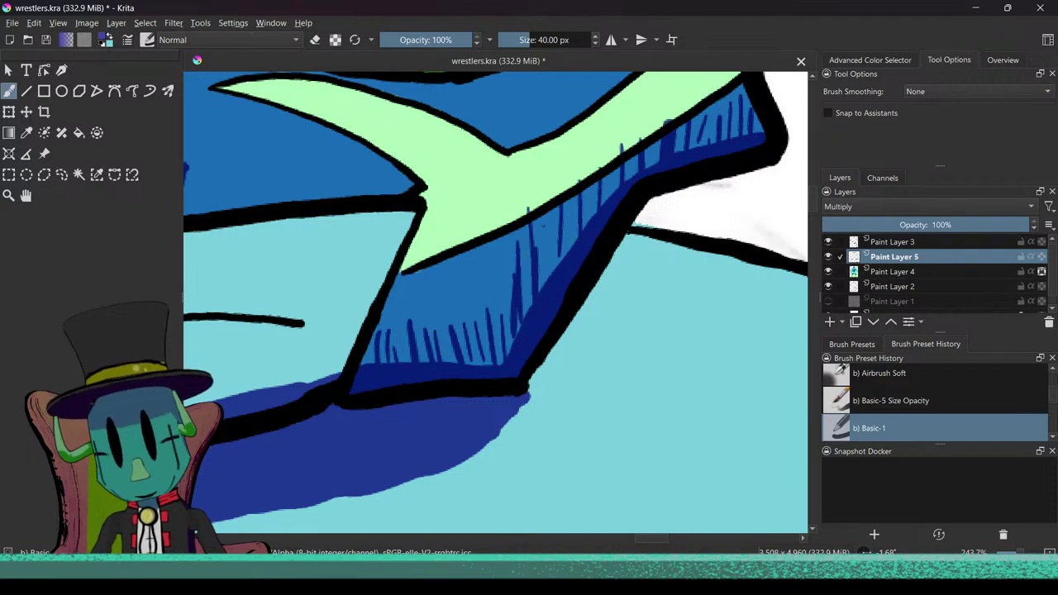
Step: Examine the mask, arms, gloves and trousers across the whole figure for areas that still need hatching
{"action": "scroll", "coordinate": [454, 442], "scroll_direction": "down", "scroll_amount": 8}
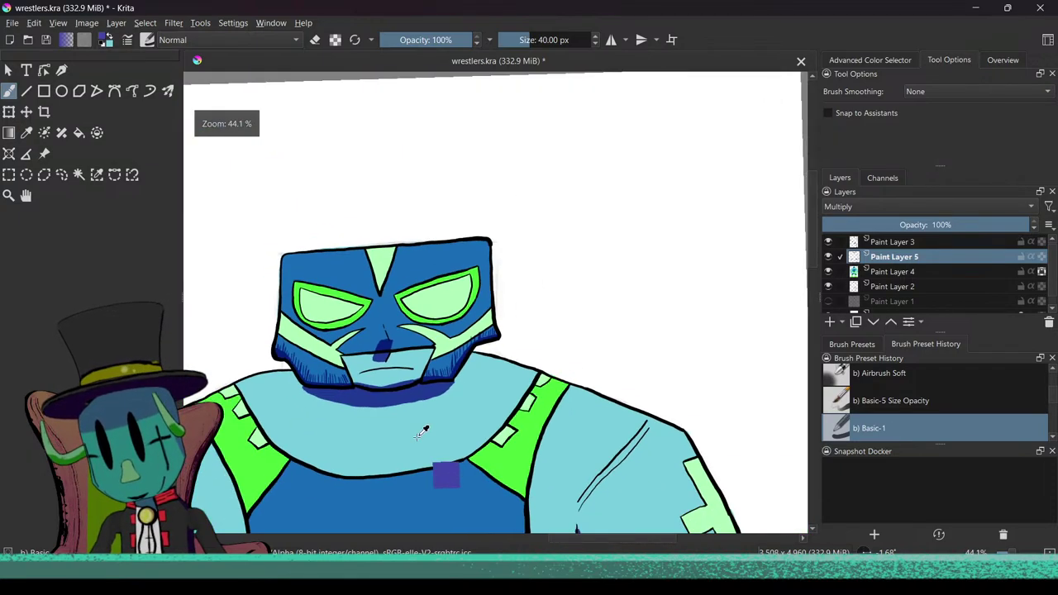
{"action": "scroll", "coordinate": [454, 441], "scroll_direction": "down", "scroll_amount": 5}
{"action": "scroll", "coordinate": [453, 442], "scroll_direction": "up", "scroll_amount": 4}
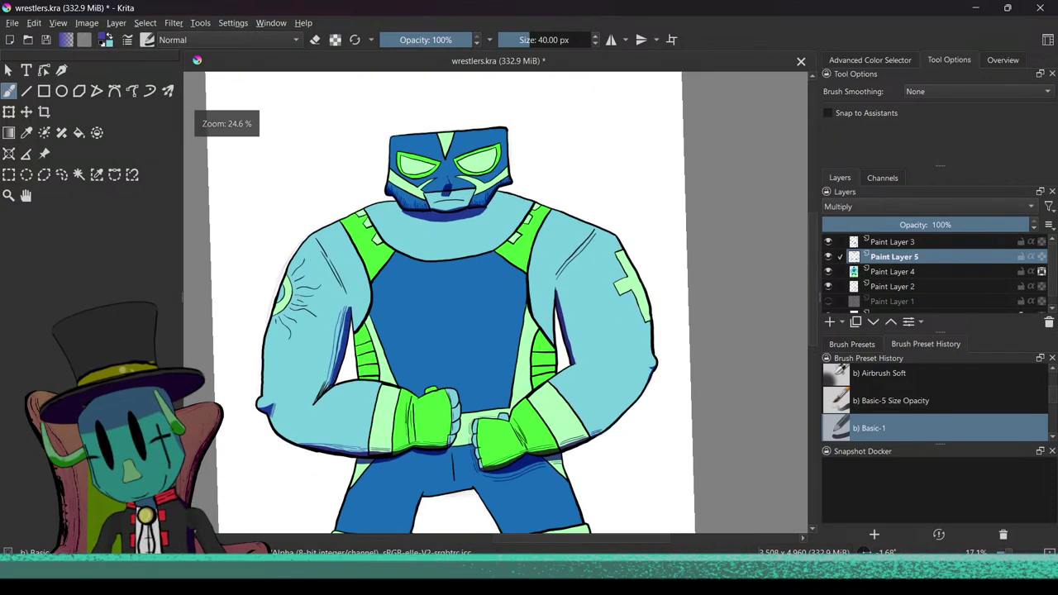
{"action": "scroll", "coordinate": [438, 339], "scroll_direction": "down", "scroll_amount": 2}
{"action": "scroll", "coordinate": [408, 347], "scroll_direction": "up", "scroll_amount": 3}
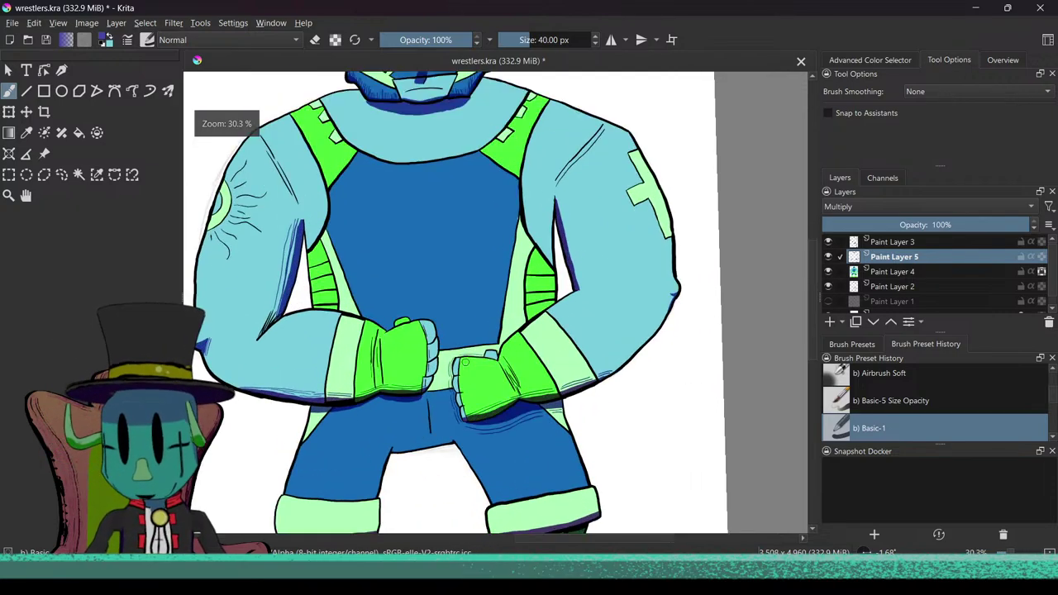
{"action": "scroll", "coordinate": [463, 379], "scroll_direction": "up", "scroll_amount": 4}
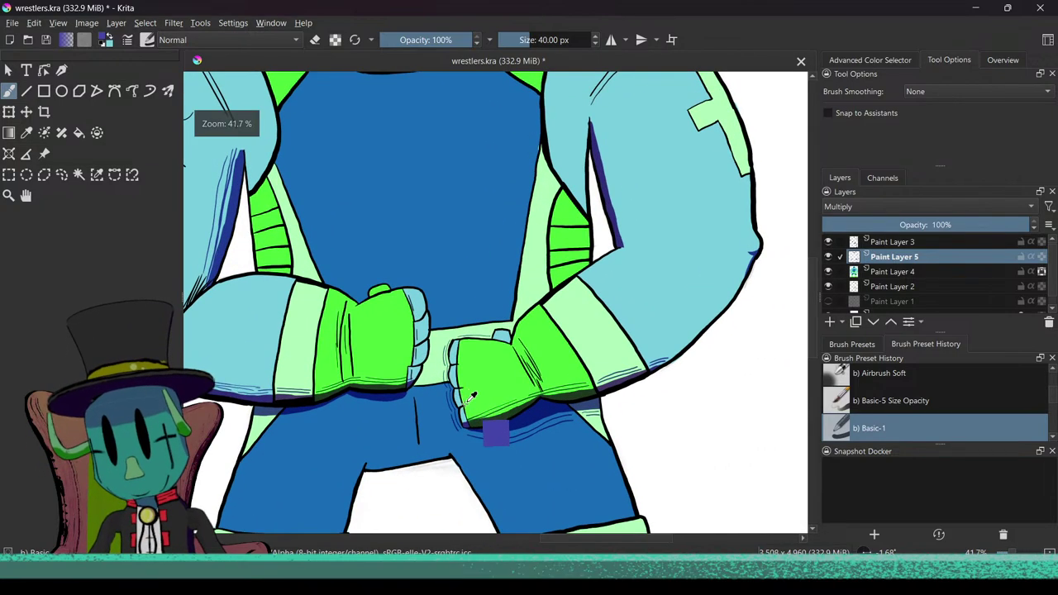
{"action": "scroll", "coordinate": [463, 380], "scroll_direction": "down", "scroll_amount": 4}
{"action": "scroll", "coordinate": [460, 417], "scroll_direction": "up", "scroll_amount": 1}
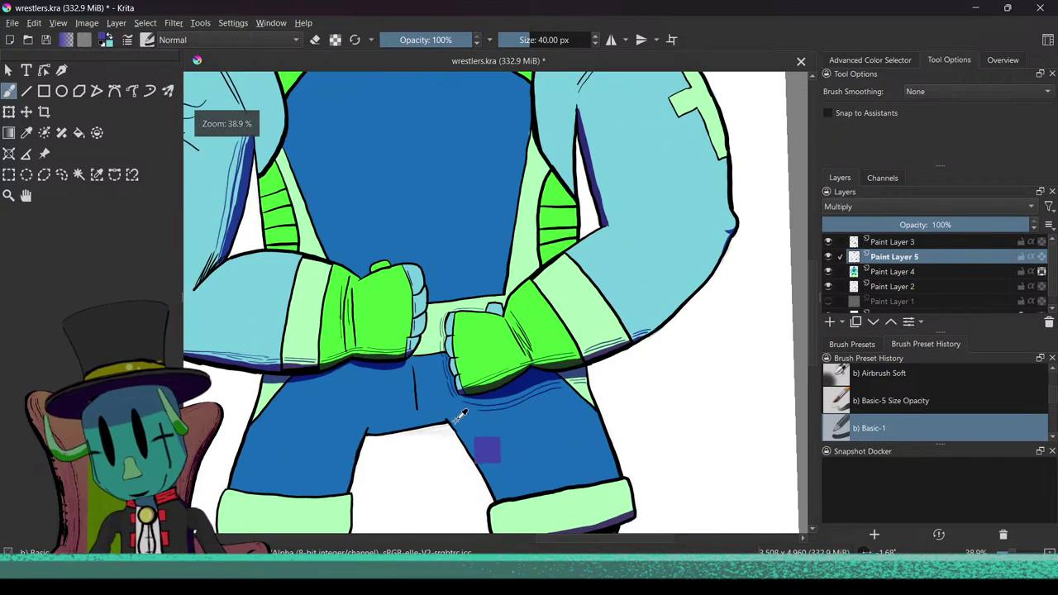
{"action": "scroll", "coordinate": [460, 415], "scroll_direction": "down", "scroll_amount": 1}
{"action": "scroll", "coordinate": [471, 477], "scroll_direction": "up", "scroll_amount": 7}
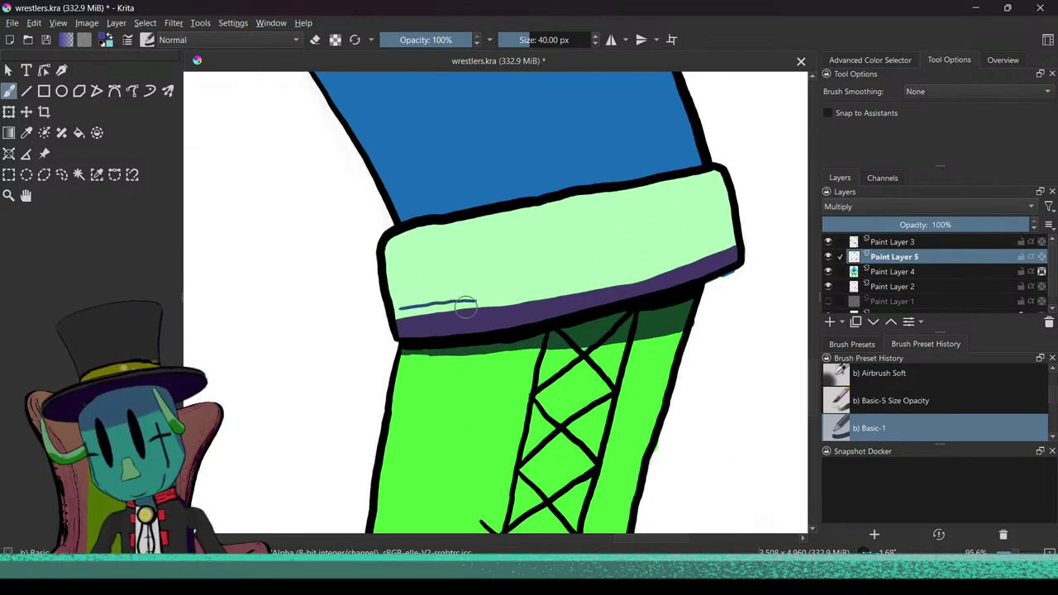
{"action": "left_click_drag", "start_coordinate": [411, 373], "coordinate": [514, 373]}
{"action": "key", "text": "ctrl+z"}
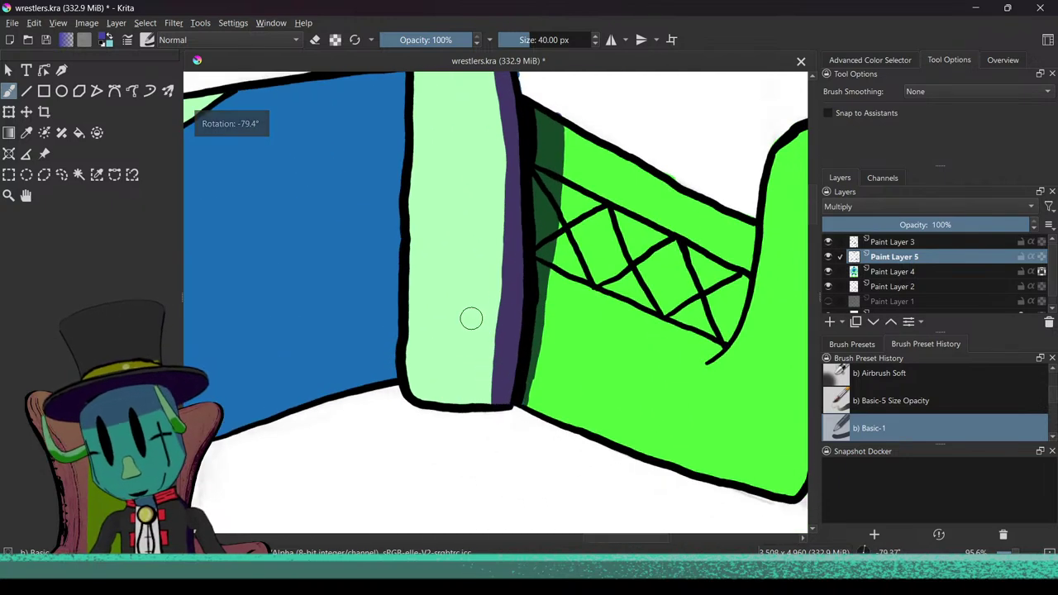
{"action": "left_click_drag", "start_coordinate": [470, 317], "coordinate": [479, 417]}
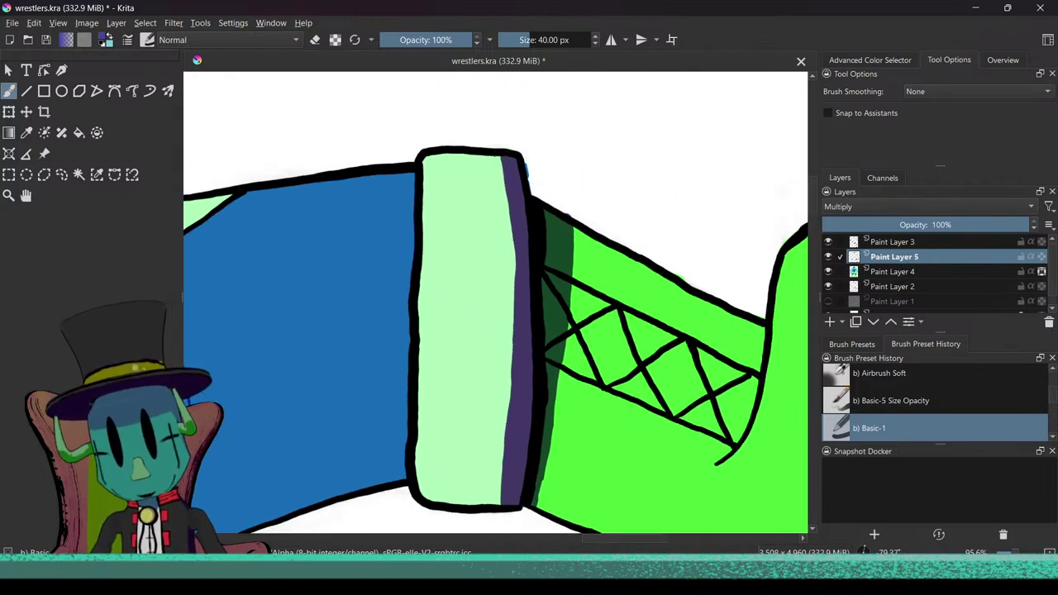
{"action": "key", "text": "ctrl+z"}
{"action": "key", "text": "ctrl+z"}
Step: Paint two long thin hatch lines beside the purple shadow on the light green boot cuff on the cross-tattoo side
{"action": "left_click_drag", "start_coordinate": [509, 297], "coordinate": [503, 386]}
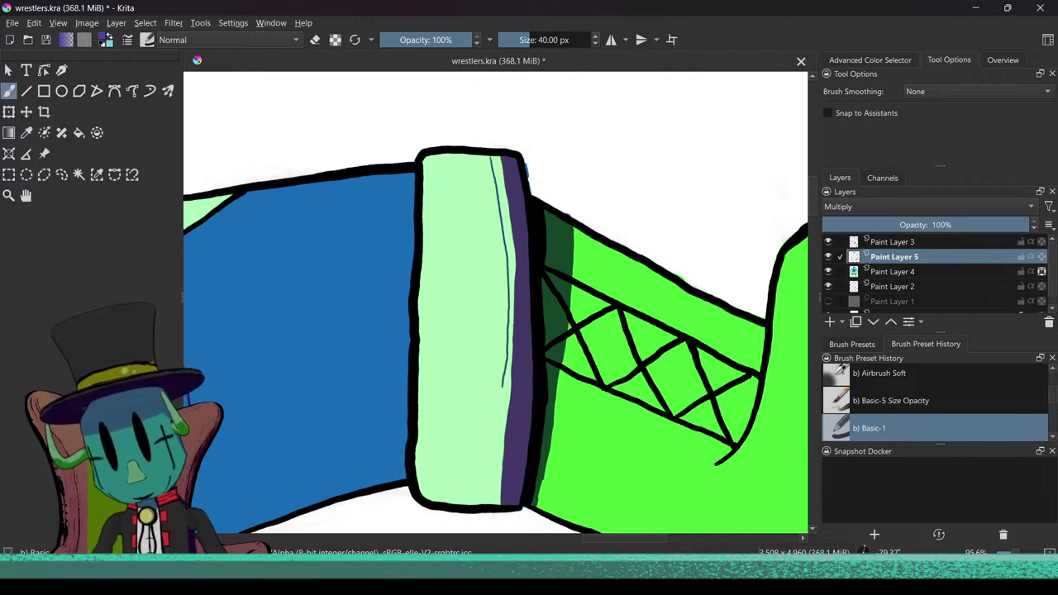
{"action": "left_click_drag", "start_coordinate": [484, 168], "coordinate": [498, 217]}
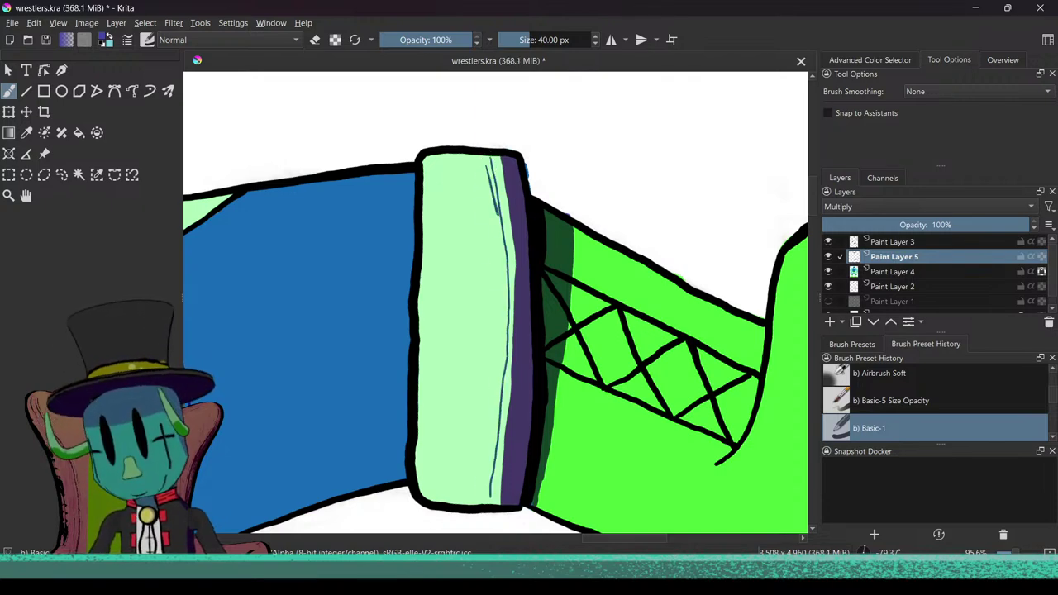
{"action": "key", "text": "ctrl+z"}
{"action": "left_click_drag", "start_coordinate": [480, 162], "coordinate": [496, 239]}
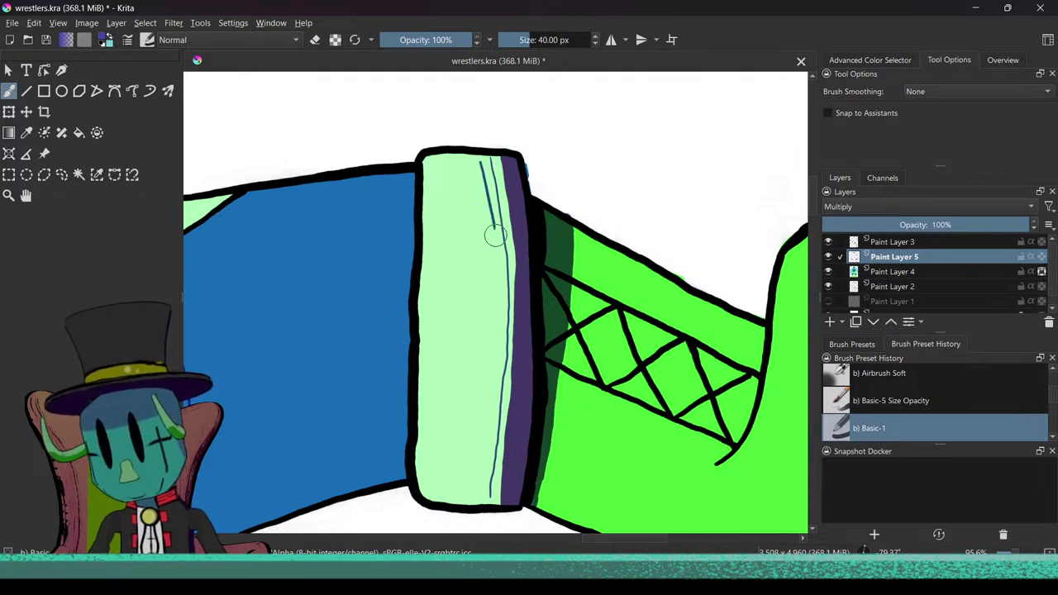
{"action": "key", "text": "ctrl+z"}
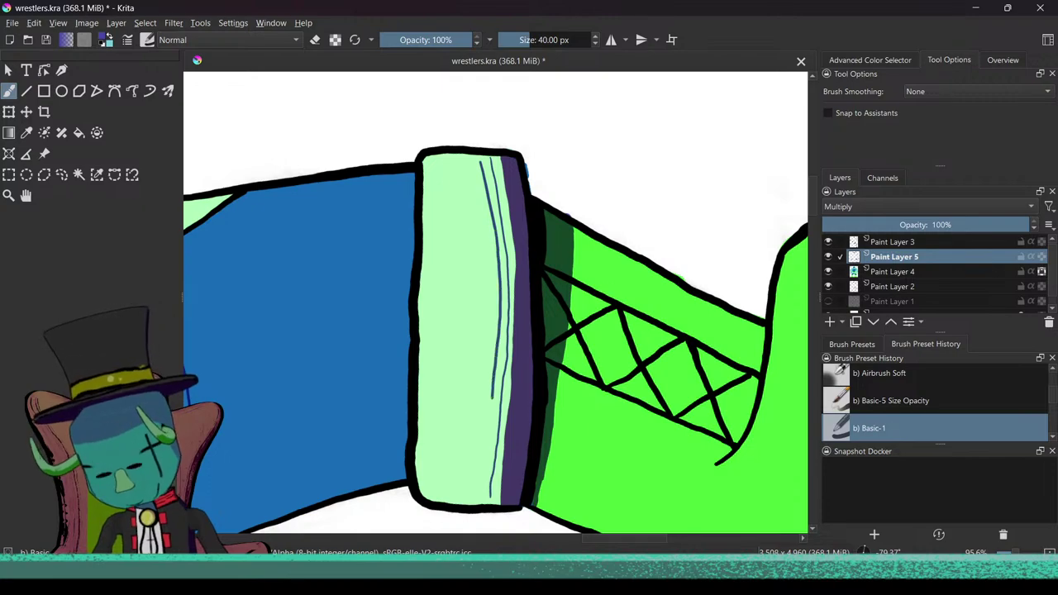
Step: Paint two thin, broken hatch lines along the dark shadow beneath the cuff on the green boot on the cross-tattoo side
{"action": "left_click_drag", "start_coordinate": [424, 443], "coordinate": [290, 328]}
{"action": "left_click_drag", "start_coordinate": [299, 368], "coordinate": [430, 356]}
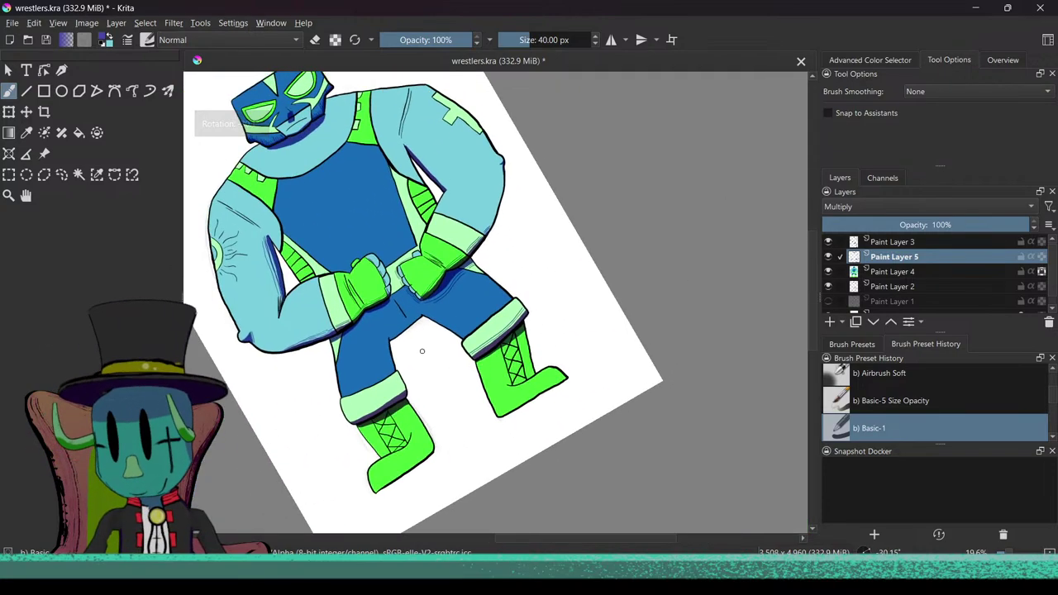
{"action": "left_click_drag", "start_coordinate": [422, 428], "coordinate": [424, 466]}
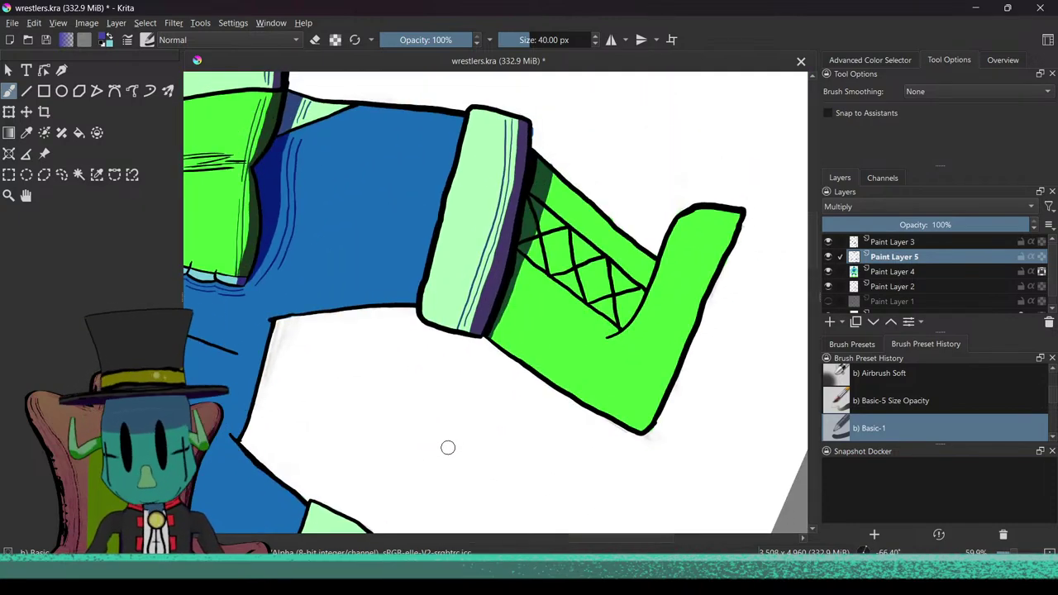
{"action": "scroll", "coordinate": [433, 418], "scroll_direction": "up", "scroll_amount": 2}
{"action": "mouse_move", "coordinate": [433, 417]}
{"action": "left_mouse_down"}
{"action": "mouse_move", "coordinate": [475, 421]}
{"action": "mouse_move", "coordinate": [408, 463]}
{"action": "mouse_move", "coordinate": [435, 371]}
{"action": "left_mouse_up"}
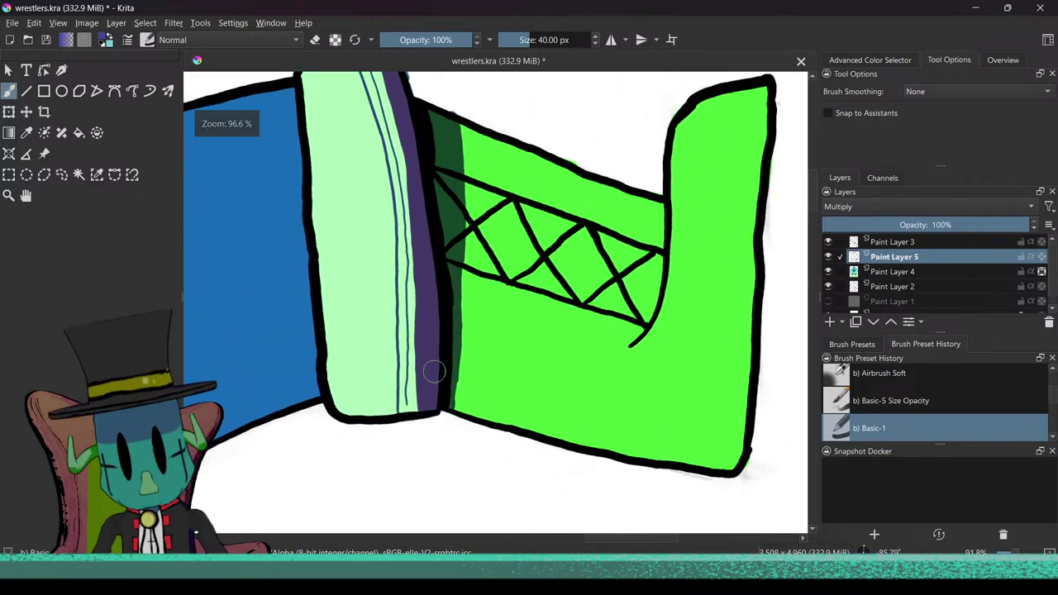
{"action": "left_click_drag", "start_coordinate": [428, 324], "coordinate": [441, 402]}
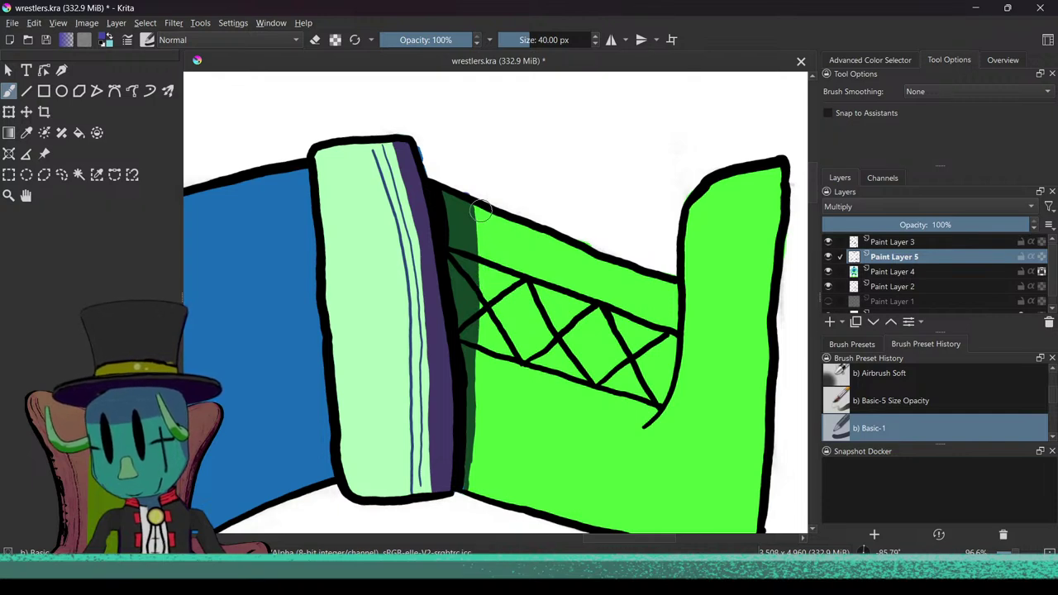
{"action": "left_click_drag", "start_coordinate": [487, 308], "coordinate": [486, 375]}
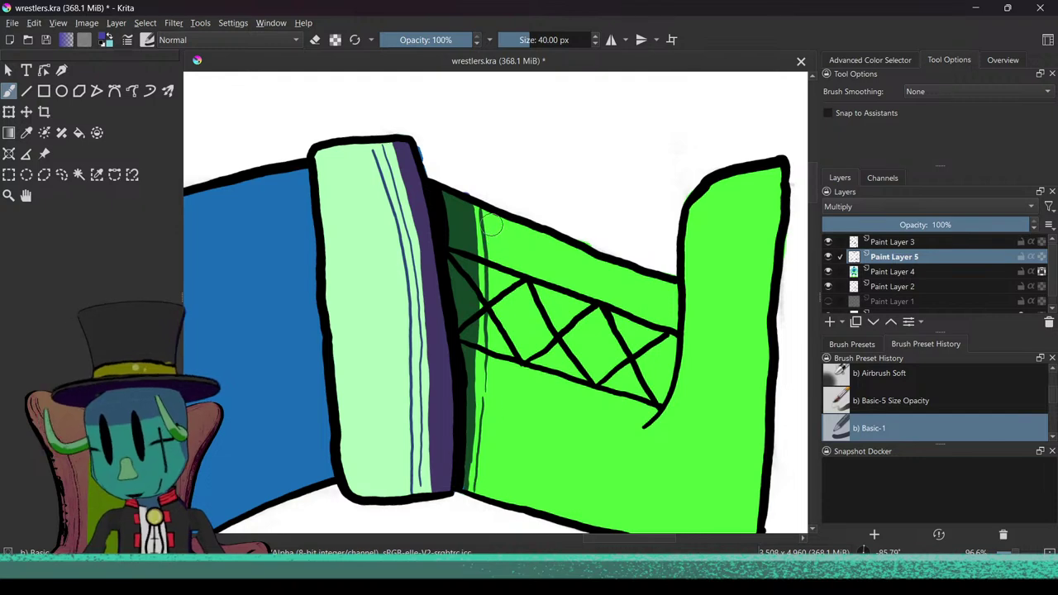
{"action": "left_click_drag", "start_coordinate": [494, 332], "coordinate": [492, 269]}
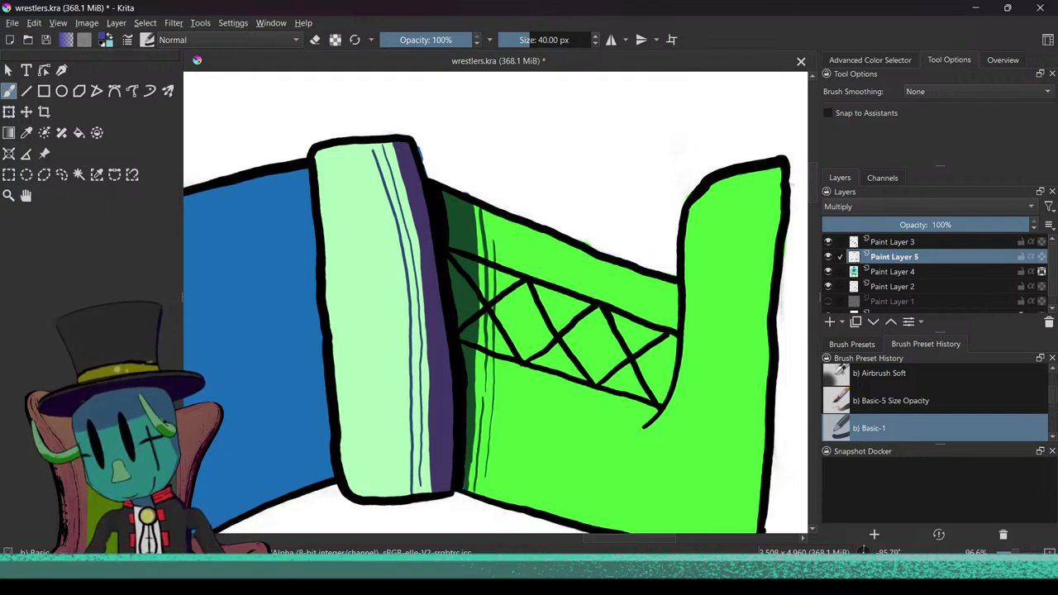
Step: Paint two thin, broken hatch lines along the dark cuff shadow on the green boot on the sun-tattoo side
{"action": "left_click_drag", "start_coordinate": [430, 352], "coordinate": [324, 376]}
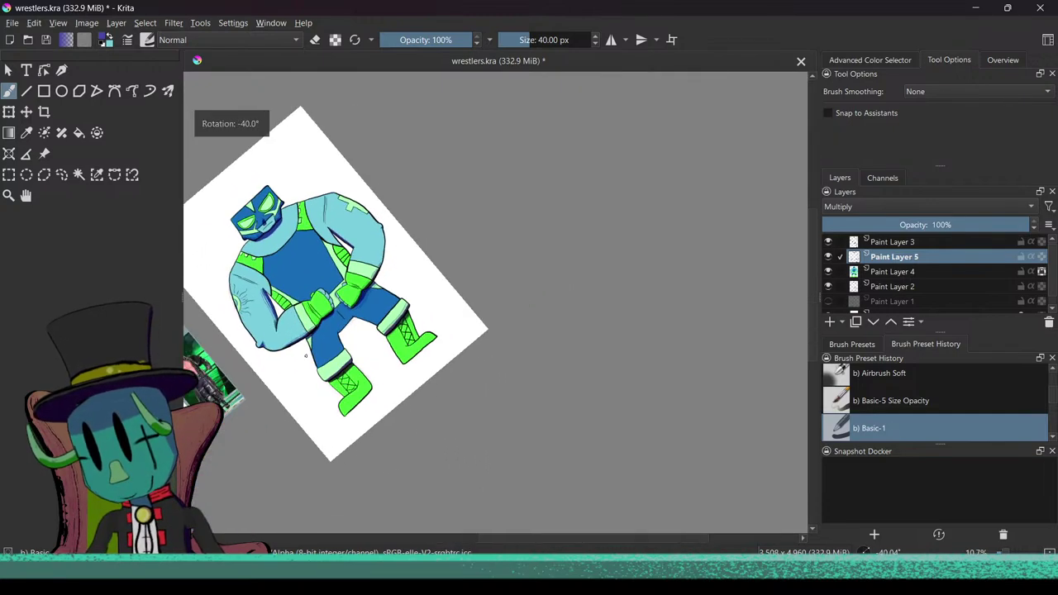
{"action": "left_click_drag", "start_coordinate": [380, 355], "coordinate": [463, 381]}
{"action": "left_click_drag", "start_coordinate": [451, 421], "coordinate": [447, 357]}
{"action": "mouse_move", "coordinate": [447, 394]}
{"action": "left_mouse_down"}
{"action": "mouse_move", "coordinate": [338, 266]}
{"action": "mouse_move", "coordinate": [350, 203]}
{"action": "left_mouse_up"}
{"action": "mouse_move", "coordinate": [376, 246]}
{"action": "left_mouse_down"}
{"action": "mouse_move", "coordinate": [399, 224]}
{"action": "mouse_move", "coordinate": [423, 246]}
{"action": "mouse_move", "coordinate": [452, 451]}
{"action": "left_mouse_up"}
{"action": "left_click_drag", "start_coordinate": [437, 402], "coordinate": [401, 367]}
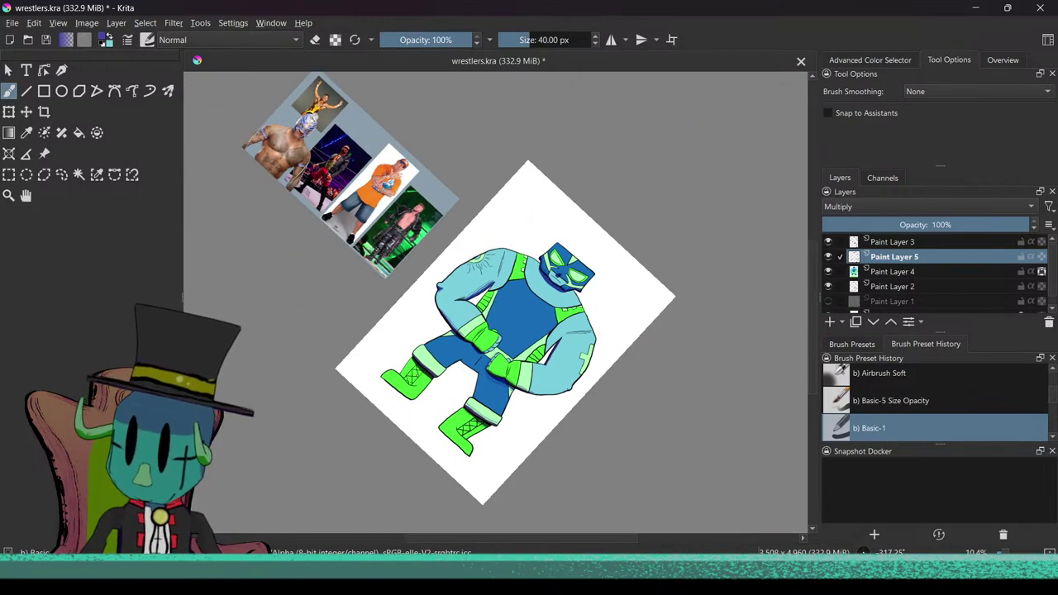
{"action": "scroll", "coordinate": [442, 403], "scroll_direction": "up", "scroll_amount": 5}
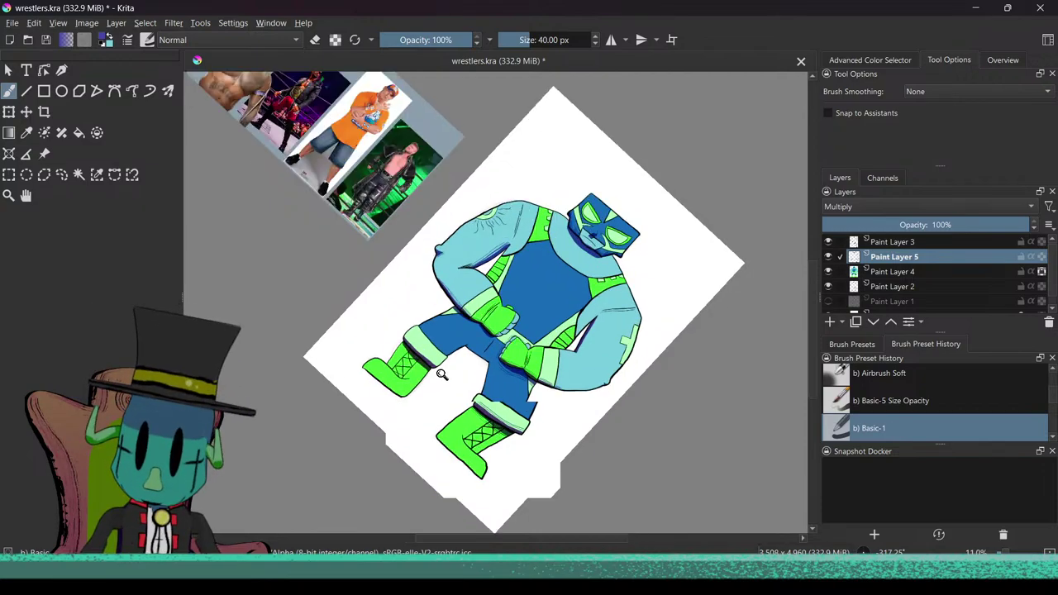
{"action": "left_click_drag", "start_coordinate": [428, 363], "coordinate": [417, 273]}
{"action": "scroll", "coordinate": [447, 273], "scroll_direction": "up", "scroll_amount": 6}
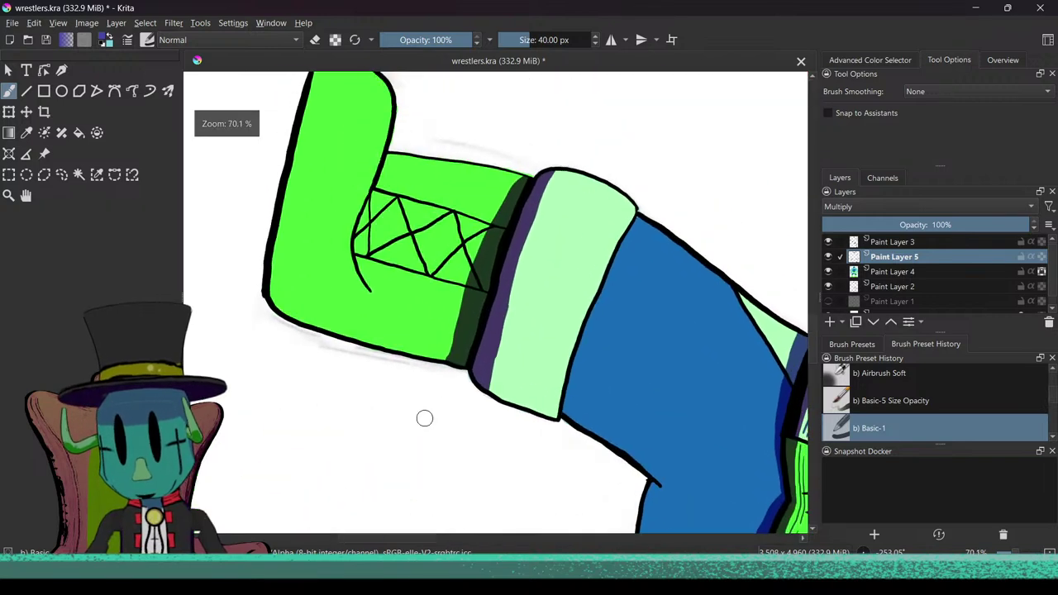
{"action": "mouse_move", "coordinate": [548, 195]}
{"action": "left_mouse_down"}
{"action": "mouse_move", "coordinate": [514, 248]}
{"action": "mouse_move", "coordinate": [546, 199]}
{"action": "left_mouse_up"}
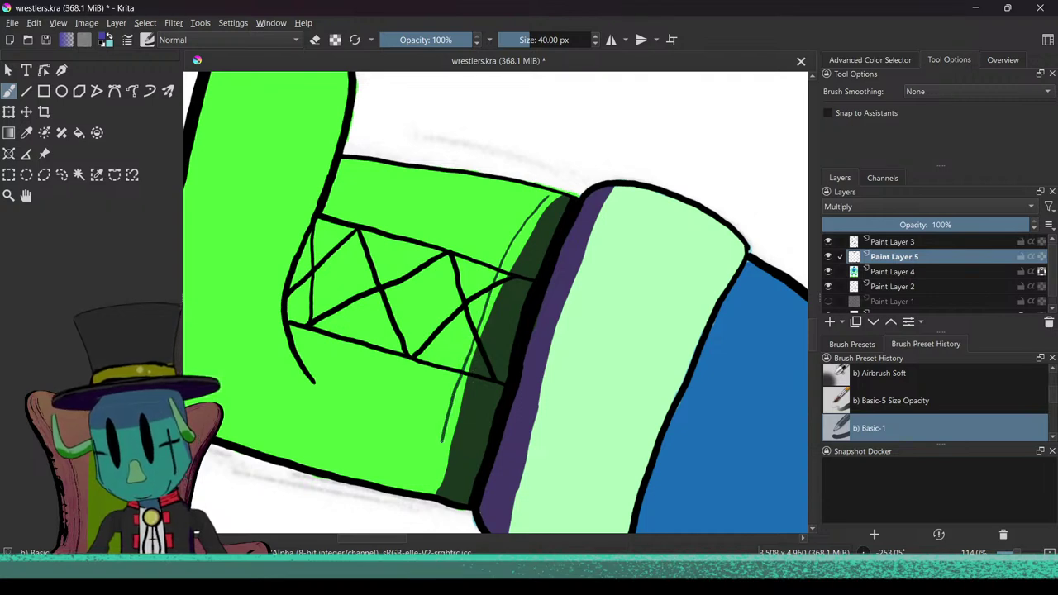
{"action": "mouse_move", "coordinate": [531, 199]}
{"action": "left_mouse_down"}
{"action": "mouse_move", "coordinate": [490, 258]}
{"action": "mouse_move", "coordinate": [456, 351]}
{"action": "left_mouse_up"}
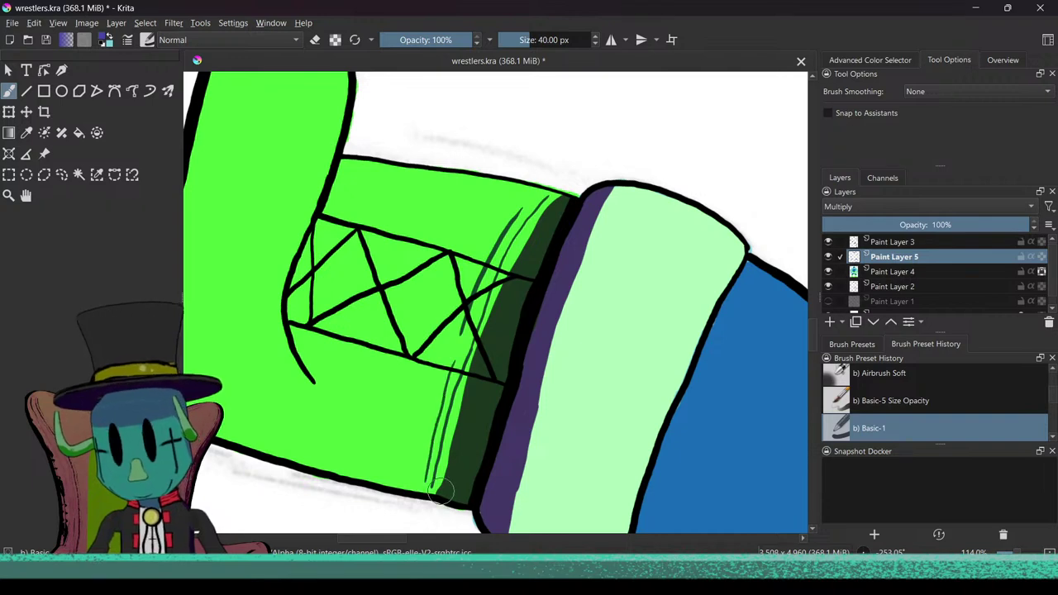
Step: Check the hatching on the dark curved shape in the YouTube caricature time-lapse and switch back to Krita
{"action": "key", "text": "alt+Tab"}
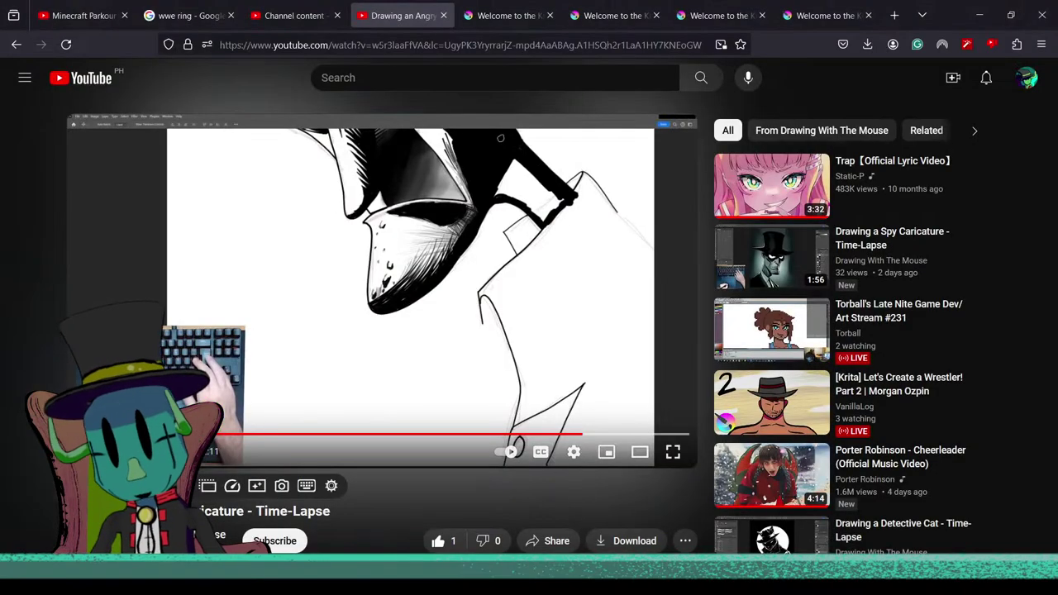
{"action": "mouse_move", "coordinate": [235, 577]}
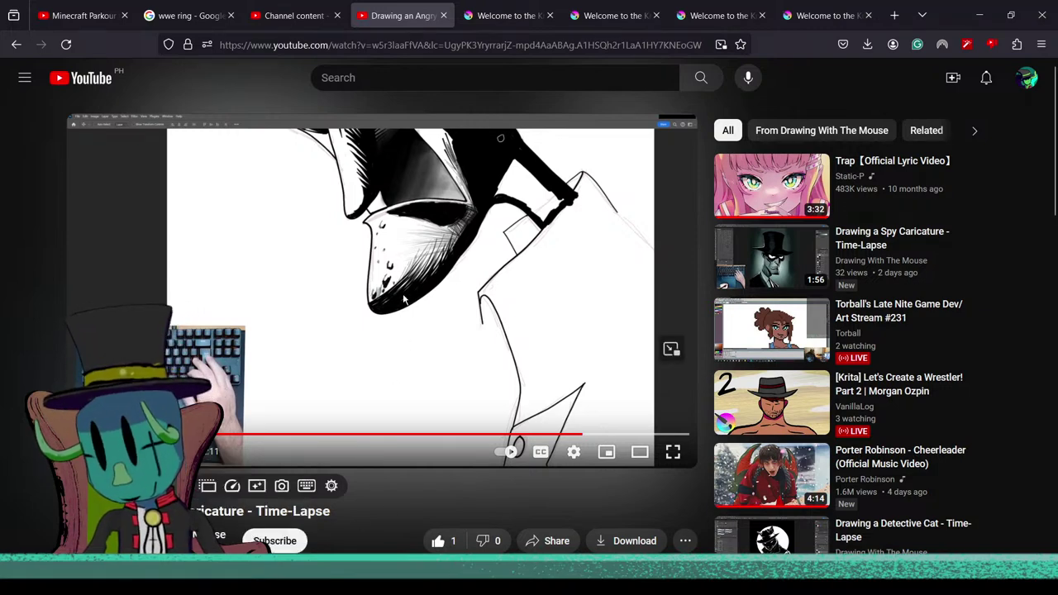
{"action": "key", "text": "alt+Tab"}
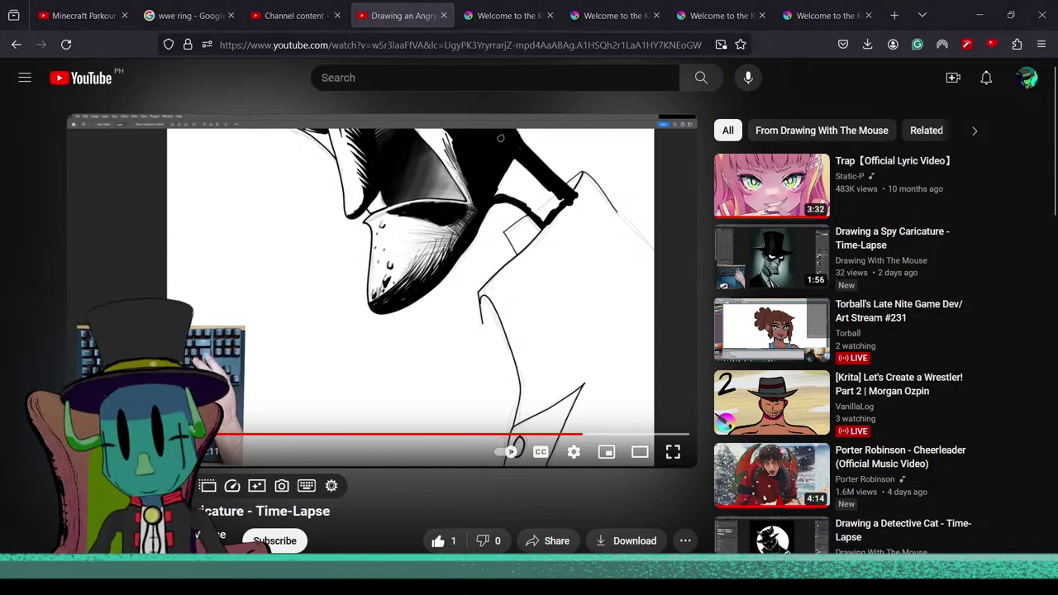
{"action": "left_click", "coordinate": [307, 577]}
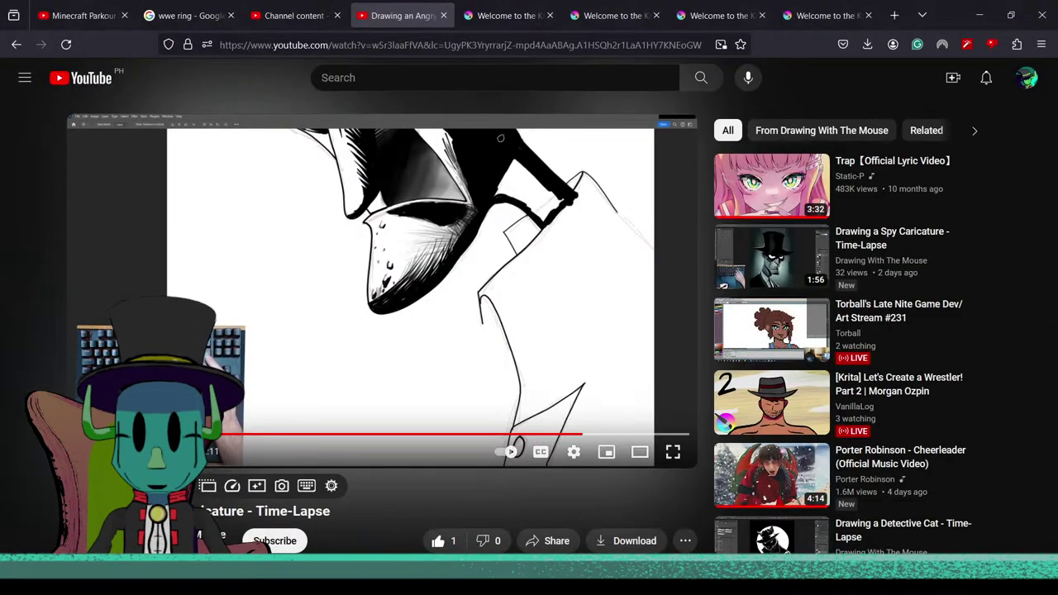
{"action": "left_click", "coordinate": [324, 577]}
Step: Paint a dark Multiply shadow band on the blue trousers along the crotch edge between the legs
{"action": "left_click_drag", "start_coordinate": [375, 369], "coordinate": [475, 403]}
{"action": "scroll", "coordinate": [475, 404], "scroll_direction": "up", "scroll_amount": 5}
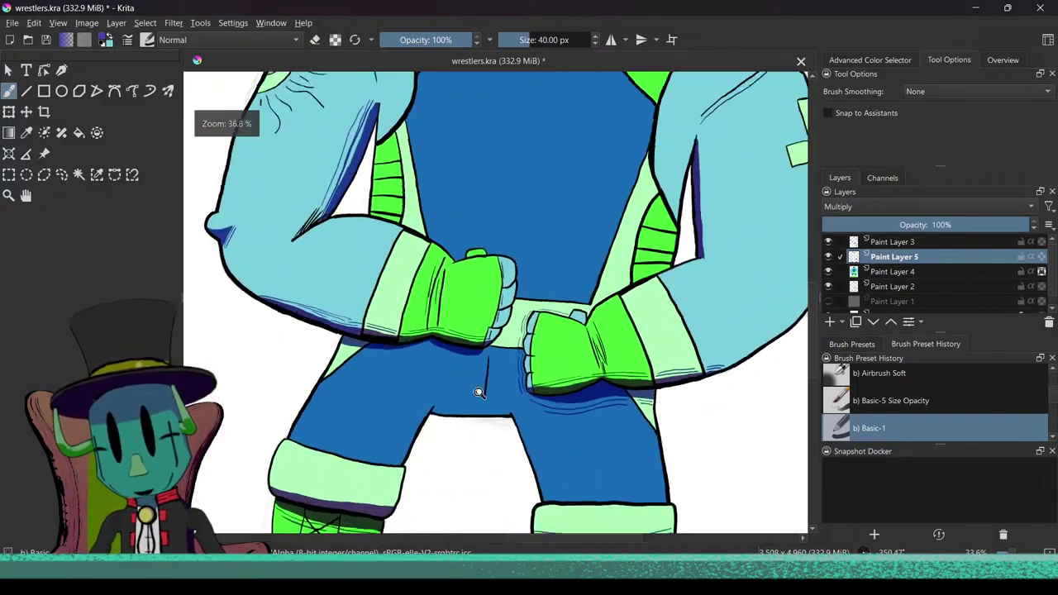
{"action": "scroll", "coordinate": [417, 446], "scroll_direction": "up", "scroll_amount": 4}
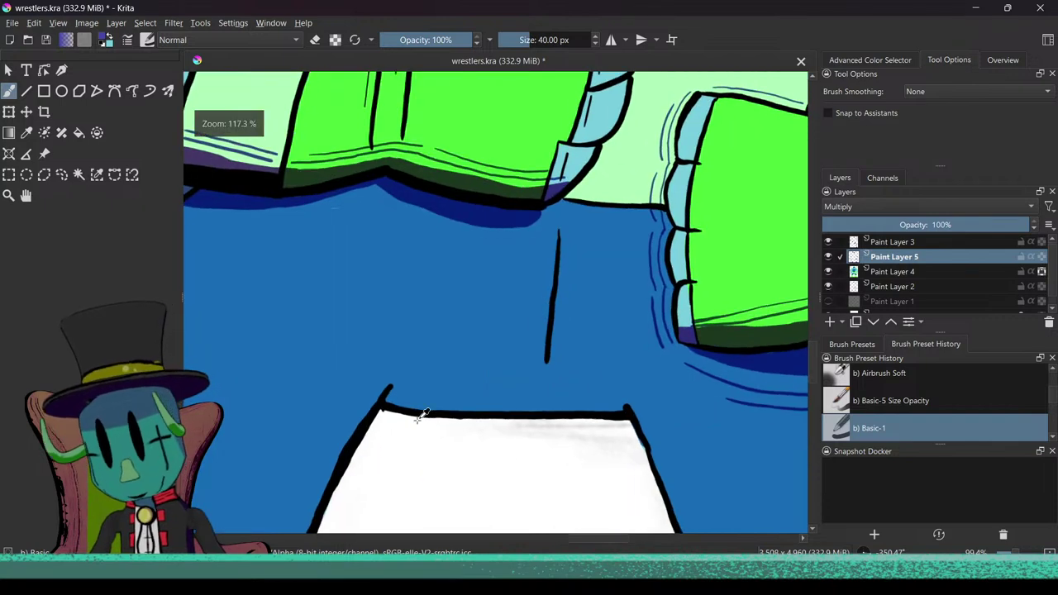
{"action": "mouse_move", "coordinate": [388, 388]}
{"action": "left_mouse_down"}
{"action": "mouse_move", "coordinate": [493, 405]}
{"action": "mouse_move", "coordinate": [462, 407]}
{"action": "left_mouse_up"}
{"action": "left_click_drag", "start_coordinate": [385, 400], "coordinate": [384, 394]}
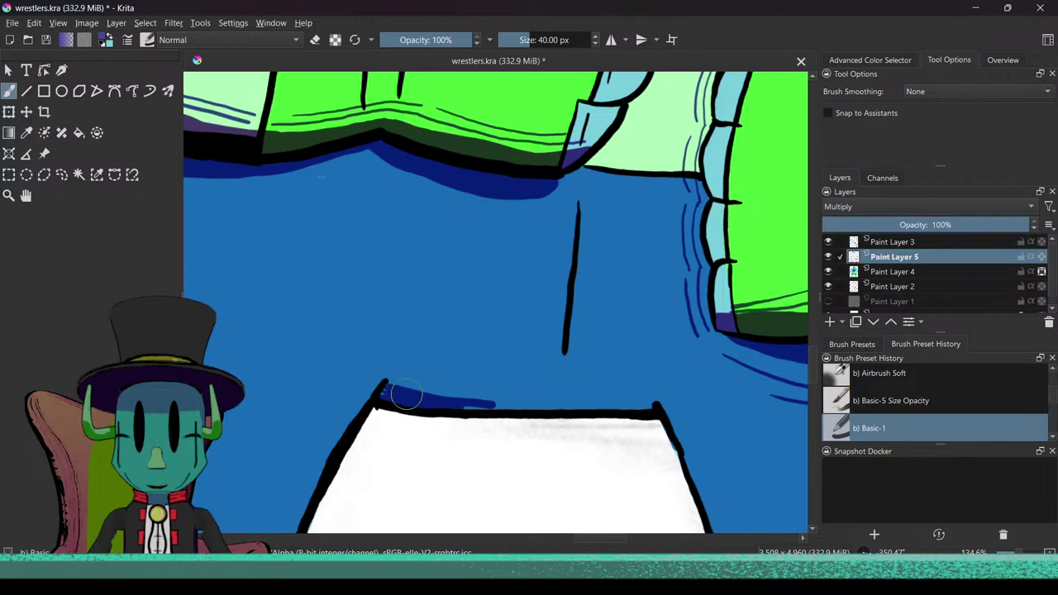
{"action": "left_click_drag", "start_coordinate": [483, 407], "coordinate": [535, 398]}
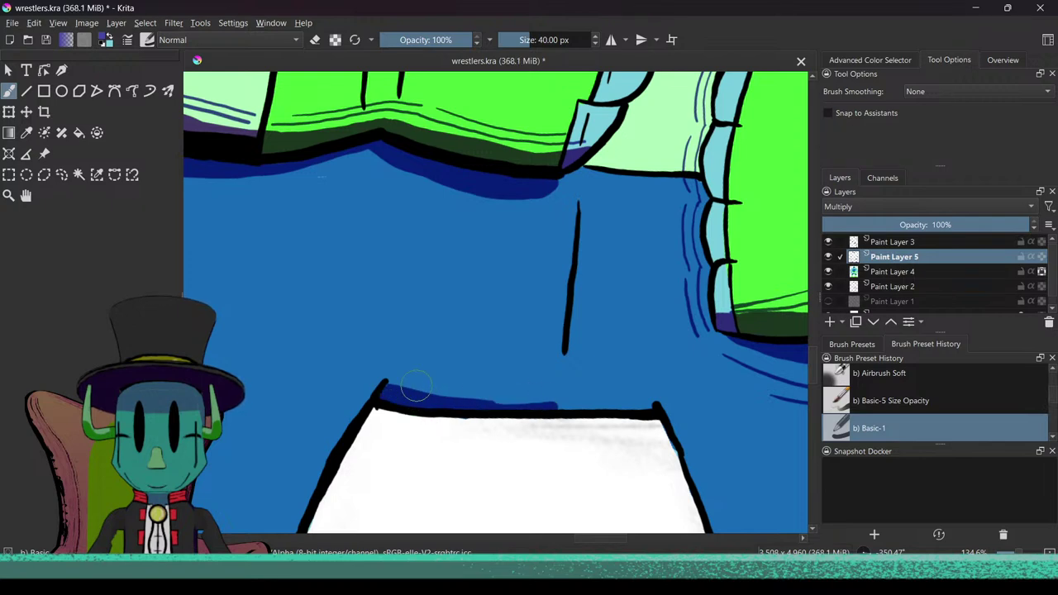
{"action": "left_click_drag", "start_coordinate": [388, 384], "coordinate": [625, 397]}
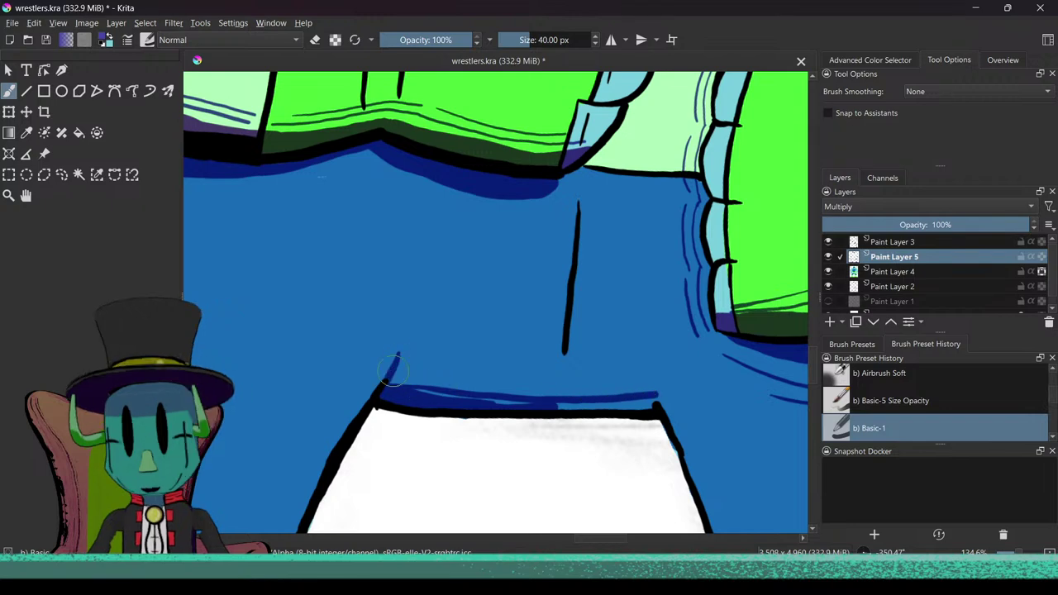
{"action": "mouse_move", "coordinate": [398, 357]}
{"action": "left_mouse_down"}
{"action": "mouse_move", "coordinate": [650, 376]}
{"action": "mouse_move", "coordinate": [500, 382]}
{"action": "mouse_move", "coordinate": [411, 370]}
{"action": "mouse_move", "coordinate": [438, 382]}
{"action": "mouse_move", "coordinate": [408, 371]}
{"action": "mouse_move", "coordinate": [443, 381]}
{"action": "mouse_move", "coordinate": [448, 396]}
{"action": "mouse_move", "coordinate": [537, 406]}
{"action": "mouse_move", "coordinate": [644, 404]}
{"action": "mouse_move", "coordinate": [638, 378]}
{"action": "mouse_move", "coordinate": [551, 385]}
{"action": "mouse_move", "coordinate": [454, 373]}
{"action": "mouse_move", "coordinate": [610, 398]}
{"action": "mouse_move", "coordinate": [540, 482]}
{"action": "mouse_move", "coordinate": [510, 489]}
{"action": "left_mouse_up"}
Step: Paint a row of short, thin hatch strokes rising from the upper edge of the dark crotch shadow on the blue trousers
{"action": "scroll", "coordinate": [500, 451], "scroll_direction": "up", "scroll_amount": 10}
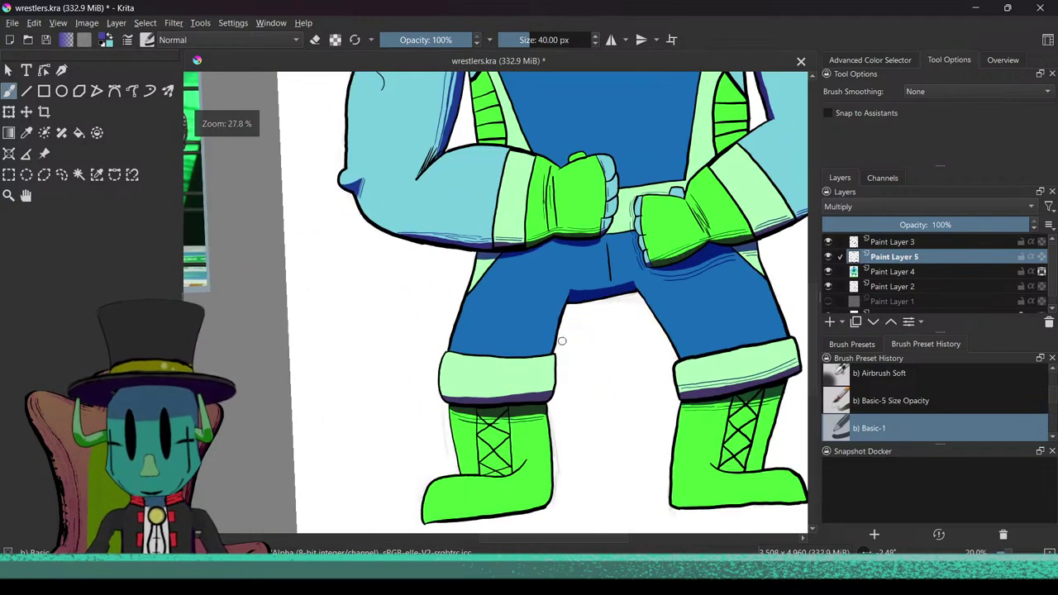
{"action": "scroll", "coordinate": [535, 344], "scroll_direction": "up", "scroll_amount": 3}
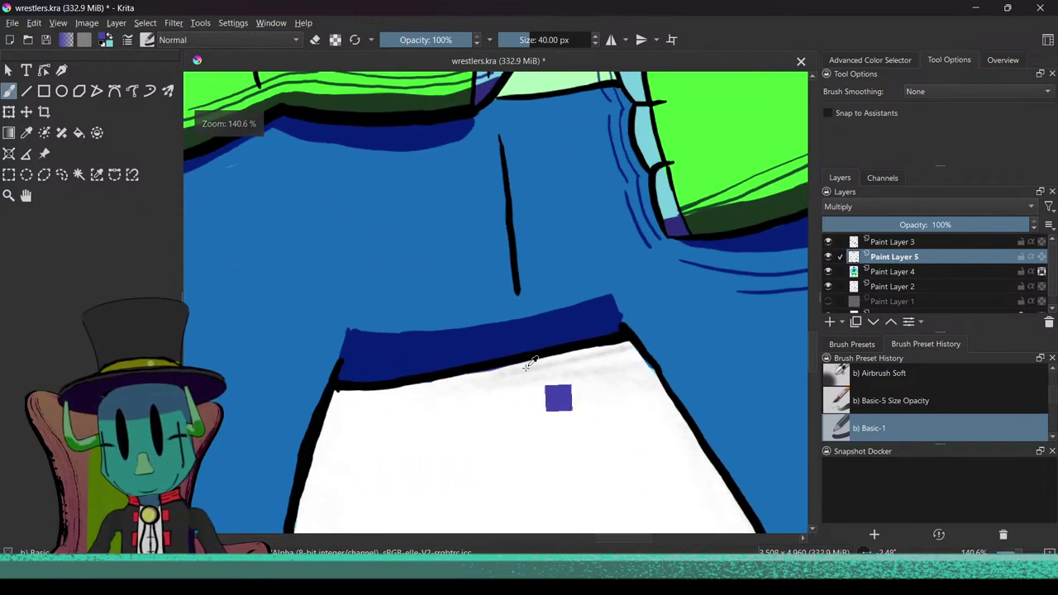
{"action": "left_click_drag", "start_coordinate": [367, 324], "coordinate": [356, 349]}
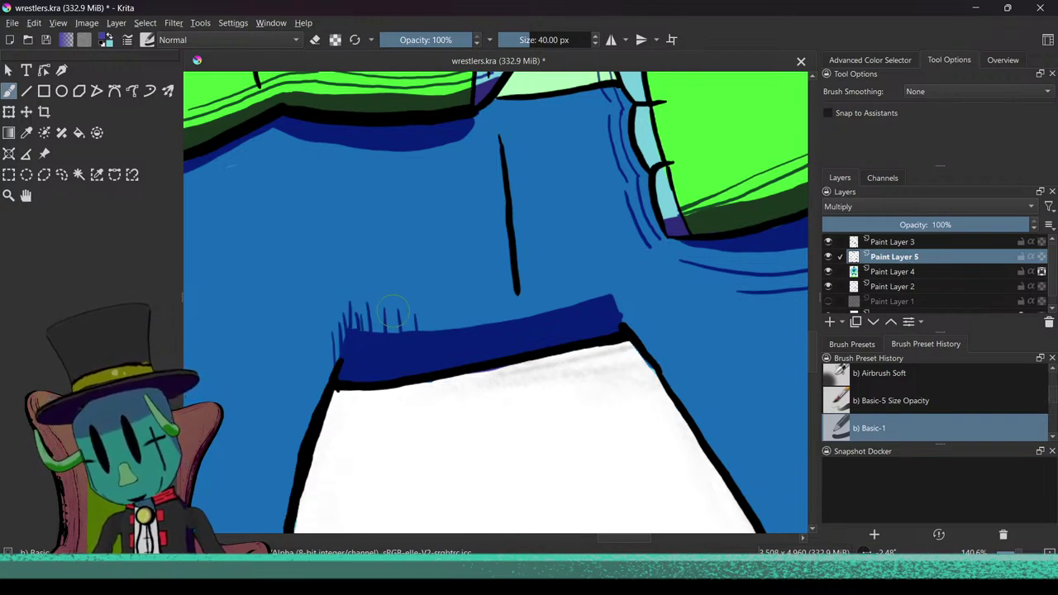
{"action": "left_click_drag", "start_coordinate": [371, 276], "coordinate": [375, 332]}
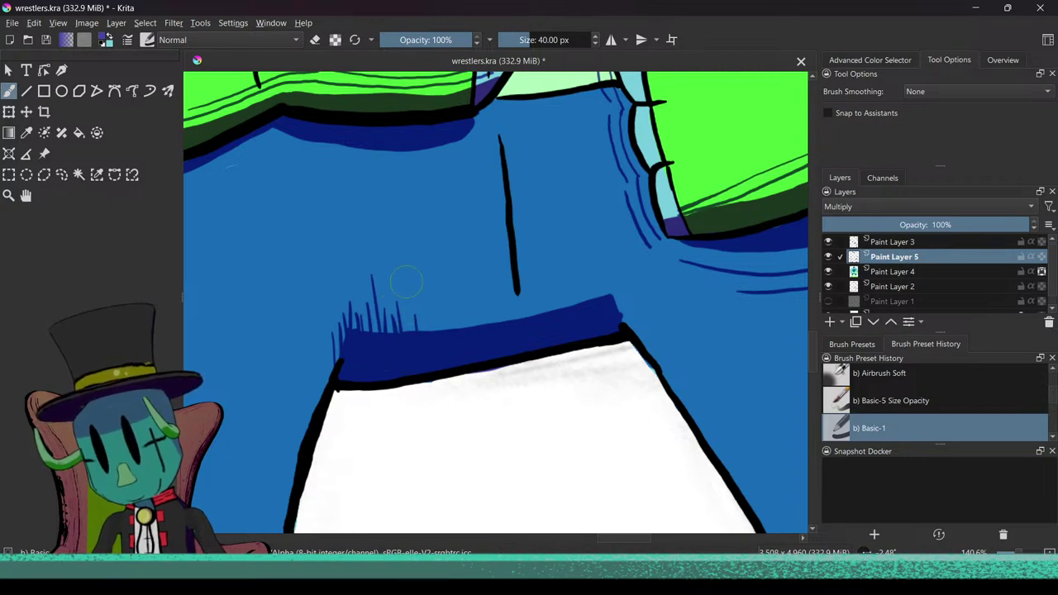
{"action": "mouse_move", "coordinate": [429, 296]}
{"action": "left_mouse_down"}
{"action": "mouse_move", "coordinate": [431, 331]}
{"action": "mouse_move", "coordinate": [457, 329]}
{"action": "left_mouse_up"}
{"action": "left_click_drag", "start_coordinate": [486, 288], "coordinate": [487, 331]}
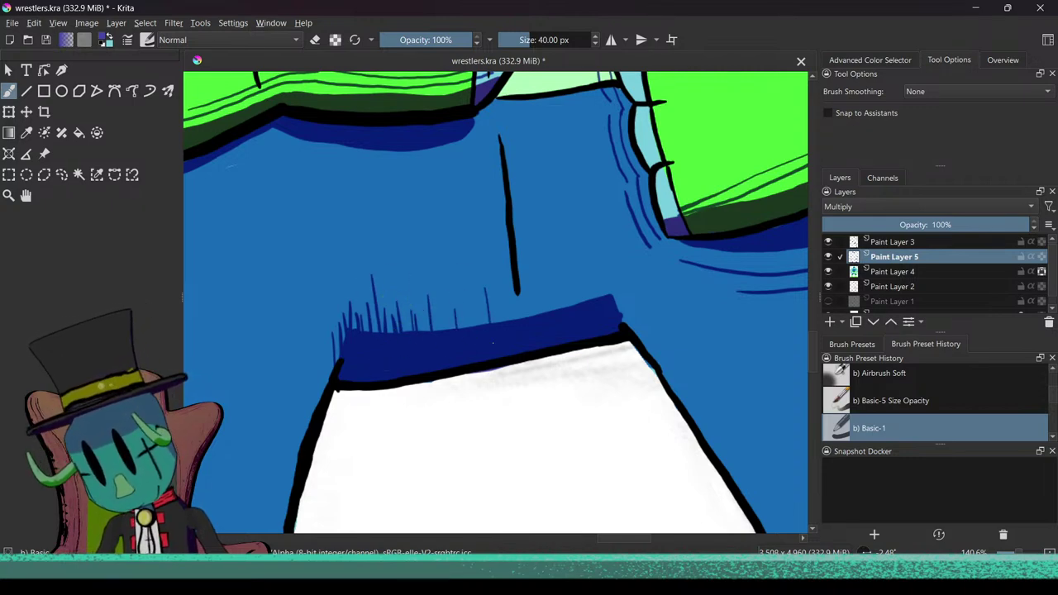
{"action": "mouse_move", "coordinate": [450, 294]}
{"action": "left_mouse_down"}
{"action": "mouse_move", "coordinate": [453, 329]}
{"action": "mouse_move", "coordinate": [425, 331]}
{"action": "left_mouse_up"}
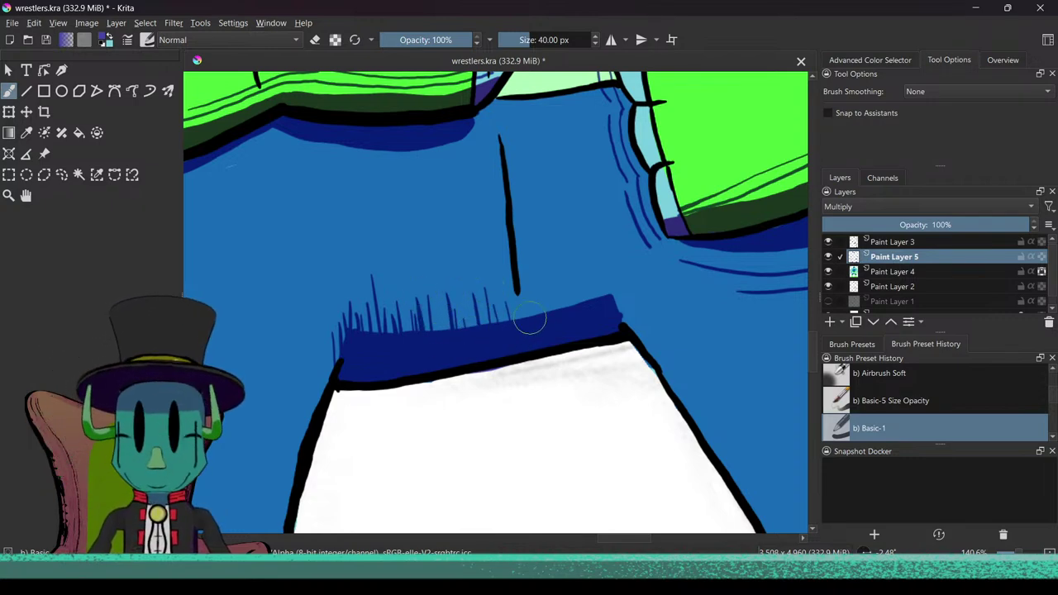
{"action": "left_click_drag", "start_coordinate": [517, 289], "coordinate": [518, 324]}
{"action": "left_click_drag", "start_coordinate": [529, 295], "coordinate": [531, 324]}
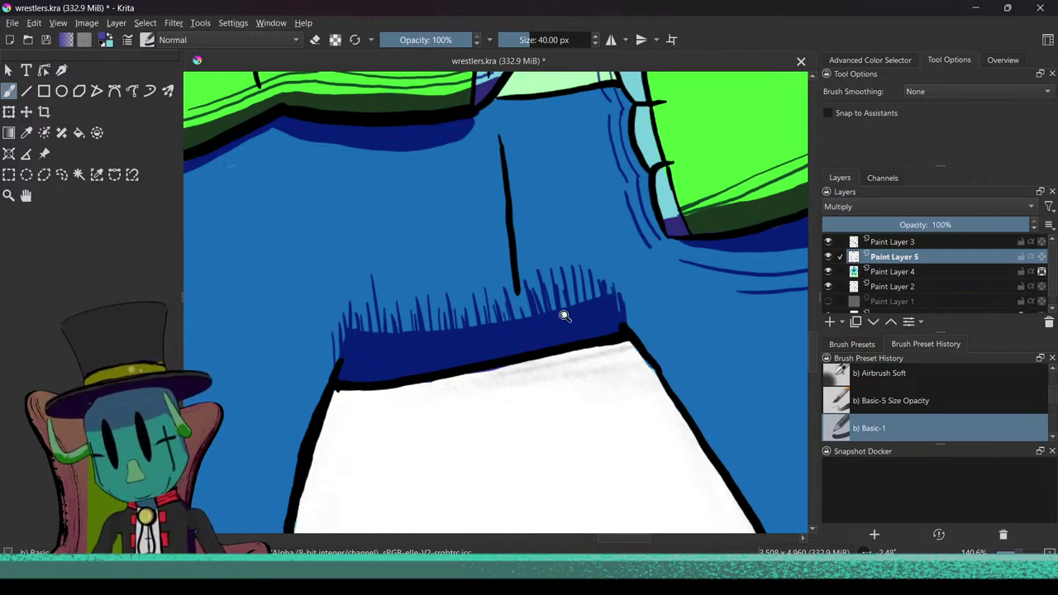
Step: Paint short hatch strokes along the outer thigh edge of the trousers on the cross-tattoo side, continuing over the light green waist strip
{"action": "left_click_drag", "start_coordinate": [565, 316], "coordinate": [551, 354]}
{"action": "left_click_drag", "start_coordinate": [551, 318], "coordinate": [485, 432]}
{"action": "left_click_drag", "start_coordinate": [661, 378], "coordinate": [397, 432]}
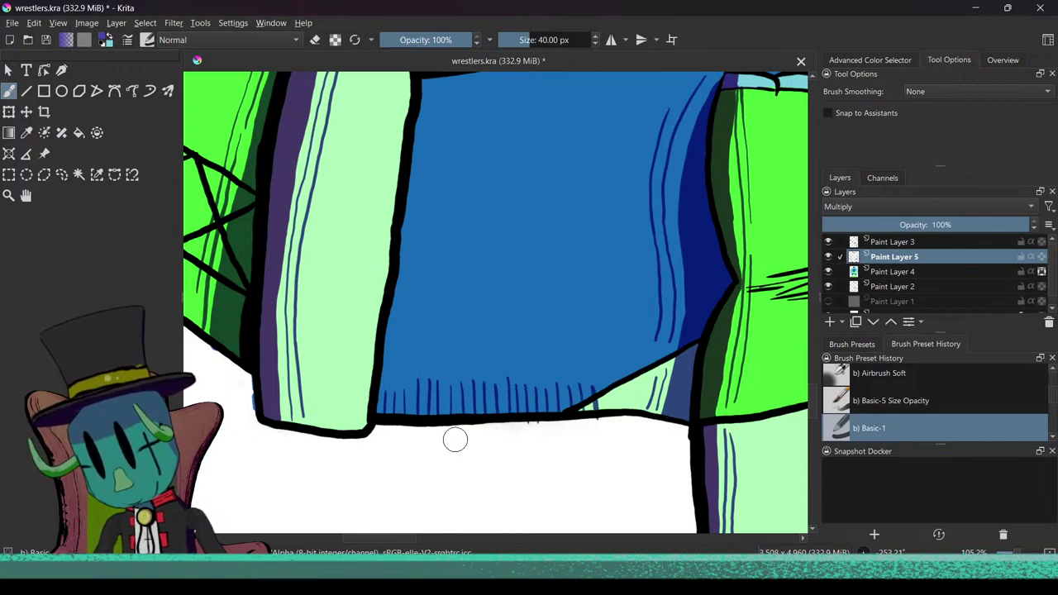
{"action": "left_click_drag", "start_coordinate": [389, 372], "coordinate": [385, 411]}
{"action": "left_click_drag", "start_coordinate": [580, 365], "coordinate": [519, 359]}
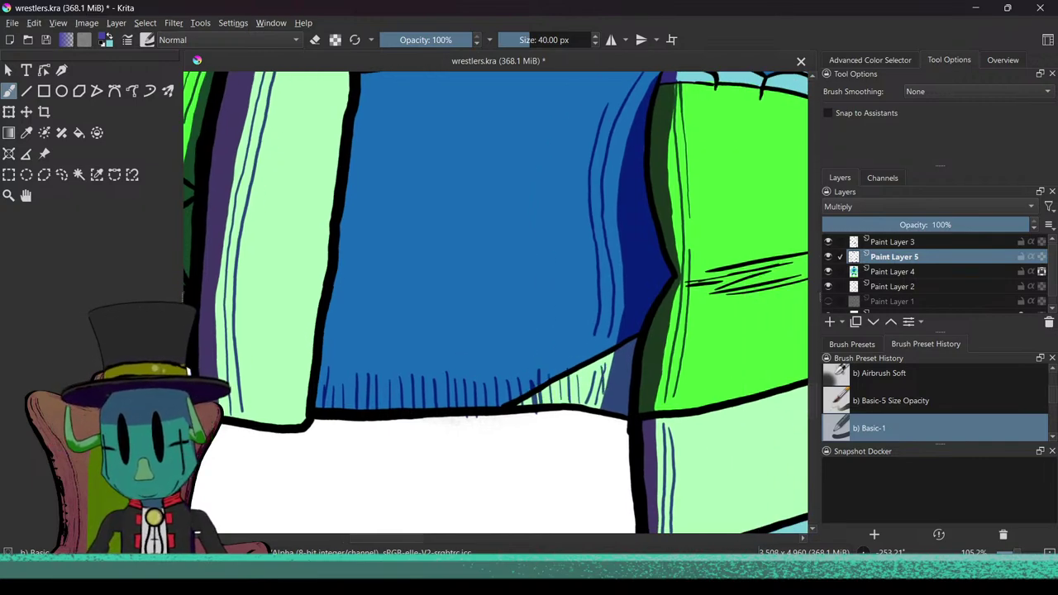
Step: Paint a row of short hatch strokes along the inner thigh edge on the cross-tattoo side, from the crotch to the boot cuff
{"action": "left_click_drag", "start_coordinate": [570, 314], "coordinate": [582, 479]}
{"action": "left_click_drag", "start_coordinate": [562, 426], "coordinate": [622, 260]}
{"action": "left_click_drag", "start_coordinate": [620, 263], "coordinate": [600, 397]}
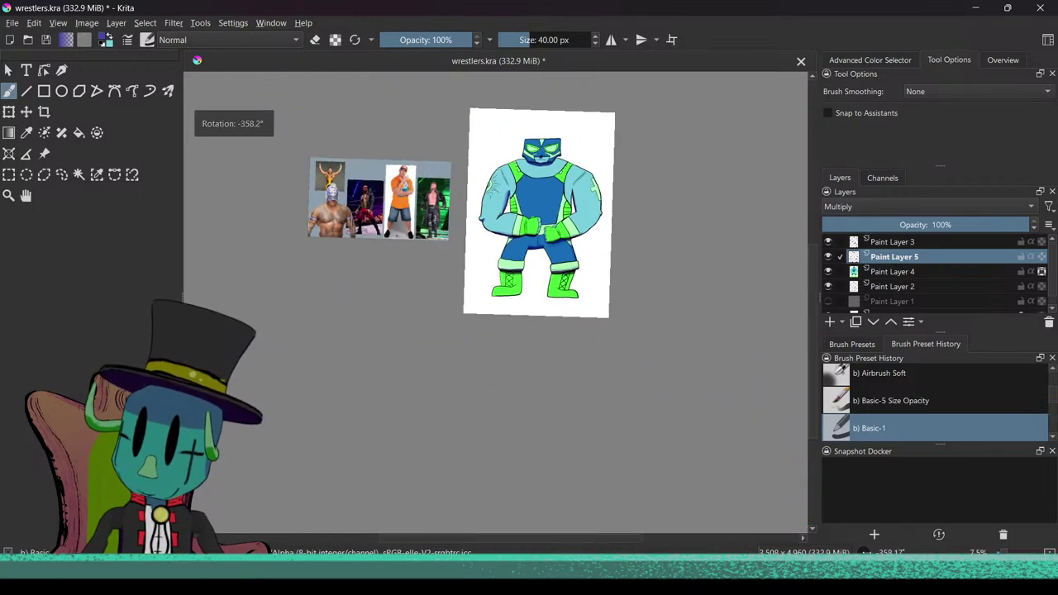
{"action": "mouse_move", "coordinate": [587, 347]}
{"action": "left_mouse_down"}
{"action": "mouse_move", "coordinate": [608, 439]}
{"action": "mouse_move", "coordinate": [602, 362]}
{"action": "left_mouse_up"}
{"action": "left_click_drag", "start_coordinate": [528, 423], "coordinate": [471, 242]}
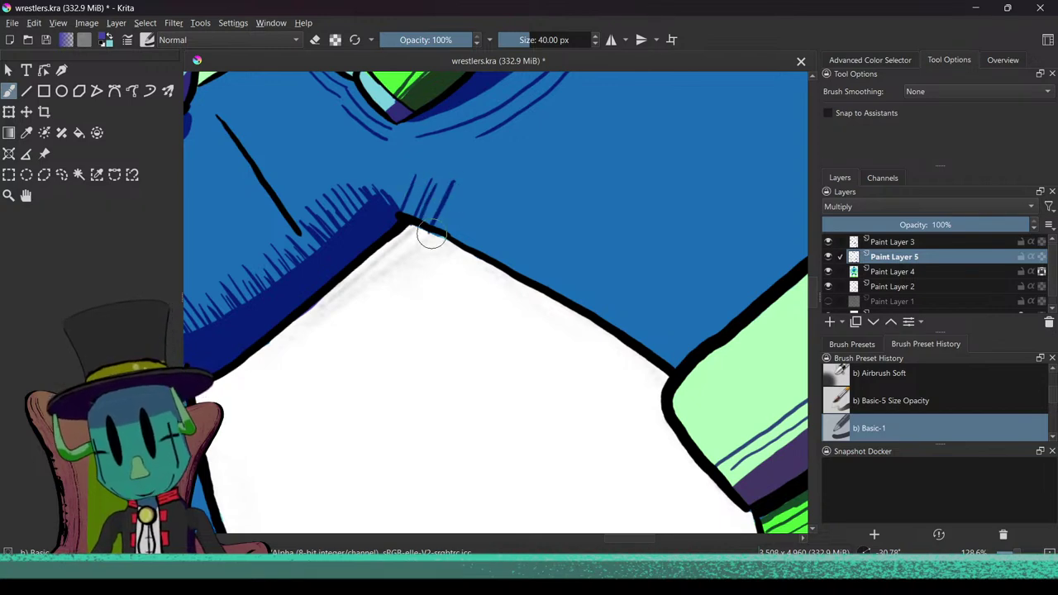
{"action": "left_click_drag", "start_coordinate": [448, 228], "coordinate": [466, 183]}
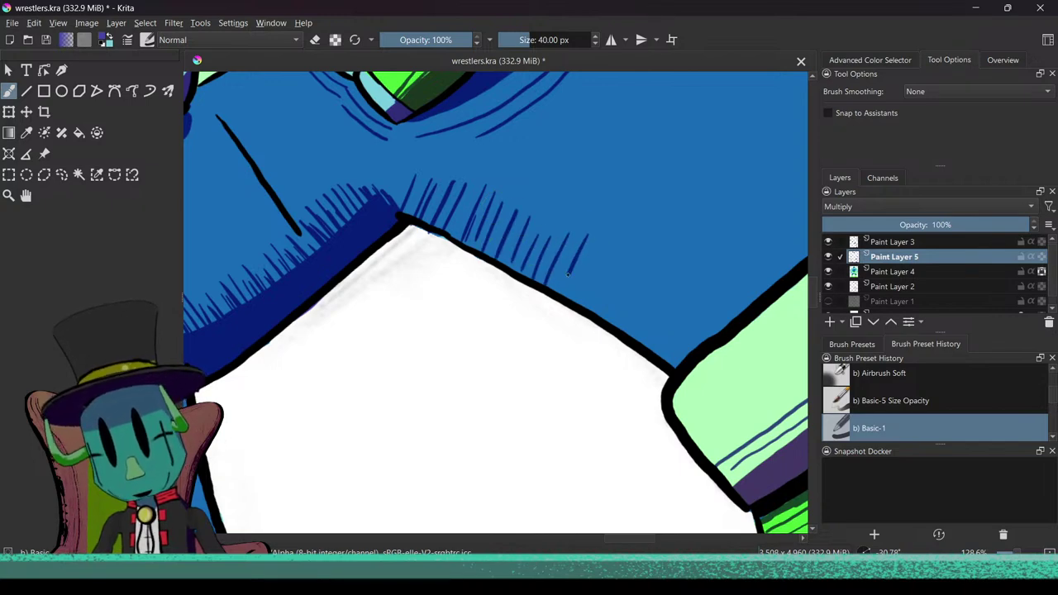
{"action": "left_click_drag", "start_coordinate": [589, 306], "coordinate": [610, 258]}
{"action": "mouse_move", "coordinate": [616, 321]}
{"action": "left_mouse_down"}
{"action": "mouse_move", "coordinate": [632, 272]}
{"action": "mouse_move", "coordinate": [646, 283]}
{"action": "left_mouse_up"}
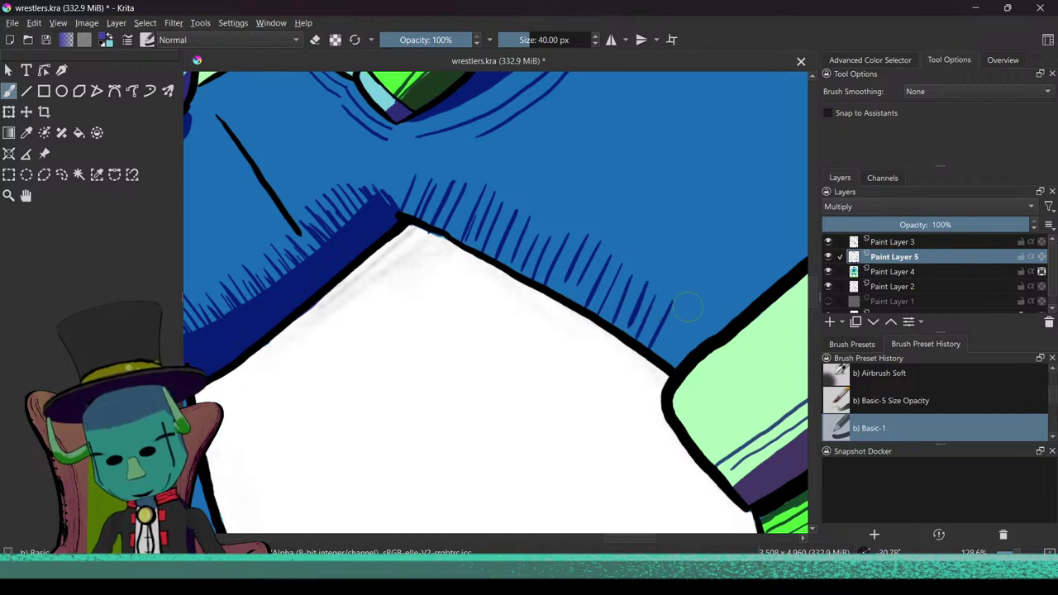
{"action": "left_click_drag", "start_coordinate": [691, 345], "coordinate": [706, 319]}
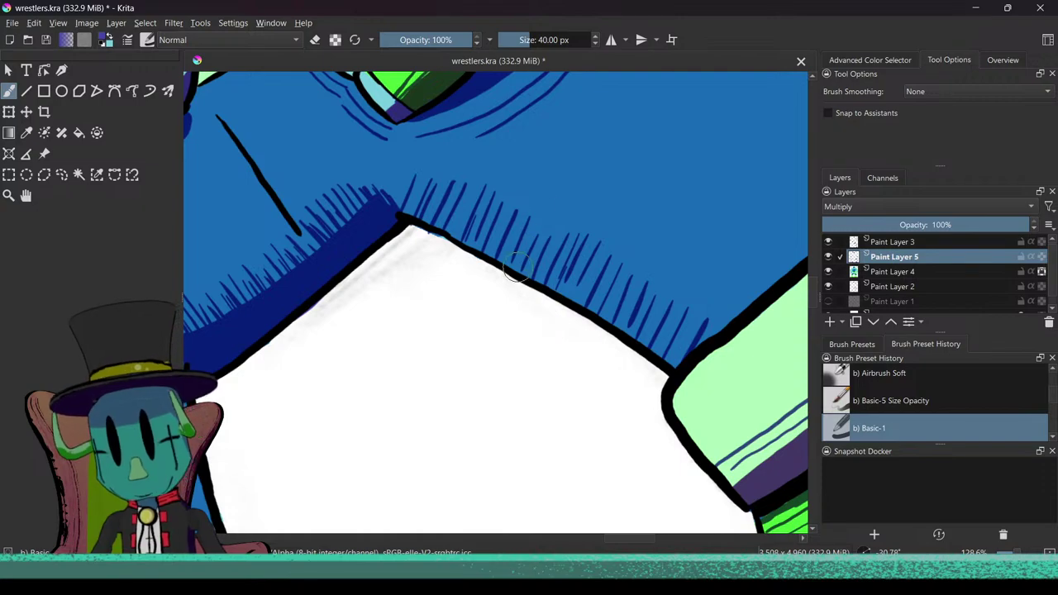
Step: Paint short hatch strokes along the outer thigh edge on the sun-tattoo side, from the light green waist strip to the boot cuff
{"action": "left_click_drag", "start_coordinate": [470, 262], "coordinate": [449, 354]}
{"action": "left_click_drag", "start_coordinate": [404, 345], "coordinate": [514, 387]}
{"action": "left_click_drag", "start_coordinate": [482, 383], "coordinate": [374, 271]}
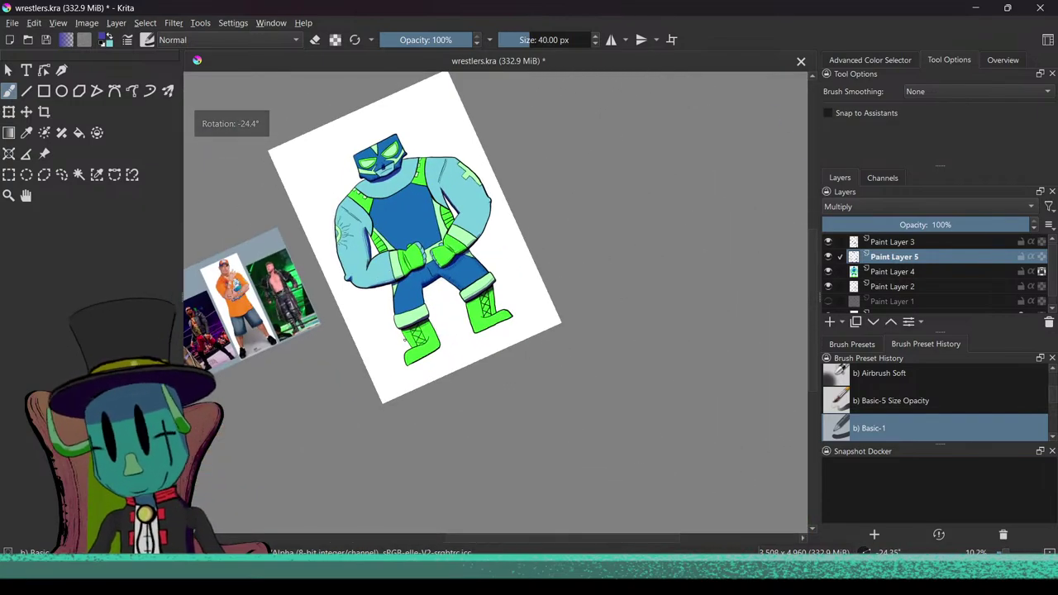
{"action": "left_click_drag", "start_coordinate": [453, 386], "coordinate": [572, 373]}
{"action": "left_click_drag", "start_coordinate": [510, 391], "coordinate": [514, 286]}
{"action": "left_click_drag", "start_coordinate": [452, 403], "coordinate": [548, 323]}
{"action": "left_click_drag", "start_coordinate": [548, 322], "coordinate": [548, 269]}
{"action": "left_click_drag", "start_coordinate": [259, 389], "coordinate": [353, 365]}
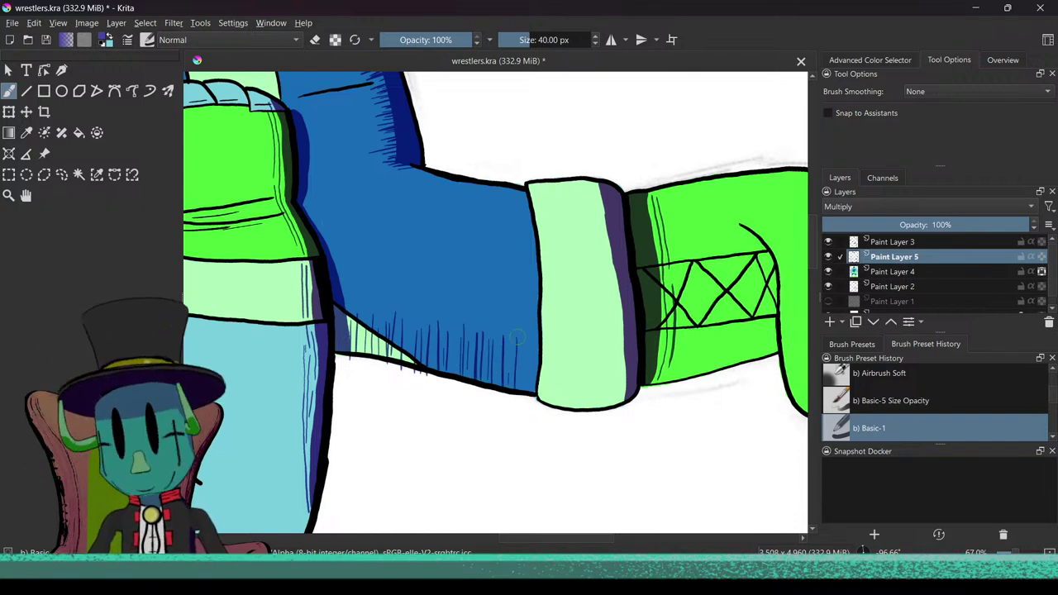
{"action": "left_click_drag", "start_coordinate": [520, 392], "coordinate": [519, 341]}
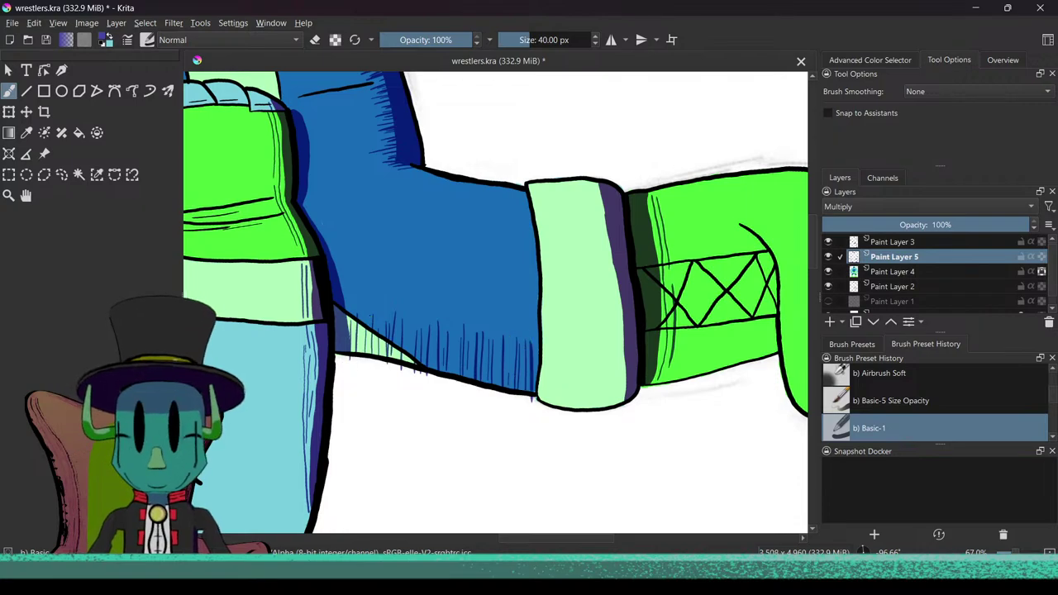
Step: Paint a row of short hatch strokes along the inner thigh edge on the sun-tattoo side, from the crotch to the boot cuff
{"action": "left_click_drag", "start_coordinate": [347, 326], "coordinate": [351, 422]}
{"action": "left_click_drag", "start_coordinate": [344, 354], "coordinate": [417, 353]}
{"action": "scroll", "coordinate": [416, 353], "scroll_direction": "up", "scroll_amount": 3}
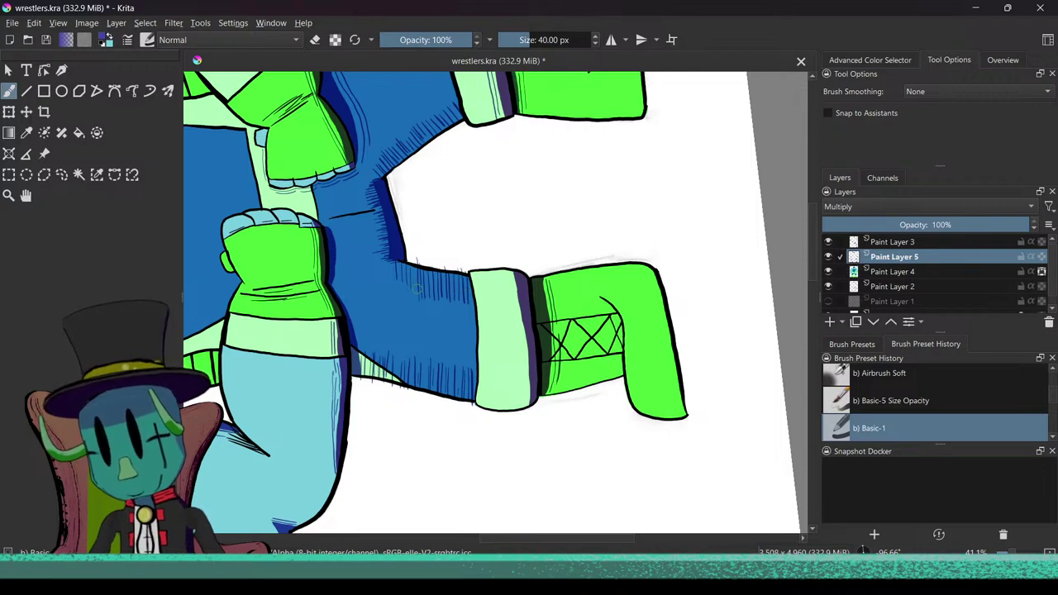
Step: Paint hatch strokes over the green side panel and its light green border beside the sun-tattoo arm, continuing onto the armpit
{"action": "left_click_drag", "start_coordinate": [453, 333], "coordinate": [427, 463]}
{"action": "left_click_drag", "start_coordinate": [436, 419], "coordinate": [454, 332]}
{"action": "left_click_drag", "start_coordinate": [472, 383], "coordinate": [541, 289]}
{"action": "left_click_drag", "start_coordinate": [538, 391], "coordinate": [539, 291]}
{"action": "left_click_drag", "start_coordinate": [484, 387], "coordinate": [554, 320]}
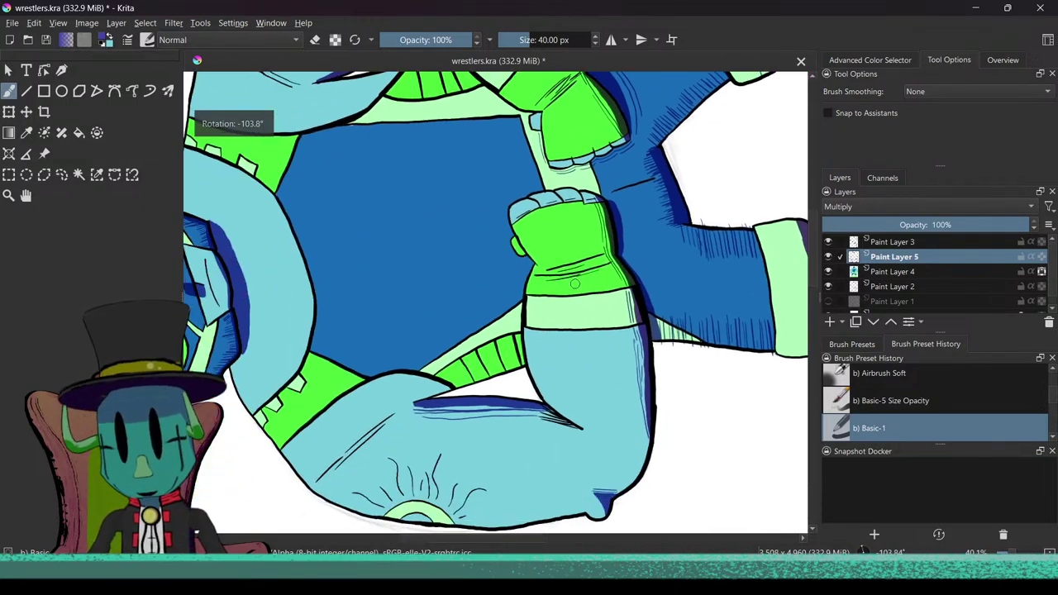
{"action": "left_click_drag", "start_coordinate": [468, 366], "coordinate": [467, 327]}
{"action": "left_click_drag", "start_coordinate": [389, 392], "coordinate": [399, 410]}
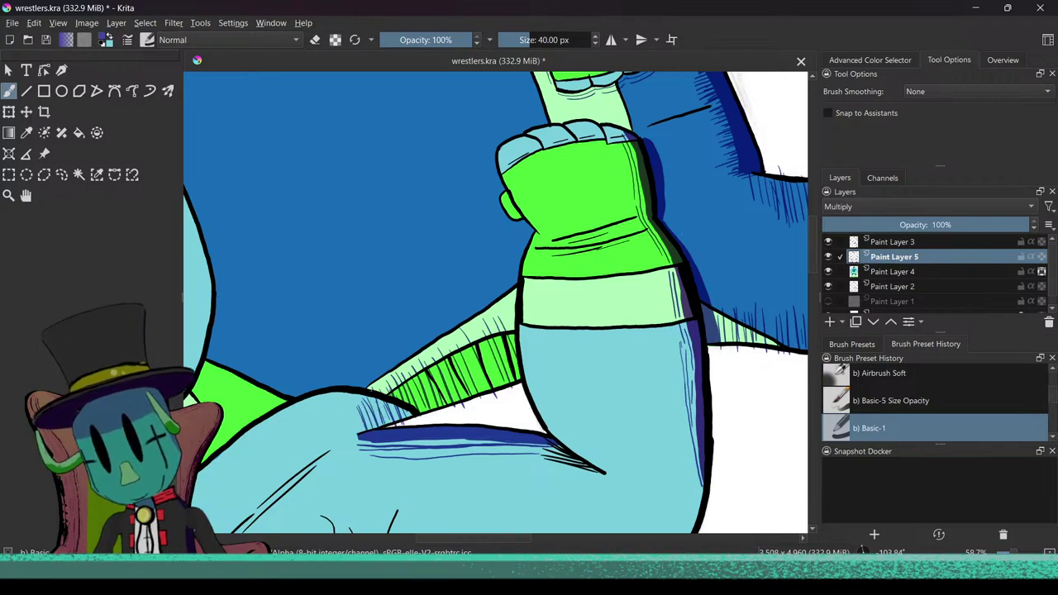
{"action": "left_click_drag", "start_coordinate": [344, 348], "coordinate": [340, 456]}
{"action": "left_click_drag", "start_coordinate": [324, 389], "coordinate": [407, 97]}
{"action": "left_click_drag", "start_coordinate": [387, 194], "coordinate": [393, 367]}
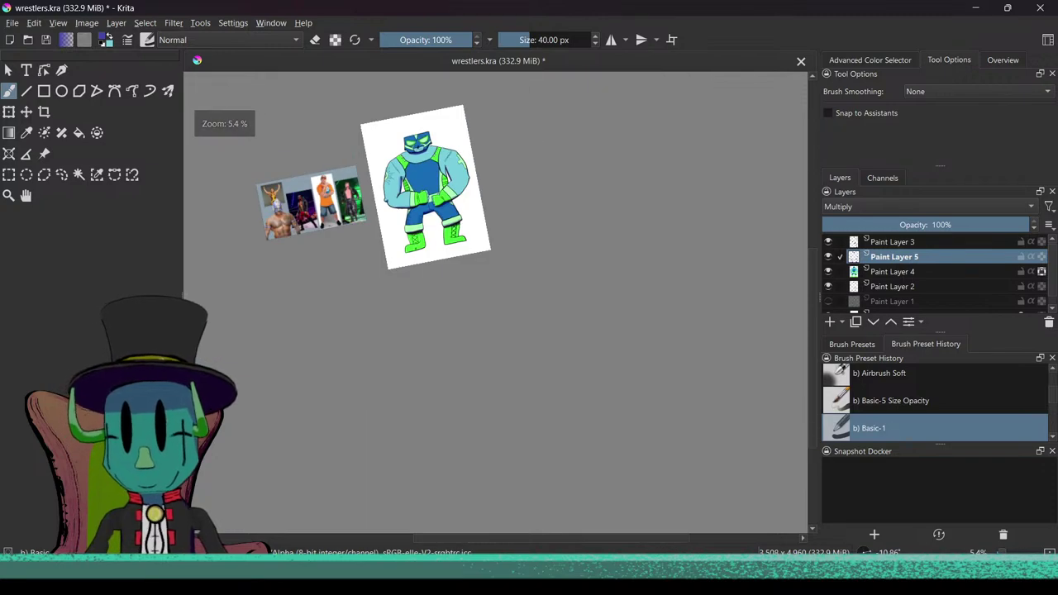
{"action": "left_click_drag", "start_coordinate": [444, 241], "coordinate": [444, 208]}
{"action": "left_click_drag", "start_coordinate": [478, 241], "coordinate": [373, 312]}
{"action": "left_click_drag", "start_coordinate": [380, 316], "coordinate": [424, 261]}
{"action": "left_click_drag", "start_coordinate": [574, 291], "coordinate": [512, 421]}
{"action": "mouse_move", "coordinate": [512, 420]}
{"action": "left_mouse_down"}
{"action": "mouse_move", "coordinate": [575, 391]}
{"action": "mouse_move", "coordinate": [609, 339]}
{"action": "mouse_move", "coordinate": [607, 291]}
{"action": "mouse_move", "coordinate": [603, 390]}
{"action": "mouse_move", "coordinate": [629, 339]}
{"action": "mouse_move", "coordinate": [713, 406]}
{"action": "mouse_move", "coordinate": [603, 301]}
{"action": "left_mouse_up"}
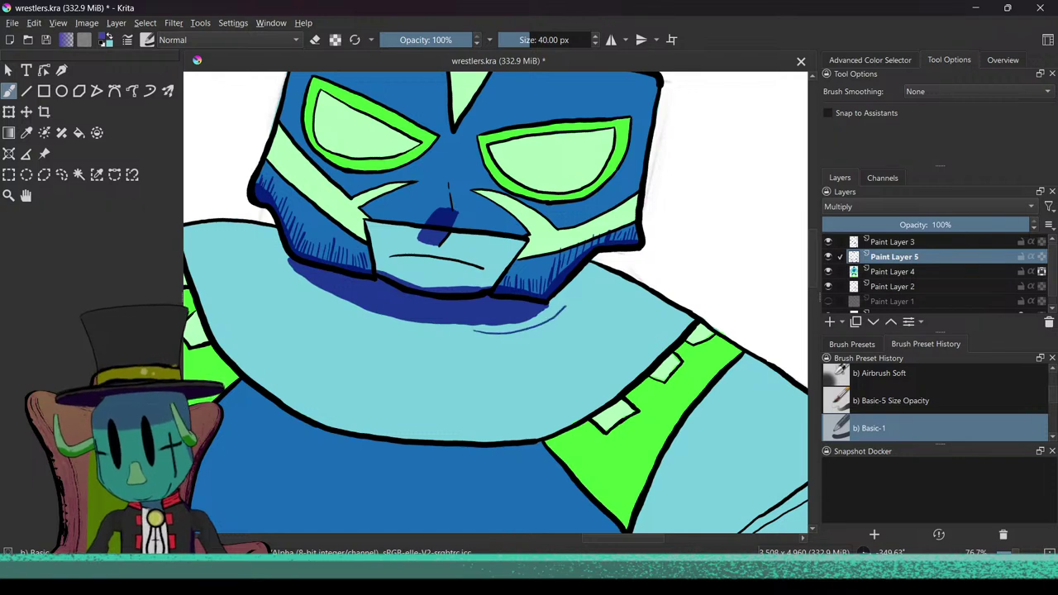
{"action": "key", "text": "ctrl+z"}
Step: Paint a thin hatch line on the neck beside the dark jaw shadow, starting on the cross-tattoo side and following the chin
{"action": "mouse_move", "coordinate": [542, 330]}
{"action": "left_mouse_down"}
{"action": "mouse_move", "coordinate": [527, 396]}
{"action": "mouse_move", "coordinate": [531, 358]}
{"action": "left_mouse_up"}
{"action": "left_click_drag", "start_coordinate": [437, 394], "coordinate": [514, 383]}
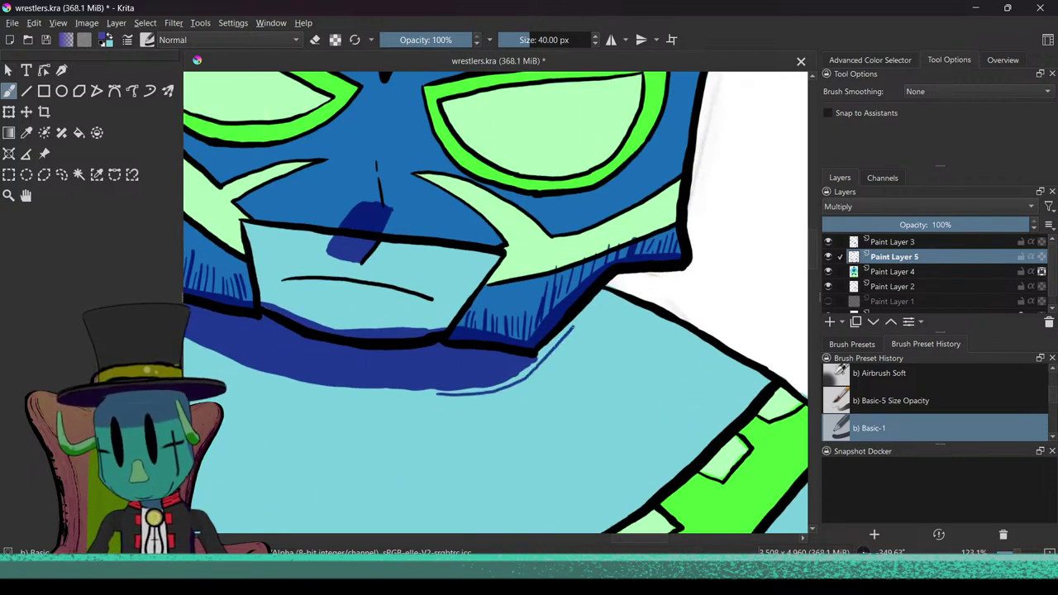
{"action": "left_click_drag", "start_coordinate": [522, 418], "coordinate": [392, 359]}
{"action": "left_click_drag", "start_coordinate": [457, 223], "coordinate": [551, 427]}
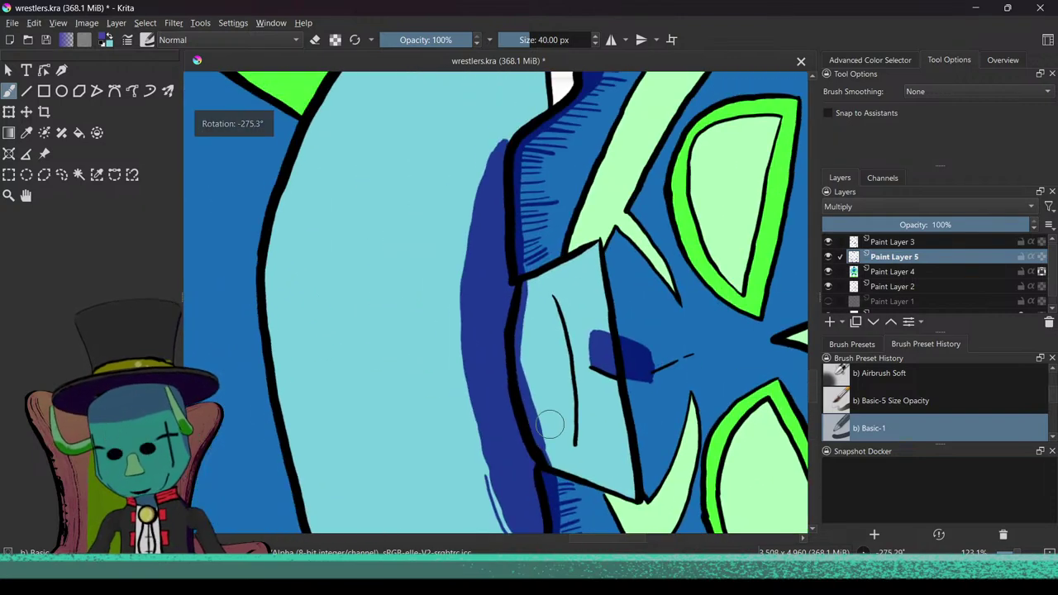
{"action": "left_click_drag", "start_coordinate": [465, 423], "coordinate": [467, 261]}
{"action": "scroll", "coordinate": [467, 261], "scroll_direction": "up", "scroll_amount": 2}
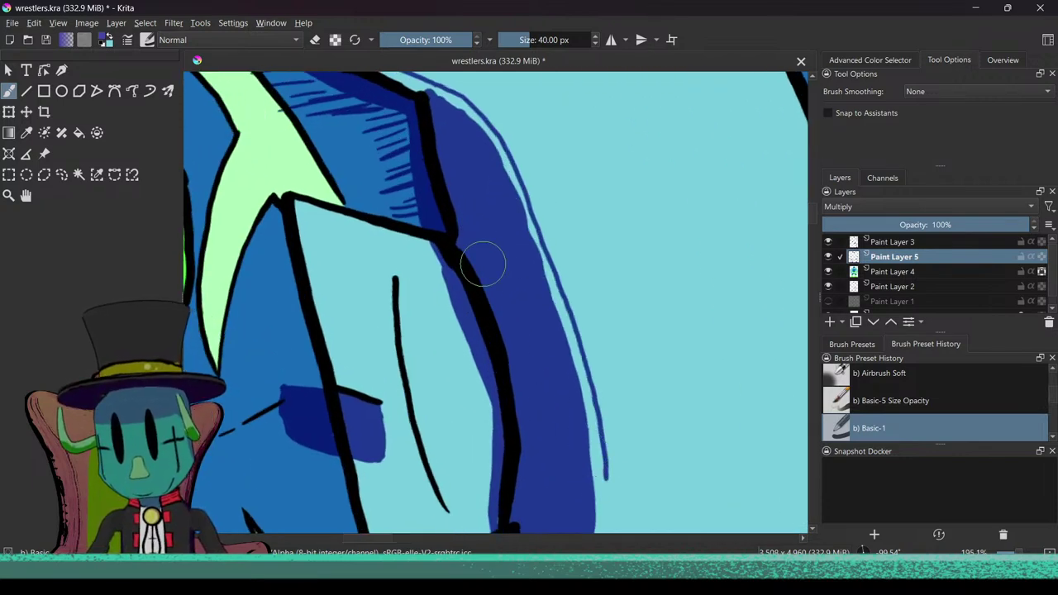
Step: Extend the thin neck hatch line beside the jaw shadow around to the mask's lower edge on the sun-tattoo side
{"action": "left_click_drag", "start_coordinate": [557, 456], "coordinate": [556, 274]}
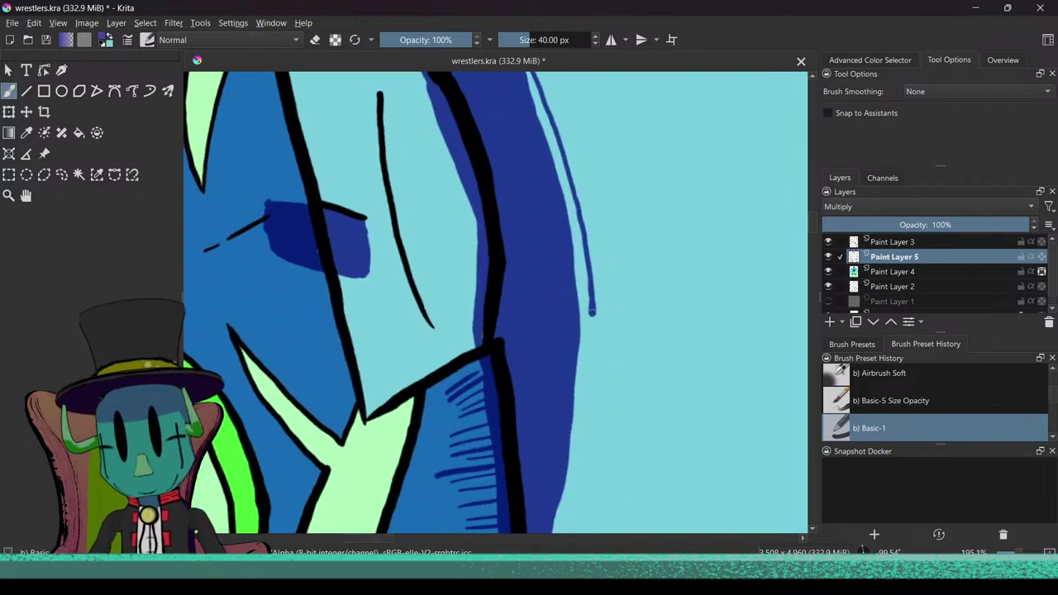
{"action": "left_click_drag", "start_coordinate": [591, 306], "coordinate": [591, 386]}
{"action": "left_click_drag", "start_coordinate": [590, 472], "coordinate": [577, 264]}
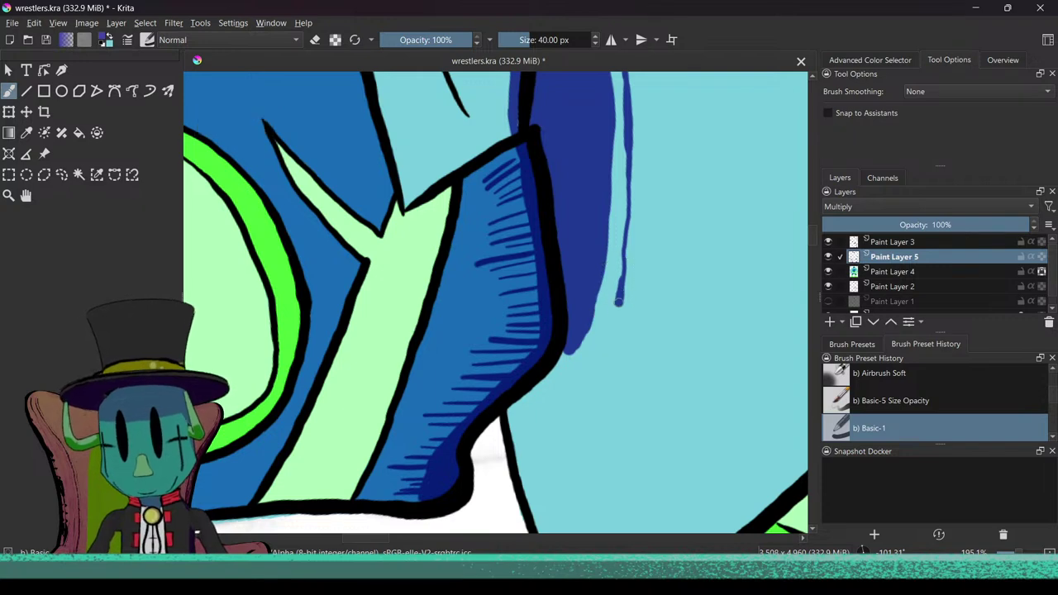
{"action": "left_click_drag", "start_coordinate": [534, 408], "coordinate": [511, 426]}
{"action": "left_click_drag", "start_coordinate": [577, 342], "coordinate": [552, 362]}
{"action": "left_click_drag", "start_coordinate": [592, 314], "coordinate": [569, 353]}
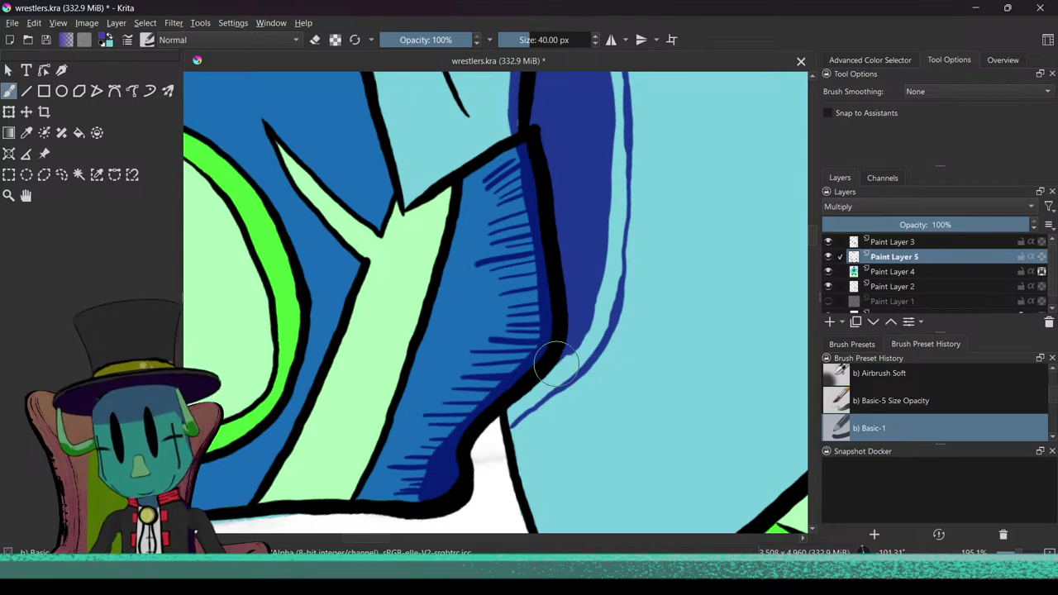
{"action": "mouse_move", "coordinate": [581, 309]}
{"action": "left_mouse_down"}
{"action": "mouse_move", "coordinate": [599, 271]}
{"action": "mouse_move", "coordinate": [562, 397]}
{"action": "left_mouse_up"}
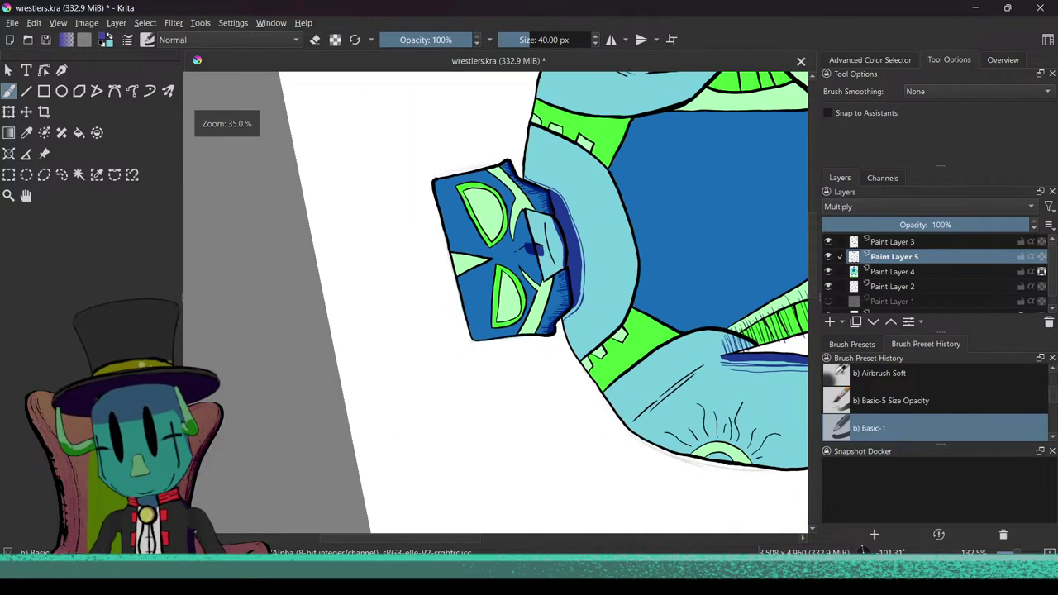
{"action": "left_click_drag", "start_coordinate": [608, 203], "coordinate": [590, 394]}
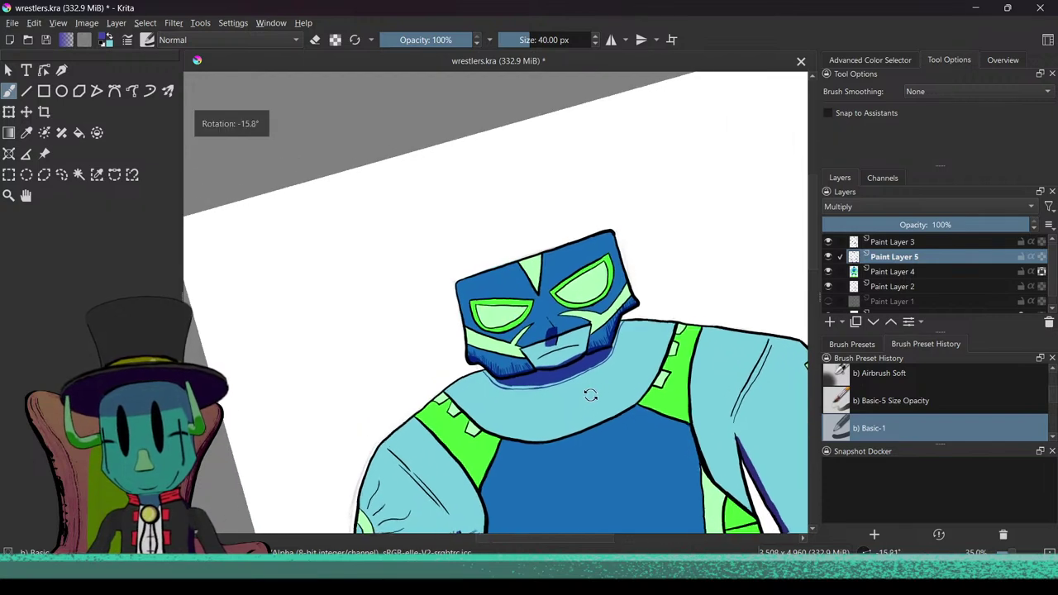
Step: Paint a second, broken hatch line on the neck outside the first one, below the jaw on the cross-tattoo side
{"action": "scroll", "coordinate": [591, 394], "scroll_direction": "up", "scroll_amount": 7}
{"action": "left_click_drag", "start_coordinate": [719, 161], "coordinate": [686, 250]}
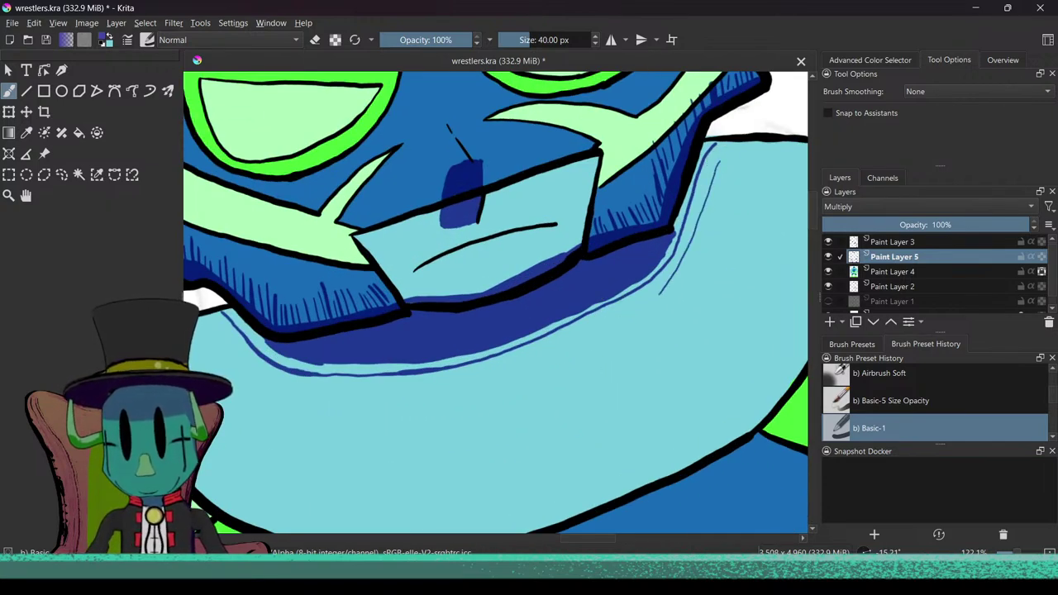
{"action": "key", "text": "ctrl+z"}
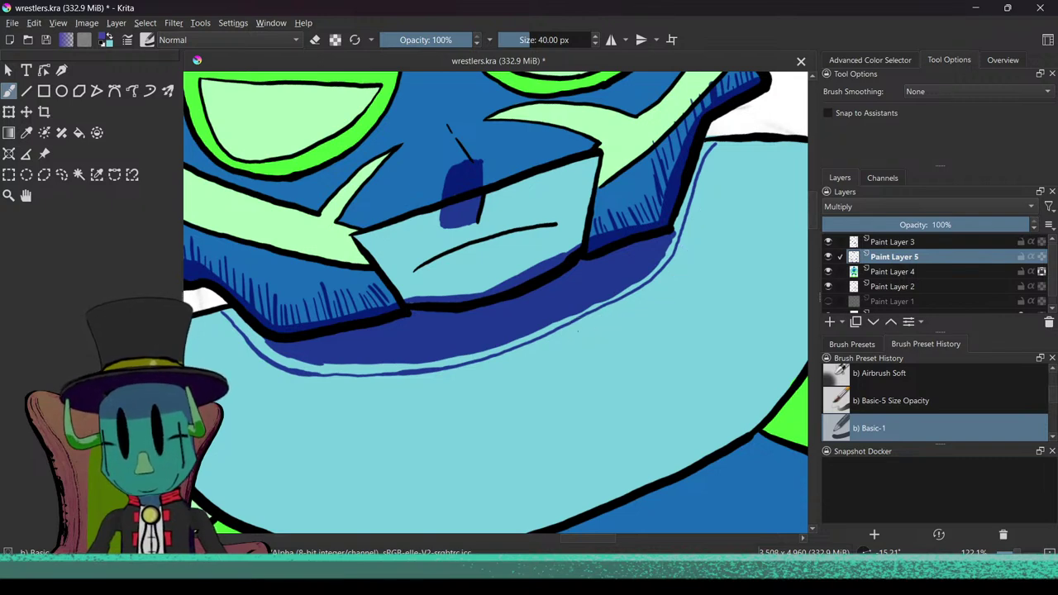
{"action": "left_click_drag", "start_coordinate": [641, 298], "coordinate": [583, 328]}
{"action": "mouse_move", "coordinate": [699, 246]}
{"action": "left_mouse_down"}
{"action": "mouse_move", "coordinate": [661, 283]}
{"action": "mouse_move", "coordinate": [728, 153]}
{"action": "left_mouse_up"}
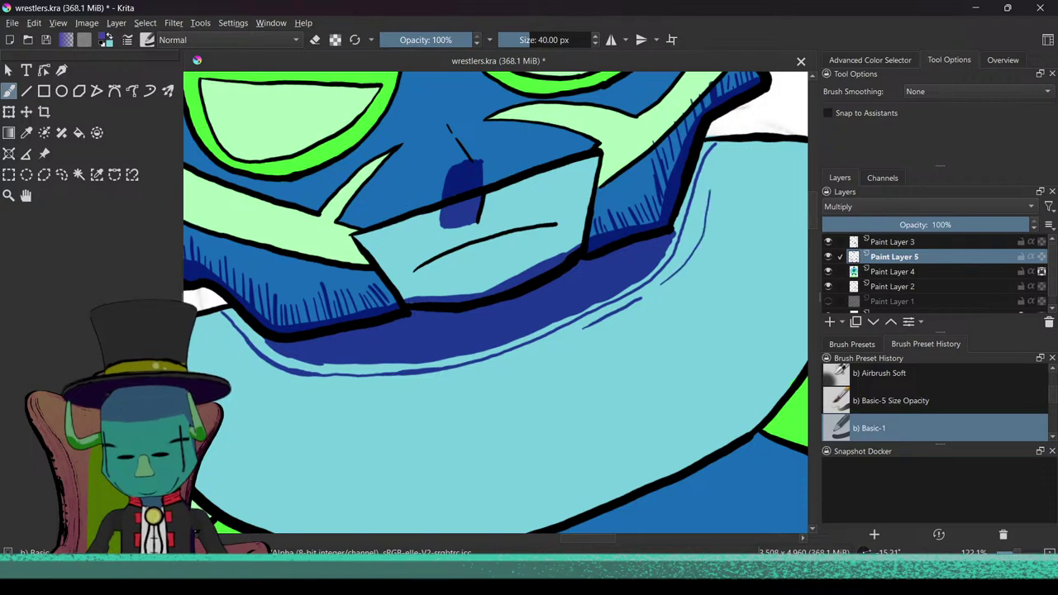
Step: Paint a matching outer hatch line on the sun-tattoo side of the neck, ending in a short dash toward the chin
{"action": "mouse_move", "coordinate": [658, 335]}
{"action": "left_mouse_down"}
{"action": "mouse_move", "coordinate": [564, 448]}
{"action": "mouse_move", "coordinate": [512, 458]}
{"action": "mouse_move", "coordinate": [501, 358]}
{"action": "mouse_move", "coordinate": [454, 252]}
{"action": "left_mouse_up"}
{"action": "mouse_move", "coordinate": [515, 125]}
{"action": "left_mouse_down"}
{"action": "mouse_move", "coordinate": [462, 207]}
{"action": "mouse_move", "coordinate": [456, 297]}
{"action": "mouse_move", "coordinate": [468, 382]}
{"action": "left_mouse_up"}
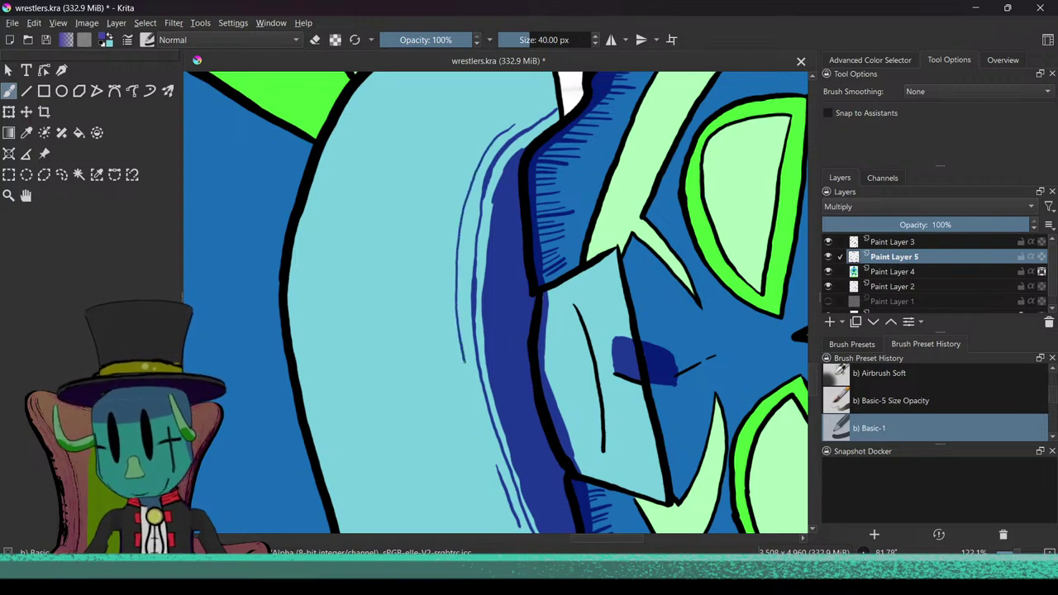
{"action": "left_click_drag", "start_coordinate": [464, 387], "coordinate": [485, 443]}
{"action": "key", "text": "ctrl+z"}
{"action": "left_click_drag", "start_coordinate": [469, 393], "coordinate": [477, 423]}
Step: Add short hatch dashes at the neck's edge beside the mask corner on the cross-tattoo side
{"action": "left_click_drag", "start_coordinate": [435, 367], "coordinate": [515, 358]}
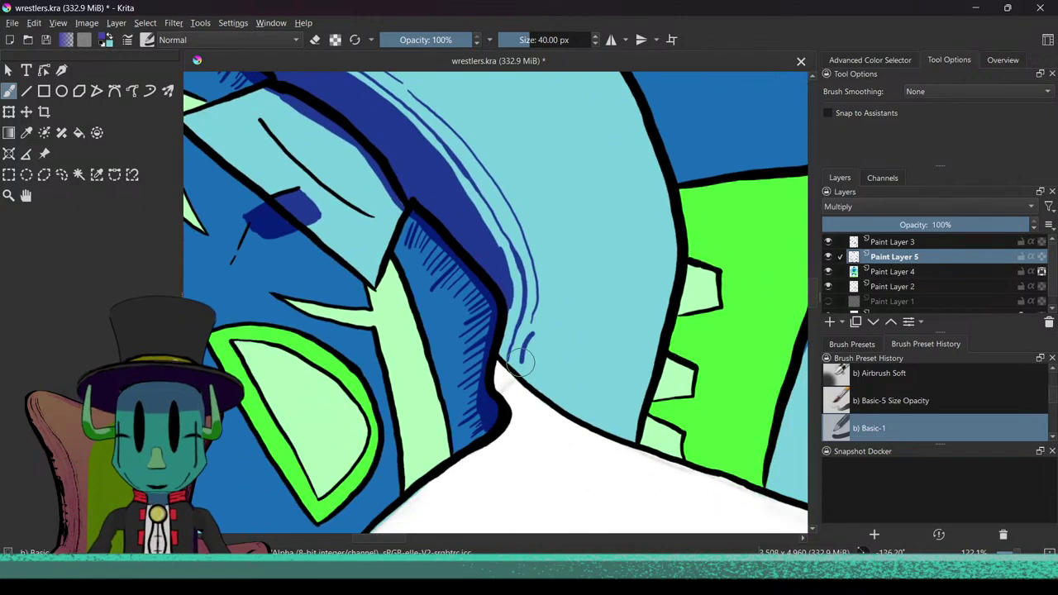
{"action": "left_click_drag", "start_coordinate": [496, 319], "coordinate": [440, 392]}
{"action": "left_click_drag", "start_coordinate": [433, 393], "coordinate": [426, 266]}
{"action": "left_click_drag", "start_coordinate": [434, 324], "coordinate": [428, 398]}
{"action": "left_click_drag", "start_coordinate": [467, 339], "coordinate": [479, 265]}
{"action": "left_click_drag", "start_coordinate": [485, 273], "coordinate": [559, 246]}
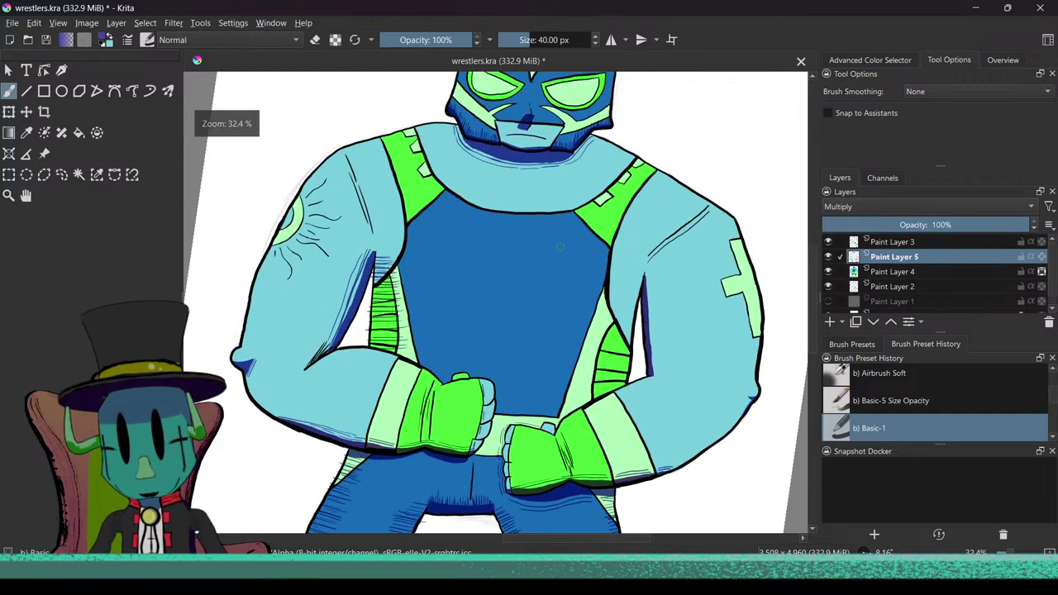
Step: Draw a black zigzag fold line with a small inner crease on the cross-tattoo side's green shoulder strap, on Paint Layer 5
{"action": "left_click", "coordinate": [897, 287]}
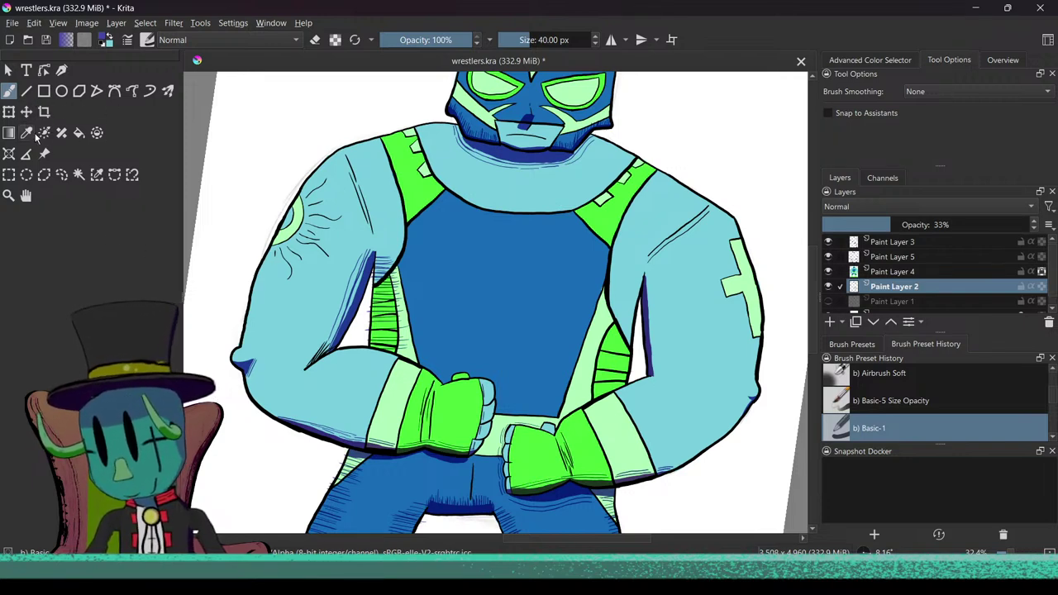
{"action": "left_click", "coordinate": [103, 50]}
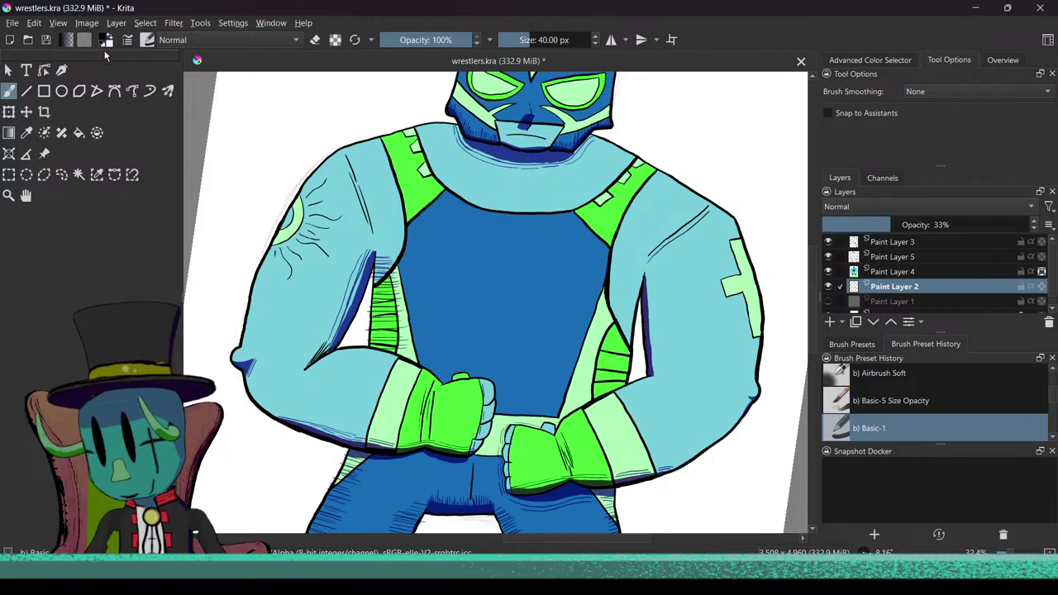
{"action": "left_click_drag", "start_coordinate": [500, 351], "coordinate": [438, 233]}
{"action": "left_click_drag", "start_coordinate": [524, 245], "coordinate": [533, 356]}
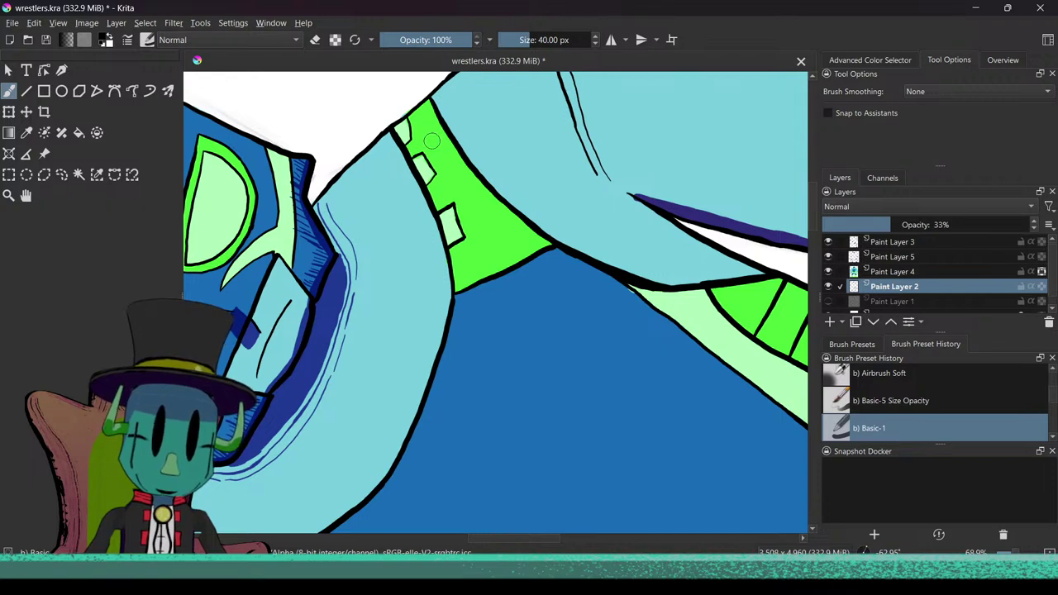
{"action": "left_click", "coordinate": [892, 258]}
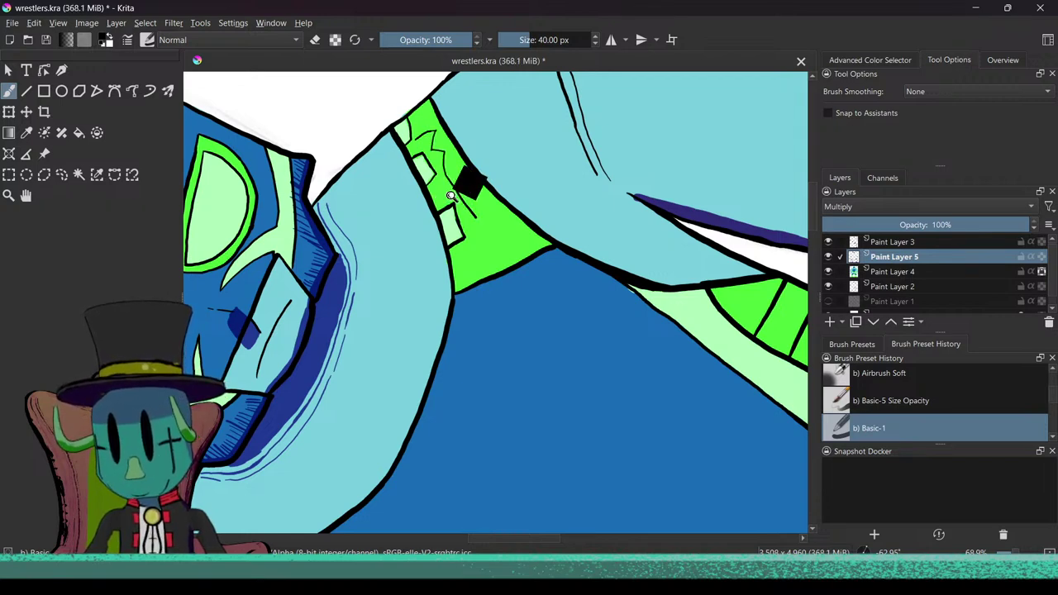
{"action": "scroll", "coordinate": [455, 198], "scroll_direction": "up", "scroll_amount": 6}
{"action": "left_click_drag", "start_coordinate": [475, 264], "coordinate": [498, 256]}
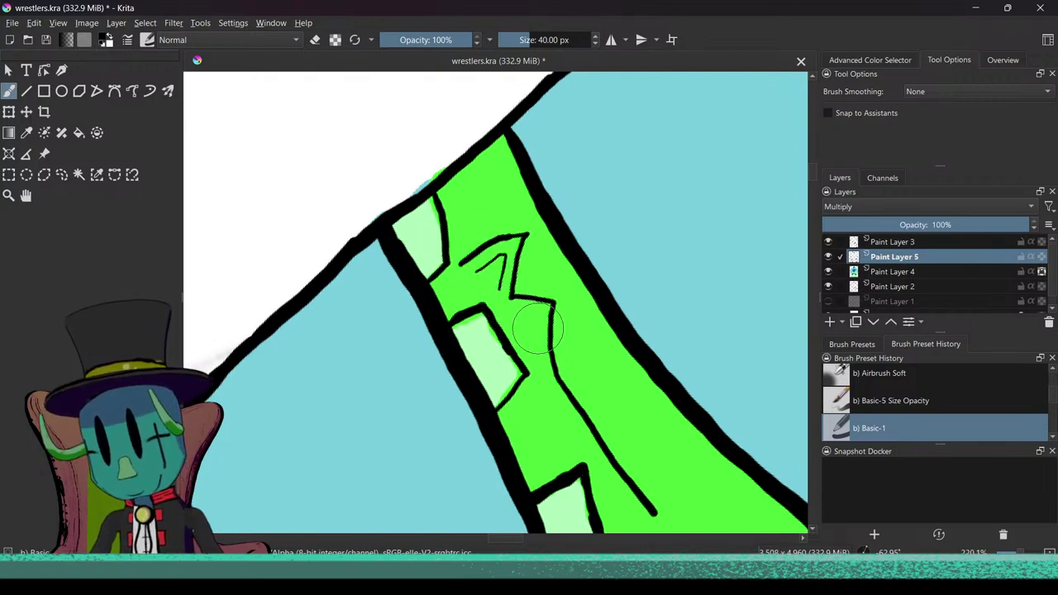
Step: Erase connecting parts of the strap's zigzag to separate its folds and draw a parallel crease beside the middle one
{"action": "key", "text": "e"}
{"action": "mouse_move", "coordinate": [526, 298]}
{"action": "left_mouse_down"}
{"action": "mouse_move", "coordinate": [530, 313]}
{"action": "mouse_move", "coordinate": [534, 295]}
{"action": "mouse_move", "coordinate": [538, 351]}
{"action": "left_mouse_up"}
{"action": "key", "text": "e"}
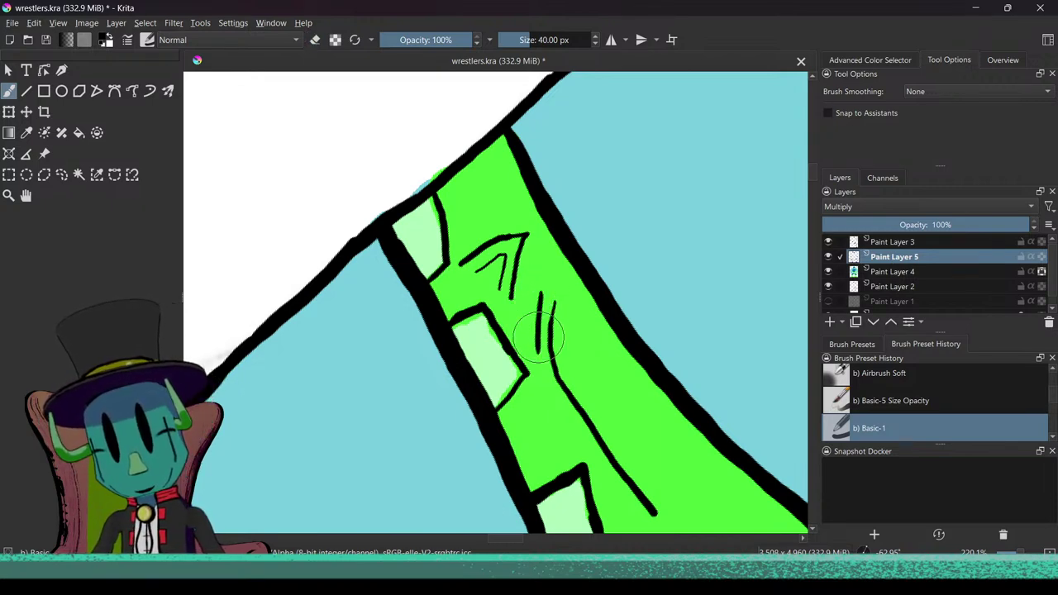
{"action": "key", "text": "ctrl+z"}
{"action": "mouse_move", "coordinate": [547, 272]}
{"action": "left_mouse_down"}
{"action": "mouse_move", "coordinate": [546, 379]}
{"action": "mouse_move", "coordinate": [571, 397]}
{"action": "left_mouse_up"}
{"action": "key", "text": "e"}
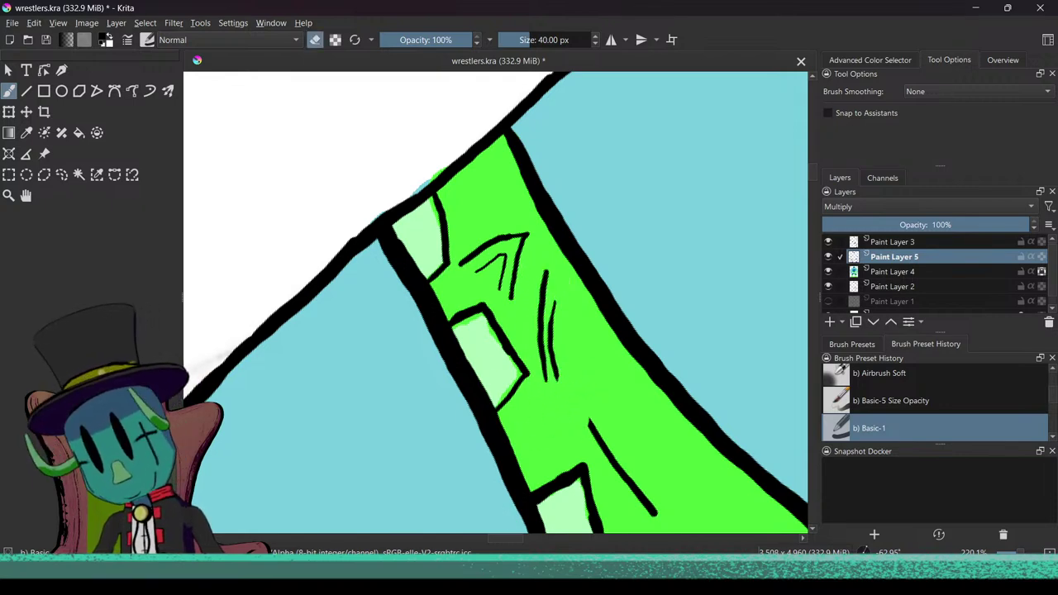
Step: Shorten the strap's lowest fold line with the eraser and draw a parallel crease beside it
{"action": "scroll", "coordinate": [479, 368], "scroll_direction": "up", "scroll_amount": 5}
{"action": "left_click_drag", "start_coordinate": [457, 346], "coordinate": [471, 240]}
{"action": "scroll", "coordinate": [483, 318], "scroll_direction": "up", "scroll_amount": 2}
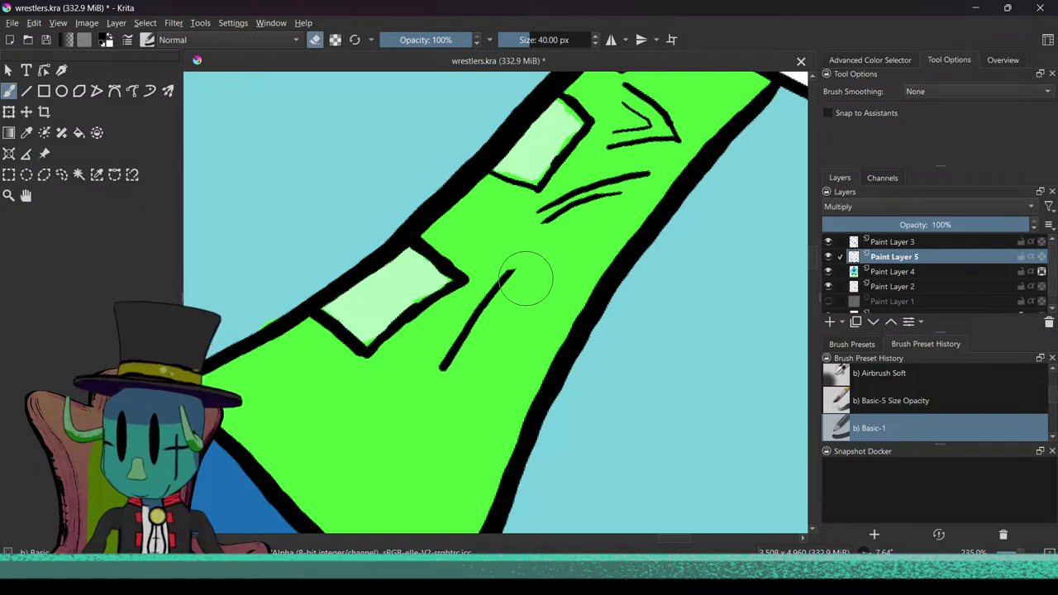
{"action": "key", "text": "e"}
{"action": "left_click_drag", "start_coordinate": [521, 274], "coordinate": [465, 357]}
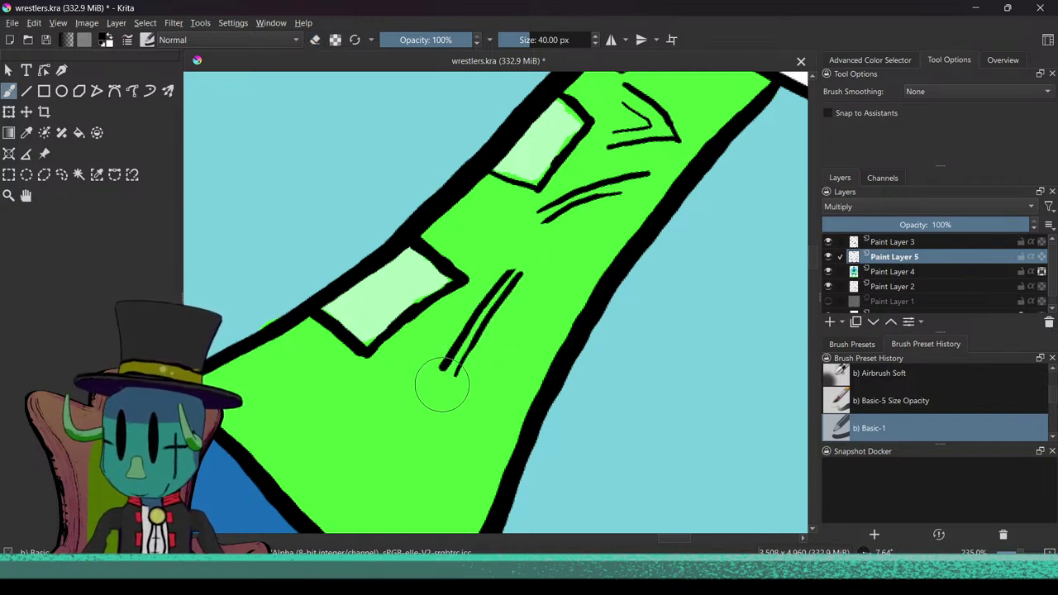
Step: Add a short angled stroke at the lower end of the strap's middle crease pair
{"action": "scroll", "coordinate": [441, 389], "scroll_direction": "down", "scroll_amount": 6}
{"action": "scroll", "coordinate": [389, 450], "scroll_direction": "down", "scroll_amount": 2}
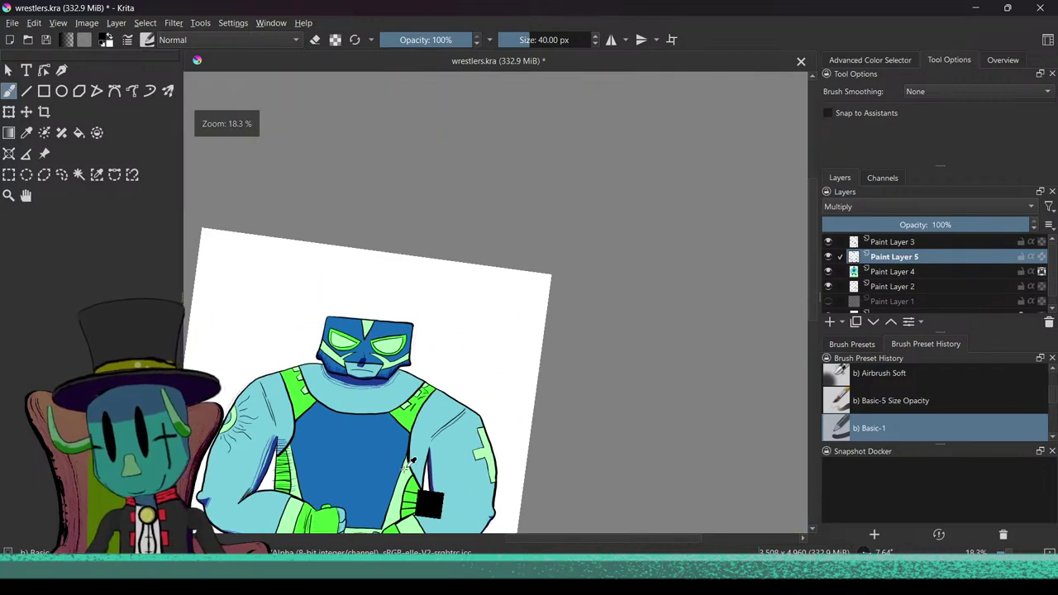
{"action": "scroll", "coordinate": [434, 405], "scroll_direction": "up", "scroll_amount": 5}
{"action": "scroll", "coordinate": [430, 314], "scroll_direction": "up", "scroll_amount": 5}
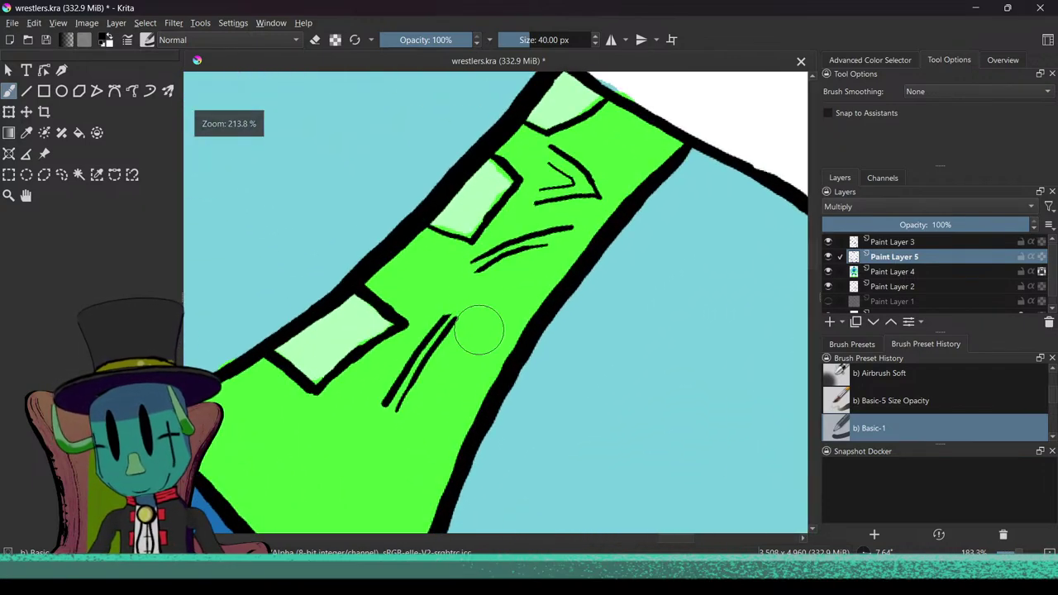
{"action": "left_click_drag", "start_coordinate": [477, 269], "coordinate": [490, 301]}
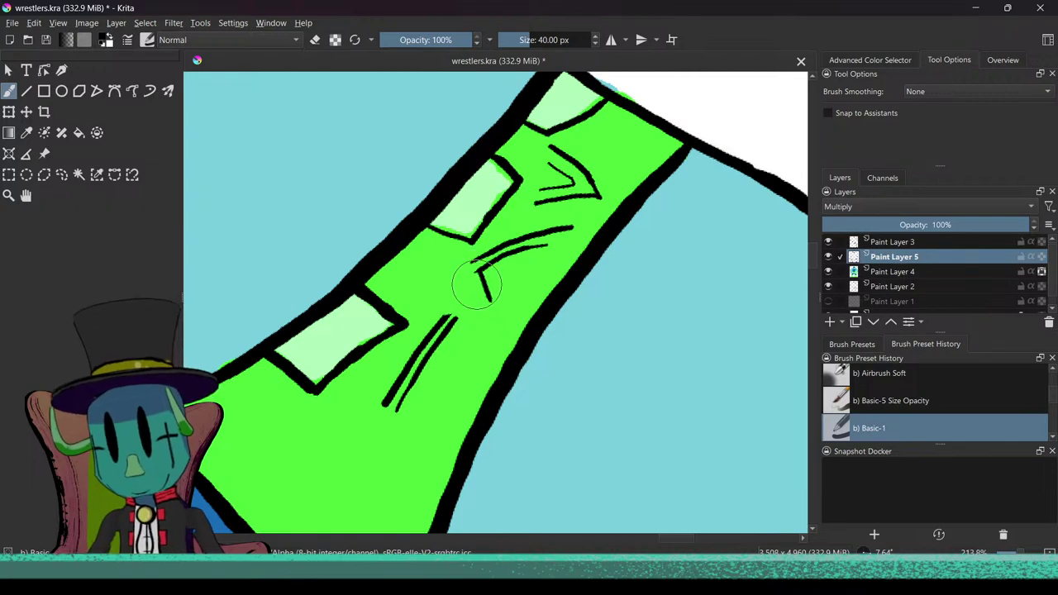
{"action": "scroll", "coordinate": [456, 379], "scroll_direction": "down", "scroll_amount": 6}
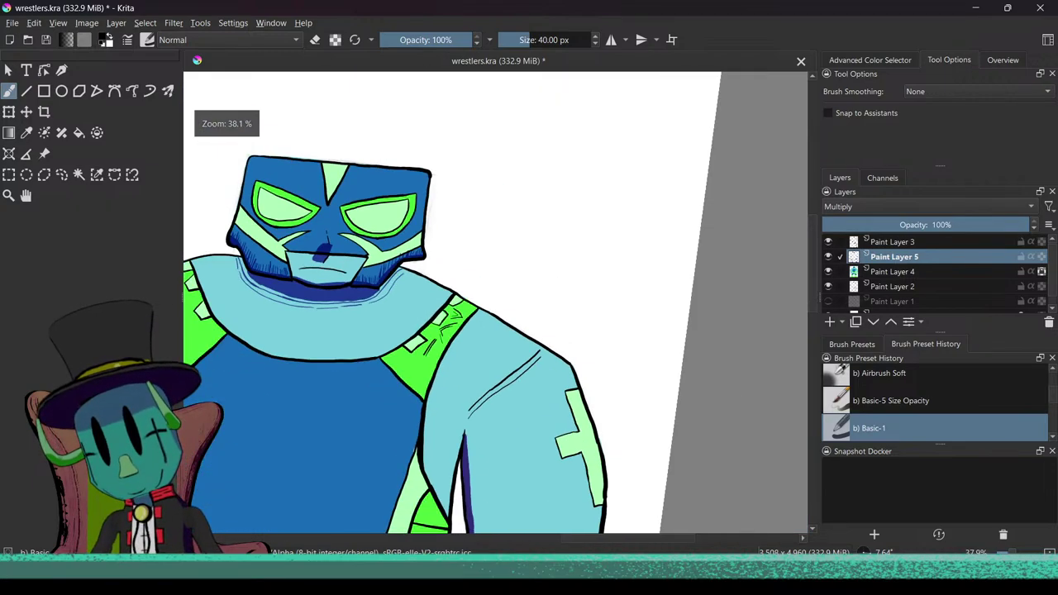
Step: Draw a large black zigzag fold line down the blue chest, narrowing toward the fists
{"action": "left_click_drag", "start_coordinate": [409, 472], "coordinate": [438, 327]}
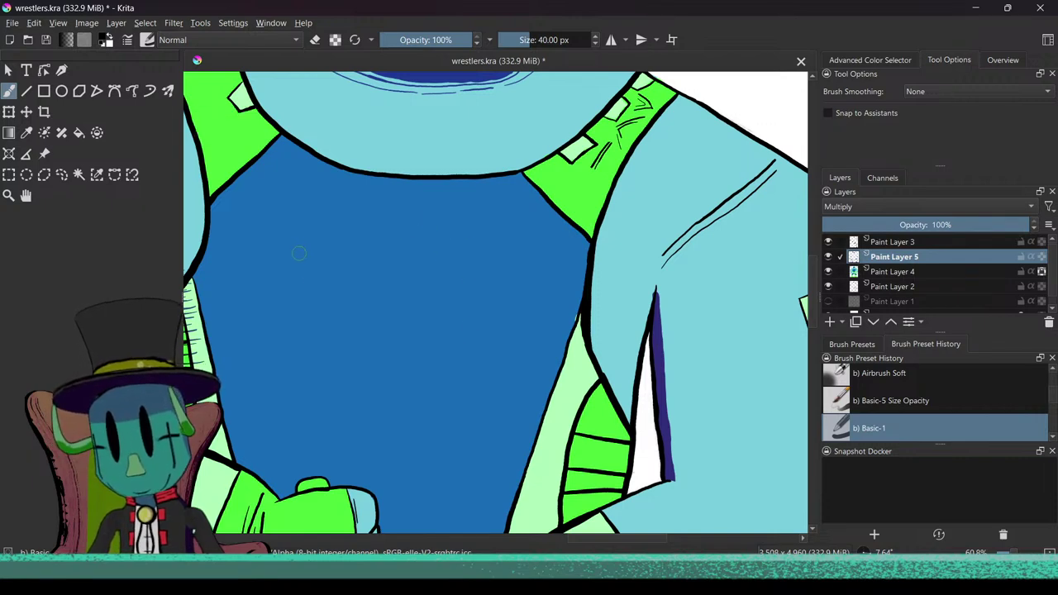
{"action": "left_click_drag", "start_coordinate": [352, 243], "coordinate": [486, 254]}
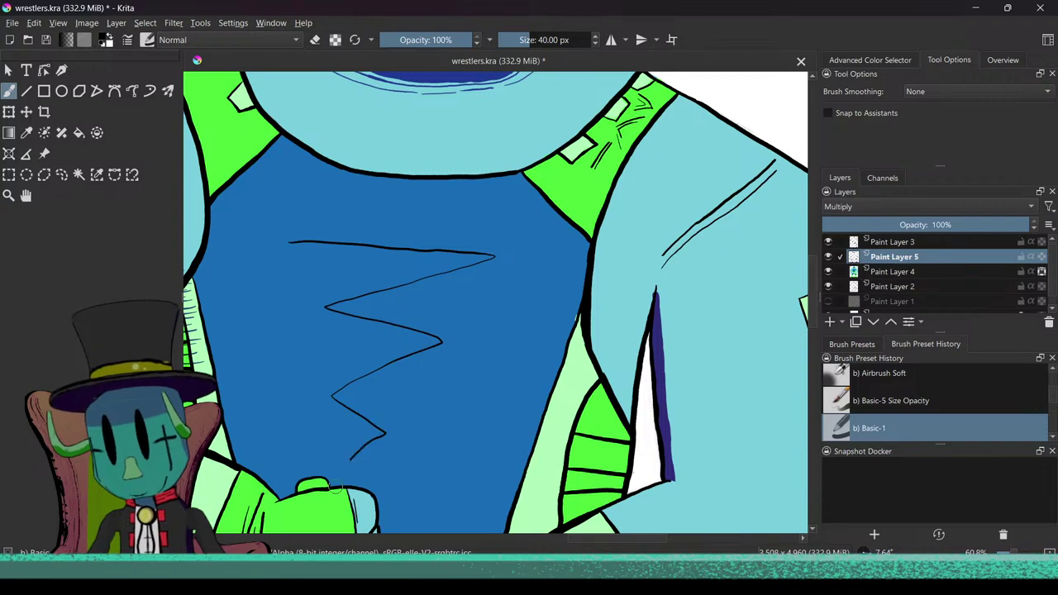
{"action": "mouse_move", "coordinate": [278, 380]}
{"action": "left_mouse_down"}
{"action": "mouse_move", "coordinate": [329, 433]}
{"action": "mouse_move", "coordinate": [364, 338]}
{"action": "mouse_move", "coordinate": [362, 286]}
{"action": "mouse_move", "coordinate": [415, 421]}
{"action": "left_mouse_up"}
Step: Draw a broken parallel crease along the uppermost segment of the chest zigzag
{"action": "mouse_move", "coordinate": [402, 384]}
{"action": "left_mouse_down"}
{"action": "mouse_move", "coordinate": [378, 369]}
{"action": "mouse_move", "coordinate": [330, 234]}
{"action": "mouse_move", "coordinate": [374, 171]}
{"action": "left_mouse_up"}
{"action": "left_click_drag", "start_coordinate": [528, 286], "coordinate": [493, 358]}
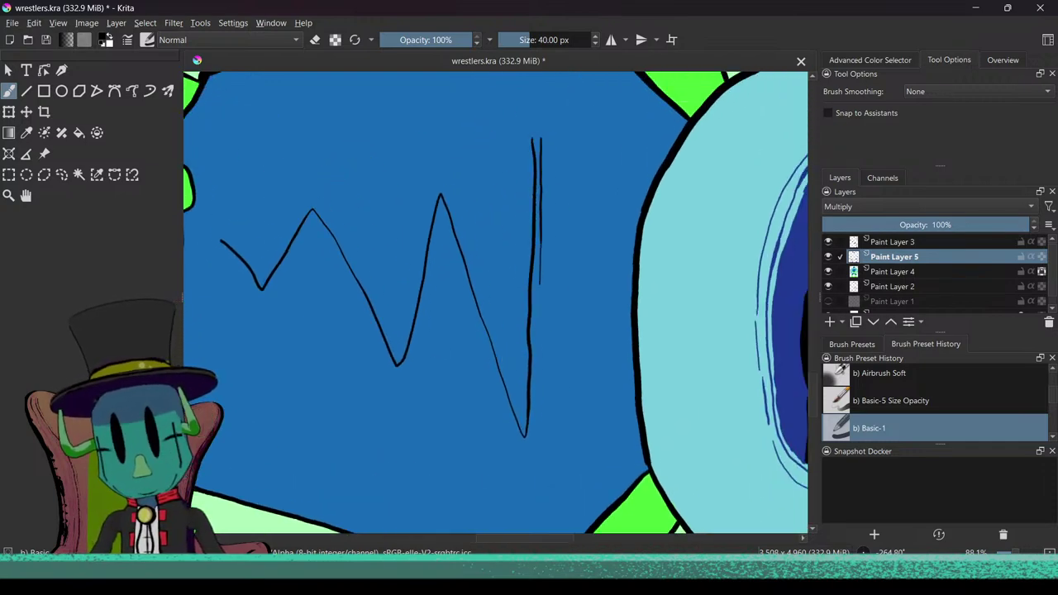
{"action": "left_click_drag", "start_coordinate": [539, 294], "coordinate": [533, 418]}
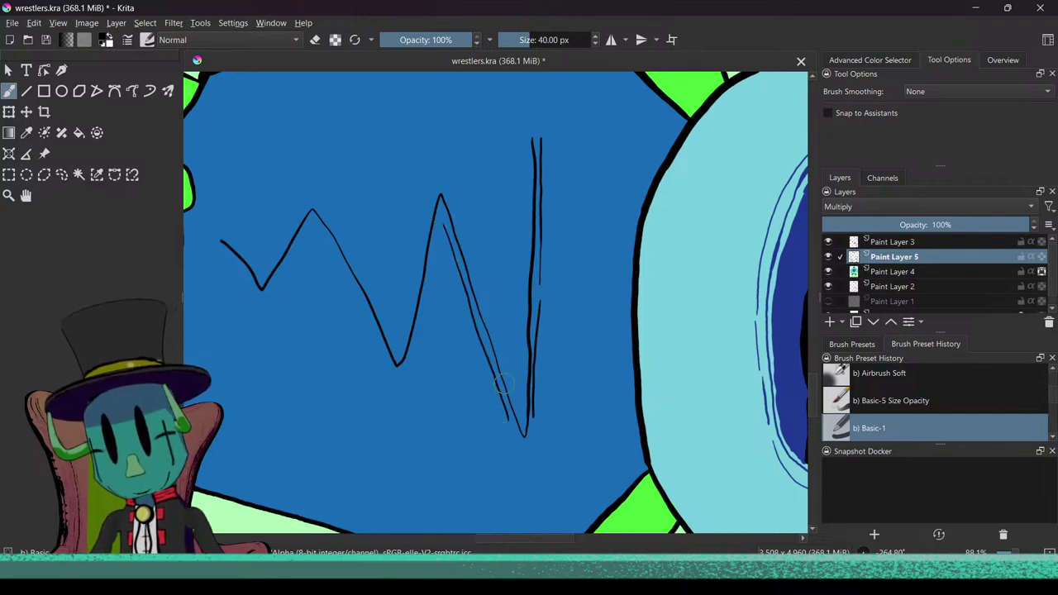
{"action": "key", "text": "ctrl+z"}
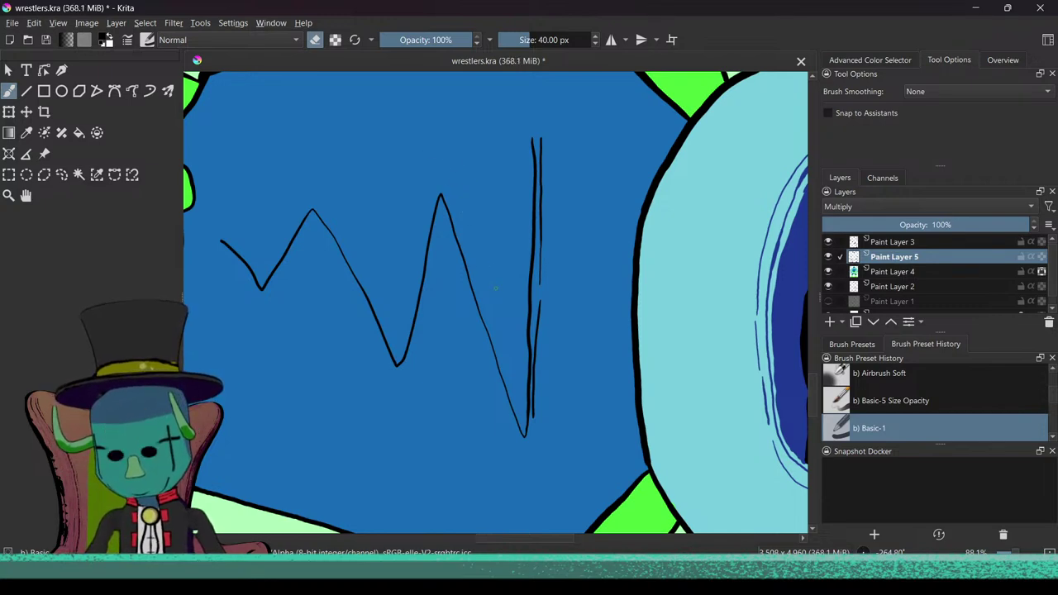
Step: Draw a thicker parallel line beside the chest zigzag's second segment and erase the corners joining that segment to its neighbours
{"action": "left_click_drag", "start_coordinate": [444, 155], "coordinate": [514, 354]}
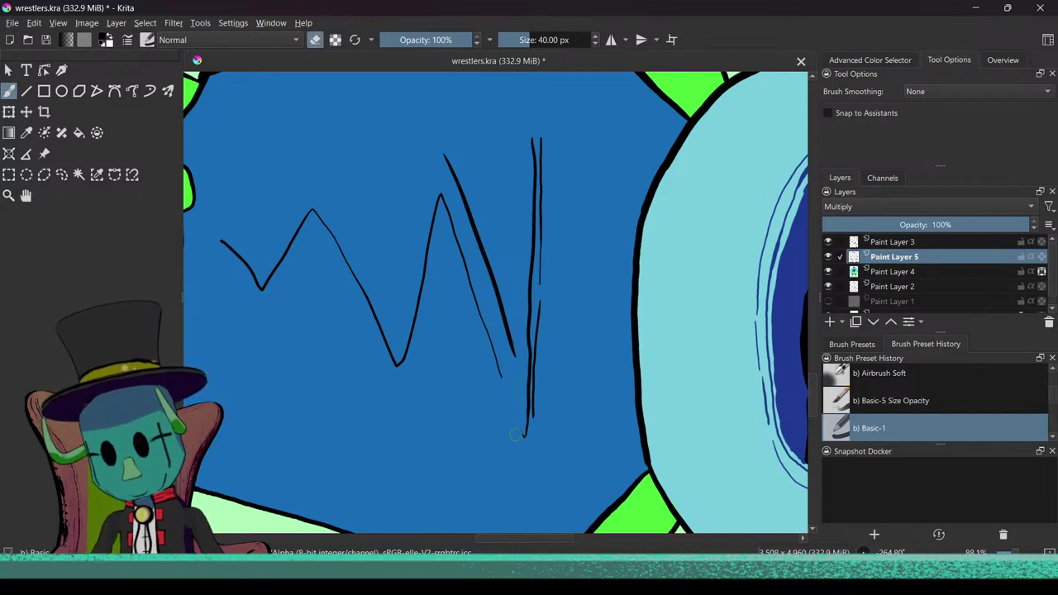
{"action": "left_click_drag", "start_coordinate": [459, 354], "coordinate": [600, 294]}
{"action": "left_click_drag", "start_coordinate": [564, 359], "coordinate": [583, 323]}
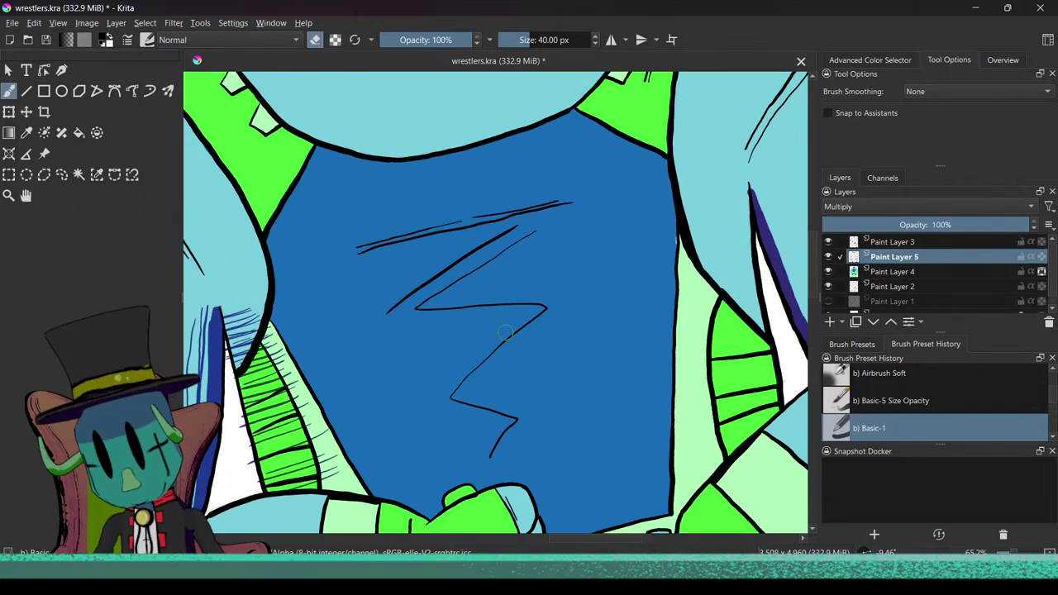
{"action": "key", "text": "e"}
{"action": "left_click_drag", "start_coordinate": [422, 308], "coordinate": [428, 306]}
{"action": "key", "text": "e"}
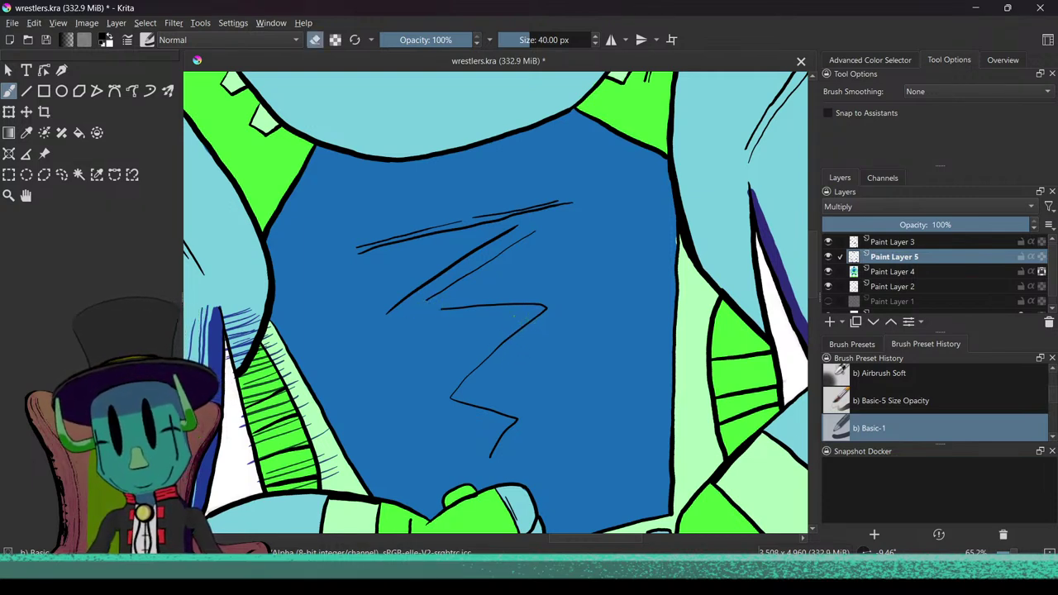
Step: Detach the chest zigzag's lower diagonal from the horizontal fold and draw a thin parallel crease with a short dash along its inner side
{"action": "key", "text": "e"}
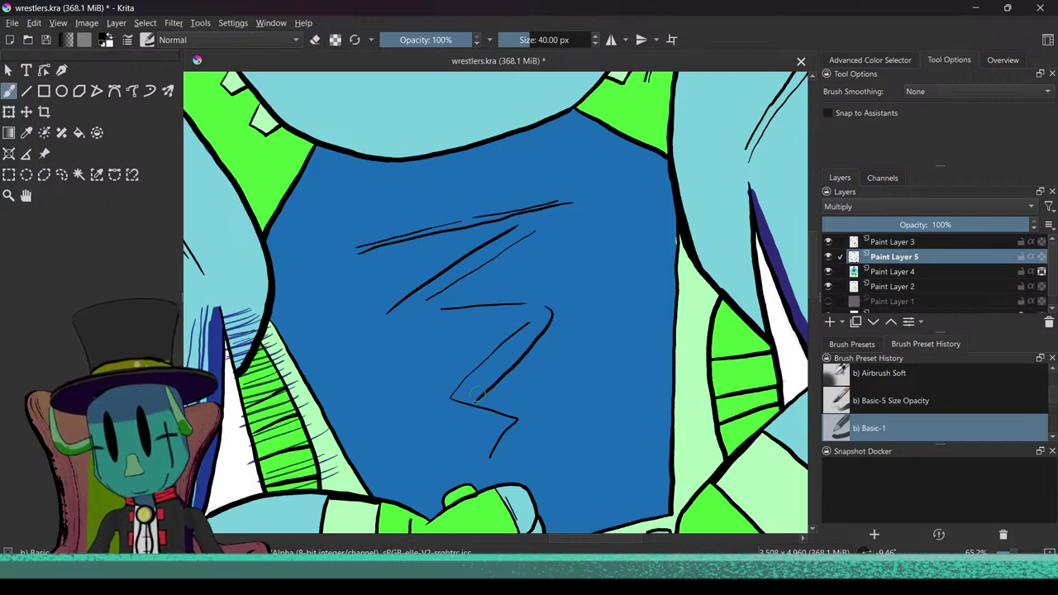
{"action": "key", "text": "ctrl+z"}
{"action": "left_click_drag", "start_coordinate": [530, 332], "coordinate": [478, 380]}
{"action": "key", "text": "ctrl+z"}
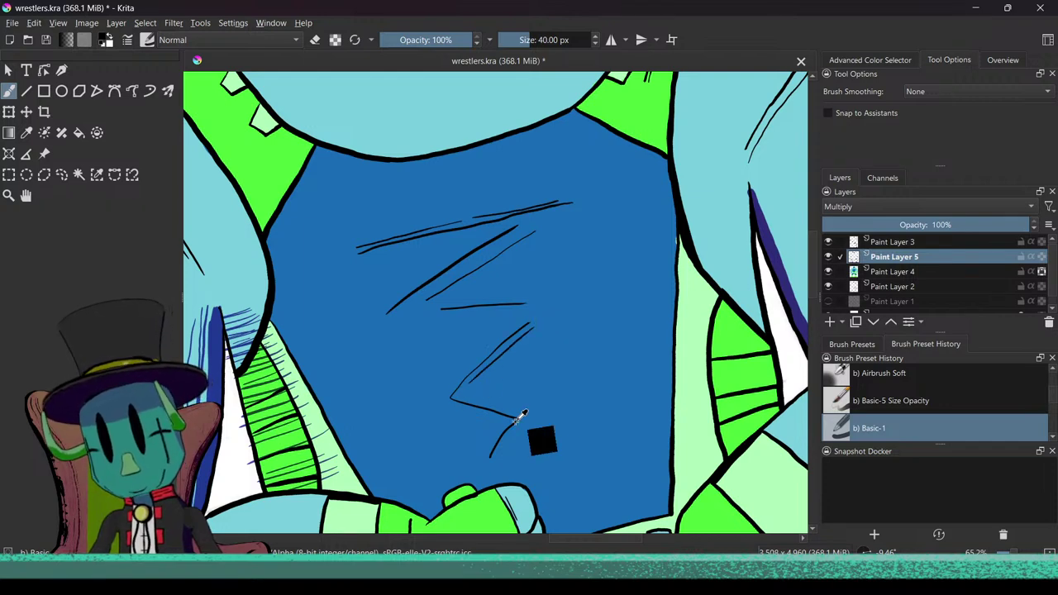
{"action": "mouse_move", "coordinate": [489, 416]}
{"action": "left_mouse_down"}
{"action": "mouse_move", "coordinate": [518, 346]}
{"action": "mouse_move", "coordinate": [405, 325]}
{"action": "left_mouse_up"}
{"action": "key", "text": "ctrl+z"}
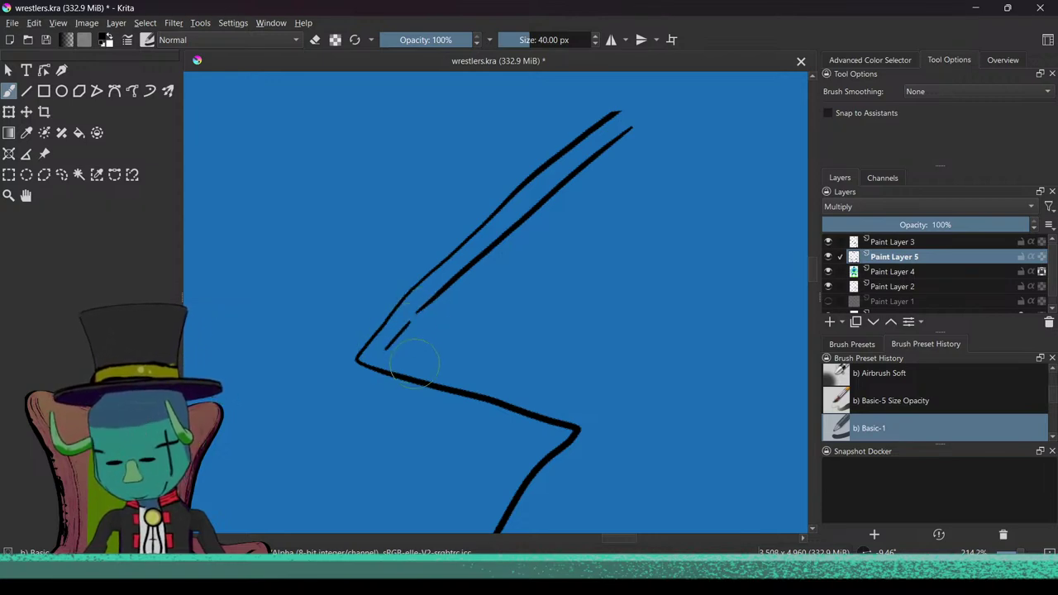
Step: Erase the lowest corner of the chest zigzag to separate its last short segment above the fist
{"action": "scroll", "coordinate": [411, 357], "scroll_direction": "down", "scroll_amount": 10}
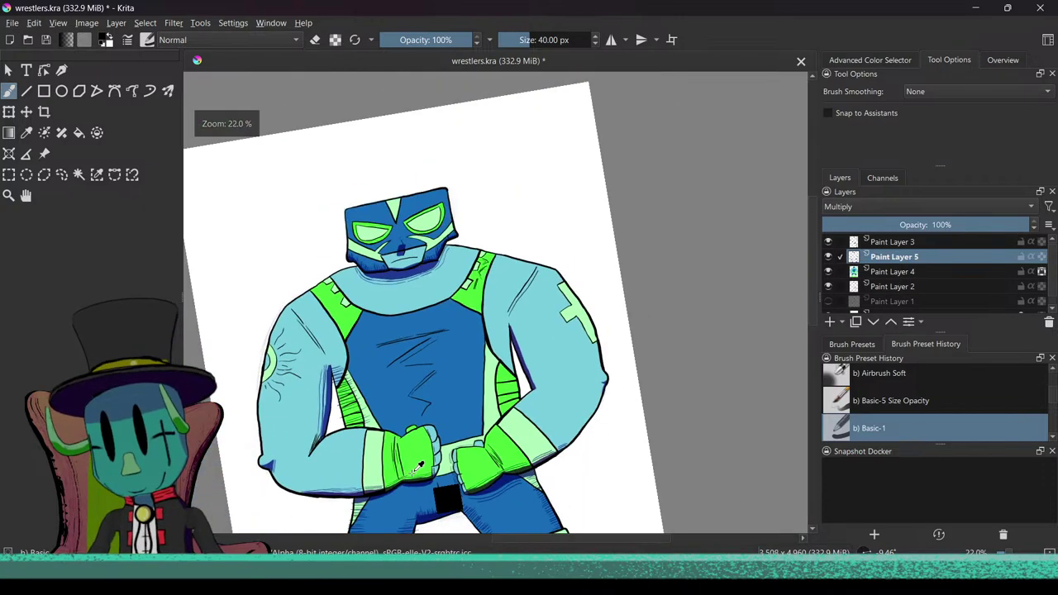
{"action": "left_click_drag", "start_coordinate": [411, 472], "coordinate": [427, 343]}
{"action": "scroll", "coordinate": [426, 343], "scroll_direction": "up", "scroll_amount": 6}
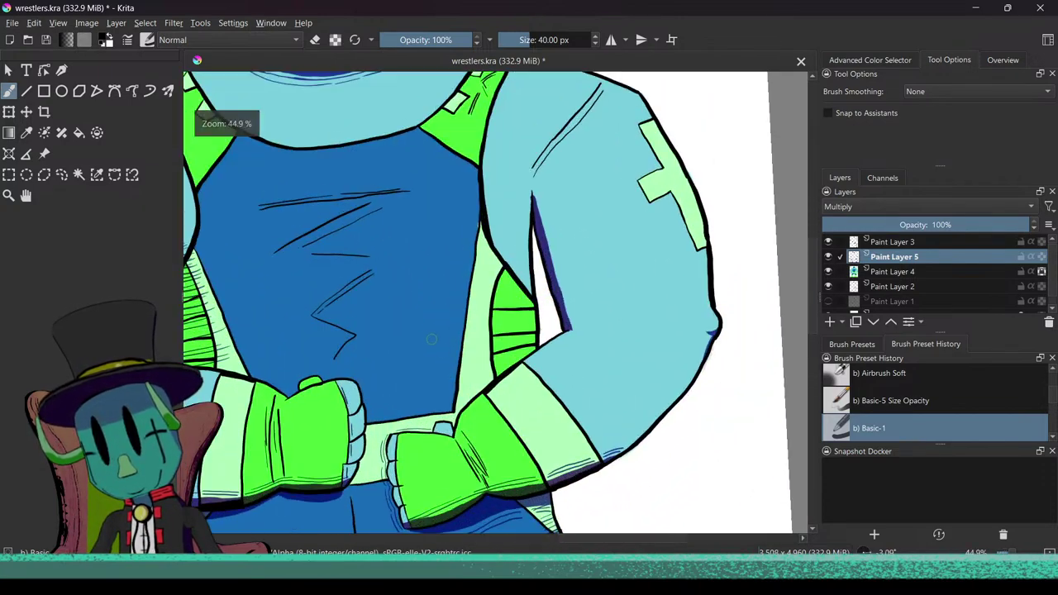
{"action": "scroll", "coordinate": [427, 343], "scroll_direction": "up", "scroll_amount": 4}
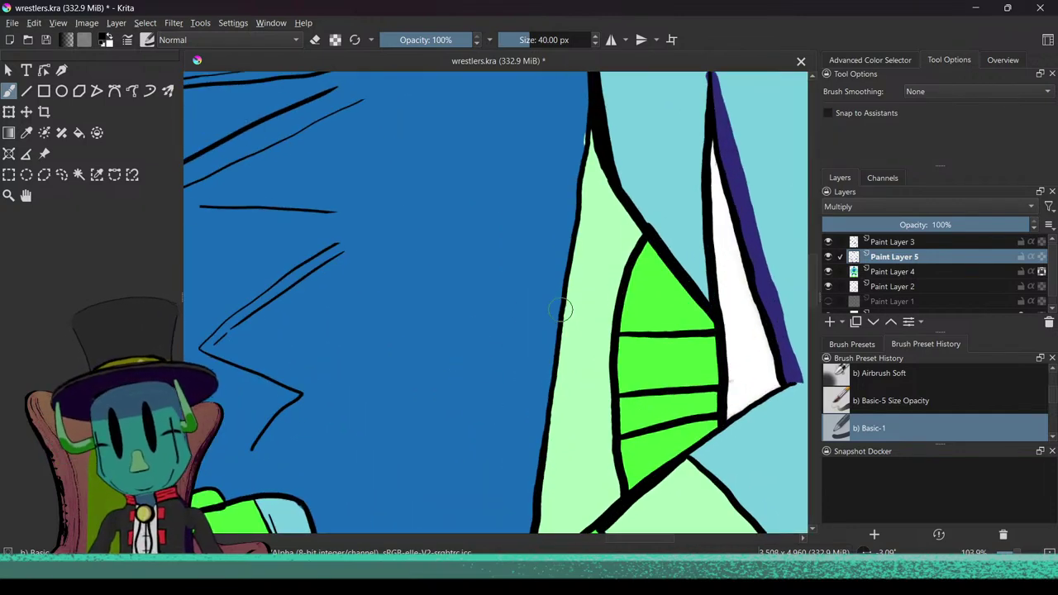
{"action": "left_click_drag", "start_coordinate": [535, 345], "coordinate": [457, 339]}
{"action": "key", "text": "e"}
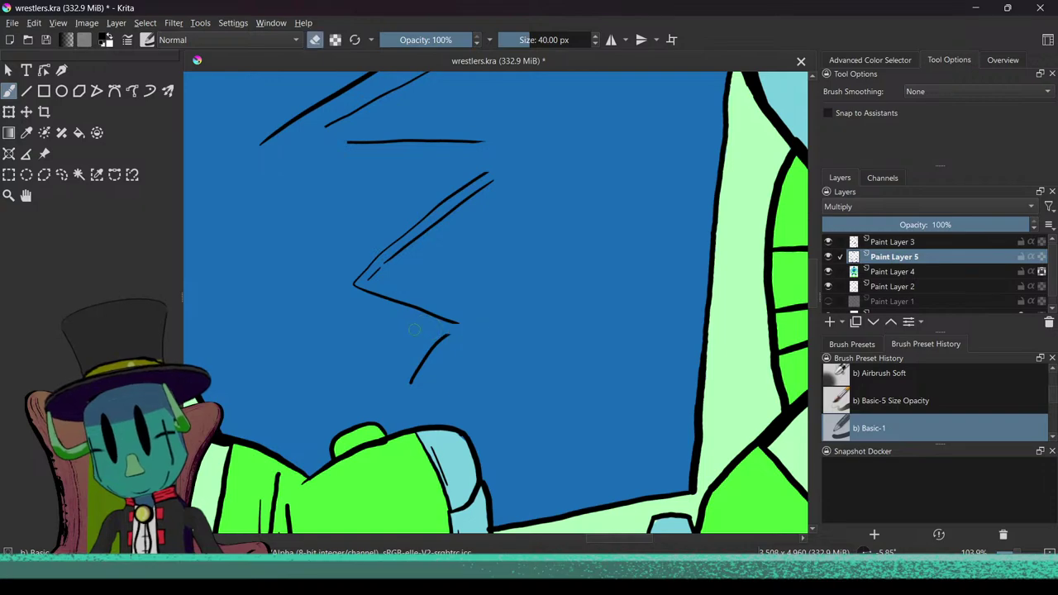
{"action": "scroll", "coordinate": [481, 416], "scroll_direction": "down", "scroll_amount": 7}
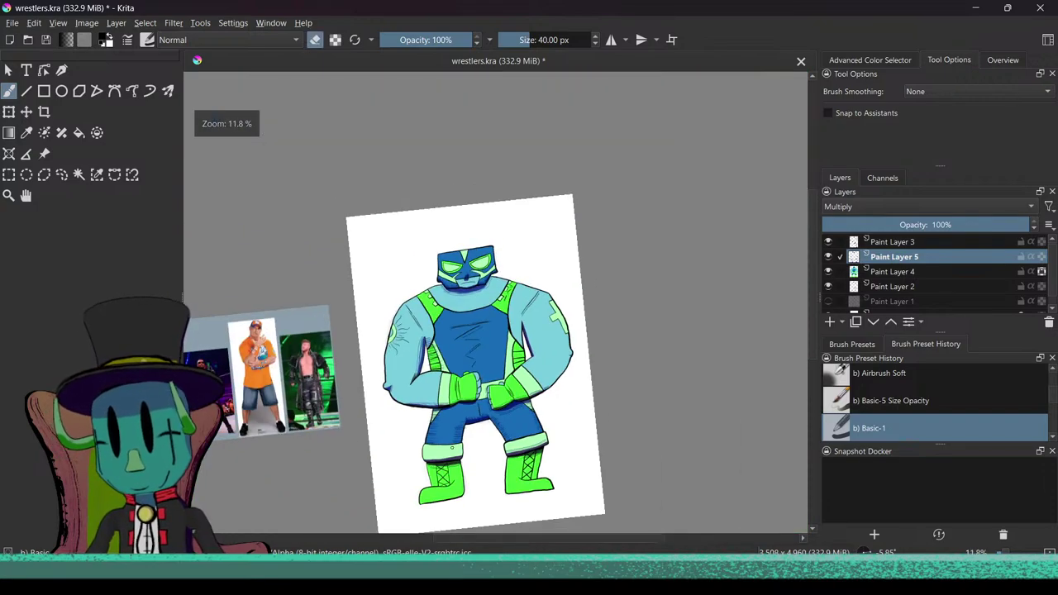
Step: Draw two short horizontal crease strokes side by side on the upper chest, just below the neckline
{"action": "scroll", "coordinate": [481, 415], "scroll_direction": "up", "scroll_amount": 2}
{"action": "scroll", "coordinate": [481, 416], "scroll_direction": "up", "scroll_amount": 4}
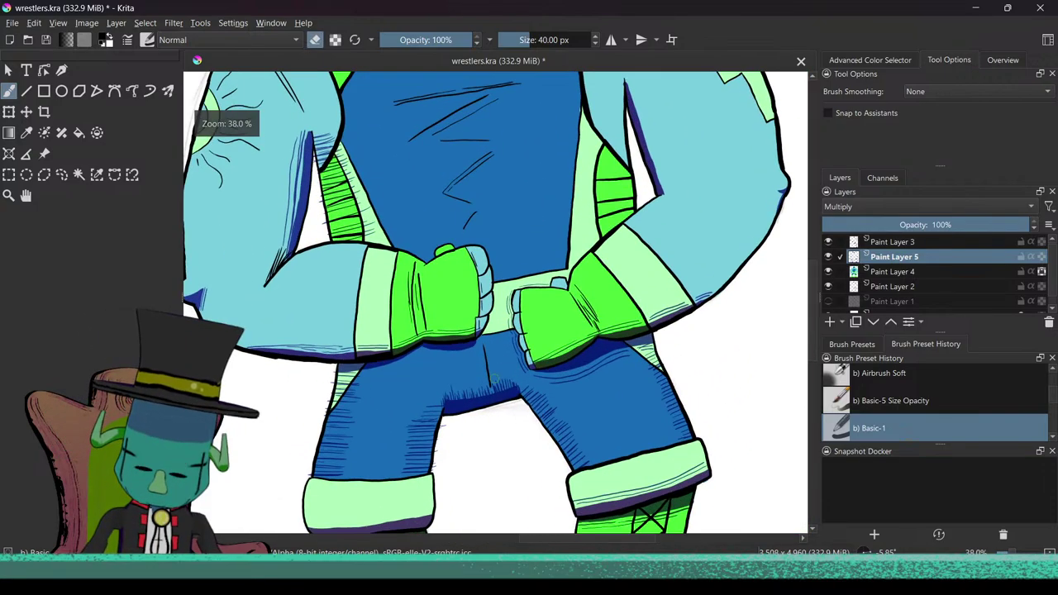
{"action": "scroll", "coordinate": [486, 288], "scroll_direction": "down", "scroll_amount": 4}
{"action": "scroll", "coordinate": [531, 329], "scroll_direction": "up", "scroll_amount": 7}
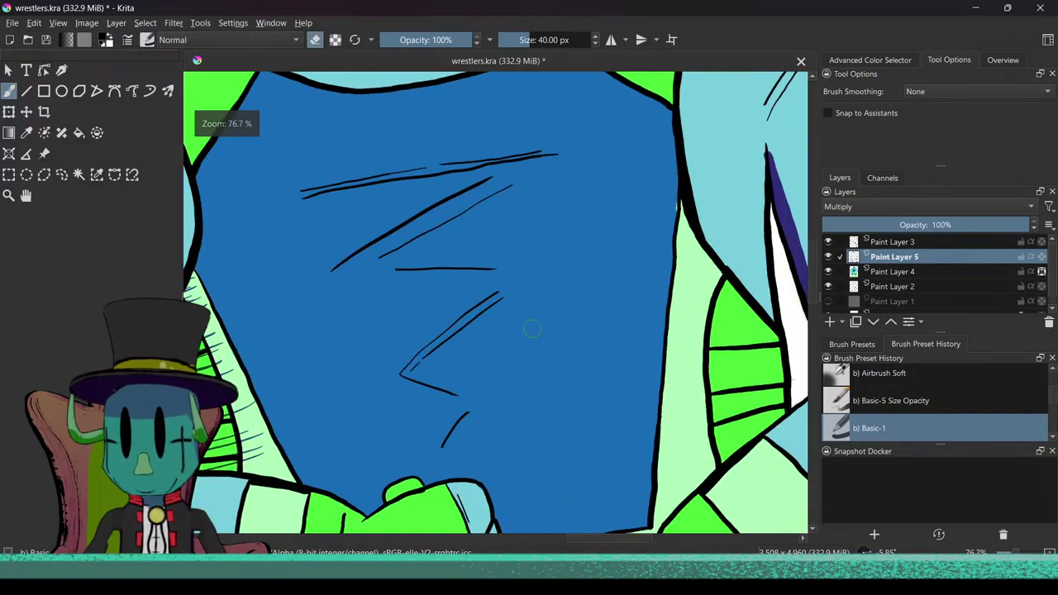
{"action": "left_click_drag", "start_coordinate": [507, 284], "coordinate": [538, 244]}
{"action": "left_click_drag", "start_coordinate": [538, 244], "coordinate": [593, 503]}
{"action": "left_click_drag", "start_coordinate": [593, 503], "coordinate": [549, 383]}
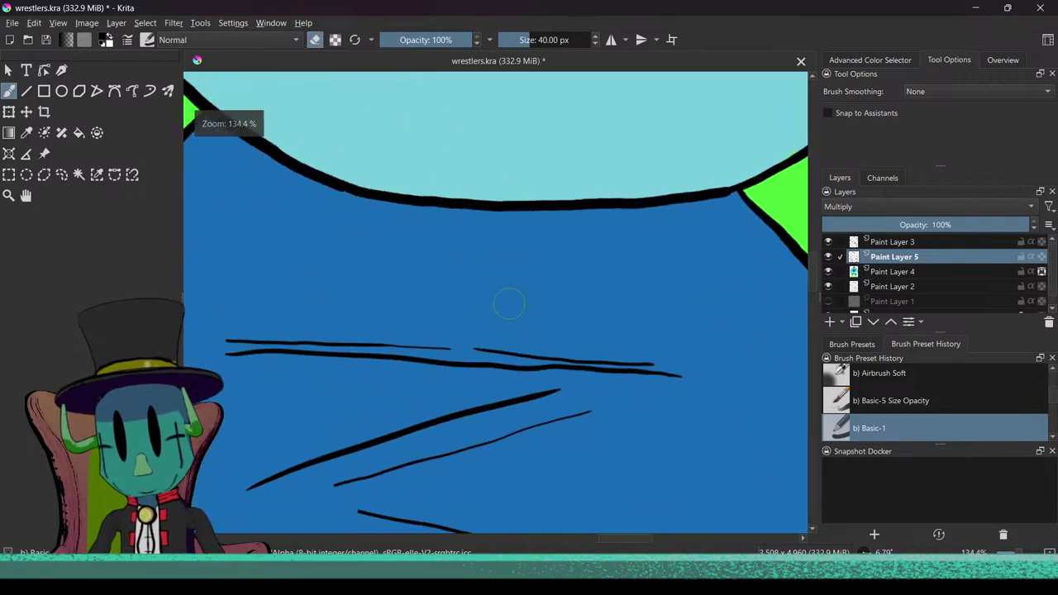
{"action": "key", "text": "e"}
{"action": "left_click_drag", "start_coordinate": [489, 270], "coordinate": [576, 270]}
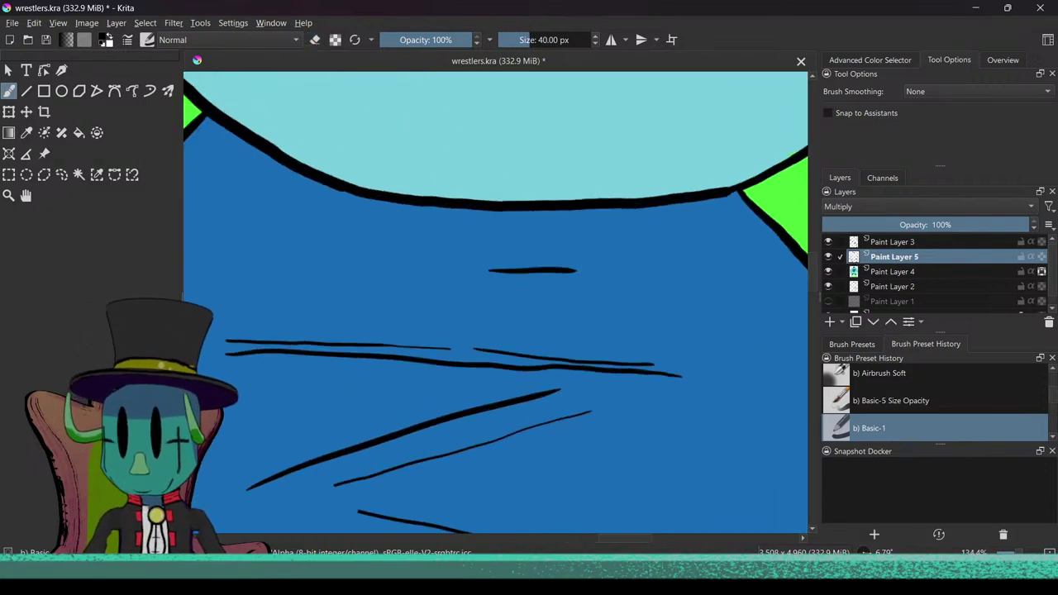
{"action": "left_click_drag", "start_coordinate": [400, 261], "coordinate": [468, 260]}
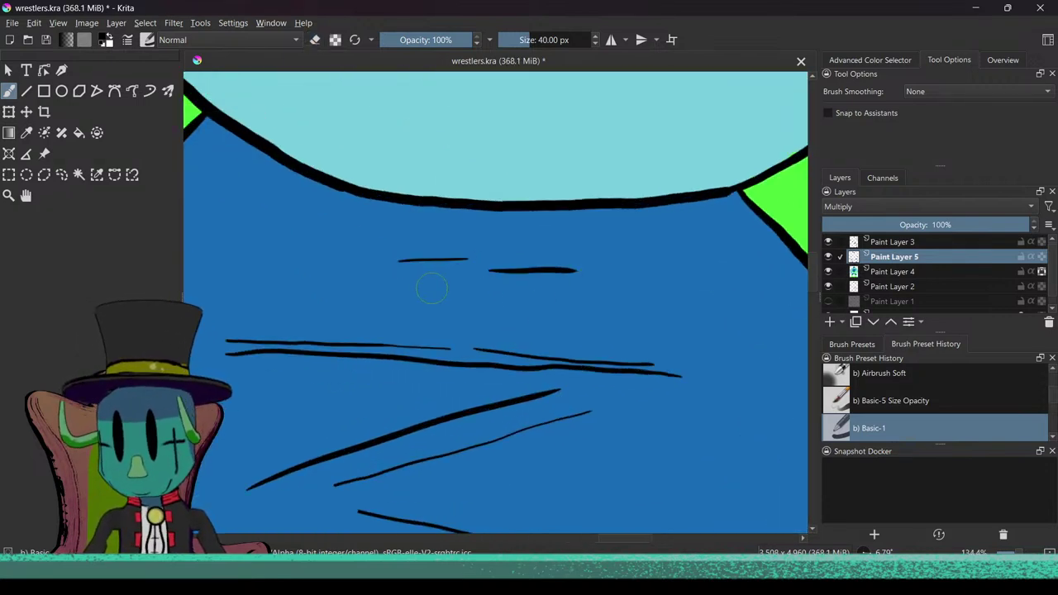
{"action": "key", "text": "ctrl+z"}
{"action": "left_click_drag", "start_coordinate": [384, 264], "coordinate": [446, 267]}
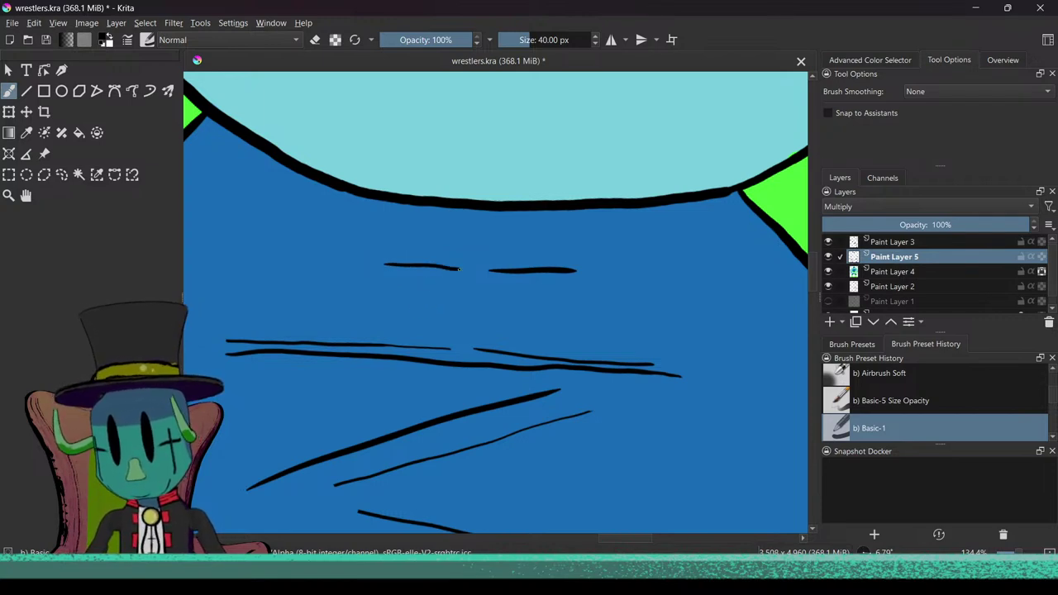
Step: Draw longer horizontal creases across the chest, one above the double fold line and others below it through the diagonals
{"action": "left_click_drag", "start_coordinate": [312, 299], "coordinate": [620, 312]}
{"action": "left_click_drag", "start_coordinate": [448, 373], "coordinate": [438, 416]}
{"action": "left_click_drag", "start_coordinate": [265, 312], "coordinate": [477, 322]}
{"action": "left_click_drag", "start_coordinate": [296, 376], "coordinate": [338, 377]}
{"action": "key", "text": "ctrl+z"}
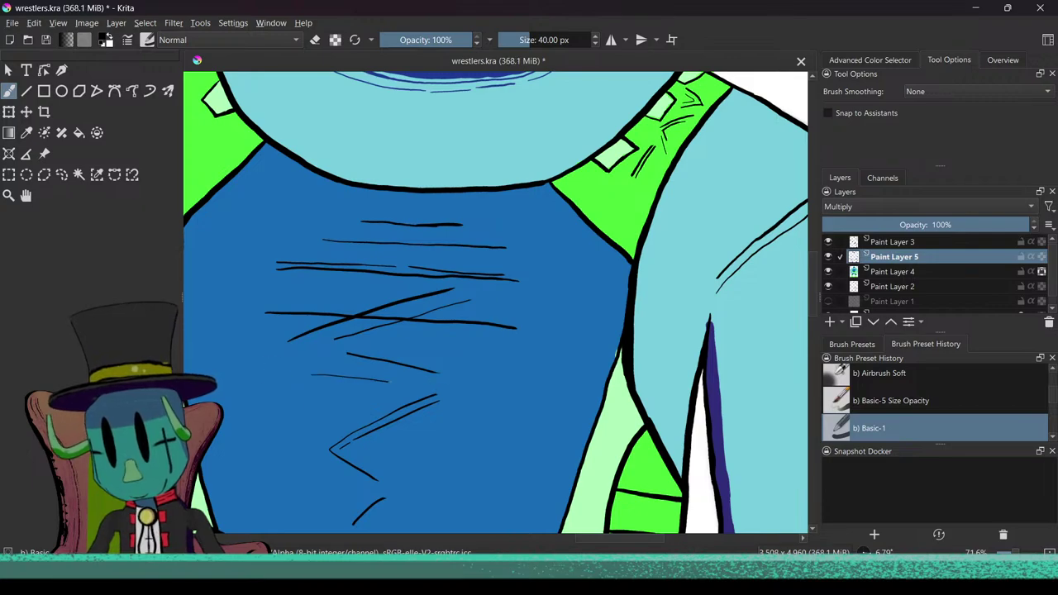
{"action": "mouse_move", "coordinate": [487, 392]}
{"action": "left_mouse_down"}
{"action": "mouse_move", "coordinate": [497, 392]}
{"action": "mouse_move", "coordinate": [434, 400]}
{"action": "mouse_move", "coordinate": [539, 283]}
{"action": "mouse_move", "coordinate": [562, 322]}
{"action": "mouse_move", "coordinate": [561, 308]}
{"action": "left_mouse_up"}
{"action": "key", "text": "ctrl+z"}
{"action": "left_click_drag", "start_coordinate": [478, 372], "coordinate": [514, 320]}
{"action": "left_click_drag", "start_coordinate": [545, 217], "coordinate": [551, 308]}
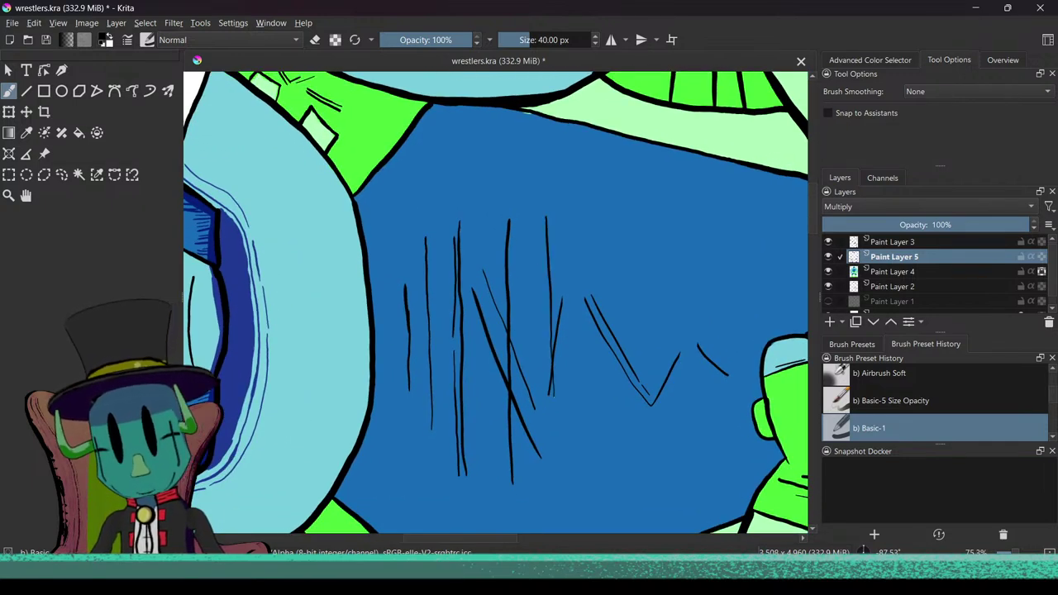
{"action": "left_click_drag", "start_coordinate": [494, 468], "coordinate": [413, 289]}
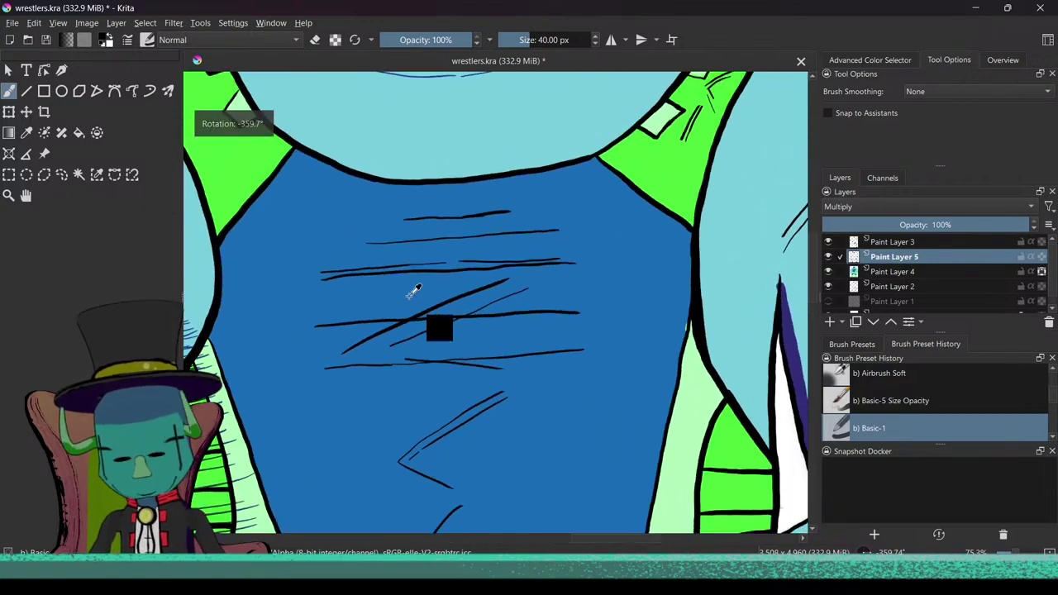
Step: Erase a narrow vertical gap down the middle of the chest creases to split each line in two
{"action": "scroll", "coordinate": [414, 290], "scroll_direction": "up", "scroll_amount": 5}
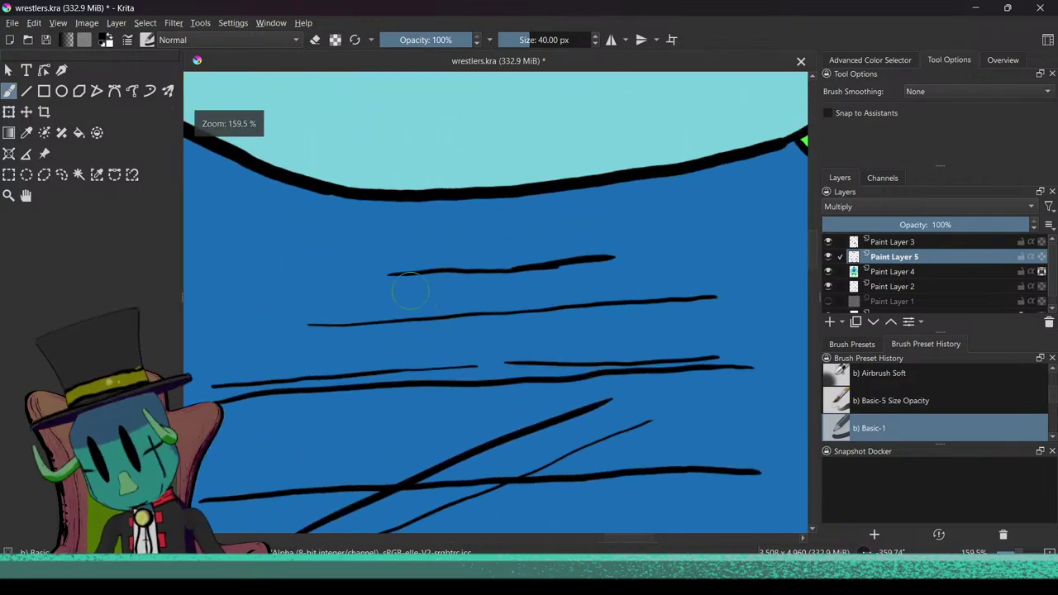
{"action": "key", "text": "e"}
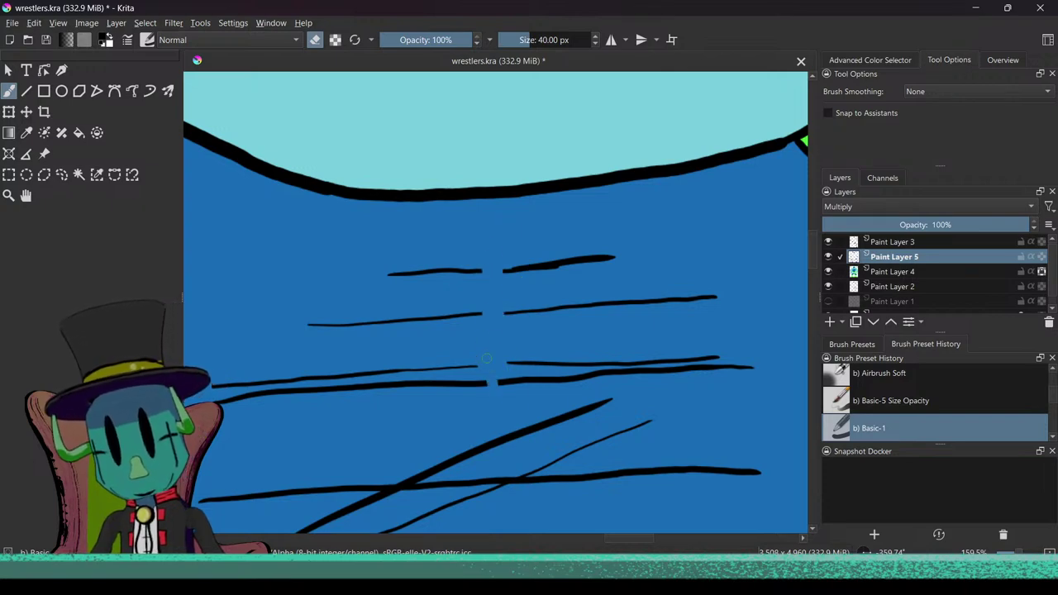
{"action": "scroll", "coordinate": [507, 425], "scroll_direction": "down", "scroll_amount": 5}
{"action": "scroll", "coordinate": [508, 406], "scroll_direction": "up", "scroll_amount": 2}
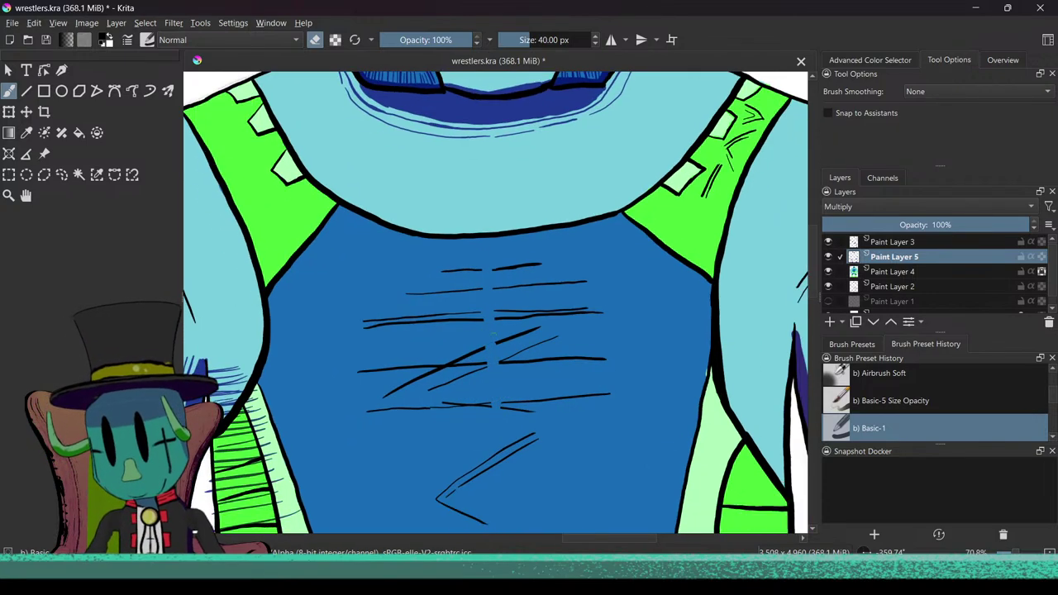
Step: Erase the outer tip of the split crease beside the chest diagonals and thin out its remaining stroke
{"action": "scroll", "coordinate": [519, 426], "scroll_direction": "down", "scroll_amount": 6}
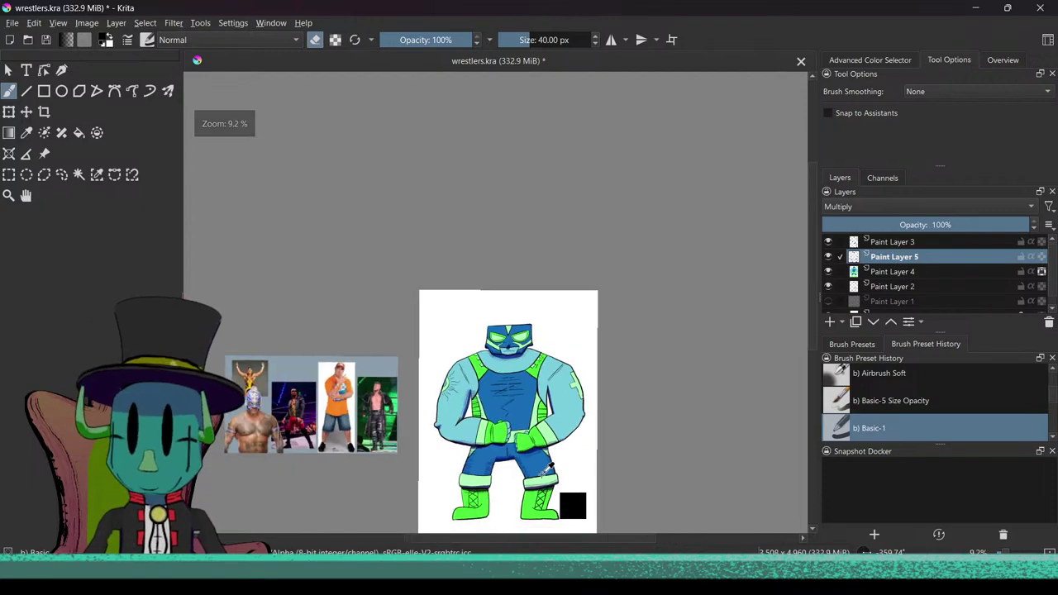
{"action": "scroll", "coordinate": [519, 426], "scroll_direction": "up", "scroll_amount": 2}
{"action": "scroll", "coordinate": [519, 426], "scroll_direction": "up", "scroll_amount": 2}
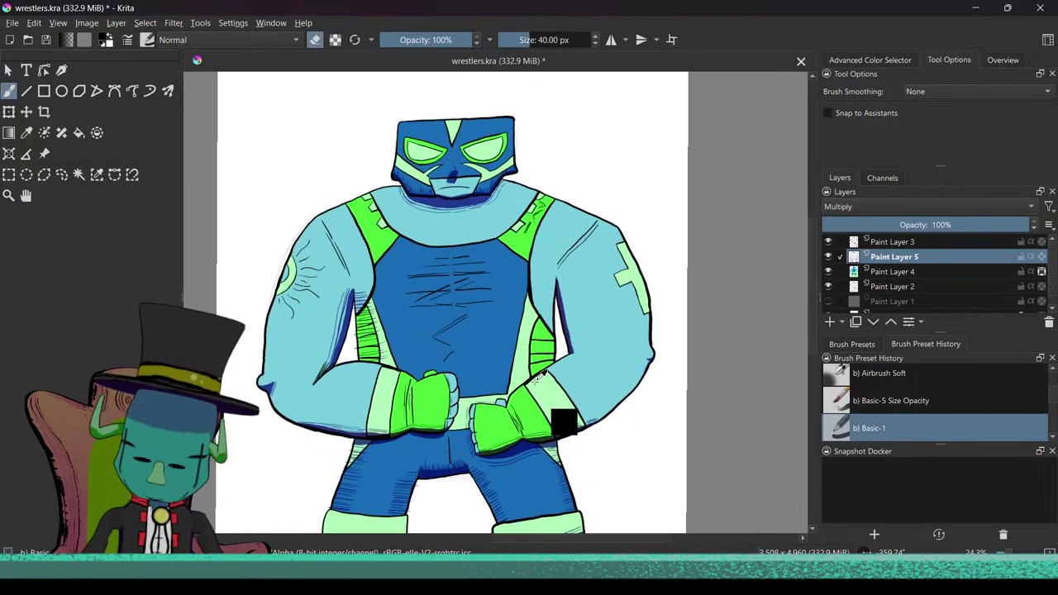
{"action": "scroll", "coordinate": [488, 328], "scroll_direction": "up", "scroll_amount": 1}
{"action": "left_click_drag", "start_coordinate": [425, 381], "coordinate": [440, 212]}
{"action": "left_click_drag", "start_coordinate": [509, 304], "coordinate": [515, 261]}
{"action": "scroll", "coordinate": [516, 261], "scroll_direction": "up", "scroll_amount": 4}
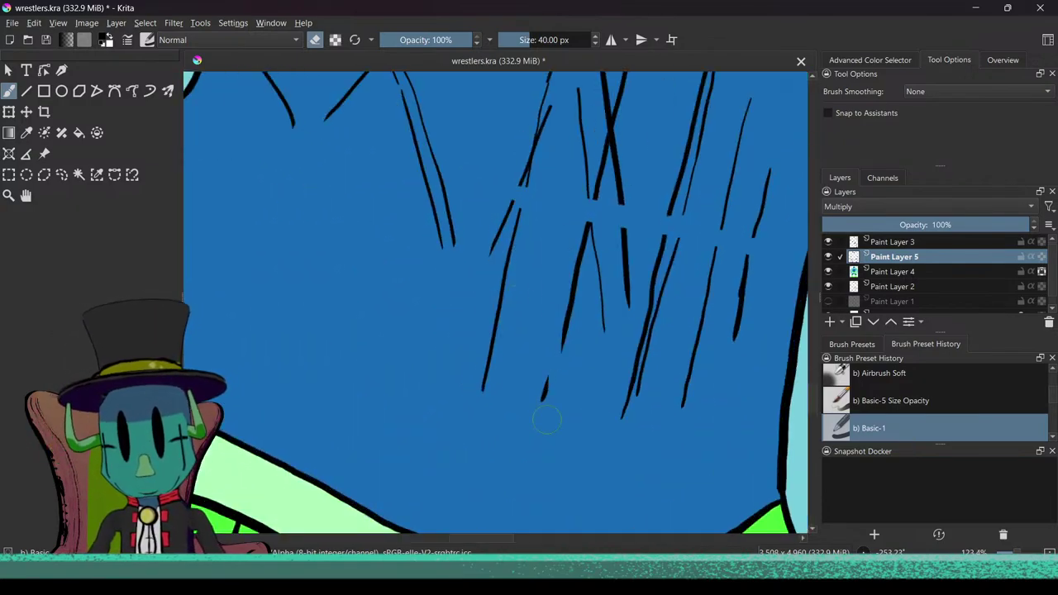
{"action": "left_click_drag", "start_coordinate": [562, 344], "coordinate": [583, 228]}
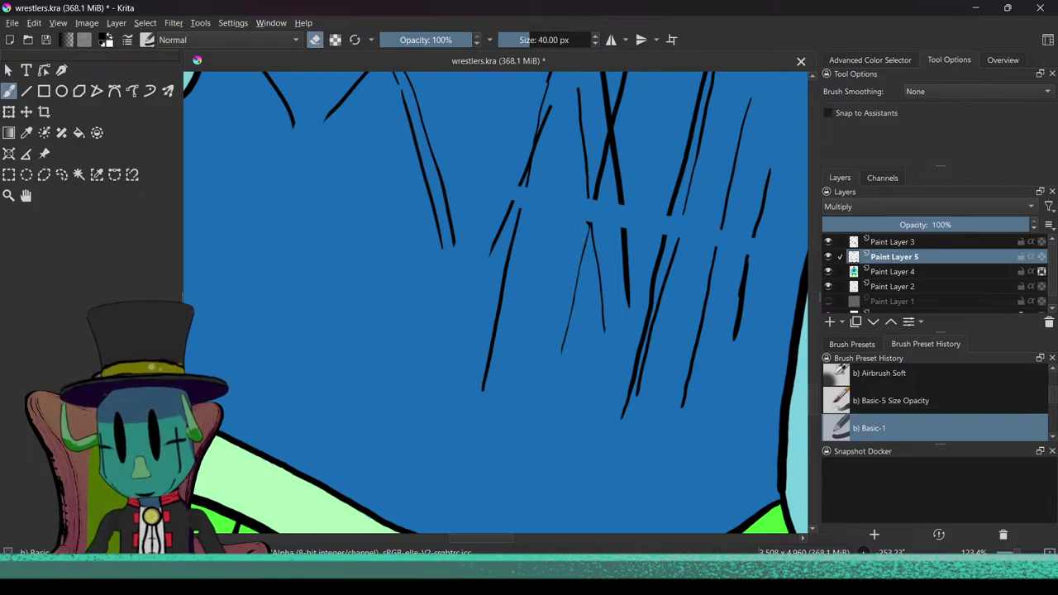
{"action": "scroll", "coordinate": [550, 373], "scroll_direction": "down", "scroll_amount": 6}
{"action": "left_click_drag", "start_coordinate": [486, 423], "coordinate": [589, 286]}
{"action": "left_click_drag", "start_coordinate": [502, 334], "coordinate": [546, 411]}
{"action": "scroll", "coordinate": [543, 410], "scroll_direction": "up", "scroll_amount": 5}
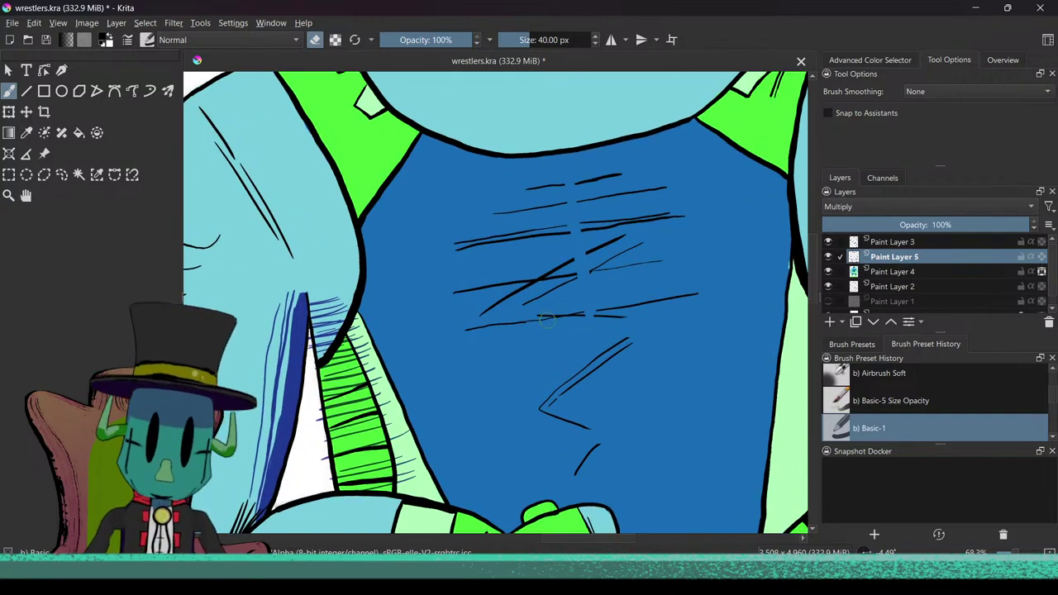
Step: Undo the added horizontal chest creases, the centre gap and the earlier erasures until the chest zigzag is one continuous line
{"action": "key", "text": "F1"}
{"action": "key", "text": "alt+Tab"}
{"action": "key", "text": "ctrl+z"}
{"action": "key", "text": "ctrl+z"}
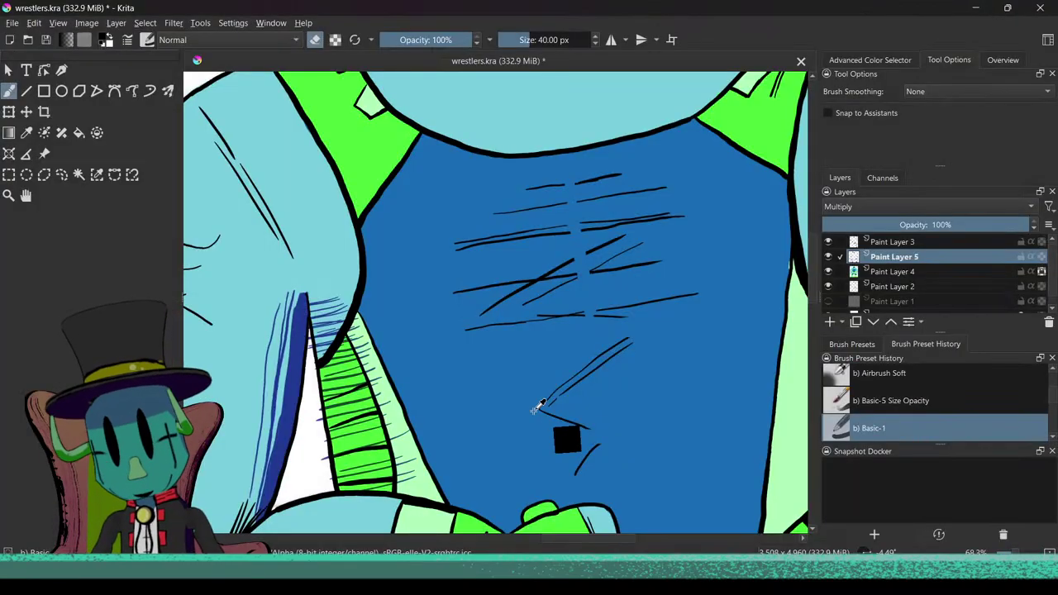
{"action": "key", "text": "ctrl+z"}
{"action": "key", "text": "ctrl+z"}
{"action": "key", "text": "ctrl+z"}
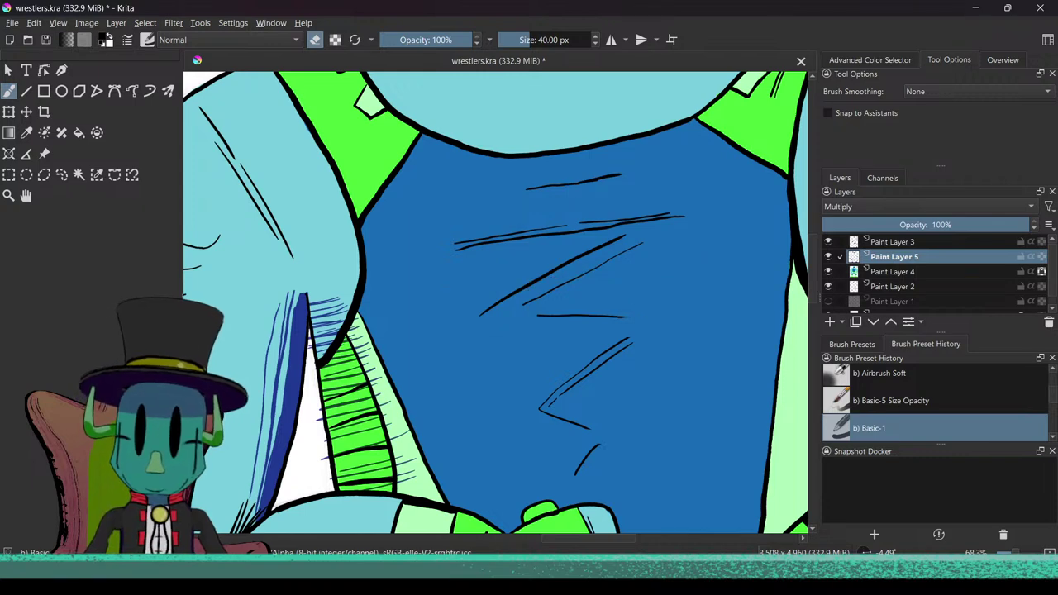
{"action": "key", "text": "ctrl+z"}
{"action": "key", "text": "ctrl+z"}
{"action": "key", "text": "ctrl+z"}
{"action": "key", "text": "ctrl+z"}
{"action": "key", "text": "ctrl+z"}
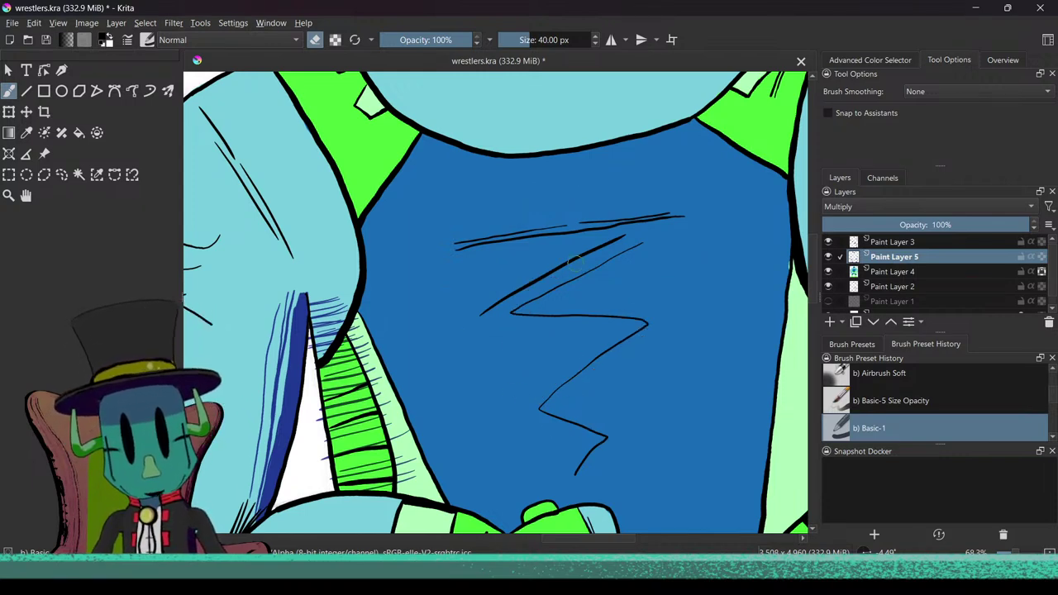
Step: Draw thin black crease lines across the thigh beneath the cross-tattooed arm, parallel to the upper edge of the pant cuff
{"action": "scroll", "coordinate": [576, 262], "scroll_direction": "down", "scroll_amount": 5}
{"action": "left_click_drag", "start_coordinate": [506, 337], "coordinate": [533, 347]}
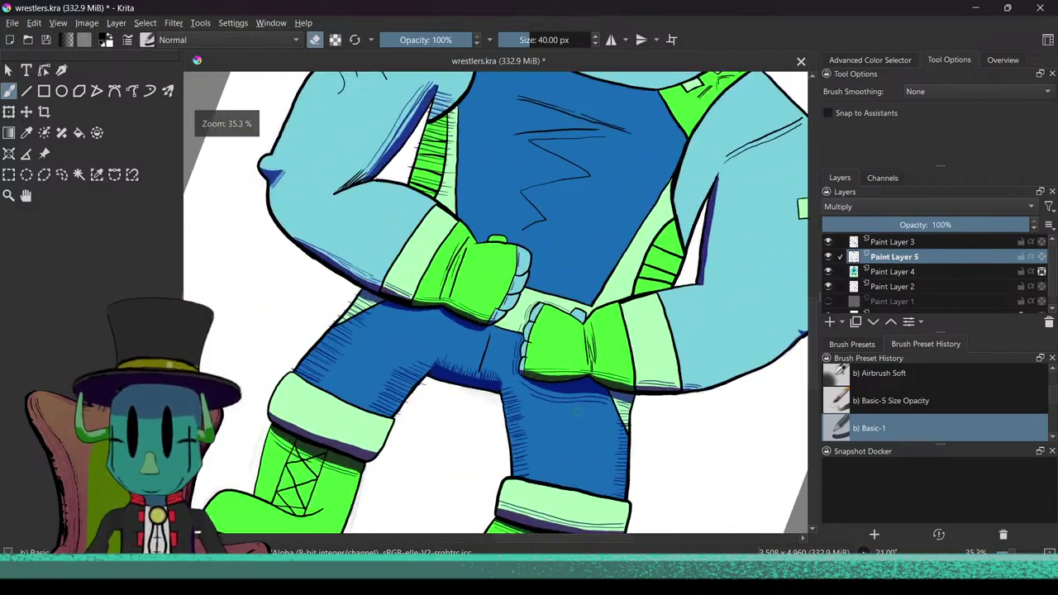
{"action": "left_click_drag", "start_coordinate": [584, 463], "coordinate": [534, 329]}
{"action": "left_click_drag", "start_coordinate": [534, 329], "coordinate": [633, 284]}
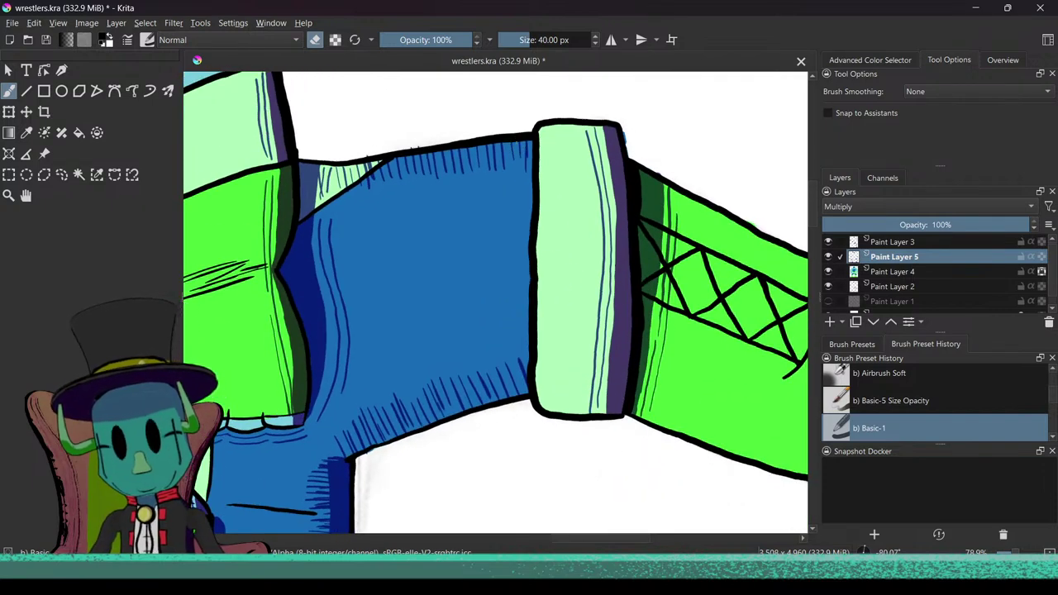
{"action": "key", "text": "e"}
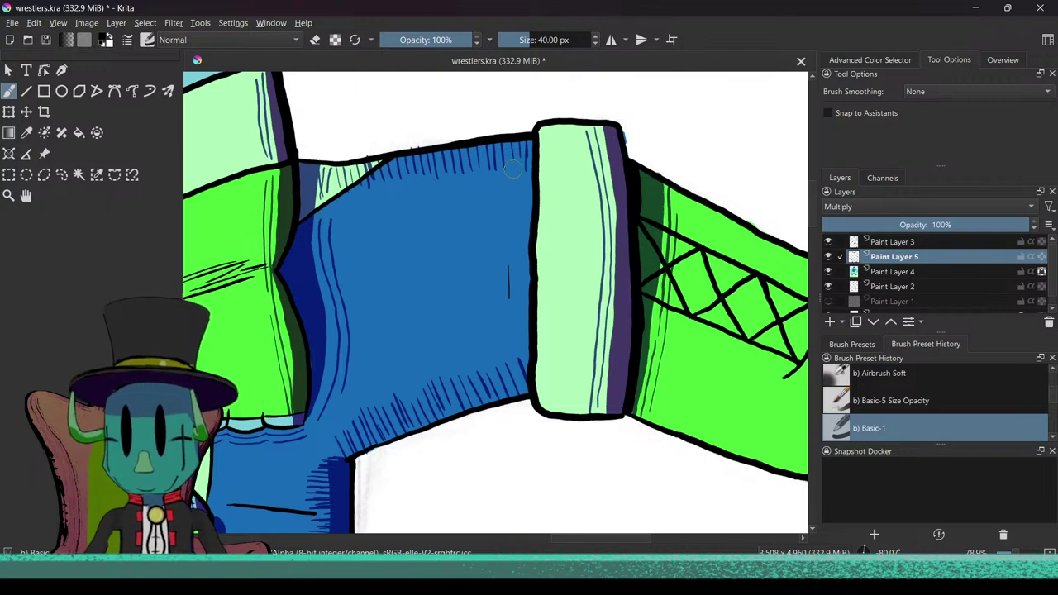
{"action": "left_click_drag", "start_coordinate": [519, 303], "coordinate": [519, 374]}
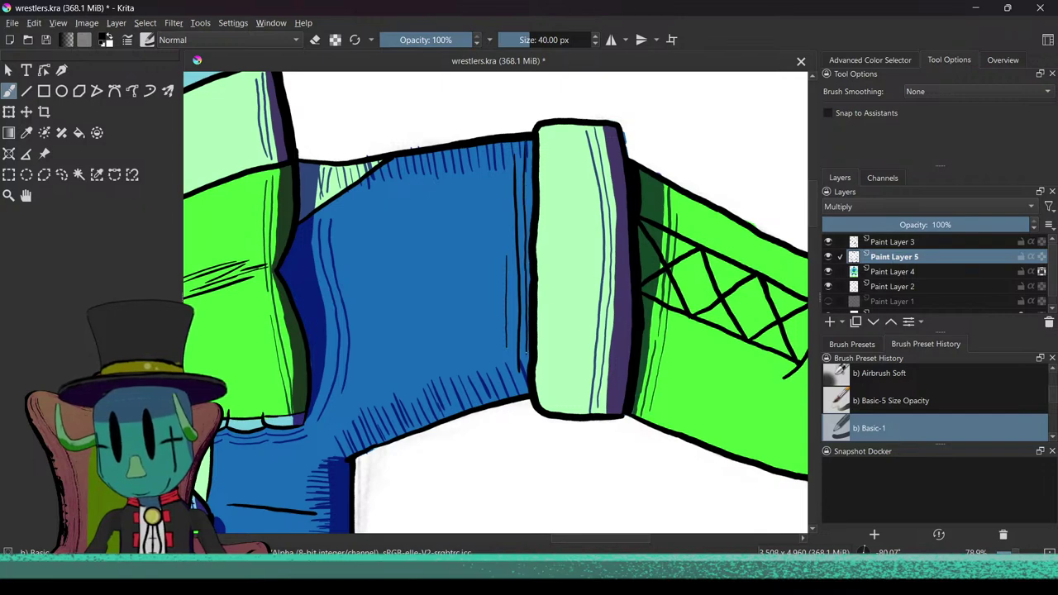
Step: Draw matching curved black crease lines across the other thigh, following the upper edge of its cuff
{"action": "left_click_drag", "start_coordinate": [565, 305], "coordinate": [423, 325]}
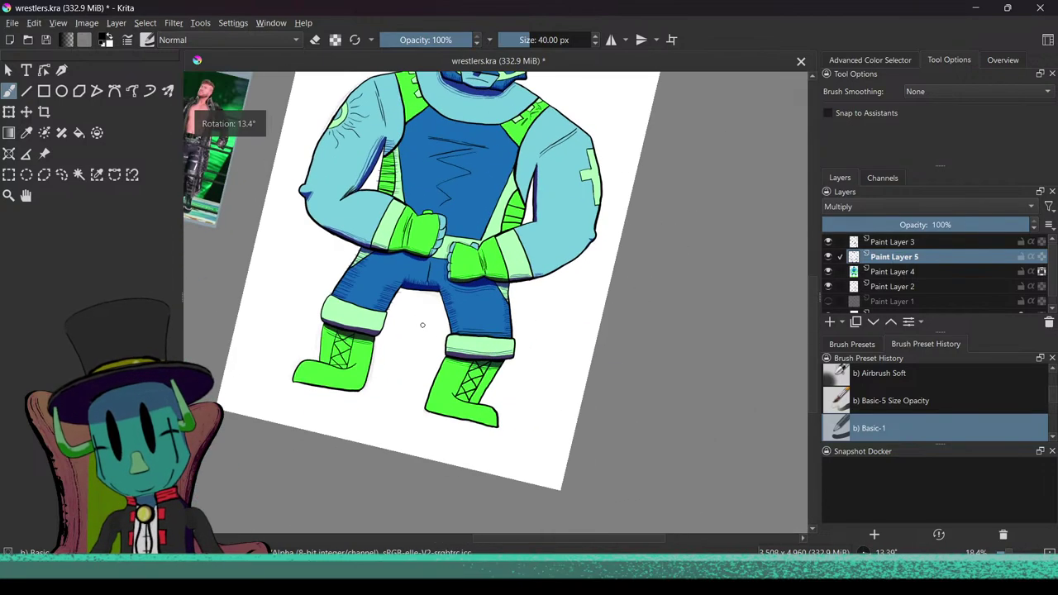
{"action": "left_click_drag", "start_coordinate": [441, 376], "coordinate": [578, 364]}
{"action": "scroll", "coordinate": [529, 364], "scroll_direction": "up", "scroll_amount": 4}
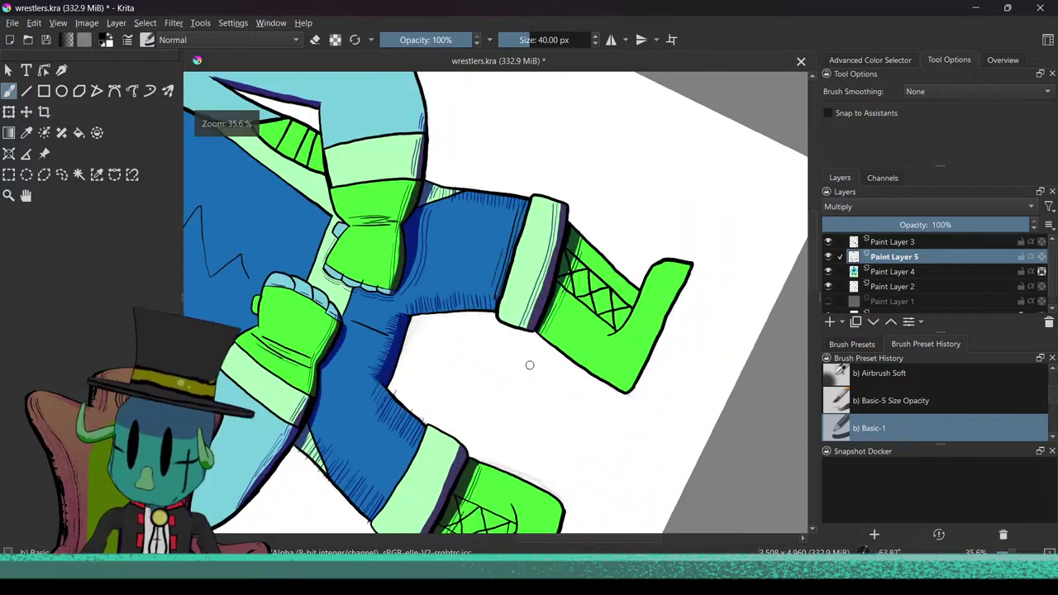
{"action": "scroll", "coordinate": [579, 291], "scroll_direction": "up", "scroll_amount": 3}
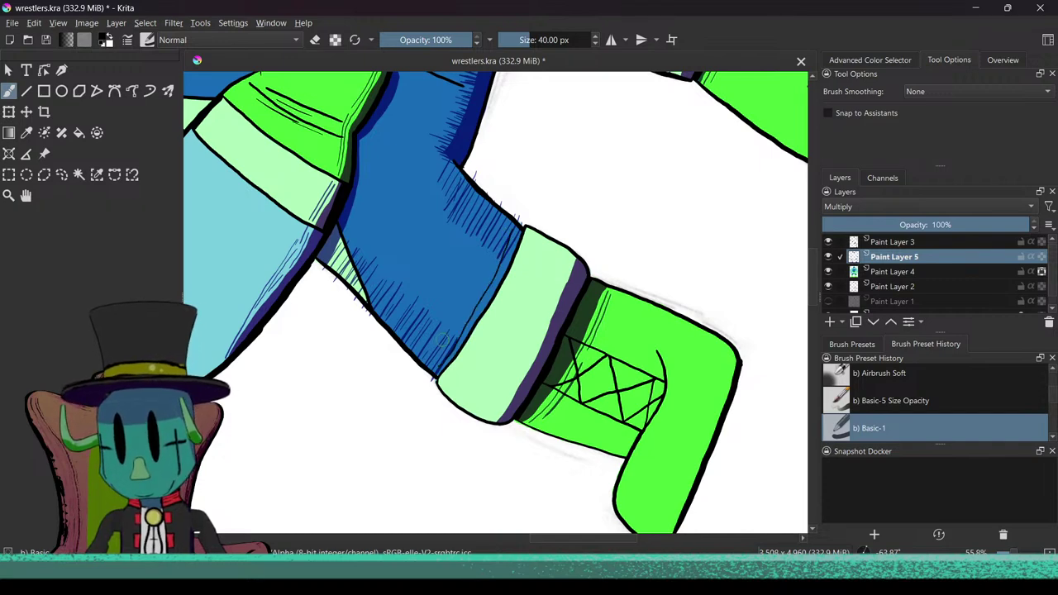
{"action": "scroll", "coordinate": [480, 311], "scroll_direction": "up", "scroll_amount": 4}
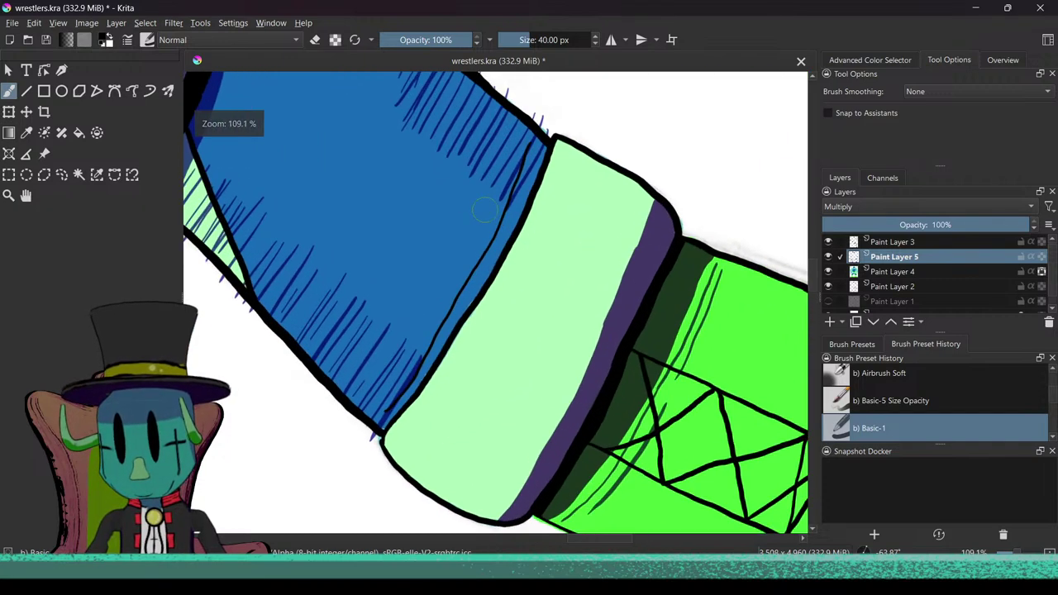
{"action": "left_click_drag", "start_coordinate": [500, 162], "coordinate": [476, 232]}
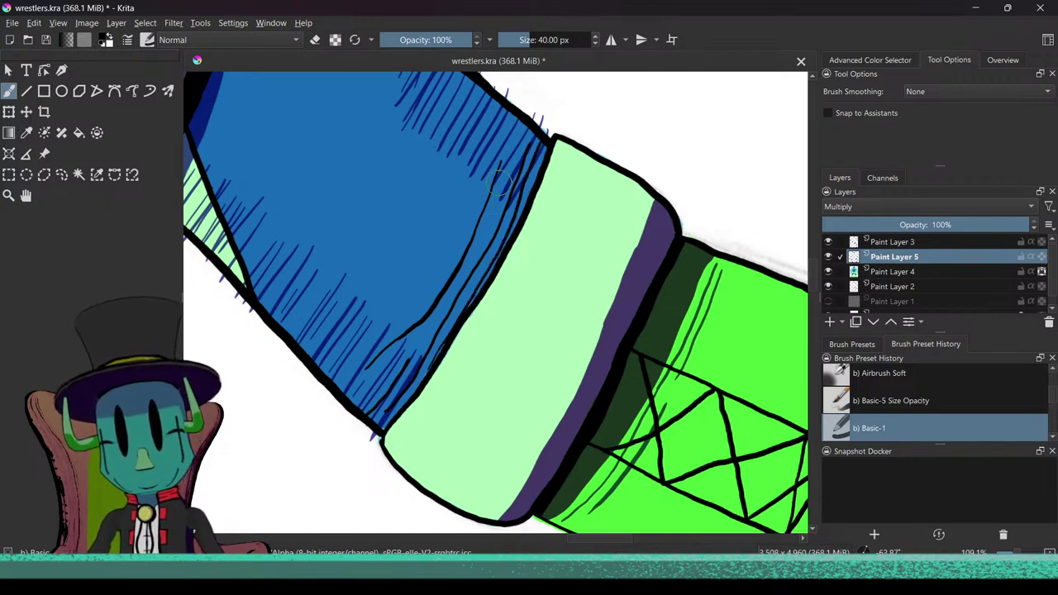
{"action": "left_click_drag", "start_coordinate": [518, 255], "coordinate": [452, 303]}
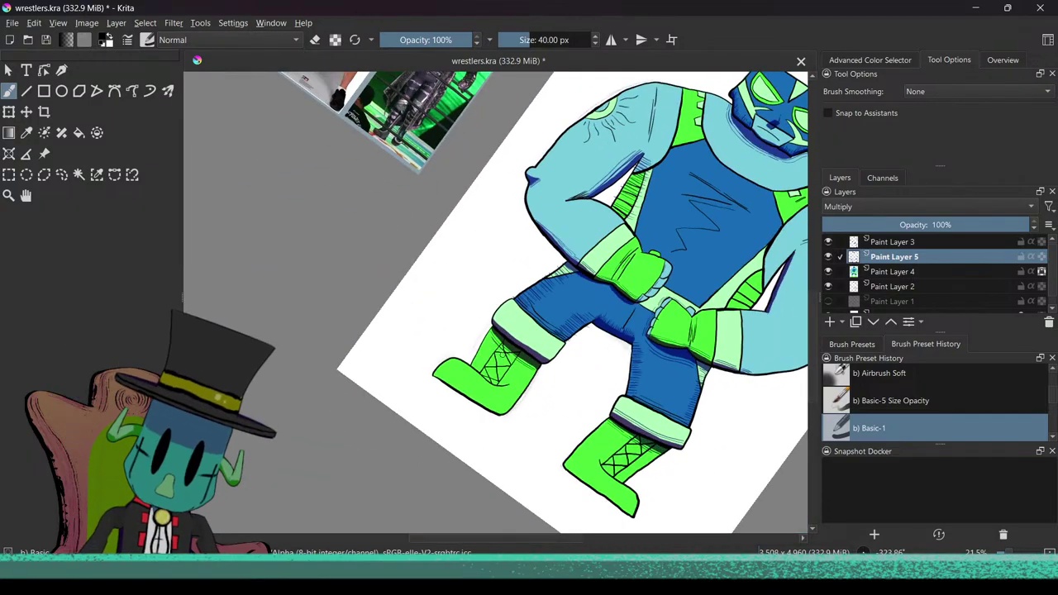
Step: Toggle the visibility of Paint Layer 5 to check its shading, and set its blending mode to Normal
{"action": "left_click_drag", "start_coordinate": [521, 330], "coordinate": [534, 351]}
{"action": "left_click_drag", "start_coordinate": [548, 343], "coordinate": [503, 433]}
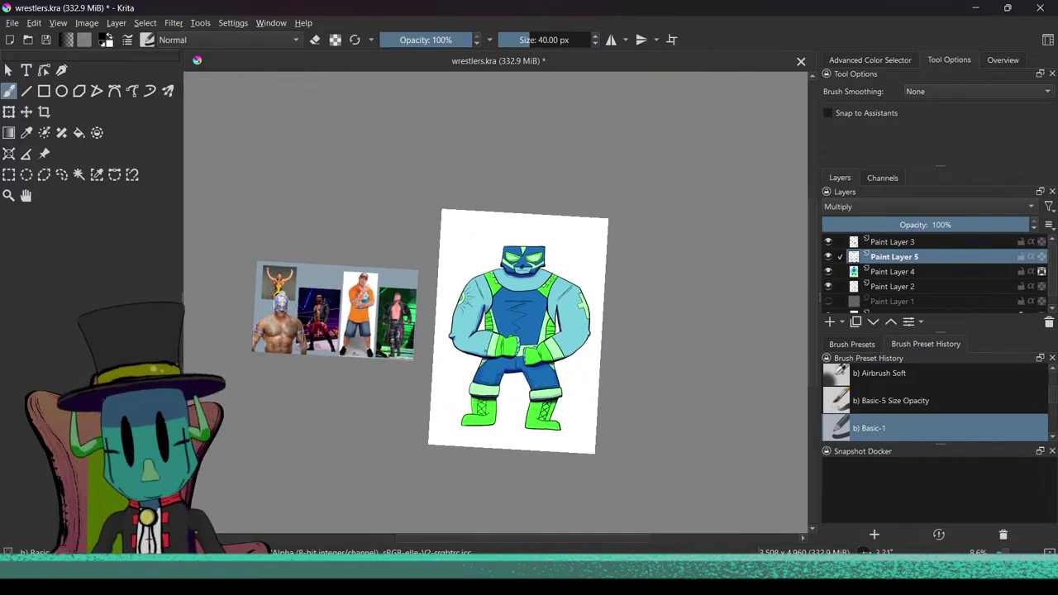
{"action": "scroll", "coordinate": [570, 411], "scroll_direction": "up", "scroll_amount": 7}
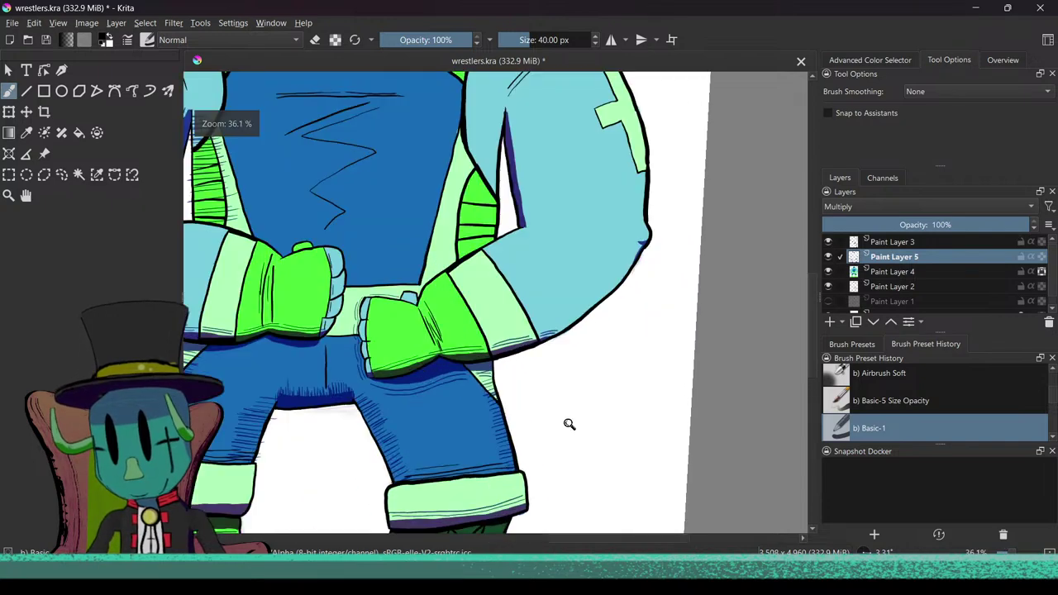
{"action": "left_click", "coordinate": [889, 273]}
{"action": "left_click", "coordinate": [887, 258]}
{"action": "left_click", "coordinate": [829, 257]}
{"action": "left_click", "coordinate": [829, 257]}
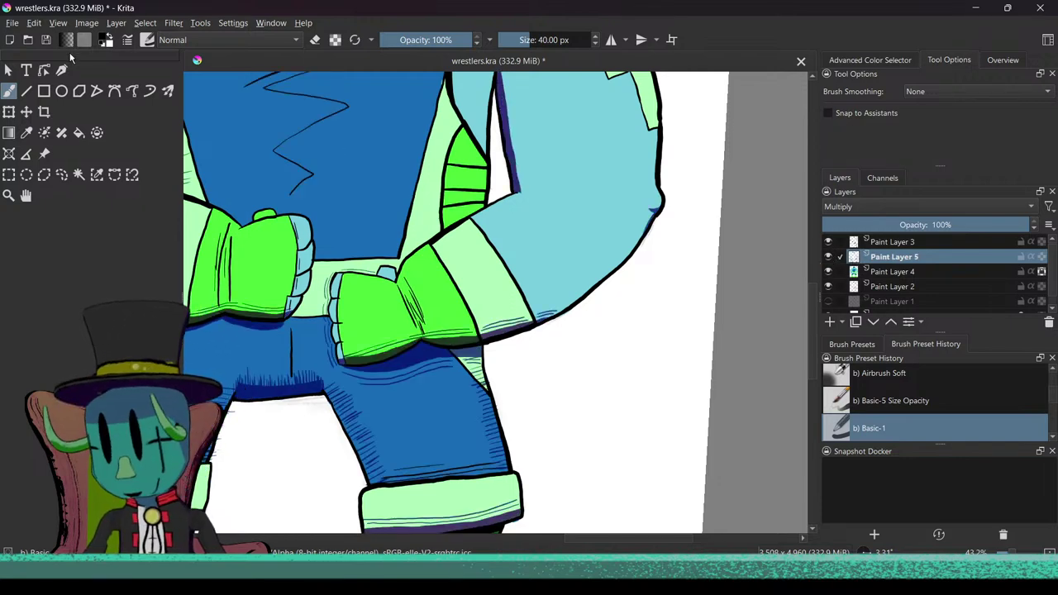
{"action": "left_click", "coordinate": [849, 206]}
{"action": "left_click", "coordinate": [856, 220]}
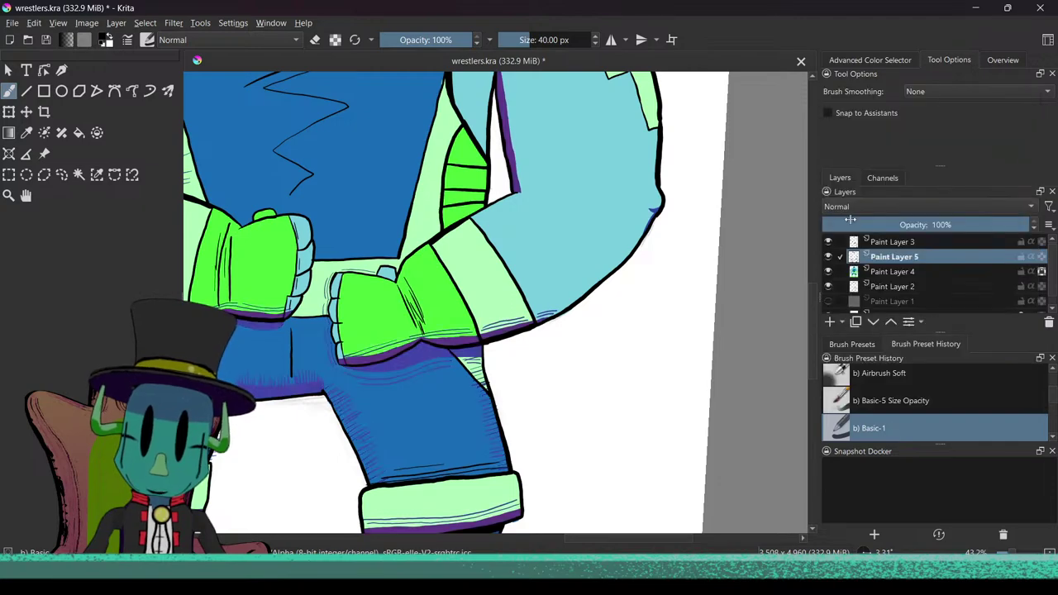
{"action": "scroll", "coordinate": [551, 338], "scroll_direction": "down", "scroll_amount": 4}
{"action": "scroll", "coordinate": [545, 284], "scroll_direction": "up", "scroll_amount": 2}
{"action": "scroll", "coordinate": [547, 331], "scroll_direction": "down", "scroll_amount": 2}
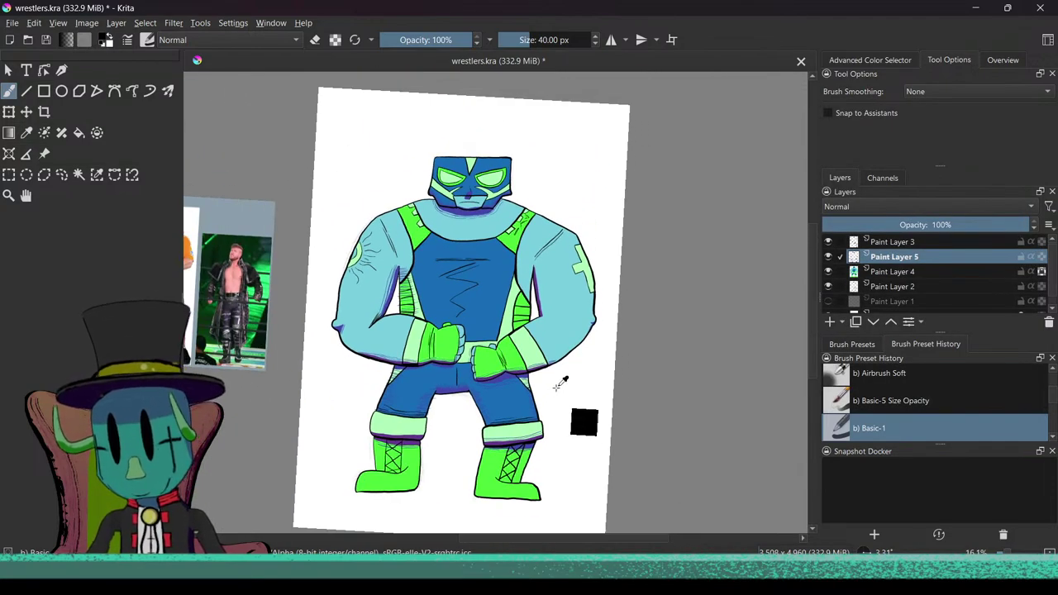
Step: Pick the purple shadow colour and draw thin parallel hatch strokes beside the inner shadow of the cross-tattooed arm
{"action": "scroll", "coordinate": [554, 355], "scroll_direction": "up", "scroll_amount": 4}
{"action": "scroll", "coordinate": [537, 349], "scroll_direction": "up", "scroll_amount": 2}
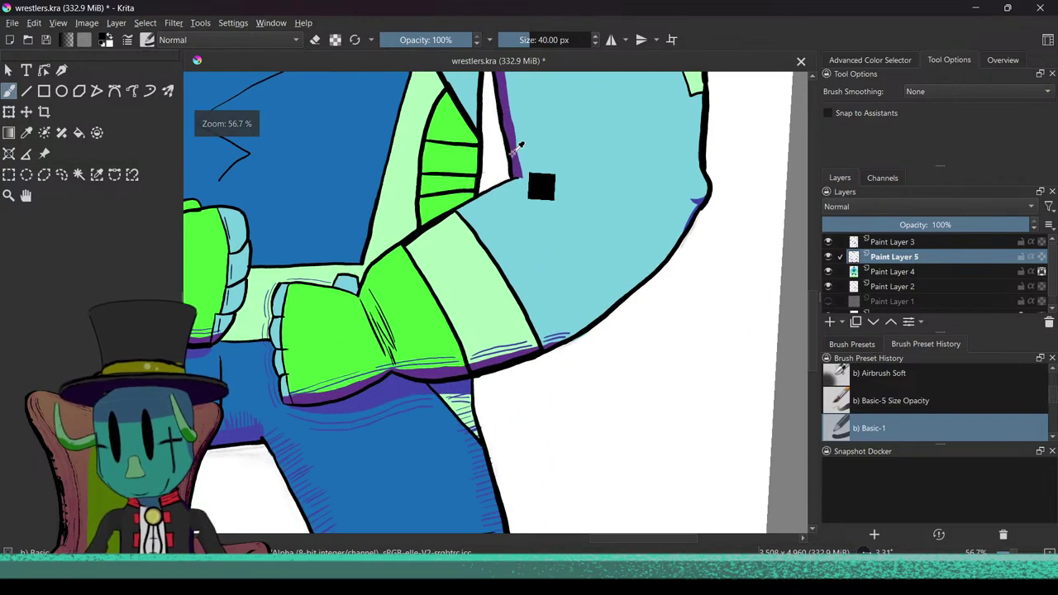
{"action": "left_click_drag", "start_coordinate": [529, 192], "coordinate": [512, 277]}
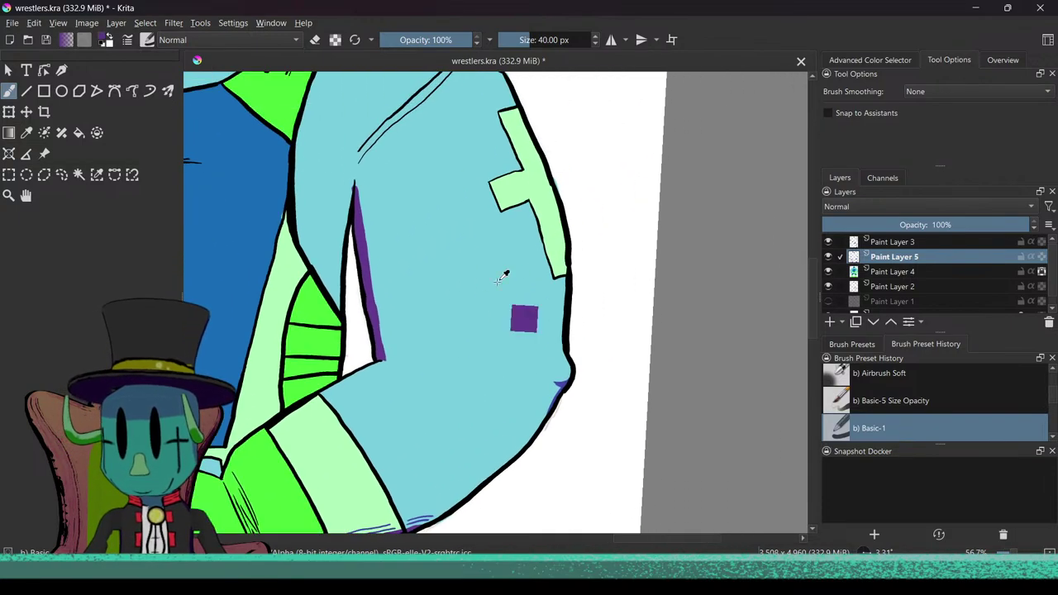
{"action": "scroll", "coordinate": [499, 267], "scroll_direction": "down", "scroll_amount": 2}
{"action": "scroll", "coordinate": [519, 267], "scroll_direction": "up", "scroll_amount": 2}
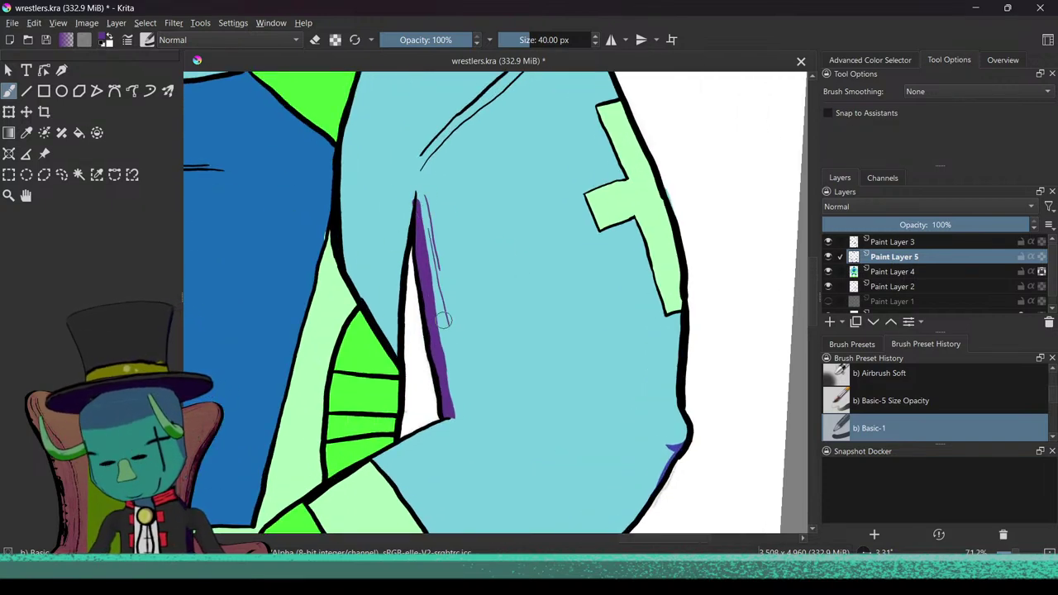
{"action": "left_click_drag", "start_coordinate": [433, 206], "coordinate": [448, 279]}
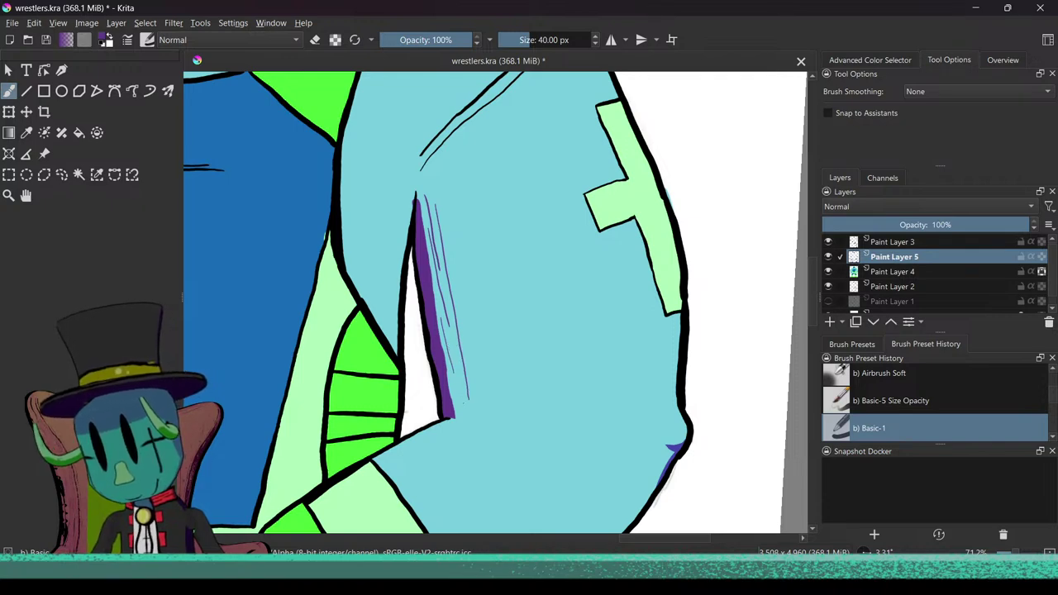
{"action": "scroll", "coordinate": [464, 402], "scroll_direction": "down", "scroll_amount": 5}
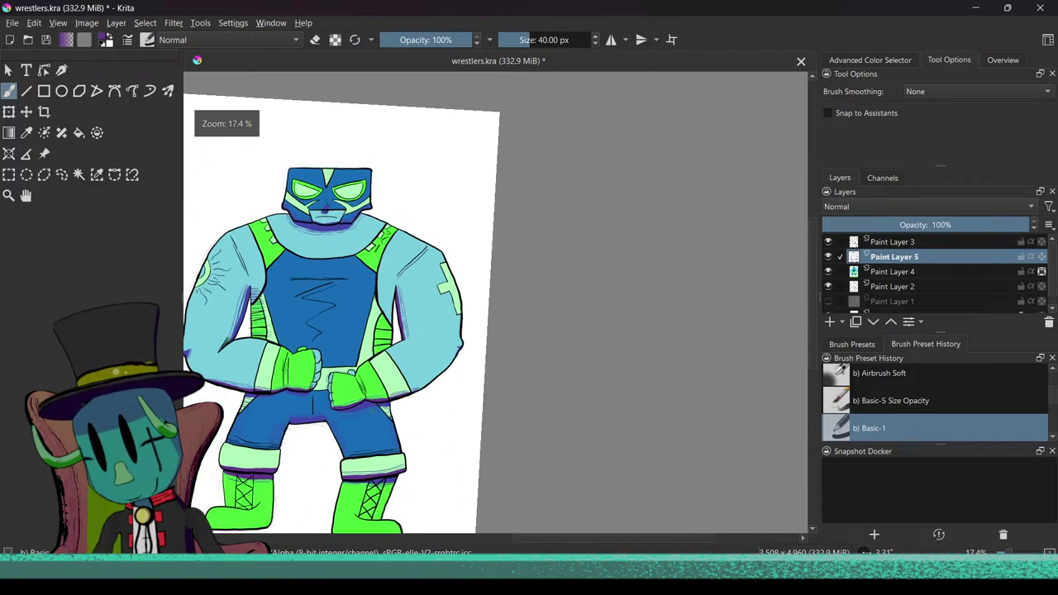
Step: Draw short purple hatch strokes across the green striped side panel and the adjoining body edge beside the cross-tattooed arm
{"action": "left_click_drag", "start_coordinate": [366, 398], "coordinate": [411, 430]}
{"action": "left_click_drag", "start_coordinate": [443, 277], "coordinate": [373, 318]}
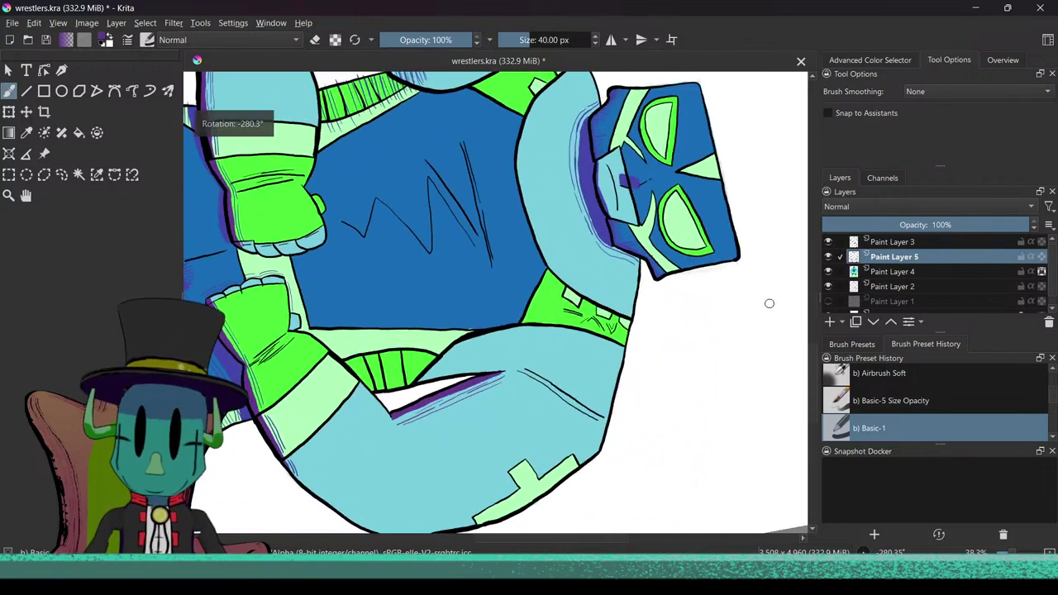
{"action": "left_click", "coordinate": [828, 271]}
{"action": "left_click", "coordinate": [828, 271]}
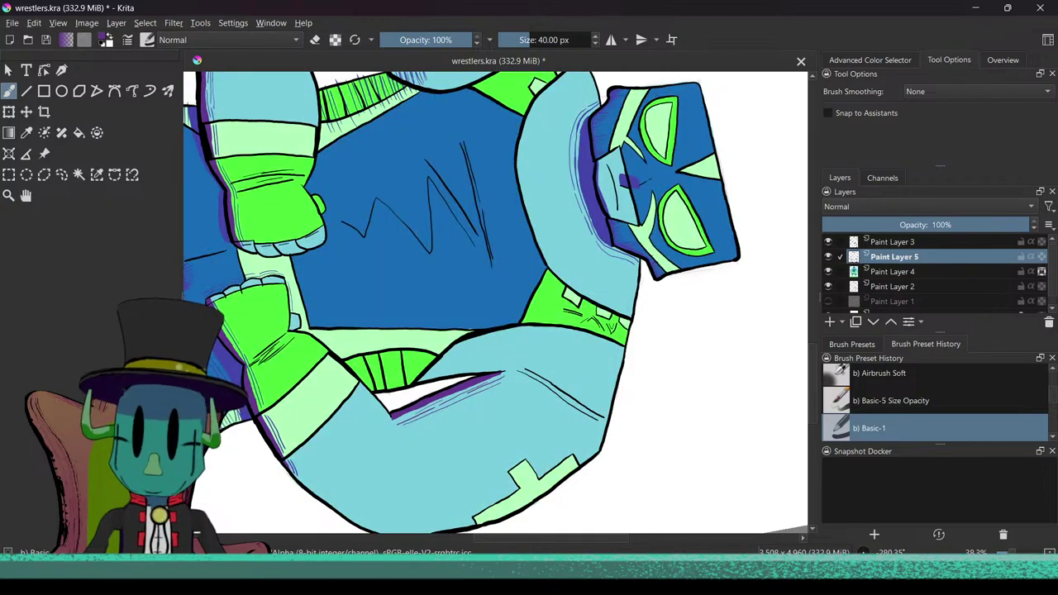
{"action": "scroll", "coordinate": [407, 334], "scroll_direction": "up", "scroll_amount": 3}
{"action": "mouse_move", "coordinate": [403, 350]}
{"action": "left_mouse_down"}
{"action": "mouse_move", "coordinate": [394, 312]}
{"action": "mouse_move", "coordinate": [402, 312]}
{"action": "left_mouse_up"}
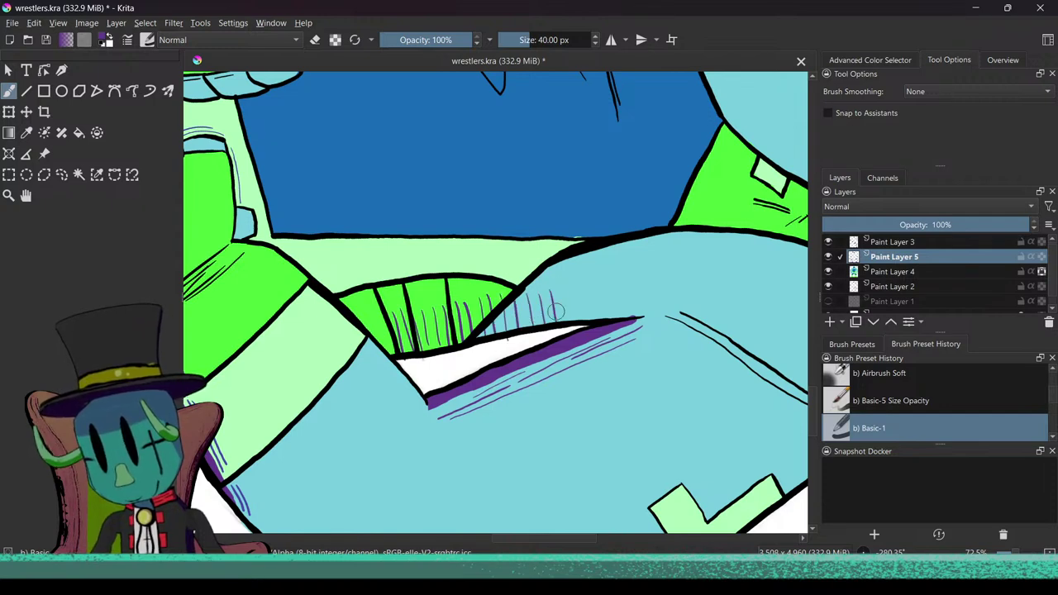
{"action": "left_click_drag", "start_coordinate": [582, 287], "coordinate": [588, 320]}
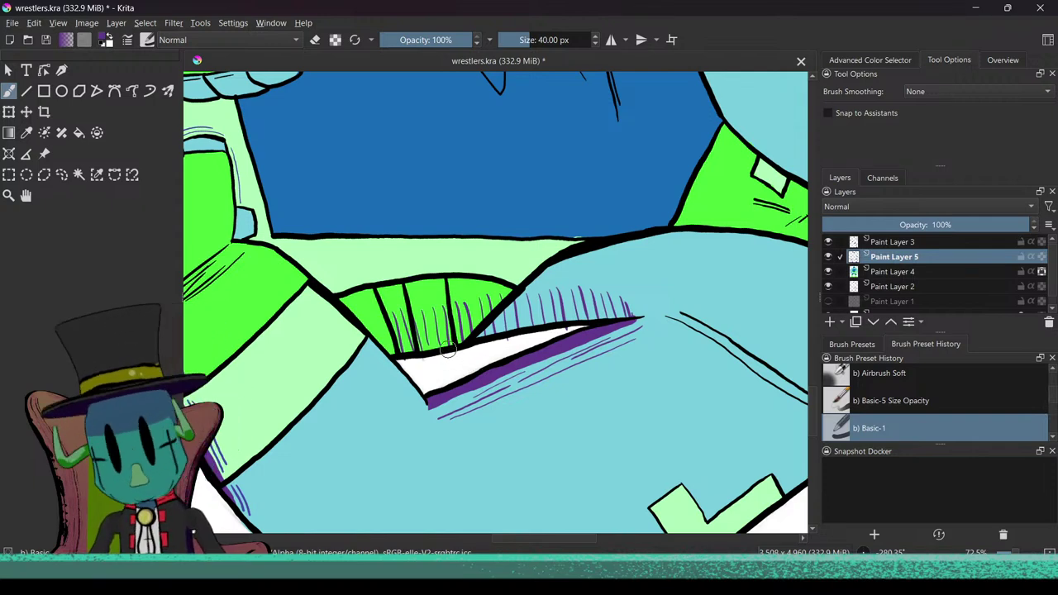
{"action": "mouse_move", "coordinate": [378, 320]}
{"action": "left_mouse_down"}
{"action": "mouse_move", "coordinate": [387, 342]}
{"action": "mouse_move", "coordinate": [414, 349]}
{"action": "left_mouse_up"}
{"action": "left_click_drag", "start_coordinate": [445, 302], "coordinate": [452, 341]}
{"action": "left_click_drag", "start_coordinate": [458, 315], "coordinate": [466, 344]}
{"action": "left_click_drag", "start_coordinate": [388, 347], "coordinate": [371, 438]}
{"action": "mouse_move", "coordinate": [408, 354]}
{"action": "left_mouse_down"}
{"action": "mouse_move", "coordinate": [441, 272]}
{"action": "mouse_move", "coordinate": [519, 391]}
{"action": "mouse_move", "coordinate": [566, 377]}
{"action": "mouse_move", "coordinate": [598, 342]}
{"action": "left_mouse_up"}
{"action": "left_click_drag", "start_coordinate": [502, 440], "coordinate": [467, 449]}
{"action": "scroll", "coordinate": [469, 443], "scroll_direction": "up", "scroll_amount": 3}
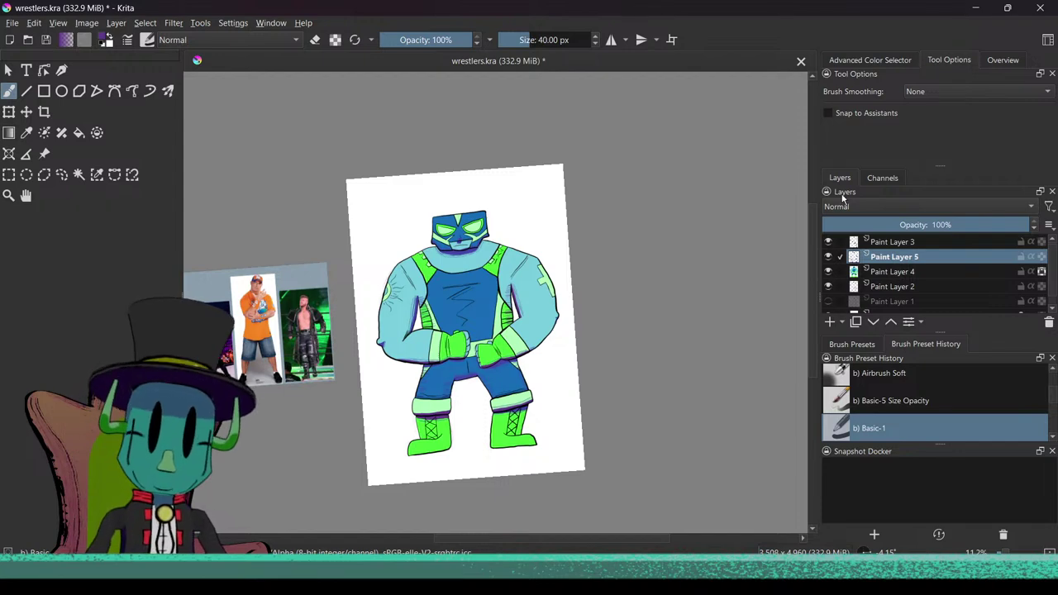
Step: Try the Overlay and Saturation blending modes on Paint Layer 5, toggling its visibility to compare the shading
{"action": "left_click", "coordinate": [844, 207]}
{"action": "left_click", "coordinate": [850, 216]}
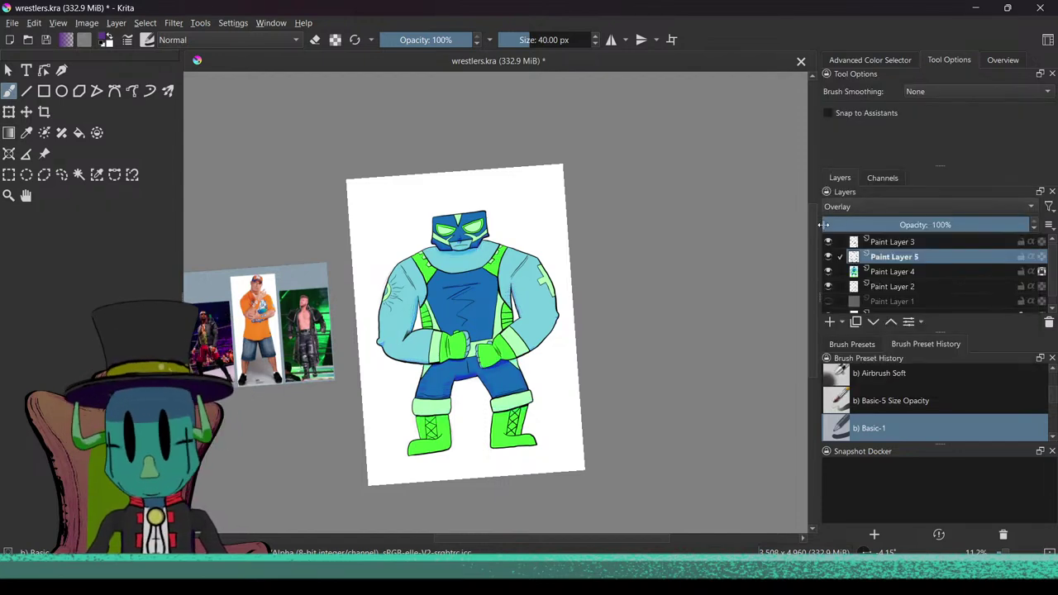
{"action": "left_click", "coordinate": [880, 207]}
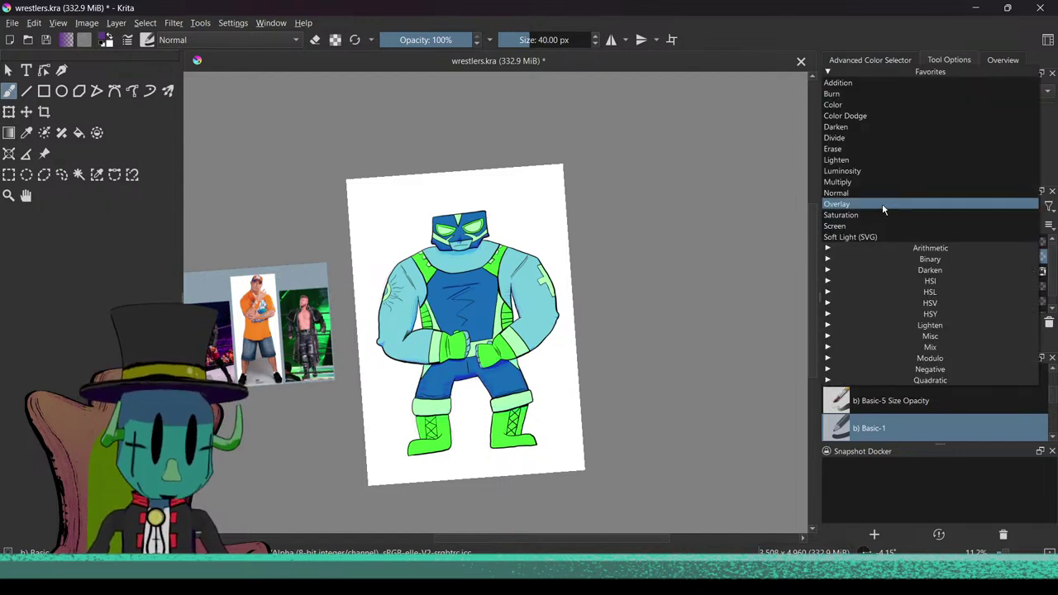
{"action": "left_click", "coordinate": [863, 215]}
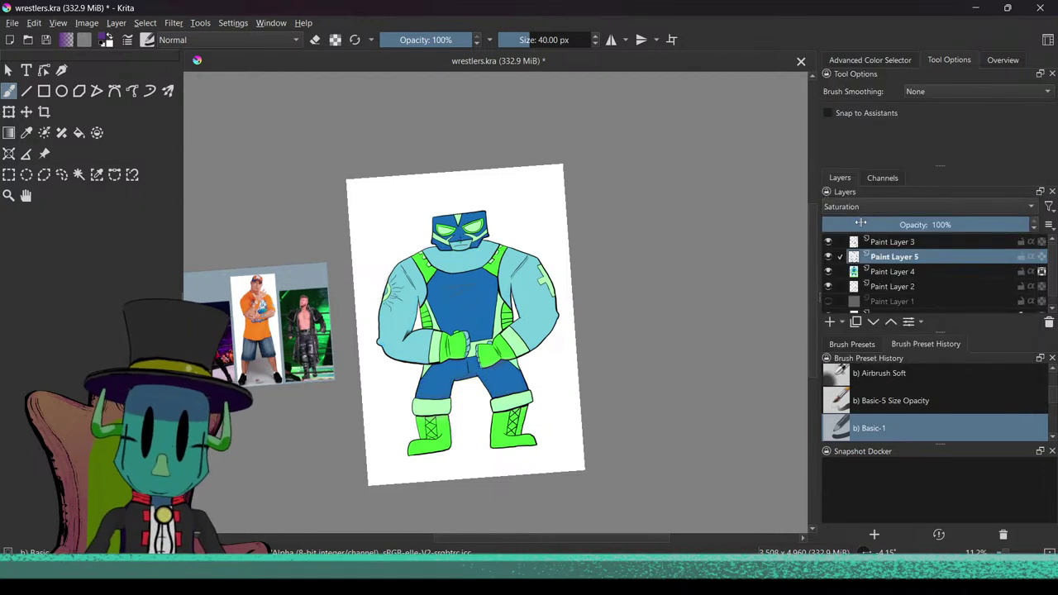
{"action": "left_click", "coordinate": [872, 207]}
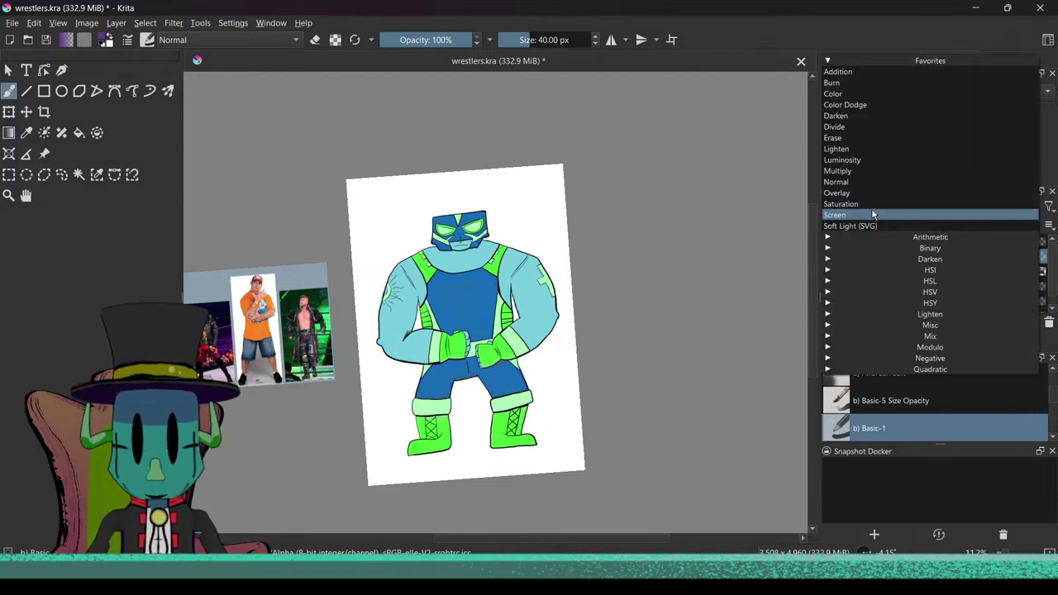
{"action": "left_click", "coordinate": [751, 307]}
{"action": "left_click", "coordinate": [829, 256]}
{"action": "left_click", "coordinate": [829, 257]}
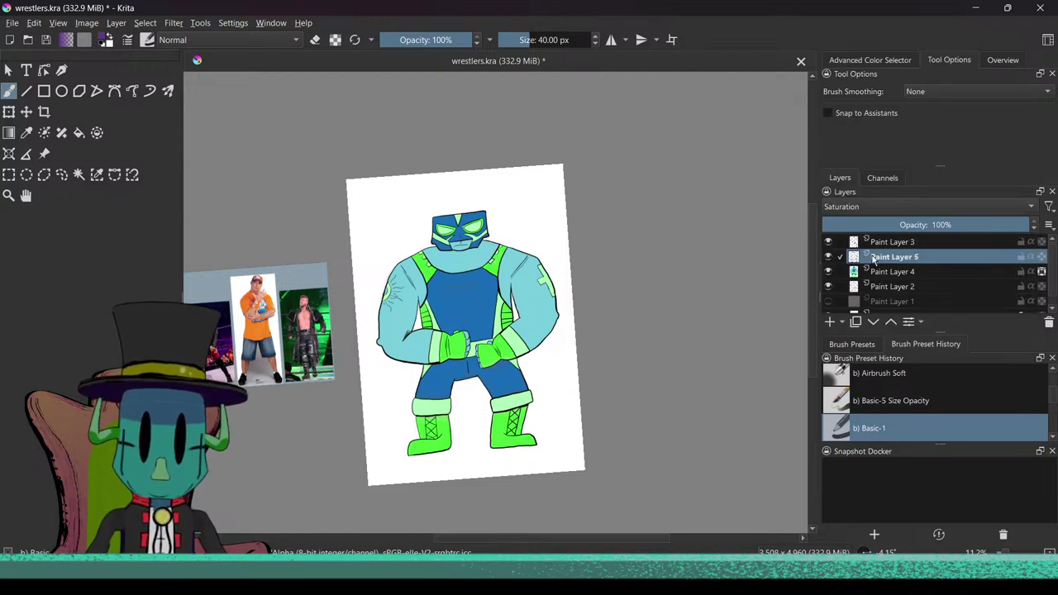
Step: Set the blending mode of Paint Layer 5 to Multiply and inspect the shading on the legs
{"action": "left_click", "coordinate": [896, 207]}
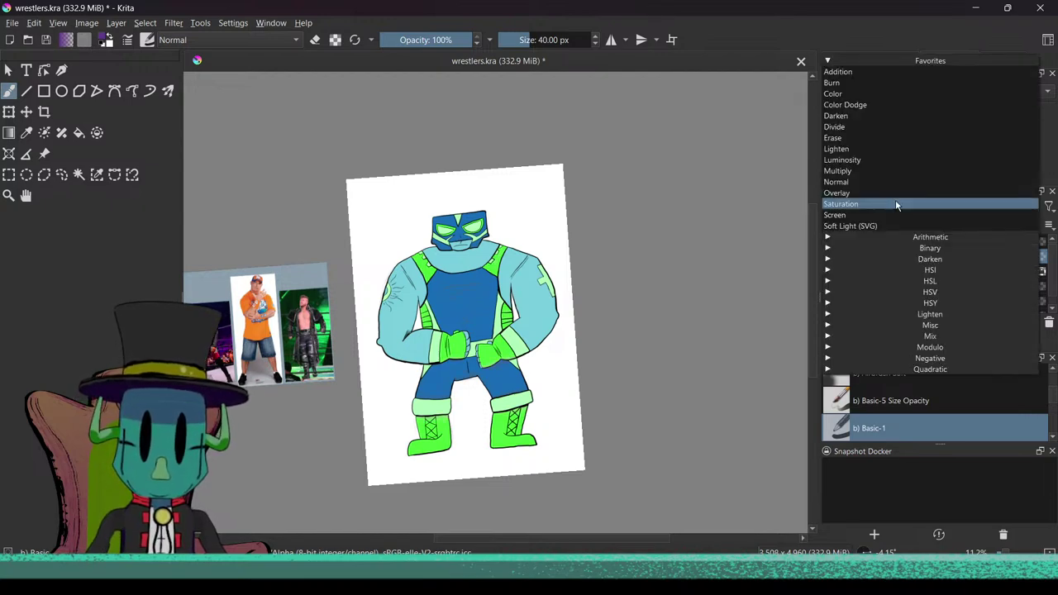
{"action": "left_click", "coordinate": [855, 171]}
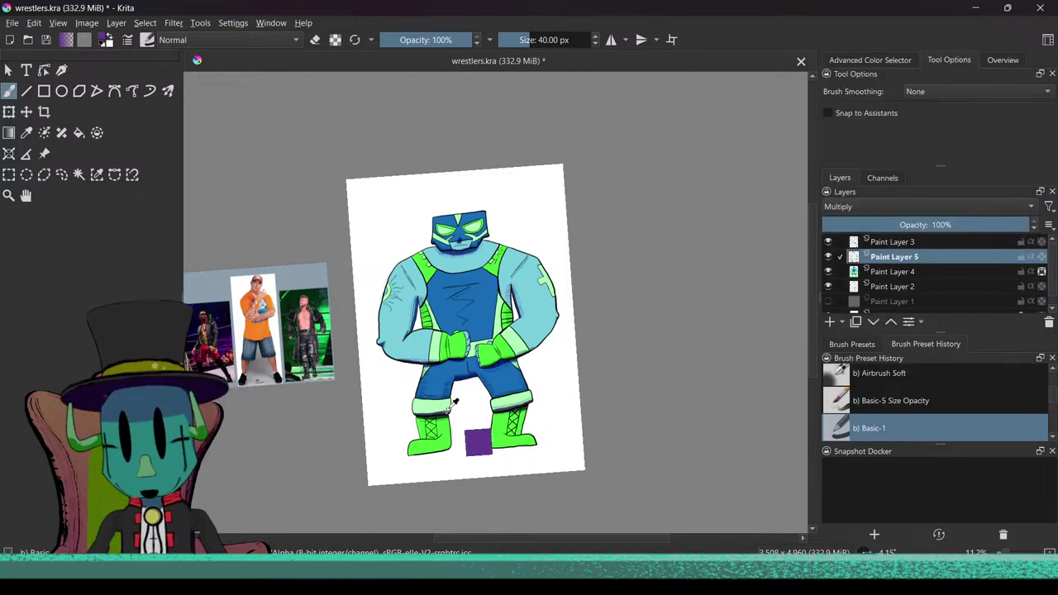
{"action": "scroll", "coordinate": [451, 407], "scroll_direction": "up", "scroll_amount": 5}
{"action": "scroll", "coordinate": [468, 363], "scroll_direction": "down", "scroll_amount": 4}
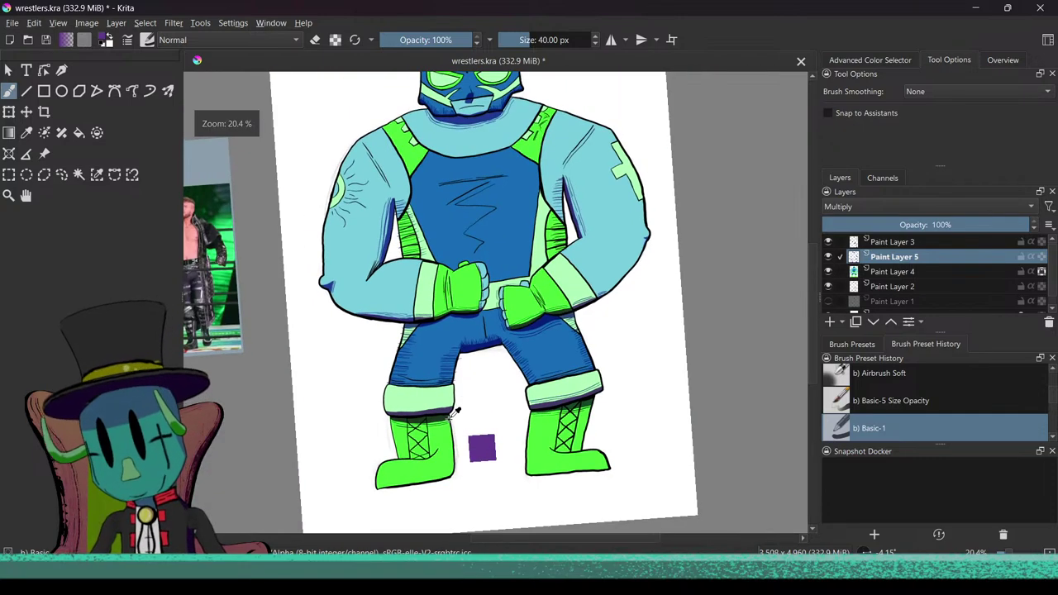
{"action": "scroll", "coordinate": [449, 413], "scroll_direction": "up", "scroll_amount": 3}
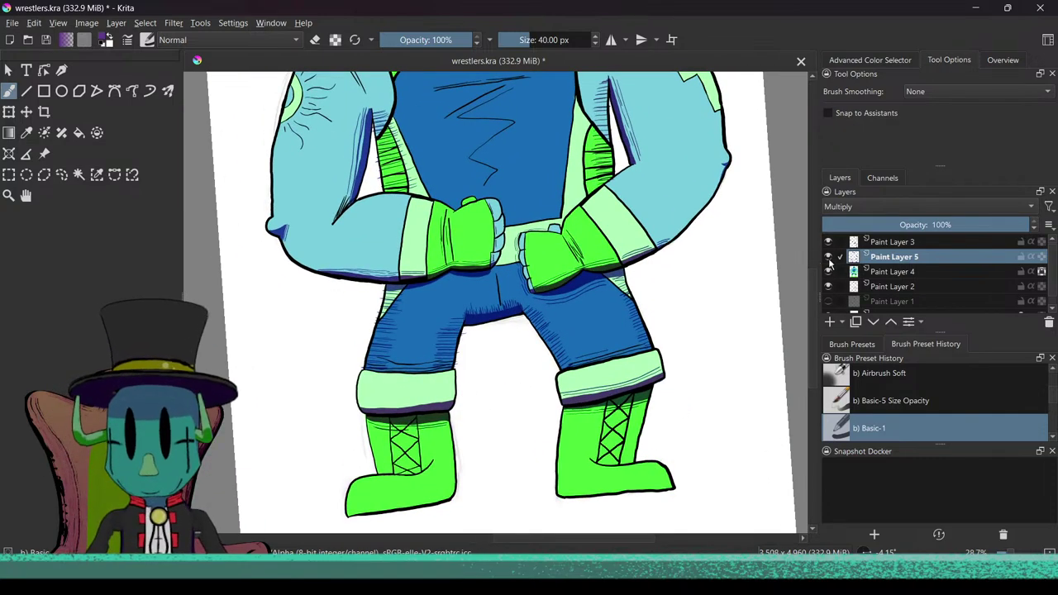
Step: Compare the wrestler drawing with Paint Layer 5's shading and Paint Layer 3's line art shown and hidden
{"action": "left_click", "coordinate": [828, 258]}
{"action": "left_click", "coordinate": [828, 257]}
{"action": "left_click", "coordinate": [828, 242]}
{"action": "left_click", "coordinate": [828, 241]}
{"action": "left_click", "coordinate": [828, 242]}
{"action": "key", "text": "minus"}
{"action": "key", "text": "minus"}
{"action": "key", "text": "minus"}
{"action": "left_click_drag", "start_coordinate": [541, 350], "coordinate": [570, 471]}
{"action": "mouse_move", "coordinate": [567, 409]}
{"action": "left_mouse_down"}
{"action": "mouse_move", "coordinate": [588, 377]}
{"action": "mouse_move", "coordinate": [585, 400]}
{"action": "left_mouse_up"}
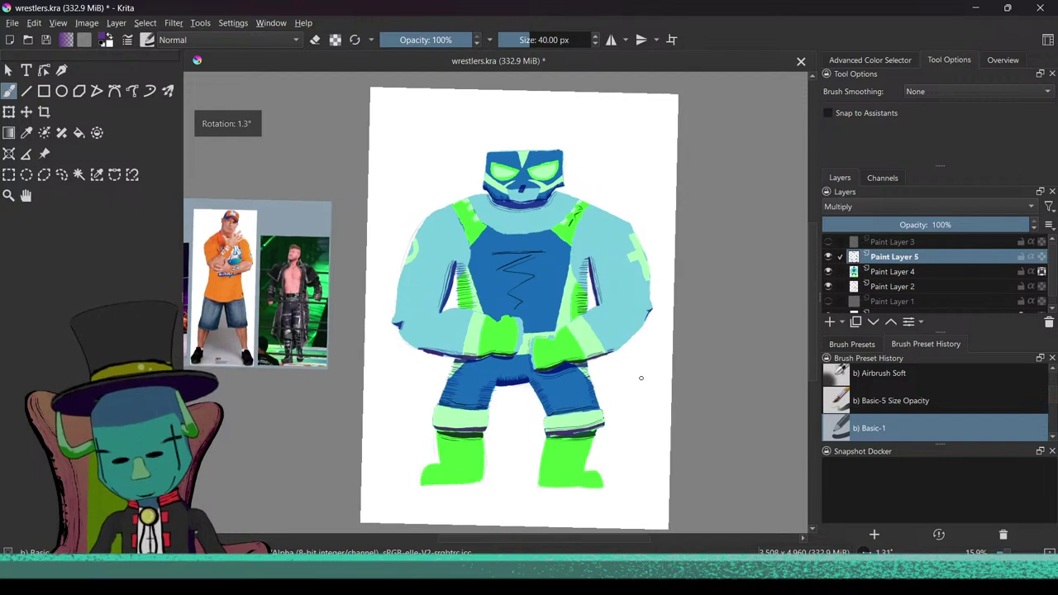
{"action": "left_click", "coordinate": [827, 242]}
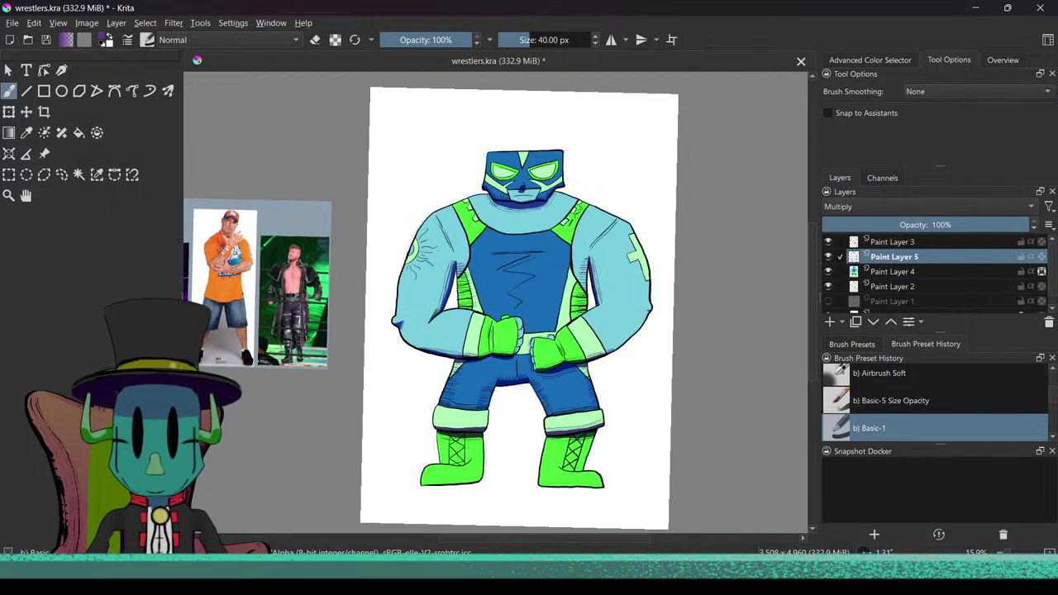
{"action": "left_click_drag", "start_coordinate": [541, 328], "coordinate": [590, 321]}
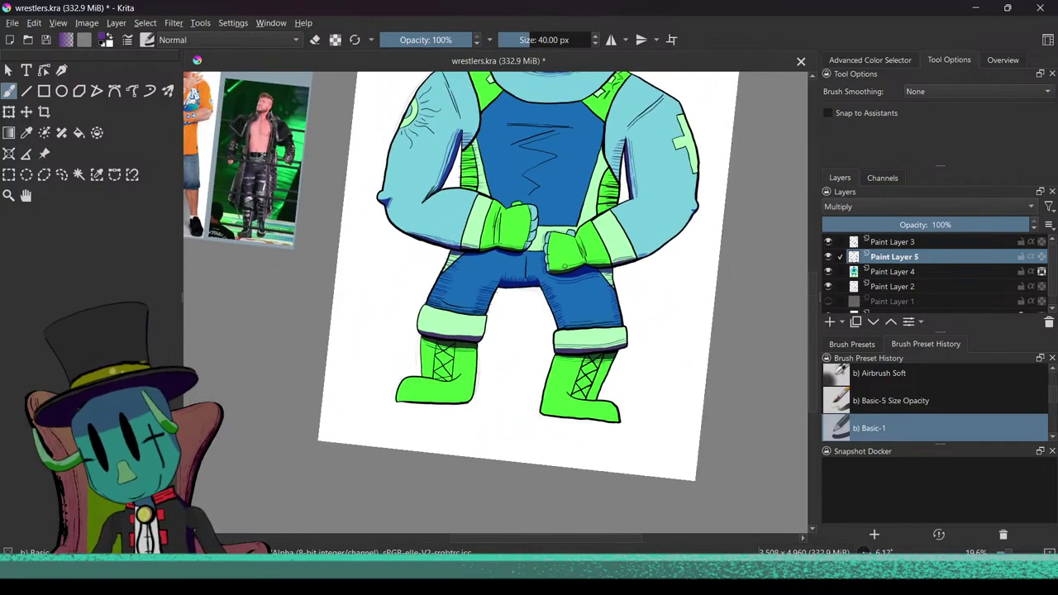
{"action": "left_click_drag", "start_coordinate": [588, 280], "coordinate": [598, 331]}
{"action": "scroll", "coordinate": [587, 314], "scroll_direction": "down", "scroll_amount": 5}
{"action": "left_click_drag", "start_coordinate": [584, 252], "coordinate": [584, 339]}
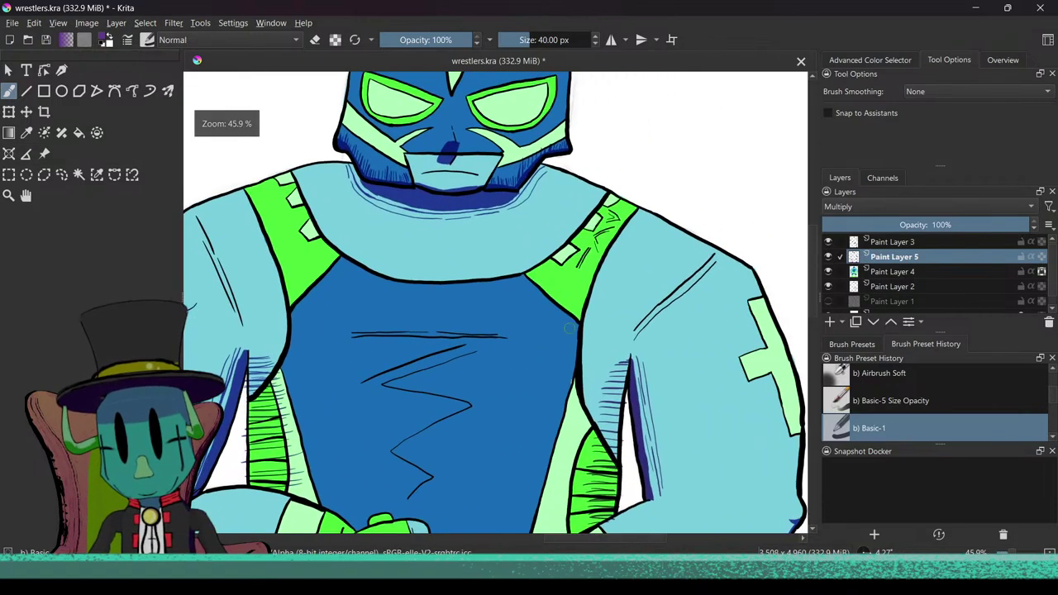
{"action": "scroll", "coordinate": [611, 301], "scroll_direction": "up", "scroll_amount": 4}
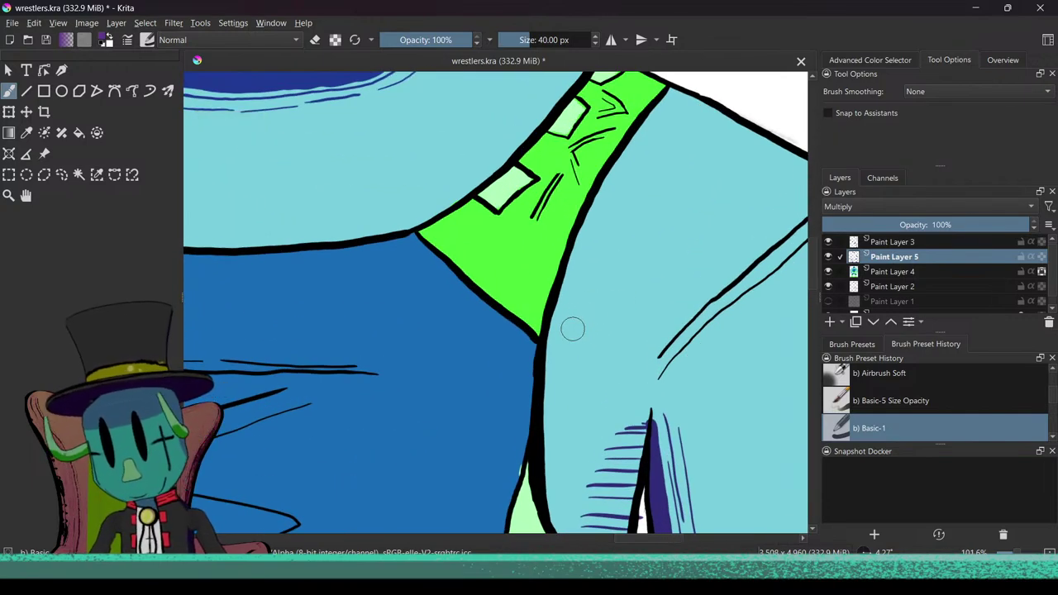
{"action": "scroll", "coordinate": [581, 344], "scroll_direction": "down", "scroll_amount": 6}
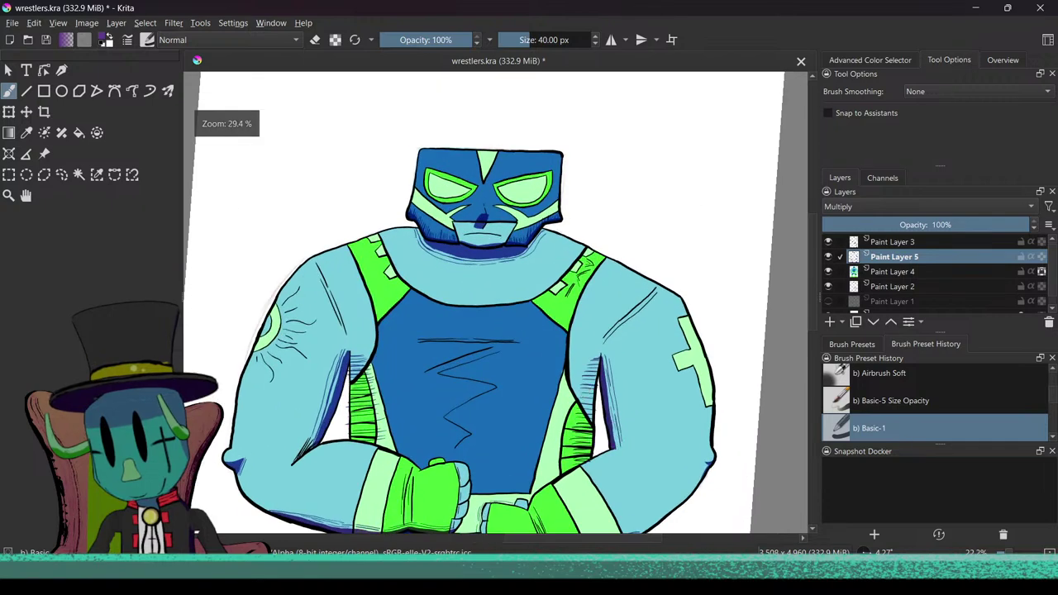
{"action": "scroll", "coordinate": [578, 392], "scroll_direction": "up", "scroll_amount": 3}
{"action": "left_click", "coordinate": [827, 241]}
{"action": "left_click", "coordinate": [827, 242]}
Step: On Paint Layer 3, draw thin black crease lines along both sides of the right shoulder strap's lower edge
{"action": "left_click", "coordinate": [899, 242]}
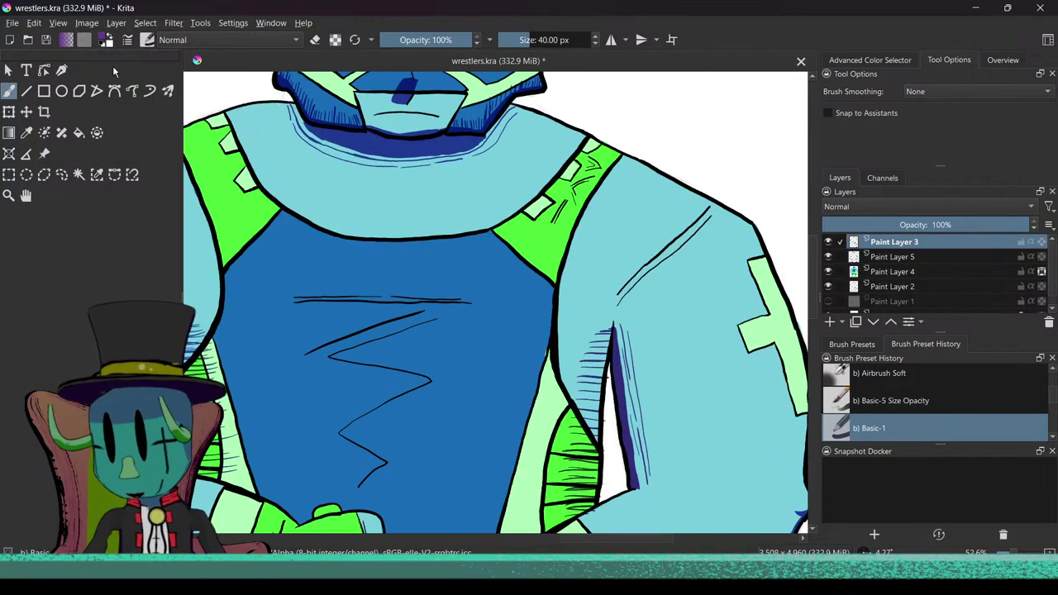
{"action": "scroll", "coordinate": [538, 225], "scroll_direction": "up", "scroll_amount": 3}
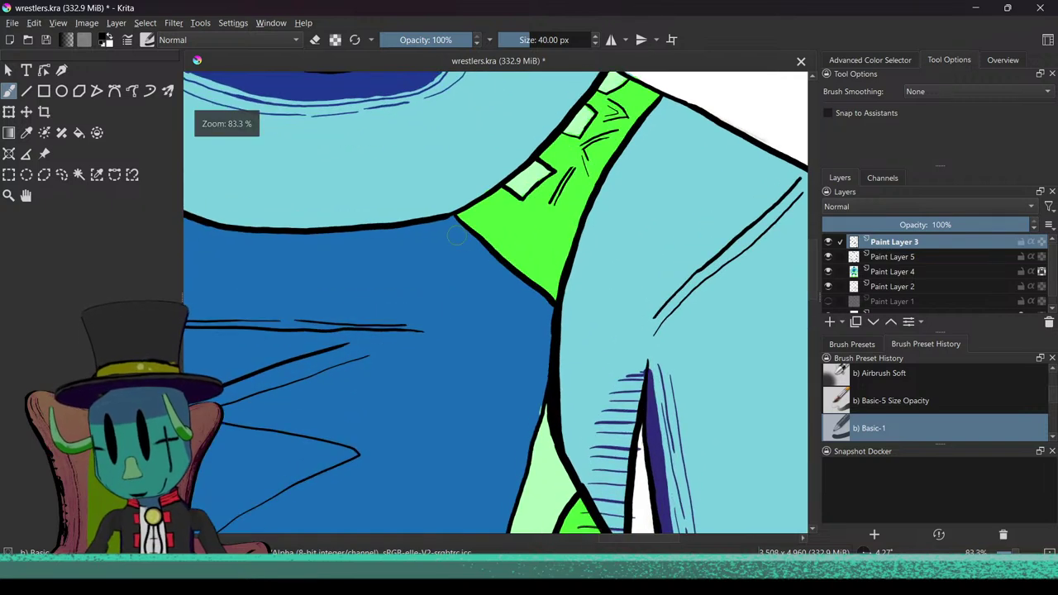
{"action": "left_click_drag", "start_coordinate": [452, 233], "coordinate": [476, 252]}
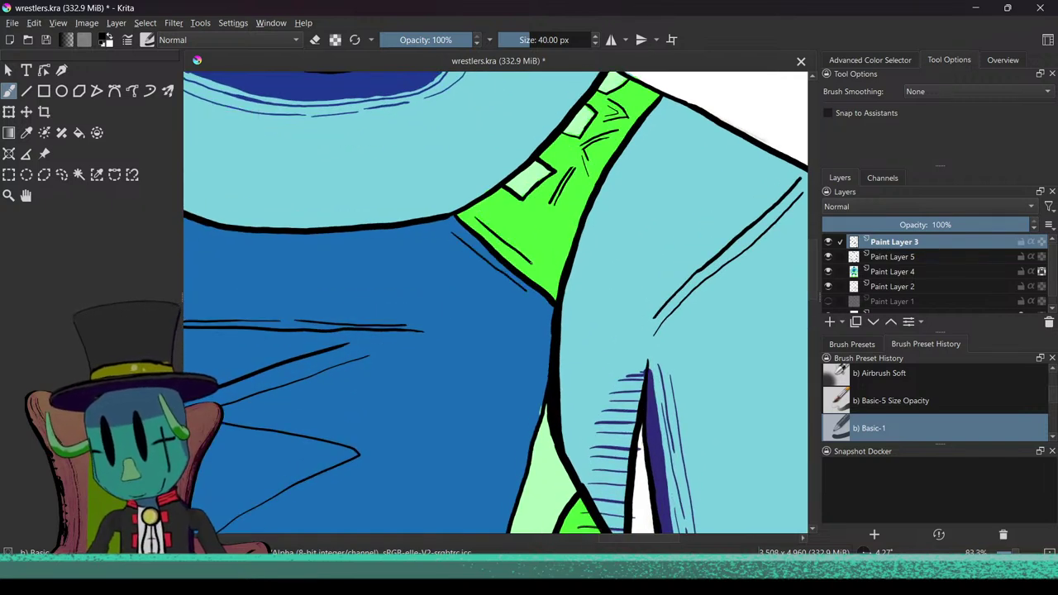
{"action": "key", "text": "ctrl+z"}
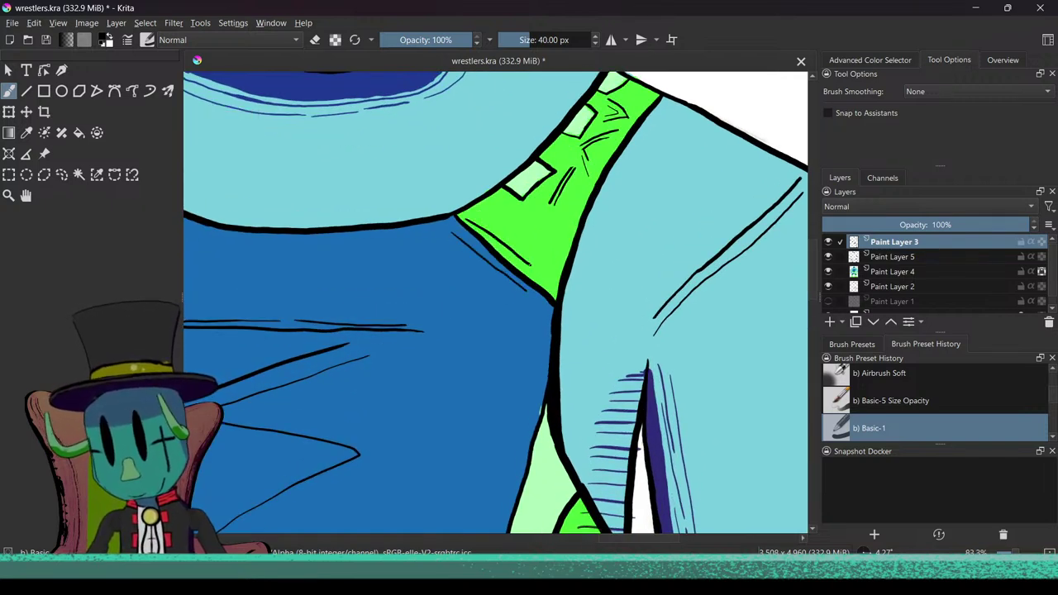
Step: Draw matching black crease lines along the left shoulder strap's lower edge and erase small gaps in them
{"action": "scroll", "coordinate": [465, 295], "scroll_direction": "down", "scroll_amount": 6}
{"action": "scroll", "coordinate": [450, 319], "scroll_direction": "up", "scroll_amount": 2}
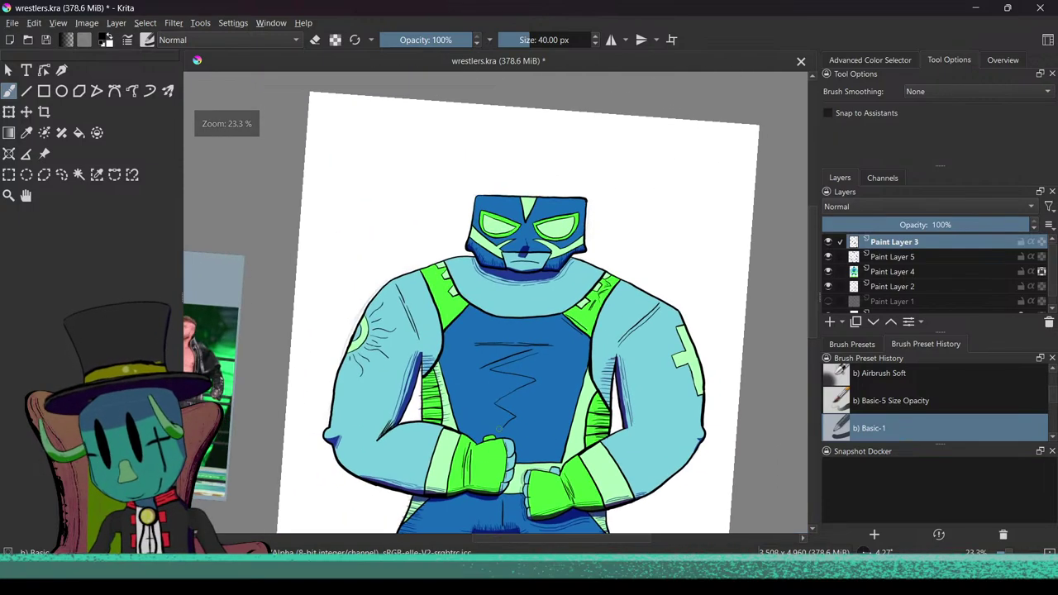
{"action": "scroll", "coordinate": [451, 319], "scroll_direction": "up", "scroll_amount": 5}
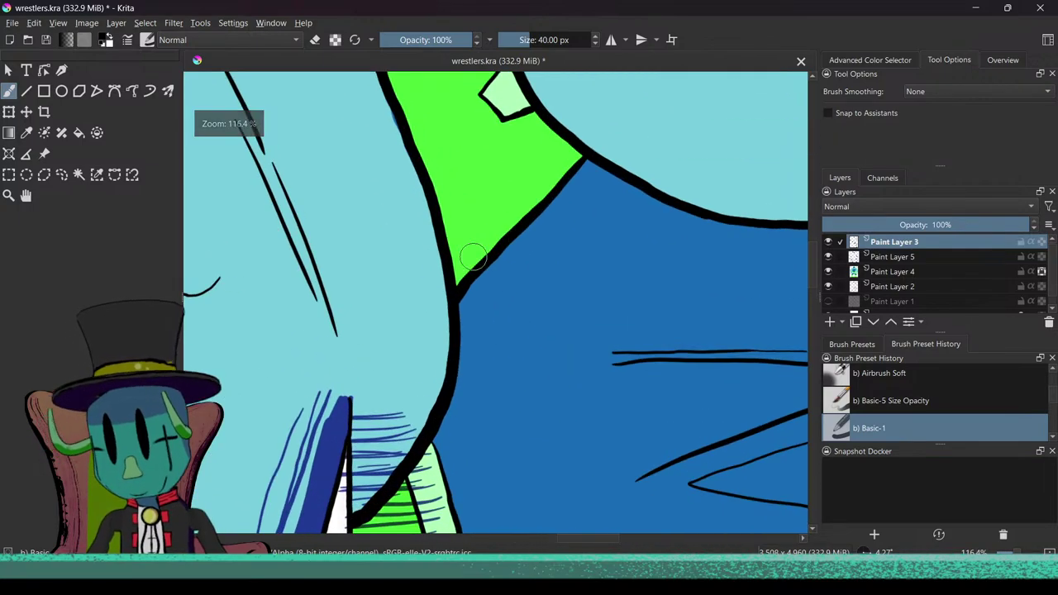
{"action": "left_click_drag", "start_coordinate": [474, 295], "coordinate": [541, 222]}
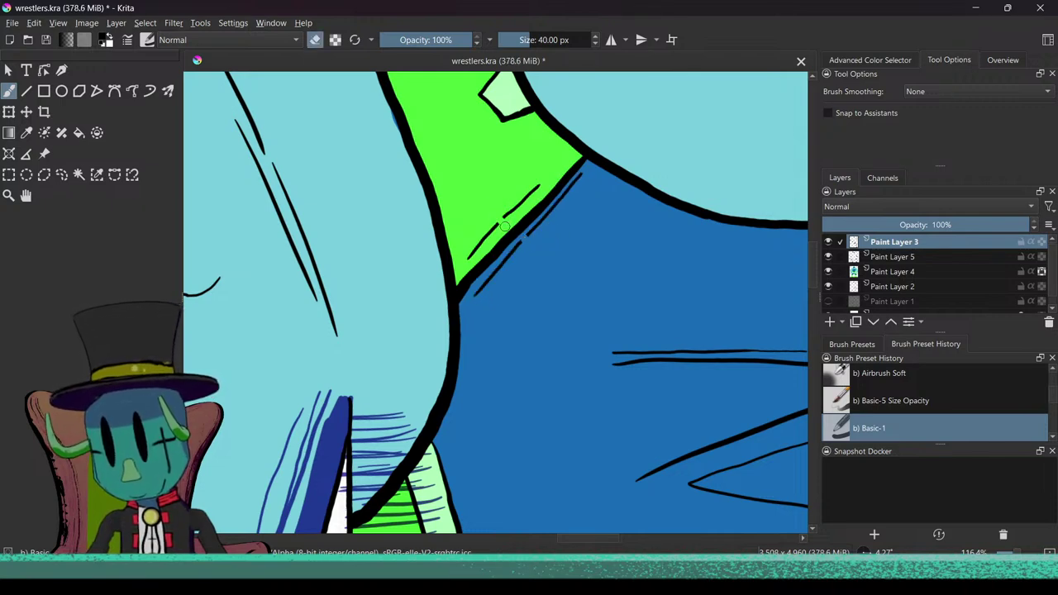
{"action": "scroll", "coordinate": [508, 303], "scroll_direction": "down", "scroll_amount": 8}
{"action": "key", "text": "ctrl+z"}
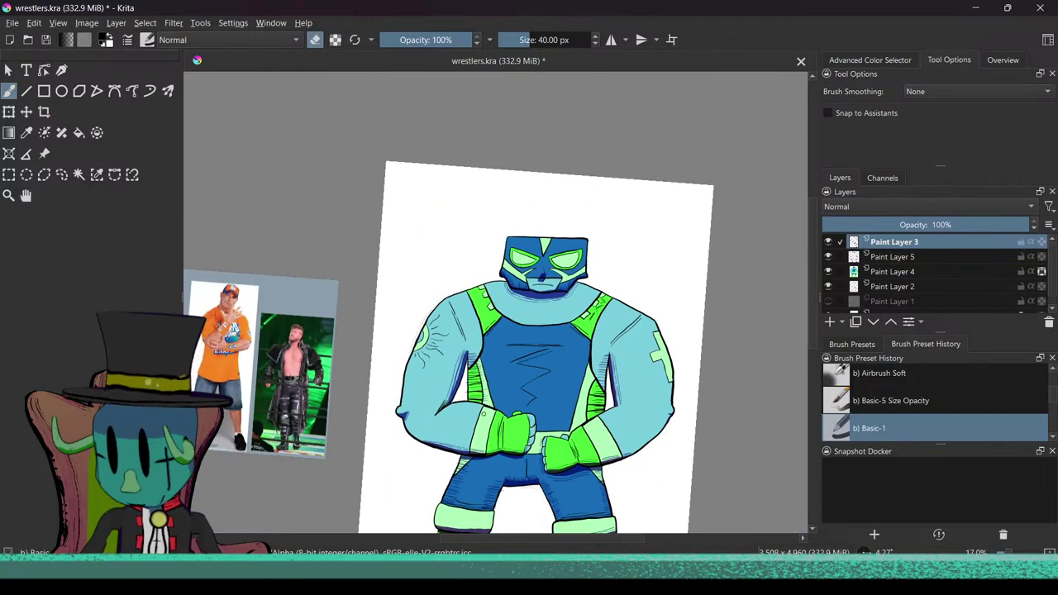
Step: Draw short black crease lines on the green shoulder strap along its outer edge, beside the pale patches
{"action": "left_click_drag", "start_coordinate": [468, 240], "coordinate": [470, 291]}
{"action": "left_click_drag", "start_coordinate": [567, 369], "coordinate": [501, 397]}
{"action": "left_click_drag", "start_coordinate": [488, 392], "coordinate": [435, 355]}
{"action": "left_click_drag", "start_coordinate": [480, 362], "coordinate": [503, 304]}
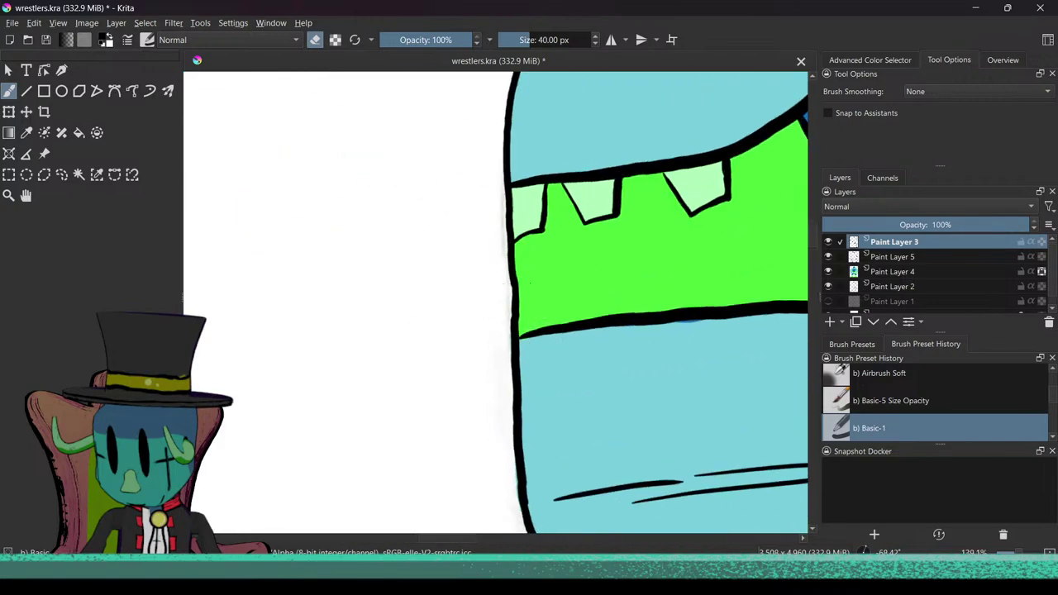
{"action": "left_click_drag", "start_coordinate": [519, 253], "coordinate": [528, 313]}
{"action": "left_click_drag", "start_coordinate": [519, 252], "coordinate": [524, 289]}
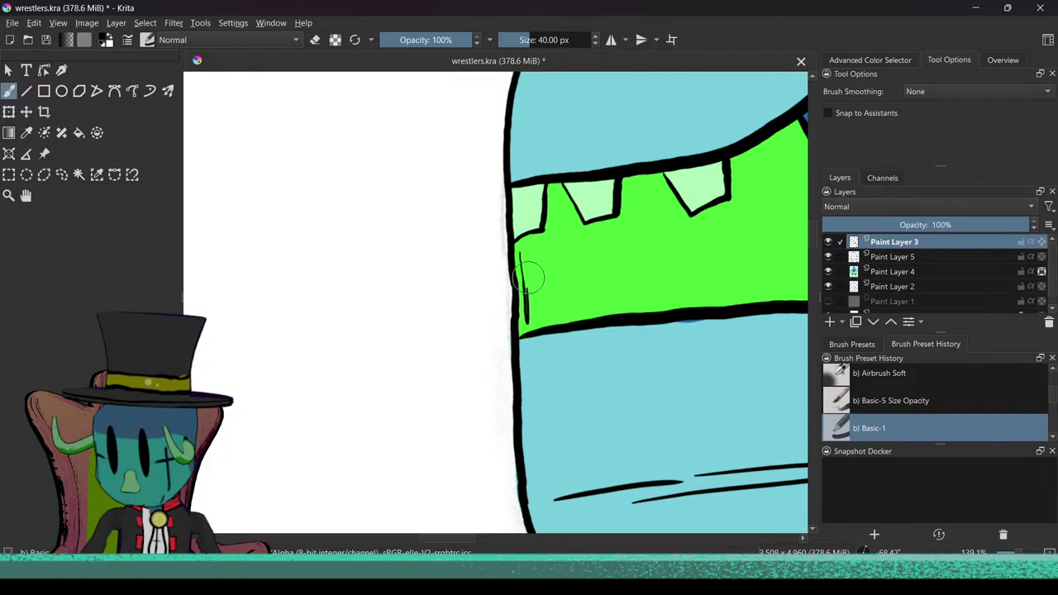
{"action": "left_click_drag", "start_coordinate": [529, 243], "coordinate": [539, 318]}
{"action": "mouse_move", "coordinate": [520, 332]}
{"action": "left_mouse_down"}
{"action": "mouse_move", "coordinate": [524, 289]}
{"action": "mouse_move", "coordinate": [529, 373]}
{"action": "left_mouse_up"}
Step: Sample the pale green and paint the right boot's lacing panel with it on Paint Layer 4, using an 83 px brush
{"action": "mouse_move", "coordinate": [468, 380]}
{"action": "left_mouse_down"}
{"action": "mouse_move", "coordinate": [458, 379]}
{"action": "mouse_move", "coordinate": [442, 245]}
{"action": "left_mouse_up"}
{"action": "left_click_drag", "start_coordinate": [465, 353], "coordinate": [438, 296]}
{"action": "left_click_drag", "start_coordinate": [449, 380], "coordinate": [451, 223]}
{"action": "left_click_drag", "start_coordinate": [456, 312], "coordinate": [456, 248]}
{"action": "left_click_drag", "start_coordinate": [459, 321], "coordinate": [560, 127]}
{"action": "mouse_move", "coordinate": [491, 293]}
{"action": "left_mouse_down"}
{"action": "mouse_move", "coordinate": [532, 307]}
{"action": "mouse_move", "coordinate": [584, 295]}
{"action": "mouse_move", "coordinate": [559, 331]}
{"action": "mouse_move", "coordinate": [555, 412]}
{"action": "mouse_move", "coordinate": [569, 452]}
{"action": "mouse_move", "coordinate": [581, 293]}
{"action": "mouse_move", "coordinate": [568, 296]}
{"action": "mouse_move", "coordinate": [614, 282]}
{"action": "mouse_move", "coordinate": [612, 389]}
{"action": "mouse_move", "coordinate": [591, 412]}
{"action": "mouse_move", "coordinate": [511, 289]}
{"action": "left_mouse_up"}
{"action": "left_click_drag", "start_coordinate": [562, 339], "coordinate": [638, 377]}
{"action": "left_click", "coordinate": [538, 238], "text": "ctrl"}
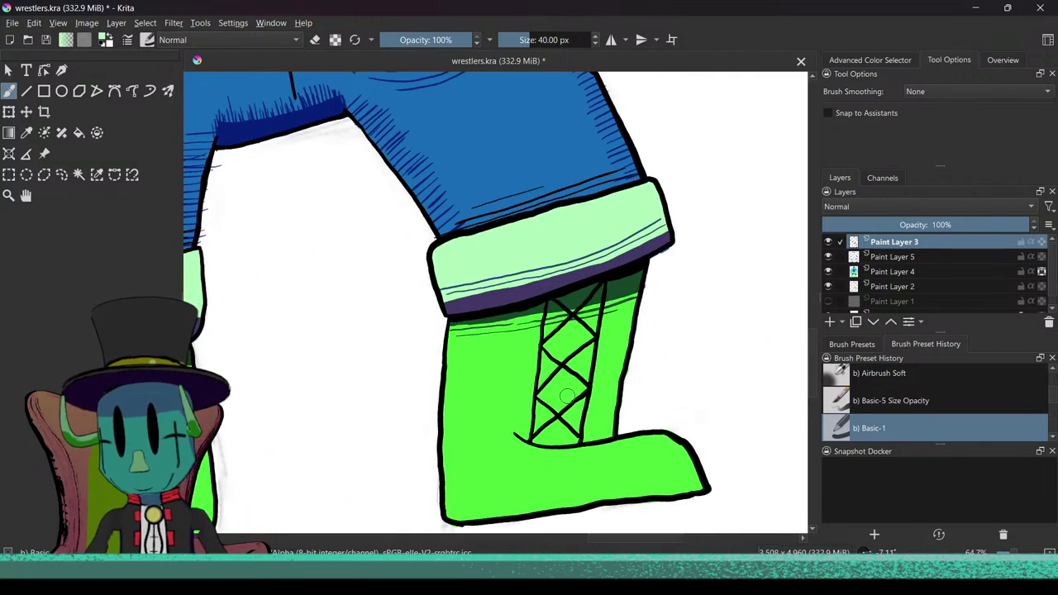
{"action": "left_click", "coordinate": [879, 273]}
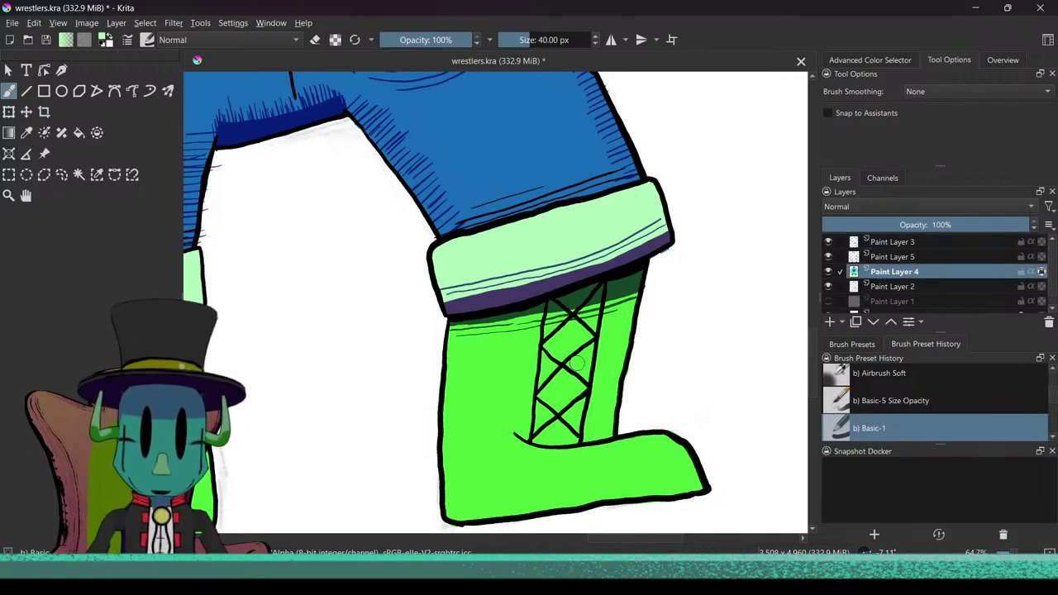
{"action": "mouse_move", "coordinate": [558, 309]}
{"action": "left_mouse_down"}
{"action": "mouse_move", "coordinate": [550, 345]}
{"action": "mouse_move", "coordinate": [549, 317]}
{"action": "mouse_move", "coordinate": [541, 408]}
{"action": "mouse_move", "coordinate": [558, 300]}
{"action": "mouse_move", "coordinate": [560, 344]}
{"action": "mouse_move", "coordinate": [577, 295]}
{"action": "mouse_move", "coordinate": [586, 289]}
{"action": "mouse_move", "coordinate": [589, 324]}
{"action": "mouse_move", "coordinate": [597, 288]}
{"action": "mouse_move", "coordinate": [570, 404]}
{"action": "mouse_move", "coordinate": [554, 391]}
{"action": "mouse_move", "coordinate": [558, 356]}
{"action": "mouse_move", "coordinate": [543, 439]}
{"action": "mouse_move", "coordinate": [554, 446]}
{"action": "mouse_move", "coordinate": [567, 443]}
{"action": "mouse_move", "coordinate": [560, 414]}
{"action": "mouse_move", "coordinate": [558, 442]}
{"action": "mouse_move", "coordinate": [560, 393]}
{"action": "mouse_move", "coordinate": [577, 415]}
{"action": "left_mouse_up"}
{"action": "mouse_move", "coordinate": [578, 357]}
{"action": "left_mouse_down"}
{"action": "mouse_move", "coordinate": [559, 435]}
{"action": "mouse_move", "coordinate": [540, 427]}
{"action": "mouse_move", "coordinate": [574, 441]}
{"action": "mouse_move", "coordinate": [590, 317]}
{"action": "mouse_move", "coordinate": [569, 416]}
{"action": "left_mouse_up"}
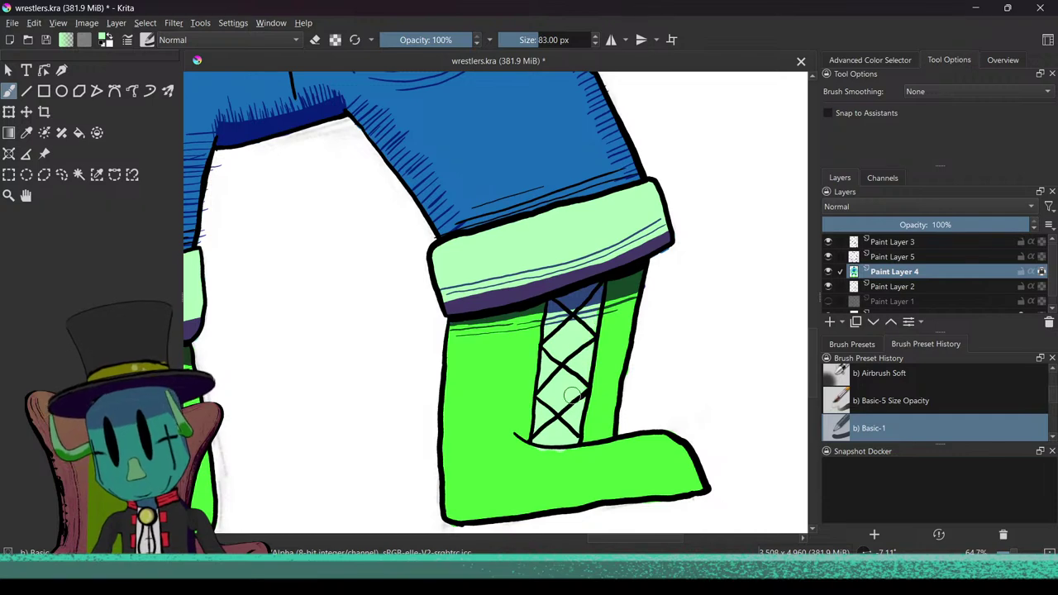
Step: Touch up the pale spill below the right boot's lacing panel with the boot's bright green
{"action": "mouse_move", "coordinate": [585, 331]}
{"action": "left_mouse_down"}
{"action": "mouse_move", "coordinate": [552, 425]}
{"action": "mouse_move", "coordinate": [591, 410]}
{"action": "mouse_move", "coordinate": [570, 380]}
{"action": "mouse_move", "coordinate": [573, 413]}
{"action": "mouse_move", "coordinate": [602, 386]}
{"action": "mouse_move", "coordinate": [658, 383]}
{"action": "left_mouse_up"}
{"action": "left_click_drag", "start_coordinate": [605, 413], "coordinate": [636, 417]}
{"action": "scroll", "coordinate": [595, 420], "scroll_direction": "up", "scroll_amount": 3}
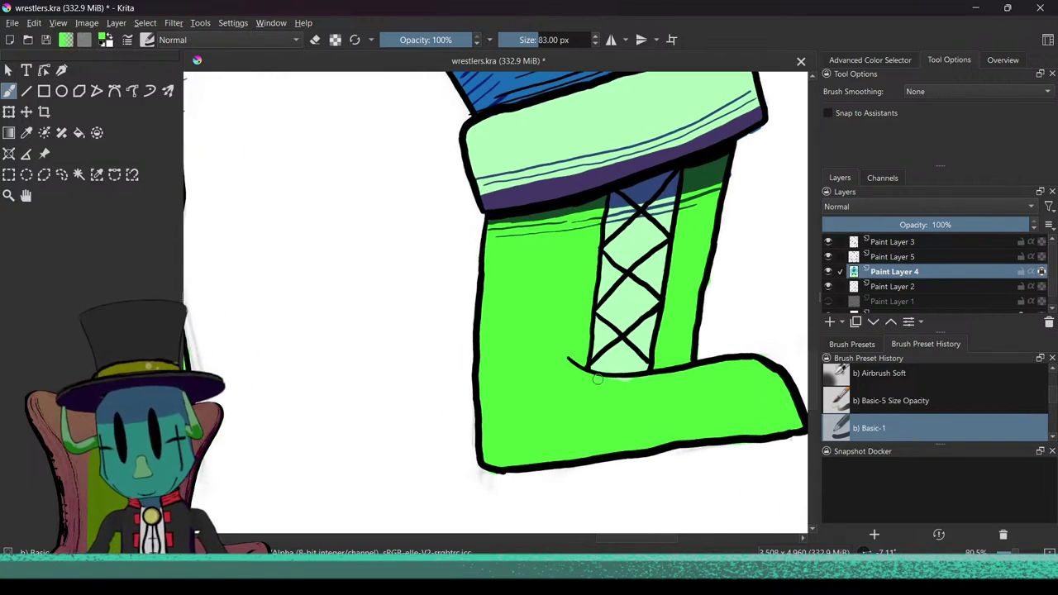
Step: Paint the left boot's lacing panel in the same pale green on Paint Layer 4
{"action": "scroll", "coordinate": [609, 432], "scroll_direction": "down", "scroll_amount": 12}
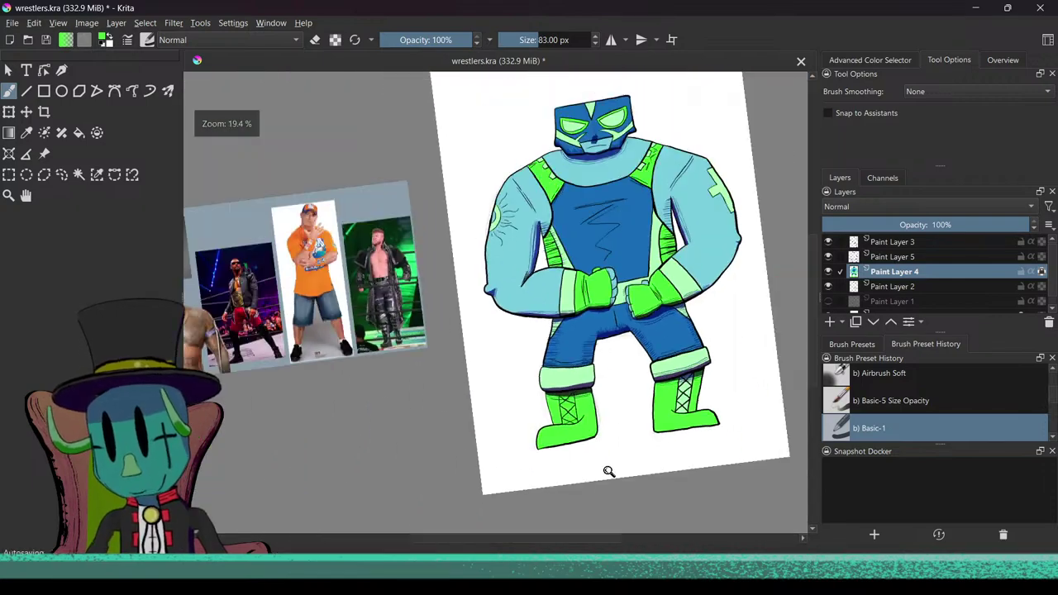
{"action": "scroll", "coordinate": [628, 496], "scroll_direction": "down", "scroll_amount": 1}
{"action": "scroll", "coordinate": [633, 410], "scroll_direction": "up", "scroll_amount": 11}
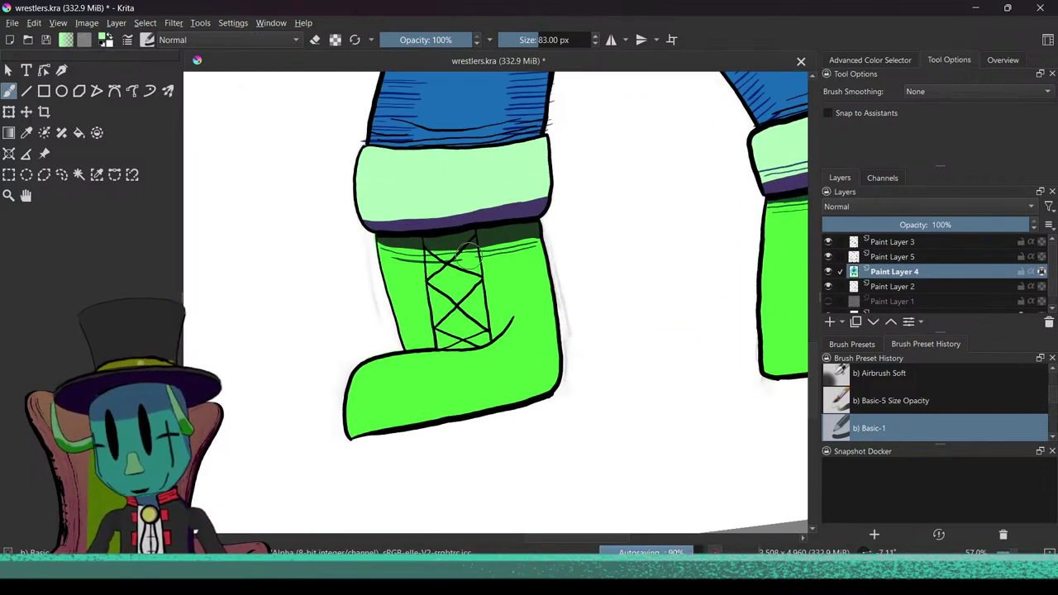
{"action": "scroll", "coordinate": [469, 256], "scroll_direction": "up", "scroll_amount": 2}
{"action": "mouse_move", "coordinate": [420, 228]}
{"action": "left_mouse_down"}
{"action": "mouse_move", "coordinate": [444, 337]}
{"action": "mouse_move", "coordinate": [436, 360]}
{"action": "mouse_move", "coordinate": [490, 357]}
{"action": "mouse_move", "coordinate": [461, 231]}
{"action": "mouse_move", "coordinate": [426, 232]}
{"action": "mouse_move", "coordinate": [471, 221]}
{"action": "mouse_move", "coordinate": [490, 356]}
{"action": "mouse_move", "coordinate": [441, 271]}
{"action": "mouse_move", "coordinate": [446, 282]}
{"action": "mouse_move", "coordinate": [453, 258]}
{"action": "mouse_move", "coordinate": [467, 273]}
{"action": "mouse_move", "coordinate": [464, 238]}
{"action": "mouse_move", "coordinate": [478, 210]}
{"action": "mouse_move", "coordinate": [457, 264]}
{"action": "mouse_move", "coordinate": [435, 275]}
{"action": "mouse_move", "coordinate": [446, 254]}
{"action": "mouse_move", "coordinate": [435, 306]}
{"action": "mouse_move", "coordinate": [474, 352]}
{"action": "mouse_move", "coordinate": [444, 354]}
{"action": "mouse_move", "coordinate": [432, 405]}
{"action": "mouse_move", "coordinate": [350, 354]}
{"action": "mouse_move", "coordinate": [331, 208]}
{"action": "mouse_move", "coordinate": [448, 179]}
{"action": "mouse_move", "coordinate": [546, 249]}
{"action": "mouse_move", "coordinate": [518, 346]}
{"action": "mouse_move", "coordinate": [473, 374]}
{"action": "mouse_move", "coordinate": [443, 346]}
{"action": "mouse_move", "coordinate": [445, 366]}
{"action": "mouse_move", "coordinate": [396, 371]}
{"action": "mouse_move", "coordinate": [354, 446]}
{"action": "mouse_move", "coordinate": [394, 402]}
{"action": "left_mouse_up"}
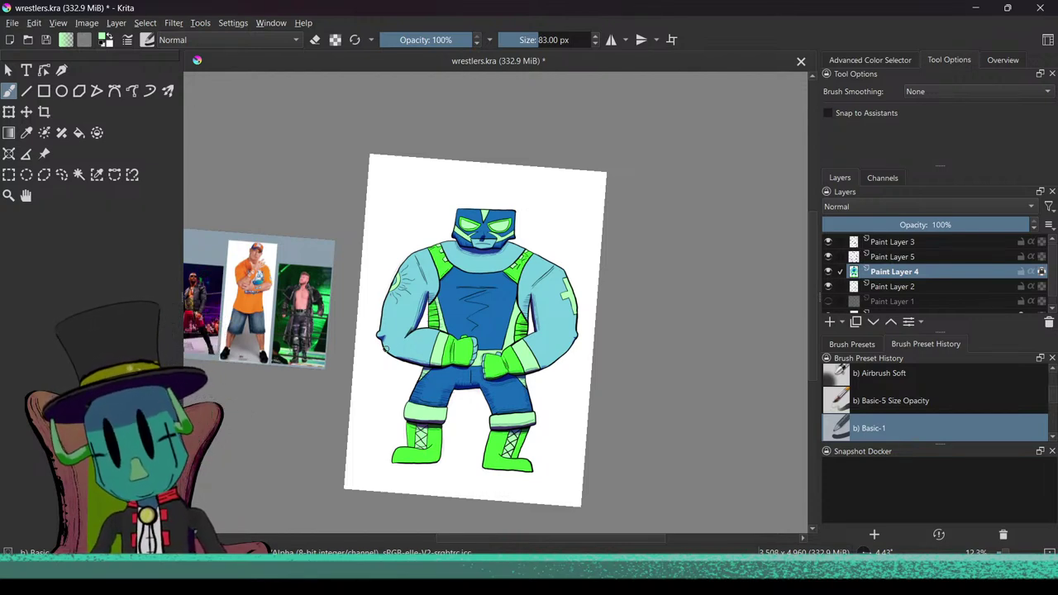
Step: Temporarily hide Paint Layer 4's colours to check the sketch layers, and leave Paint Layers 1 and 2 hidden
{"action": "scroll", "coordinate": [487, 496], "scroll_direction": "up", "scroll_amount": 8}
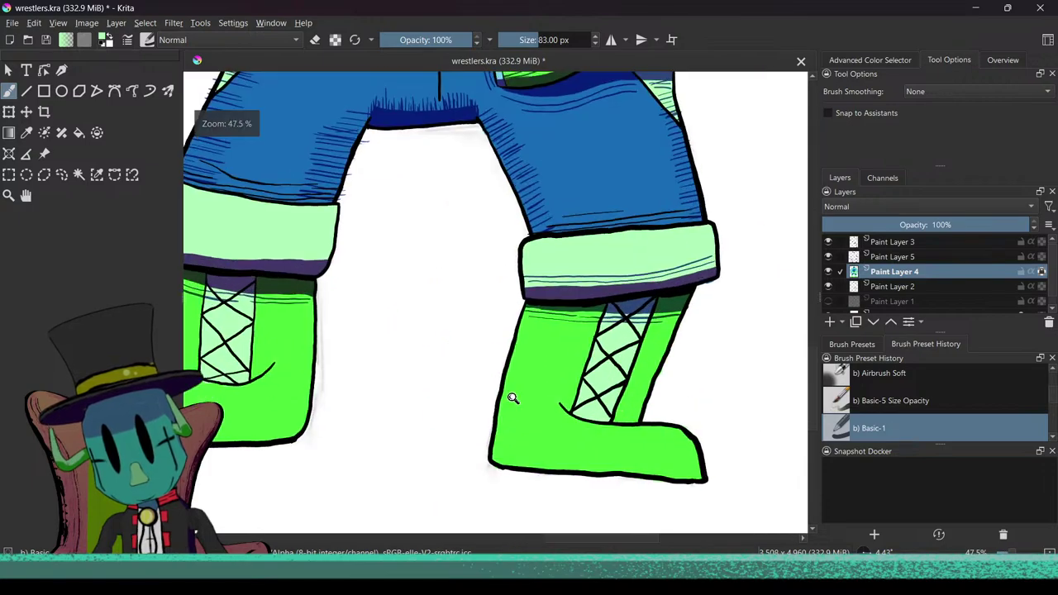
{"action": "scroll", "coordinate": [526, 455], "scroll_direction": "down", "scroll_amount": 4}
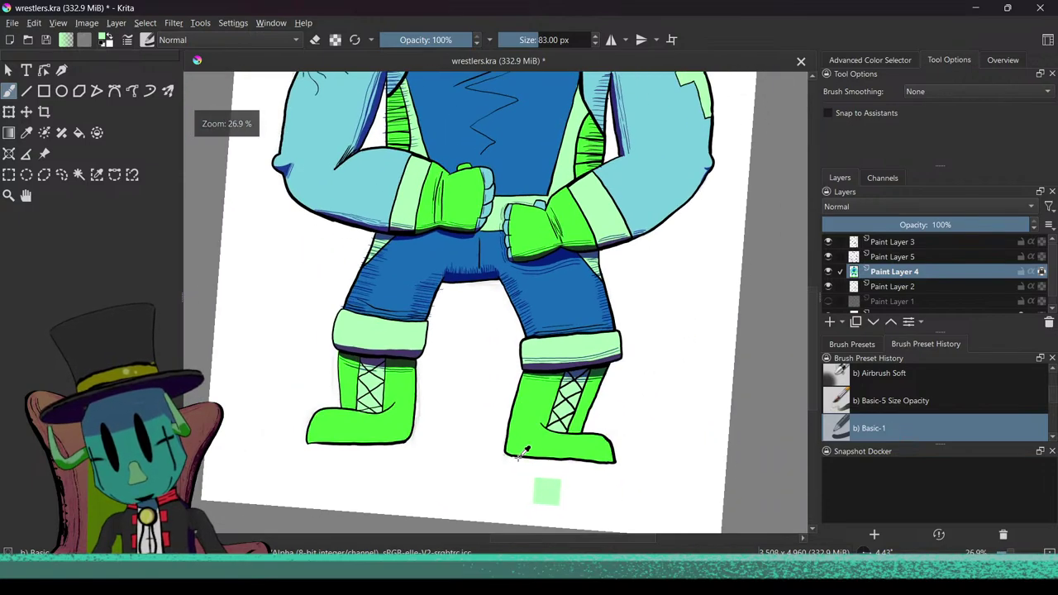
{"action": "scroll", "coordinate": [520, 463], "scroll_direction": "down", "scroll_amount": 2}
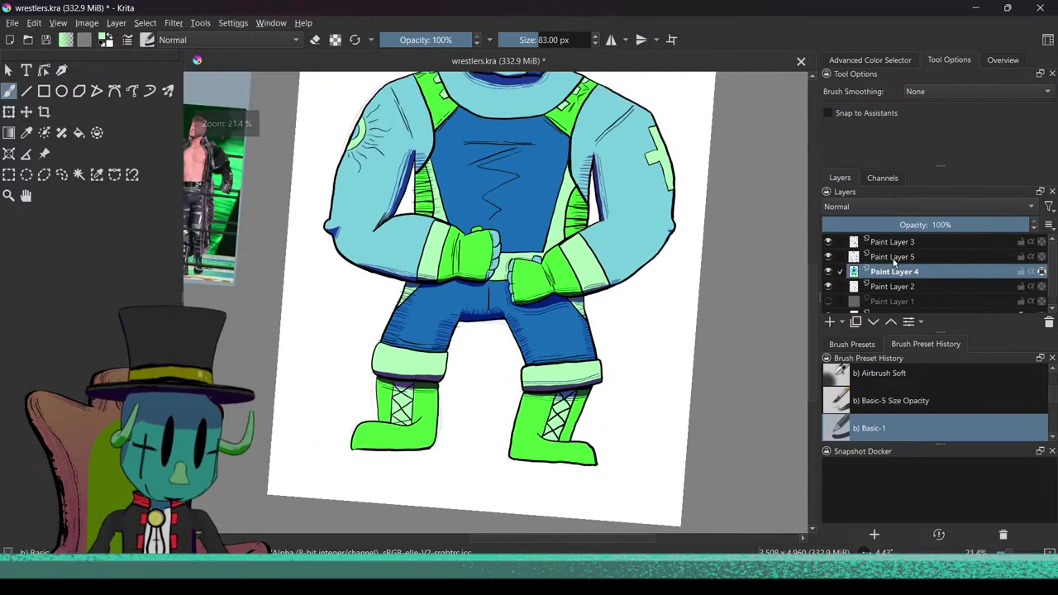
{"action": "left_click", "coordinate": [929, 288]}
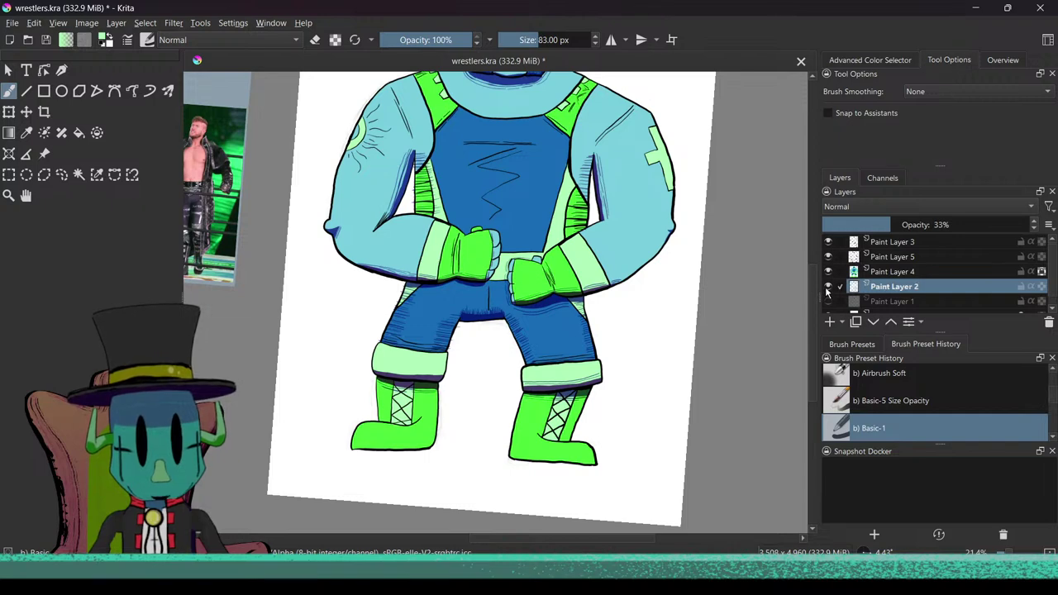
{"action": "left_click", "coordinate": [828, 272]}
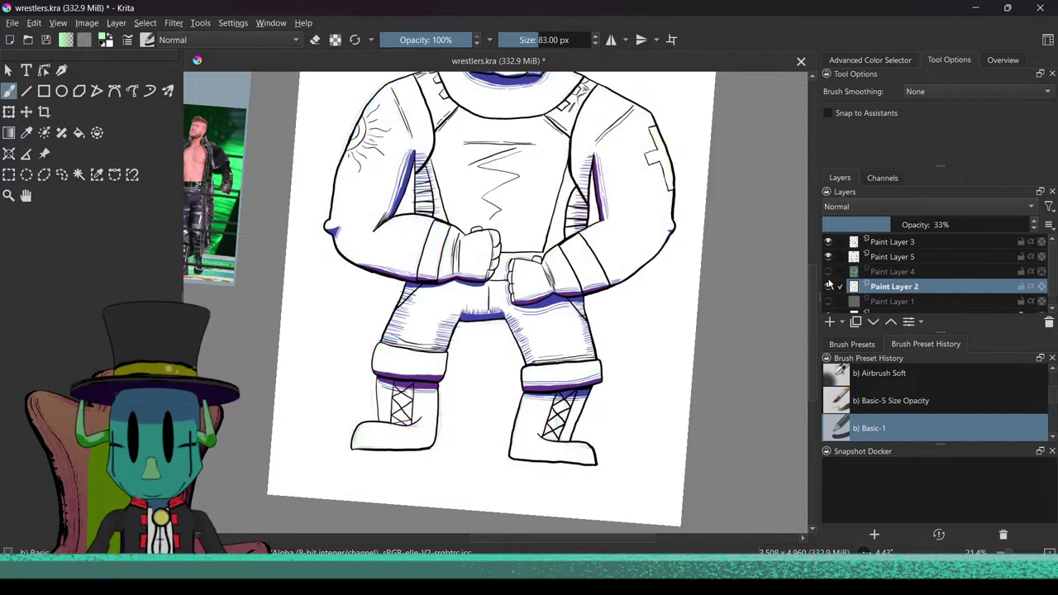
{"action": "left_click", "coordinate": [829, 288]}
{"action": "left_click", "coordinate": [827, 289]}
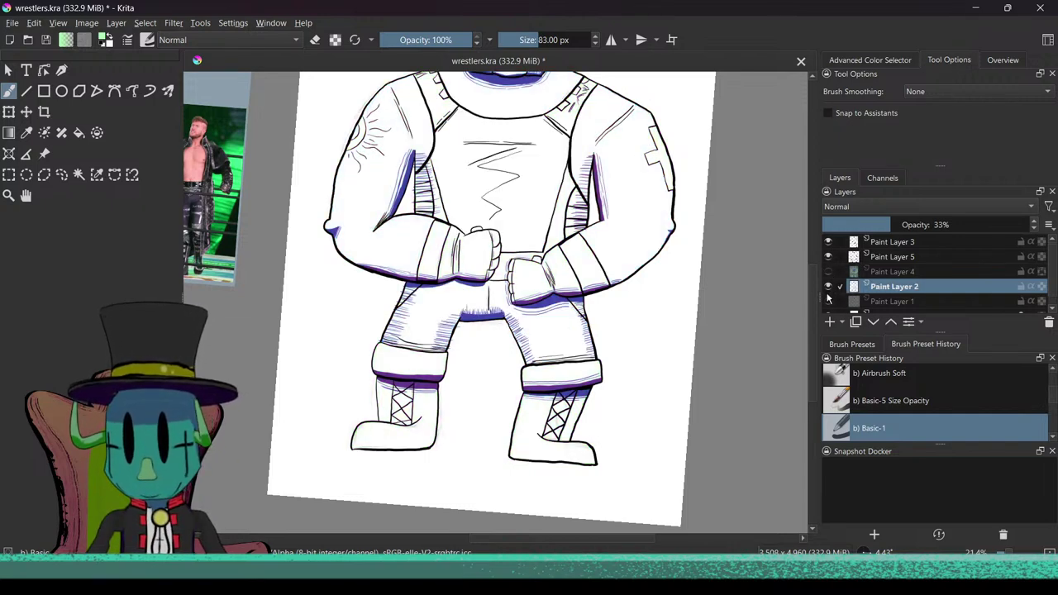
{"action": "left_click", "coordinate": [828, 300]}
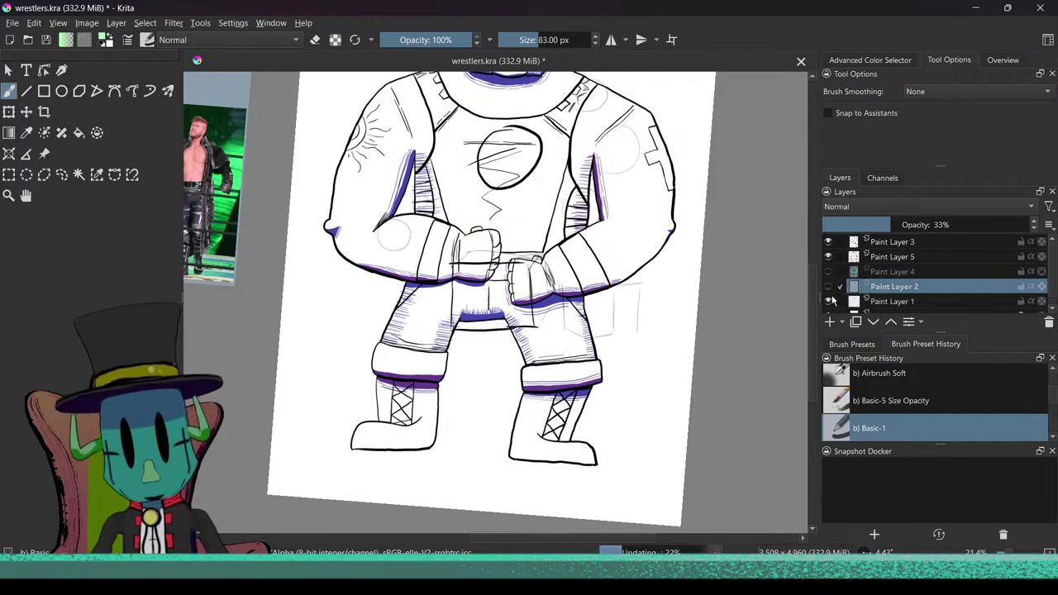
{"action": "left_click", "coordinate": [830, 298]}
{"action": "left_click", "coordinate": [829, 301]}
{"action": "left_click", "coordinate": [829, 301]}
{"action": "left_click", "coordinate": [828, 271]}
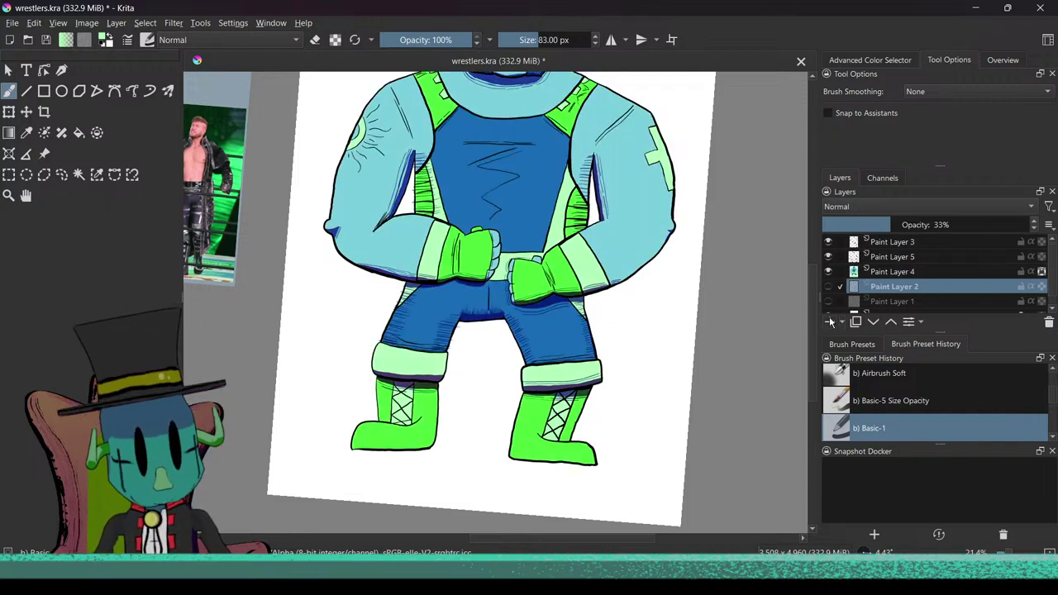
Step: Add a new paint layer directly below Paint Layer 4 and name it "shadow layer"
{"action": "left_click", "coordinate": [830, 322]}
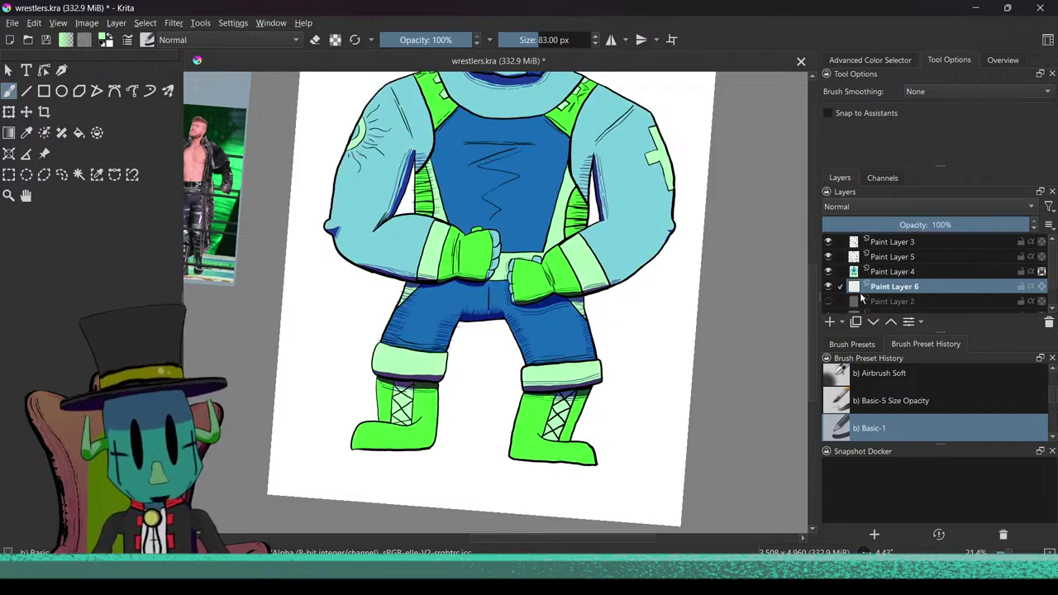
{"action": "double_click", "coordinate": [900, 286]}
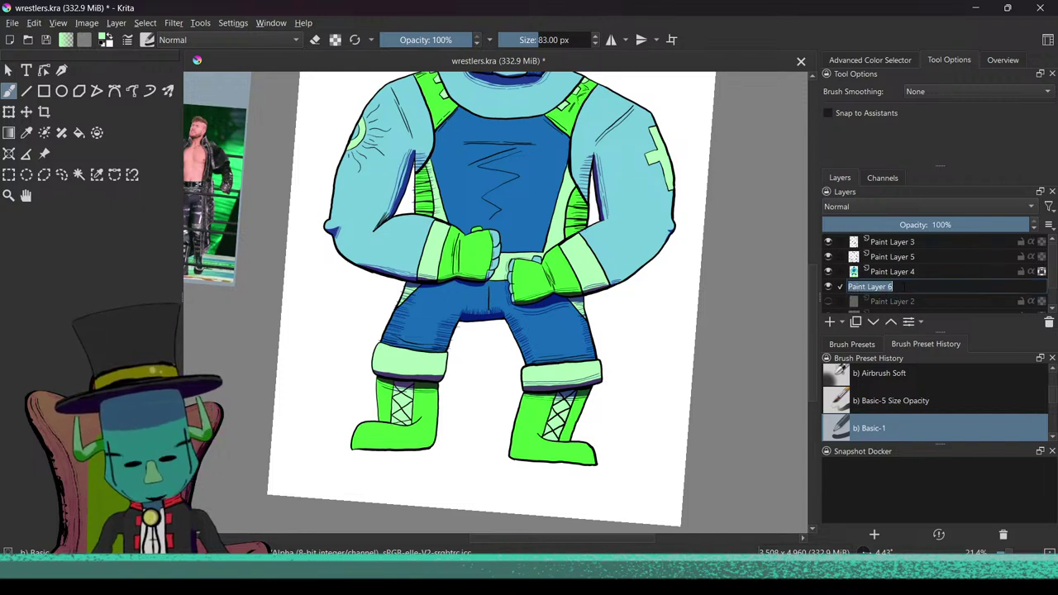
{"action": "type", "text": "shadow layer"}
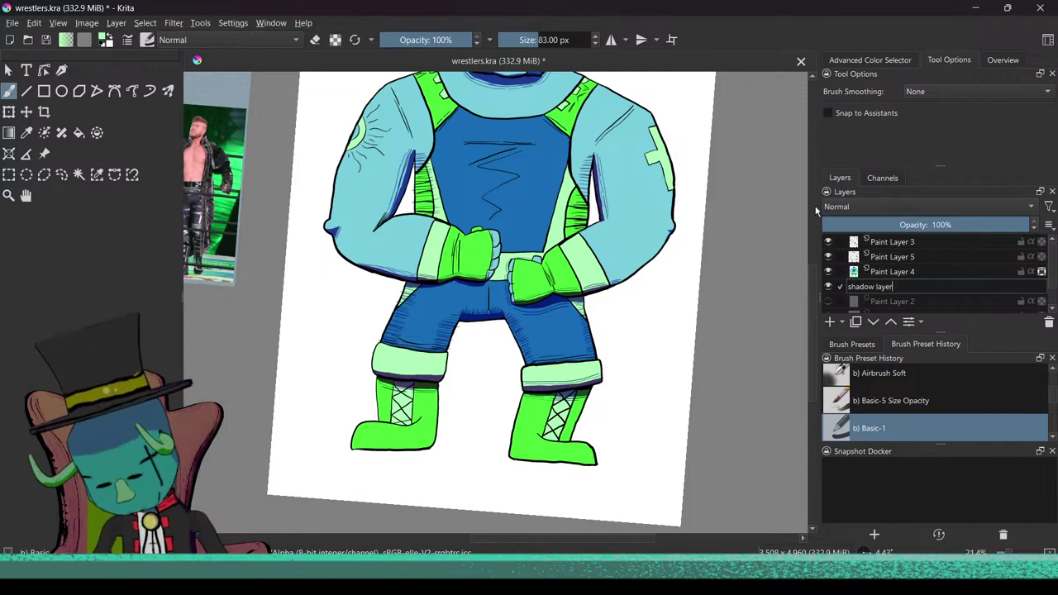
{"action": "key", "text": "Return"}
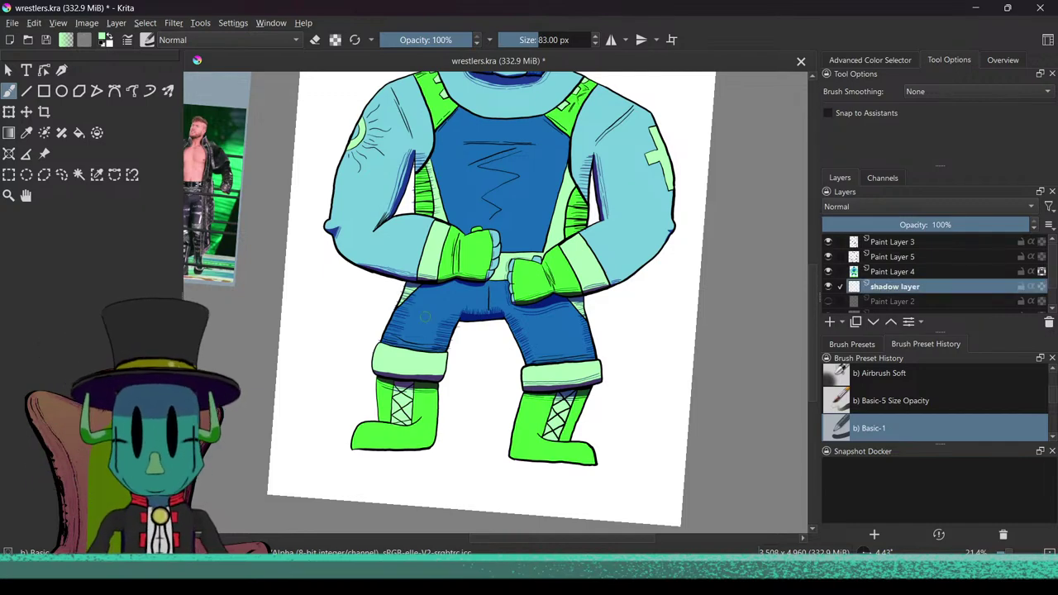
Step: Temporarily switch Paint Layer 5 from Multiply to Normal to sample its purple shading colour, restore Multiply, and reselect the shadow layer
{"action": "left_click_drag", "start_coordinate": [475, 414], "coordinate": [501, 319]}
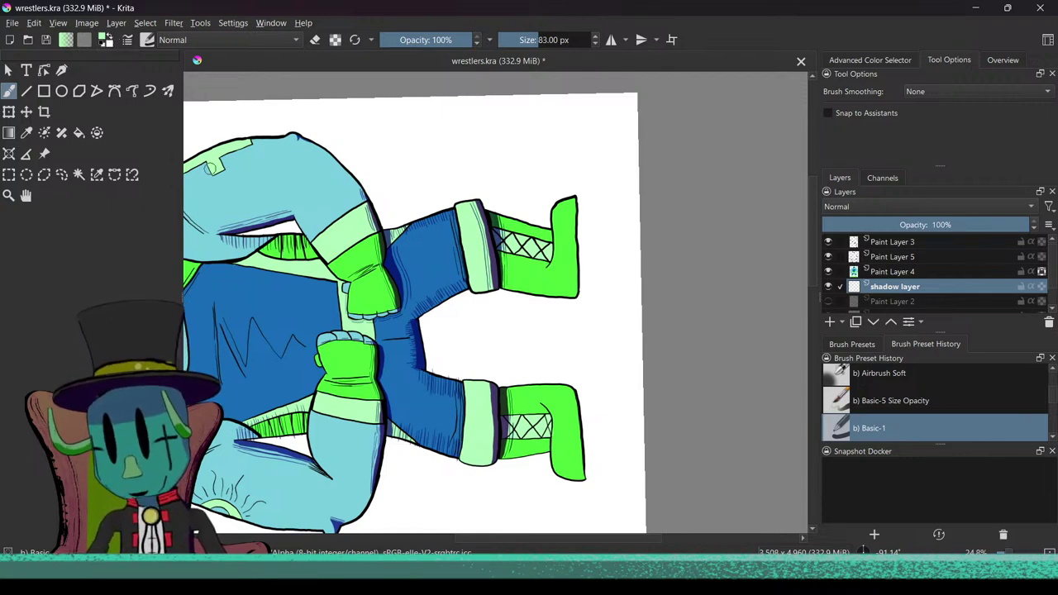
{"action": "left_click", "coordinate": [828, 271]}
{"action": "left_click", "coordinate": [829, 272]}
{"action": "left_click", "coordinate": [829, 257]}
{"action": "left_click", "coordinate": [829, 257]}
{"action": "left_click", "coordinate": [886, 255]}
{"action": "left_click", "coordinate": [863, 207]}
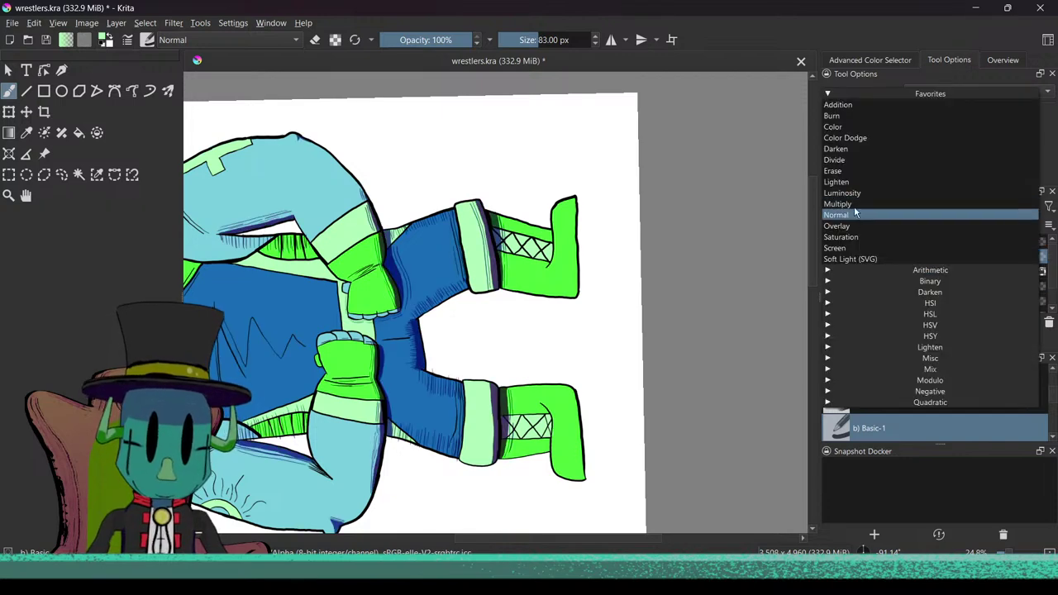
{"action": "left_click", "coordinate": [855, 217]}
{"action": "left_click", "coordinate": [495, 215], "text": "ctrl"}
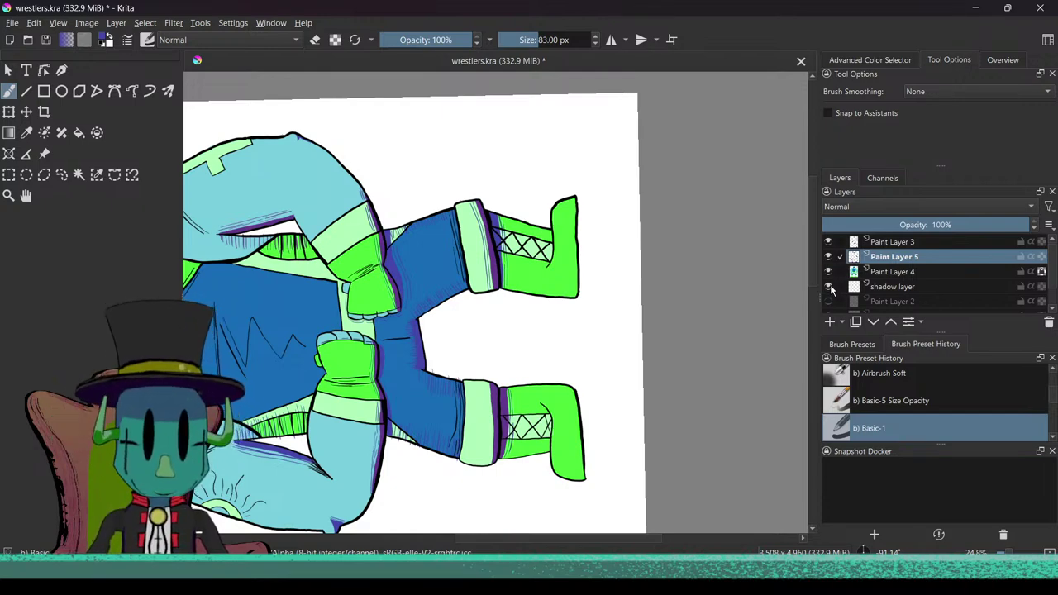
{"action": "left_click", "coordinate": [862, 207]}
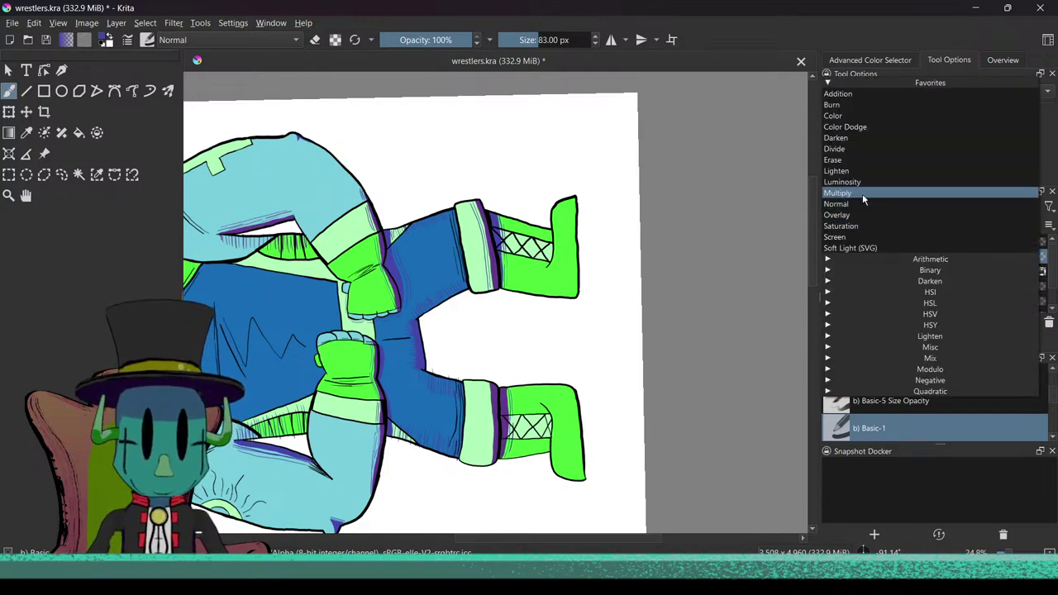
{"action": "left_click", "coordinate": [865, 198]}
{"action": "left_click", "coordinate": [881, 286]}
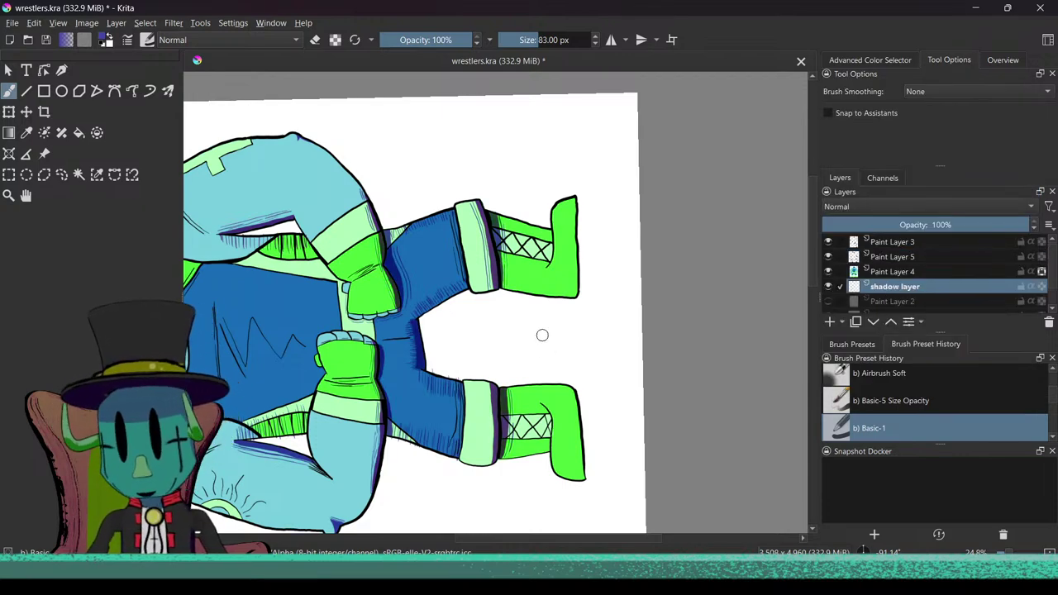
Step: Reset the Basic-1 brush to 40 px and hatch purple ground-shadow strokes between and around the boots on the shadow layer
{"action": "left_click_drag", "start_coordinate": [577, 324], "coordinate": [620, 317], "text": "shift"}
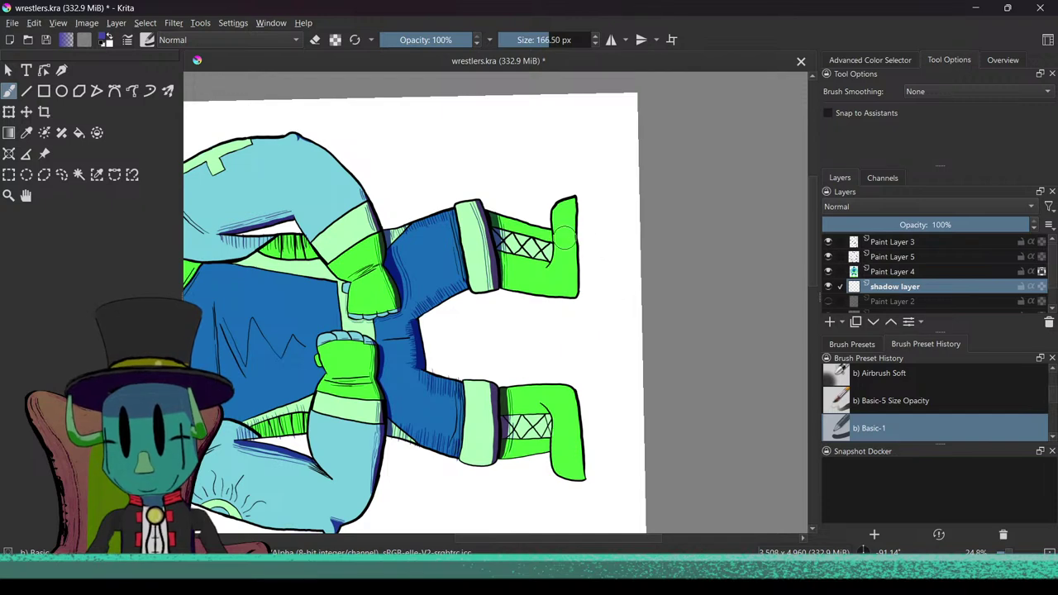
{"action": "left_click", "coordinate": [355, 40]}
{"action": "left_click_drag", "start_coordinate": [547, 194], "coordinate": [577, 390]}
{"action": "left_click_drag", "start_coordinate": [551, 298], "coordinate": [559, 383]}
{"action": "left_click_drag", "start_coordinate": [552, 318], "coordinate": [557, 383]}
{"action": "mouse_move", "coordinate": [559, 298]}
{"action": "left_mouse_down"}
{"action": "mouse_move", "coordinate": [565, 386]}
{"action": "mouse_move", "coordinate": [549, 383]}
{"action": "mouse_move", "coordinate": [567, 355]}
{"action": "left_mouse_up"}
{"action": "left_click_drag", "start_coordinate": [573, 185], "coordinate": [579, 263]}
{"action": "left_click_drag", "start_coordinate": [578, 289], "coordinate": [585, 361]}
{"action": "mouse_move", "coordinate": [579, 306]}
{"action": "left_mouse_down"}
{"action": "mouse_move", "coordinate": [586, 386]}
{"action": "mouse_move", "coordinate": [565, 377]}
{"action": "left_mouse_up"}
{"action": "left_click_drag", "start_coordinate": [548, 298], "coordinate": [557, 384]}
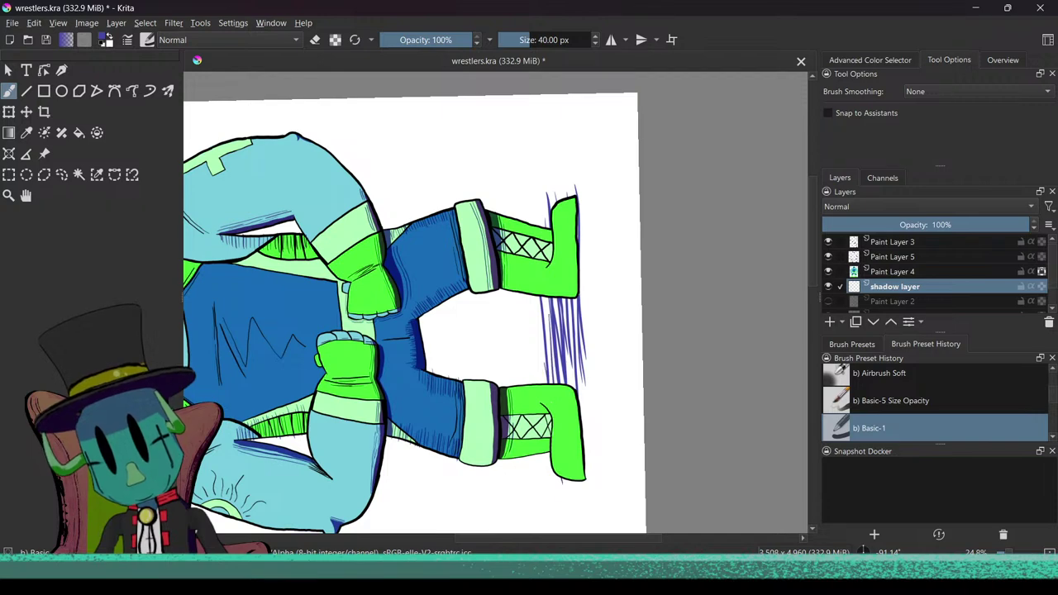
{"action": "left_click_drag", "start_coordinate": [554, 364], "coordinate": [570, 520]}
Step: Extend the purple hatching with long horizontal strokes just below the soles of both boots
{"action": "mouse_move", "coordinate": [521, 331]}
{"action": "left_mouse_down"}
{"action": "mouse_move", "coordinate": [531, 388]}
{"action": "mouse_move", "coordinate": [505, 369]}
{"action": "left_mouse_up"}
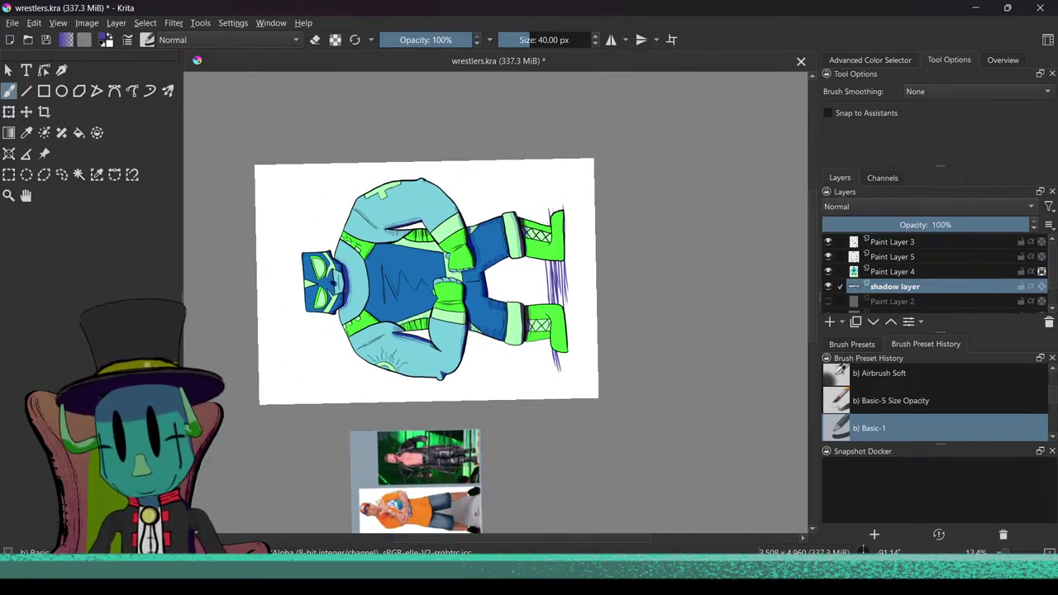
{"action": "left_click_drag", "start_coordinate": [570, 266], "coordinate": [573, 369]}
{"action": "left_click_drag", "start_coordinate": [567, 227], "coordinate": [575, 326]}
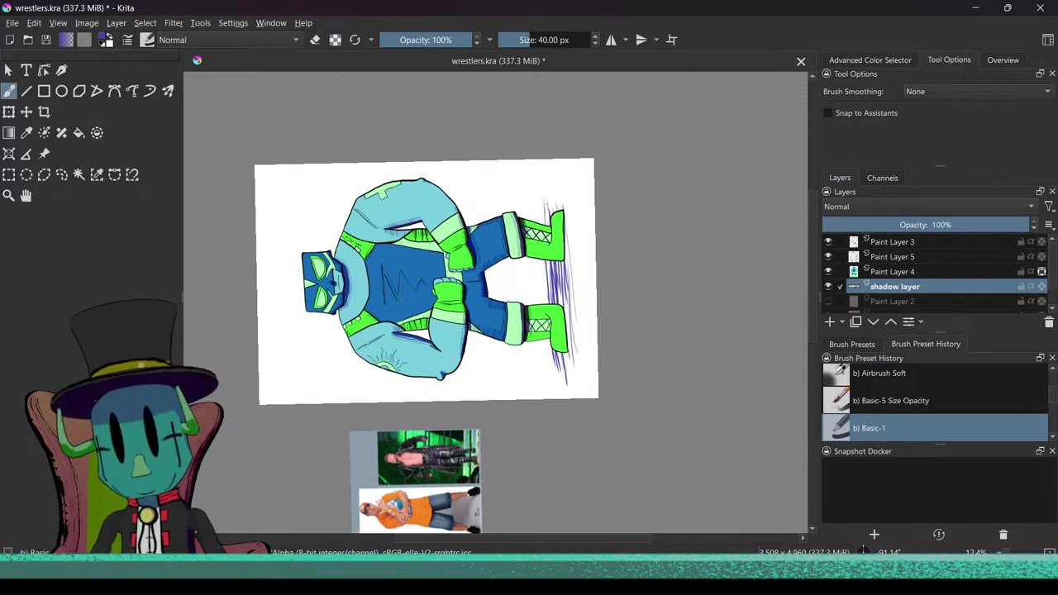
{"action": "left_click_drag", "start_coordinate": [570, 248], "coordinate": [575, 347]}
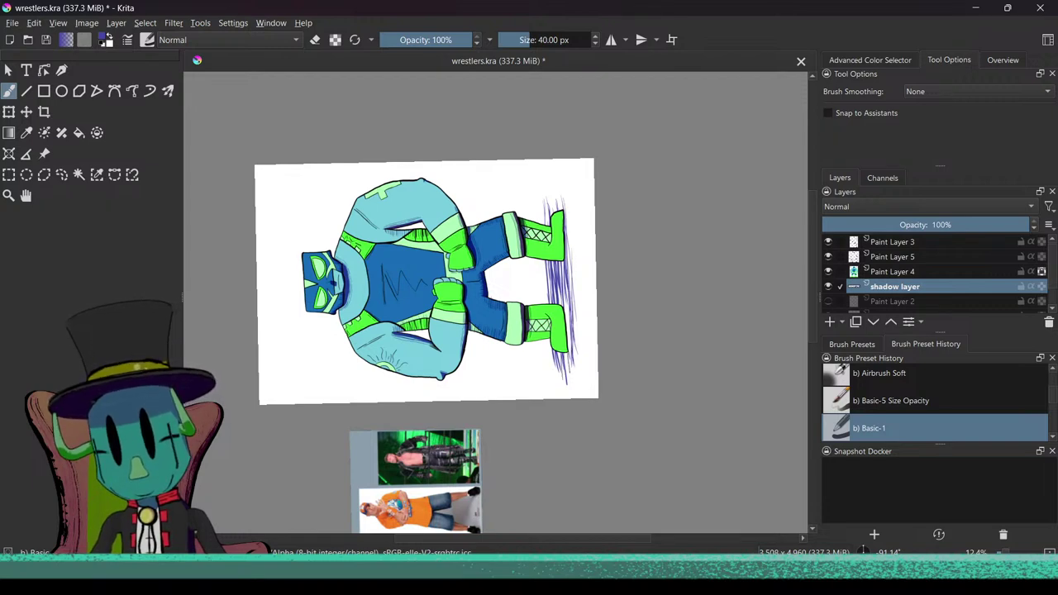
{"action": "left_click_drag", "start_coordinate": [568, 247], "coordinate": [577, 343]}
{"action": "left_click_drag", "start_coordinate": [567, 228], "coordinate": [572, 291]}
{"action": "left_click_drag", "start_coordinate": [572, 205], "coordinate": [577, 290]}
Step: Fill out the ground shadow with more purple hatching beyond the outer side of the right boot
{"action": "mouse_move", "coordinate": [479, 376]}
{"action": "left_mouse_down"}
{"action": "mouse_move", "coordinate": [420, 284]}
{"action": "mouse_move", "coordinate": [494, 227]}
{"action": "mouse_move", "coordinate": [535, 236]}
{"action": "left_mouse_up"}
{"action": "mouse_move", "coordinate": [447, 279]}
{"action": "left_mouse_down"}
{"action": "mouse_move", "coordinate": [448, 263]}
{"action": "mouse_move", "coordinate": [477, 294]}
{"action": "mouse_move", "coordinate": [450, 330]}
{"action": "left_mouse_up"}
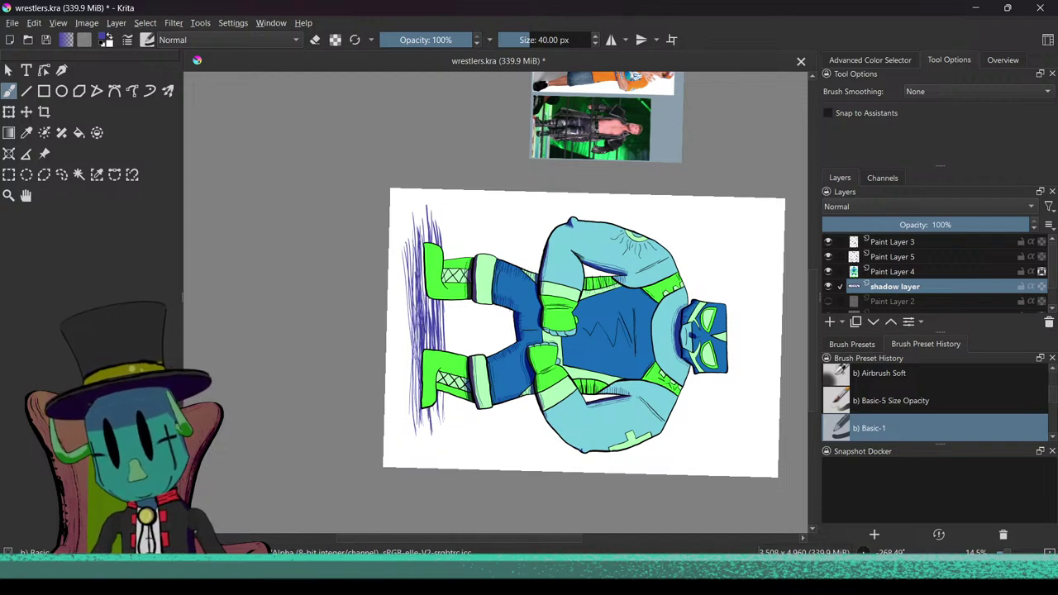
{"action": "left_click_drag", "start_coordinate": [433, 386], "coordinate": [439, 452]}
{"action": "left_click_drag", "start_coordinate": [444, 393], "coordinate": [442, 450]}
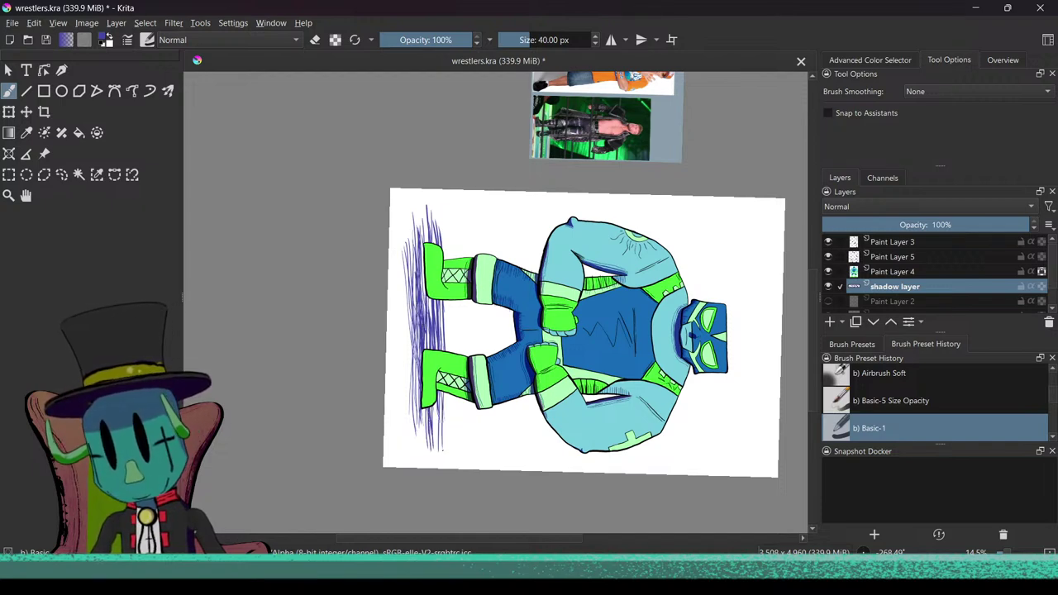
{"action": "left_click_drag", "start_coordinate": [424, 409], "coordinate": [428, 449]}
{"action": "left_click_drag", "start_coordinate": [411, 308], "coordinate": [409, 437]}
{"action": "left_click_drag", "start_coordinate": [417, 380], "coordinate": [414, 451]}
{"action": "mouse_move", "coordinate": [422, 410]}
{"action": "left_mouse_down"}
{"action": "mouse_move", "coordinate": [418, 431]}
{"action": "mouse_move", "coordinate": [609, 251]}
{"action": "mouse_move", "coordinate": [578, 220]}
{"action": "mouse_move", "coordinate": [525, 198]}
{"action": "left_mouse_up"}
{"action": "left_click_drag", "start_coordinate": [527, 253], "coordinate": [516, 329]}
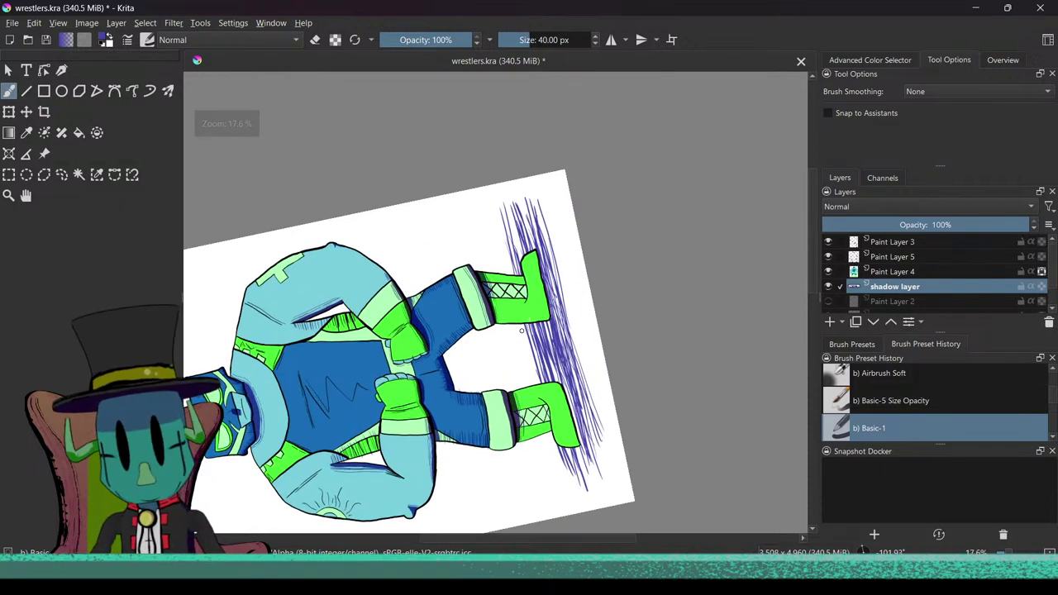
{"action": "left_click_drag", "start_coordinate": [510, 196], "coordinate": [520, 260]}
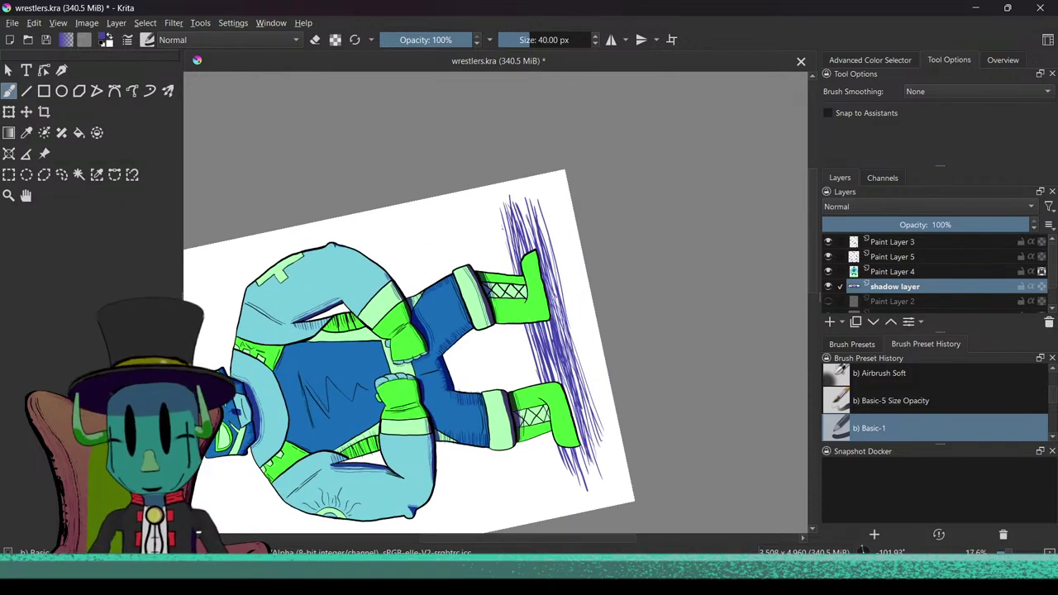
{"action": "left_click_drag", "start_coordinate": [524, 202], "coordinate": [569, 369]}
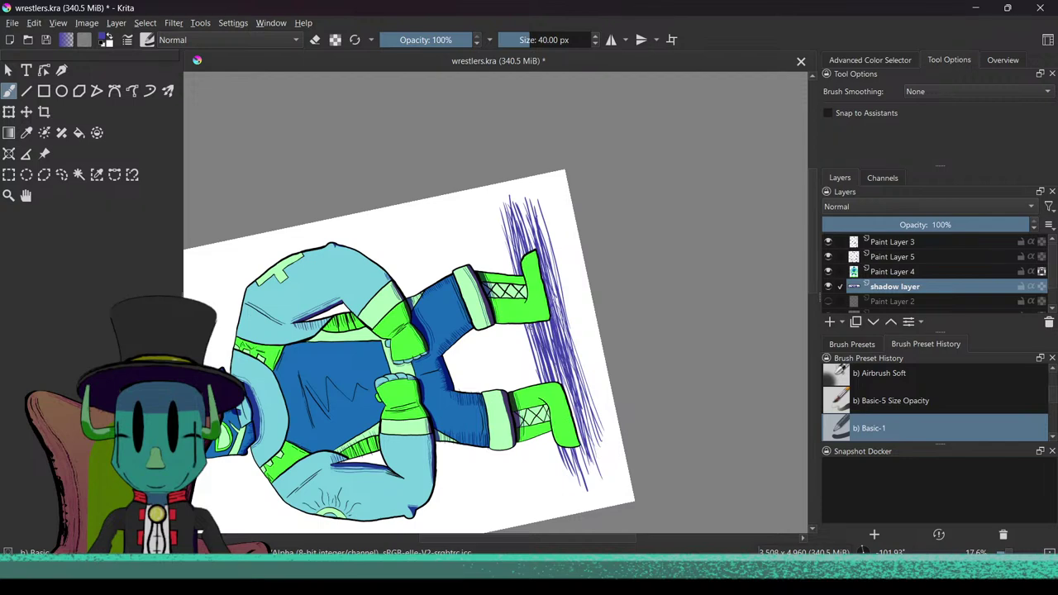
Step: Enlarge the brush to 119.75 px and thicken the ground shadow between the boots and beyond the left boot
{"action": "mouse_move", "coordinate": [547, 321]}
{"action": "left_mouse_down"}
{"action": "mouse_move", "coordinate": [570, 403]}
{"action": "mouse_move", "coordinate": [618, 401]}
{"action": "left_mouse_up"}
{"action": "left_click_drag", "start_coordinate": [532, 212], "coordinate": [581, 388]}
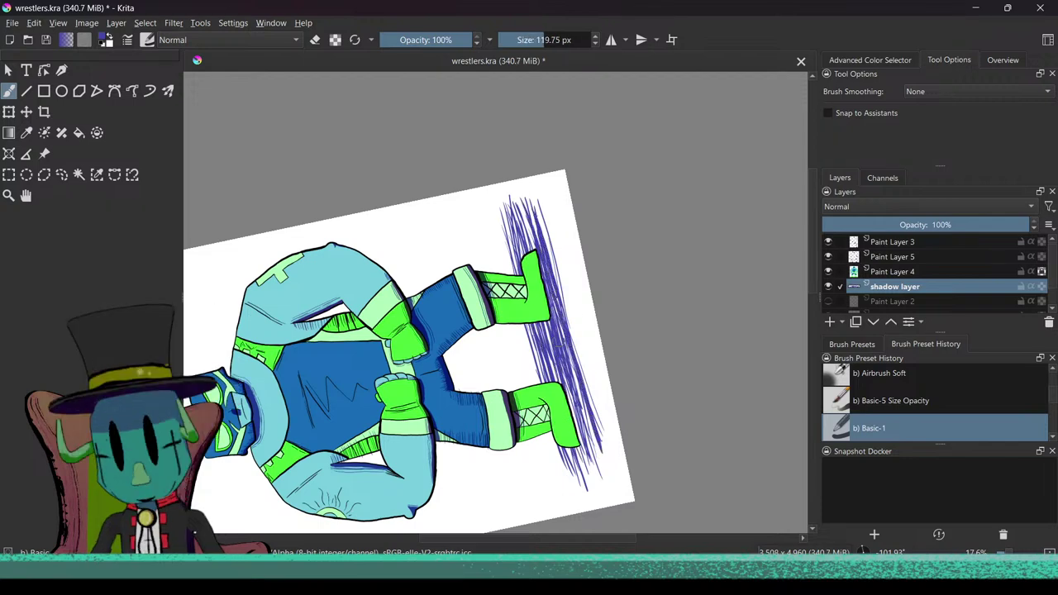
{"action": "left_click_drag", "start_coordinate": [547, 271], "coordinate": [595, 472]}
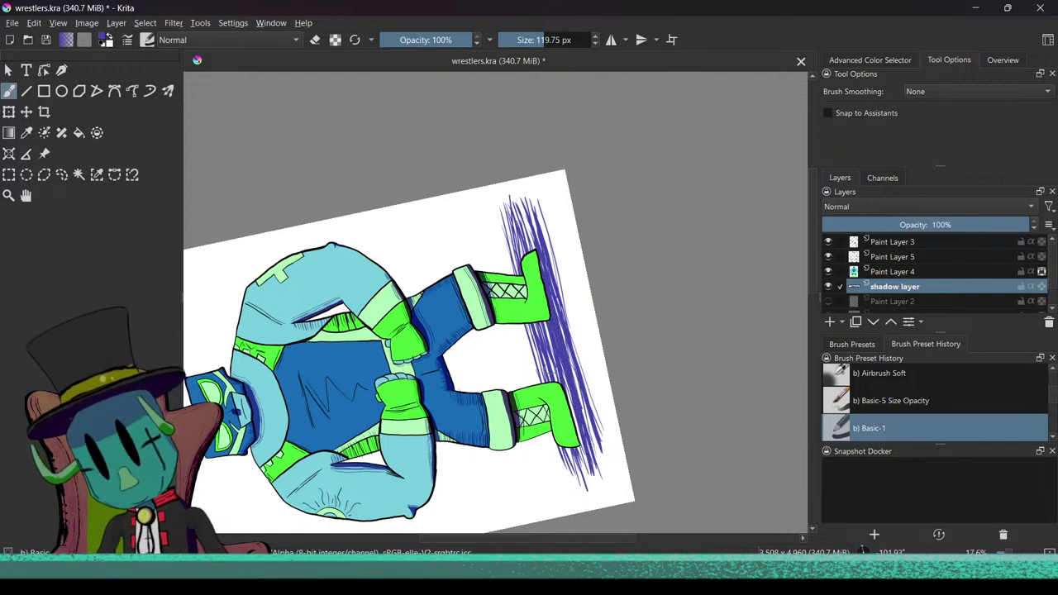
{"action": "left_click_drag", "start_coordinate": [557, 449], "coordinate": [581, 502]}
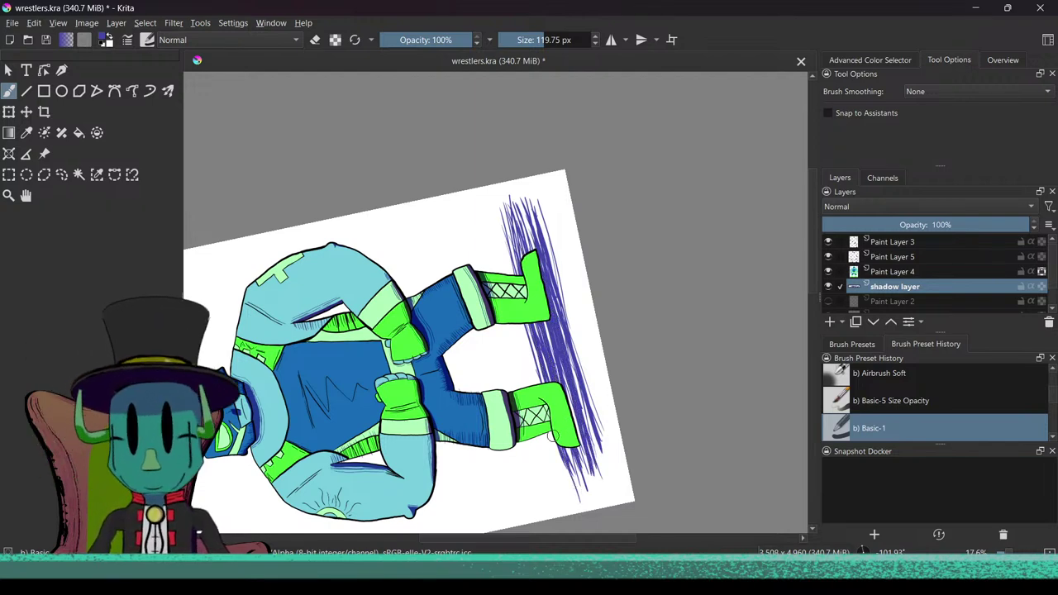
{"action": "left_click_drag", "start_coordinate": [568, 454], "coordinate": [582, 498]}
{"action": "left_click_drag", "start_coordinate": [574, 456], "coordinate": [595, 501]}
{"action": "mouse_move", "coordinate": [573, 425]}
{"action": "left_mouse_down"}
{"action": "mouse_move", "coordinate": [603, 494]}
{"action": "mouse_move", "coordinate": [607, 486]}
{"action": "left_mouse_up"}
Step: Thicken the ground shadow around and beyond the right boot with the same broader purple strokes
{"action": "left_click_drag", "start_coordinate": [500, 417], "coordinate": [589, 335]}
{"action": "left_click_drag", "start_coordinate": [537, 407], "coordinate": [593, 288]}
{"action": "scroll", "coordinate": [592, 290], "scroll_direction": "up", "scroll_amount": 3}
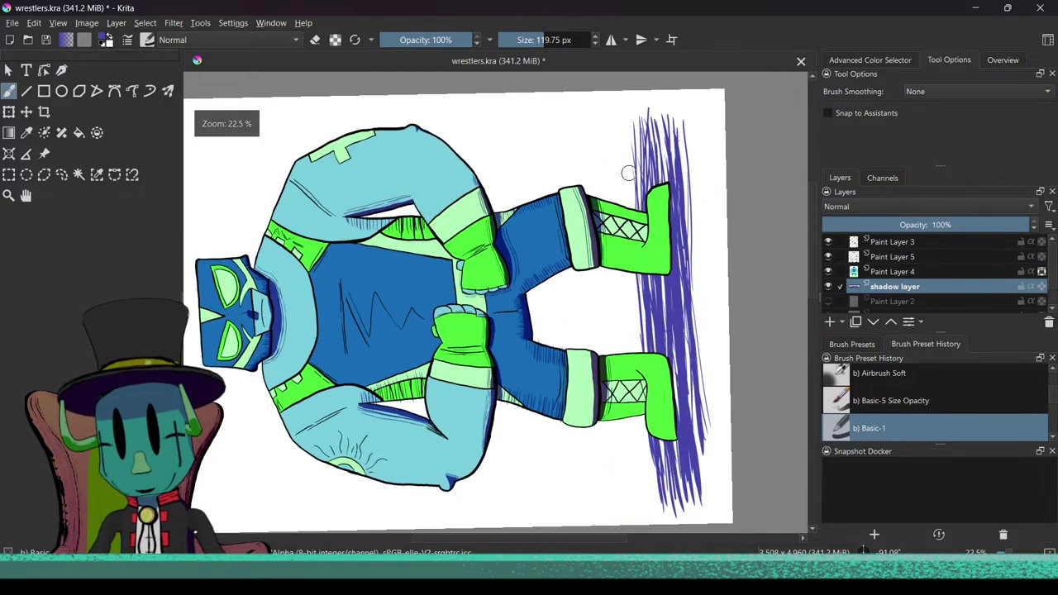
{"action": "left_click_drag", "start_coordinate": [636, 151], "coordinate": [632, 209]}
{"action": "mouse_move", "coordinate": [650, 134]}
{"action": "left_mouse_down"}
{"action": "mouse_move", "coordinate": [643, 195]}
{"action": "mouse_move", "coordinate": [660, 185]}
{"action": "mouse_move", "coordinate": [681, 235]}
{"action": "left_mouse_up"}
{"action": "left_click_drag", "start_coordinate": [679, 144], "coordinate": [693, 262]}
Step: Add a new paint layer directly below the shadow layer
{"action": "scroll", "coordinate": [649, 254], "scroll_direction": "down", "scroll_amount": 4}
{"action": "mouse_move", "coordinate": [570, 326]}
{"action": "left_mouse_down"}
{"action": "mouse_move", "coordinate": [530, 275]}
{"action": "mouse_move", "coordinate": [531, 394]}
{"action": "mouse_move", "coordinate": [446, 386]}
{"action": "left_mouse_up"}
{"action": "mouse_move", "coordinate": [513, 404]}
{"action": "left_mouse_down"}
{"action": "mouse_move", "coordinate": [527, 361]}
{"action": "mouse_move", "coordinate": [507, 368]}
{"action": "mouse_move", "coordinate": [567, 312]}
{"action": "left_mouse_up"}
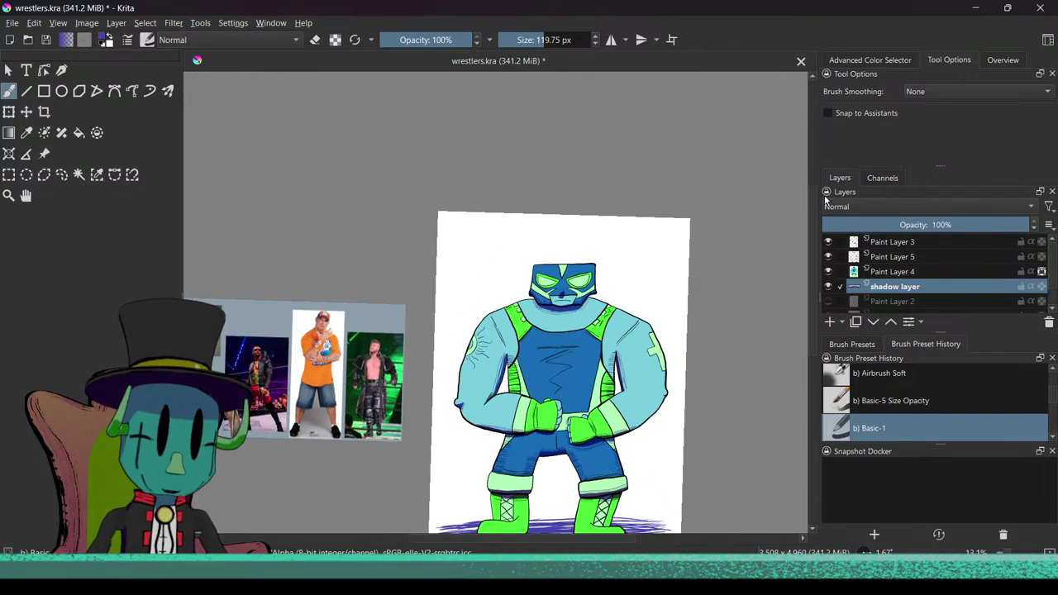
{"action": "left_click", "coordinate": [829, 322]}
{"action": "left_click", "coordinate": [872, 321]}
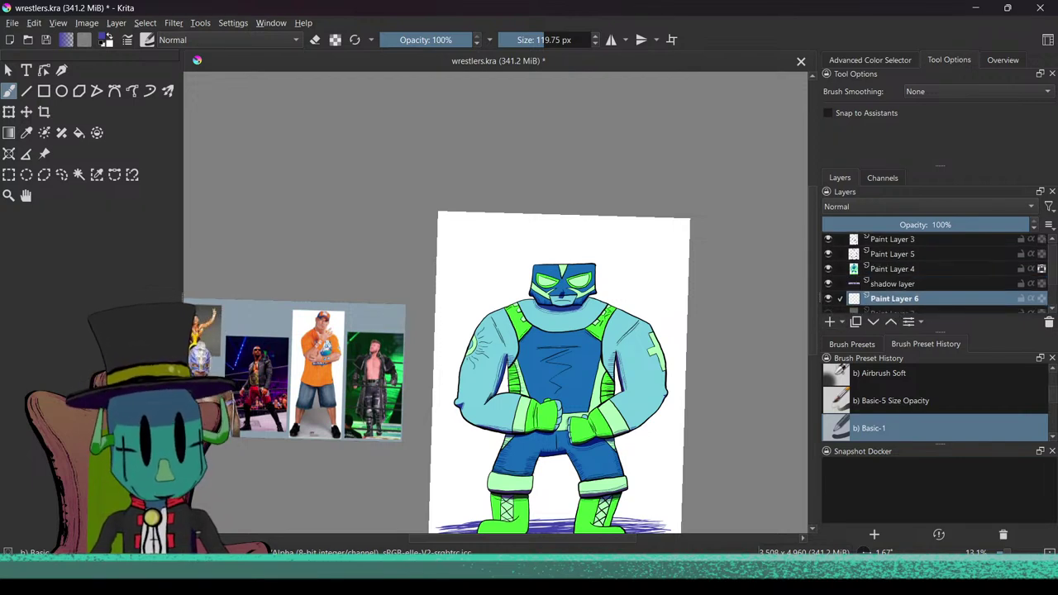
{"action": "left_click", "coordinate": [1048, 270]}
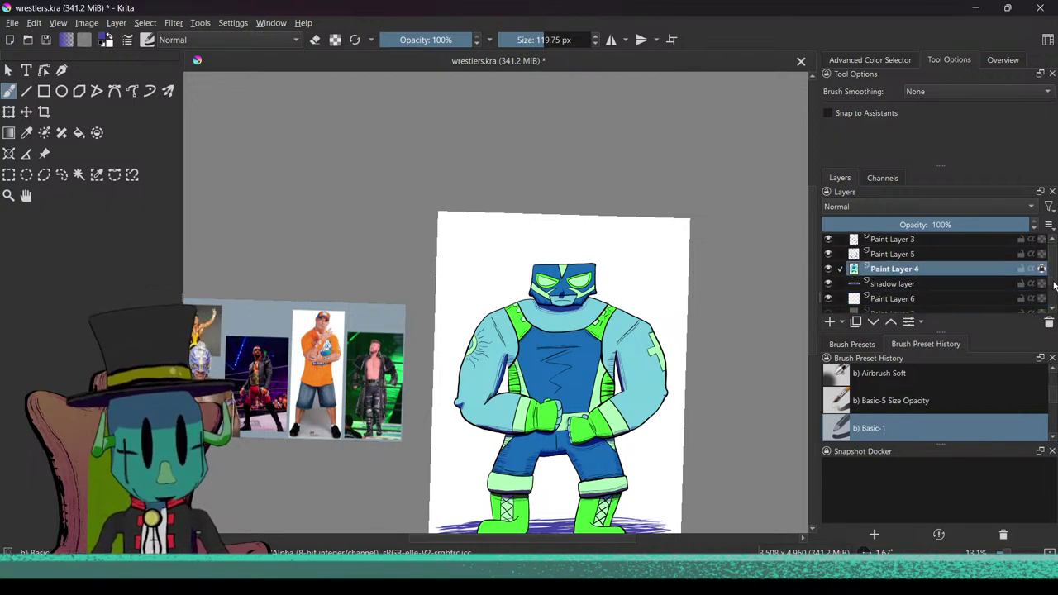
{"action": "scroll", "coordinate": [1052, 276], "scroll_direction": "down", "scroll_amount": 2}
{"action": "scroll", "coordinate": [1054, 284], "scroll_direction": "up", "scroll_amount": 1}
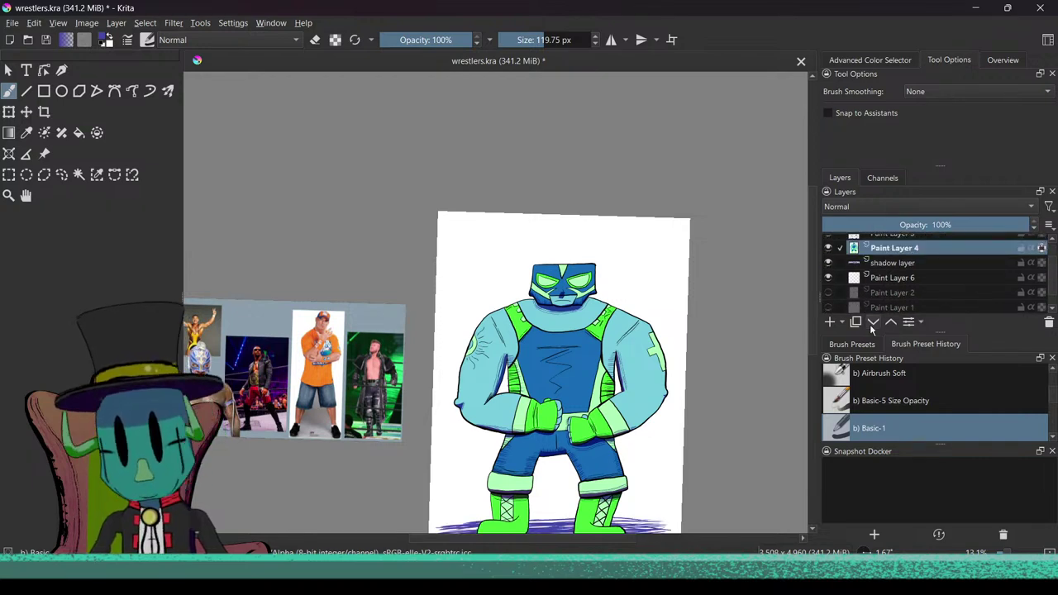
Step: Toggle the shadow layer's visibility to compare the drawing with and without the ground shadow, leaving the layer visible
{"action": "left_click", "coordinate": [828, 262]}
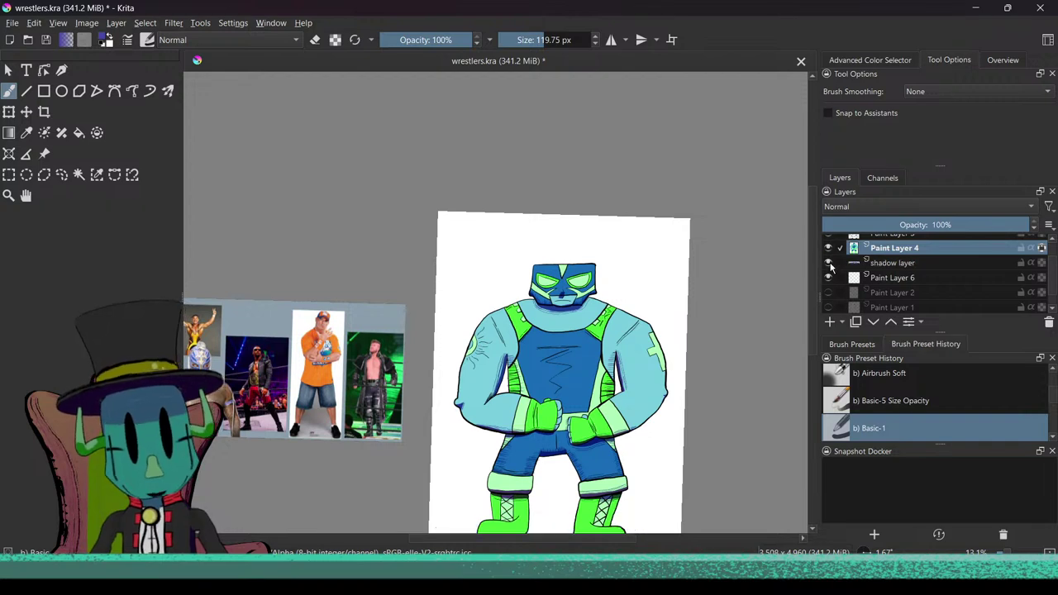
{"action": "left_click", "coordinate": [827, 263]}
{"action": "left_click", "coordinate": [827, 263]}
{"action": "left_click", "coordinate": [827, 263]}
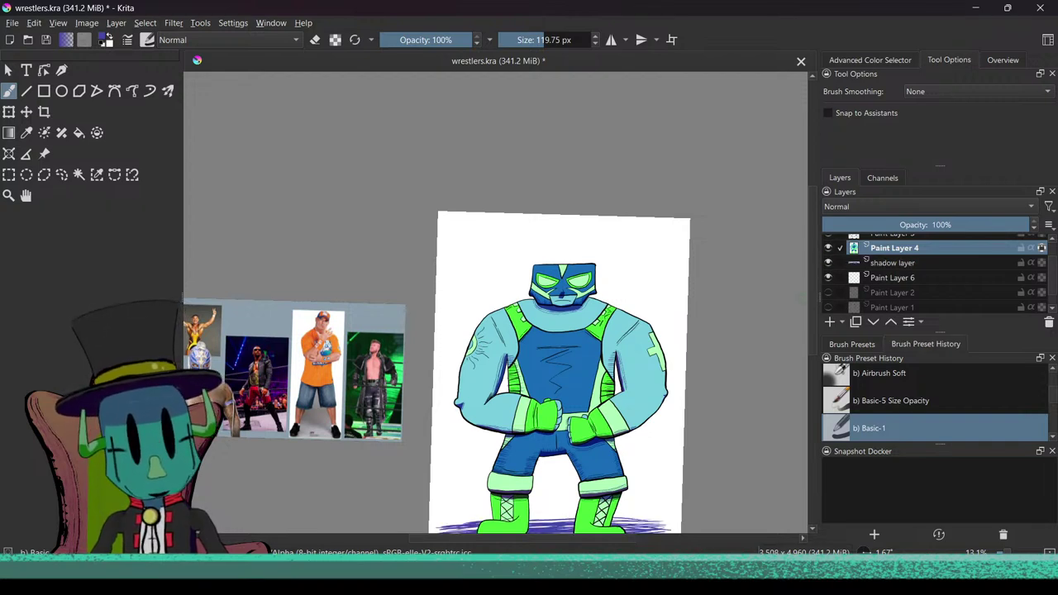
{"action": "left_click", "coordinate": [828, 263]}
{"action": "left_click", "coordinate": [827, 263]}
{"action": "left_click", "coordinate": [828, 263]}
{"action": "left_click", "coordinate": [828, 262]}
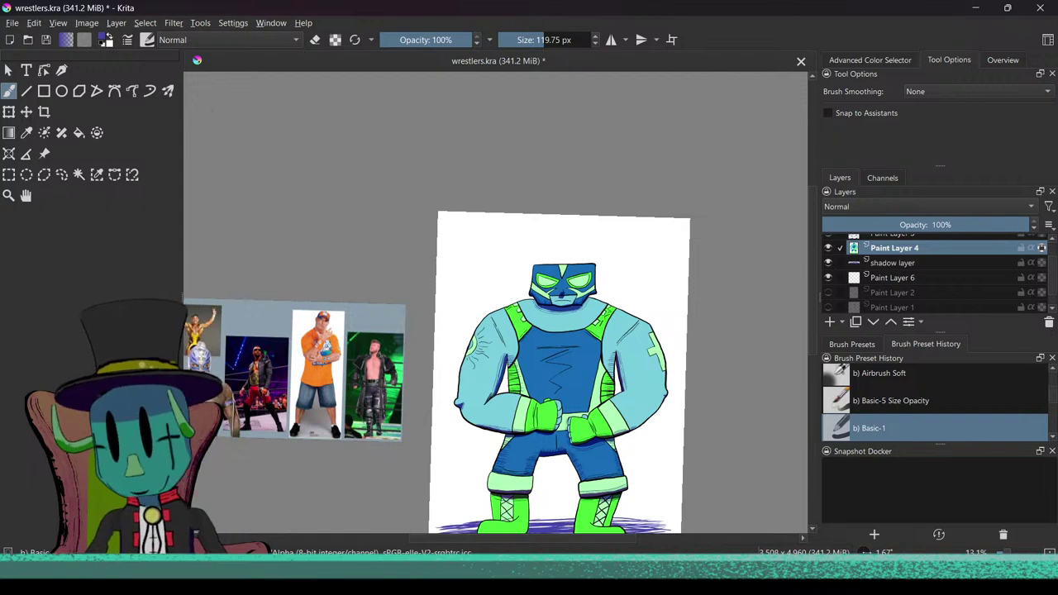
Step: Choose the Block wet tilt brush preset and enlarge the brush to 211.13 px
{"action": "left_click", "coordinate": [150, 42]}
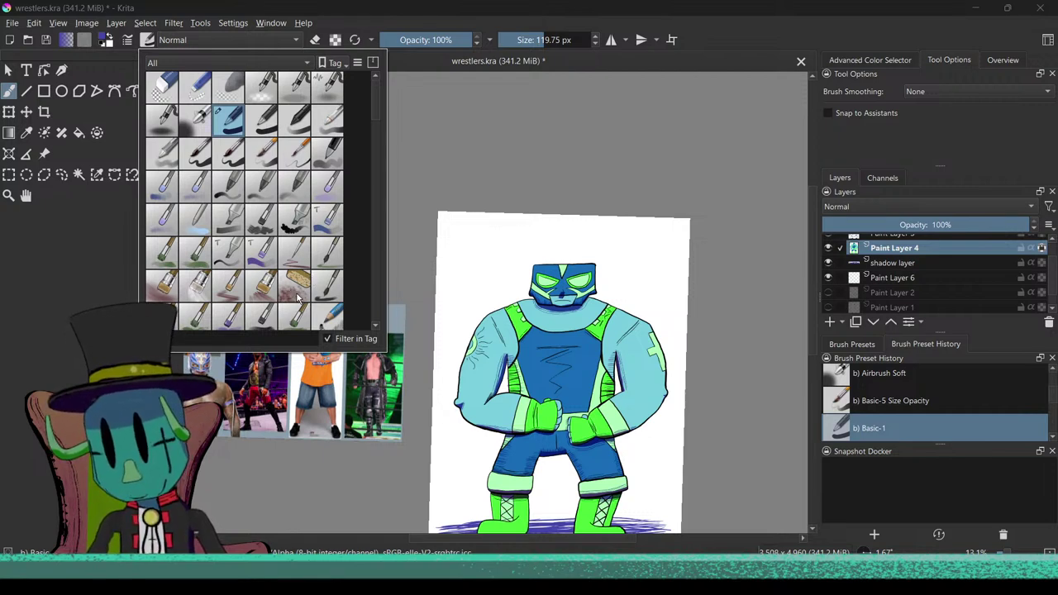
{"action": "left_click", "coordinate": [263, 257]}
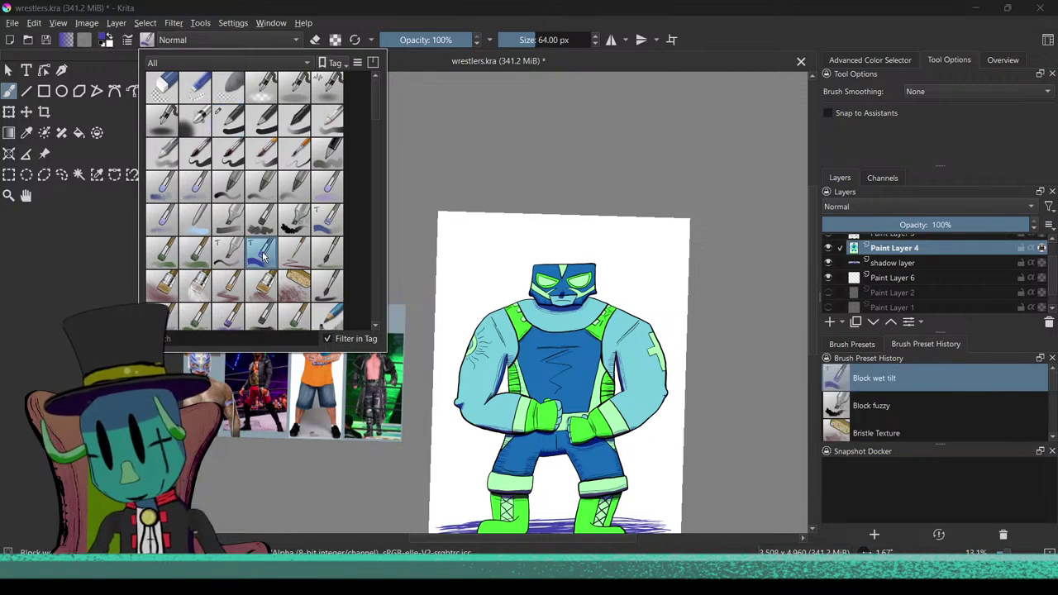
{"action": "left_click", "coordinate": [492, 436]}
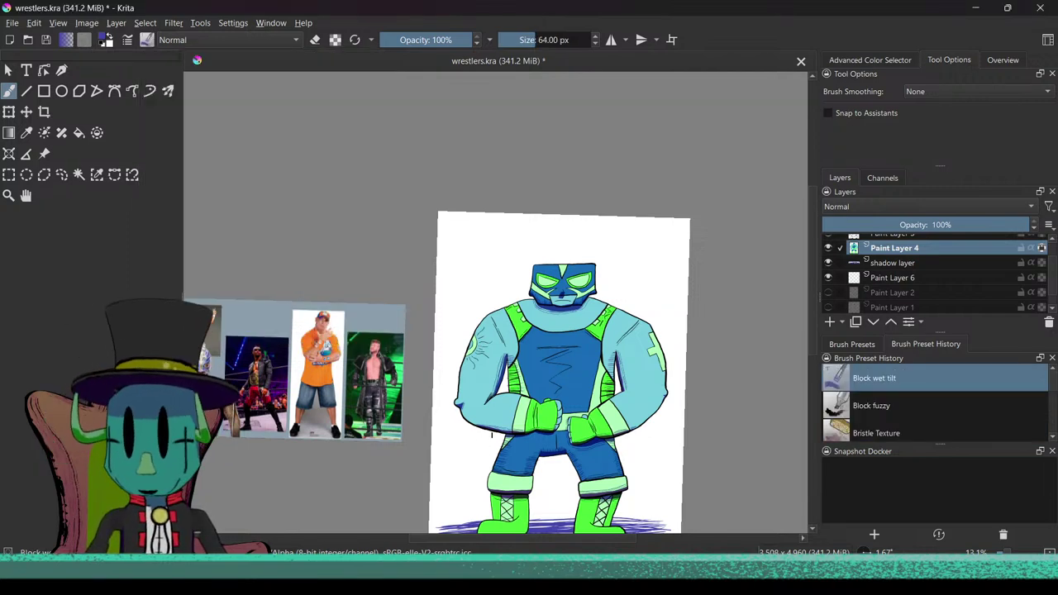
{"action": "left_click_drag", "start_coordinate": [464, 328], "coordinate": [425, 361]}
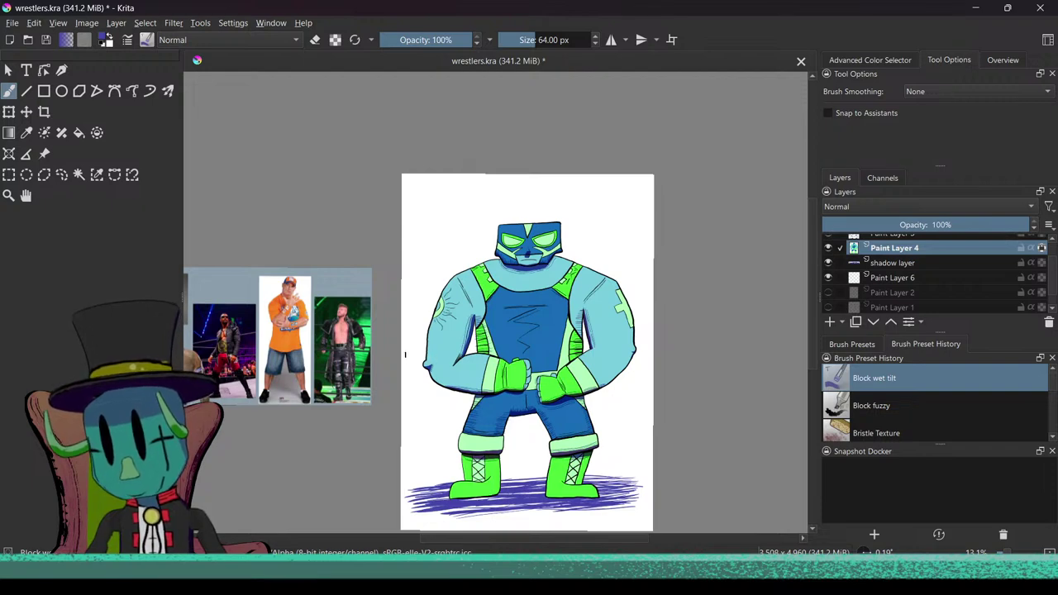
{"action": "left_click_drag", "start_coordinate": [468, 343], "coordinate": [546, 343]}
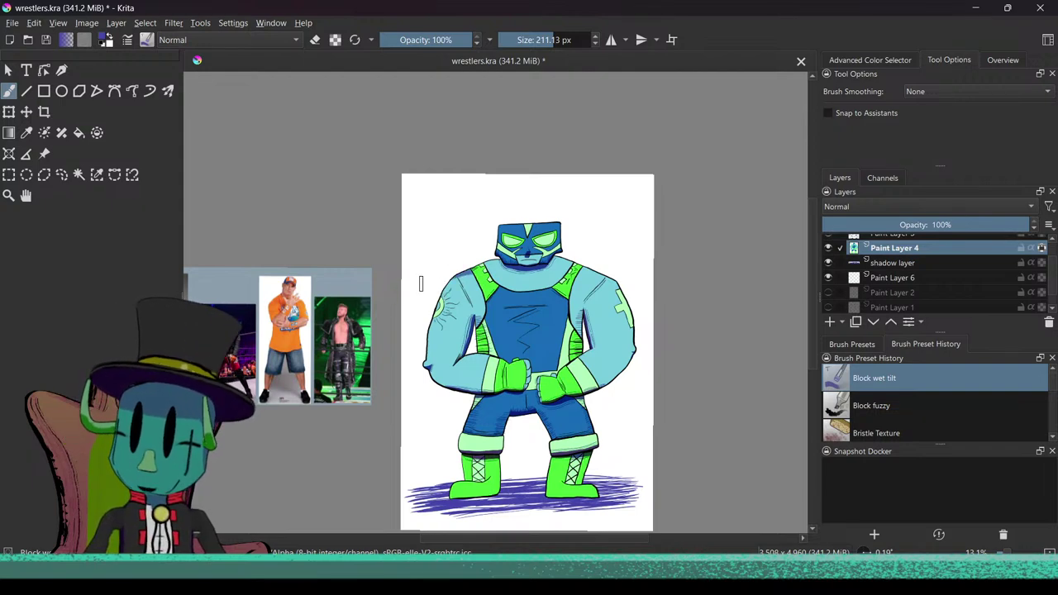
{"action": "mouse_move", "coordinate": [407, 285]}
{"action": "left_mouse_down"}
{"action": "mouse_move", "coordinate": [430, 293]}
{"action": "mouse_move", "coordinate": [481, 281]}
{"action": "left_mouse_up"}
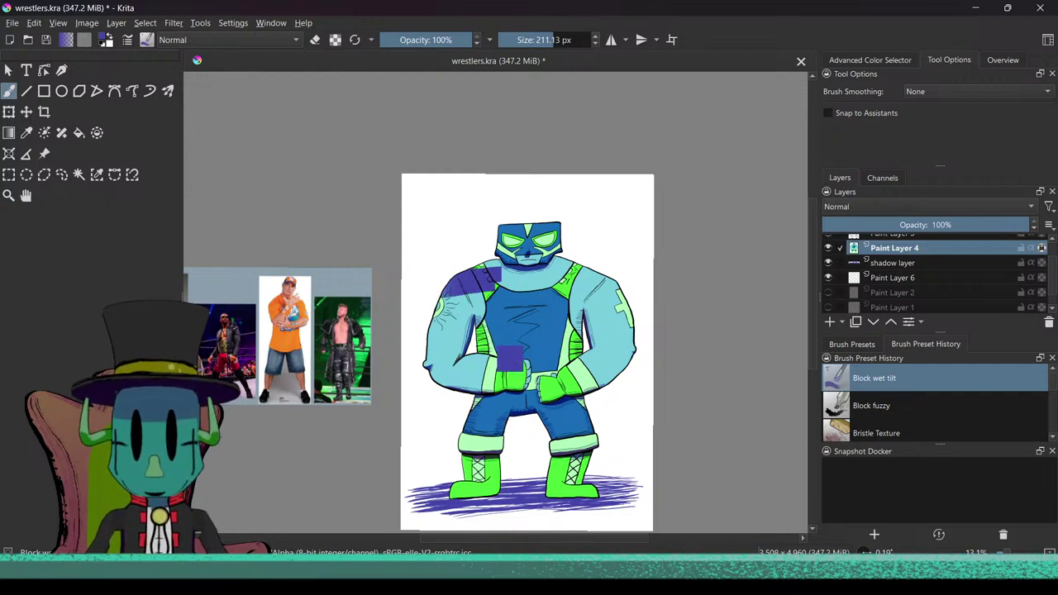
{"action": "key", "text": "ctrl+z"}
{"action": "key", "text": "ctrl+z"}
{"action": "key", "text": "ctrl+z"}
{"action": "key", "text": "ctrl+z"}
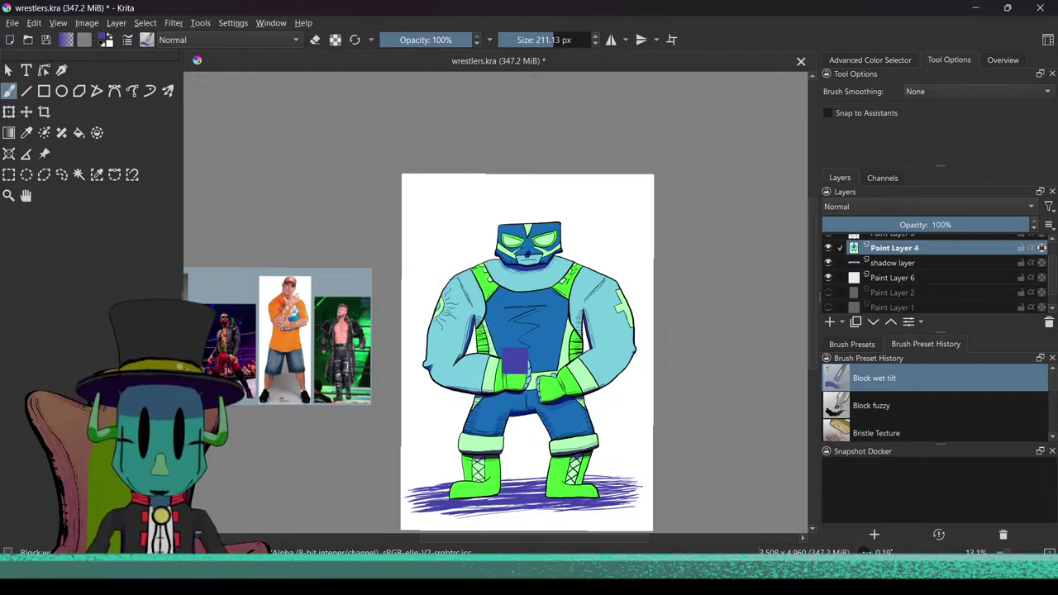
Step: Select Paint Layer 6 and paint a broad purple arc across the page behind the wrestler's head
{"action": "mouse_move", "coordinate": [848, 268]}
{"action": "left_mouse_down"}
{"action": "mouse_move", "coordinate": [865, 303]}
{"action": "mouse_move", "coordinate": [890, 255]}
{"action": "left_mouse_up"}
{"action": "left_click", "coordinate": [855, 266]}
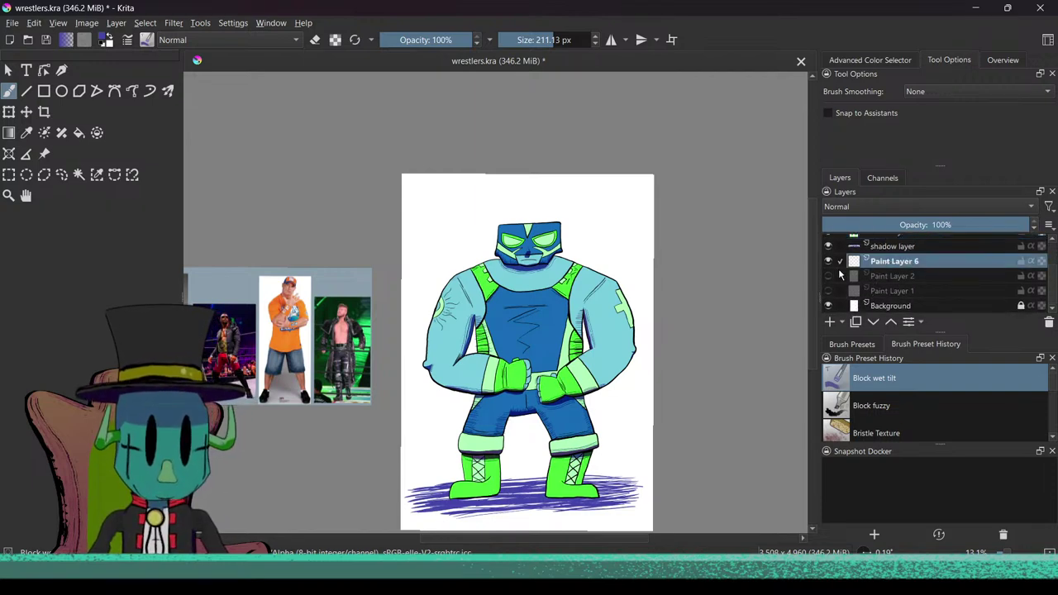
{"action": "mouse_move", "coordinate": [403, 266]}
{"action": "left_mouse_down"}
{"action": "mouse_move", "coordinate": [428, 248]}
{"action": "mouse_move", "coordinate": [572, 233]}
{"action": "mouse_move", "coordinate": [654, 243]}
{"action": "left_mouse_up"}
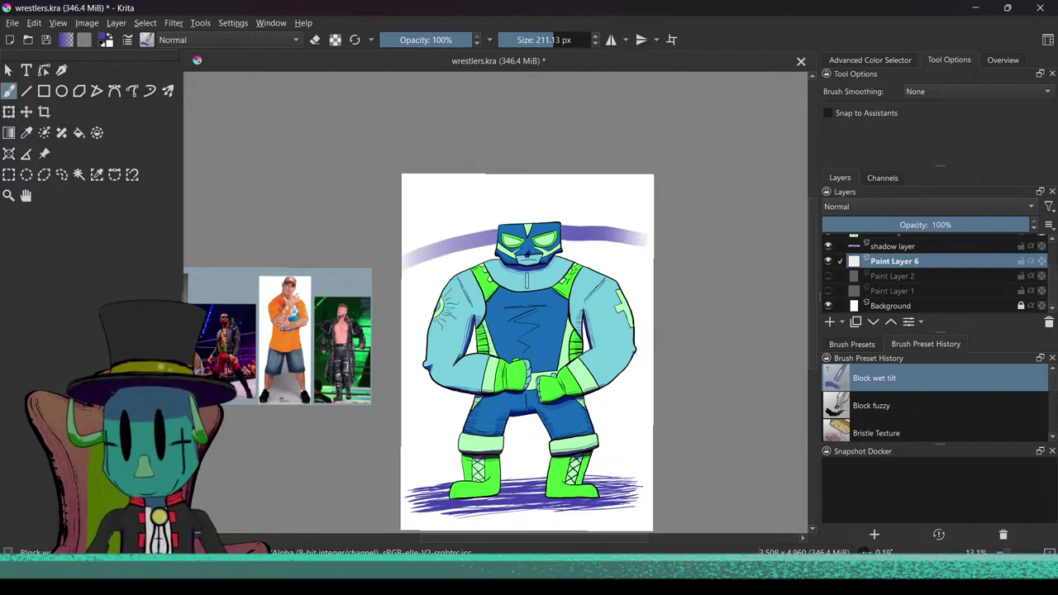
Step: Undo the broad purple arc behind the head and restore the Block wet tilt preset to its default 64 px size
{"action": "key", "text": "ctrl+z"}
{"action": "left_click", "coordinate": [355, 40]}
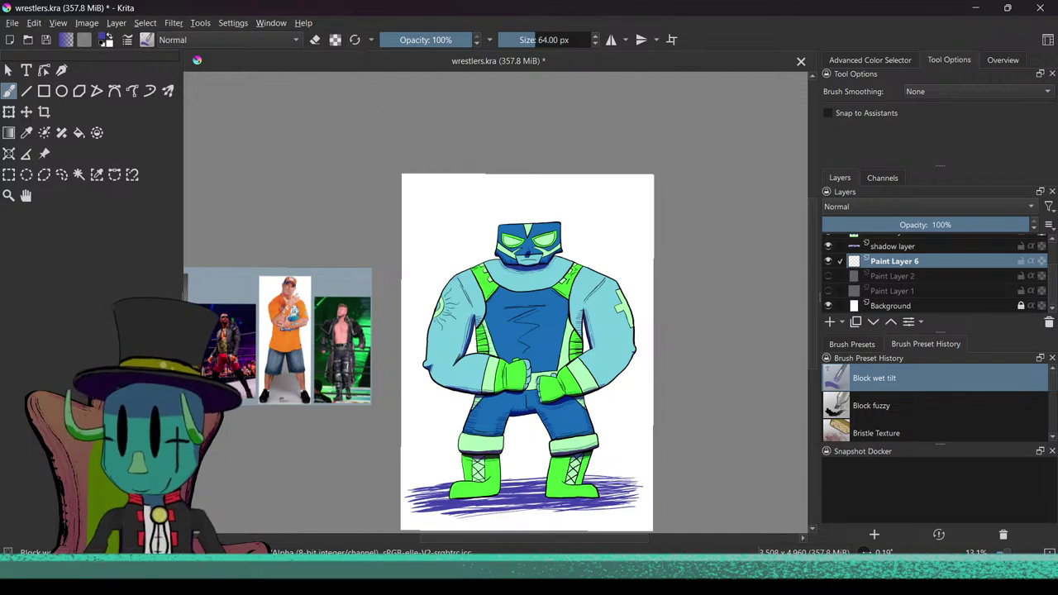
{"action": "left_click_drag", "start_coordinate": [403, 266], "coordinate": [569, 249]}
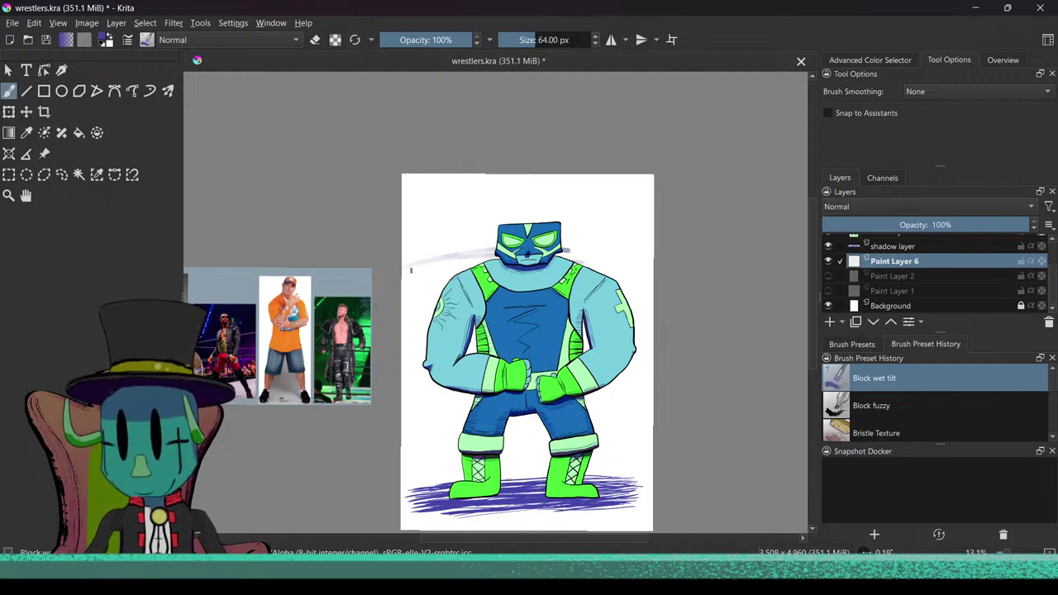
{"action": "left_click_drag", "start_coordinate": [474, 243], "coordinate": [598, 258]}
{"action": "left_click_drag", "start_coordinate": [410, 251], "coordinate": [496, 241]}
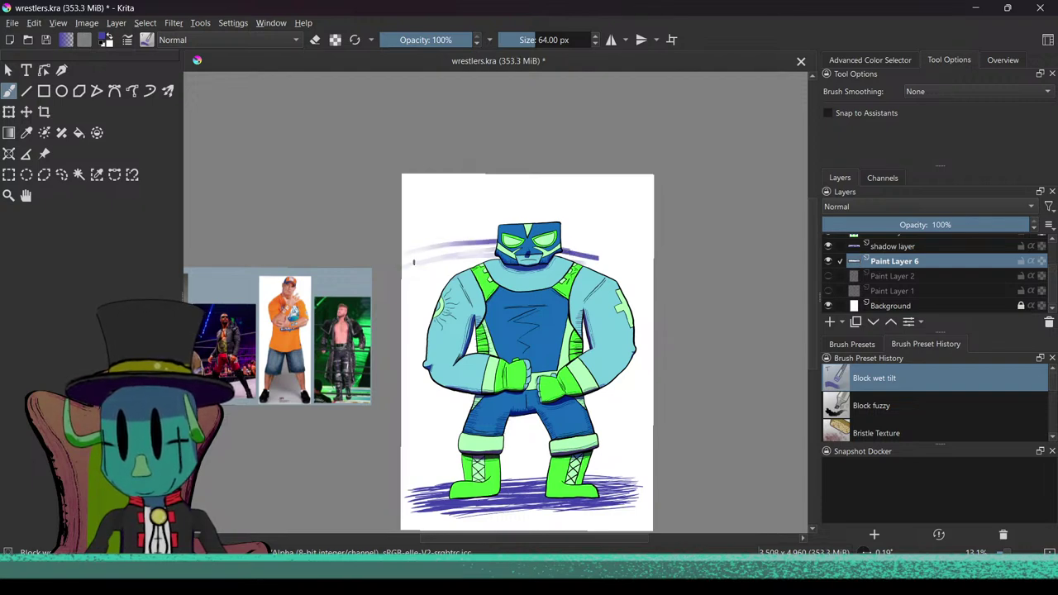
{"action": "key", "text": "ctrl+z"}
{"action": "key", "text": "ctrl+z"}
{"action": "key", "text": "ctrl+z"}
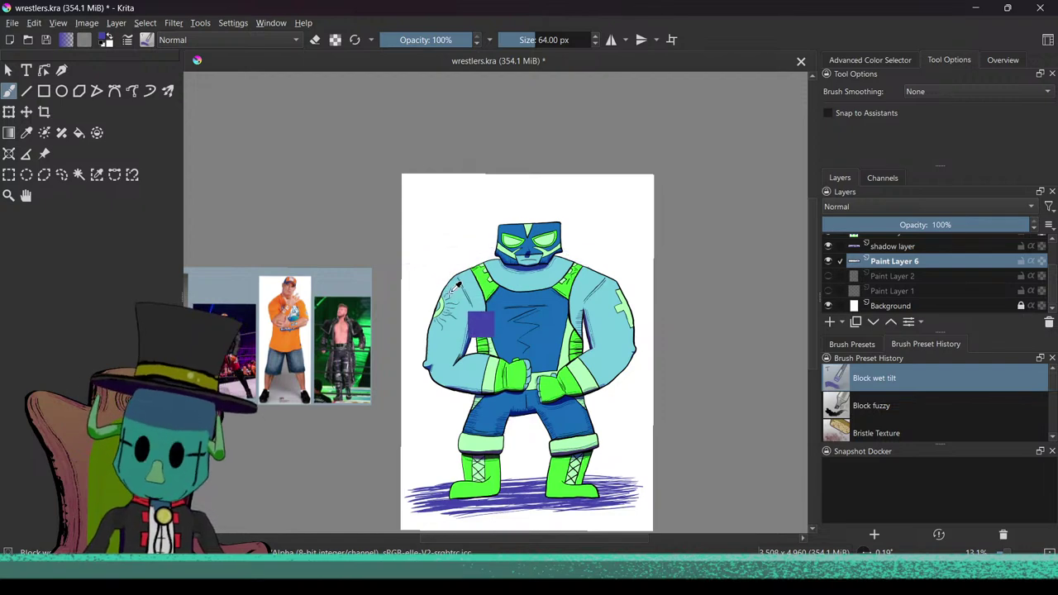
Step: Change the foreground colour to a paler, greyer purple
{"action": "left_click", "coordinate": [149, 41]}
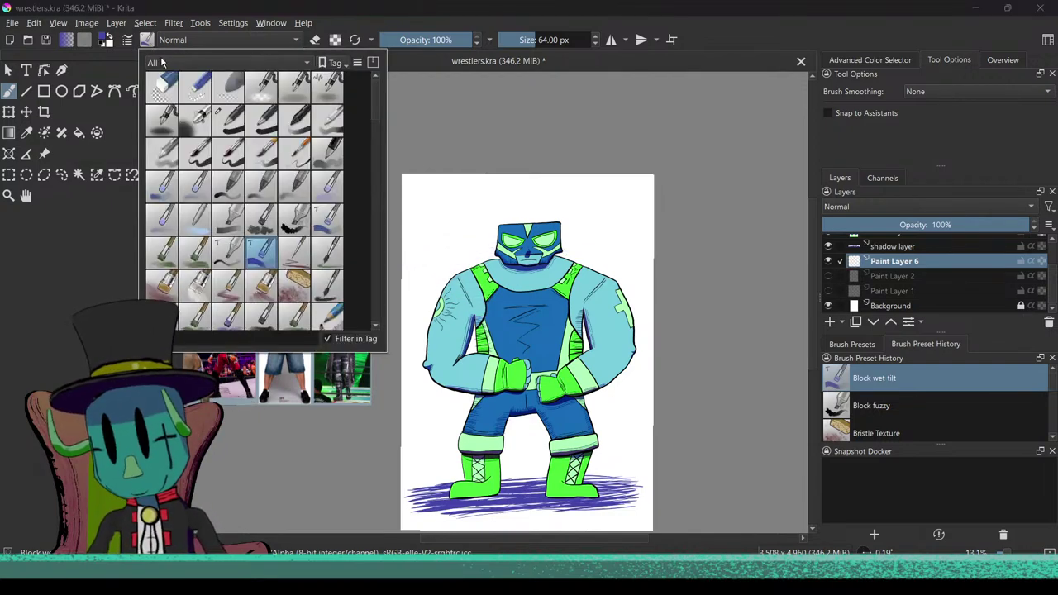
{"action": "left_click", "coordinate": [106, 39]}
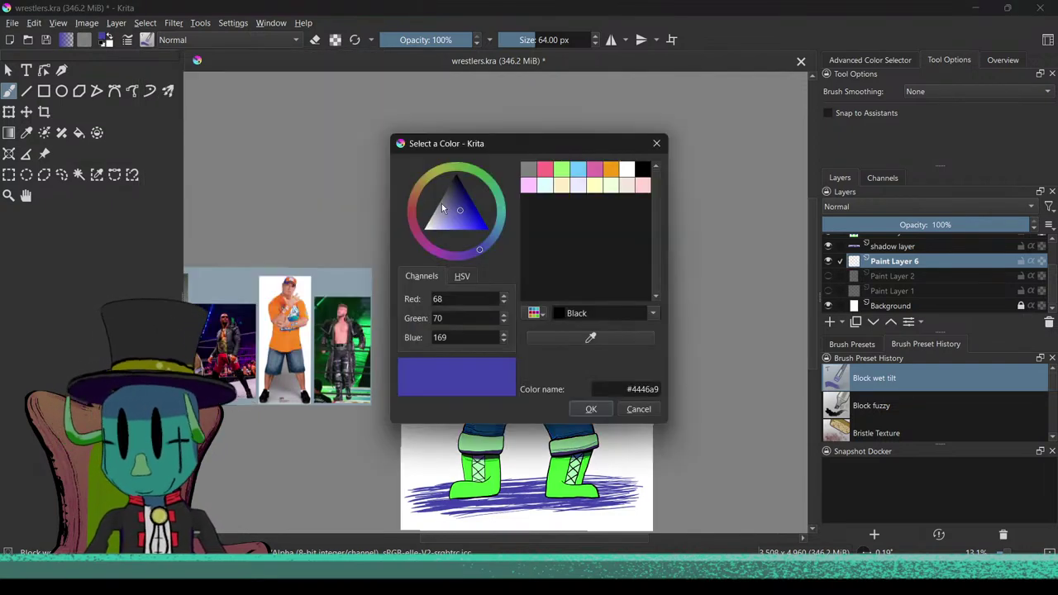
{"action": "left_click", "coordinate": [444, 208]}
{"action": "left_click", "coordinate": [588, 410]}
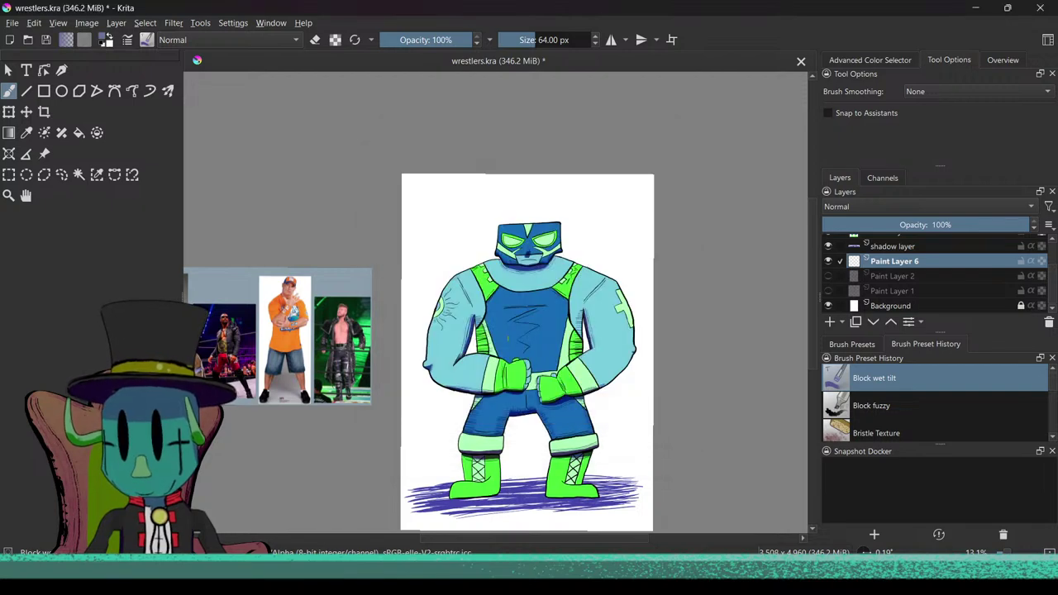
Step: Paint several overlapping greyish-purple arcs across the full page width behind the wrestler's head on Paint Layer 6
{"action": "mouse_move", "coordinate": [421, 257]}
{"action": "left_mouse_down"}
{"action": "mouse_move", "coordinate": [494, 242]}
{"action": "mouse_move", "coordinate": [653, 255]}
{"action": "left_mouse_up"}
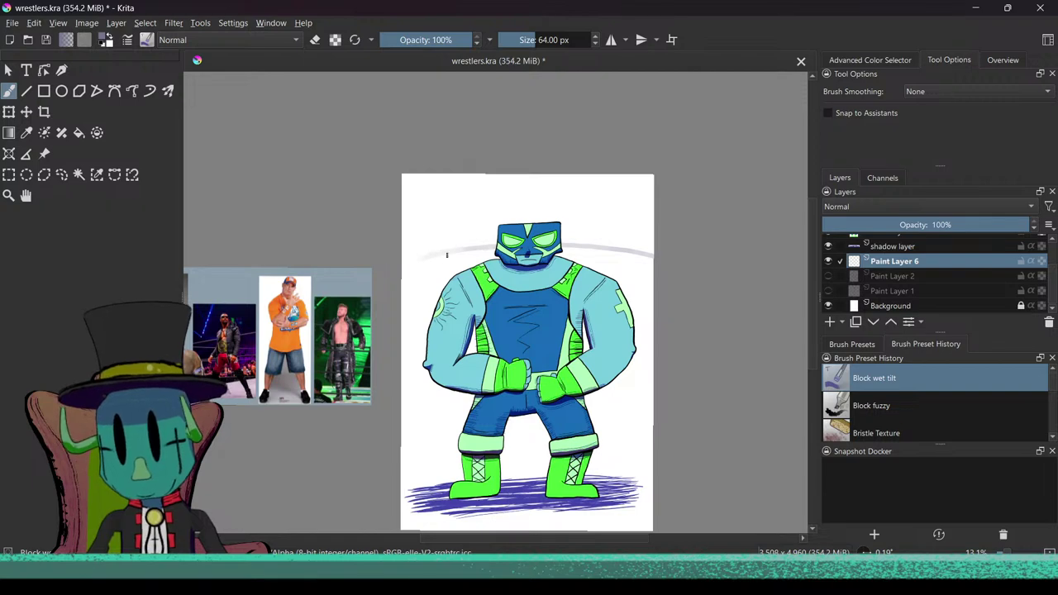
{"action": "left_click_drag", "start_coordinate": [468, 245], "coordinate": [401, 266]}
{"action": "key", "text": "ctrl+z"}
{"action": "mouse_move", "coordinate": [464, 248]}
{"action": "left_mouse_down"}
{"action": "mouse_move", "coordinate": [401, 267]}
{"action": "mouse_move", "coordinate": [496, 238]}
{"action": "mouse_move", "coordinate": [661, 251]}
{"action": "left_mouse_up"}
{"action": "mouse_move", "coordinate": [403, 262]}
{"action": "left_mouse_down"}
{"action": "mouse_move", "coordinate": [449, 248]}
{"action": "mouse_move", "coordinate": [650, 244]}
{"action": "mouse_move", "coordinate": [486, 240]}
{"action": "mouse_move", "coordinate": [463, 246]}
{"action": "mouse_move", "coordinate": [653, 249]}
{"action": "left_mouse_up"}
{"action": "left_click_drag", "start_coordinate": [563, 244], "coordinate": [635, 246]}
{"action": "mouse_move", "coordinate": [430, 241]}
{"action": "left_mouse_down"}
{"action": "mouse_move", "coordinate": [625, 229]}
{"action": "mouse_move", "coordinate": [653, 238]}
{"action": "left_mouse_up"}
Step: Fill the gaps between the arcs on both sides of the head with more strokes to form one curved band
{"action": "scroll", "coordinate": [534, 293], "scroll_direction": "up", "scroll_amount": 2}
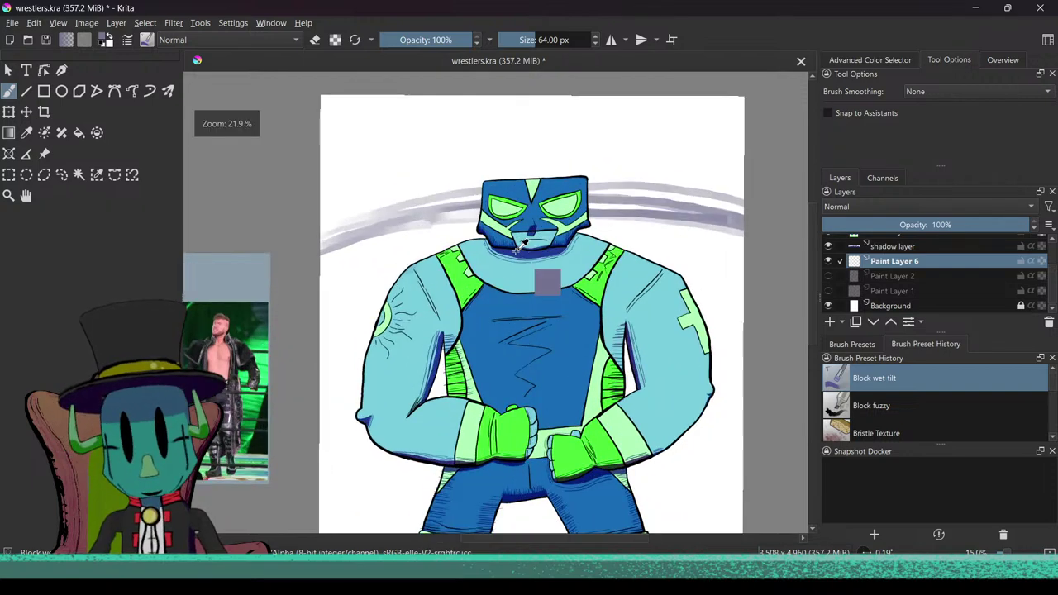
{"action": "scroll", "coordinate": [314, 276], "scroll_direction": "up", "scroll_amount": 1}
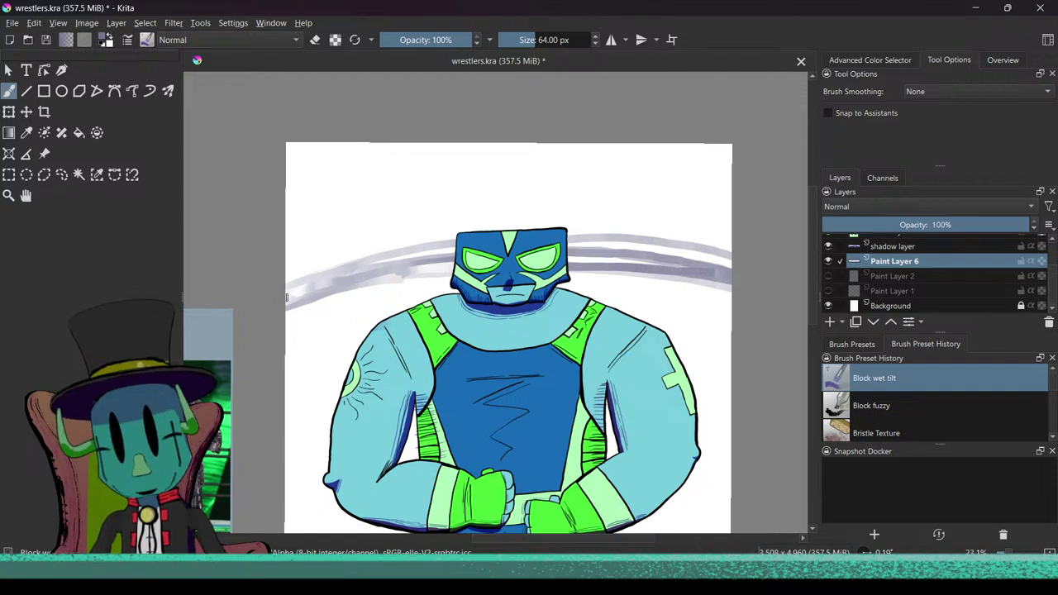
{"action": "left_click_drag", "start_coordinate": [372, 262], "coordinate": [455, 253]}
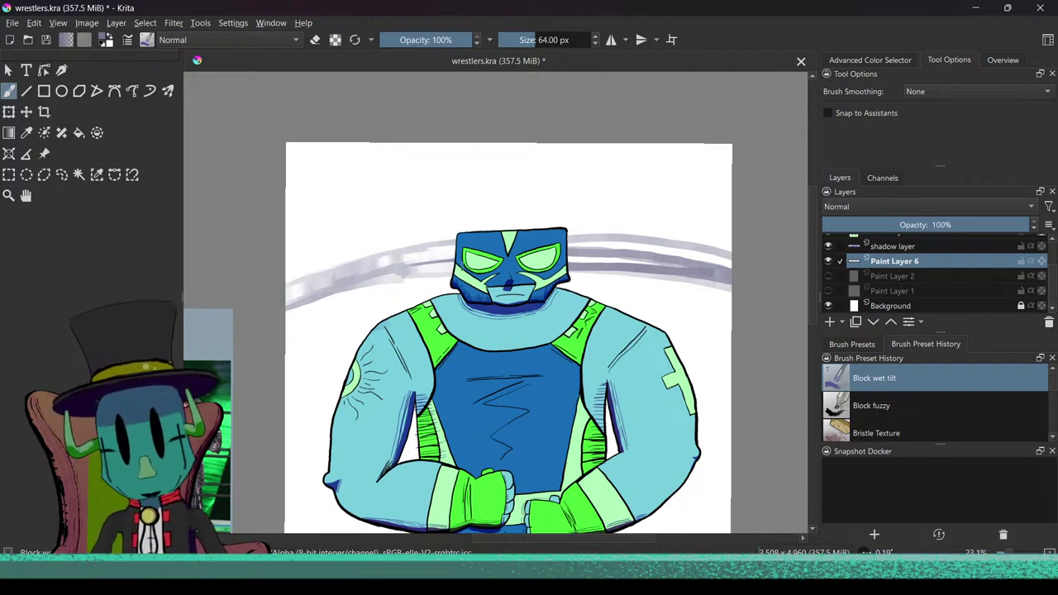
{"action": "left_click_drag", "start_coordinate": [395, 269], "coordinate": [612, 258]}
{"action": "mouse_move", "coordinate": [438, 262]}
{"action": "left_mouse_down"}
{"action": "mouse_move", "coordinate": [367, 277]}
{"action": "mouse_move", "coordinate": [452, 242]}
{"action": "mouse_move", "coordinate": [609, 238]}
{"action": "left_mouse_up"}
{"action": "mouse_move", "coordinate": [408, 254]}
{"action": "left_mouse_down"}
{"action": "mouse_move", "coordinate": [620, 245]}
{"action": "mouse_move", "coordinate": [685, 255]}
{"action": "left_mouse_up"}
{"action": "left_click_drag", "start_coordinate": [571, 261], "coordinate": [732, 259]}
{"action": "mouse_move", "coordinate": [607, 249]}
{"action": "left_mouse_down"}
{"action": "mouse_move", "coordinate": [759, 267]}
{"action": "mouse_move", "coordinate": [627, 242]}
{"action": "mouse_move", "coordinate": [759, 263]}
{"action": "left_mouse_up"}
{"action": "mouse_move", "coordinate": [662, 260]}
{"action": "left_mouse_down"}
{"action": "mouse_move", "coordinate": [572, 263]}
{"action": "mouse_move", "coordinate": [676, 264]}
{"action": "mouse_move", "coordinate": [597, 254]}
{"action": "mouse_move", "coordinate": [664, 251]}
{"action": "mouse_move", "coordinate": [760, 278]}
{"action": "left_mouse_up"}
{"action": "left_click_drag", "start_coordinate": [603, 300], "coordinate": [598, 375]}
Step: Thicken the curved band between the page's left edge and the head with strokes along its lower side
{"action": "scroll", "coordinate": [551, 326], "scroll_direction": "up", "scroll_amount": 5}
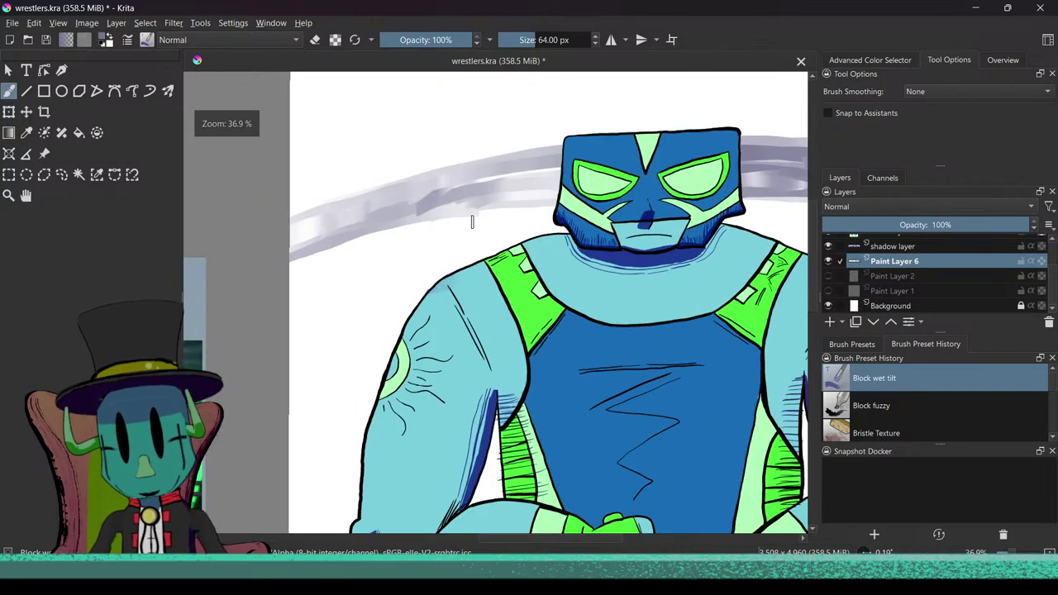
{"action": "mouse_move", "coordinate": [590, 173]}
{"action": "left_mouse_down"}
{"action": "mouse_move", "coordinate": [508, 175]}
{"action": "mouse_move", "coordinate": [435, 195]}
{"action": "left_mouse_up"}
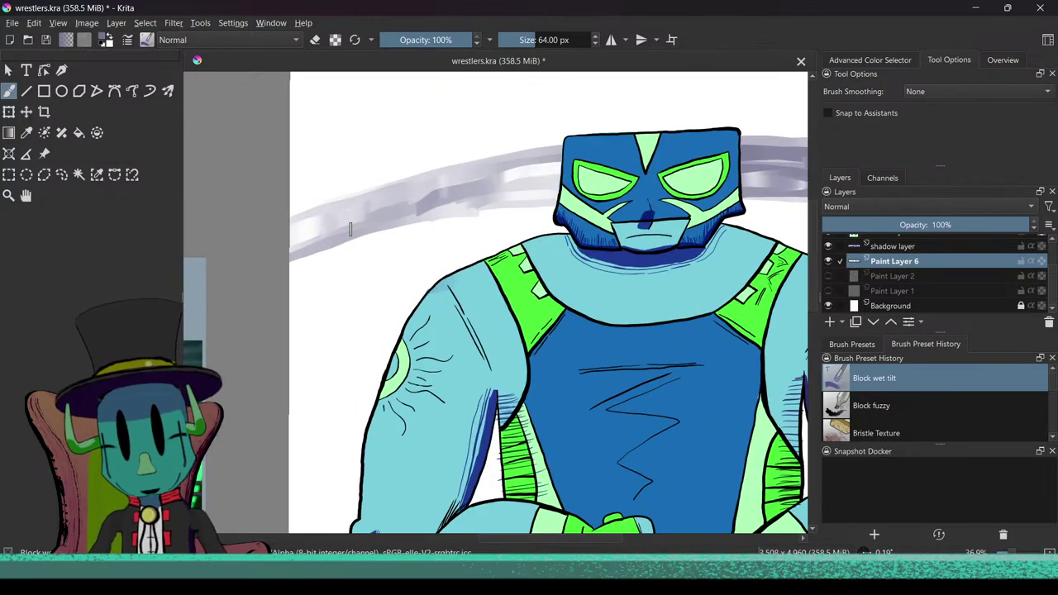
{"action": "mouse_move", "coordinate": [257, 258]}
{"action": "left_mouse_down"}
{"action": "mouse_move", "coordinate": [468, 197]}
{"action": "mouse_move", "coordinate": [624, 189]}
{"action": "mouse_move", "coordinate": [402, 215]}
{"action": "mouse_move", "coordinate": [276, 271]}
{"action": "mouse_move", "coordinate": [446, 205]}
{"action": "mouse_move", "coordinate": [643, 159]}
{"action": "mouse_move", "coordinate": [364, 222]}
{"action": "mouse_move", "coordinate": [304, 247]}
{"action": "mouse_move", "coordinate": [678, 202]}
{"action": "left_mouse_up"}
{"action": "left_click_drag", "start_coordinate": [516, 215], "coordinate": [323, 257]}
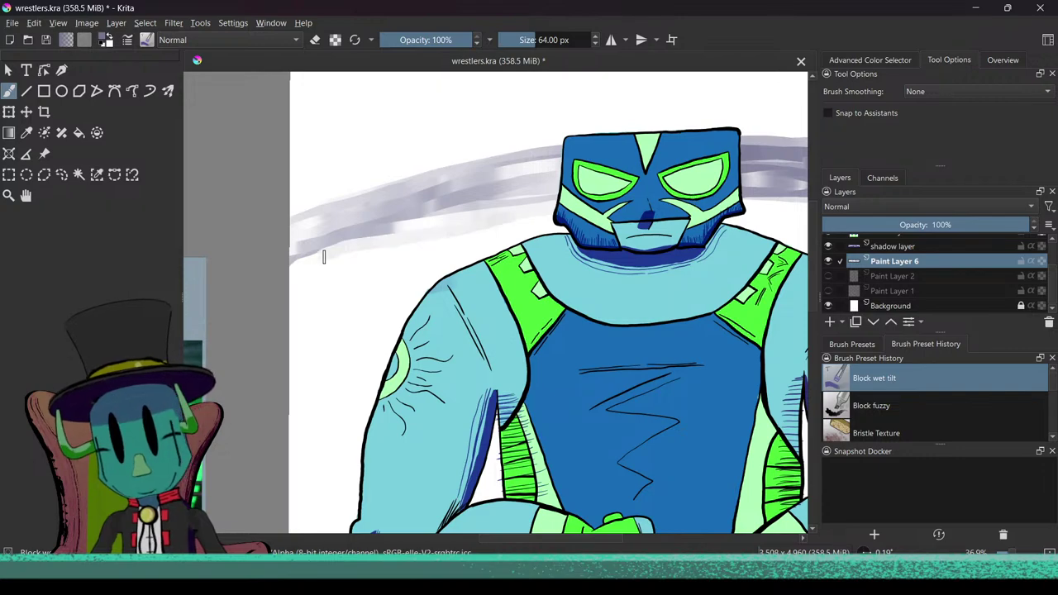
{"action": "left_click_drag", "start_coordinate": [411, 237], "coordinate": [432, 329]}
{"action": "left_click_drag", "start_coordinate": [447, 292], "coordinate": [453, 326]}
{"action": "mouse_move", "coordinate": [477, 275]}
{"action": "left_mouse_down"}
{"action": "mouse_move", "coordinate": [470, 221]}
{"action": "mouse_move", "coordinate": [462, 283]}
{"action": "left_mouse_up"}
{"action": "mouse_move", "coordinate": [316, 281]}
{"action": "left_mouse_down"}
{"action": "mouse_move", "coordinate": [408, 249]}
{"action": "mouse_move", "coordinate": [539, 238]}
{"action": "left_mouse_up"}
{"action": "mouse_move", "coordinate": [469, 252]}
{"action": "left_mouse_down"}
{"action": "mouse_move", "coordinate": [314, 286]}
{"action": "mouse_move", "coordinate": [530, 240]}
{"action": "left_mouse_up"}
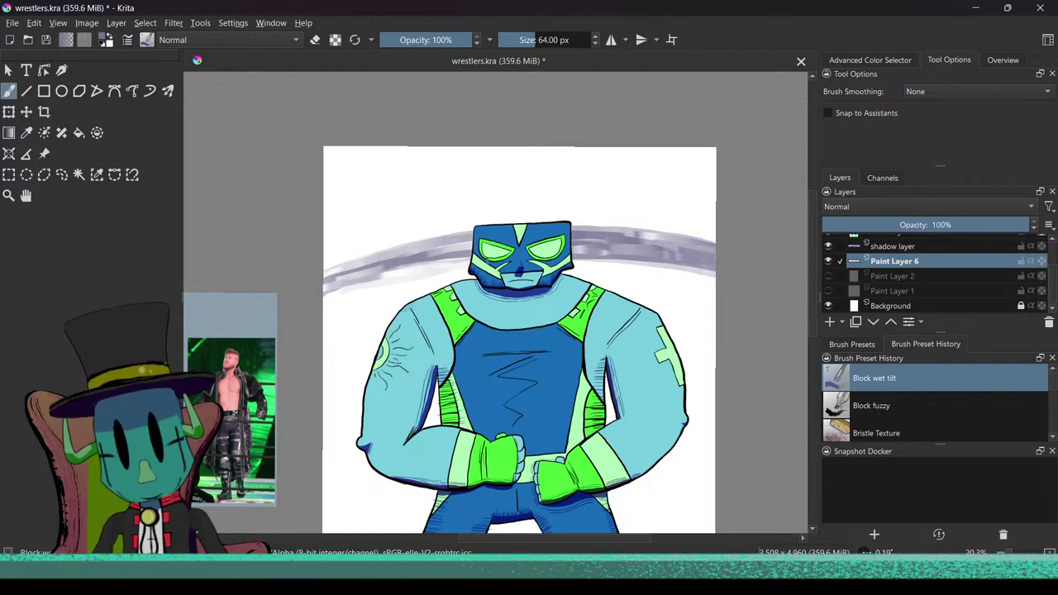
{"action": "scroll", "coordinate": [426, 230], "scroll_direction": "down", "scroll_amount": 4}
{"action": "scroll", "coordinate": [473, 322], "scroll_direction": "up", "scroll_amount": 3}
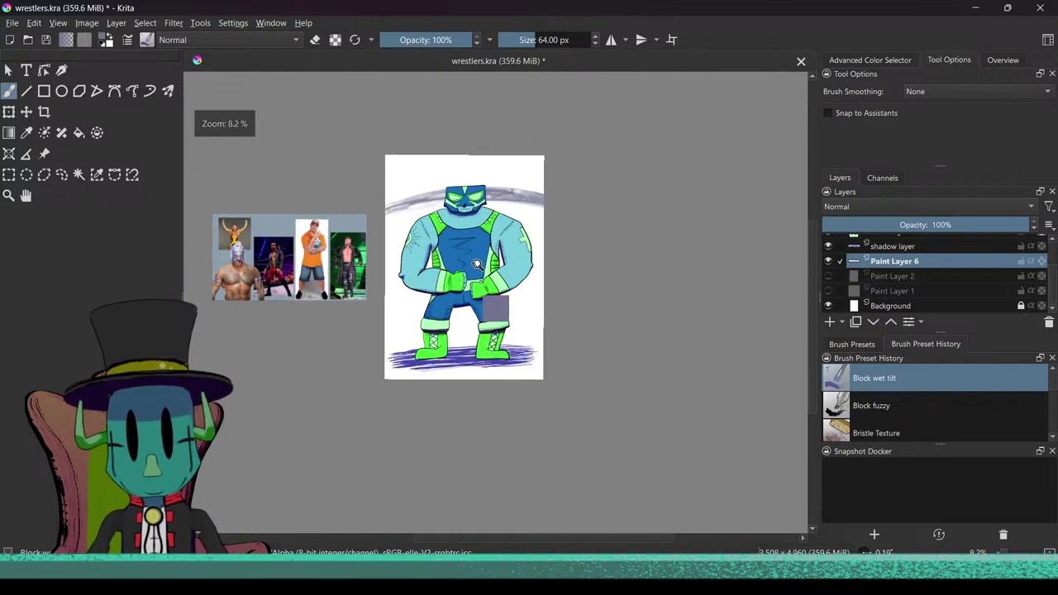
{"action": "scroll", "coordinate": [409, 240], "scroll_direction": "up", "scroll_amount": 3}
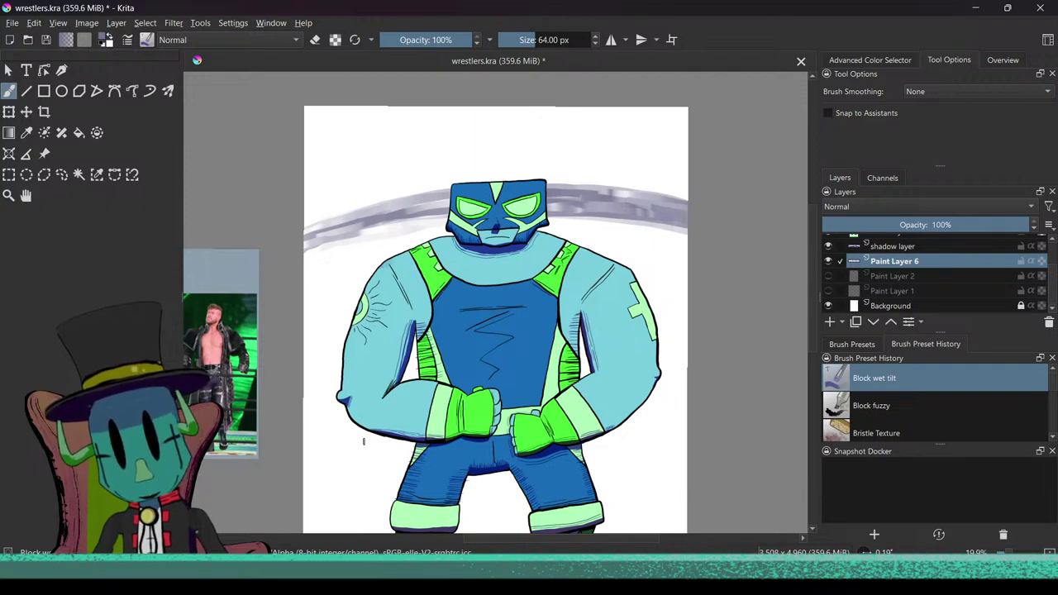
{"action": "scroll", "coordinate": [364, 469], "scroll_direction": "down", "scroll_amount": 4}
{"action": "scroll", "coordinate": [363, 470], "scroll_direction": "up", "scroll_amount": 3}
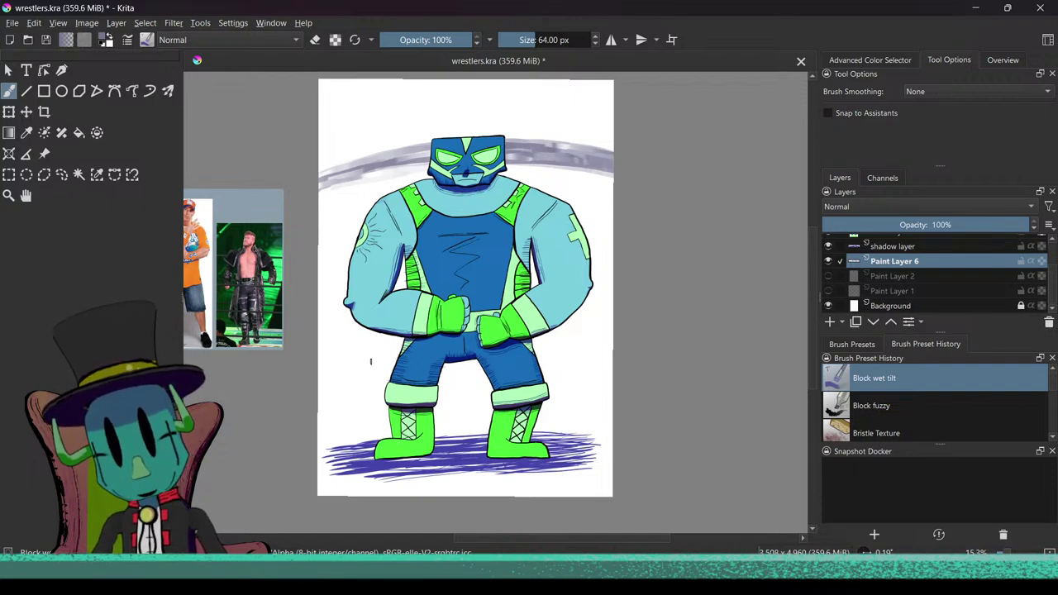
{"action": "scroll", "coordinate": [370, 361], "scroll_direction": "down", "scroll_amount": 2}
{"action": "scroll", "coordinate": [370, 361], "scroll_direction": "up", "scroll_amount": 2}
{"action": "scroll", "coordinate": [396, 364], "scroll_direction": "down", "scroll_amount": 3}
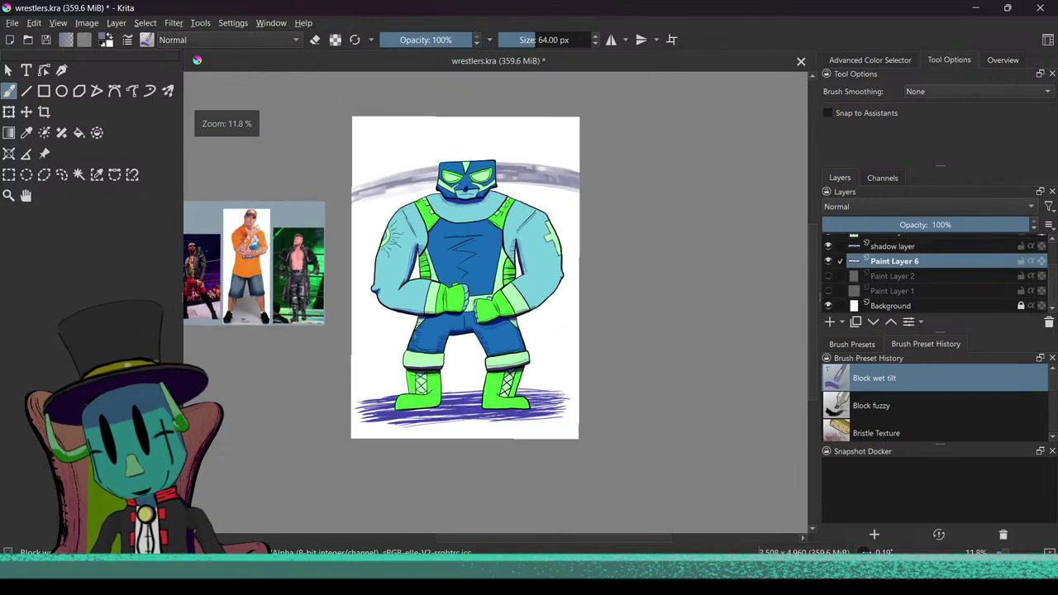
{"action": "scroll", "coordinate": [437, 390], "scroll_direction": "down", "scroll_amount": 1}
{"action": "scroll", "coordinate": [436, 390], "scroll_direction": "up", "scroll_amount": 2}
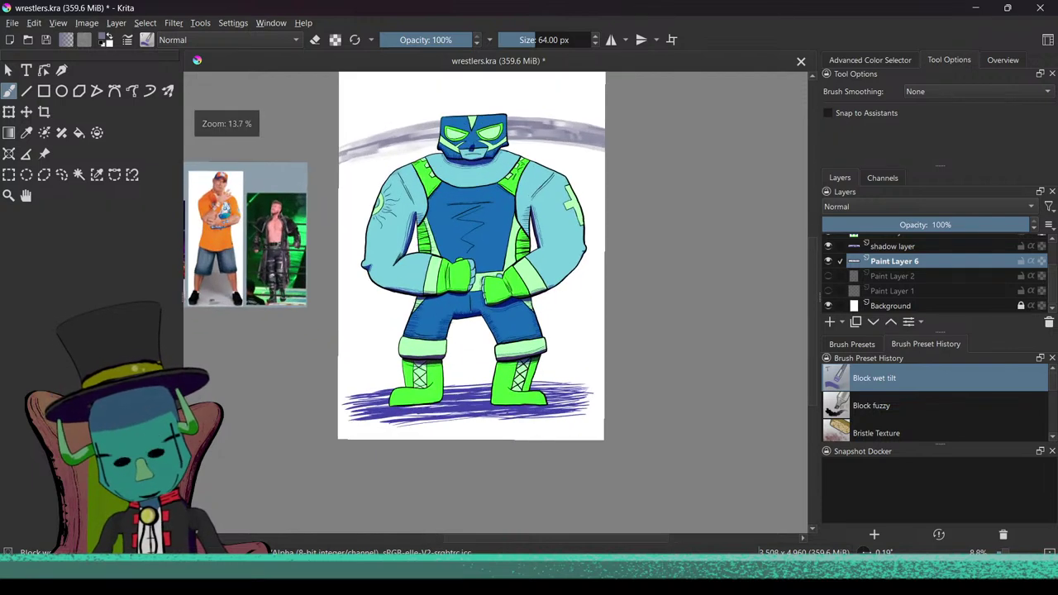
{"action": "left_click_drag", "start_coordinate": [351, 130], "coordinate": [425, 278]}
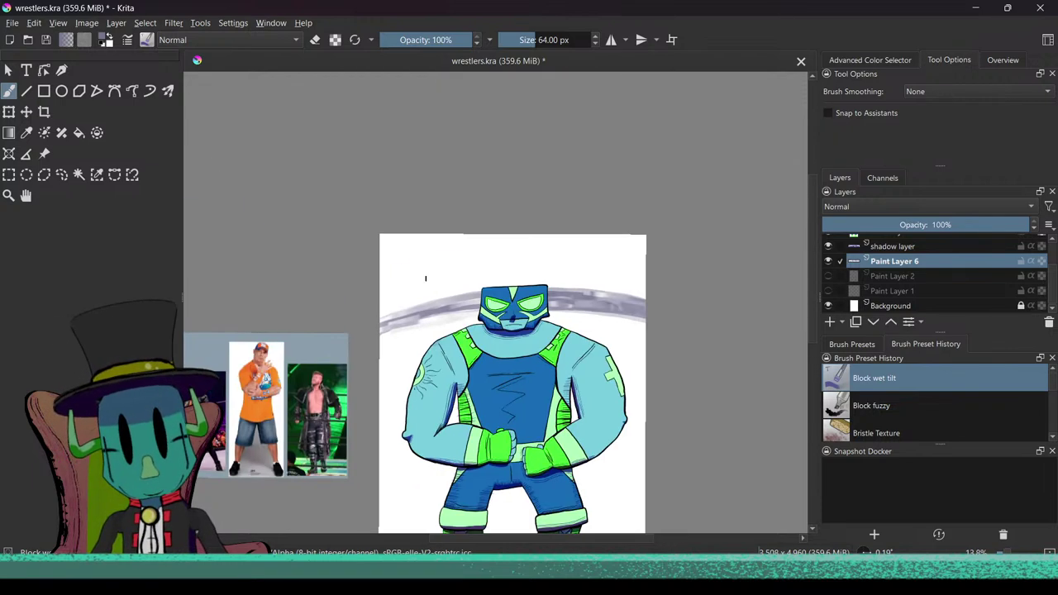
{"action": "scroll", "coordinate": [380, 273], "scroll_direction": "up", "scroll_amount": 3}
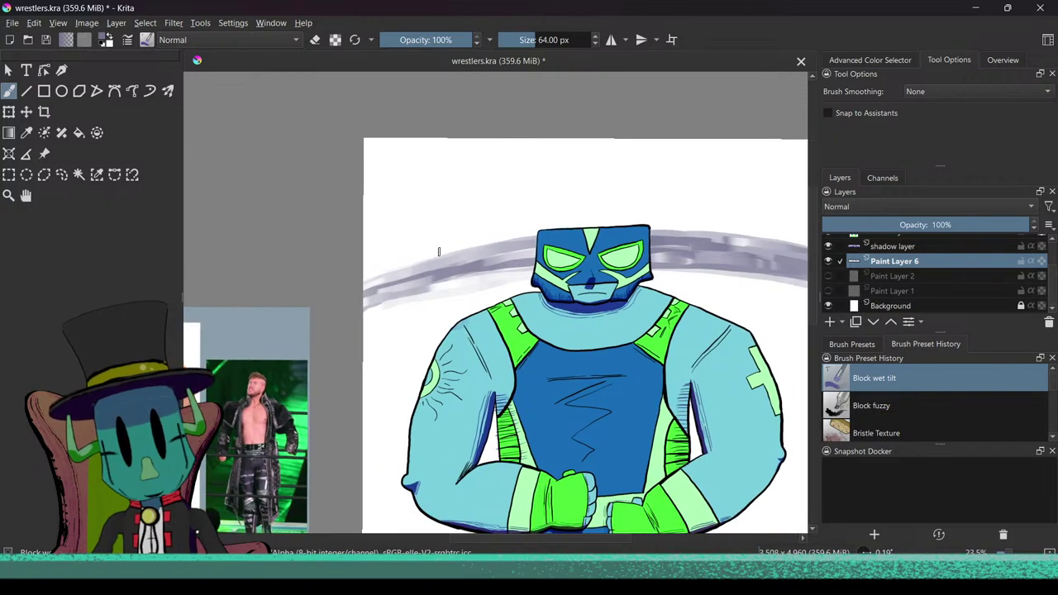
{"action": "scroll", "coordinate": [443, 233], "scroll_direction": "down", "scroll_amount": 3}
{"action": "scroll", "coordinate": [441, 230], "scroll_direction": "up", "scroll_amount": 5}
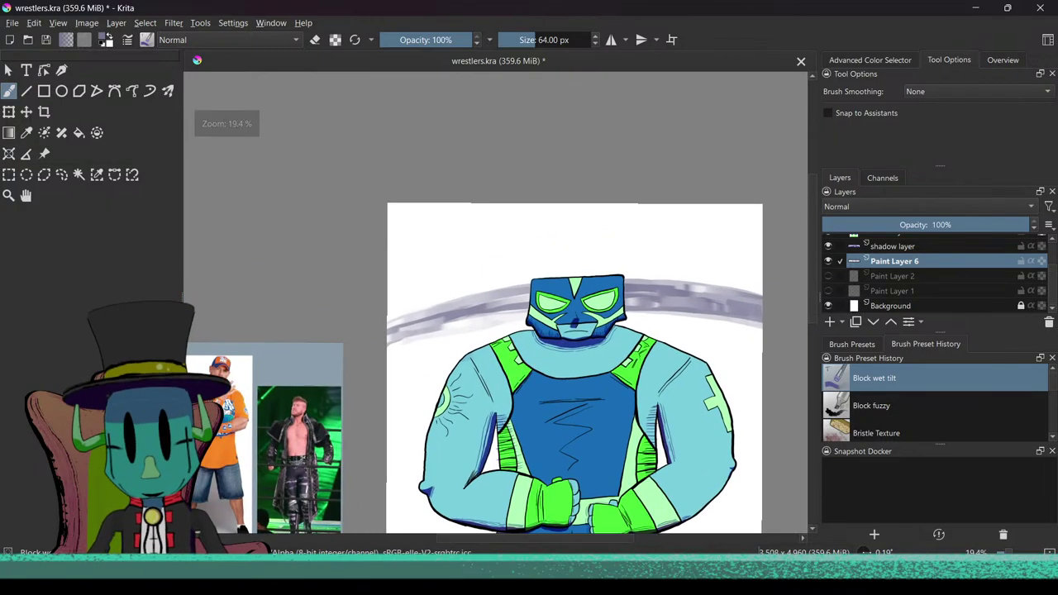
{"action": "scroll", "coordinate": [475, 255], "scroll_direction": "down", "scroll_amount": 3}
{"action": "scroll", "coordinate": [439, 297], "scroll_direction": "up", "scroll_amount": 3}
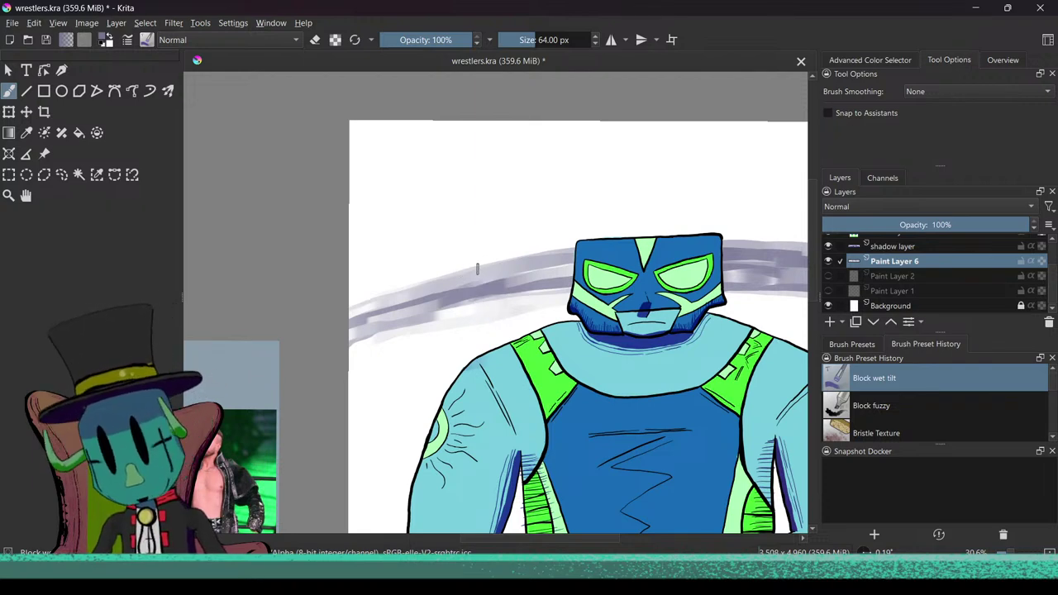
{"action": "scroll", "coordinate": [483, 254], "scroll_direction": "down", "scroll_amount": 3}
{"action": "scroll", "coordinate": [452, 264], "scroll_direction": "up", "scroll_amount": 3}
{"action": "scroll", "coordinate": [473, 242], "scroll_direction": "down", "scroll_amount": 1}
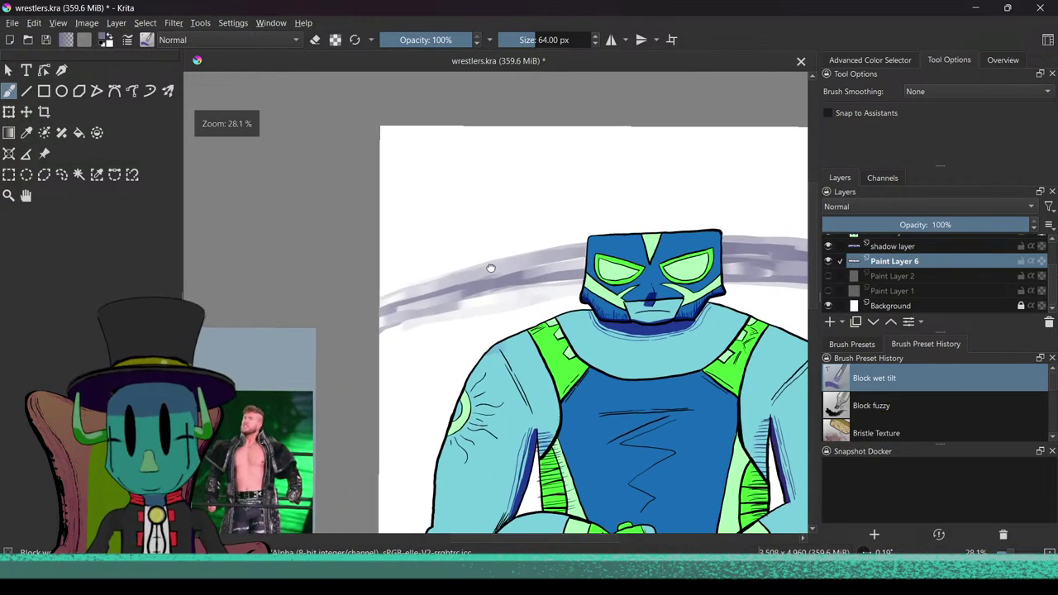
{"action": "scroll", "coordinate": [492, 262], "scroll_direction": "down", "scroll_amount": 3}
{"action": "scroll", "coordinate": [490, 305], "scroll_direction": "up", "scroll_amount": 2}
{"action": "scroll", "coordinate": [491, 303], "scroll_direction": "up", "scroll_amount": 2}
{"action": "scroll", "coordinate": [495, 375], "scroll_direction": "down", "scroll_amount": 2}
{"action": "scroll", "coordinate": [506, 351], "scroll_direction": "up", "scroll_amount": 2}
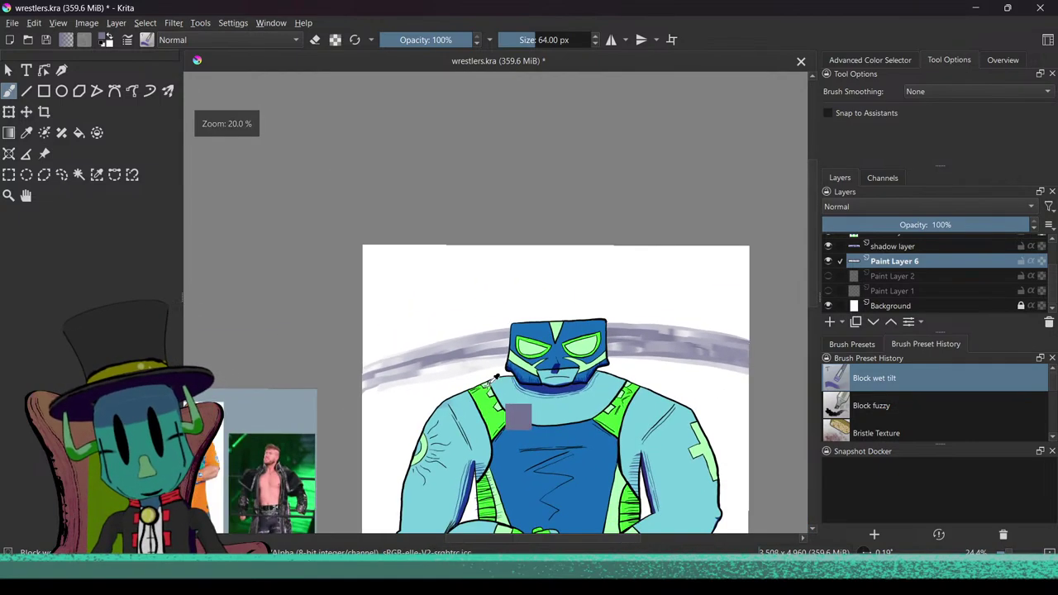
{"action": "scroll", "coordinate": [506, 351], "scroll_direction": "down", "scroll_amount": 1}
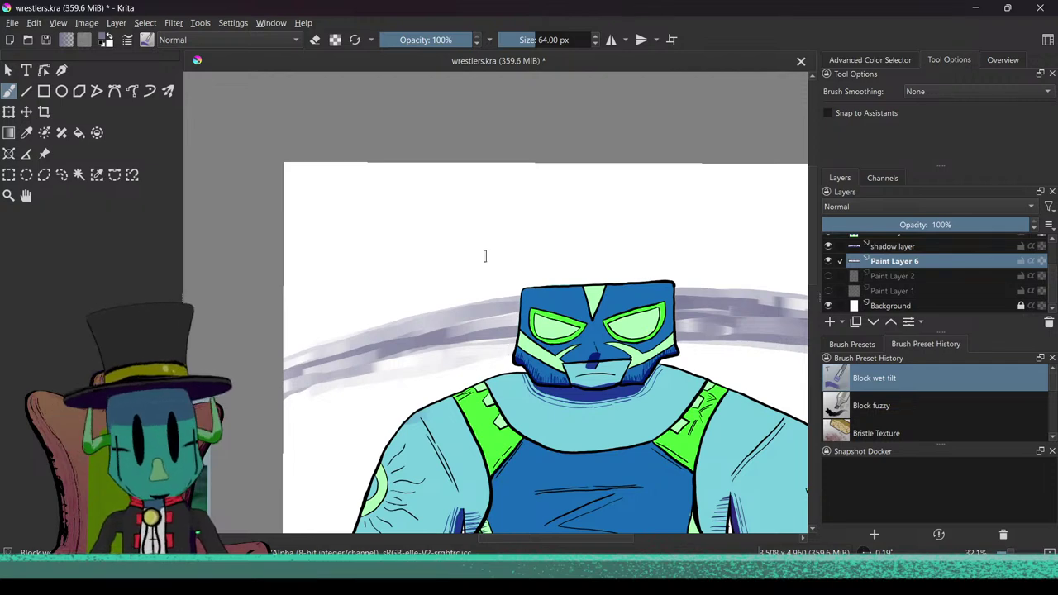
{"action": "scroll", "coordinate": [357, 403], "scroll_direction": "down", "scroll_amount": 4}
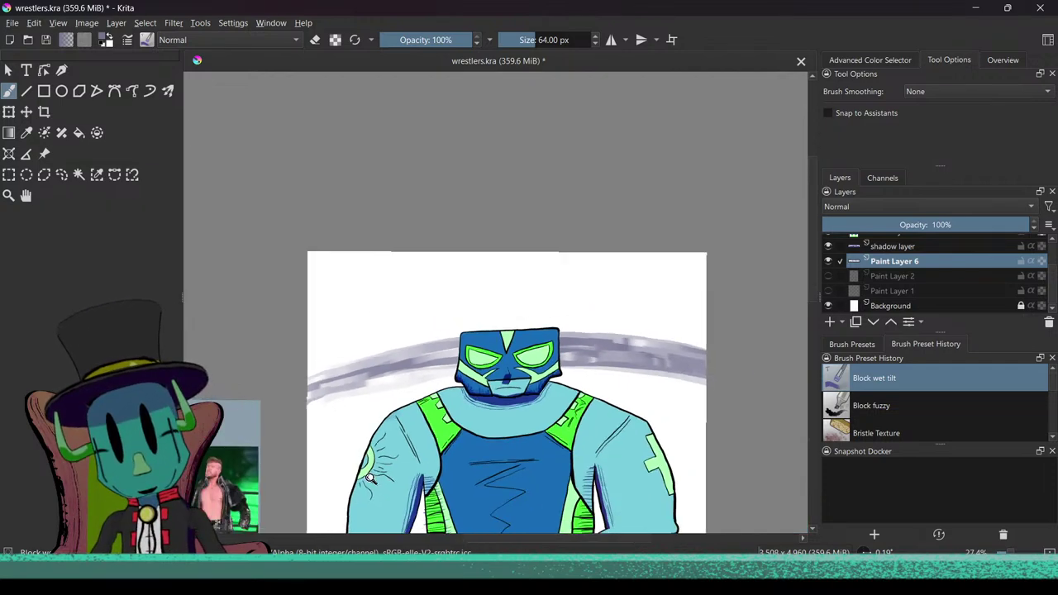
{"action": "left_click_drag", "start_coordinate": [353, 291], "coordinate": [370, 304]}
{"action": "scroll", "coordinate": [373, 351], "scroll_direction": "up", "scroll_amount": 1}
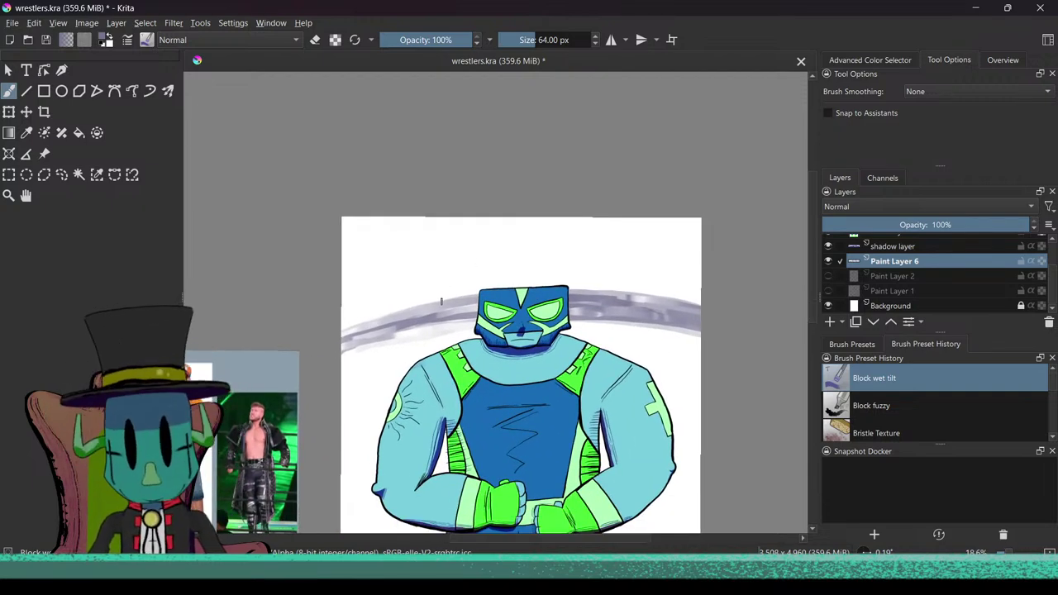
{"action": "left_click", "coordinate": [389, 307], "text": "ctrl"}
{"action": "left_click", "coordinate": [393, 291], "text": "ctrl"}
{"action": "scroll", "coordinate": [405, 289], "scroll_direction": "up", "scroll_amount": 1}
{"action": "scroll", "coordinate": [420, 281], "scroll_direction": "down", "scroll_amount": 2}
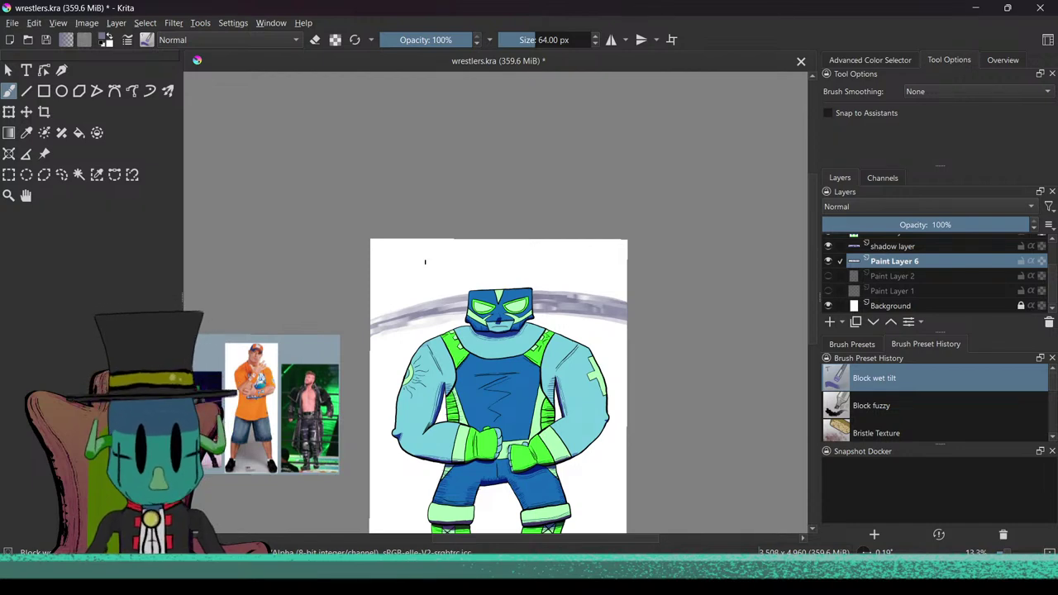
{"action": "scroll", "coordinate": [482, 366], "scroll_direction": "down", "scroll_amount": 3}
{"action": "scroll", "coordinate": [475, 378], "scroll_direction": "up", "scroll_amount": 4}
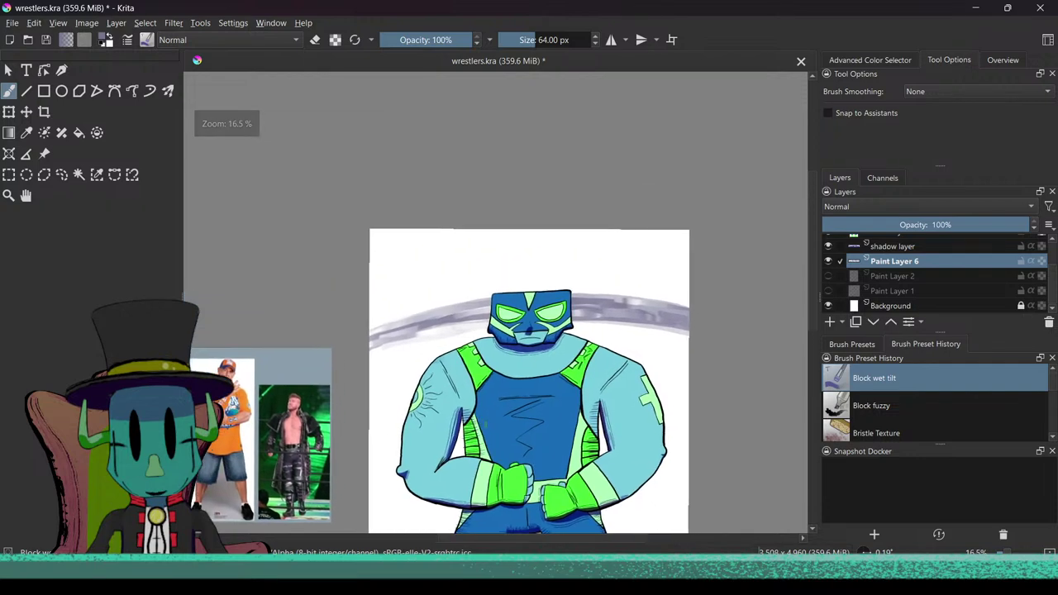
{"action": "scroll", "coordinate": [496, 330], "scroll_direction": "down", "scroll_amount": 2}
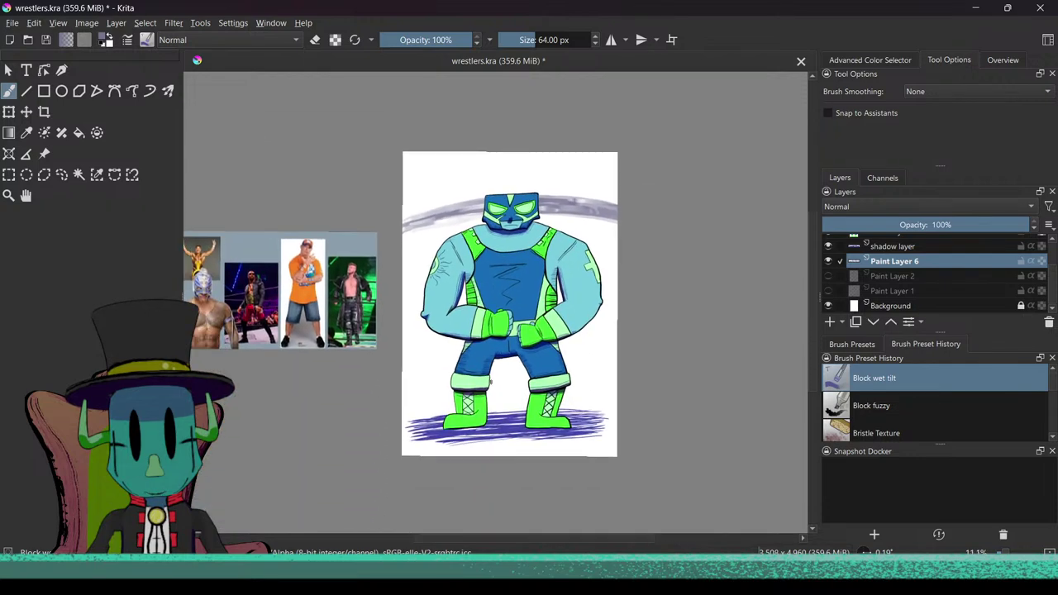
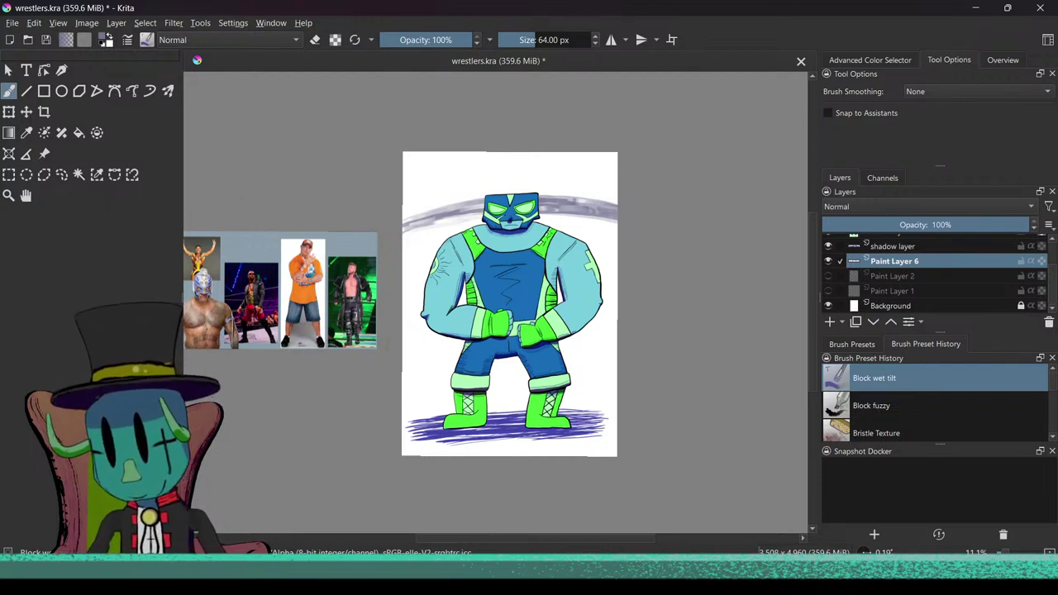
Step: Sketch thin curved rope lines behind the wrestler on both sides, between his forearms and knees
{"action": "left_click_drag", "start_coordinate": [402, 345], "coordinate": [467, 320]}
{"action": "key", "text": "ctrl+z"}
{"action": "left_click_drag", "start_coordinate": [407, 345], "coordinate": [438, 334]}
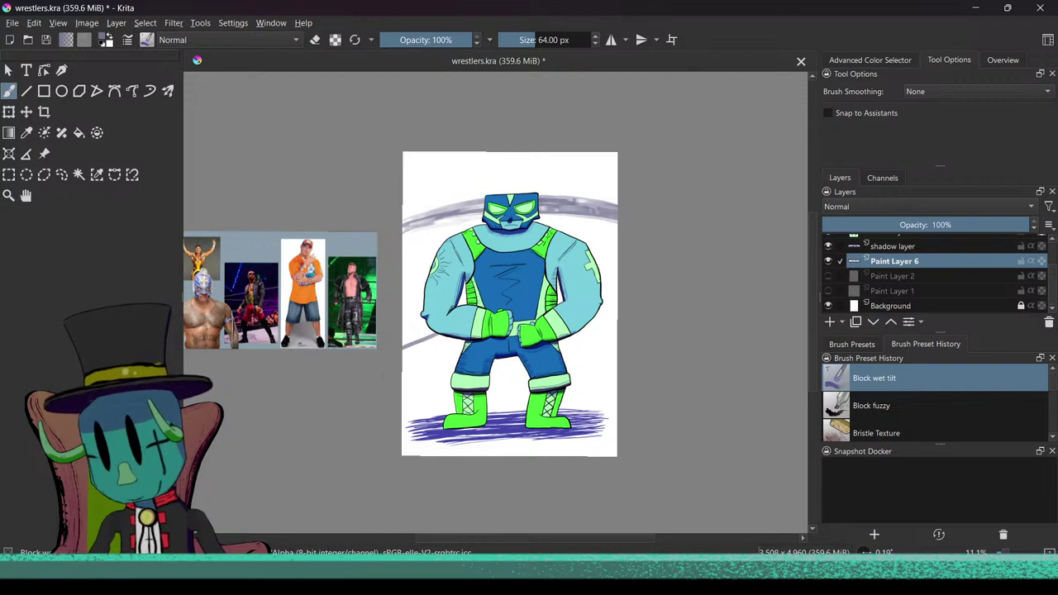
{"action": "left_click_drag", "start_coordinate": [416, 360], "coordinate": [465, 335]}
{"action": "key", "text": "ctrl+z"}
{"action": "left_click_drag", "start_coordinate": [403, 385], "coordinate": [456, 363]}
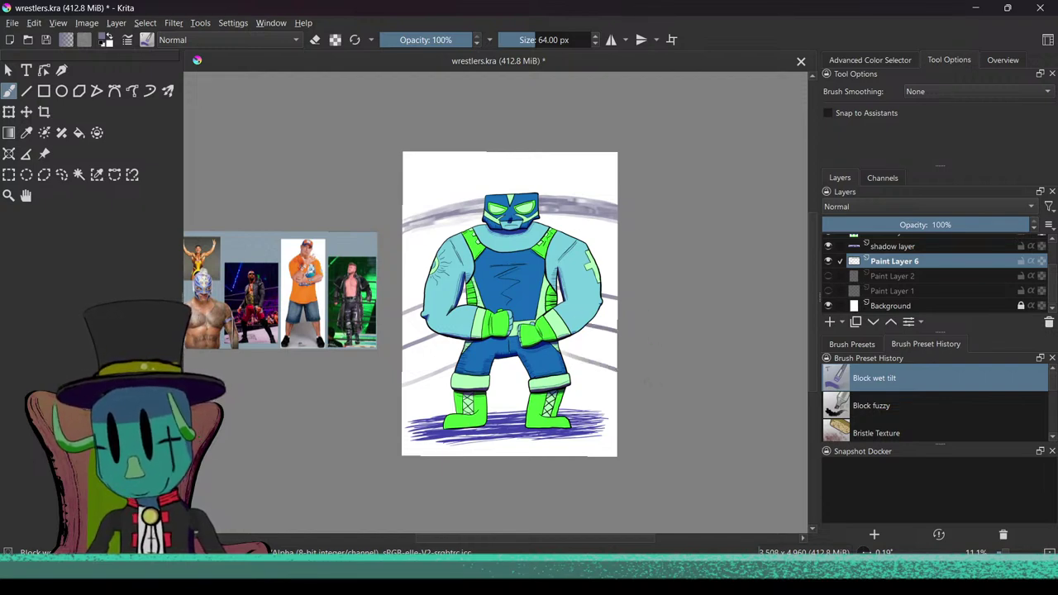
Step: Paint the angled ring-floor edge behind the boots and two thin vertical corner-post lines between the wrestler's legs
{"action": "left_click_drag", "start_coordinate": [595, 358], "coordinate": [601, 360]}
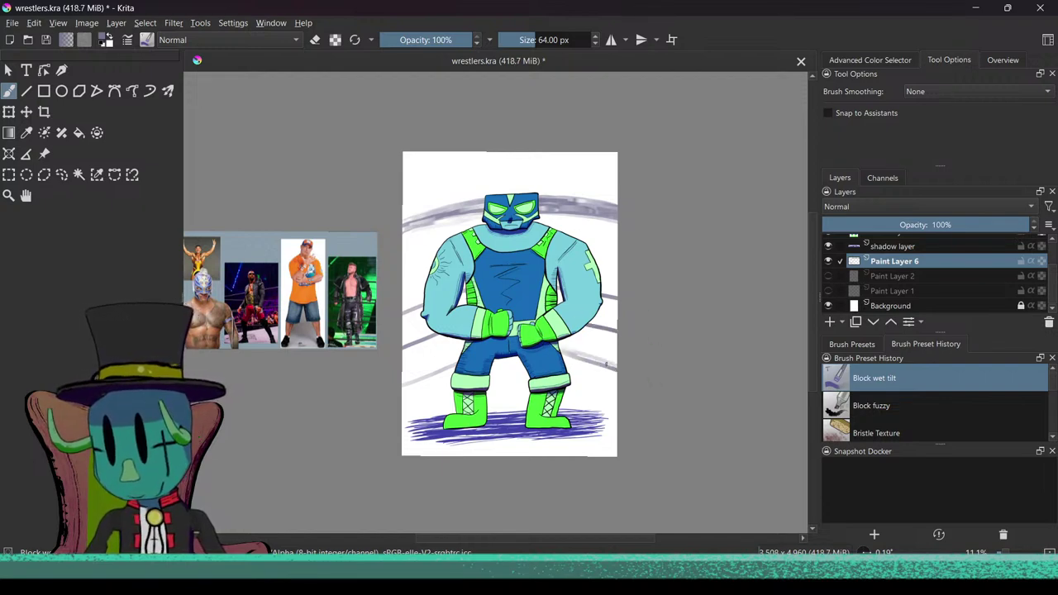
{"action": "scroll", "coordinate": [556, 382], "scroll_direction": "up", "scroll_amount": 3}
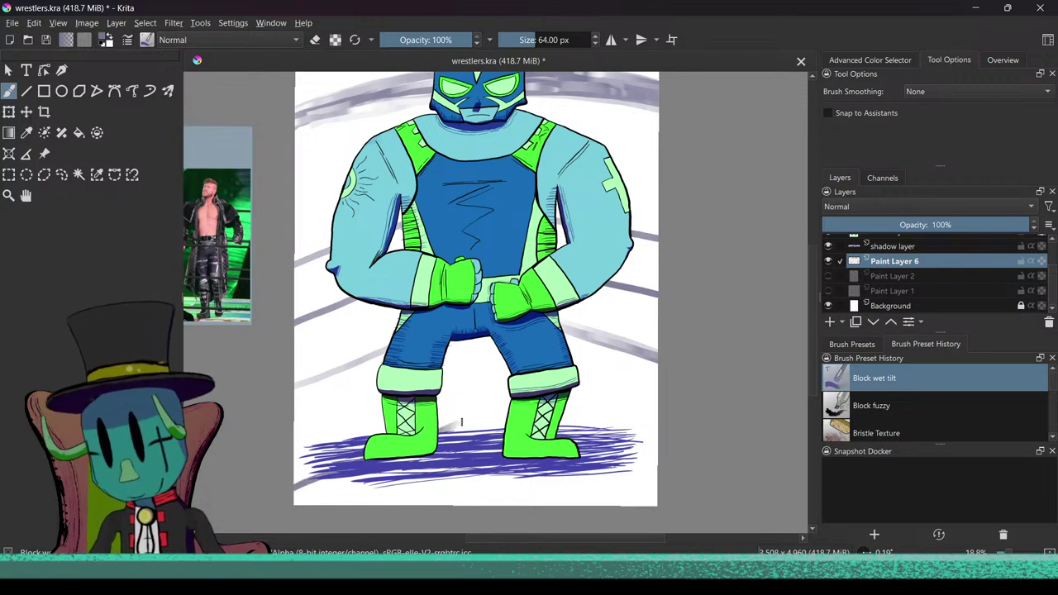
{"action": "left_click_drag", "start_coordinate": [300, 438], "coordinate": [477, 411]}
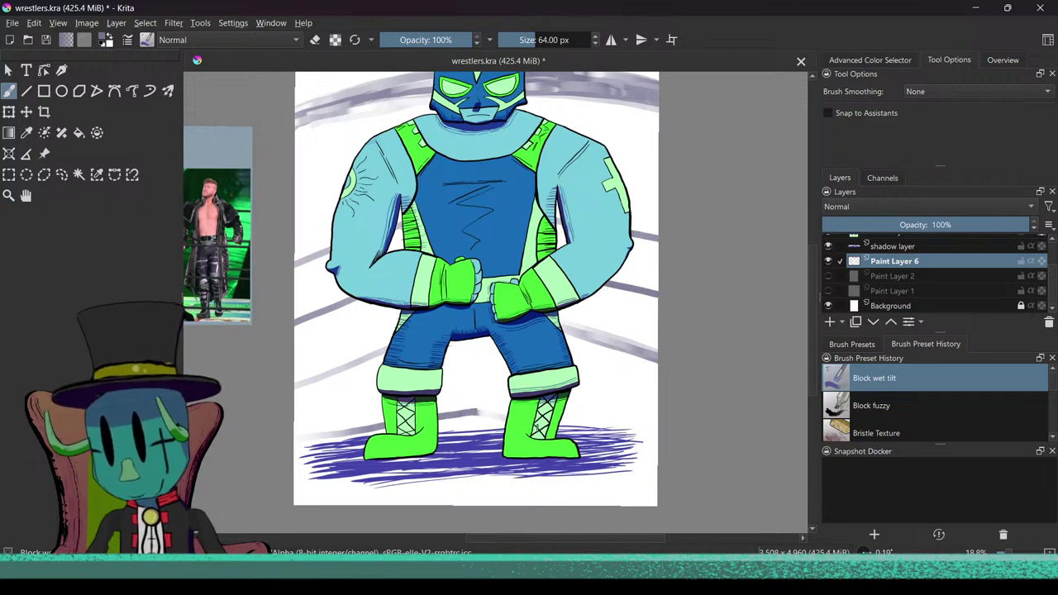
{"action": "left_click_drag", "start_coordinate": [560, 430], "coordinate": [630, 444]}
{"action": "left_click_drag", "start_coordinate": [472, 410], "coordinate": [658, 453]}
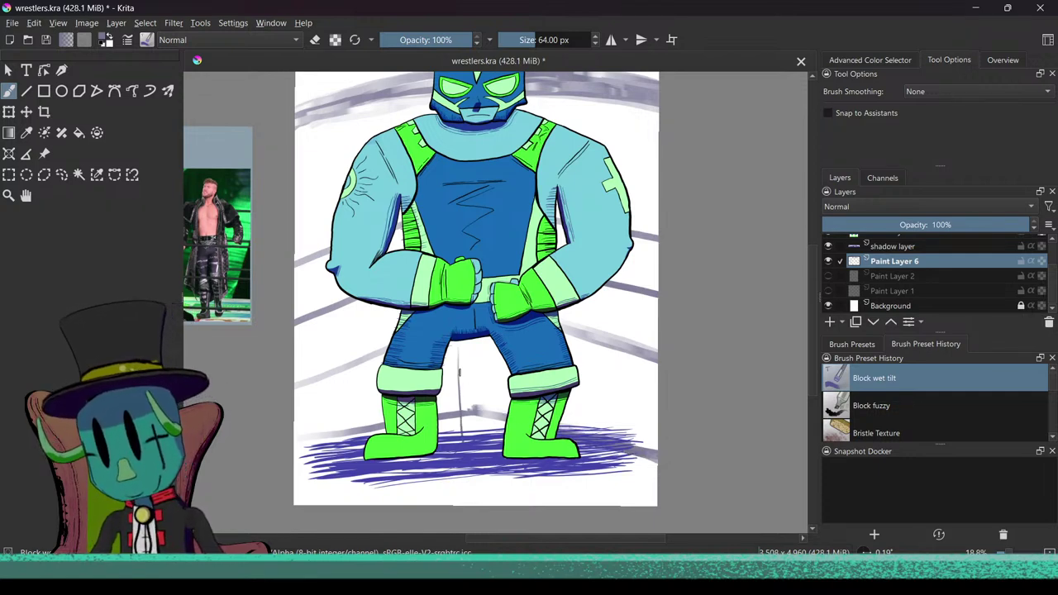
{"action": "left_click_drag", "start_coordinate": [486, 346], "coordinate": [490, 410]}
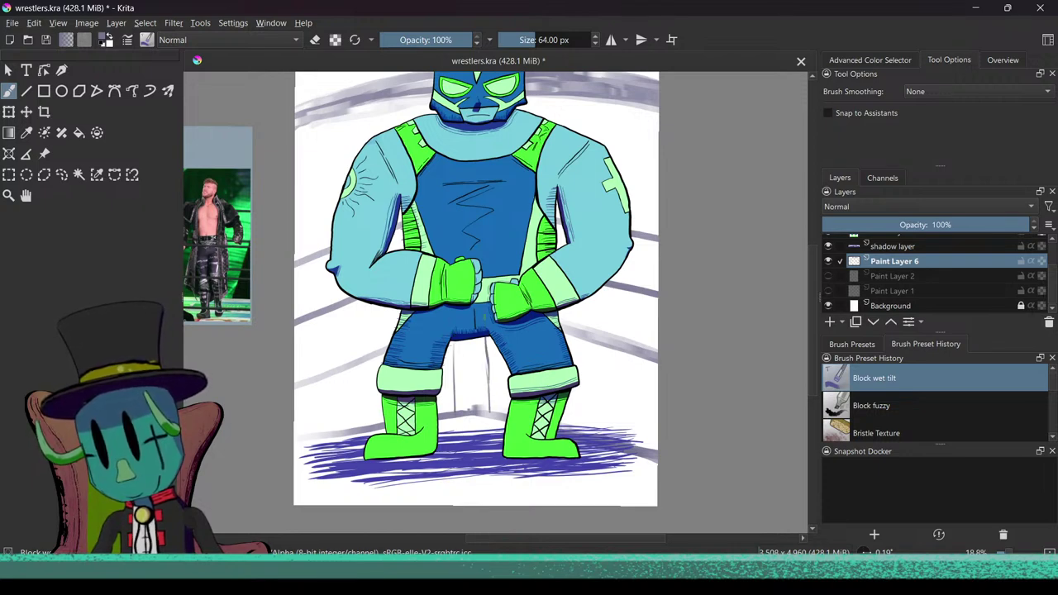
Step: Examine the painted ring background and wrestler both close up and at full-page size
{"action": "scroll", "coordinate": [475, 395], "scroll_direction": "down", "scroll_amount": 4}
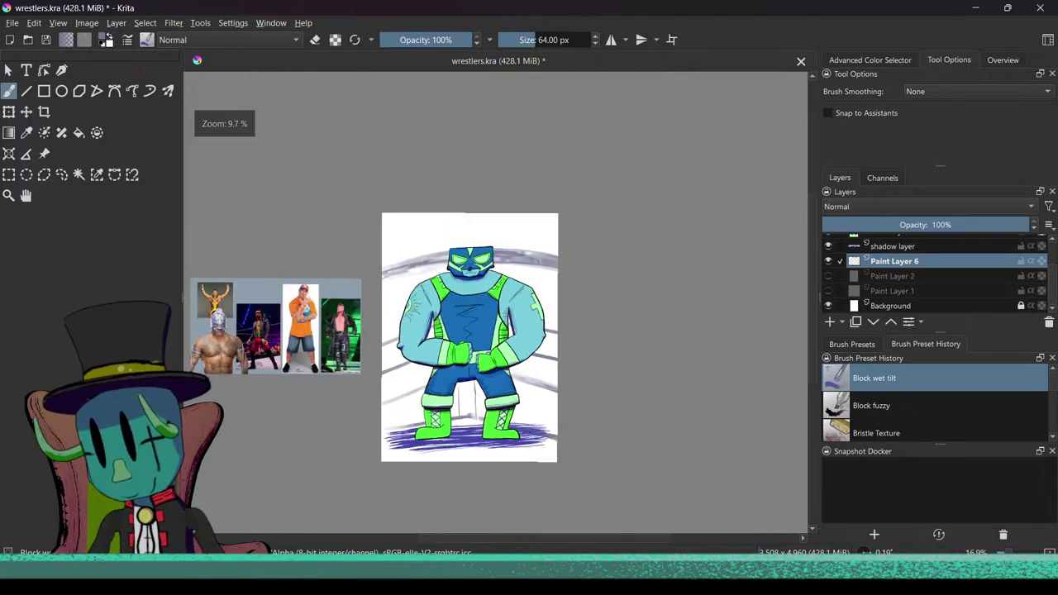
{"action": "scroll", "coordinate": [432, 479], "scroll_direction": "up", "scroll_amount": 2}
{"action": "scroll", "coordinate": [448, 376], "scroll_direction": "up", "scroll_amount": 4}
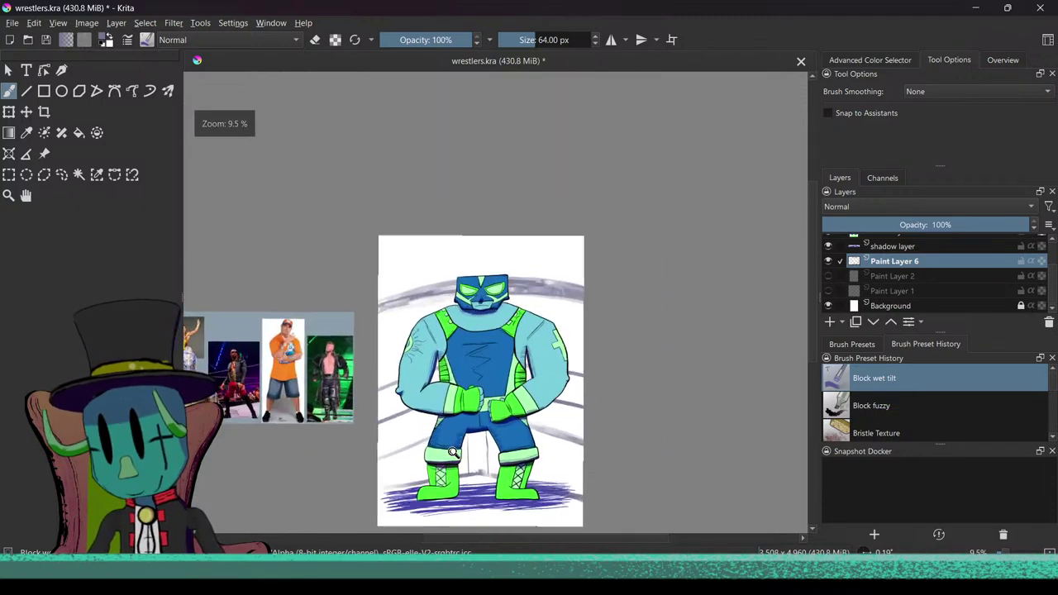
{"action": "scroll", "coordinate": [450, 396], "scroll_direction": "down", "scroll_amount": 2}
{"action": "scroll", "coordinate": [454, 417], "scroll_direction": "up", "scroll_amount": 1}
{"action": "scroll", "coordinate": [452, 423], "scroll_direction": "up", "scroll_amount": 1}
{"action": "scroll", "coordinate": [447, 417], "scroll_direction": "down", "scroll_amount": 2}
{"action": "scroll", "coordinate": [447, 415], "scroll_direction": "up", "scroll_amount": 2}
{"action": "scroll", "coordinate": [450, 365], "scroll_direction": "down", "scroll_amount": 3}
{"action": "scroll", "coordinate": [472, 331], "scroll_direction": "down", "scroll_amount": 1}
{"action": "scroll", "coordinate": [496, 389], "scroll_direction": "up", "scroll_amount": 3}
{"action": "scroll", "coordinate": [498, 397], "scroll_direction": "down", "scroll_amount": 3}
{"action": "scroll", "coordinate": [496, 388], "scroll_direction": "up", "scroll_amount": 2}
{"action": "scroll", "coordinate": [496, 388], "scroll_direction": "up", "scroll_amount": 2}
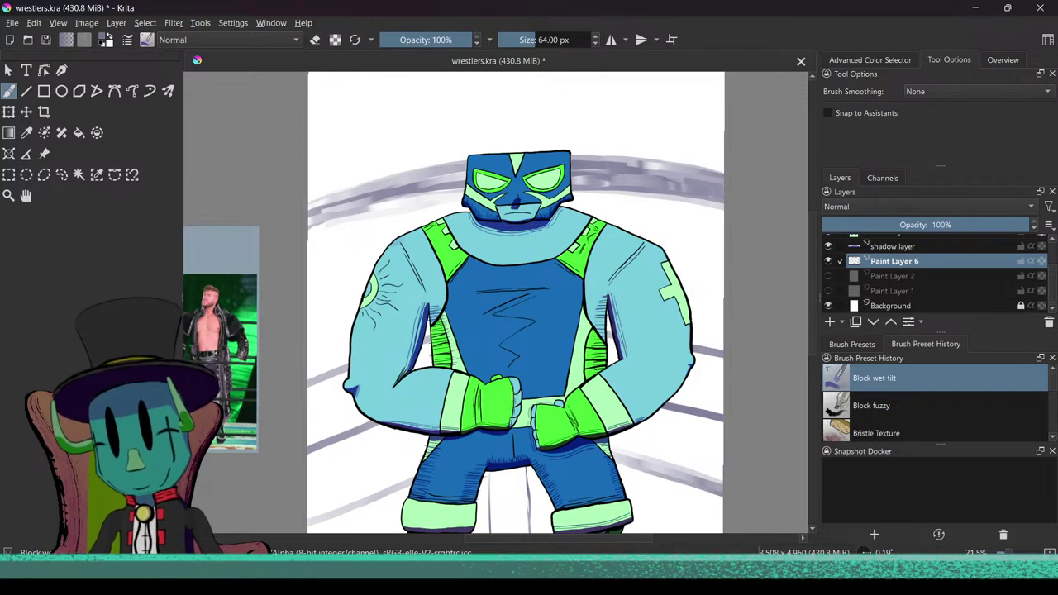
{"action": "scroll", "coordinate": [496, 388], "scroll_direction": "down", "scroll_amount": 2}
{"action": "scroll", "coordinate": [496, 389], "scroll_direction": "up", "scroll_amount": 4}
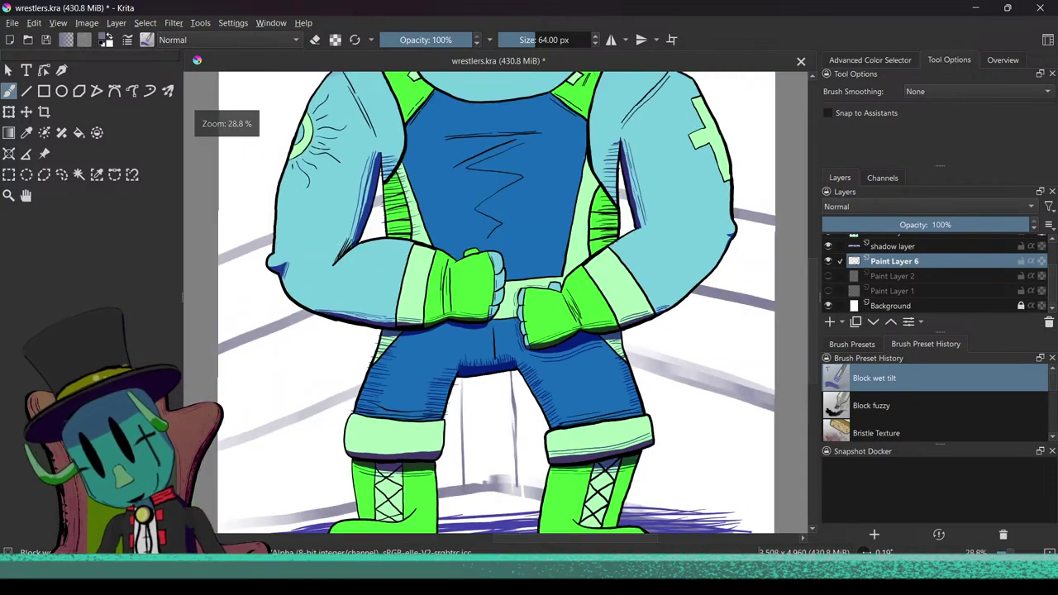
{"action": "scroll", "coordinate": [544, 368], "scroll_direction": "down", "scroll_amount": 3}
{"action": "scroll", "coordinate": [542, 364], "scroll_direction": "up", "scroll_amount": 2}
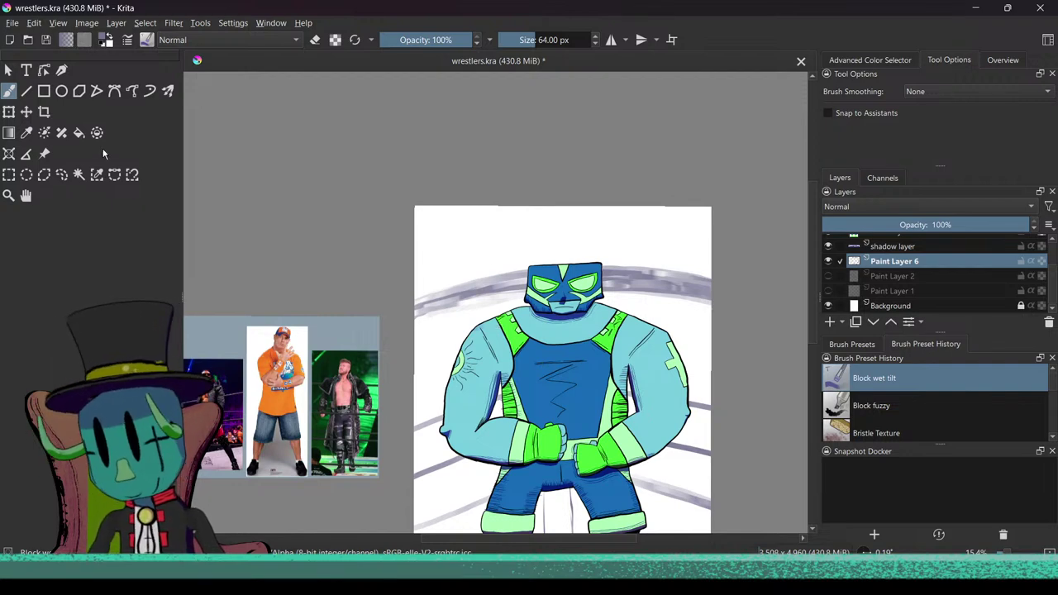
Step: Switch to the Basic wet soft brush preset
{"action": "left_click", "coordinate": [146, 40]}
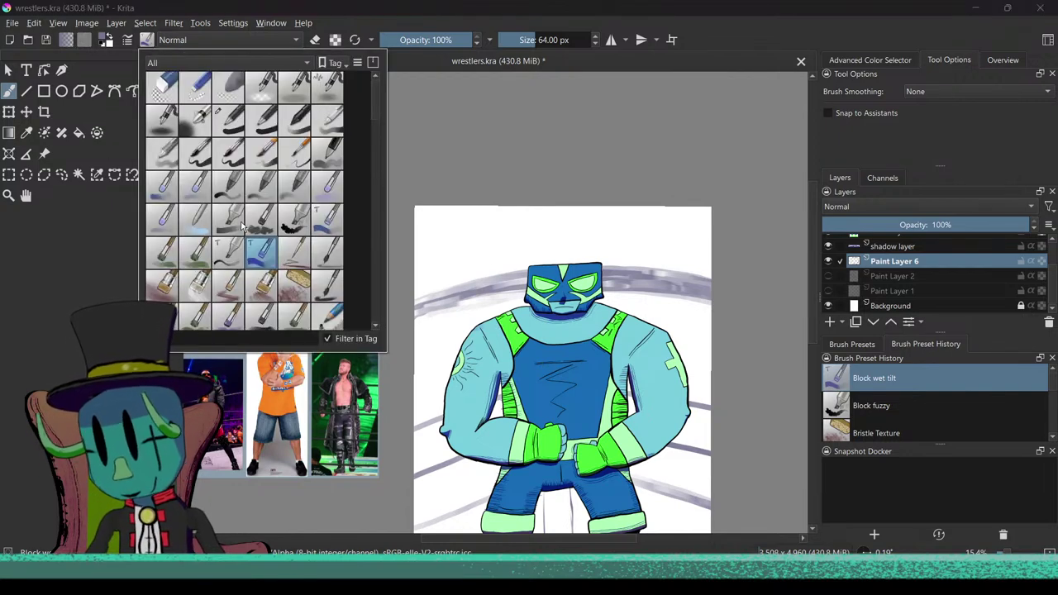
{"action": "left_click", "coordinate": [163, 218]}
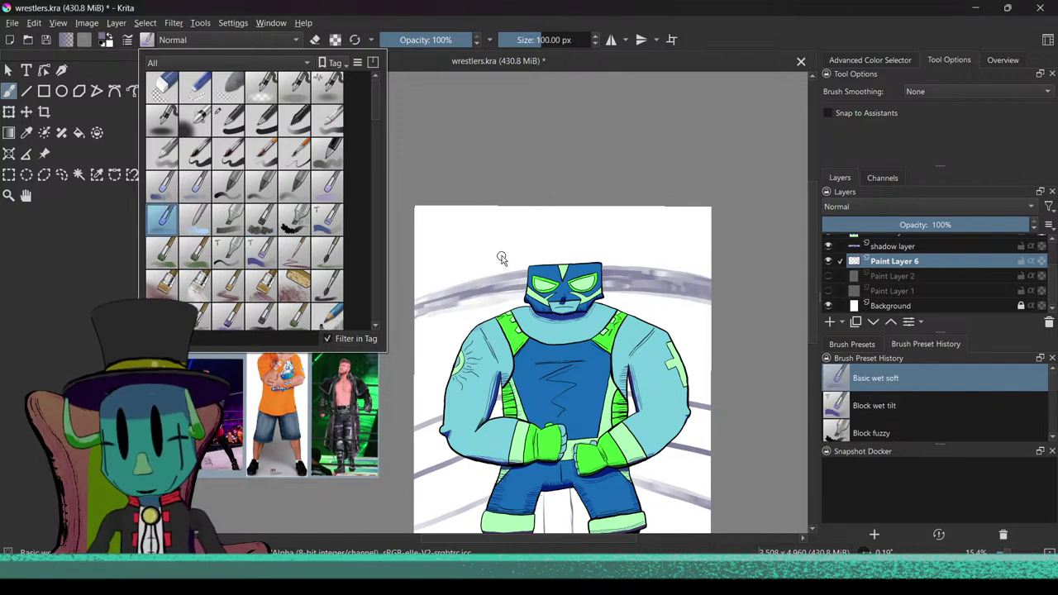
{"action": "scroll", "coordinate": [479, 228], "scroll_direction": "up", "scroll_amount": 2}
{"action": "left_click", "coordinate": [476, 217]}
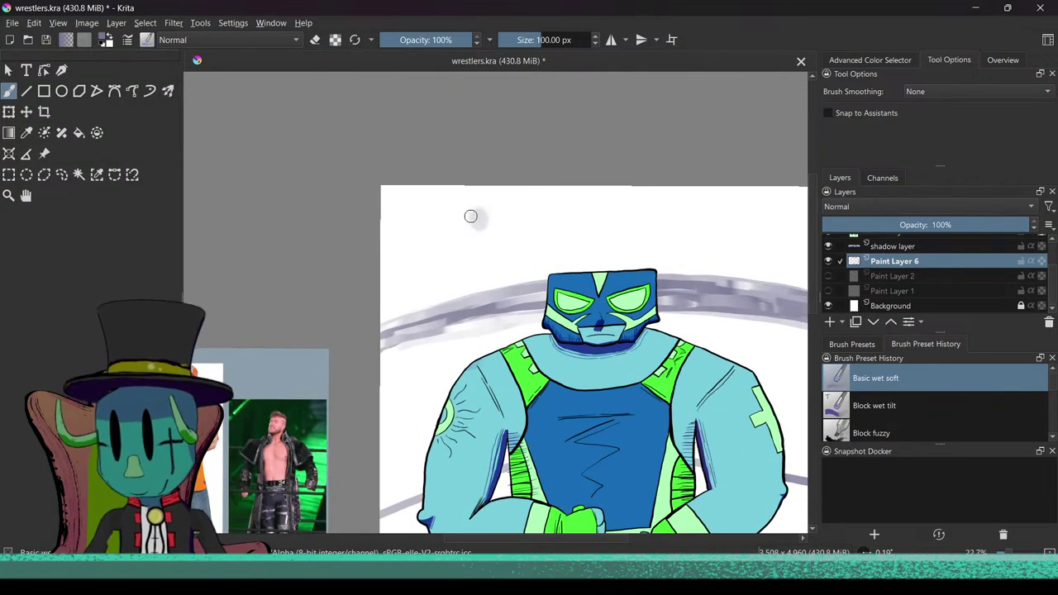
{"action": "left_click", "coordinate": [466, 251]}
{"action": "left_click", "coordinate": [436, 272]}
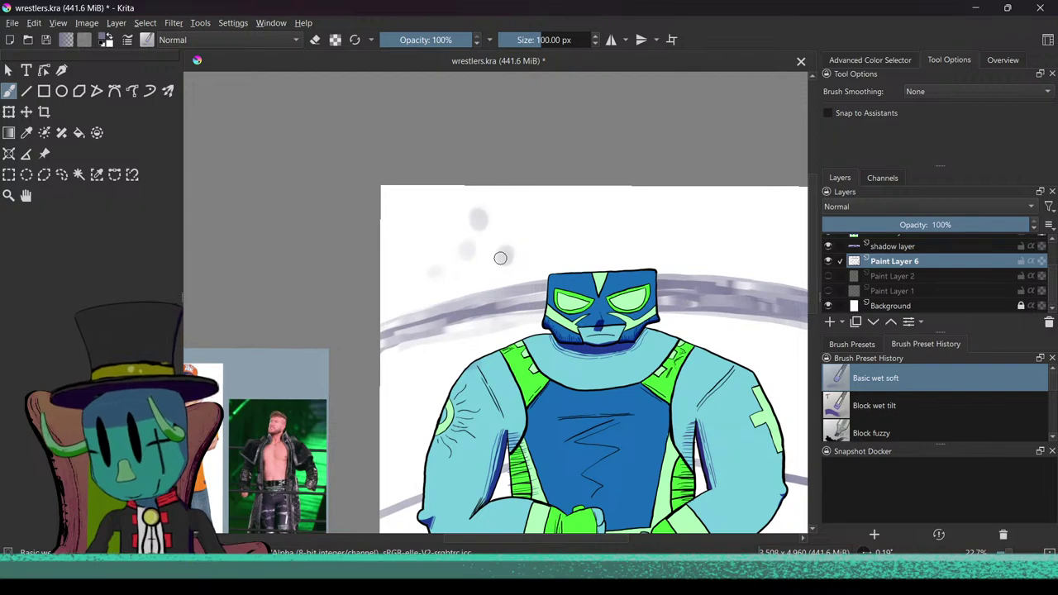
{"action": "key", "text": "ctrl+z"}
{"action": "key", "text": "ctrl+z"}
{"action": "key", "text": "ctrl+z"}
{"action": "key", "text": "ctrl+z"}
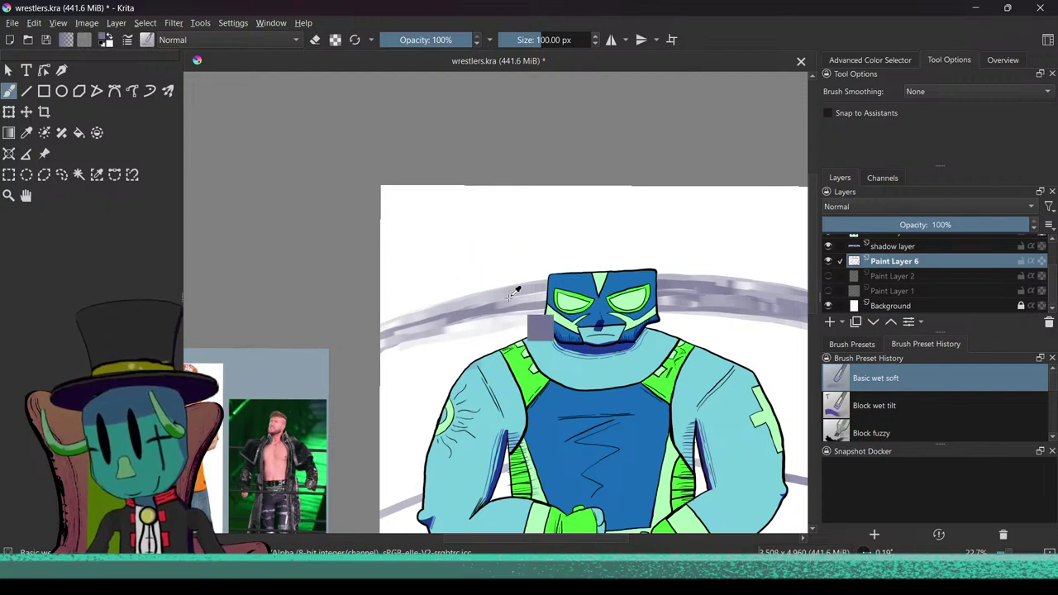
Step: Add a new paint layer and place it directly beneath Paint Layer 6
{"action": "left_click", "coordinate": [830, 322]}
{"action": "left_click_drag", "start_coordinate": [899, 267], "coordinate": [907, 294]}
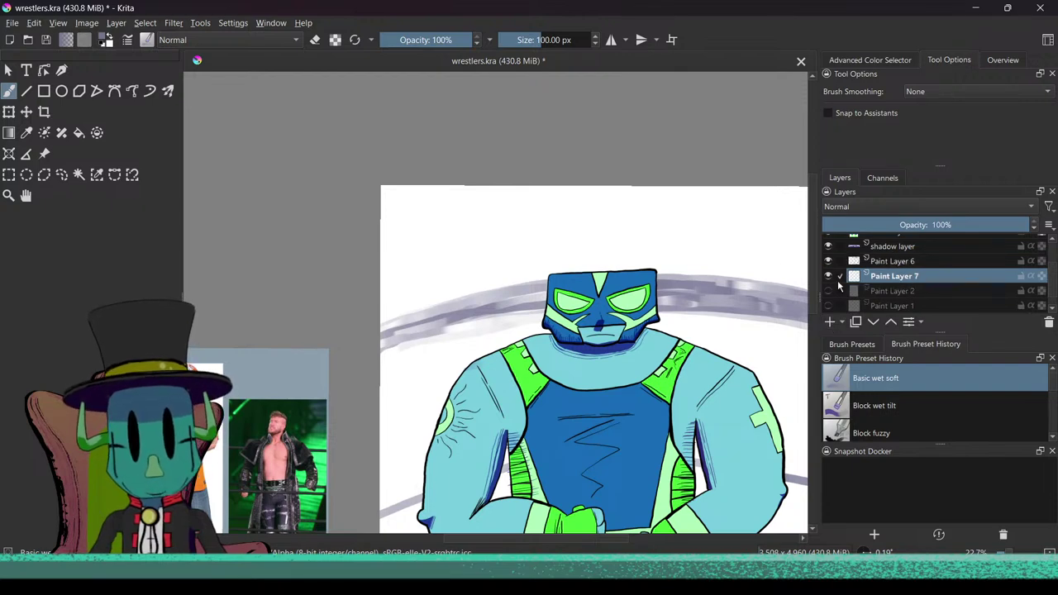
{"action": "left_click_drag", "start_coordinate": [464, 289], "coordinate": [474, 435]}
{"action": "left_click_drag", "start_coordinate": [474, 435], "coordinate": [474, 405]}
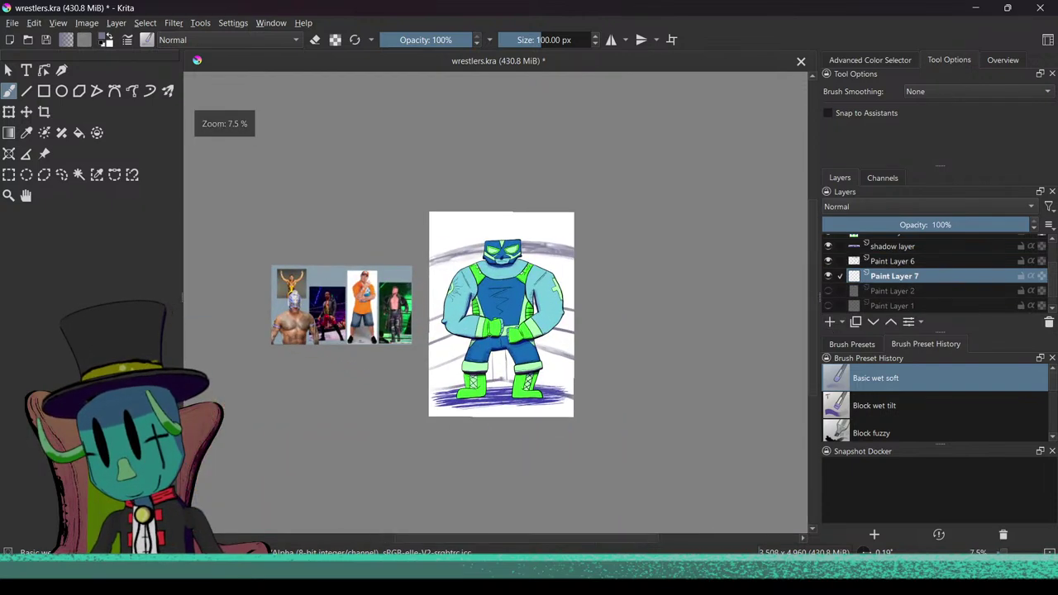
{"action": "scroll", "coordinate": [523, 265], "scroll_direction": "up", "scroll_amount": 3}
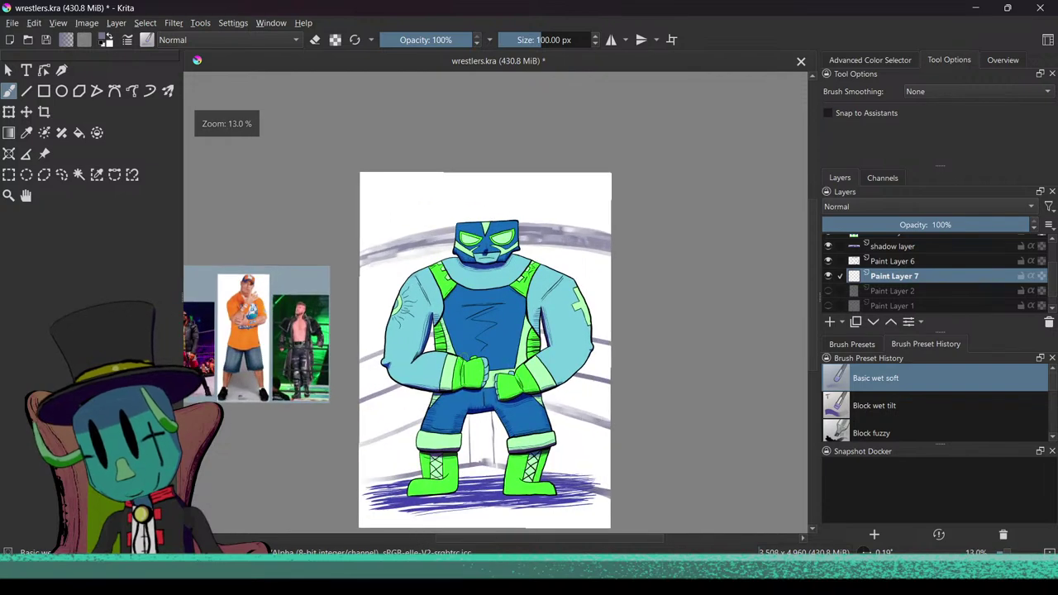
Step: Set the foreground colour to a muted pink, #b05370
{"action": "left_click", "coordinate": [106, 42]}
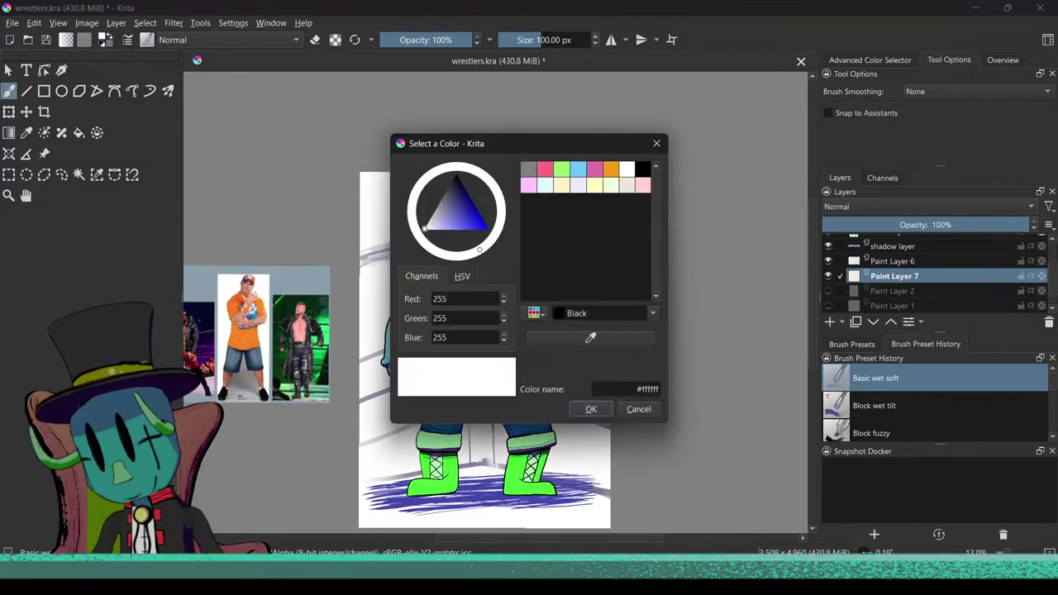
{"action": "left_click", "coordinate": [457, 223]}
{"action": "left_click", "coordinate": [446, 254]}
{"action": "mouse_move", "coordinate": [448, 260]}
{"action": "left_mouse_down"}
{"action": "mouse_move", "coordinate": [469, 261]}
{"action": "mouse_move", "coordinate": [438, 257]}
{"action": "mouse_move", "coordinate": [415, 228]}
{"action": "mouse_move", "coordinate": [425, 238]}
{"action": "mouse_move", "coordinate": [420, 216]}
{"action": "mouse_move", "coordinate": [461, 210]}
{"action": "mouse_move", "coordinate": [451, 218]}
{"action": "left_mouse_up"}
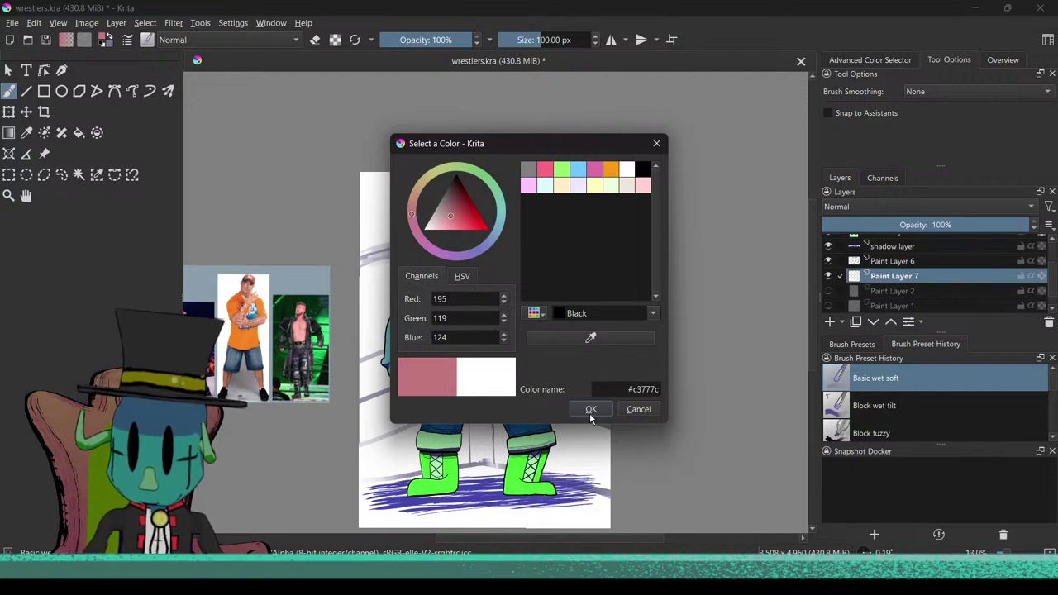
{"action": "left_click_drag", "start_coordinate": [413, 220], "coordinate": [458, 213]}
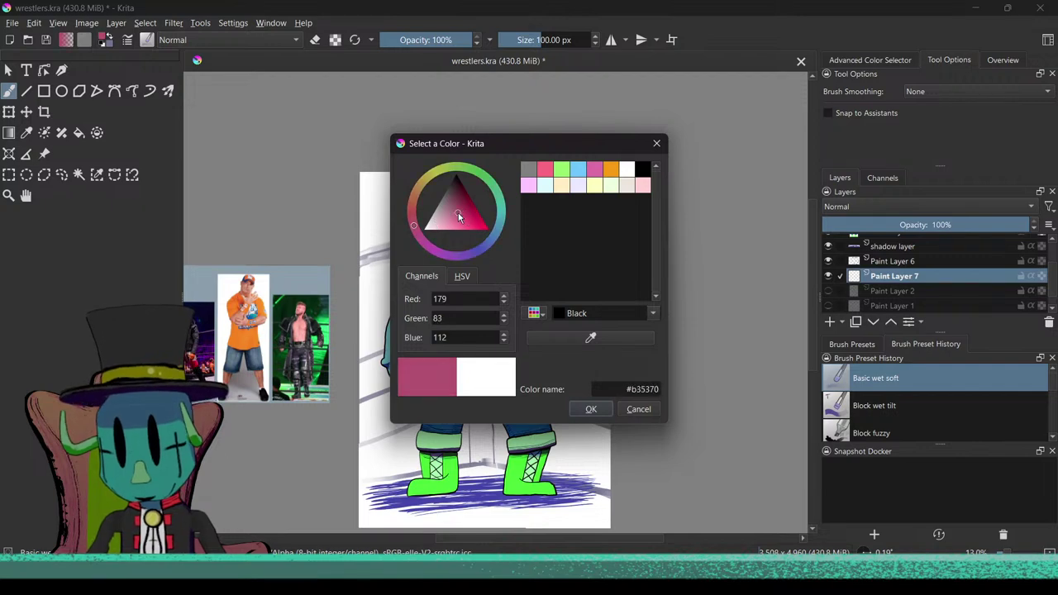
{"action": "left_click", "coordinate": [590, 408]}
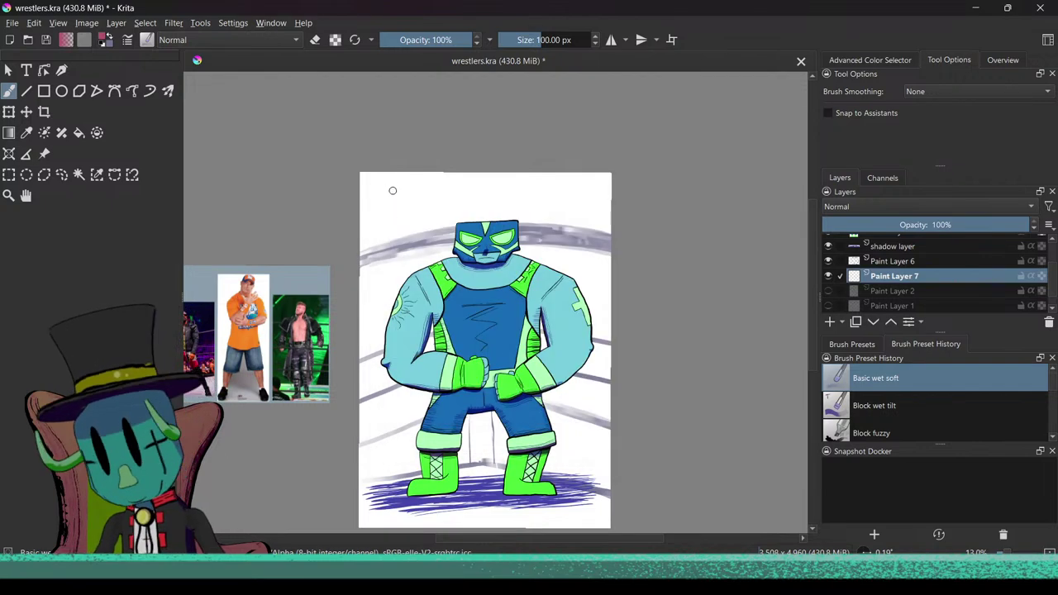
Step: Cover the page background on Paint Layer 7 with soft horizontal pink strokes, enlarging the brush to 311.75 px
{"action": "mouse_move", "coordinate": [373, 195]}
{"action": "left_mouse_down"}
{"action": "mouse_move", "coordinate": [366, 184]}
{"action": "mouse_move", "coordinate": [392, 204]}
{"action": "mouse_move", "coordinate": [496, 197]}
{"action": "left_mouse_up"}
{"action": "mouse_move", "coordinate": [369, 193]}
{"action": "left_mouse_down"}
{"action": "mouse_move", "coordinate": [608, 187]}
{"action": "mouse_move", "coordinate": [579, 177]}
{"action": "mouse_move", "coordinate": [386, 199]}
{"action": "mouse_move", "coordinate": [377, 209]}
{"action": "mouse_move", "coordinate": [629, 202]}
{"action": "mouse_move", "coordinate": [384, 219]}
{"action": "mouse_move", "coordinate": [419, 232]}
{"action": "mouse_move", "coordinate": [433, 232]}
{"action": "mouse_move", "coordinate": [390, 207]}
{"action": "mouse_move", "coordinate": [578, 202]}
{"action": "mouse_move", "coordinate": [382, 243]}
{"action": "left_mouse_up"}
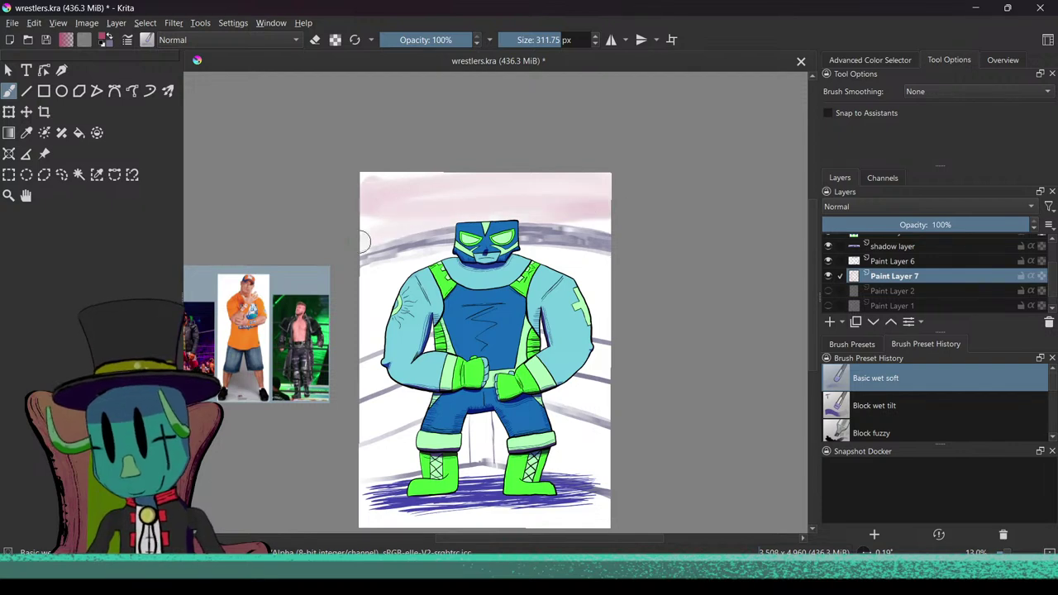
{"action": "left_click_drag", "start_coordinate": [678, 243], "coordinate": [367, 265]}
{"action": "mouse_move", "coordinate": [369, 199]}
{"action": "left_mouse_down"}
{"action": "mouse_move", "coordinate": [592, 189]}
{"action": "mouse_move", "coordinate": [661, 232]}
{"action": "left_mouse_up"}
{"action": "mouse_move", "coordinate": [366, 274]}
{"action": "left_mouse_down"}
{"action": "mouse_move", "coordinate": [664, 289]}
{"action": "mouse_move", "coordinate": [537, 254]}
{"action": "mouse_move", "coordinate": [458, 264]}
{"action": "mouse_move", "coordinate": [694, 265]}
{"action": "mouse_move", "coordinate": [389, 224]}
{"action": "mouse_move", "coordinate": [385, 241]}
{"action": "mouse_move", "coordinate": [609, 269]}
{"action": "mouse_move", "coordinate": [565, 321]}
{"action": "left_mouse_up"}
{"action": "mouse_move", "coordinate": [460, 308]}
{"action": "left_mouse_down"}
{"action": "mouse_move", "coordinate": [434, 239]}
{"action": "mouse_move", "coordinate": [574, 238]}
{"action": "mouse_move", "coordinate": [339, 260]}
{"action": "mouse_move", "coordinate": [646, 300]}
{"action": "mouse_move", "coordinate": [356, 318]}
{"action": "mouse_move", "coordinate": [570, 312]}
{"action": "mouse_move", "coordinate": [372, 338]}
{"action": "mouse_move", "coordinate": [576, 319]}
{"action": "mouse_move", "coordinate": [355, 355]}
{"action": "mouse_move", "coordinate": [578, 338]}
{"action": "left_mouse_up"}
{"action": "mouse_move", "coordinate": [399, 378]}
{"action": "left_mouse_down"}
{"action": "mouse_move", "coordinate": [537, 372]}
{"action": "mouse_move", "coordinate": [347, 368]}
{"action": "mouse_move", "coordinate": [579, 359]}
{"action": "mouse_move", "coordinate": [653, 372]}
{"action": "mouse_move", "coordinate": [555, 361]}
{"action": "mouse_move", "coordinate": [355, 392]}
{"action": "mouse_move", "coordinate": [570, 392]}
{"action": "mouse_move", "coordinate": [343, 425]}
{"action": "mouse_move", "coordinate": [504, 439]}
{"action": "mouse_move", "coordinate": [522, 453]}
{"action": "mouse_move", "coordinate": [625, 438]}
{"action": "mouse_move", "coordinate": [578, 451]}
{"action": "left_mouse_up"}
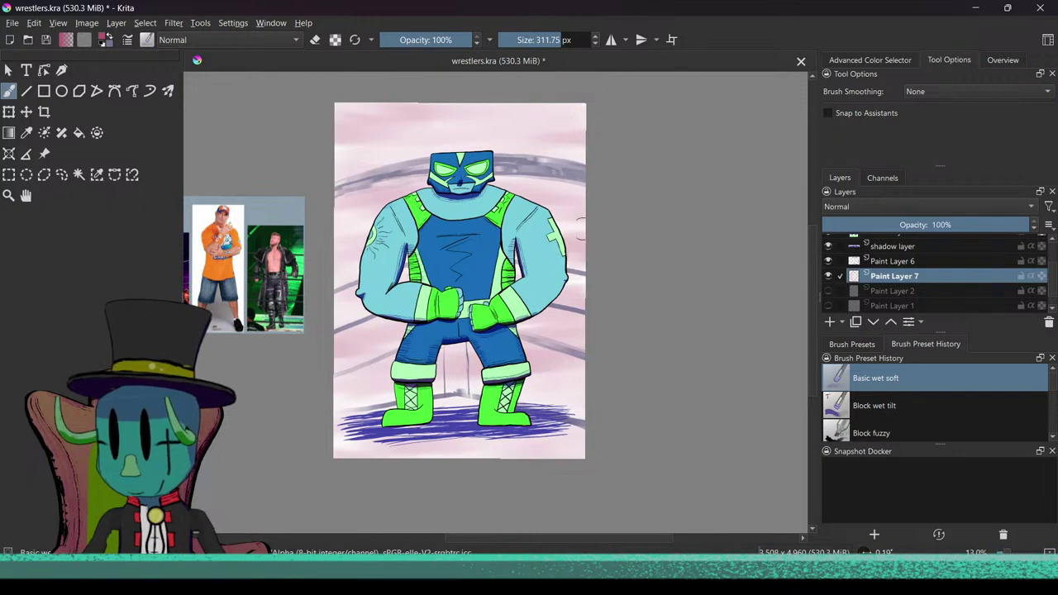
Step: Reinforce the greyish-purple curved band on both sides of the head on Paint Layer 6 with the Block wet tilt brush
{"action": "left_click_drag", "start_coordinate": [452, 219], "coordinate": [448, 297]}
{"action": "scroll", "coordinate": [470, 323], "scroll_direction": "up", "scroll_amount": 3}
{"action": "scroll", "coordinate": [470, 323], "scroll_direction": "up", "scroll_amount": 6}
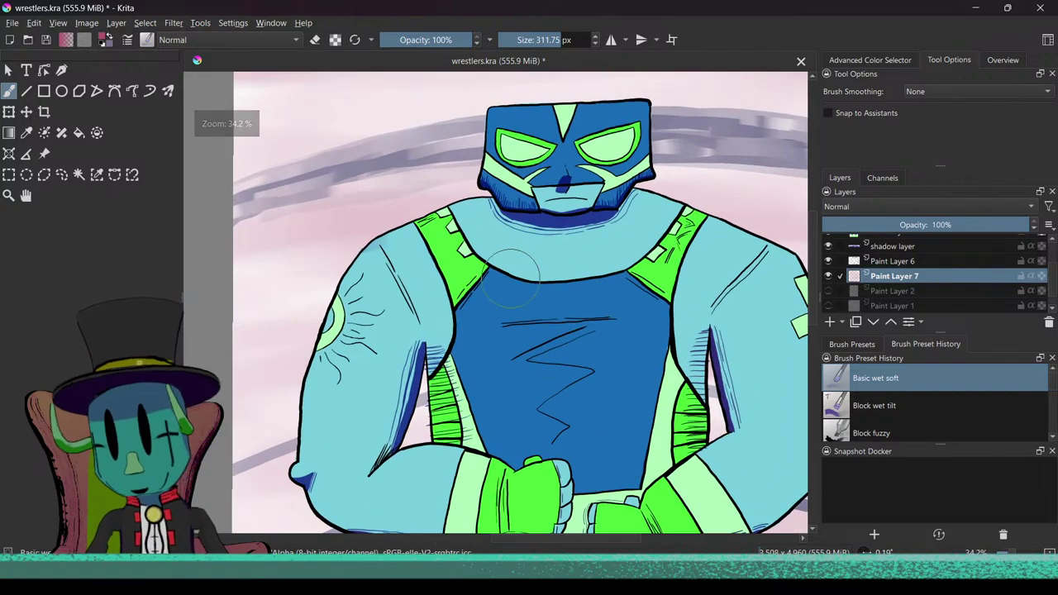
{"action": "left_click", "coordinate": [865, 403]}
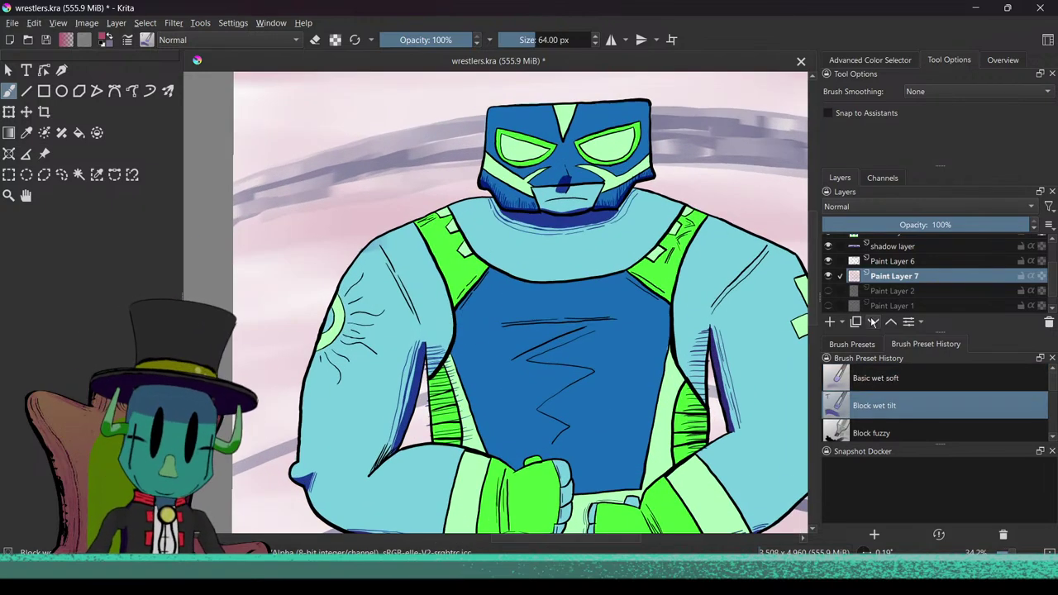
{"action": "left_click", "coordinate": [881, 263]}
{"action": "left_click_drag", "start_coordinate": [438, 214], "coordinate": [470, 282]}
{"action": "mouse_move", "coordinate": [359, 245]}
{"action": "left_mouse_down"}
{"action": "mouse_move", "coordinate": [265, 281]}
{"action": "mouse_move", "coordinate": [511, 199]}
{"action": "mouse_move", "coordinate": [643, 204]}
{"action": "left_mouse_up"}
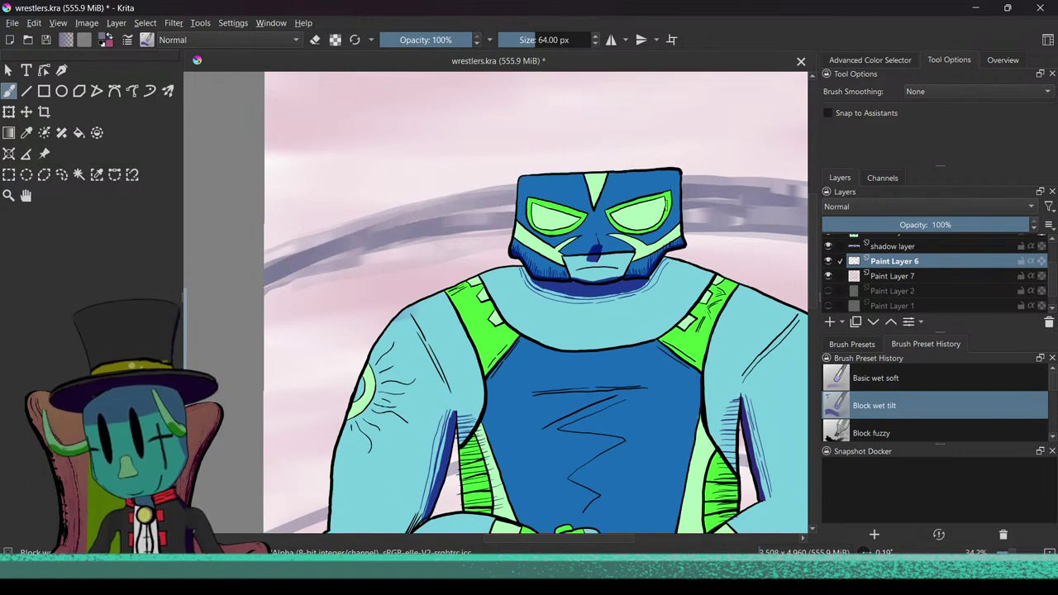
{"action": "scroll", "coordinate": [445, 233], "scroll_direction": "down", "scroll_amount": 2}
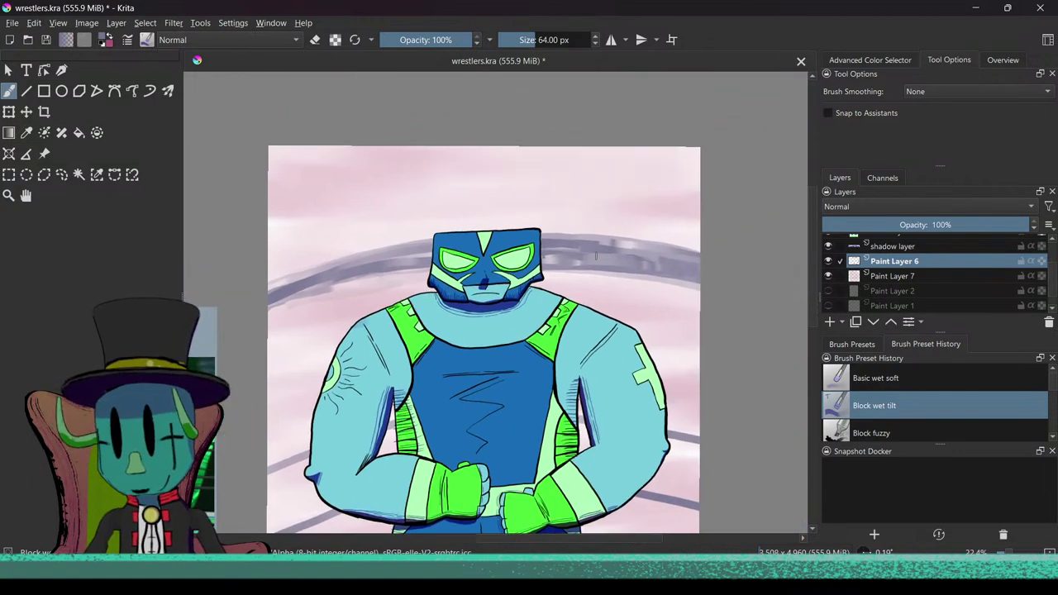
{"action": "mouse_move", "coordinate": [560, 247]}
{"action": "left_mouse_down"}
{"action": "mouse_move", "coordinate": [642, 240]}
{"action": "mouse_move", "coordinate": [703, 248]}
{"action": "left_mouse_up"}
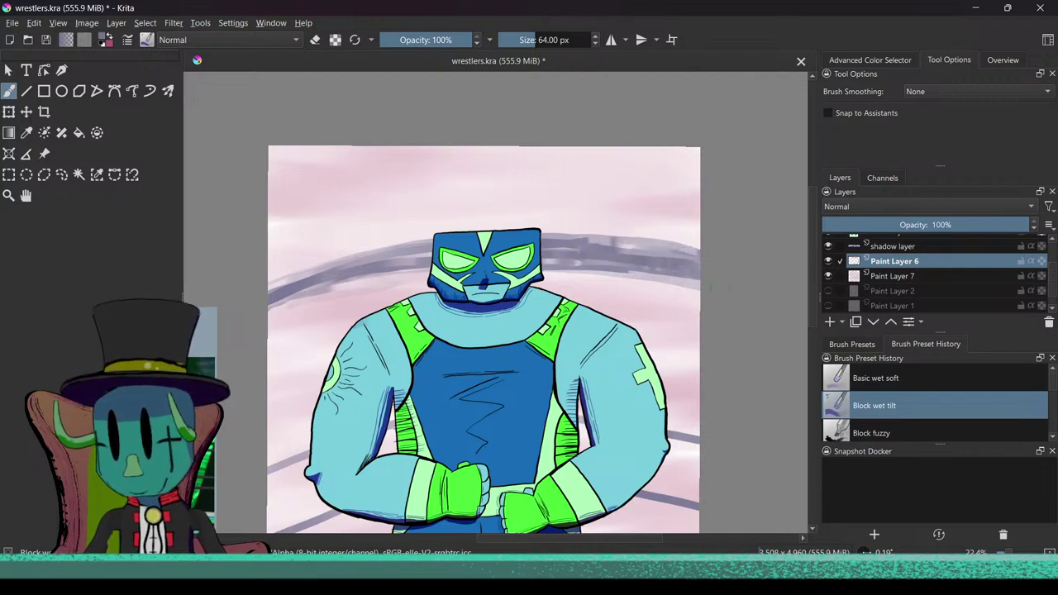
Step: Make Paint Layer 7 active and set the foreground colour to dark crimson, #911c40
{"action": "scroll", "coordinate": [569, 340], "scroll_direction": "down", "scroll_amount": 3}
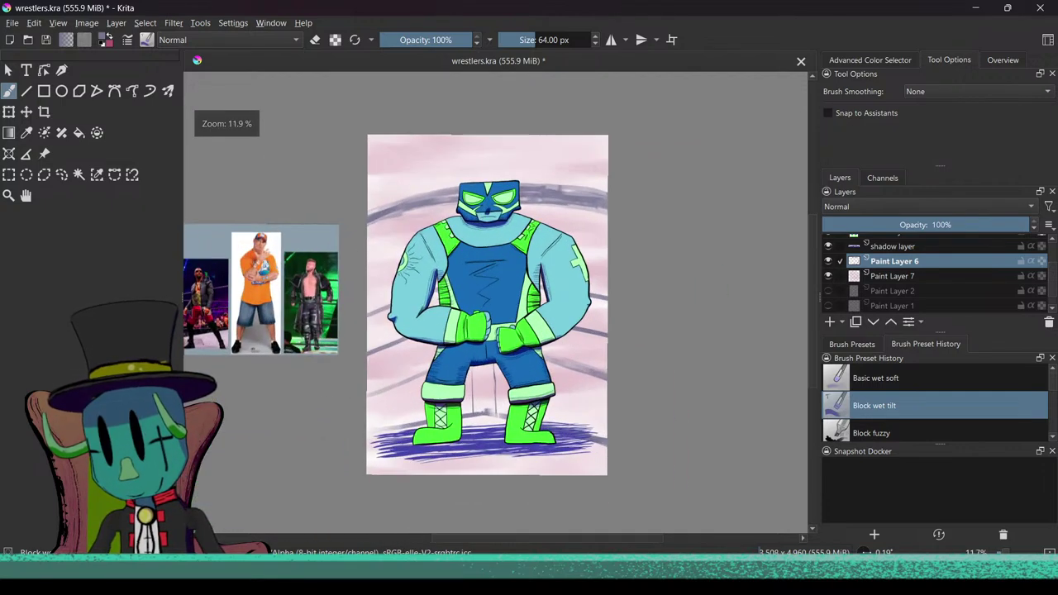
{"action": "left_click", "coordinate": [885, 277]}
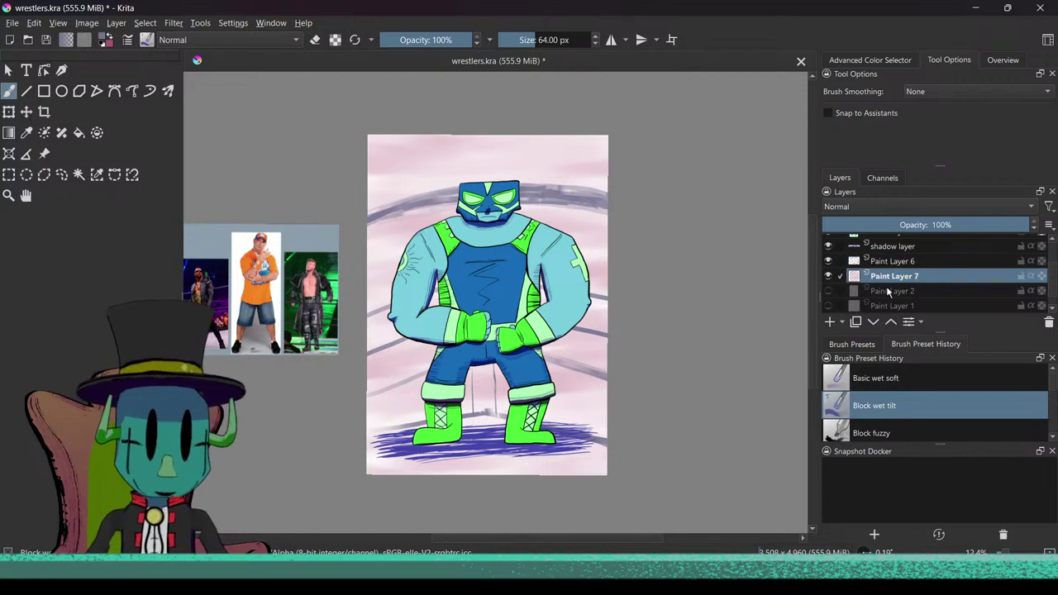
{"action": "left_click", "coordinate": [107, 43]}
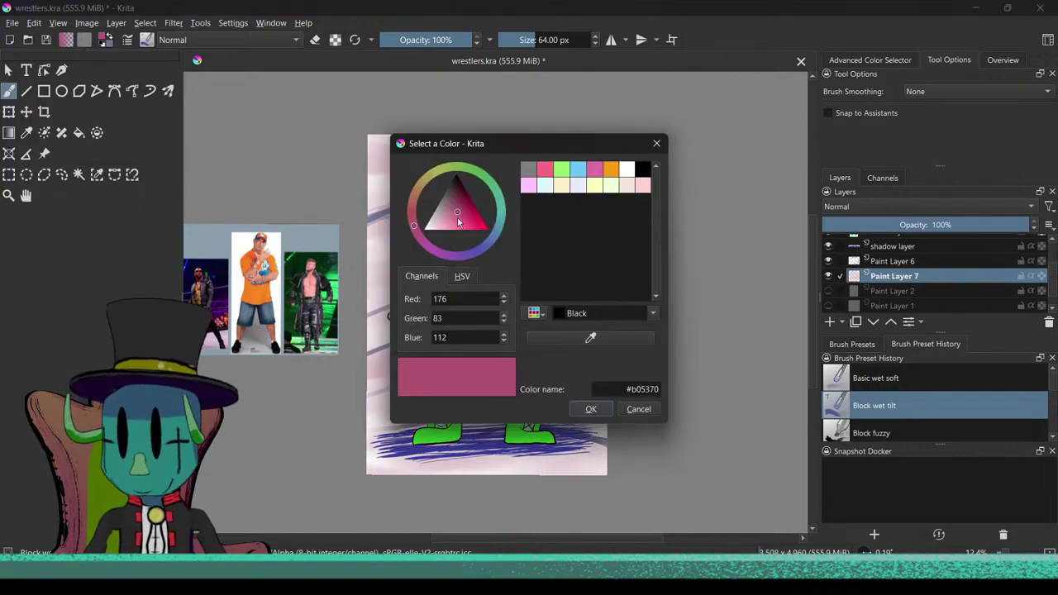
{"action": "left_click_drag", "start_coordinate": [451, 216], "coordinate": [474, 230]}
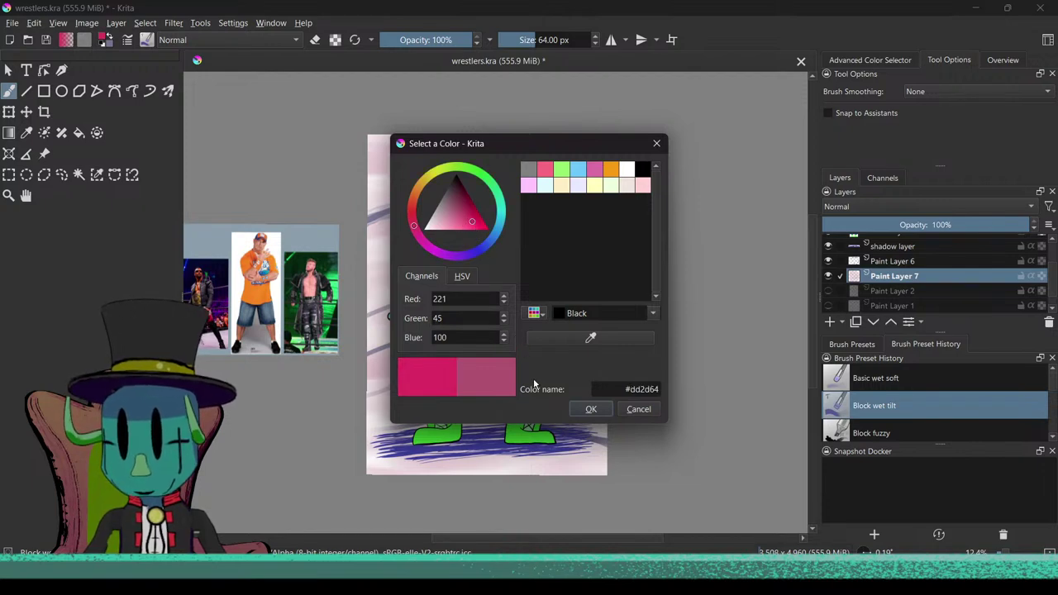
{"action": "left_click_drag", "start_coordinate": [460, 202], "coordinate": [467, 206]}
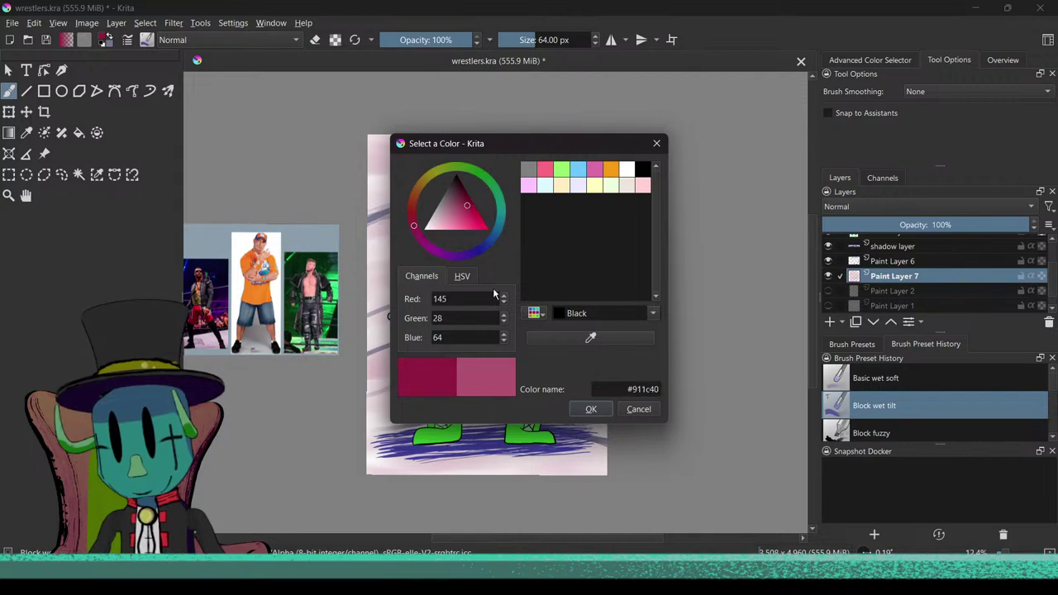
{"action": "left_click", "coordinate": [588, 409]}
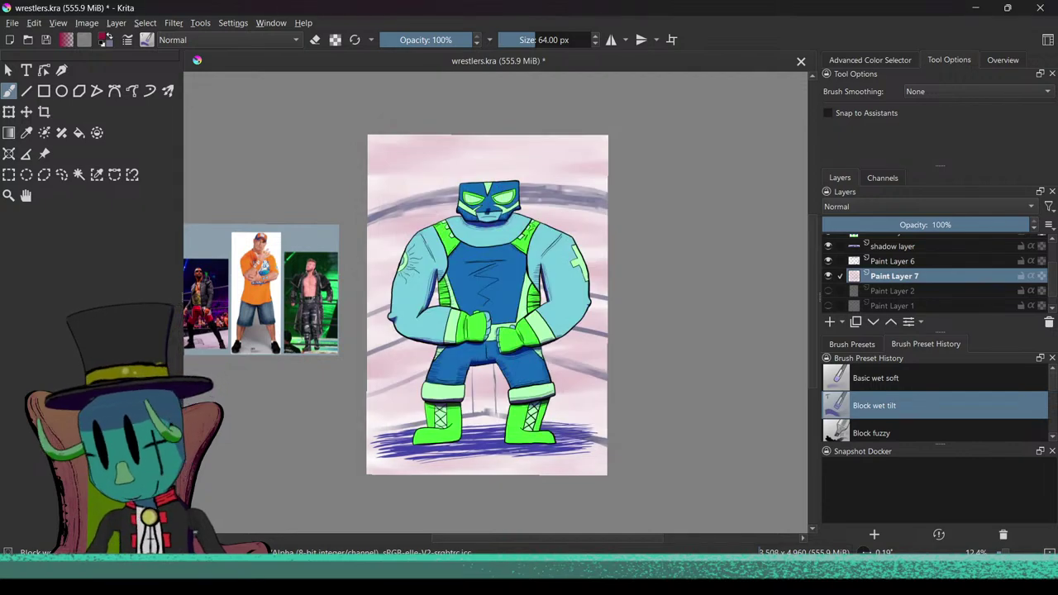
Step: Deepen the upper backdrop on Paint Layer 7 with broad crimson strokes using the Basic wet soft brush at 311.75 px
{"action": "left_click", "coordinate": [901, 375]}
{"action": "mouse_move", "coordinate": [419, 160]}
{"action": "left_mouse_down"}
{"action": "mouse_move", "coordinate": [374, 150]}
{"action": "mouse_move", "coordinate": [591, 144]}
{"action": "mouse_move", "coordinate": [388, 178]}
{"action": "mouse_move", "coordinate": [589, 166]}
{"action": "mouse_move", "coordinate": [389, 199]}
{"action": "mouse_move", "coordinate": [376, 227]}
{"action": "mouse_move", "coordinate": [596, 217]}
{"action": "mouse_move", "coordinate": [604, 237]}
{"action": "mouse_move", "coordinate": [381, 276]}
{"action": "mouse_move", "coordinate": [413, 227]}
{"action": "mouse_move", "coordinate": [417, 246]}
{"action": "mouse_move", "coordinate": [595, 264]}
{"action": "mouse_move", "coordinate": [380, 285]}
{"action": "mouse_move", "coordinate": [599, 281]}
{"action": "mouse_move", "coordinate": [380, 297]}
{"action": "left_mouse_up"}
{"action": "mouse_move", "coordinate": [630, 293]}
{"action": "left_mouse_down"}
{"action": "mouse_move", "coordinate": [401, 246]}
{"action": "mouse_move", "coordinate": [506, 201]}
{"action": "mouse_move", "coordinate": [411, 187]}
{"action": "mouse_move", "coordinate": [355, 149]}
{"action": "mouse_move", "coordinate": [603, 141]}
{"action": "mouse_move", "coordinate": [372, 161]}
{"action": "mouse_move", "coordinate": [376, 199]}
{"action": "mouse_move", "coordinate": [404, 182]}
{"action": "mouse_move", "coordinate": [604, 173]}
{"action": "mouse_move", "coordinate": [372, 202]}
{"action": "mouse_move", "coordinate": [372, 232]}
{"action": "mouse_move", "coordinate": [738, 240]}
{"action": "left_mouse_up"}
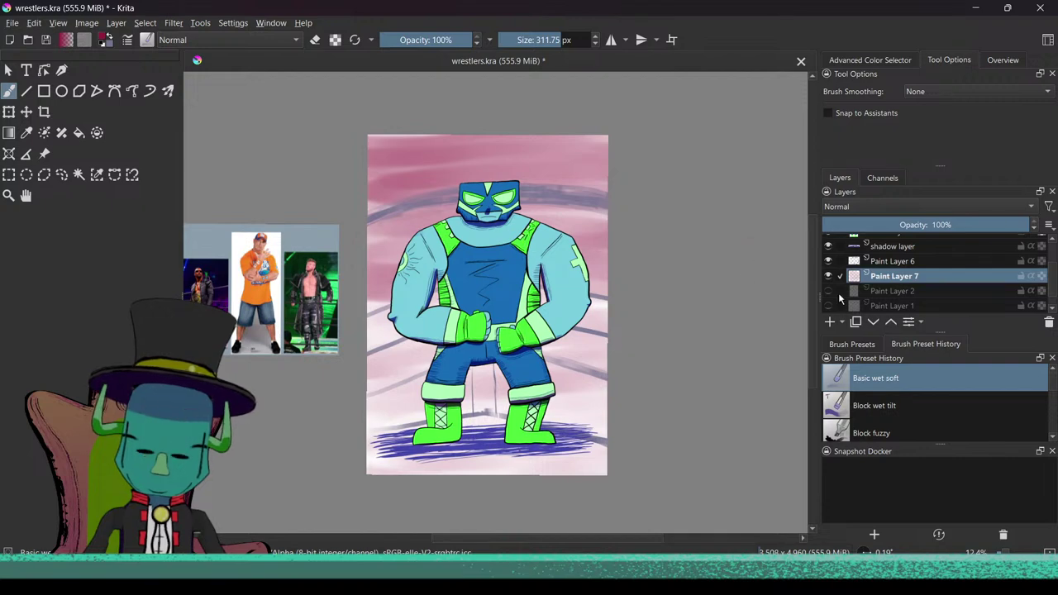
{"action": "left_click", "coordinate": [828, 276]}
{"action": "left_click", "coordinate": [828, 276]}
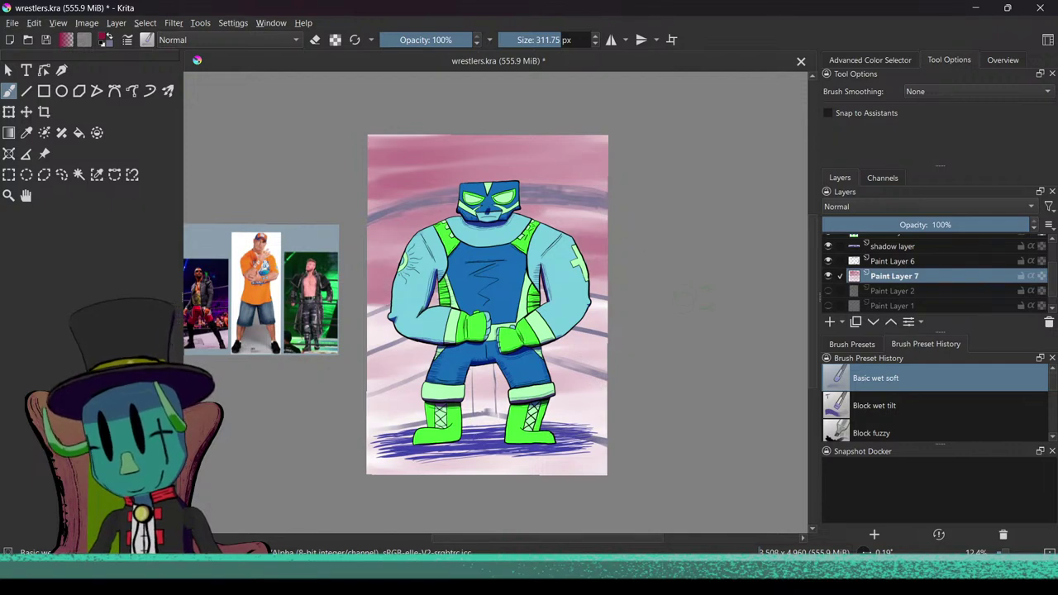
{"action": "left_click_drag", "start_coordinate": [600, 215], "coordinate": [381, 207]}
{"action": "mouse_move", "coordinate": [450, 183]}
{"action": "left_mouse_down"}
{"action": "mouse_move", "coordinate": [434, 143]}
{"action": "mouse_move", "coordinate": [633, 120]}
{"action": "mouse_move", "coordinate": [696, 147]}
{"action": "mouse_move", "coordinate": [579, 217]}
{"action": "mouse_move", "coordinate": [374, 203]}
{"action": "left_mouse_up"}
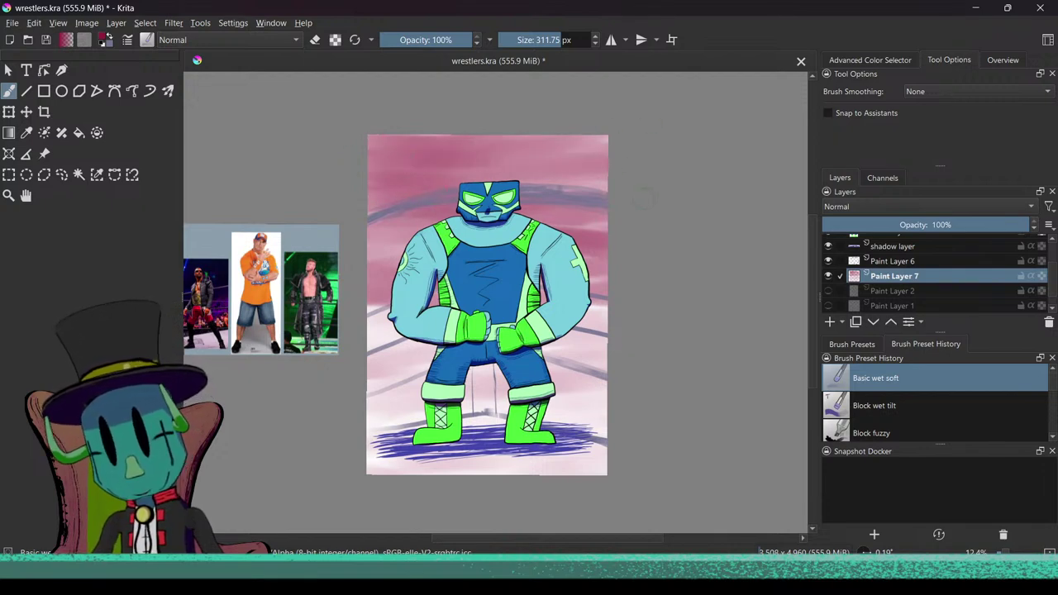
{"action": "left_click_drag", "start_coordinate": [560, 224], "coordinate": [521, 277]}
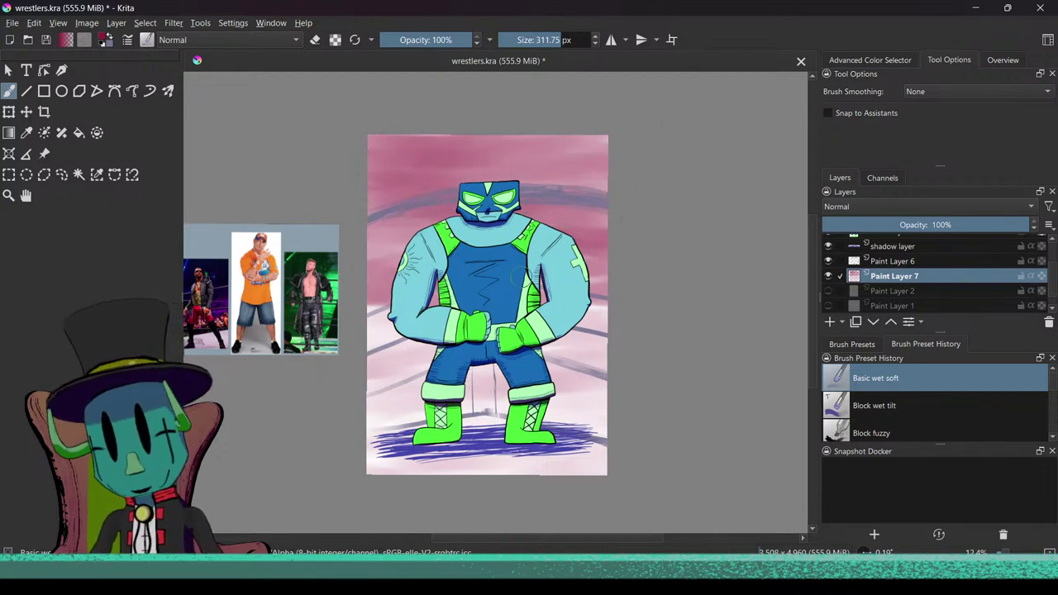
Step: Extend the soft crimson strokes over the lower backdrop and out to the page edges on Paint Layer 7
{"action": "mouse_move", "coordinate": [378, 307]}
{"action": "left_mouse_down"}
{"action": "mouse_move", "coordinate": [377, 346]}
{"action": "mouse_move", "coordinate": [533, 289]}
{"action": "mouse_move", "coordinate": [600, 317]}
{"action": "mouse_move", "coordinate": [380, 335]}
{"action": "mouse_move", "coordinate": [579, 347]}
{"action": "mouse_move", "coordinate": [376, 348]}
{"action": "mouse_move", "coordinate": [385, 304]}
{"action": "mouse_move", "coordinate": [591, 310]}
{"action": "mouse_move", "coordinate": [380, 331]}
{"action": "mouse_move", "coordinate": [659, 331]}
{"action": "mouse_move", "coordinate": [376, 364]}
{"action": "mouse_move", "coordinate": [599, 351]}
{"action": "mouse_move", "coordinate": [389, 347]}
{"action": "mouse_move", "coordinate": [688, 360]}
{"action": "mouse_move", "coordinate": [381, 372]}
{"action": "mouse_move", "coordinate": [376, 393]}
{"action": "mouse_move", "coordinate": [599, 397]}
{"action": "mouse_move", "coordinate": [556, 386]}
{"action": "mouse_move", "coordinate": [595, 385]}
{"action": "mouse_move", "coordinate": [579, 405]}
{"action": "mouse_move", "coordinate": [380, 417]}
{"action": "mouse_move", "coordinate": [579, 416]}
{"action": "mouse_move", "coordinate": [388, 410]}
{"action": "mouse_move", "coordinate": [628, 430]}
{"action": "mouse_move", "coordinate": [379, 451]}
{"action": "mouse_move", "coordinate": [591, 425]}
{"action": "mouse_move", "coordinate": [380, 459]}
{"action": "mouse_move", "coordinate": [372, 442]}
{"action": "mouse_move", "coordinate": [595, 414]}
{"action": "left_mouse_up"}
{"action": "mouse_move", "coordinate": [440, 420]}
{"action": "left_mouse_down"}
{"action": "mouse_move", "coordinate": [597, 439]}
{"action": "mouse_move", "coordinate": [562, 457]}
{"action": "mouse_move", "coordinate": [659, 492]}
{"action": "left_mouse_up"}
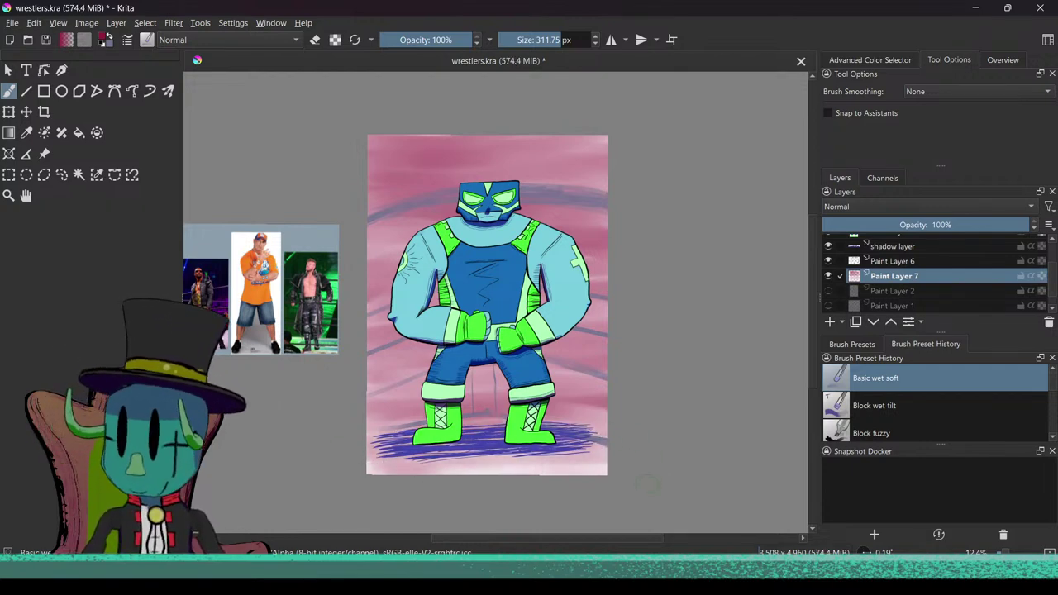
{"action": "scroll", "coordinate": [579, 409], "scroll_direction": "down", "scroll_amount": 4}
{"action": "scroll", "coordinate": [563, 472], "scroll_direction": "up", "scroll_amount": 2}
{"action": "left_click_drag", "start_coordinate": [558, 356], "coordinate": [525, 456]}
{"action": "scroll", "coordinate": [525, 456], "scroll_direction": "up", "scroll_amount": 2}
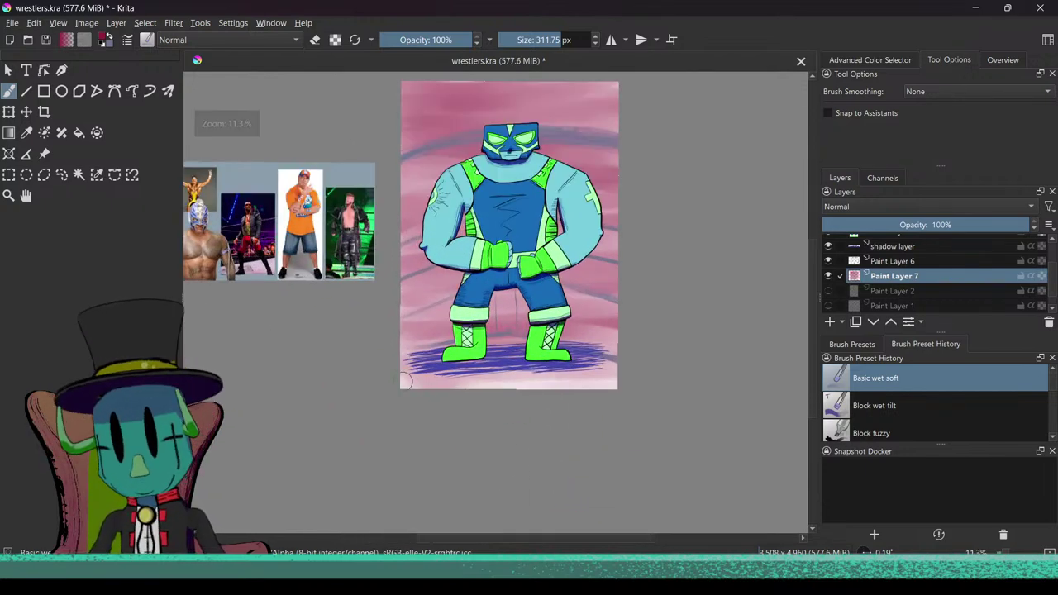
{"action": "mouse_move", "coordinate": [616, 381]}
{"action": "left_mouse_down"}
{"action": "mouse_move", "coordinate": [410, 367]}
{"action": "mouse_move", "coordinate": [609, 357]}
{"action": "mouse_move", "coordinate": [403, 343]}
{"action": "mouse_move", "coordinate": [597, 379]}
{"action": "left_mouse_up"}
{"action": "scroll", "coordinate": [503, 389], "scroll_direction": "down", "scroll_amount": 3}
{"action": "scroll", "coordinate": [522, 374], "scroll_direction": "up", "scroll_amount": 1}
{"action": "scroll", "coordinate": [541, 211], "scroll_direction": "up", "scroll_amount": 3}
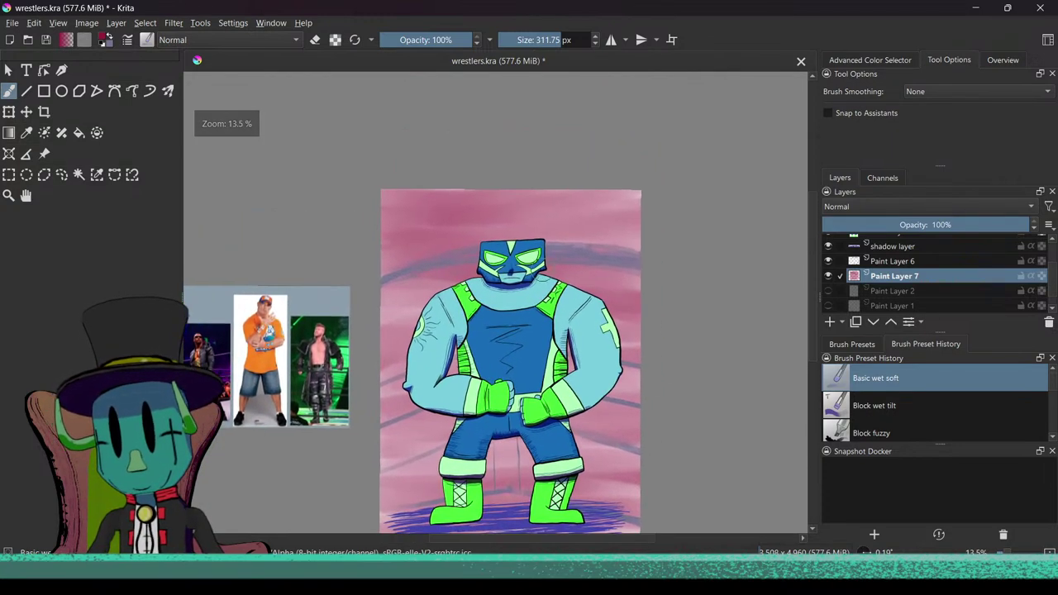
{"action": "left_click_drag", "start_coordinate": [632, 200], "coordinate": [387, 198]}
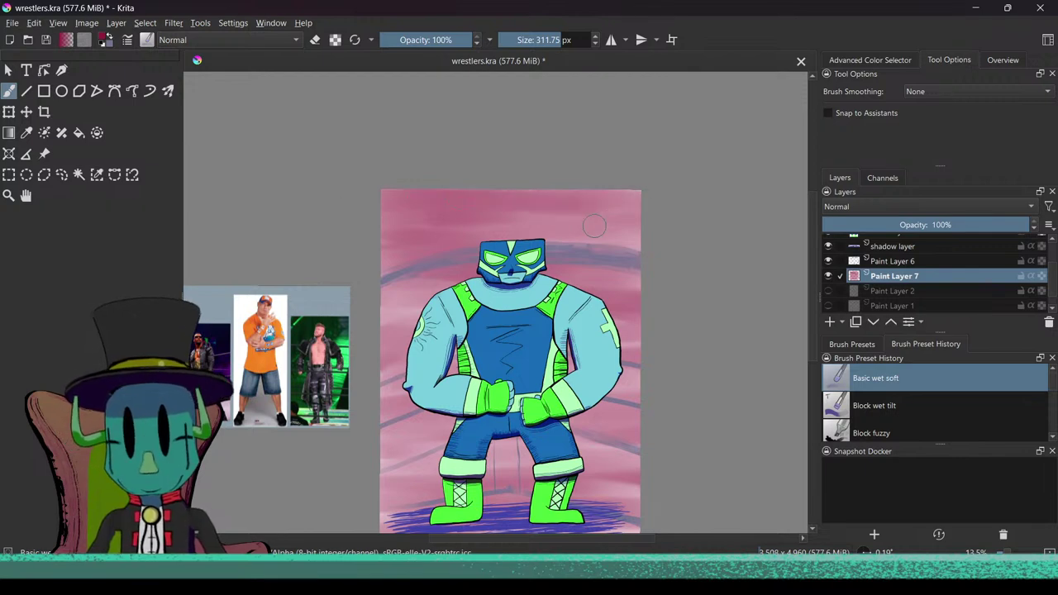
Step: Make Paint Layer 6 active, reset the Basic wet soft brush to 100 px and set the foreground colour to deep blue, #29299e
{"action": "scroll", "coordinate": [563, 225], "scroll_direction": "down", "scroll_amount": 3}
{"action": "scroll", "coordinate": [522, 309], "scroll_direction": "up", "scroll_amount": 8}
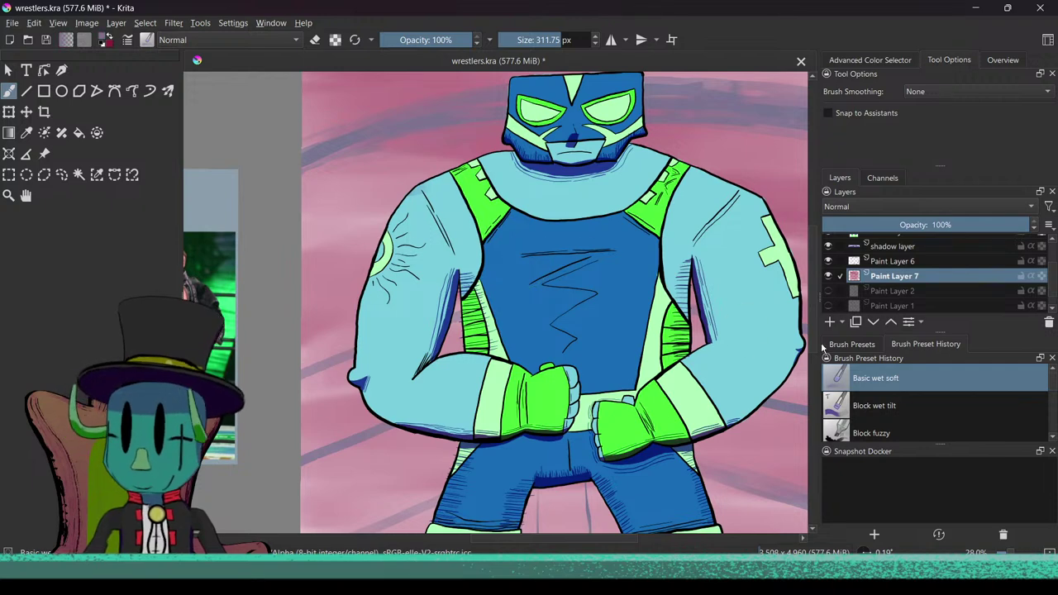
{"action": "scroll", "coordinate": [752, 326], "scroll_direction": "down", "scroll_amount": 2}
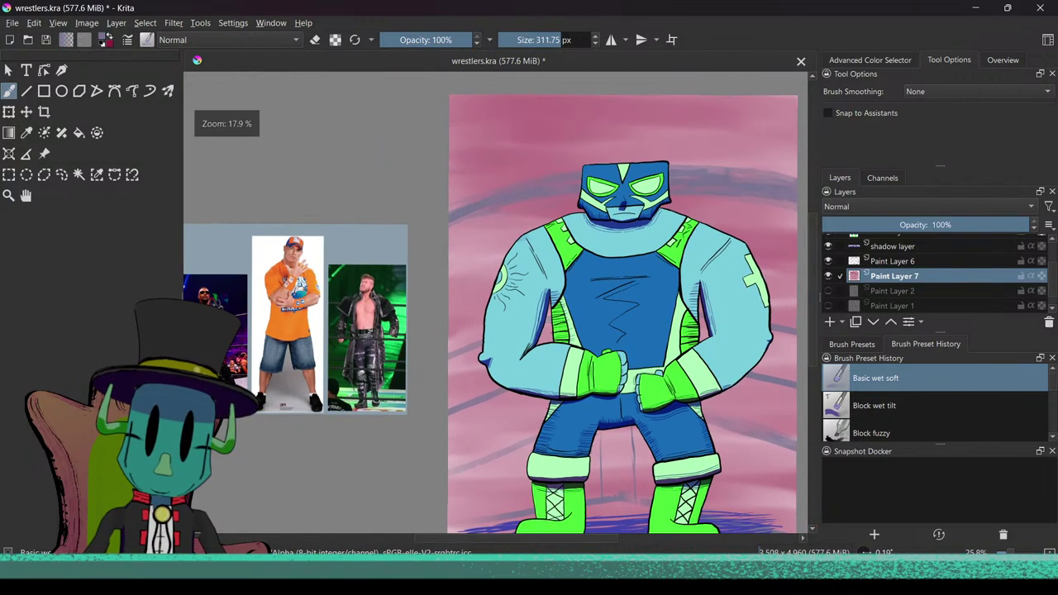
{"action": "left_click", "coordinate": [881, 266]}
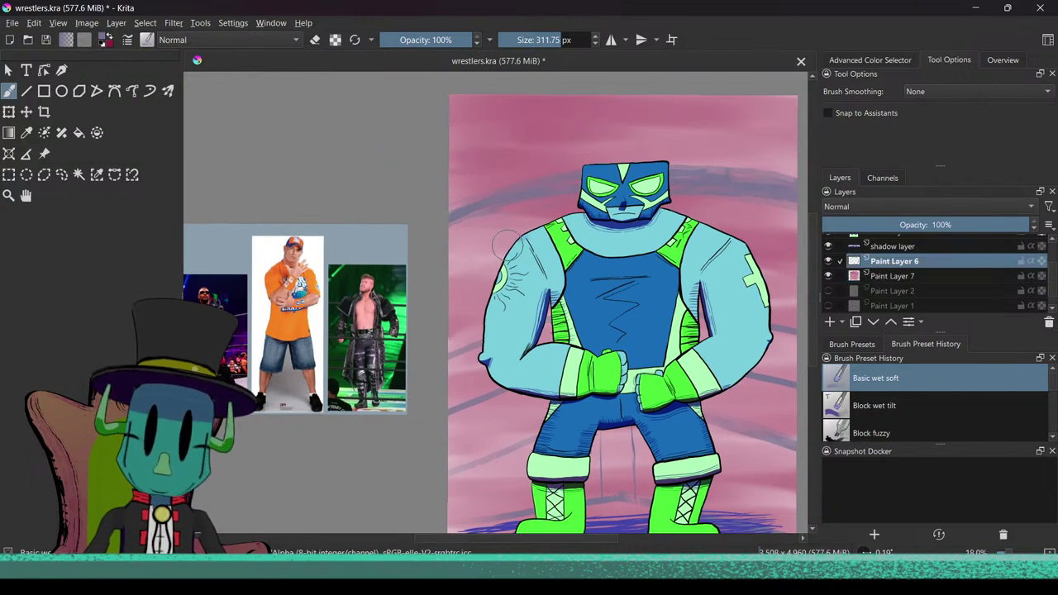
{"action": "left_click", "coordinate": [354, 39]}
{"action": "scroll", "coordinate": [538, 283], "scroll_direction": "up", "scroll_amount": 2}
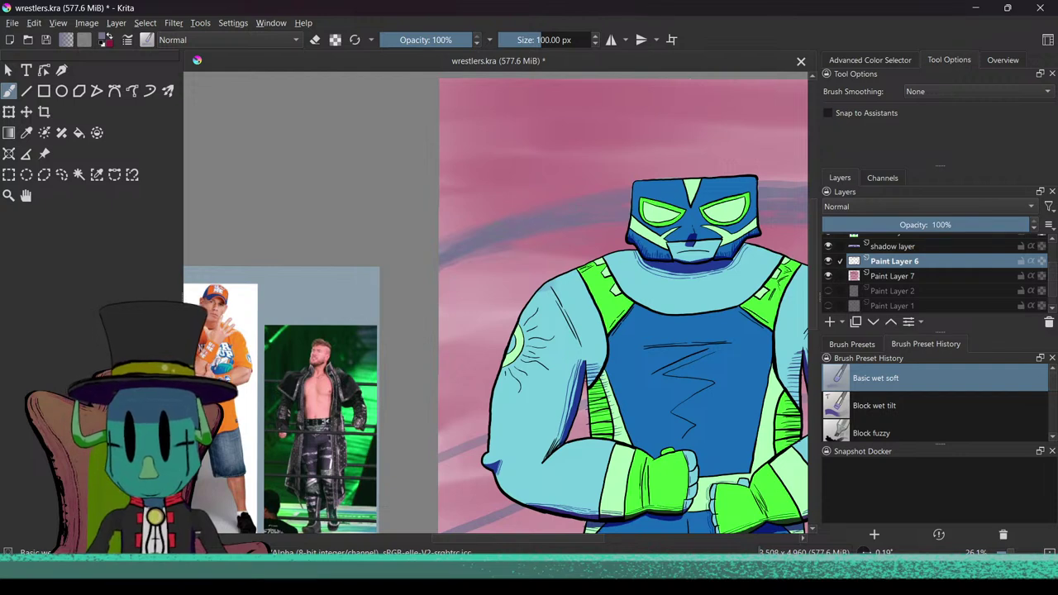
{"action": "key", "text": "2"}
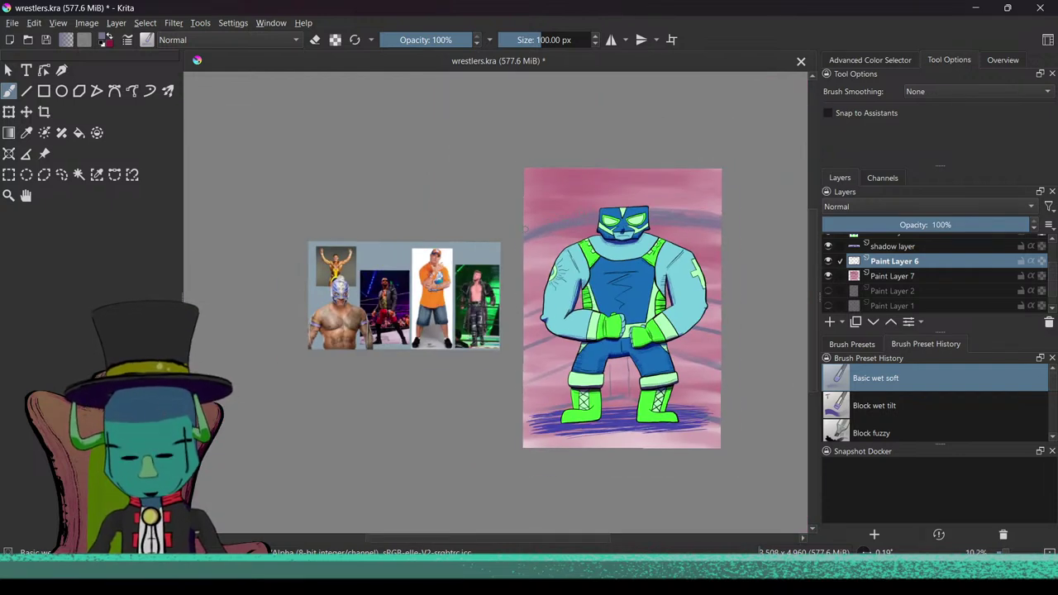
{"action": "left_click", "coordinate": [105, 42]}
{"action": "left_click", "coordinate": [466, 209]}
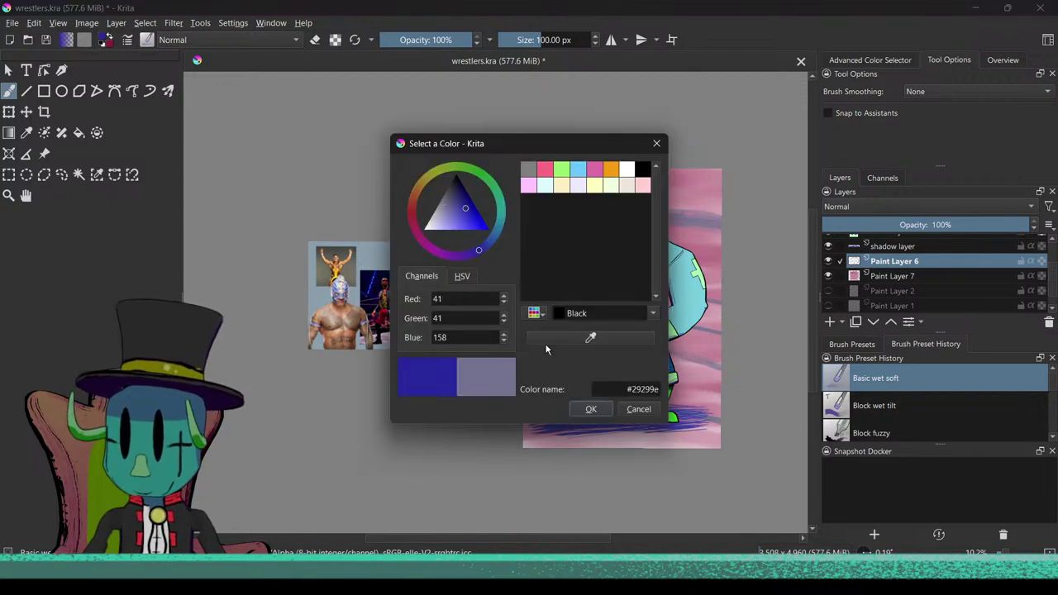
{"action": "left_click", "coordinate": [591, 409]}
Step: Paint deep blue over the curved band on both sides of the wrestler's head
{"action": "left_click_drag", "start_coordinate": [496, 264], "coordinate": [522, 247]}
{"action": "scroll", "coordinate": [523, 247], "scroll_direction": "up", "scroll_amount": 2}
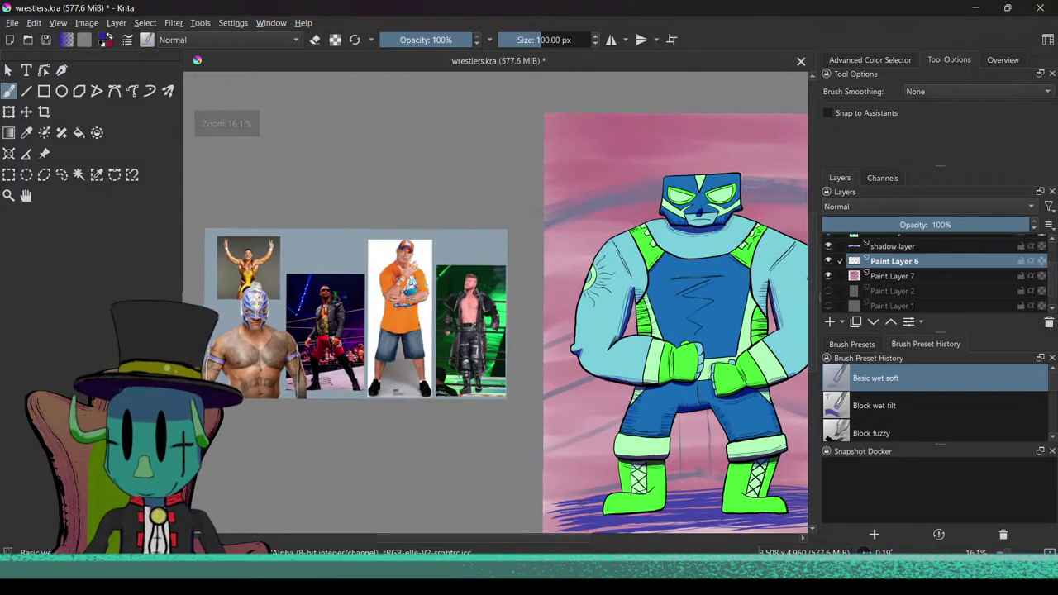
{"action": "mouse_move", "coordinate": [548, 204]}
{"action": "left_mouse_down"}
{"action": "mouse_move", "coordinate": [663, 185]}
{"action": "mouse_move", "coordinate": [651, 194]}
{"action": "left_mouse_up"}
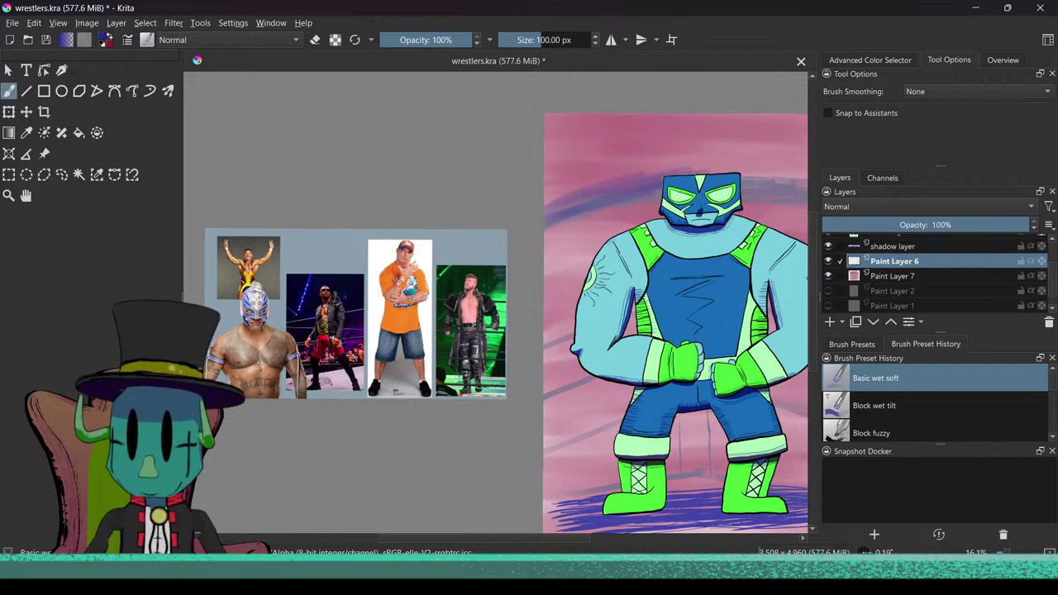
{"action": "left_click_drag", "start_coordinate": [728, 189], "coordinate": [656, 224]}
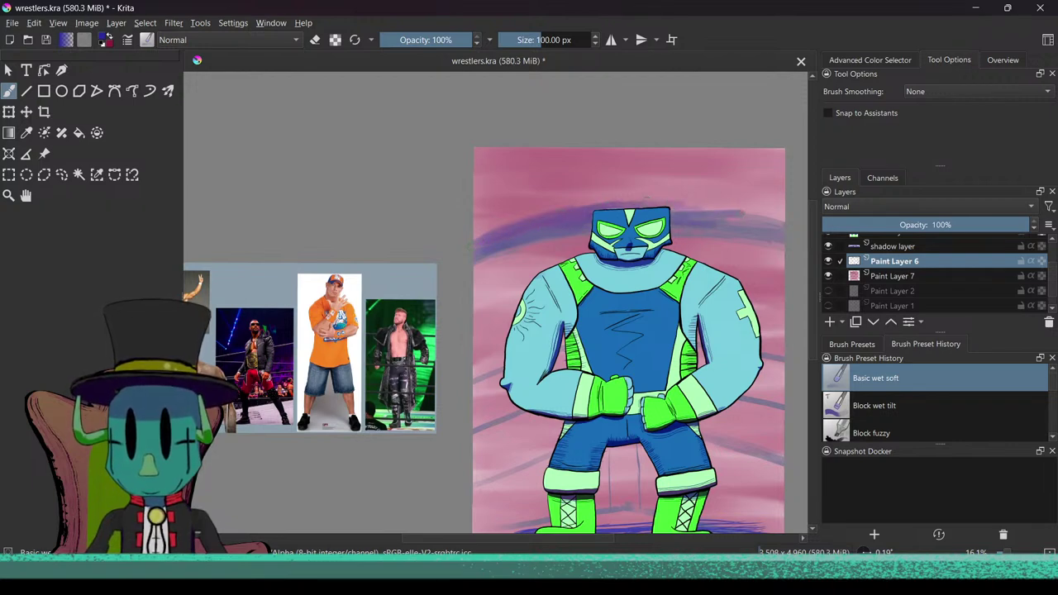
{"action": "mouse_move", "coordinate": [689, 217]}
{"action": "left_mouse_down"}
{"action": "mouse_move", "coordinate": [781, 220]}
{"action": "mouse_move", "coordinate": [646, 229]}
{"action": "mouse_move", "coordinate": [769, 235]}
{"action": "mouse_move", "coordinate": [763, 245]}
{"action": "left_mouse_up"}
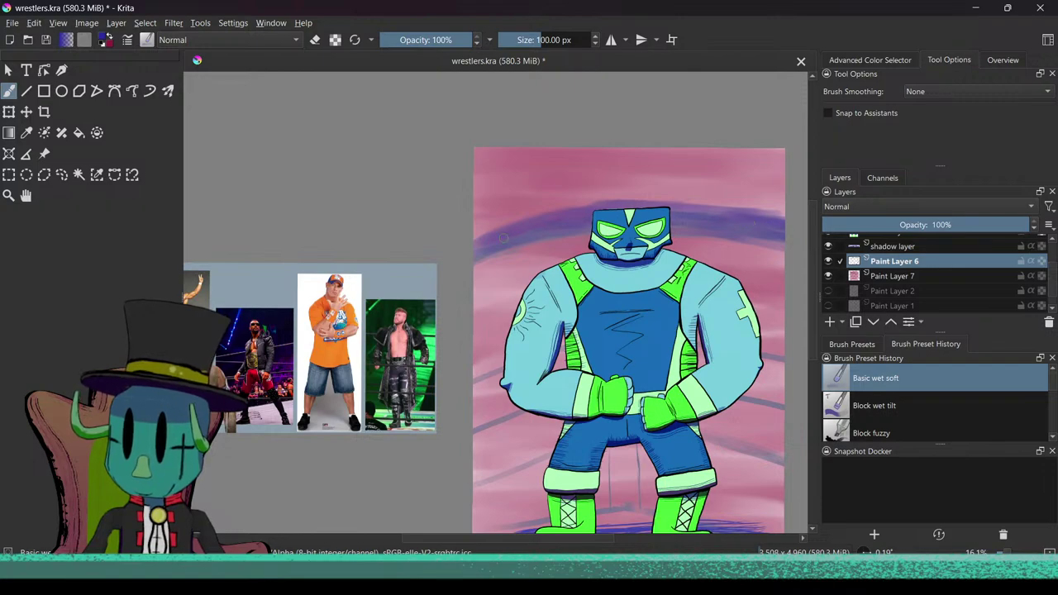
Step: Paint the ring floor's back edges behind the boots and add first blue strokes along the page's lower edge
{"action": "scroll", "coordinate": [623, 447], "scroll_direction": "up", "scroll_amount": 3}
{"action": "scroll", "coordinate": [621, 450], "scroll_direction": "down", "scroll_amount": 3}
{"action": "scroll", "coordinate": [629, 390], "scroll_direction": "up", "scroll_amount": 1}
{"action": "scroll", "coordinate": [630, 380], "scroll_direction": "down", "scroll_amount": 1}
{"action": "scroll", "coordinate": [630, 385], "scroll_direction": "up", "scroll_amount": 3}
{"action": "scroll", "coordinate": [517, 380], "scroll_direction": "down", "scroll_amount": 2}
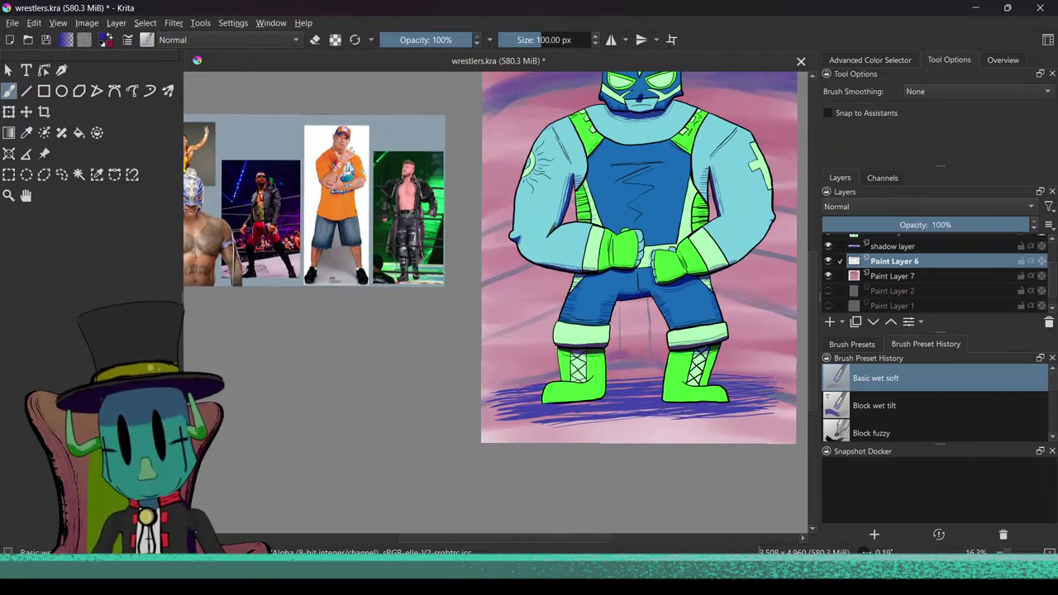
{"action": "left_click_drag", "start_coordinate": [612, 361], "coordinate": [661, 368]}
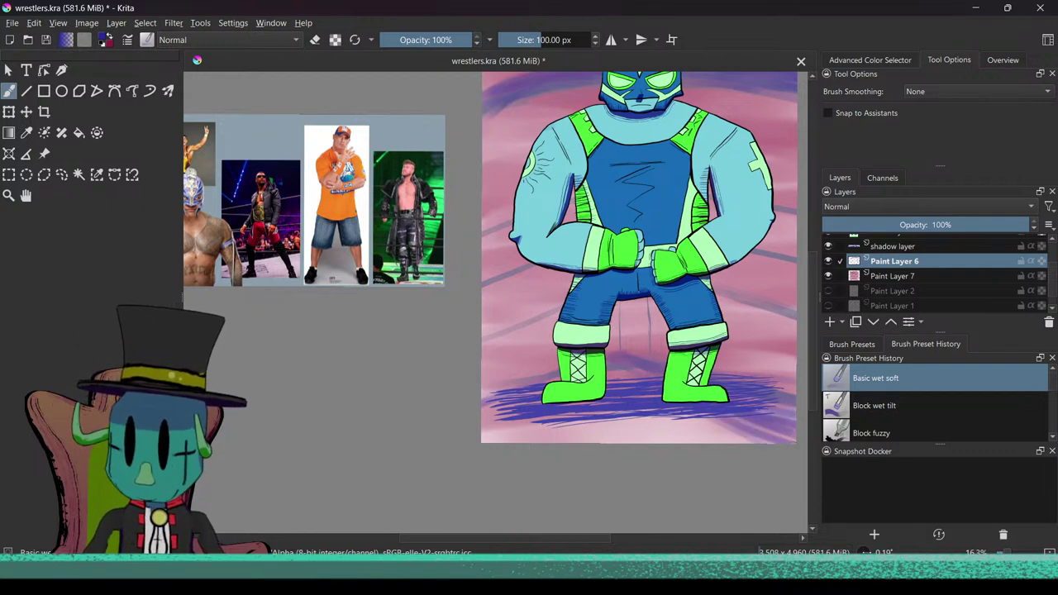
{"action": "mouse_move", "coordinate": [705, 417]}
{"action": "left_mouse_down"}
{"action": "mouse_move", "coordinate": [767, 440]}
{"action": "mouse_move", "coordinate": [740, 441]}
{"action": "left_mouse_up"}
{"action": "left_click_drag", "start_coordinate": [681, 419], "coordinate": [720, 441]}
{"action": "scroll", "coordinate": [568, 452], "scroll_direction": "up", "scroll_amount": 1}
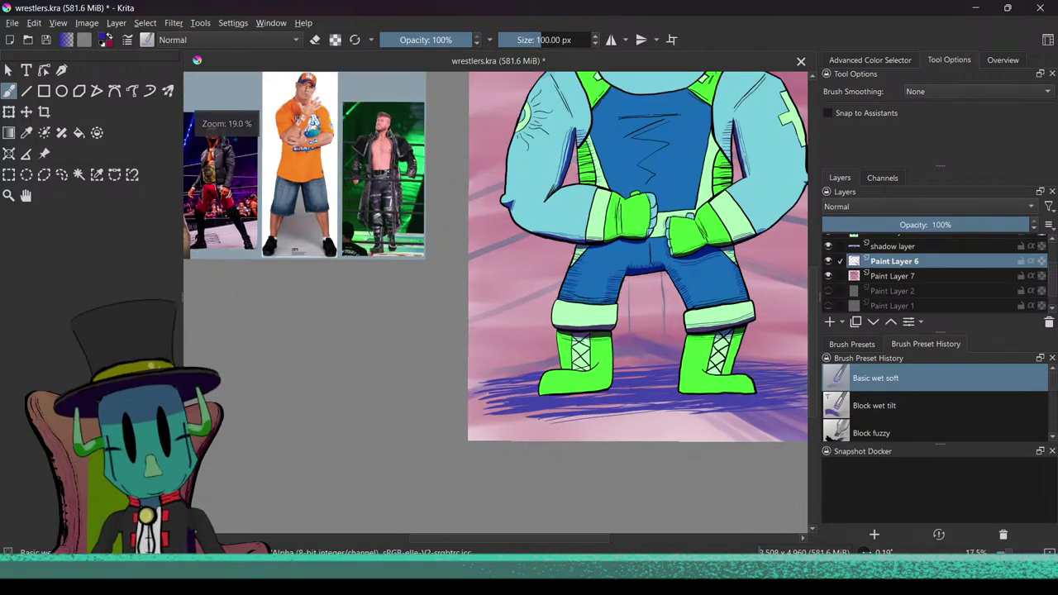
{"action": "mouse_move", "coordinate": [454, 404]}
{"action": "left_mouse_down"}
{"action": "mouse_move", "coordinate": [521, 452]}
{"action": "mouse_move", "coordinate": [539, 451]}
{"action": "mouse_move", "coordinate": [552, 429]}
{"action": "mouse_move", "coordinate": [571, 438]}
{"action": "mouse_move", "coordinate": [543, 406]}
{"action": "mouse_move", "coordinate": [550, 391]}
{"action": "mouse_move", "coordinate": [618, 438]}
{"action": "mouse_move", "coordinate": [631, 403]}
{"action": "mouse_move", "coordinate": [600, 369]}
{"action": "mouse_move", "coordinate": [642, 382]}
{"action": "left_mouse_up"}
{"action": "left_click_drag", "start_coordinate": [671, 415], "coordinate": [742, 436]}
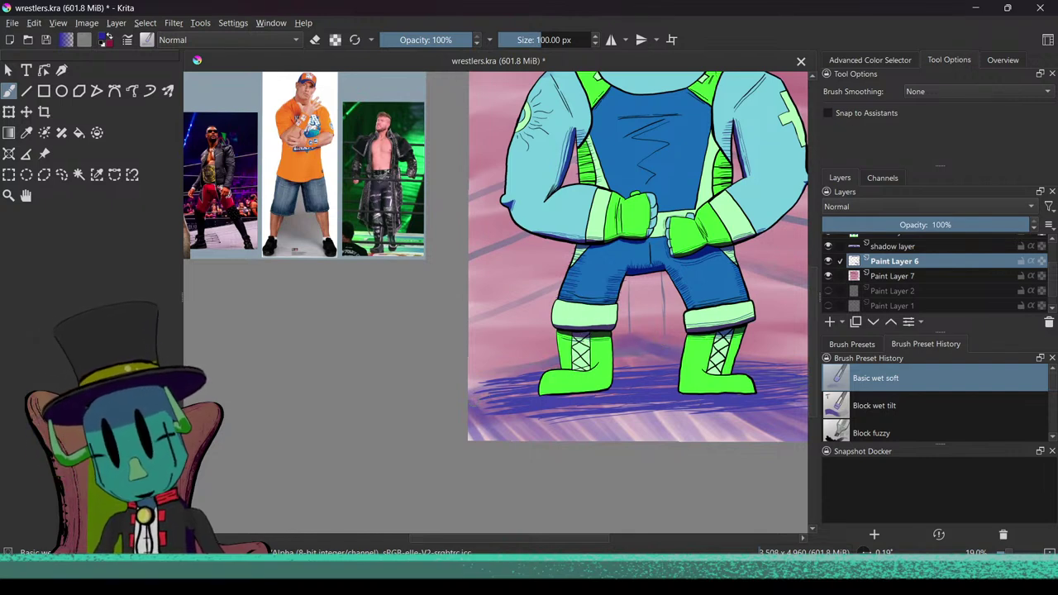
{"action": "left_click_drag", "start_coordinate": [471, 389], "coordinate": [609, 336]}
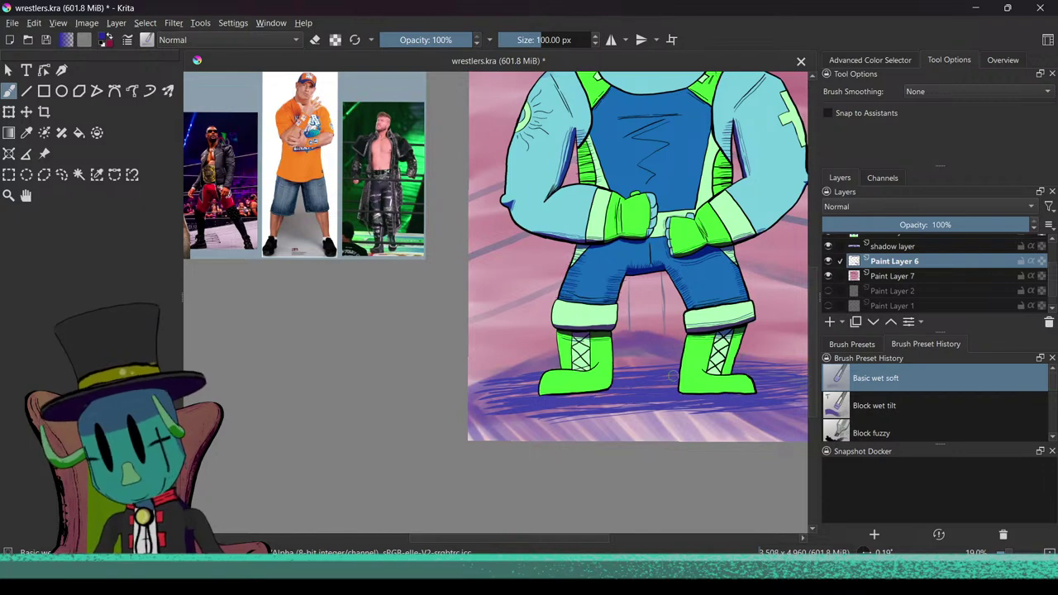
Step: Fill the ring floor below the boots with short diagonal blue strokes out to both lower page corners
{"action": "scroll", "coordinate": [672, 374], "scroll_direction": "down", "scroll_amount": 4}
{"action": "scroll", "coordinate": [515, 436], "scroll_direction": "up", "scroll_amount": 3}
{"action": "mouse_move", "coordinate": [441, 400]}
{"action": "left_mouse_down"}
{"action": "mouse_move", "coordinate": [415, 413]}
{"action": "mouse_move", "coordinate": [468, 408]}
{"action": "mouse_move", "coordinate": [378, 426]}
{"action": "left_mouse_up"}
{"action": "mouse_move", "coordinate": [410, 391]}
{"action": "left_mouse_down"}
{"action": "mouse_move", "coordinate": [395, 423]}
{"action": "mouse_move", "coordinate": [484, 413]}
{"action": "mouse_move", "coordinate": [463, 426]}
{"action": "left_mouse_up"}
{"action": "left_click_drag", "start_coordinate": [529, 400], "coordinate": [480, 428]}
{"action": "mouse_move", "coordinate": [567, 397]}
{"action": "left_mouse_down"}
{"action": "mouse_move", "coordinate": [504, 426]}
{"action": "mouse_move", "coordinate": [562, 415]}
{"action": "mouse_move", "coordinate": [547, 427]}
{"action": "left_mouse_up"}
{"action": "left_click_drag", "start_coordinate": [597, 404], "coordinate": [569, 427]}
{"action": "mouse_move", "coordinate": [625, 402]}
{"action": "left_mouse_down"}
{"action": "mouse_move", "coordinate": [589, 427]}
{"action": "mouse_move", "coordinate": [610, 427]}
{"action": "left_mouse_up"}
{"action": "mouse_move", "coordinate": [652, 416]}
{"action": "left_mouse_down"}
{"action": "mouse_move", "coordinate": [637, 443]}
{"action": "mouse_move", "coordinate": [594, 425]}
{"action": "mouse_move", "coordinate": [620, 428]}
{"action": "left_mouse_up"}
{"action": "left_click_drag", "start_coordinate": [663, 407], "coordinate": [589, 426]}
{"action": "left_click_drag", "start_coordinate": [676, 410], "coordinate": [644, 426]}
{"action": "left_click_drag", "start_coordinate": [702, 393], "coordinate": [664, 426]}
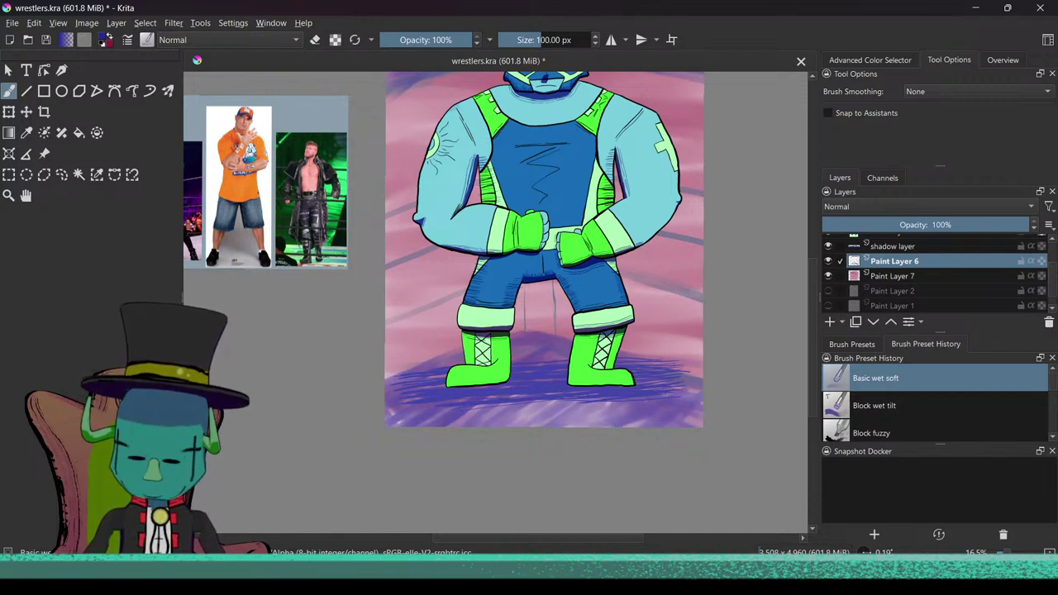
{"action": "mouse_move", "coordinate": [552, 399]}
{"action": "left_mouse_down"}
{"action": "mouse_move", "coordinate": [540, 435]}
{"action": "mouse_move", "coordinate": [525, 464]}
{"action": "left_mouse_up"}
{"action": "left_click_drag", "start_coordinate": [523, 455], "coordinate": [528, 435]}
{"action": "scroll", "coordinate": [604, 372], "scroll_direction": "up", "scroll_amount": 4}
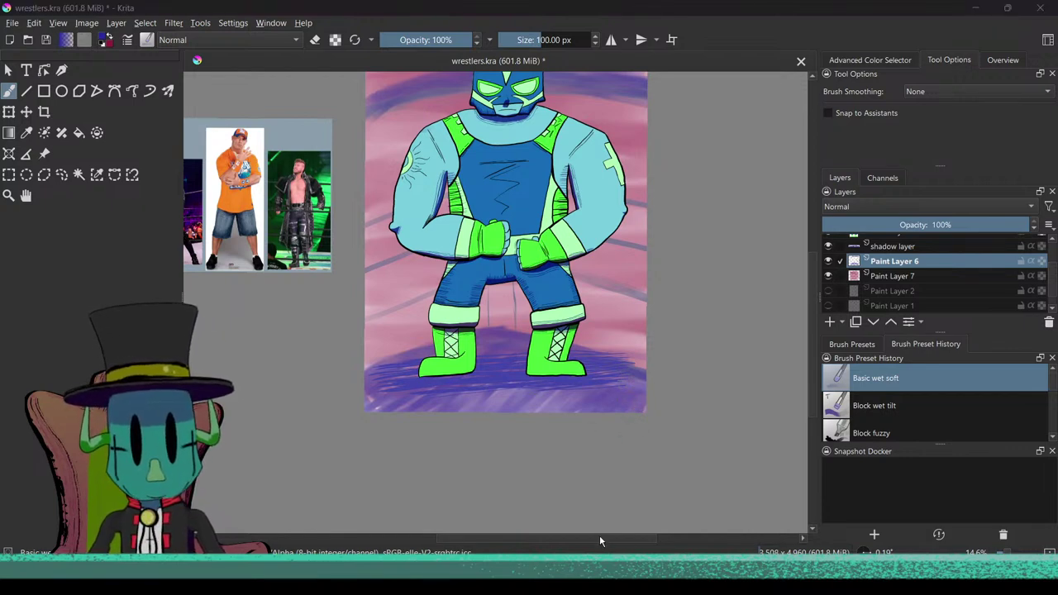
{"action": "scroll", "coordinate": [596, 514], "scroll_direction": "up", "scroll_amount": 2}
{"action": "left_click_drag", "start_coordinate": [286, 394], "coordinate": [366, 428]}
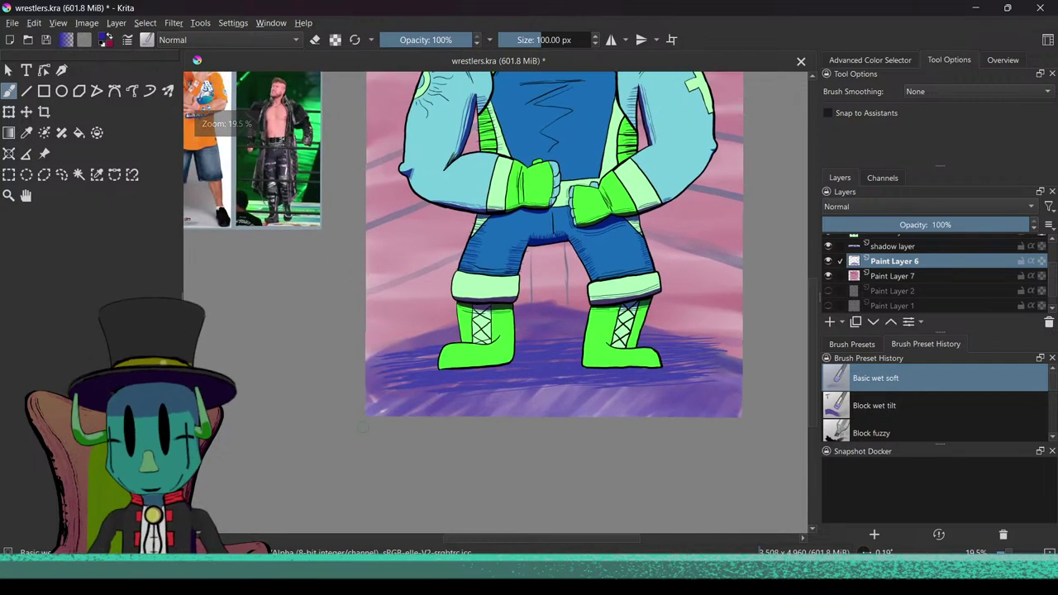
{"action": "left_click_drag", "start_coordinate": [591, 364], "coordinate": [545, 443]}
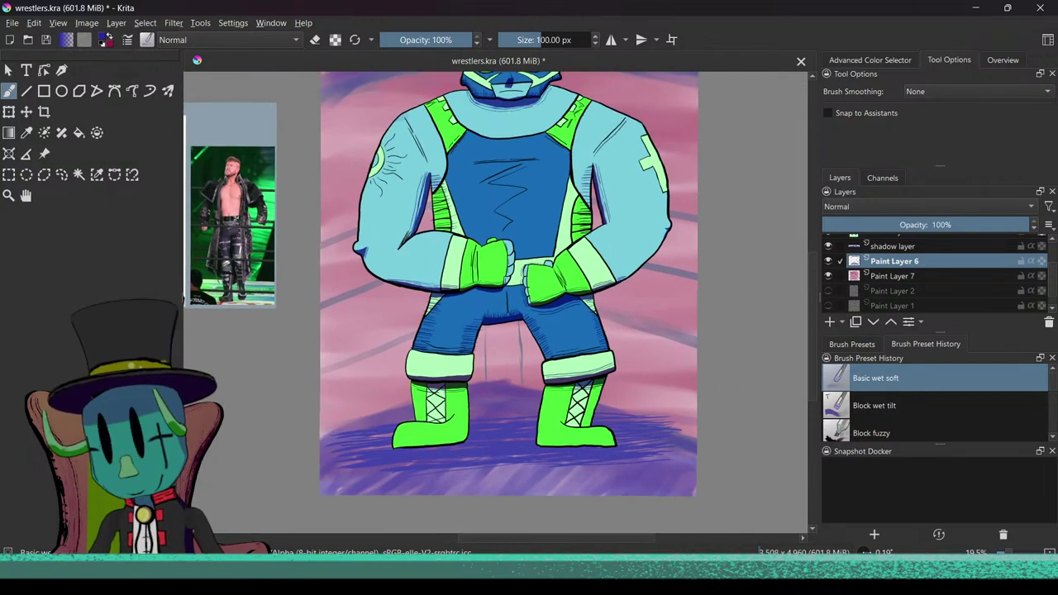
Step: Paint the ring's corner post between the wrestler's legs in soft vertical blue strokes
{"action": "scroll", "coordinate": [543, 427], "scroll_direction": "up", "scroll_amount": 3}
{"action": "mouse_move", "coordinate": [439, 286]}
{"action": "left_mouse_down"}
{"action": "mouse_move", "coordinate": [438, 319]}
{"action": "mouse_move", "coordinate": [439, 258]}
{"action": "mouse_move", "coordinate": [435, 347]}
{"action": "mouse_move", "coordinate": [440, 268]}
{"action": "mouse_move", "coordinate": [456, 347]}
{"action": "mouse_move", "coordinate": [452, 277]}
{"action": "mouse_move", "coordinate": [459, 349]}
{"action": "left_mouse_up"}
{"action": "mouse_move", "coordinate": [450, 268]}
{"action": "left_mouse_down"}
{"action": "mouse_move", "coordinate": [458, 360]}
{"action": "mouse_move", "coordinate": [467, 289]}
{"action": "mouse_move", "coordinate": [472, 364]}
{"action": "mouse_move", "coordinate": [467, 254]}
{"action": "mouse_move", "coordinate": [479, 412]}
{"action": "mouse_move", "coordinate": [488, 276]}
{"action": "left_mouse_up"}
{"action": "mouse_move", "coordinate": [484, 368]}
{"action": "left_mouse_down"}
{"action": "mouse_move", "coordinate": [482, 264]}
{"action": "mouse_move", "coordinate": [481, 347]}
{"action": "mouse_move", "coordinate": [494, 275]}
{"action": "mouse_move", "coordinate": [486, 357]}
{"action": "left_mouse_up"}
{"action": "left_click_drag", "start_coordinate": [474, 311], "coordinate": [473, 354]}
{"action": "mouse_move", "coordinate": [451, 270]}
{"action": "left_mouse_down"}
{"action": "mouse_move", "coordinate": [453, 397]}
{"action": "mouse_move", "coordinate": [437, 275]}
{"action": "mouse_move", "coordinate": [443, 367]}
{"action": "mouse_move", "coordinate": [460, 336]}
{"action": "mouse_move", "coordinate": [464, 257]}
{"action": "left_mouse_up"}
{"action": "left_click_drag", "start_coordinate": [478, 337], "coordinate": [479, 269]}
{"action": "mouse_move", "coordinate": [487, 362]}
{"action": "left_mouse_down"}
{"action": "mouse_move", "coordinate": [481, 258]}
{"action": "mouse_move", "coordinate": [494, 286]}
{"action": "left_mouse_up"}
Step: Rotate the canvas and paint the ring ropes beside the wrestler's sun-tattooed arm in blue
{"action": "scroll", "coordinate": [410, 363], "scroll_direction": "down", "scroll_amount": 5}
{"action": "scroll", "coordinate": [399, 476], "scroll_direction": "up", "scroll_amount": 2}
{"action": "left_click_drag", "start_coordinate": [421, 416], "coordinate": [498, 420]}
{"action": "scroll", "coordinate": [465, 420], "scroll_direction": "up", "scroll_amount": 2}
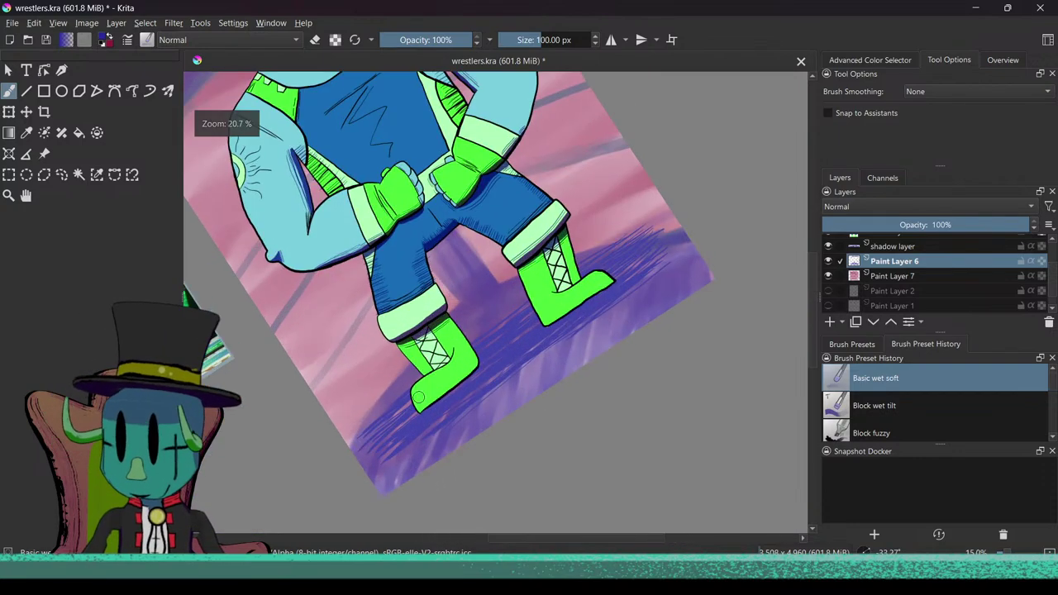
{"action": "left_click_drag", "start_coordinate": [418, 398], "coordinate": [551, 382]}
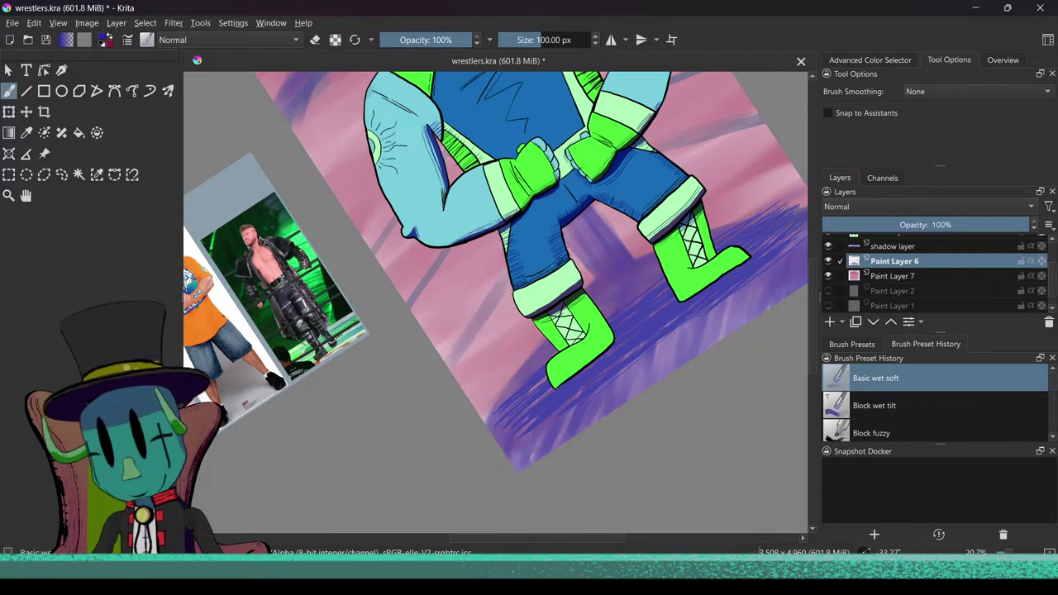
{"action": "mouse_move", "coordinate": [504, 277]}
{"action": "left_mouse_down"}
{"action": "mouse_move", "coordinate": [469, 325]}
{"action": "mouse_move", "coordinate": [481, 312]}
{"action": "left_mouse_up"}
{"action": "mouse_move", "coordinate": [505, 269]}
{"action": "left_mouse_down"}
{"action": "mouse_move", "coordinate": [471, 319]}
{"action": "mouse_move", "coordinate": [486, 317]}
{"action": "mouse_move", "coordinate": [467, 357]}
{"action": "mouse_move", "coordinate": [465, 340]}
{"action": "left_mouse_up"}
{"action": "mouse_move", "coordinate": [412, 305]}
{"action": "left_mouse_down"}
{"action": "mouse_move", "coordinate": [441, 252]}
{"action": "mouse_move", "coordinate": [471, 245]}
{"action": "mouse_move", "coordinate": [476, 209]}
{"action": "left_mouse_up"}
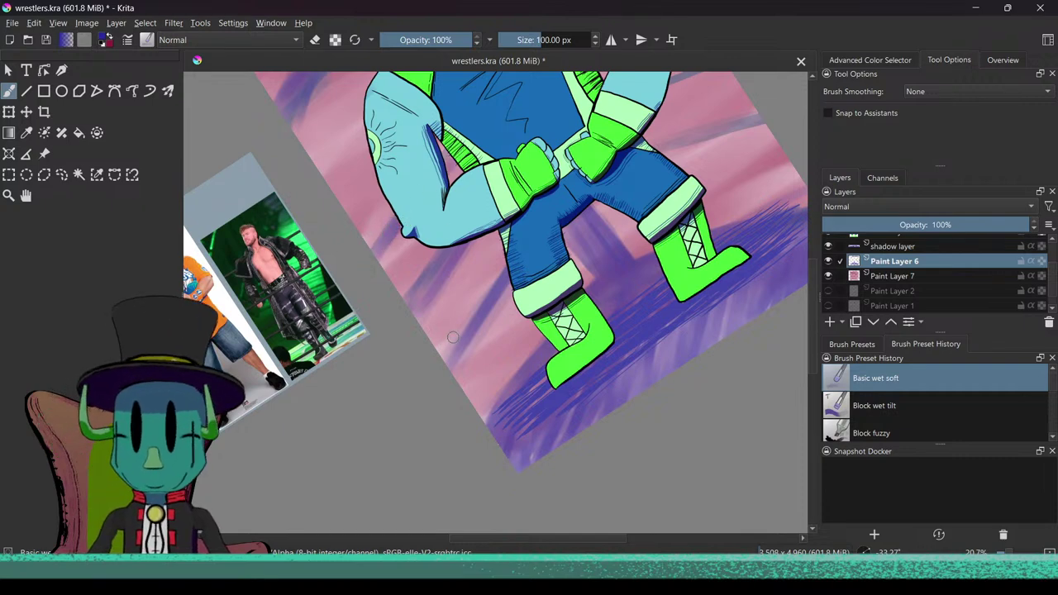
Step: Erase along the edges of the blue ropes on the sun-tattoo side to tidy their shape
{"action": "key", "text": "e"}
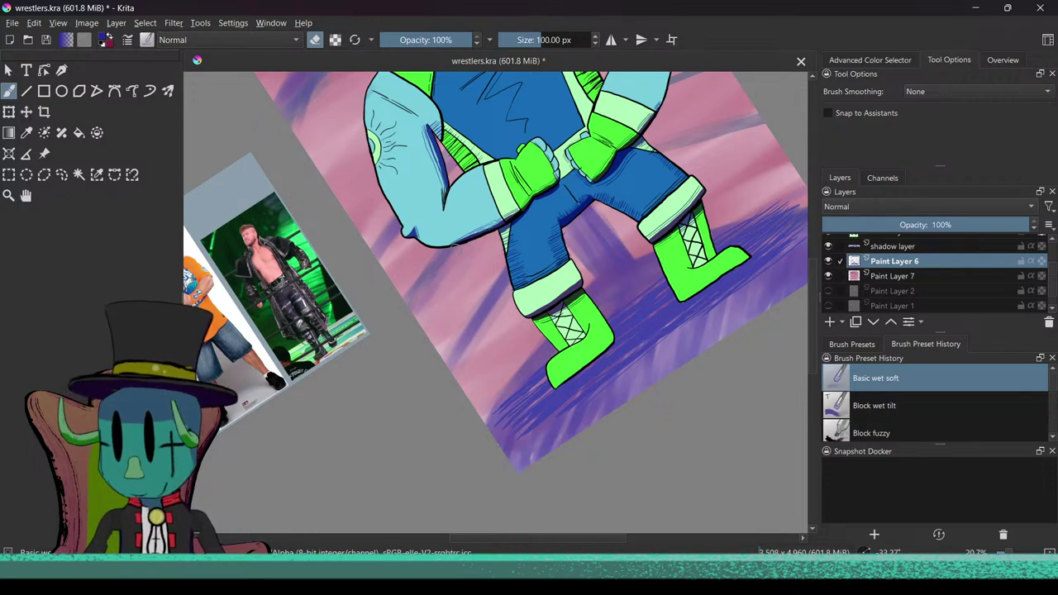
{"action": "mouse_move", "coordinate": [467, 308]}
{"action": "left_mouse_down"}
{"action": "mouse_move", "coordinate": [444, 390]}
{"action": "mouse_move", "coordinate": [397, 336]}
{"action": "mouse_move", "coordinate": [413, 231]}
{"action": "mouse_move", "coordinate": [538, 239]}
{"action": "mouse_move", "coordinate": [533, 301]}
{"action": "mouse_move", "coordinate": [490, 210]}
{"action": "left_mouse_up"}
{"action": "scroll", "coordinate": [531, 304], "scroll_direction": "up", "scroll_amount": 5}
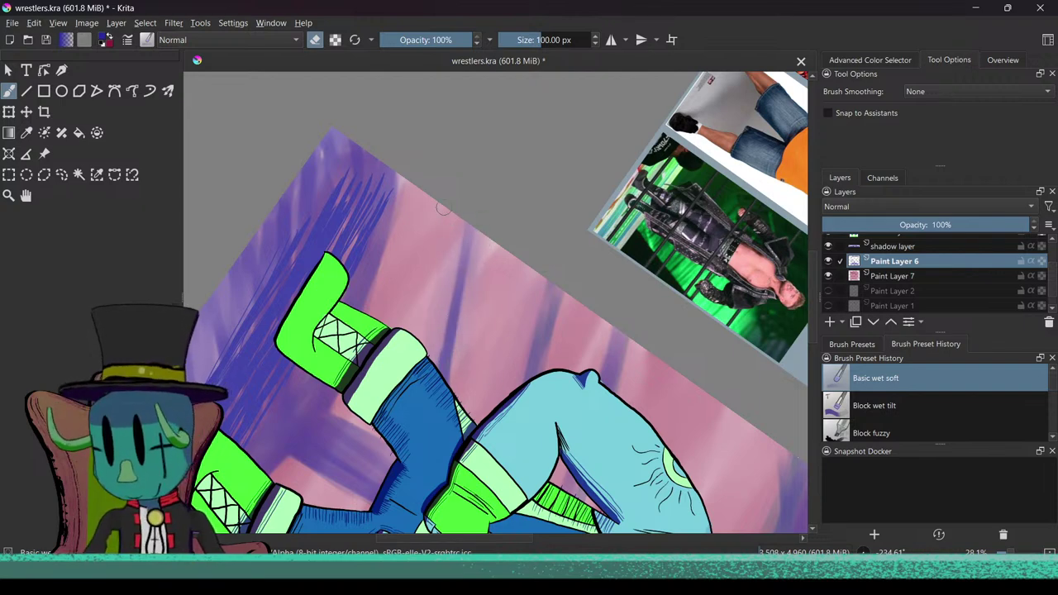
{"action": "left_click_drag", "start_coordinate": [448, 283], "coordinate": [460, 395]}
{"action": "left_click_drag", "start_coordinate": [465, 389], "coordinate": [551, 291]}
{"action": "scroll", "coordinate": [551, 292], "scroll_direction": "up", "scroll_amount": 5}
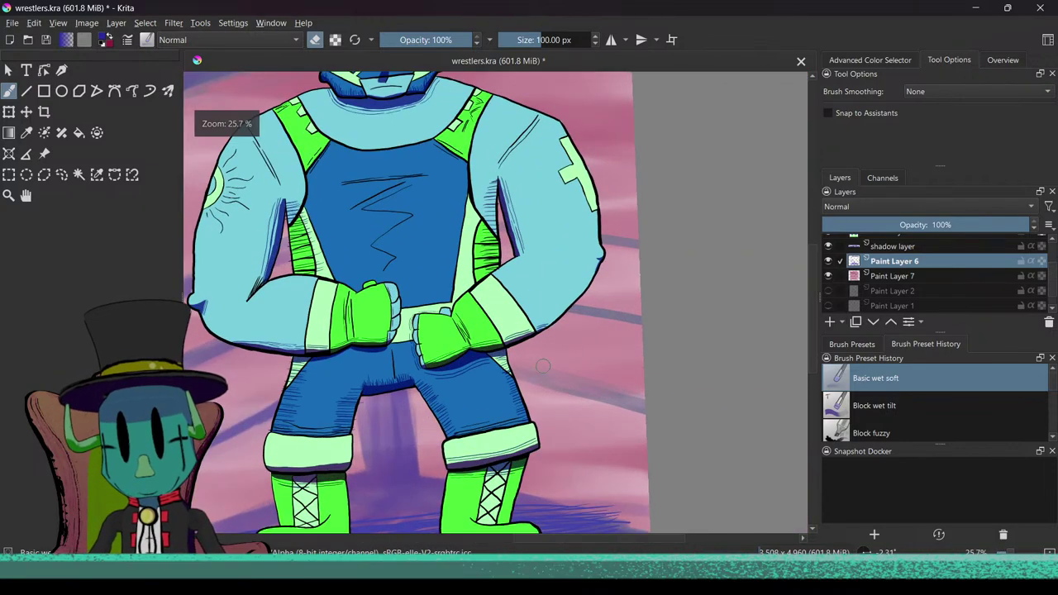
Step: Return to painting mode and paint the ring ropes beside the cross-tattooed arm in blue
{"action": "key", "text": "e"}
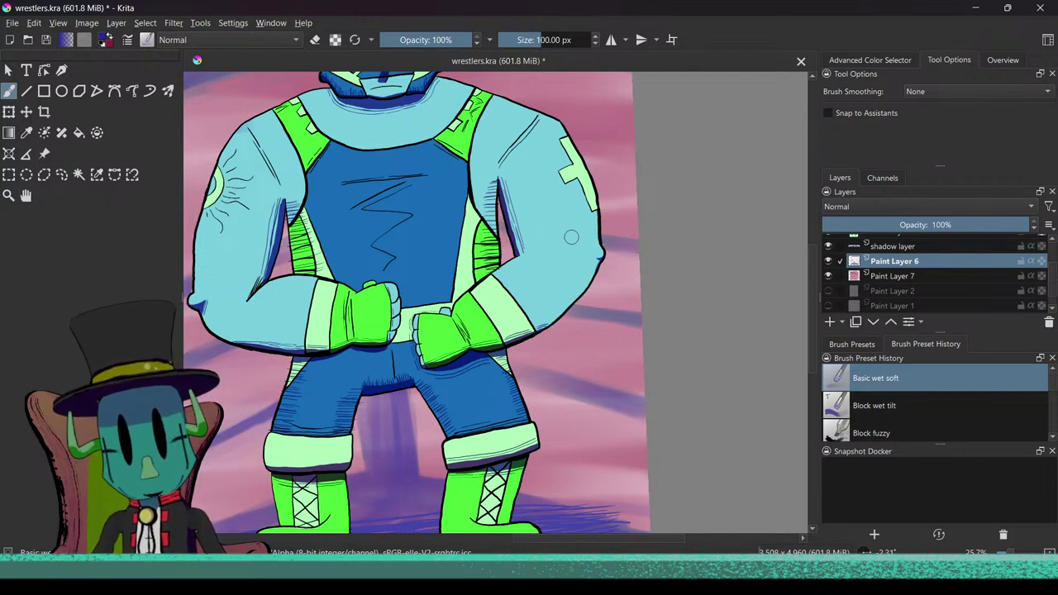
{"action": "left_click_drag", "start_coordinate": [515, 316], "coordinate": [470, 419]}
{"action": "scroll", "coordinate": [496, 374], "scroll_direction": "up", "scroll_amount": 4}
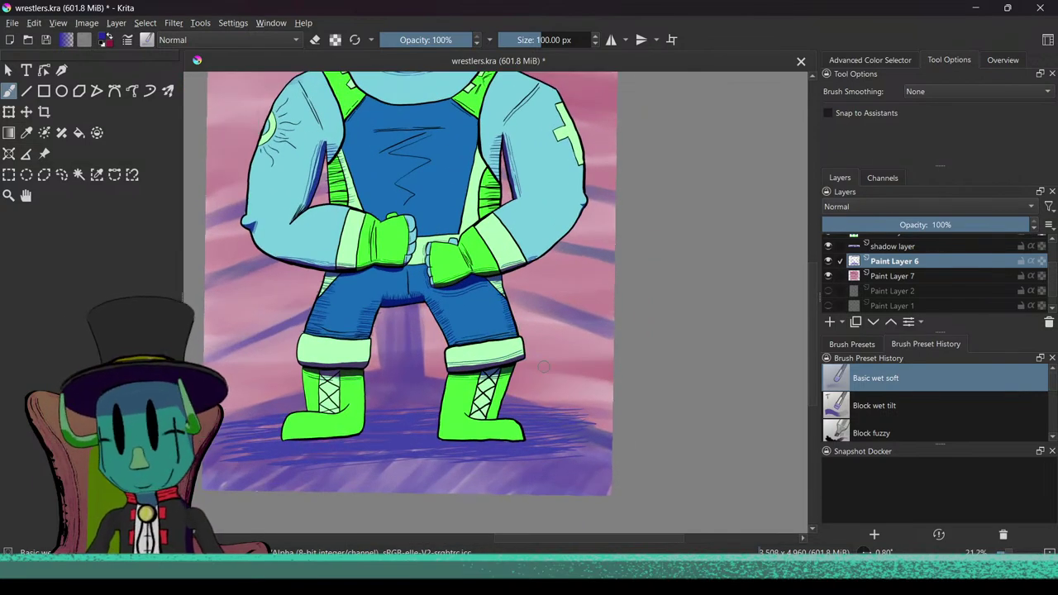
Step: Set the painting colour to near-white and paint soft pale strokes on the backdrop beside the boot under the cross-tattooed arm
{"action": "scroll", "coordinate": [541, 358], "scroll_direction": "down", "scroll_amount": 4}
{"action": "scroll", "coordinate": [543, 366], "scroll_direction": "up", "scroll_amount": 4}
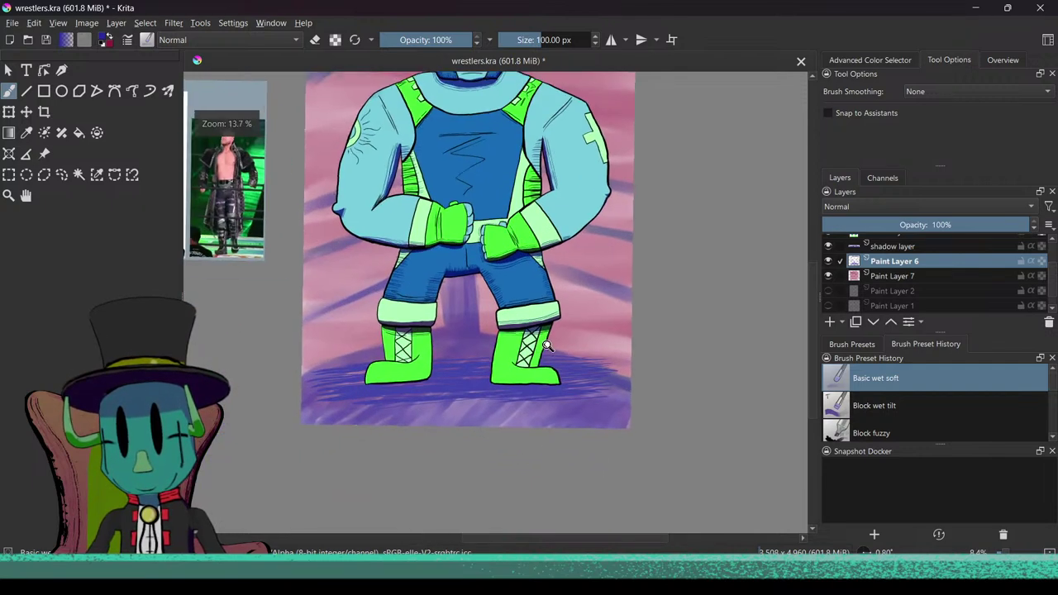
{"action": "left_click", "coordinate": [105, 39]}
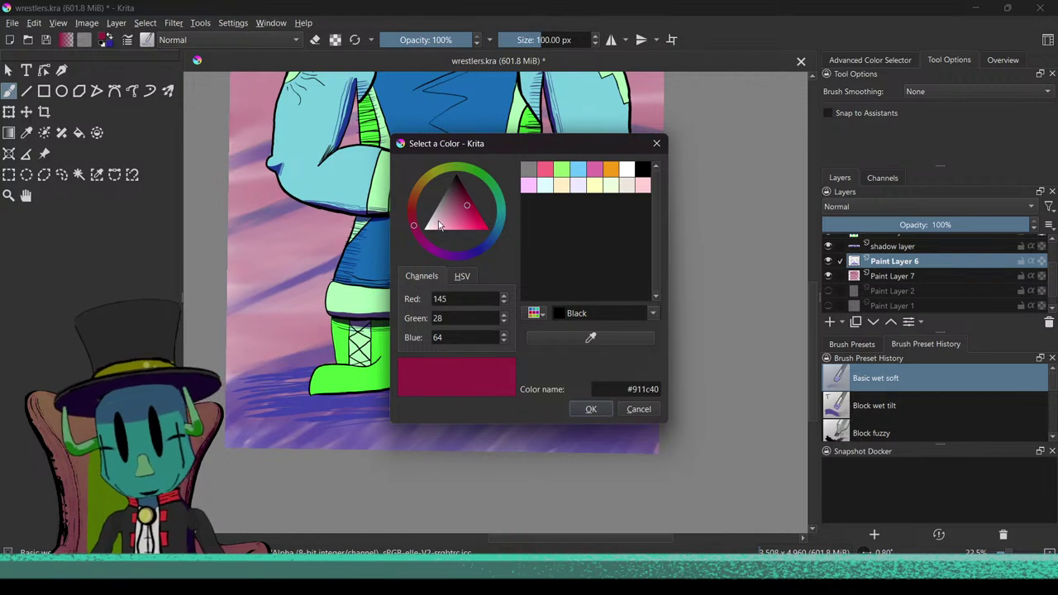
{"action": "left_click_drag", "start_coordinate": [440, 225], "coordinate": [424, 229]}
{"action": "left_click", "coordinate": [589, 409]}
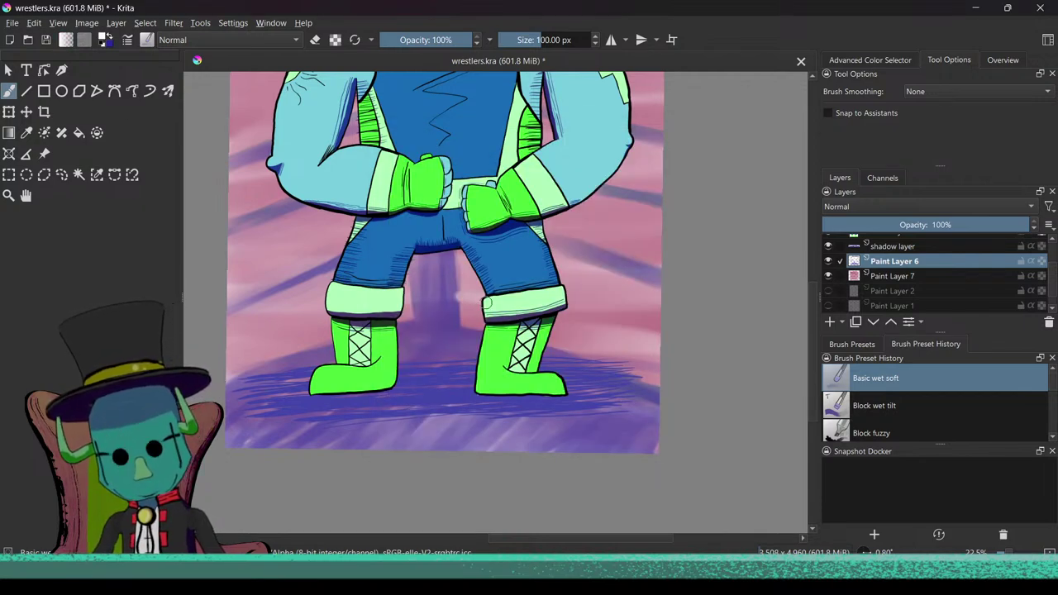
{"action": "left_click_drag", "start_coordinate": [570, 345], "coordinate": [643, 374]}
{"action": "left_click_drag", "start_coordinate": [540, 323], "coordinate": [647, 365]}
{"action": "mouse_move", "coordinate": [533, 309]}
{"action": "left_mouse_down"}
{"action": "mouse_move", "coordinate": [638, 348]}
{"action": "mouse_move", "coordinate": [656, 341]}
{"action": "left_mouse_up"}
{"action": "left_click_drag", "start_coordinate": [547, 315], "coordinate": [646, 347]}
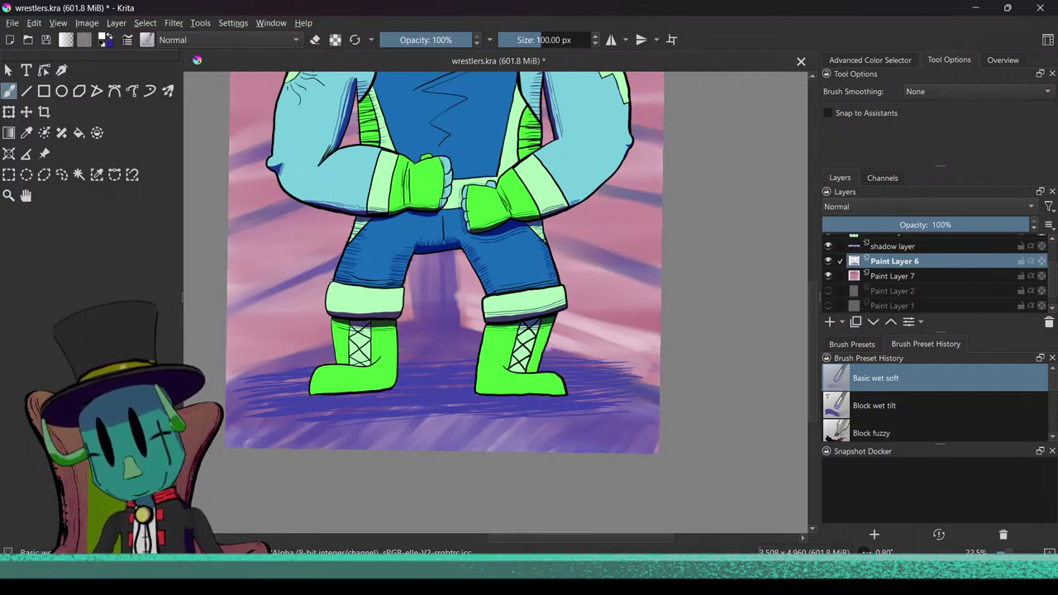
{"action": "key", "text": "ctrl+z"}
{"action": "mouse_move", "coordinate": [487, 306]}
{"action": "left_mouse_down"}
{"action": "mouse_move", "coordinate": [633, 347]}
{"action": "mouse_move", "coordinate": [590, 350]}
{"action": "mouse_move", "coordinate": [644, 357]}
{"action": "mouse_move", "coordinate": [570, 329]}
{"action": "mouse_move", "coordinate": [645, 332]}
{"action": "mouse_move", "coordinate": [578, 339]}
{"action": "mouse_move", "coordinate": [476, 309]}
{"action": "mouse_move", "coordinate": [471, 319]}
{"action": "mouse_move", "coordinate": [503, 329]}
{"action": "left_mouse_up"}
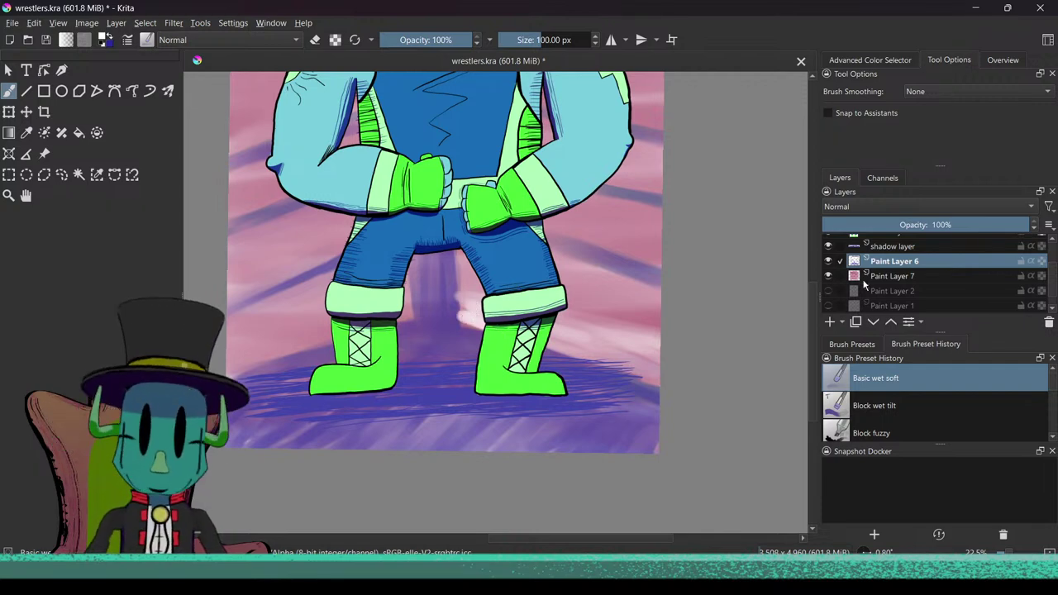
{"action": "key", "text": "slash"}
{"action": "left_click_drag", "start_coordinate": [474, 302], "coordinate": [458, 293]}
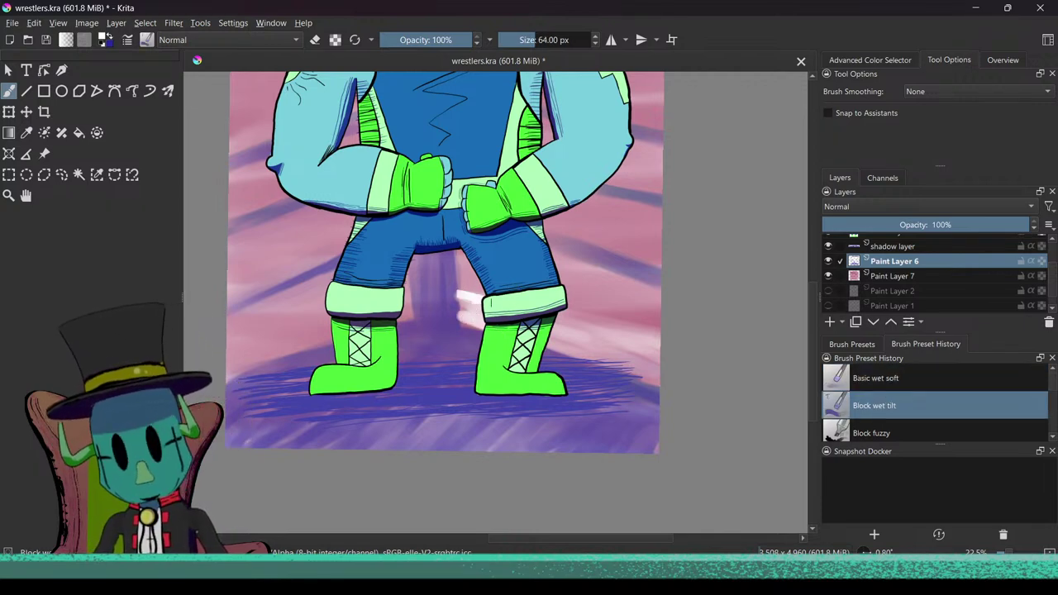
{"action": "left_click", "coordinate": [889, 423]}
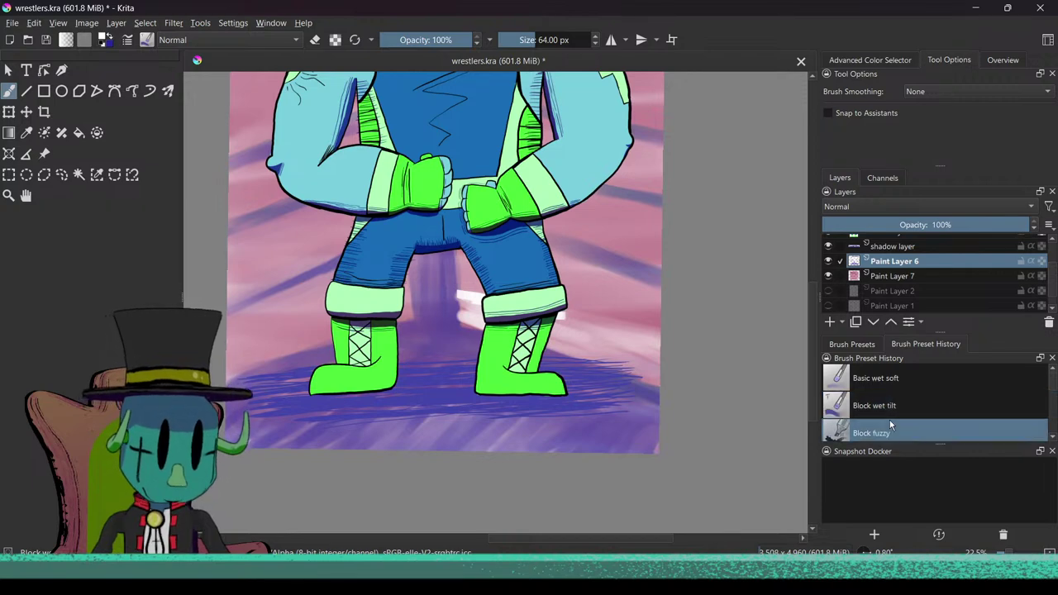
{"action": "key", "text": "["}
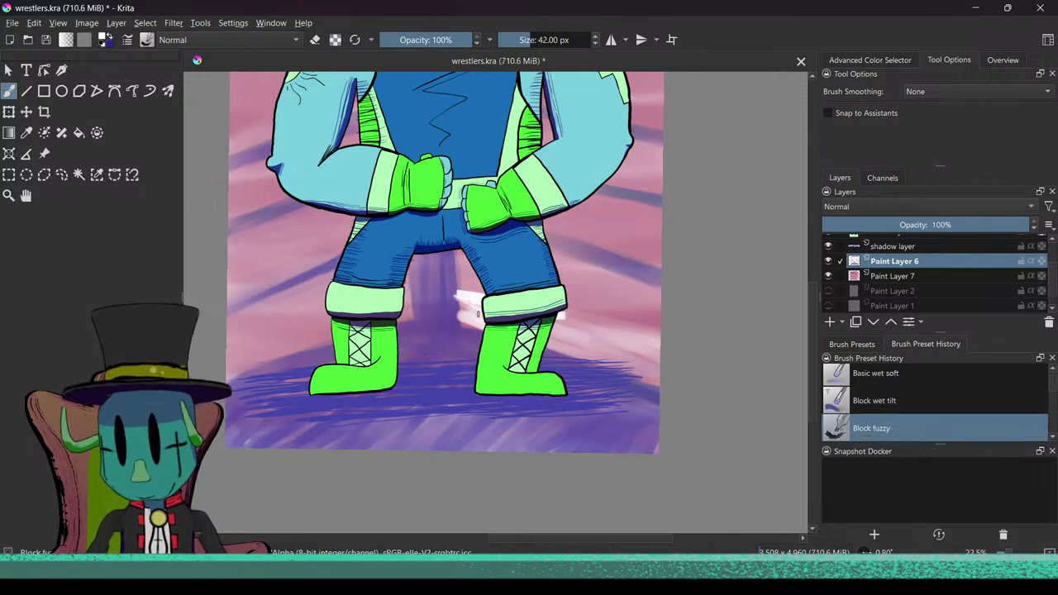
{"action": "key", "text": "ctrl+z"}
{"action": "key", "text": "ctrl+z"}
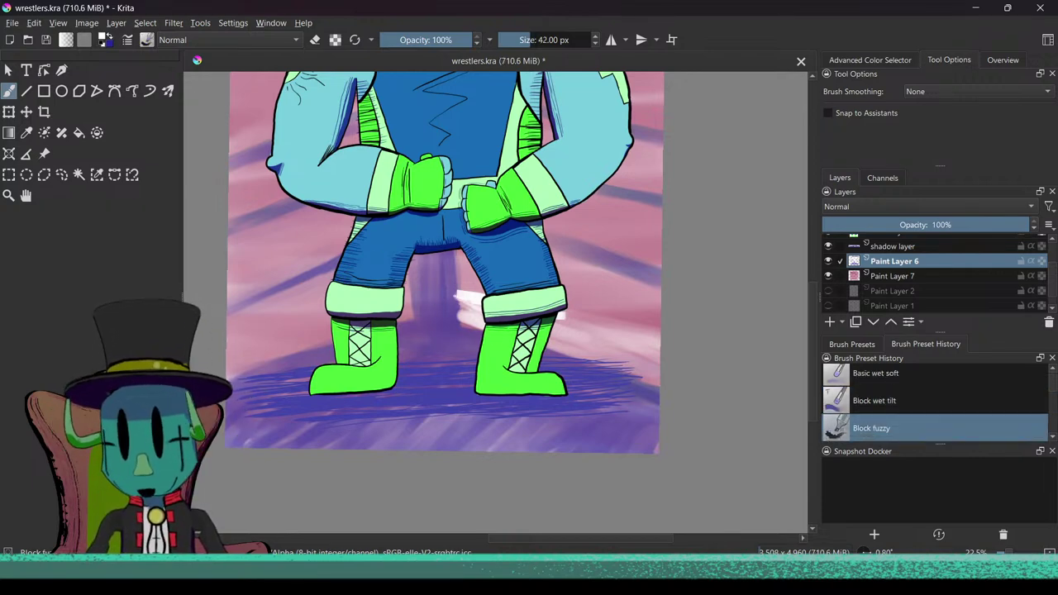
Step: Use the Bristle Special Blender brush to paint a near-white band between the floor and backdrop on the cross-tattoo side
{"action": "left_click", "coordinate": [146, 39]}
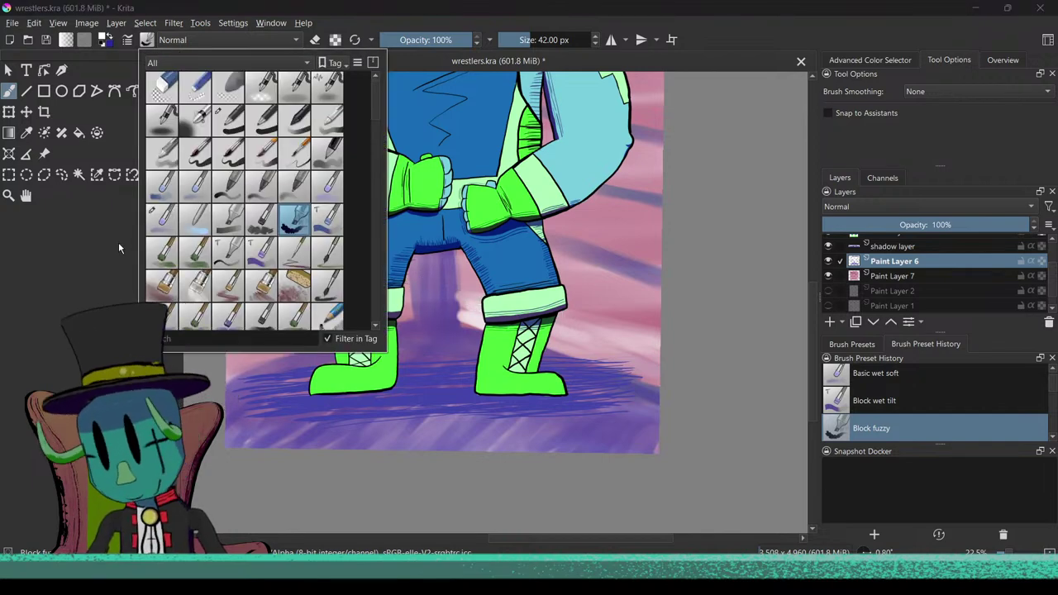
{"action": "left_click", "coordinate": [199, 291]}
{"action": "left_click", "coordinate": [514, 306]}
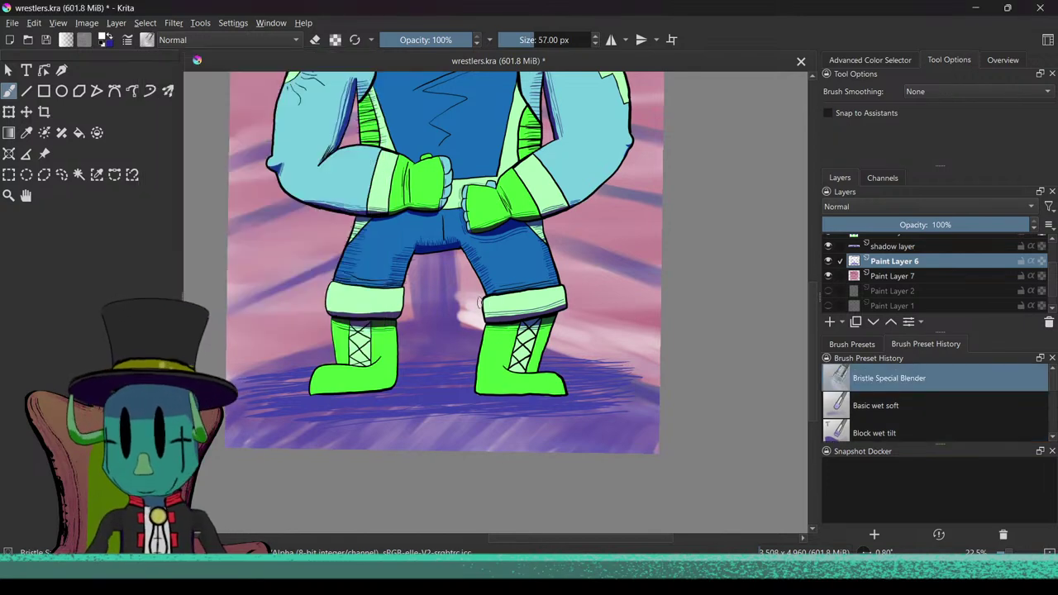
{"action": "left_click_drag", "start_coordinate": [494, 313], "coordinate": [624, 340]}
{"action": "mouse_move", "coordinate": [529, 329]}
{"action": "left_mouse_down"}
{"action": "mouse_move", "coordinate": [660, 369]}
{"action": "mouse_move", "coordinate": [659, 378]}
{"action": "left_mouse_up"}
{"action": "left_click_drag", "start_coordinate": [583, 331], "coordinate": [657, 334]}
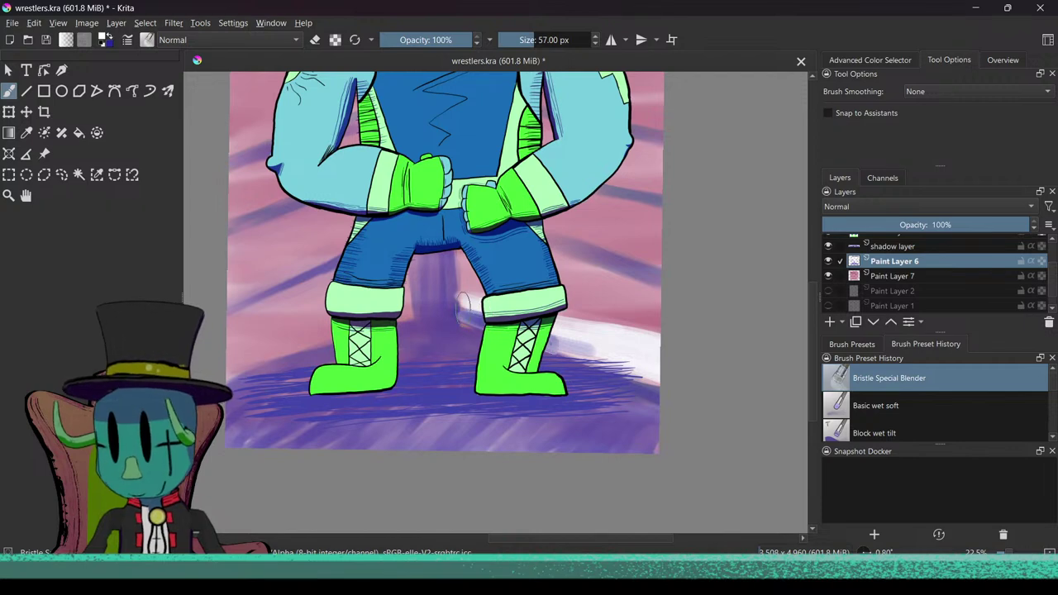
{"action": "left_click_drag", "start_coordinate": [477, 307], "coordinate": [466, 307]}
{"action": "mouse_move", "coordinate": [556, 335]}
{"action": "left_mouse_down"}
{"action": "mouse_move", "coordinate": [616, 362]}
{"action": "mouse_move", "coordinate": [529, 332]}
{"action": "mouse_move", "coordinate": [653, 368]}
{"action": "left_mouse_up"}
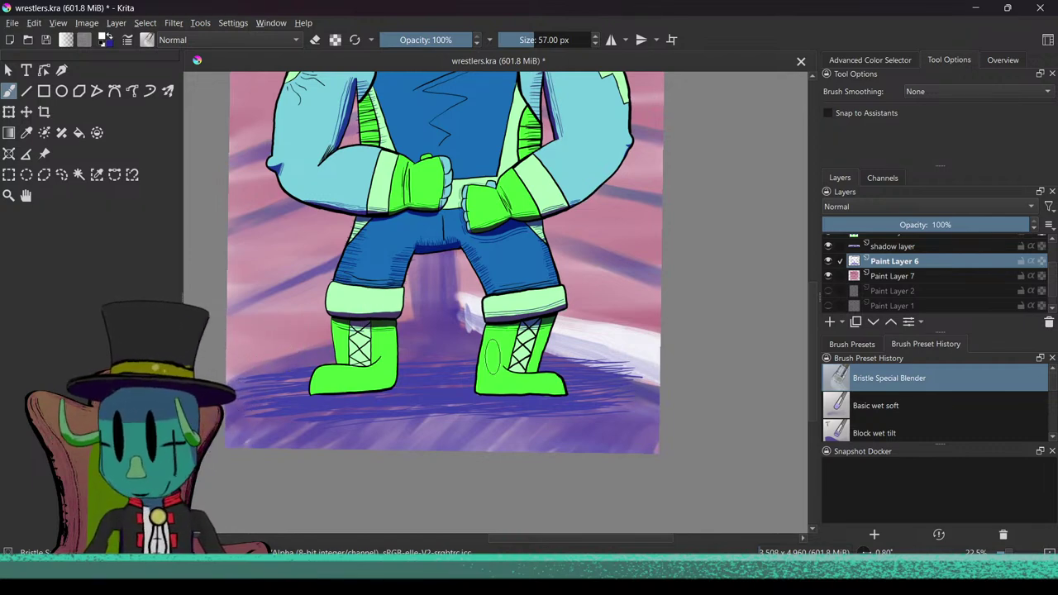
Step: Use the Bristle Large brush to extend the near-white band behind both boots along the ring floor's edge
{"action": "left_click", "coordinate": [147, 40]}
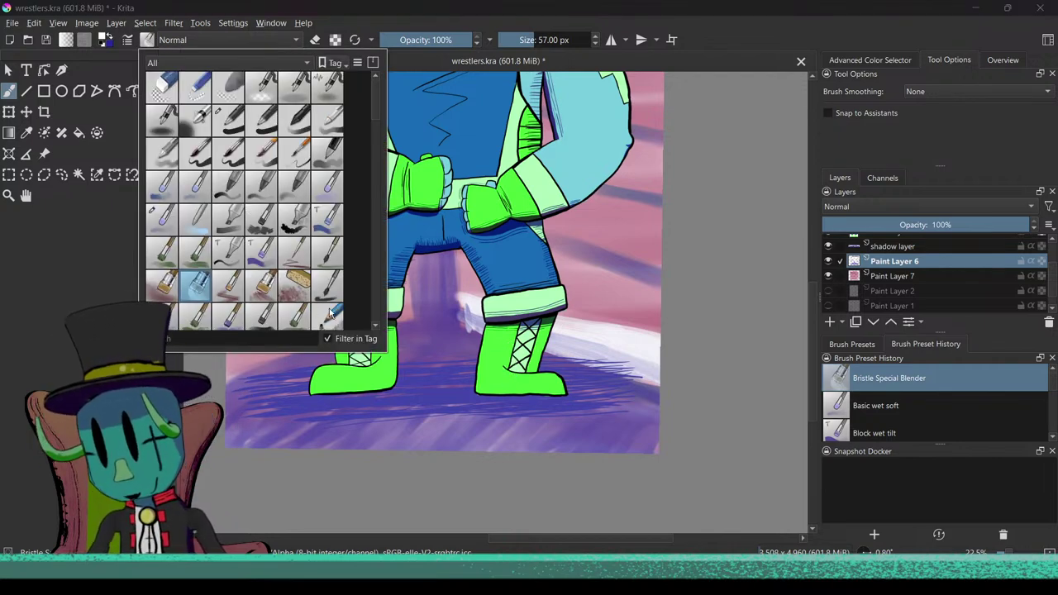
{"action": "left_click", "coordinate": [164, 285]}
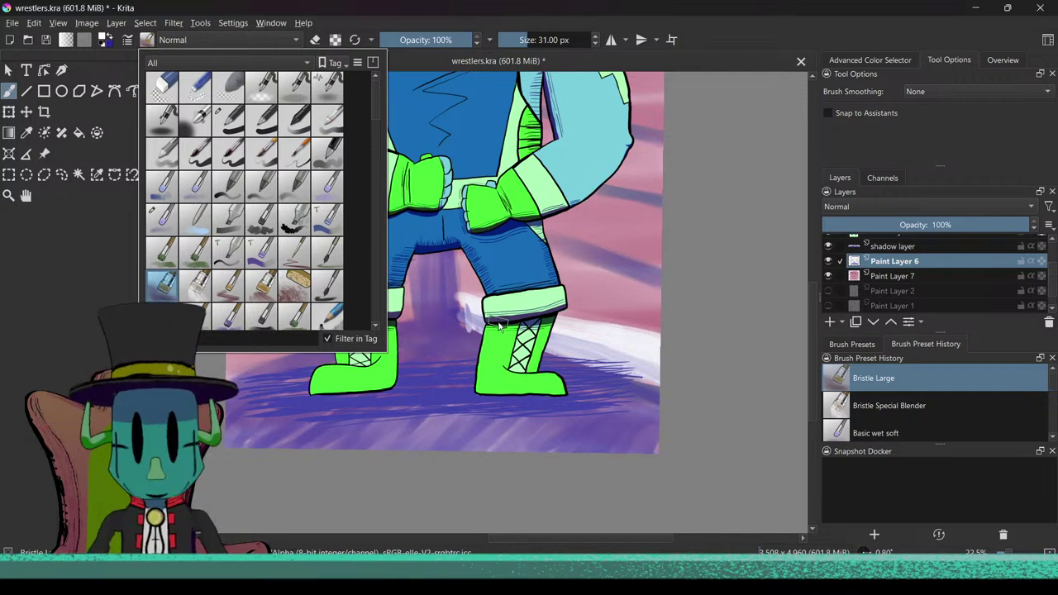
{"action": "left_click", "coordinate": [454, 321]}
{"action": "mouse_move", "coordinate": [330, 323]}
{"action": "left_mouse_down"}
{"action": "mouse_move", "coordinate": [232, 366]}
{"action": "mouse_move", "coordinate": [328, 322]}
{"action": "left_mouse_up"}
{"action": "mouse_move", "coordinate": [405, 310]}
{"action": "left_mouse_down"}
{"action": "mouse_move", "coordinate": [279, 358]}
{"action": "mouse_move", "coordinate": [296, 334]}
{"action": "mouse_move", "coordinate": [402, 303]}
{"action": "mouse_move", "coordinate": [469, 304]}
{"action": "mouse_move", "coordinate": [506, 336]}
{"action": "left_mouse_up"}
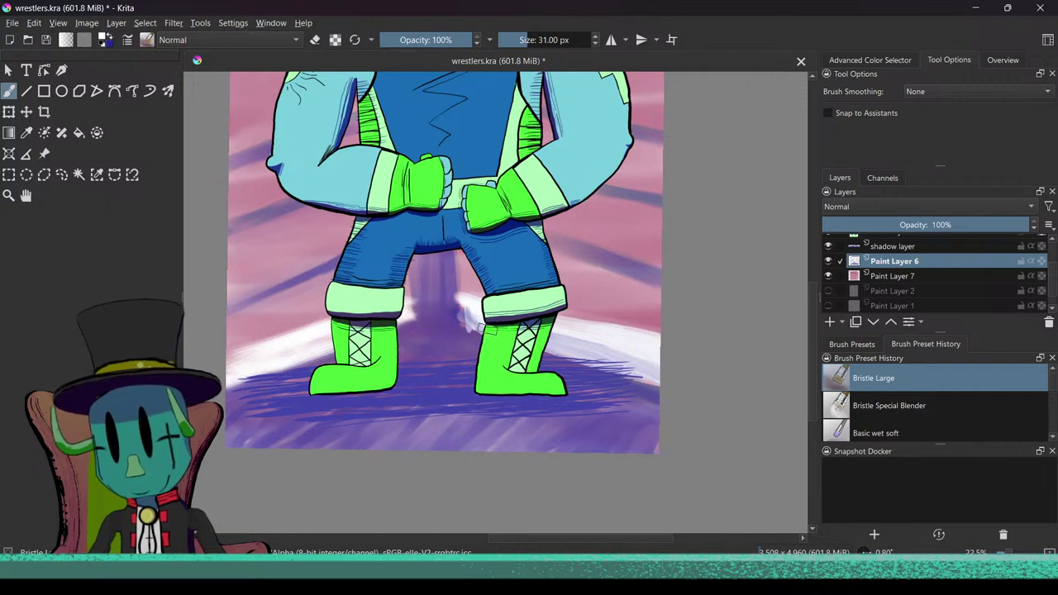
{"action": "mouse_move", "coordinate": [546, 335]}
{"action": "left_mouse_down"}
{"action": "mouse_move", "coordinate": [653, 371]}
{"action": "mouse_move", "coordinate": [605, 339]}
{"action": "mouse_move", "coordinate": [570, 327]}
{"action": "mouse_move", "coordinate": [660, 387]}
{"action": "left_mouse_up"}
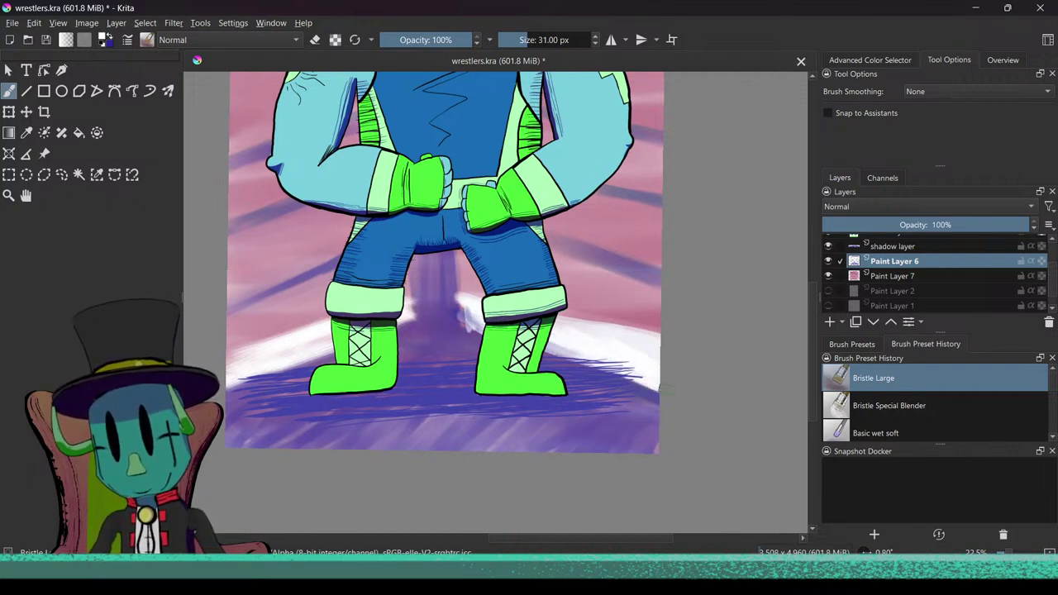
{"action": "left_click_drag", "start_coordinate": [461, 305], "coordinate": [468, 323]}
{"action": "mouse_move", "coordinate": [560, 341]}
{"action": "left_mouse_down"}
{"action": "mouse_move", "coordinate": [507, 327]}
{"action": "mouse_move", "coordinate": [647, 356]}
{"action": "mouse_move", "coordinate": [537, 324]}
{"action": "left_mouse_up"}
Step: Switch back to deep blue and repaint the ring floor around the boots with bristle strokes fanning out from the corner post
{"action": "scroll", "coordinate": [299, 338], "scroll_direction": "down", "scroll_amount": 4}
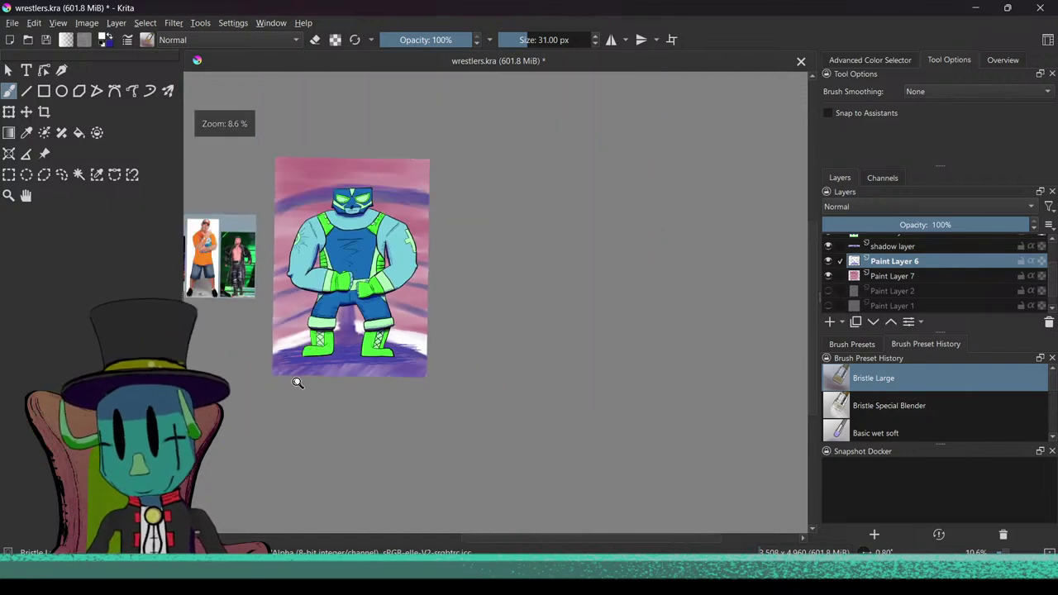
{"action": "scroll", "coordinate": [295, 364], "scroll_direction": "up", "scroll_amount": 3}
{"action": "left_click", "coordinate": [111, 35]}
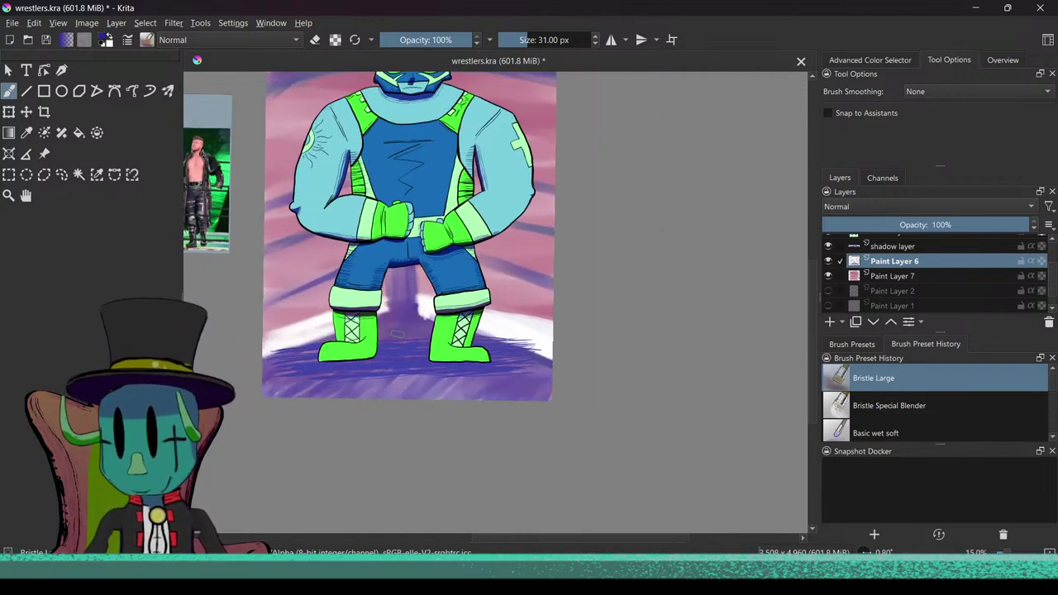
{"action": "left_click_drag", "start_coordinate": [333, 333], "coordinate": [279, 381]}
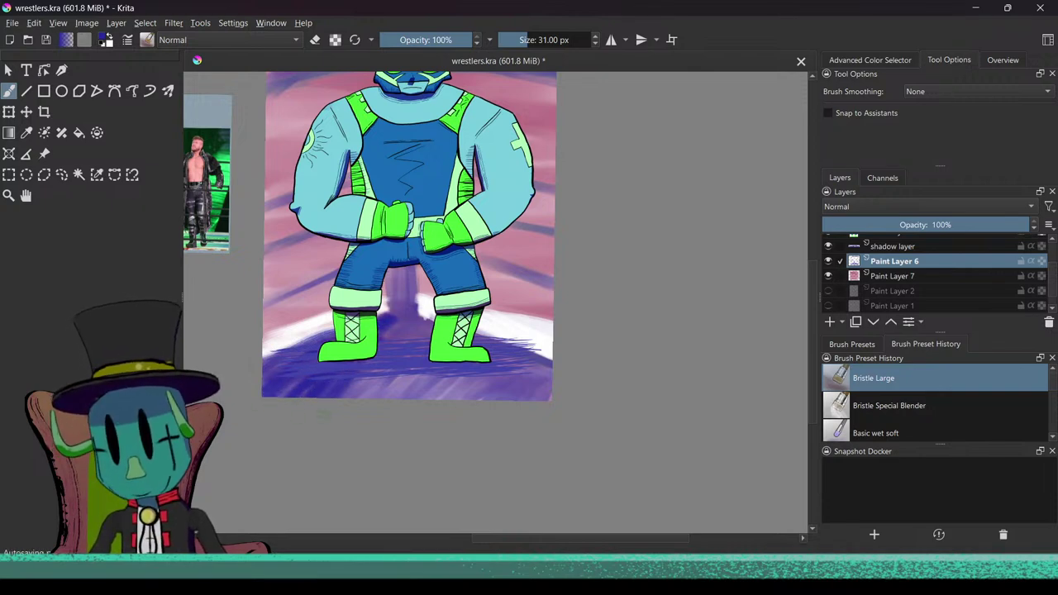
{"action": "left_click_drag", "start_coordinate": [400, 321], "coordinate": [387, 400]}
{"action": "mouse_move", "coordinate": [408, 326]}
{"action": "left_mouse_down"}
{"action": "mouse_move", "coordinate": [412, 389]}
{"action": "mouse_move", "coordinate": [460, 400]}
{"action": "left_mouse_up"}
{"action": "mouse_move", "coordinate": [420, 334]}
{"action": "left_mouse_down"}
{"action": "mouse_move", "coordinate": [515, 399]}
{"action": "mouse_move", "coordinate": [542, 384]}
{"action": "mouse_move", "coordinate": [552, 362]}
{"action": "left_mouse_up"}
{"action": "mouse_move", "coordinate": [446, 353]}
{"action": "left_mouse_down"}
{"action": "mouse_move", "coordinate": [498, 397]}
{"action": "mouse_move", "coordinate": [433, 398]}
{"action": "left_mouse_up"}
{"action": "mouse_move", "coordinate": [409, 358]}
{"action": "left_mouse_down"}
{"action": "mouse_move", "coordinate": [410, 398]}
{"action": "mouse_move", "coordinate": [400, 398]}
{"action": "left_mouse_up"}
{"action": "mouse_move", "coordinate": [401, 345]}
{"action": "left_mouse_down"}
{"action": "mouse_move", "coordinate": [396, 398]}
{"action": "mouse_move", "coordinate": [405, 399]}
{"action": "left_mouse_up"}
{"action": "mouse_move", "coordinate": [410, 355]}
{"action": "left_mouse_down"}
{"action": "mouse_move", "coordinate": [421, 395]}
{"action": "mouse_move", "coordinate": [535, 384]}
{"action": "mouse_move", "coordinate": [501, 354]}
{"action": "left_mouse_up"}
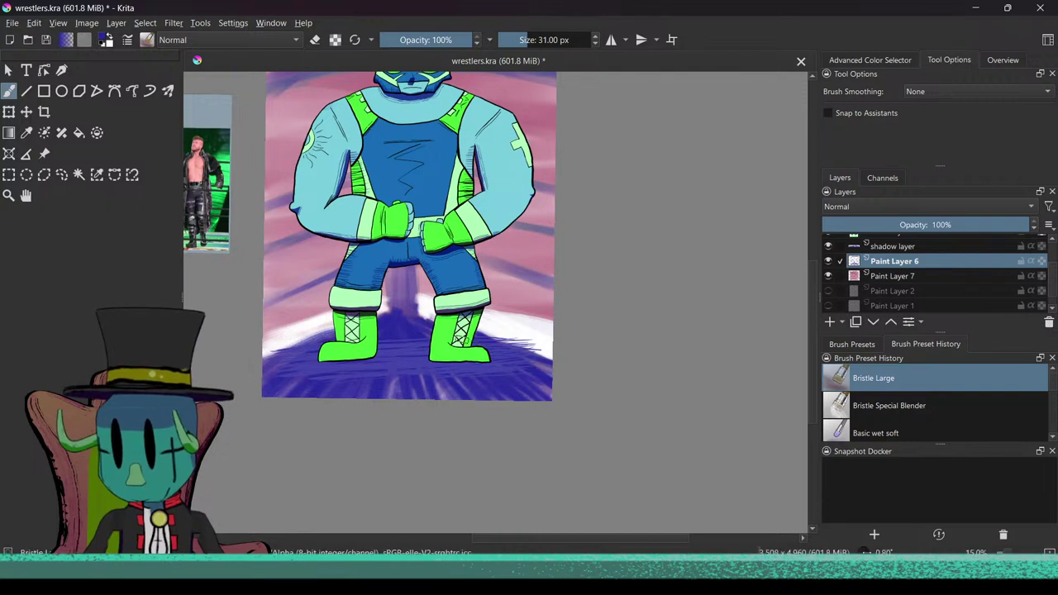
{"action": "left_click_drag", "start_coordinate": [538, 380], "coordinate": [514, 373]}
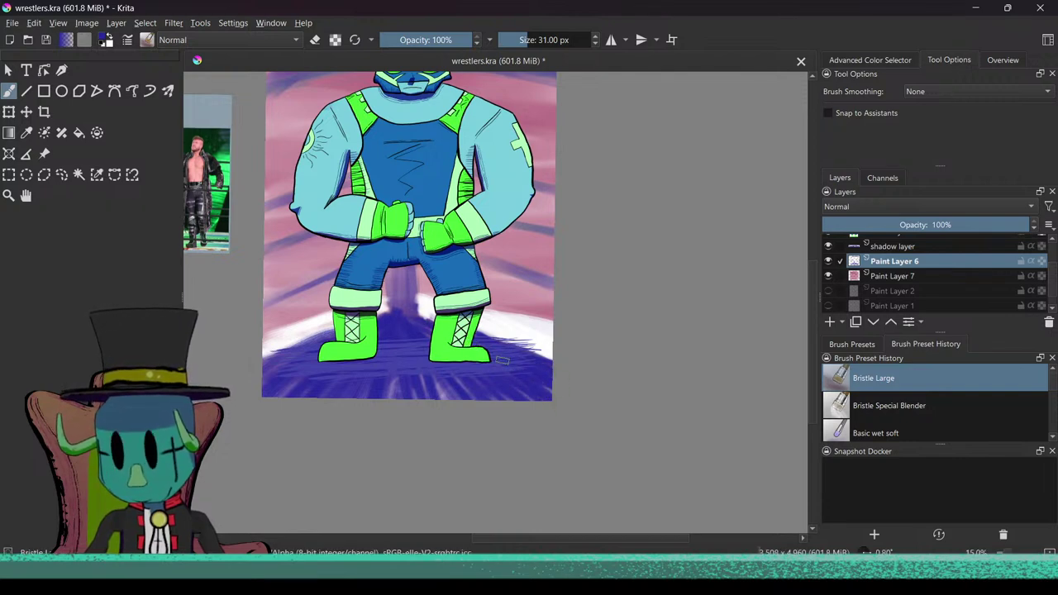
{"action": "left_click_drag", "start_coordinate": [388, 360], "coordinate": [397, 374]}
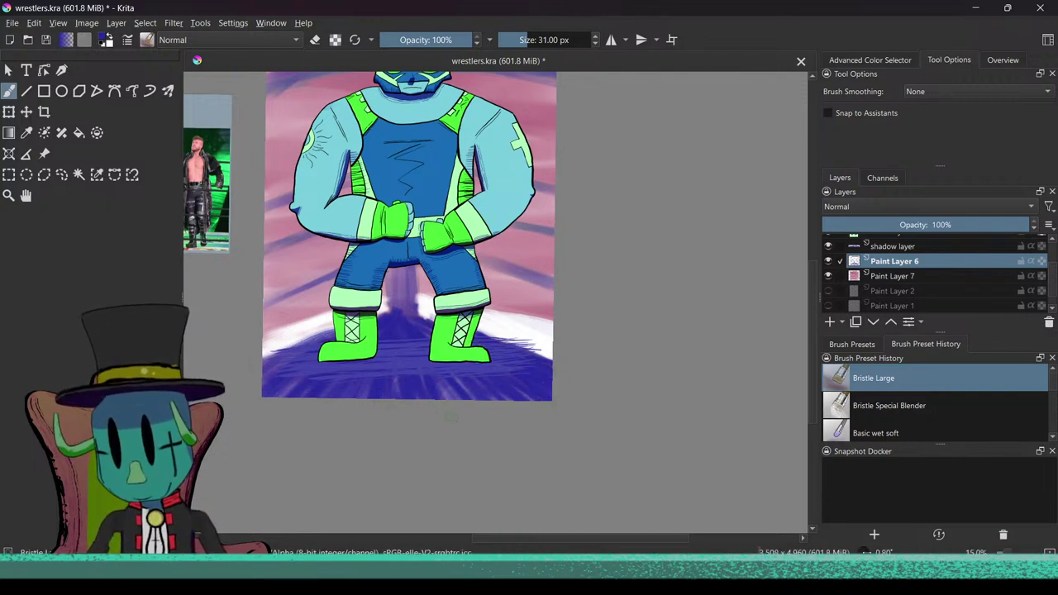
Step: Strengthen the corner post between the legs and the ropes beside the sun-tattooed arm with deep blue bristle strokes
{"action": "scroll", "coordinate": [368, 397], "scroll_direction": "down", "scroll_amount": 4}
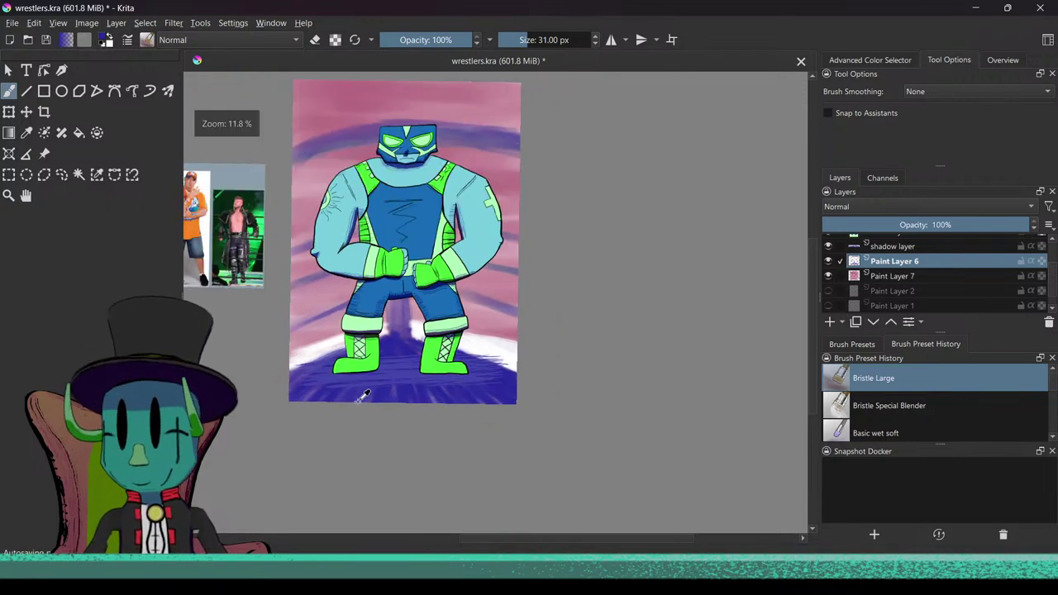
{"action": "scroll", "coordinate": [351, 422], "scroll_direction": "up", "scroll_amount": 5}
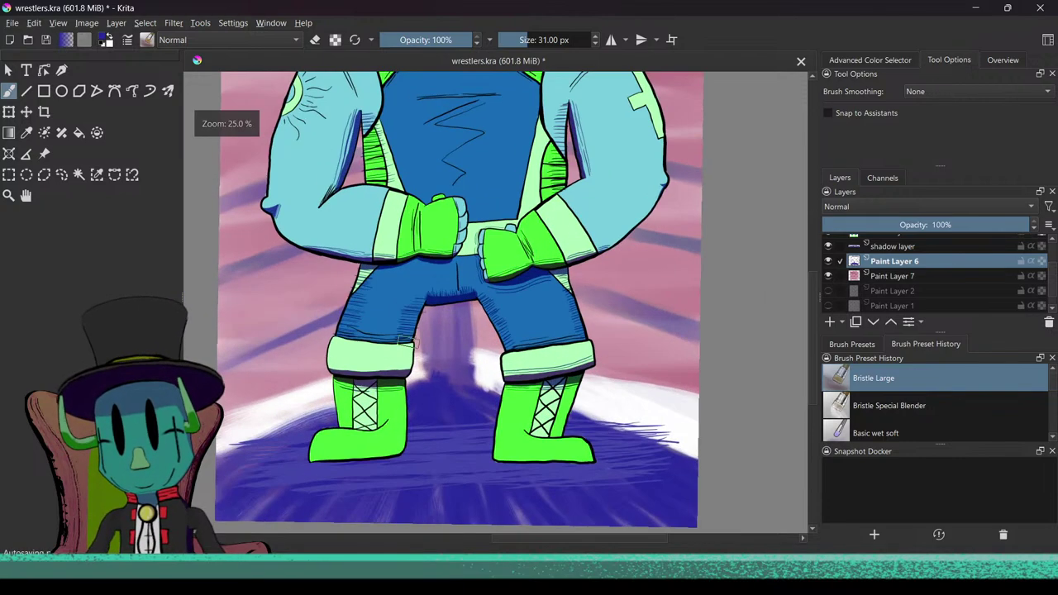
{"action": "mouse_move", "coordinate": [431, 329]}
{"action": "left_mouse_down"}
{"action": "mouse_move", "coordinate": [432, 390]}
{"action": "mouse_move", "coordinate": [447, 309]}
{"action": "mouse_move", "coordinate": [464, 410]}
{"action": "left_mouse_up"}
{"action": "left_click_drag", "start_coordinate": [458, 294], "coordinate": [468, 422]}
{"action": "mouse_move", "coordinate": [363, 393]}
{"action": "left_mouse_down"}
{"action": "mouse_move", "coordinate": [447, 366]}
{"action": "mouse_move", "coordinate": [481, 387]}
{"action": "mouse_move", "coordinate": [510, 329]}
{"action": "left_mouse_up"}
{"action": "left_click_drag", "start_coordinate": [445, 359], "coordinate": [422, 417]}
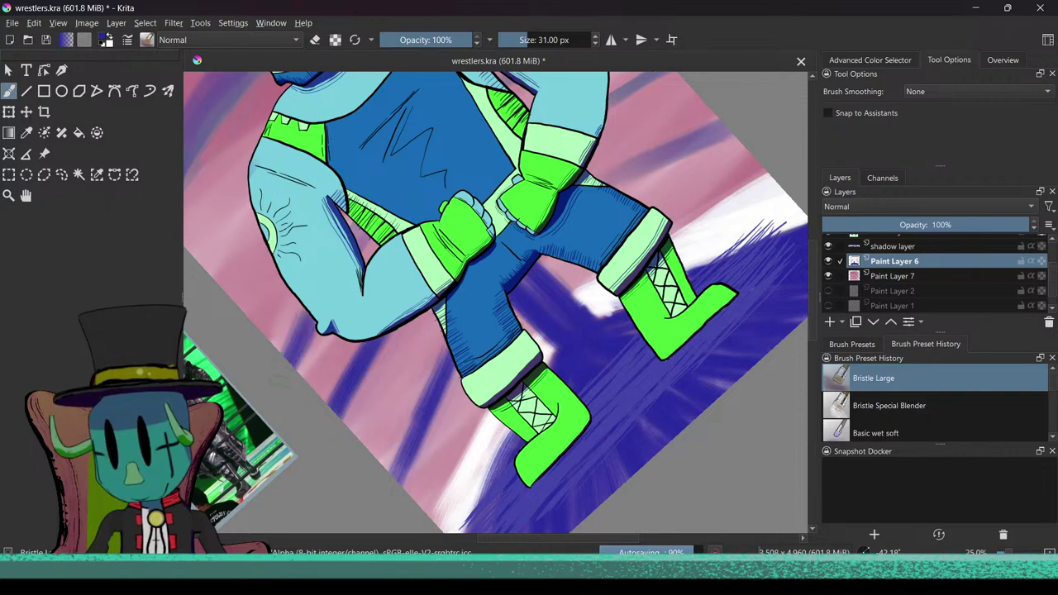
Step: Rotate the canvas and repaint the ring ropes beside the cross-tattooed arm in deep blue
{"action": "left_click_drag", "start_coordinate": [356, 371], "coordinate": [389, 149]}
{"action": "left_click_drag", "start_coordinate": [442, 311], "coordinate": [423, 343]}
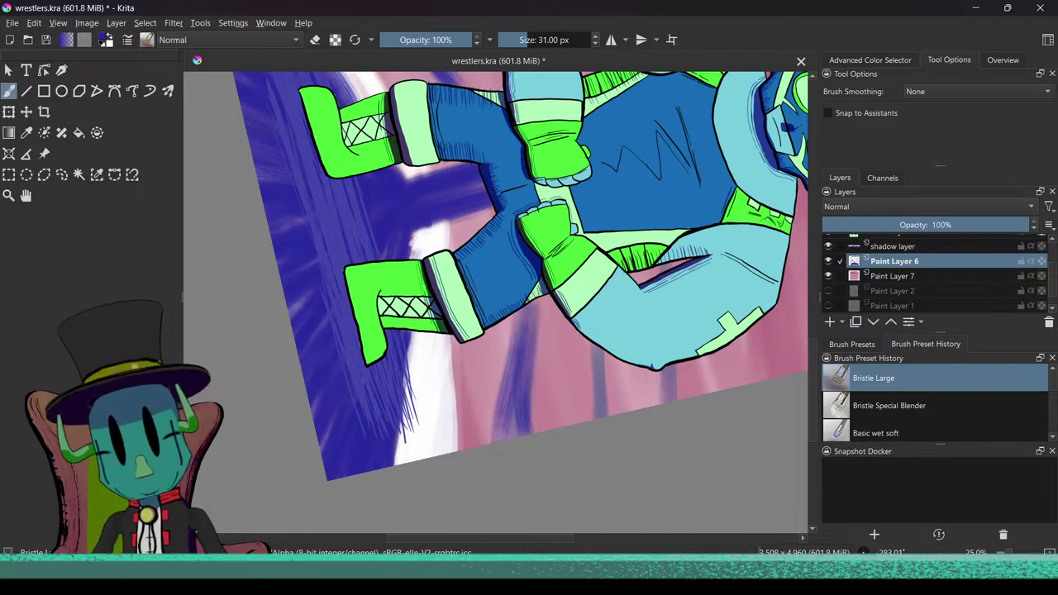
{"action": "key", "text": "ctrl+z"}
{"action": "mouse_move", "coordinate": [535, 311]}
{"action": "left_mouse_down"}
{"action": "mouse_move", "coordinate": [515, 438]}
{"action": "mouse_move", "coordinate": [538, 333]}
{"action": "left_mouse_up"}
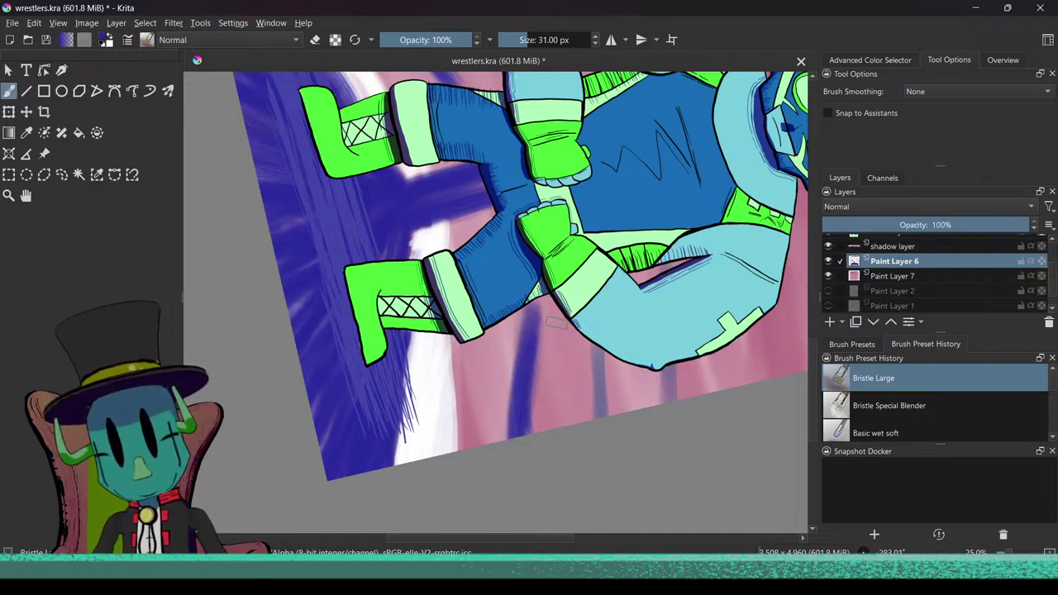
{"action": "left_click_drag", "start_coordinate": [603, 340], "coordinate": [597, 417]}
{"action": "left_click_drag", "start_coordinate": [690, 363], "coordinate": [674, 398]}
{"action": "left_click_drag", "start_coordinate": [668, 267], "coordinate": [662, 404]}
{"action": "left_click_drag", "start_coordinate": [662, 267], "coordinate": [659, 403]}
{"action": "left_click_drag", "start_coordinate": [661, 338], "coordinate": [654, 405]}
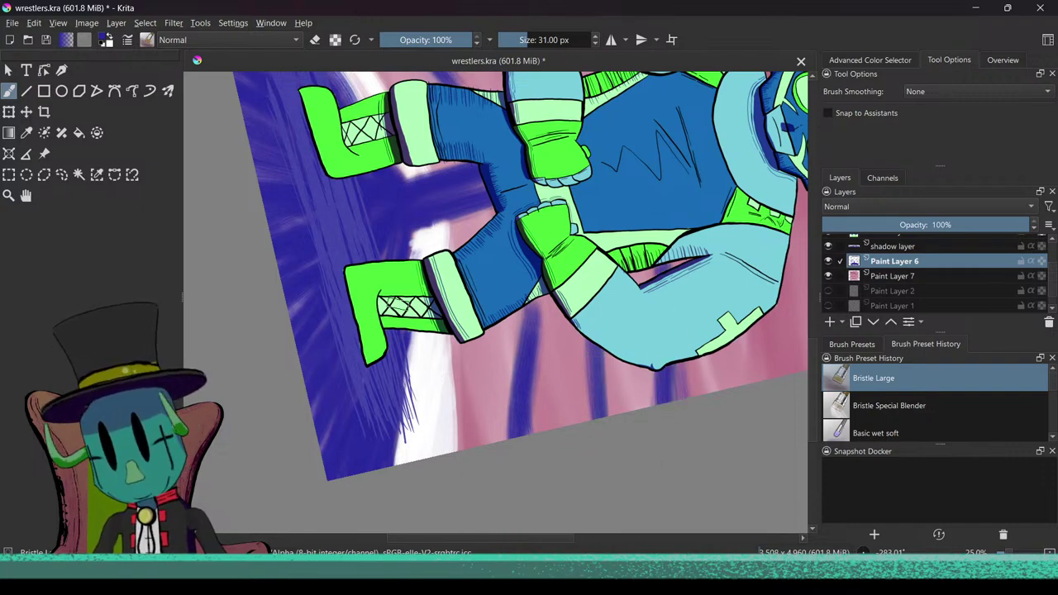
Step: Turn the canvas back upright and try a near-white dab on the backdrop beside the sun-tattooed shoulder
{"action": "left_click_drag", "start_coordinate": [404, 312], "coordinate": [529, 384]}
{"action": "left_click_drag", "start_coordinate": [463, 281], "coordinate": [450, 397]}
{"action": "left_click_drag", "start_coordinate": [413, 313], "coordinate": [444, 278]}
{"action": "scroll", "coordinate": [445, 279], "scroll_direction": "up", "scroll_amount": 4}
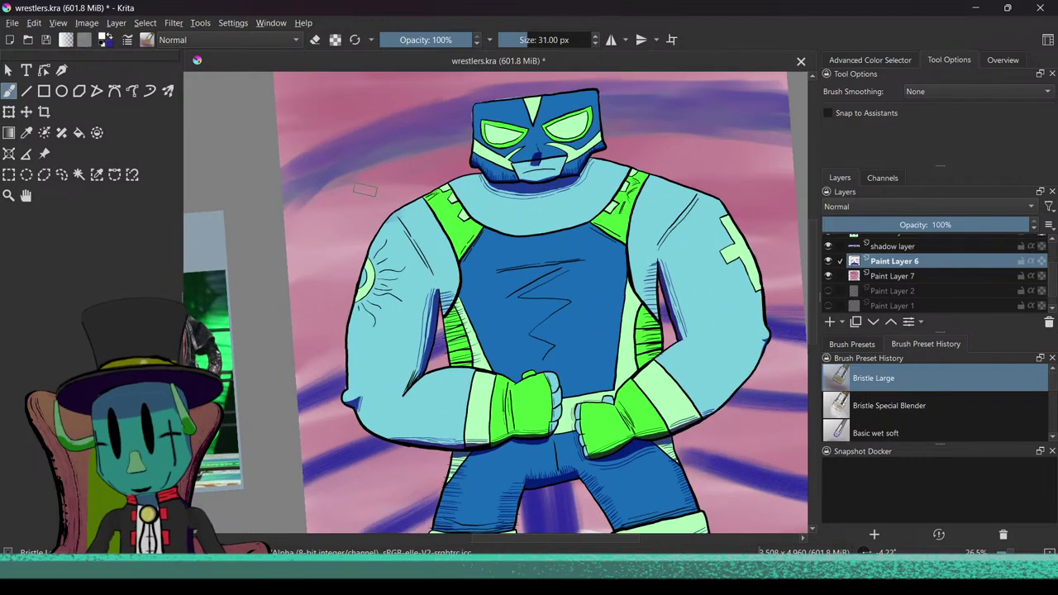
{"action": "scroll", "coordinate": [372, 257], "scroll_direction": "up", "scroll_amount": 1}
{"action": "left_click_drag", "start_coordinate": [318, 244], "coordinate": [311, 243]}
{"action": "left_click_drag", "start_coordinate": [329, 289], "coordinate": [302, 261]}
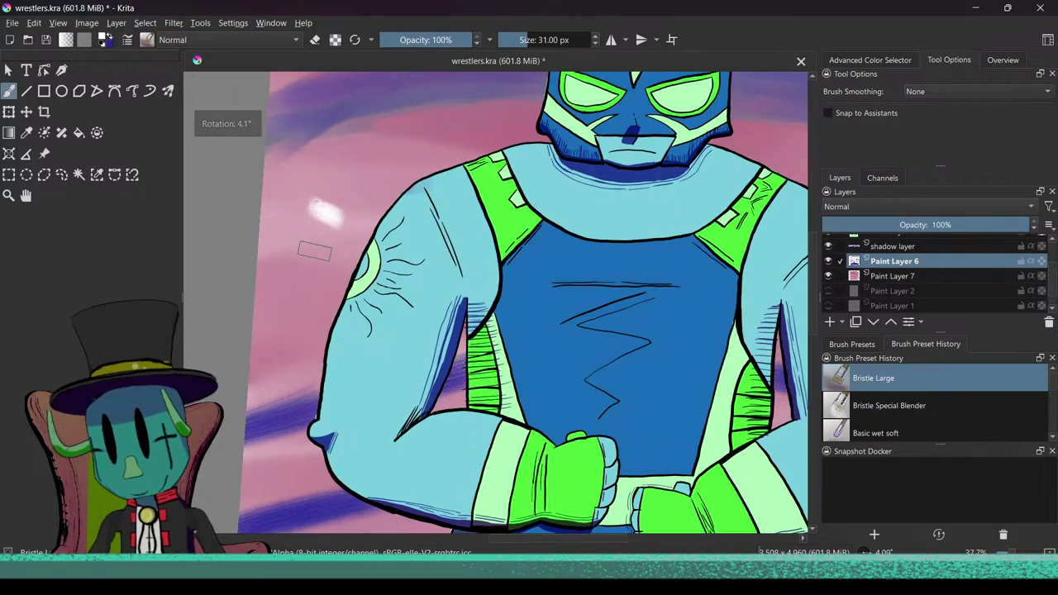
{"action": "key", "text": "F1"}
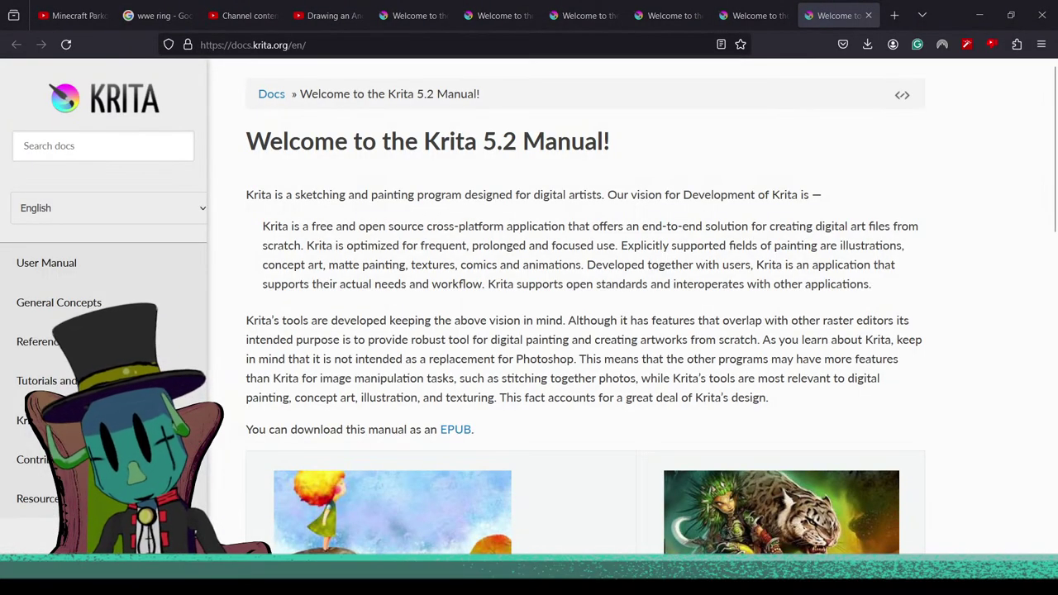
{"action": "key", "text": "alt+Tab"}
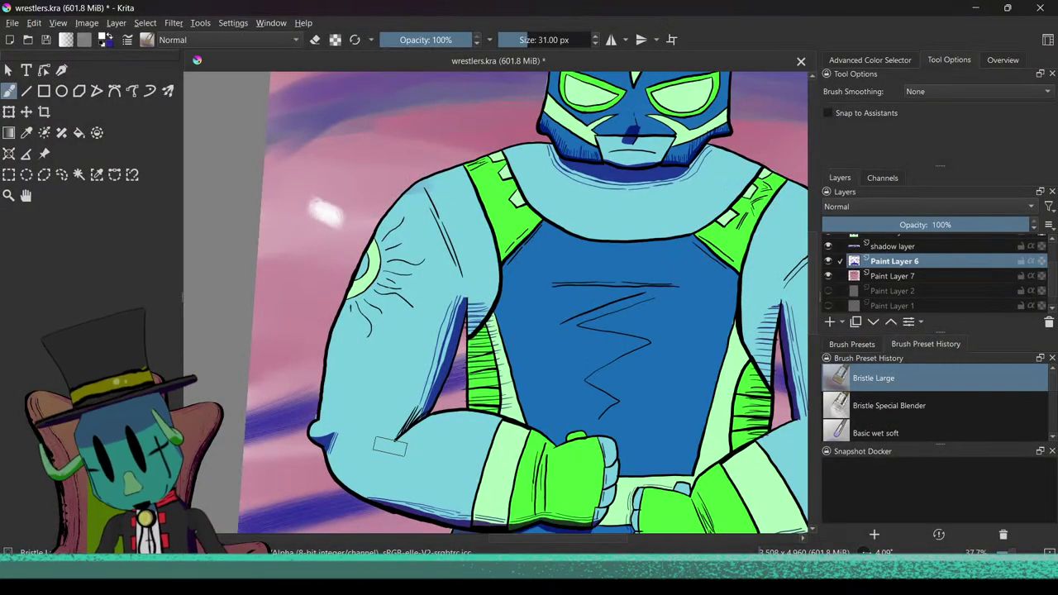
{"action": "key", "text": "ctrl+z"}
Step: Reduce the bristle brush to 12 px and dot near-white spots over the pink backdrop around the sun-tattooed shoulder
{"action": "key", "text": "bracketleft"}
{"action": "key", "text": "bracketleft"}
{"action": "key", "text": "bracketleft"}
{"action": "key", "text": "bracketleft"}
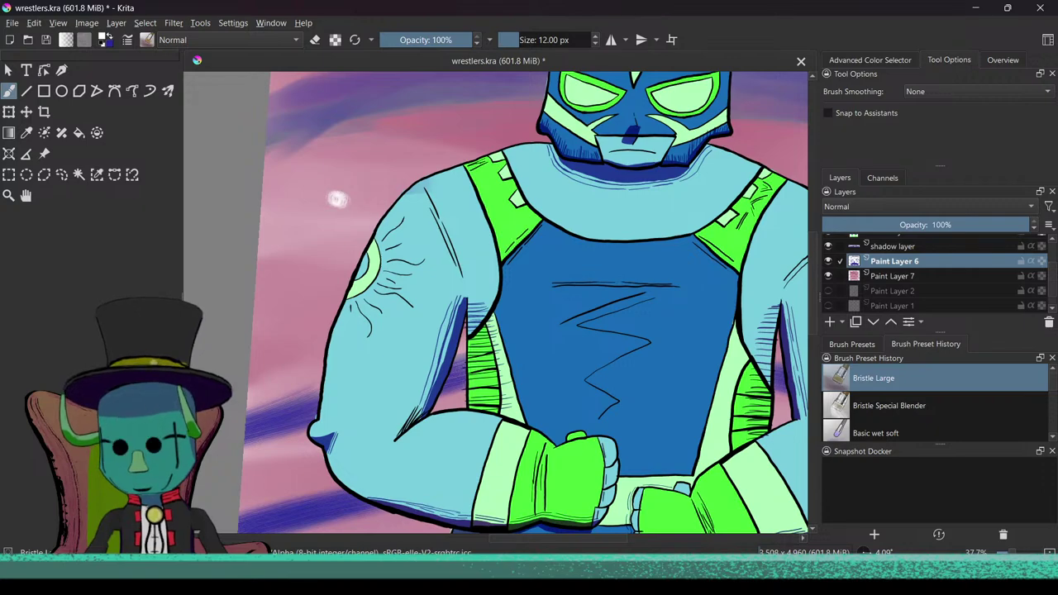
{"action": "scroll", "coordinate": [331, 195], "scroll_direction": "down", "scroll_amount": 3}
{"action": "scroll", "coordinate": [332, 163], "scroll_direction": "up", "scroll_amount": 2}
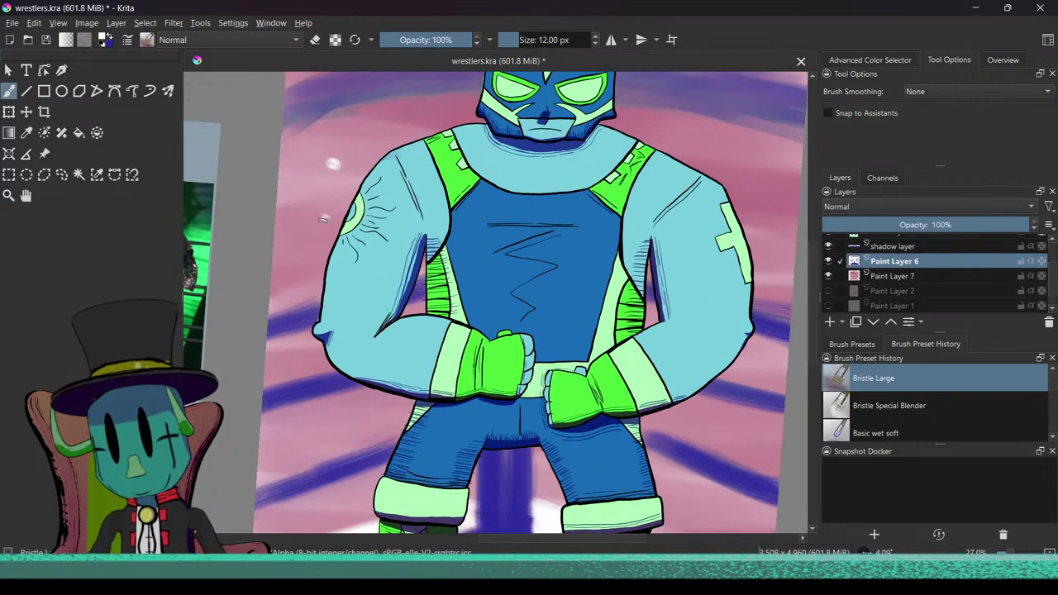
{"action": "left_click", "coordinate": [383, 127]}
{"action": "left_click", "coordinate": [364, 147]}
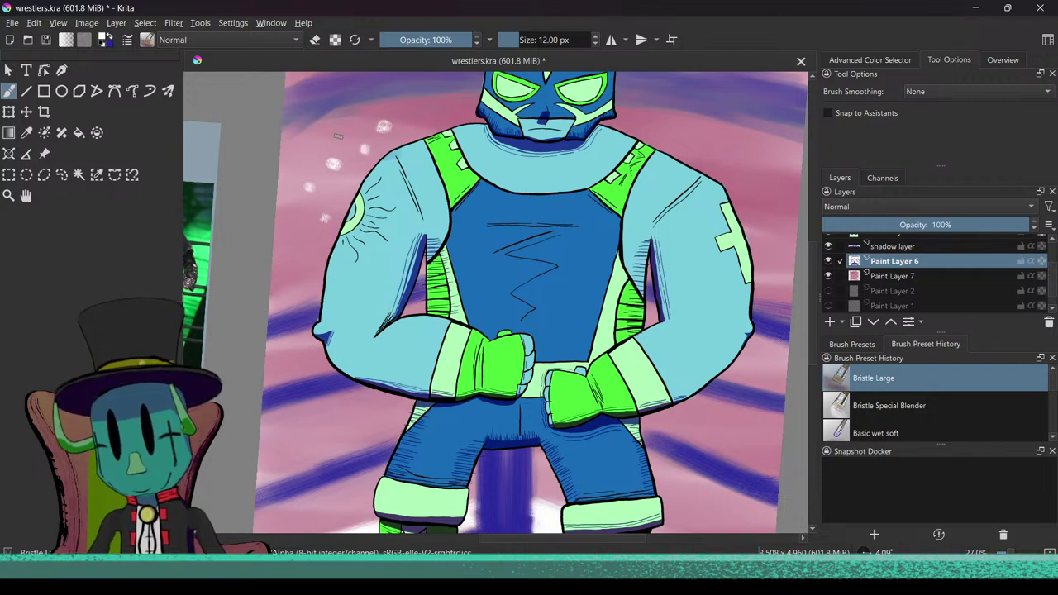
{"action": "left_click", "coordinate": [295, 232]}
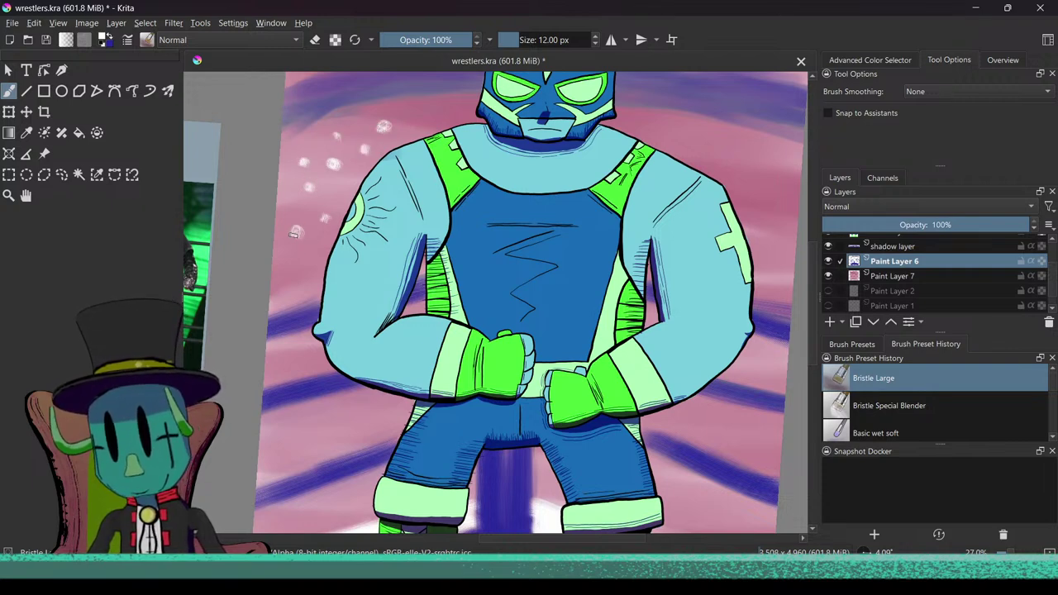
{"action": "left_click", "coordinate": [303, 261]}
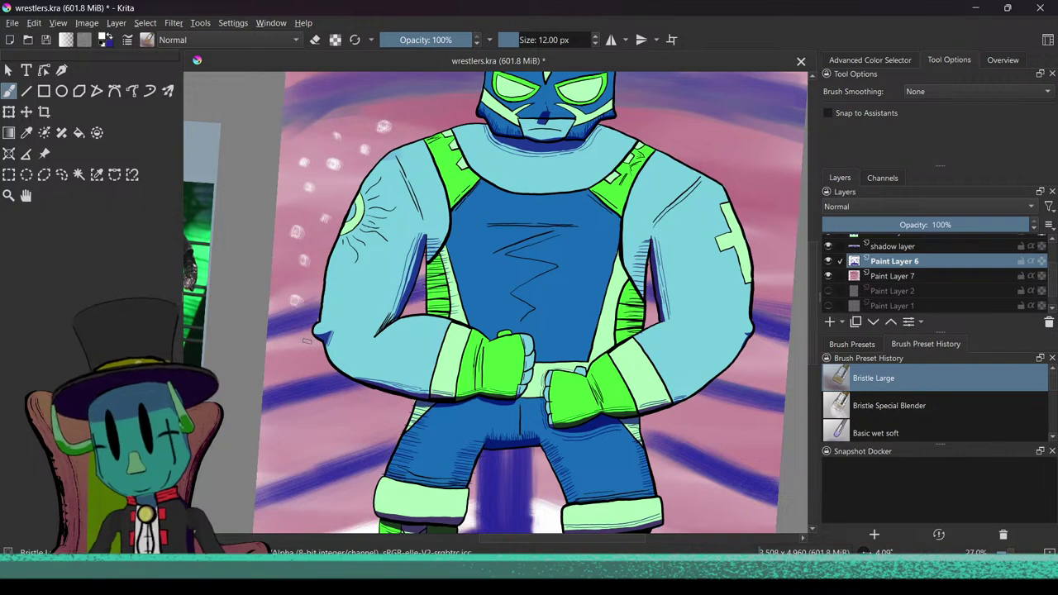
Step: Continue the white spots down the pink gaps between the ropes, from the sun-tattooed arm's elbow to the boot cuff
{"action": "left_click", "coordinate": [329, 416]}
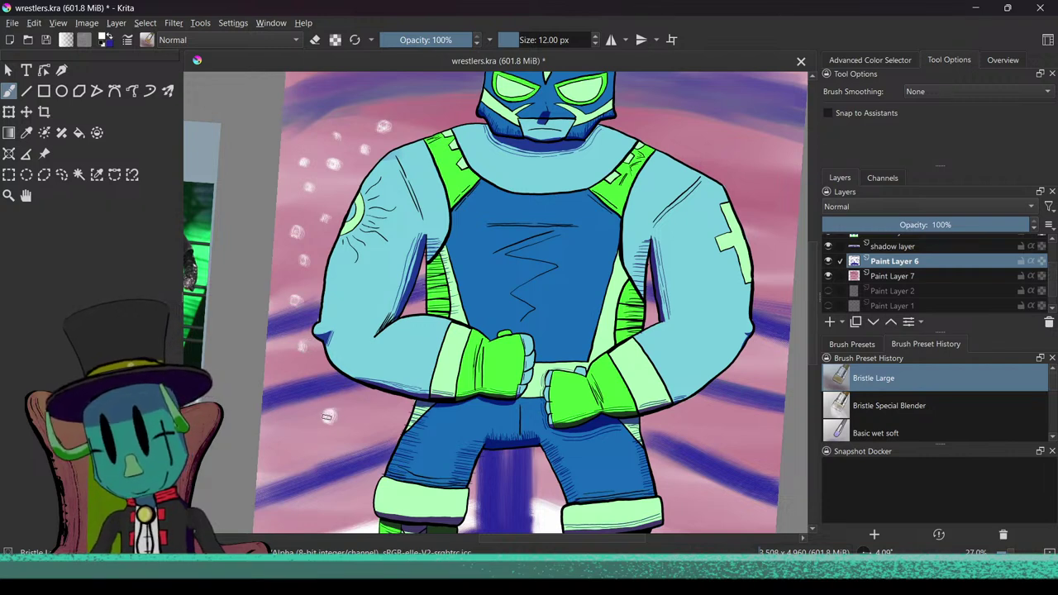
{"action": "mouse_move", "coordinate": [375, 409]}
{"action": "left_mouse_down"}
{"action": "mouse_move", "coordinate": [382, 404]}
{"action": "mouse_move", "coordinate": [368, 418]}
{"action": "left_mouse_up"}
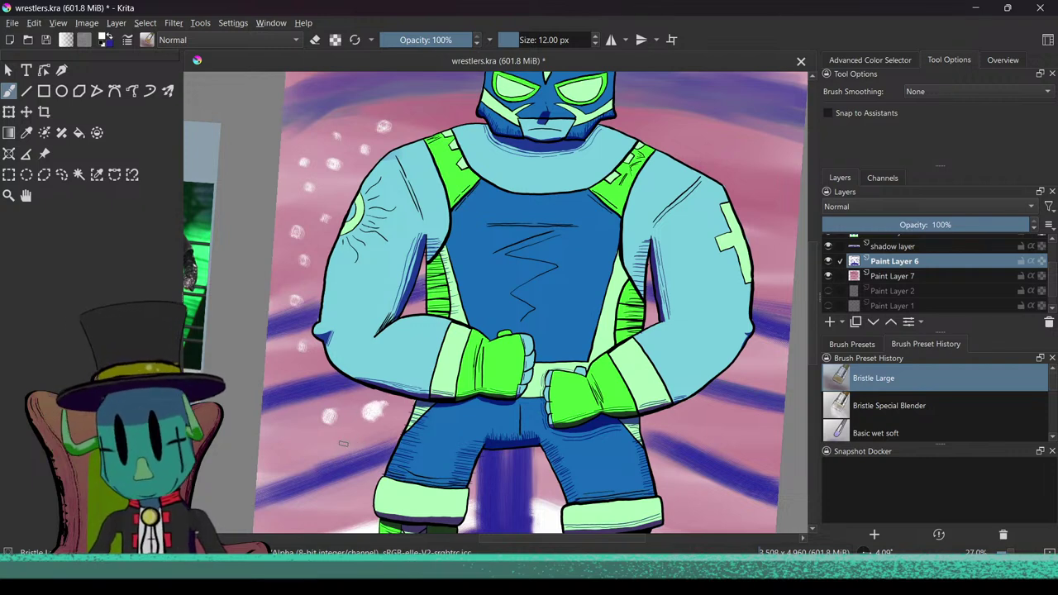
{"action": "left_click", "coordinate": [297, 450]}
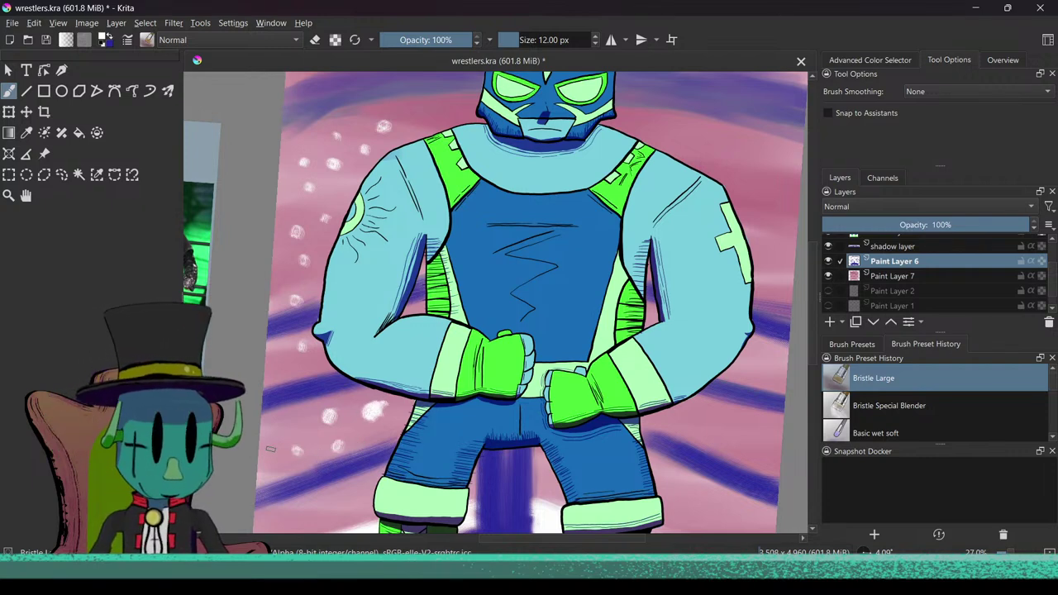
{"action": "scroll", "coordinate": [307, 463], "scroll_direction": "down", "scroll_amount": 5}
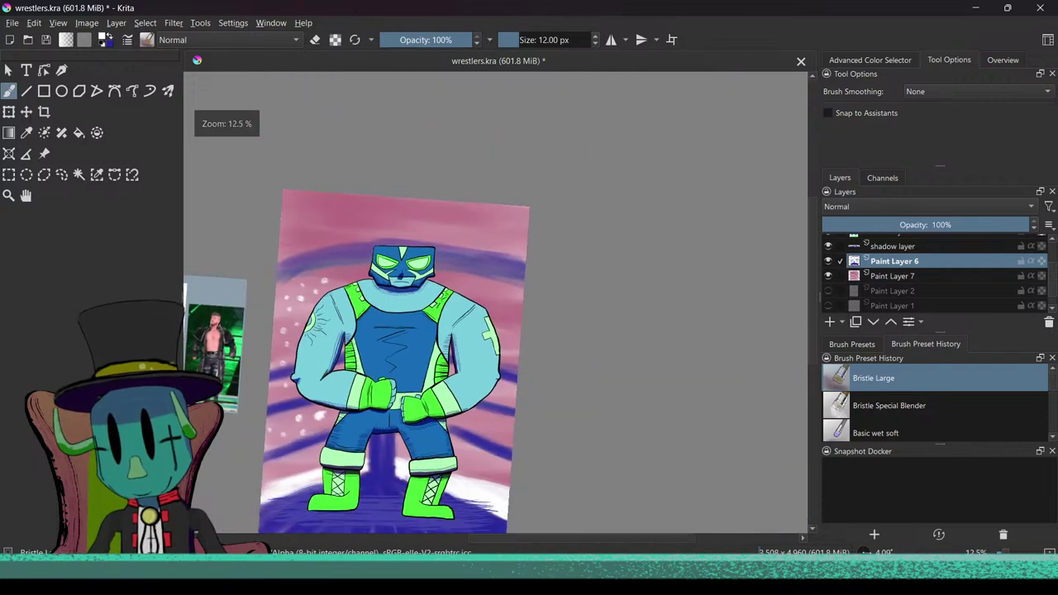
{"action": "scroll", "coordinate": [283, 496], "scroll_direction": "up", "scroll_amount": 3}
{"action": "scroll", "coordinate": [280, 429], "scroll_direction": "up", "scroll_amount": 2}
{"action": "left_click_drag", "start_coordinate": [378, 482], "coordinate": [416, 409]}
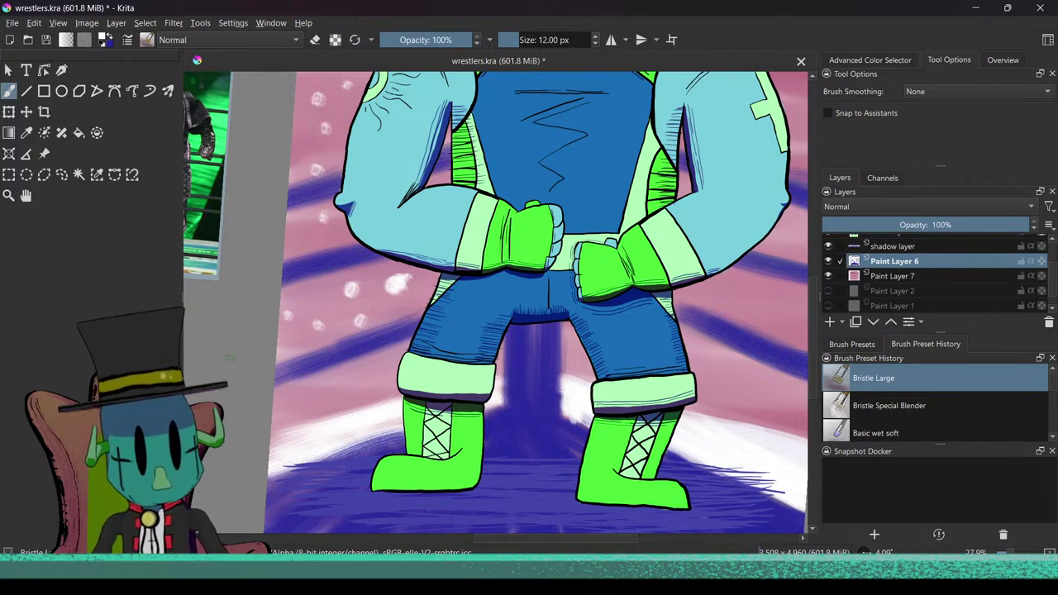
{"action": "left_click", "coordinate": [363, 373]}
{"action": "left_click", "coordinate": [327, 393]}
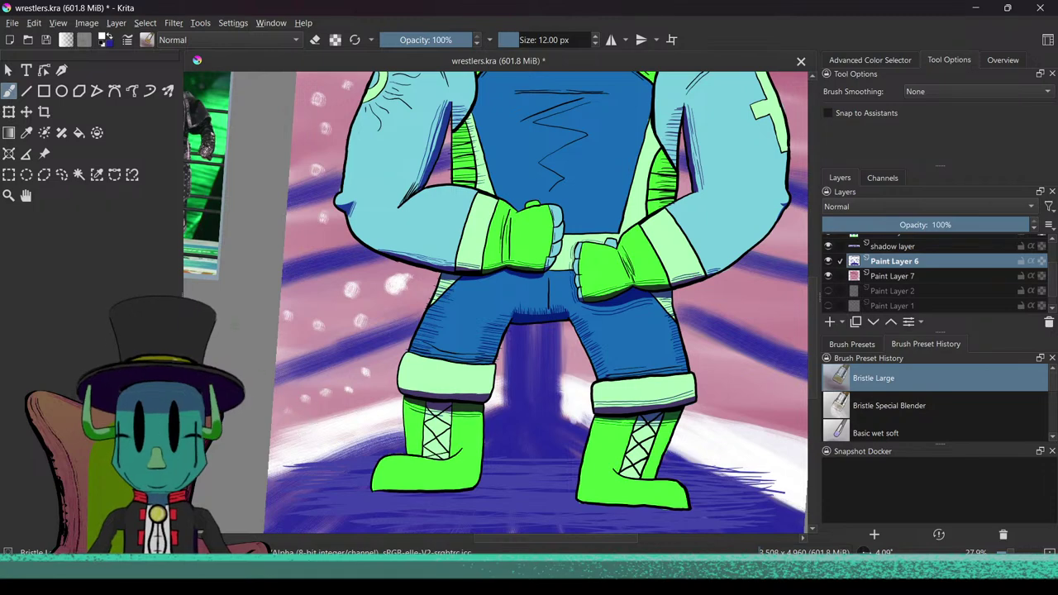
Step: Scatter more white spots over the pink beside the cross-tattooed arm and across the backdrop above the masked head
{"action": "left_click_drag", "start_coordinate": [238, 324], "coordinate": [261, 374]}
{"action": "scroll", "coordinate": [413, 239], "scroll_direction": "up", "scroll_amount": 2}
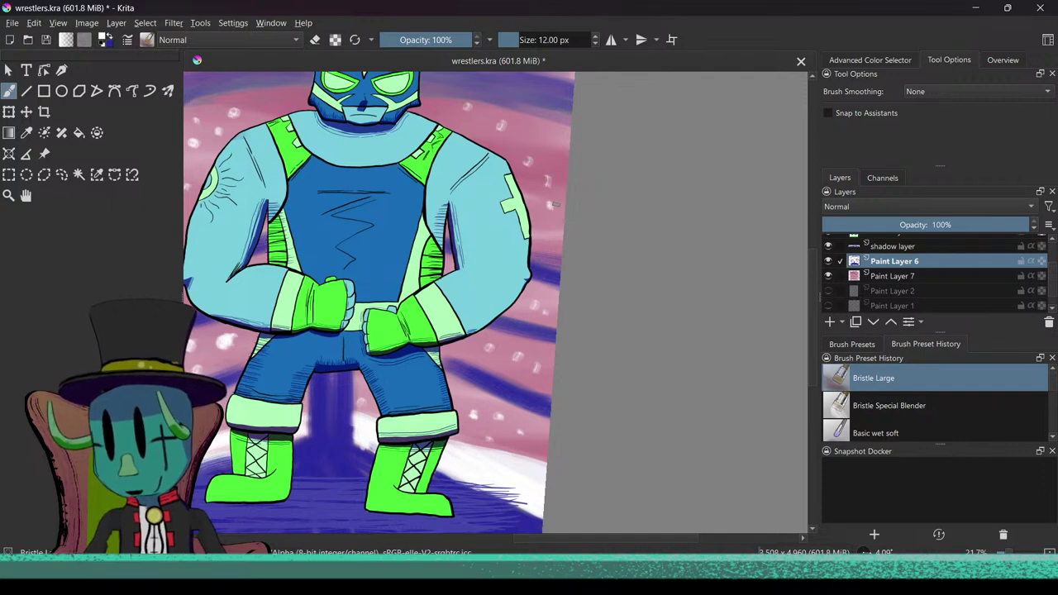
{"action": "left_click", "coordinate": [541, 145]}
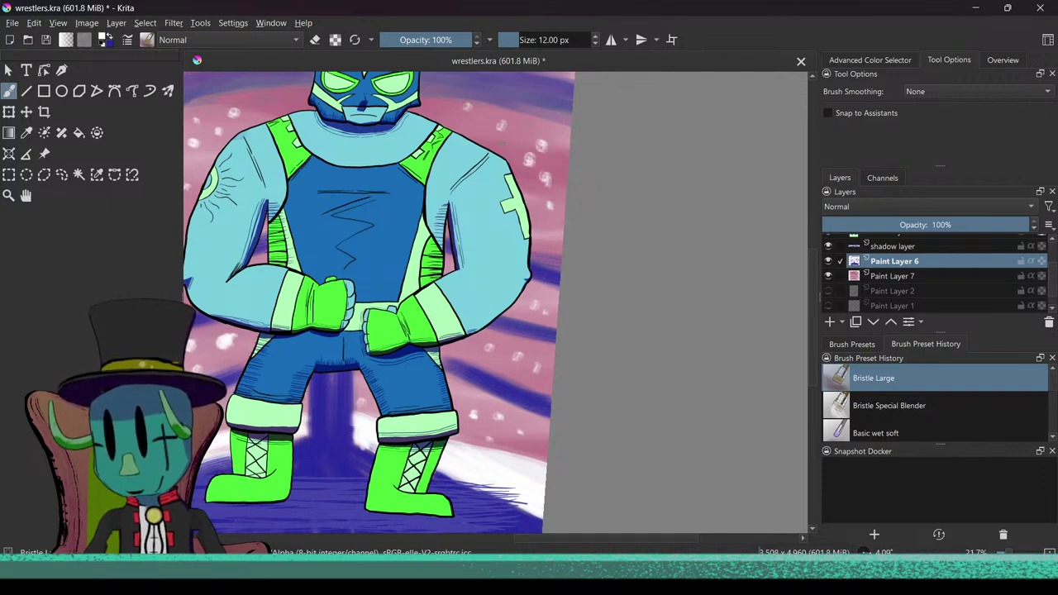
{"action": "left_click", "coordinate": [541, 224]}
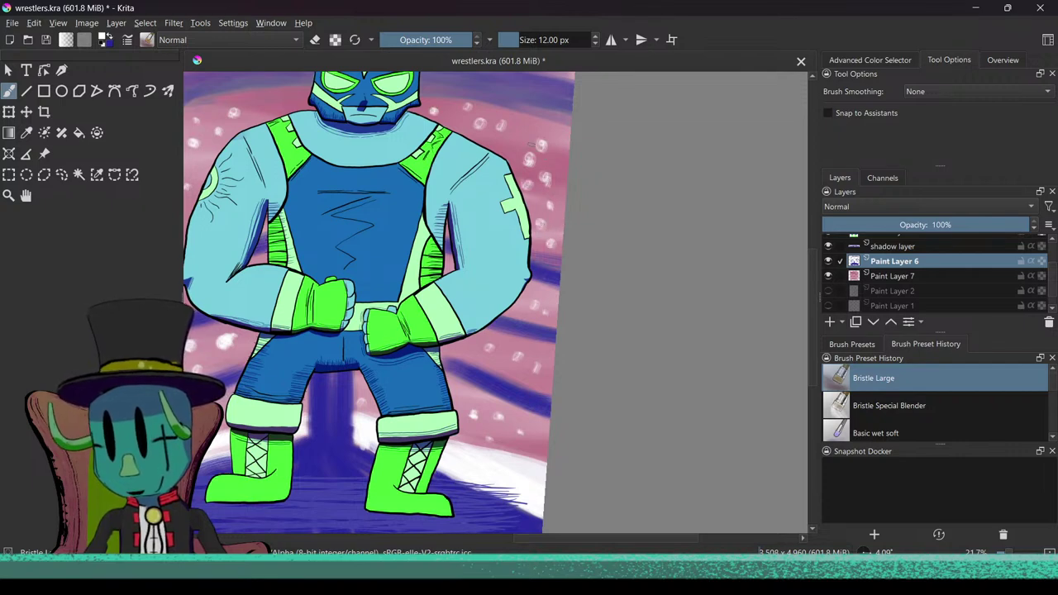
{"action": "left_click_drag", "start_coordinate": [360, 244], "coordinate": [396, 344]}
{"action": "left_click_drag", "start_coordinate": [361, 298], "coordinate": [414, 310]}
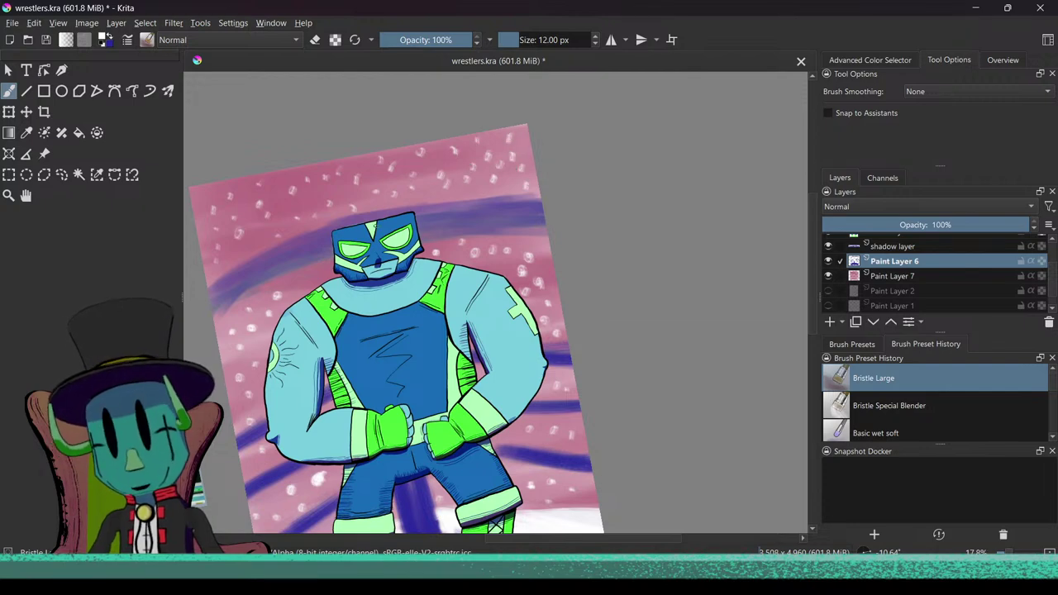
Step: Set the paint colour to black (#000000) and outline the corner post's edge nearest the cross-tattooed side
{"action": "scroll", "coordinate": [455, 388], "scroll_direction": "down", "scroll_amount": 5}
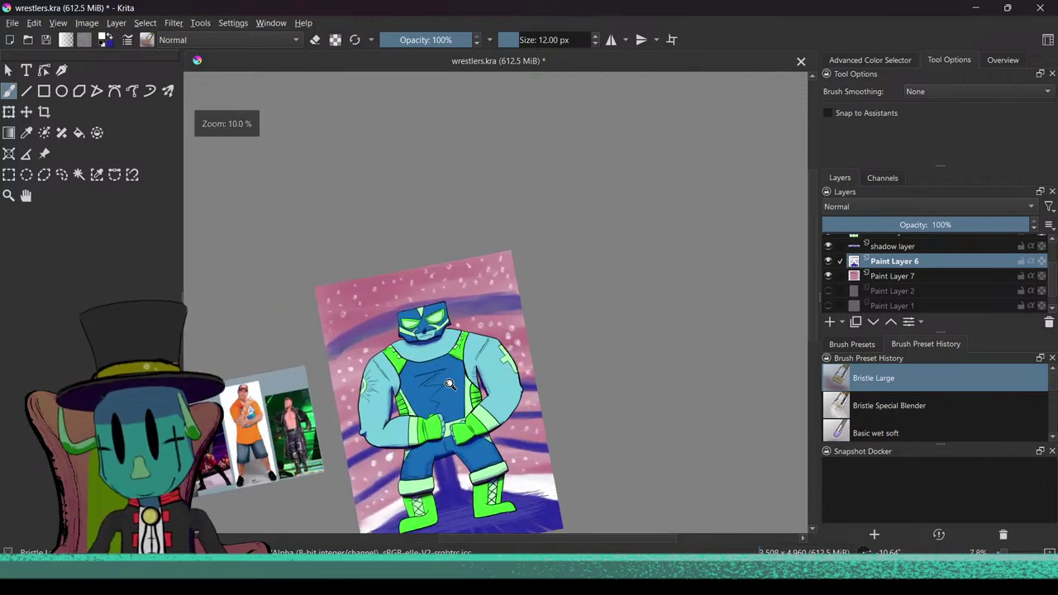
{"action": "scroll", "coordinate": [455, 389], "scroll_direction": "up", "scroll_amount": 5}
{"action": "left_click", "coordinate": [104, 40]}
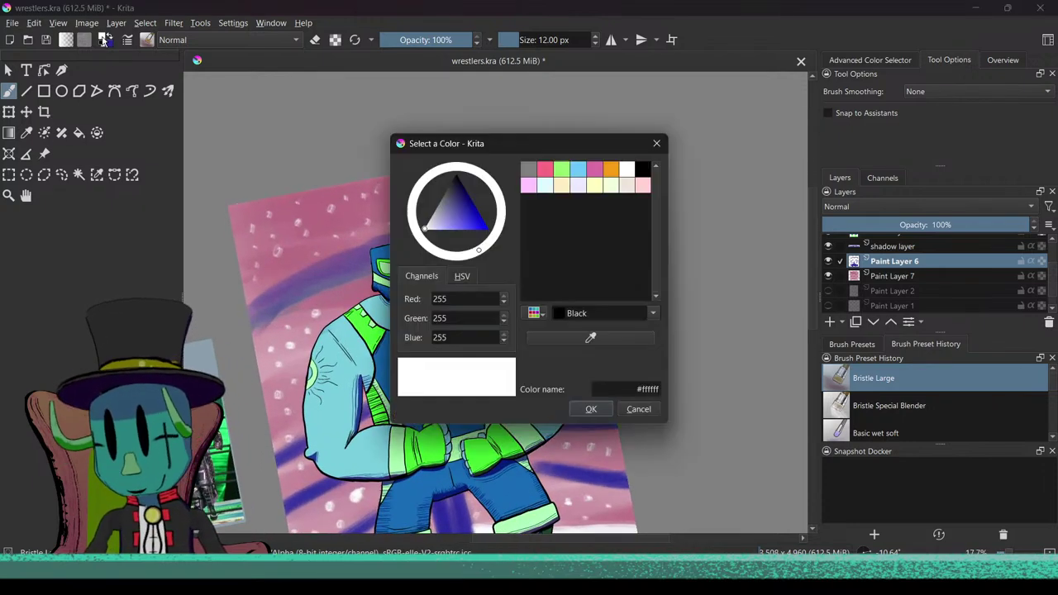
{"action": "left_click", "coordinate": [456, 176]}
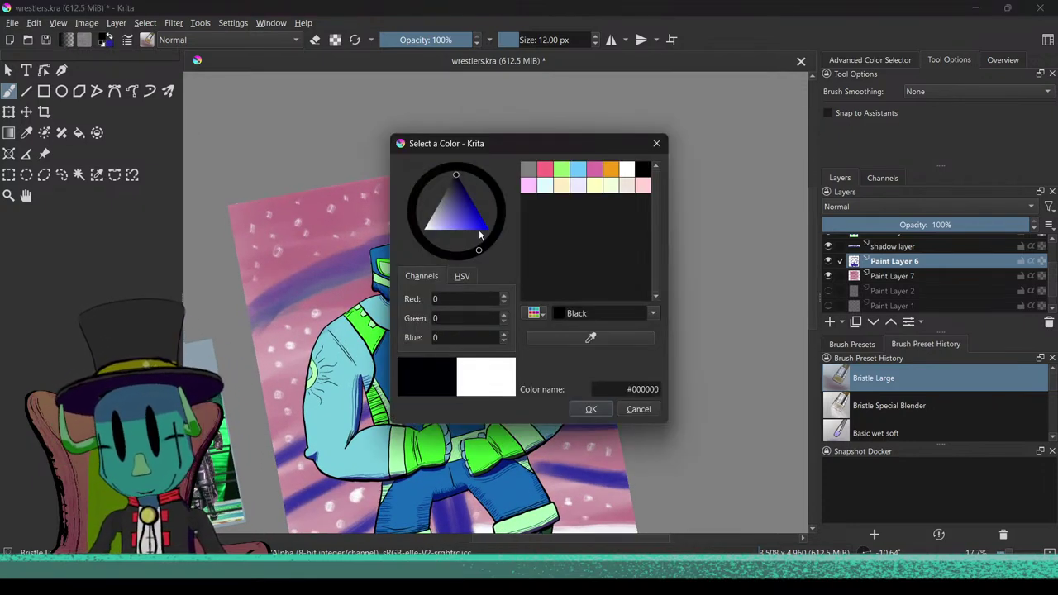
{"action": "left_click", "coordinate": [590, 409]}
{"action": "scroll", "coordinate": [463, 248], "scroll_direction": "up", "scroll_amount": 6}
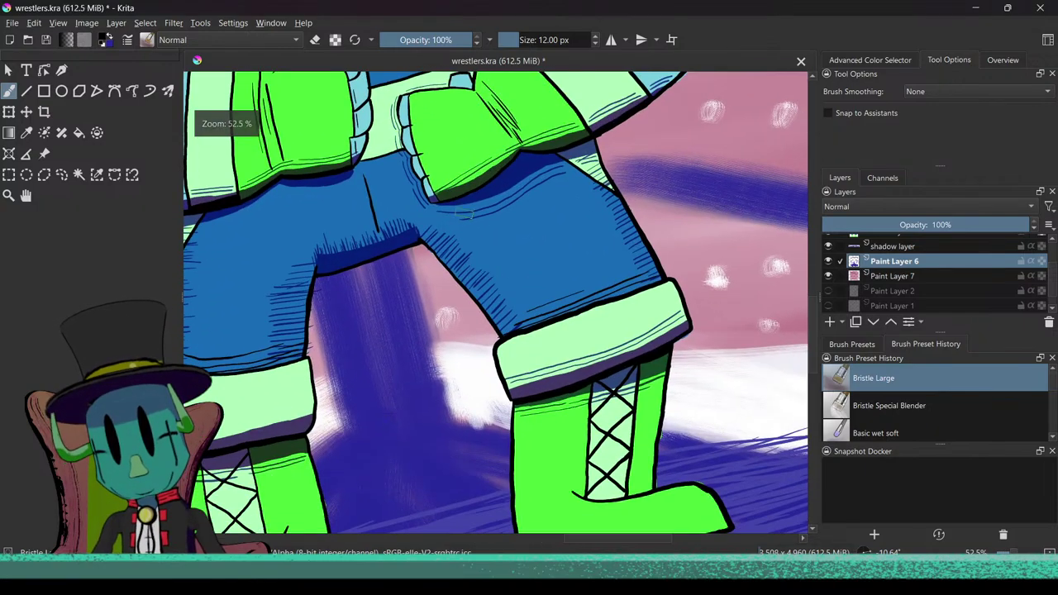
{"action": "left_click_drag", "start_coordinate": [401, 252], "coordinate": [438, 321]}
{"action": "mouse_move", "coordinate": [405, 272]}
{"action": "left_mouse_down"}
{"action": "mouse_move", "coordinate": [440, 327]}
{"action": "mouse_move", "coordinate": [450, 397]}
{"action": "left_mouse_up"}
{"action": "left_click_drag", "start_coordinate": [421, 337], "coordinate": [461, 420]}
{"action": "left_click_drag", "start_coordinate": [400, 287], "coordinate": [456, 422]}
{"action": "left_click_drag", "start_coordinate": [394, 253], "coordinate": [455, 416]}
{"action": "left_click_drag", "start_coordinate": [429, 352], "coordinate": [460, 434]}
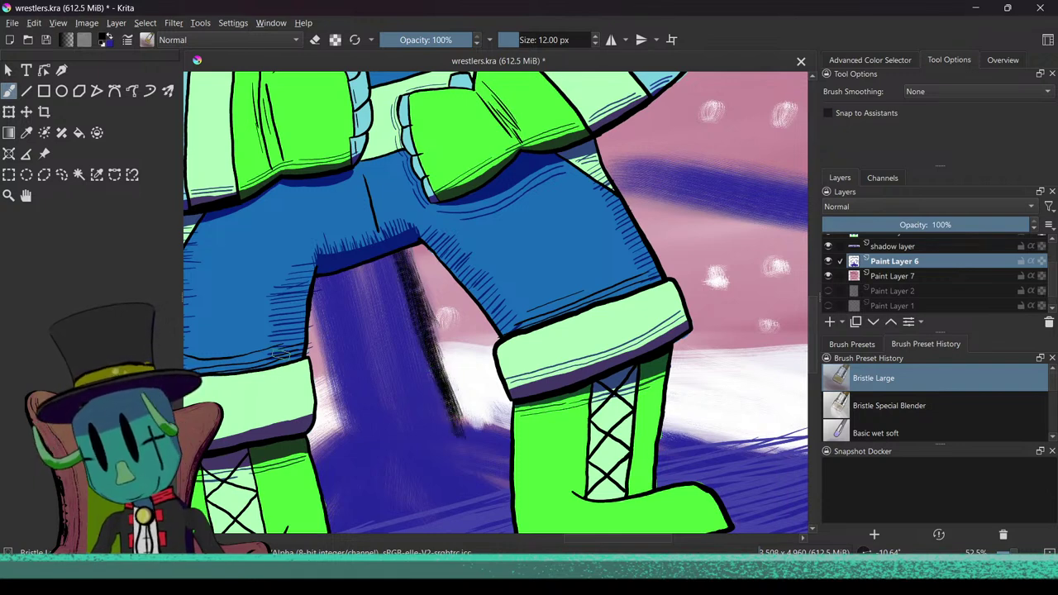
Step: Outline the corner post's other long edge and its base in black bristle strokes
{"action": "left_click_drag", "start_coordinate": [317, 290], "coordinate": [348, 417]}
{"action": "left_click_drag", "start_coordinate": [304, 312], "coordinate": [352, 438]}
{"action": "left_click_drag", "start_coordinate": [327, 360], "coordinate": [344, 424]}
{"action": "left_click_drag", "start_coordinate": [278, 335], "coordinate": [298, 467]}
{"action": "left_click_drag", "start_coordinate": [300, 424], "coordinate": [304, 357]}
{"action": "scroll", "coordinate": [304, 357], "scroll_direction": "up", "scroll_amount": 5}
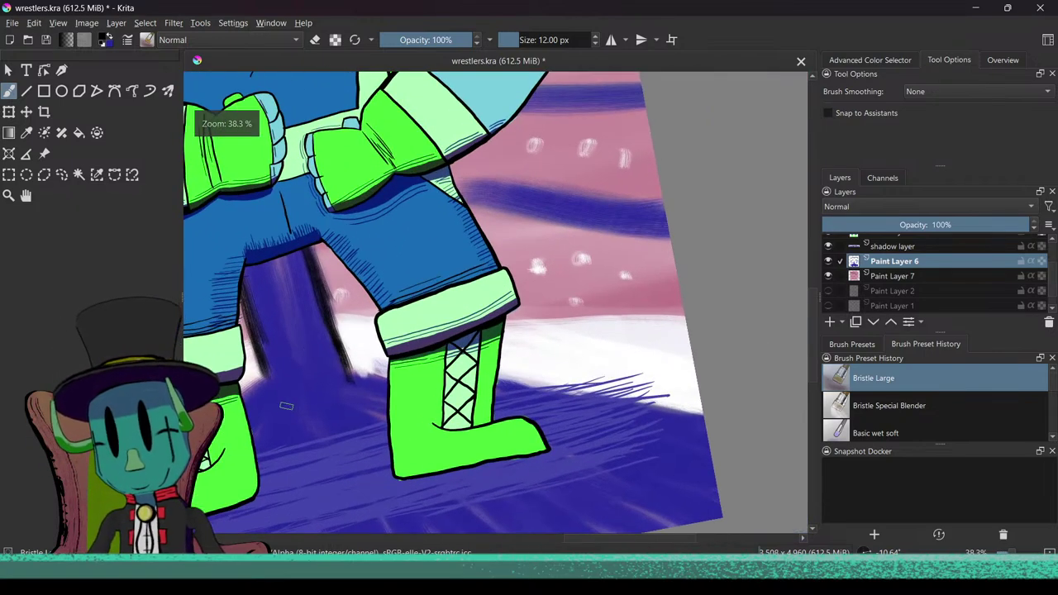
{"action": "mouse_move", "coordinate": [324, 361]}
{"action": "left_mouse_down"}
{"action": "mouse_move", "coordinate": [372, 368]}
{"action": "mouse_move", "coordinate": [362, 374]}
{"action": "left_mouse_up"}
{"action": "left_click_drag", "start_coordinate": [298, 372], "coordinate": [393, 373]}
Step: Outline the ring floor's edge in black where it meets the white band on the sun-tattooed side
{"action": "scroll", "coordinate": [331, 409], "scroll_direction": "down", "scroll_amount": 7}
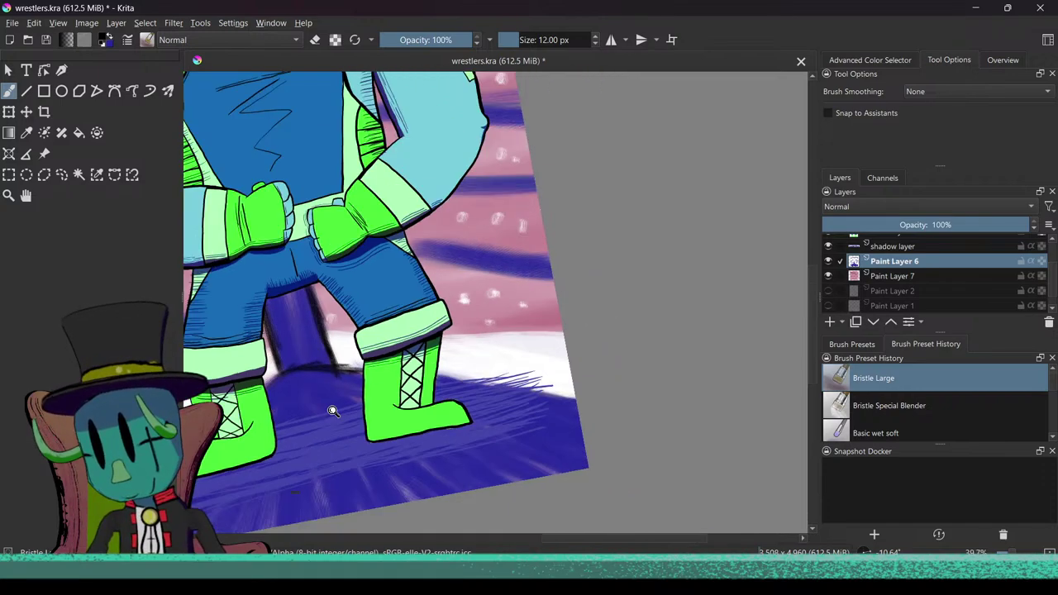
{"action": "left_click_drag", "start_coordinate": [333, 435], "coordinate": [331, 421]}
{"action": "mouse_move", "coordinate": [329, 428]}
{"action": "left_mouse_down"}
{"action": "mouse_move", "coordinate": [300, 419]}
{"action": "mouse_move", "coordinate": [240, 342]}
{"action": "mouse_move", "coordinate": [411, 377]}
{"action": "mouse_move", "coordinate": [429, 392]}
{"action": "mouse_move", "coordinate": [426, 346]}
{"action": "mouse_move", "coordinate": [439, 328]}
{"action": "left_mouse_up"}
{"action": "left_click_drag", "start_coordinate": [355, 342], "coordinate": [446, 306]}
{"action": "left_click_drag", "start_coordinate": [385, 332], "coordinate": [460, 301]}
{"action": "left_click_drag", "start_coordinate": [538, 271], "coordinate": [524, 281]}
{"action": "left_click_drag", "start_coordinate": [397, 327], "coordinate": [459, 304]}
{"action": "left_click_drag", "start_coordinate": [355, 346], "coordinate": [417, 320]}
{"action": "scroll", "coordinate": [393, 330], "scroll_direction": "down", "scroll_amount": 4}
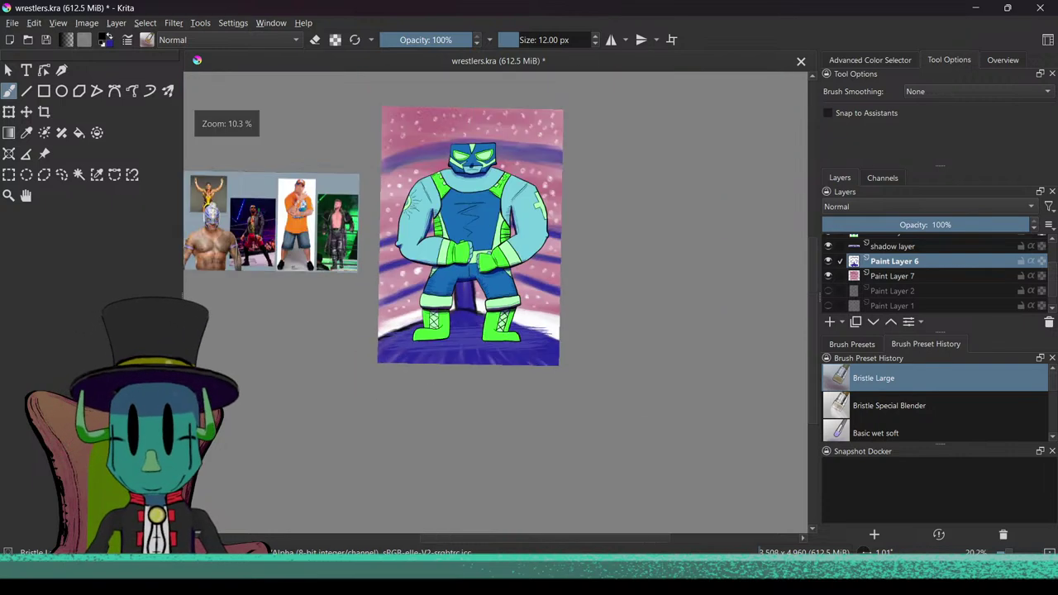
Step: Outline the floor edge and the white band's upper edge in black on the cross-tattooed side
{"action": "left_click_drag", "start_coordinate": [466, 392], "coordinate": [389, 411]}
{"action": "scroll", "coordinate": [389, 411], "scroll_direction": "up", "scroll_amount": 3}
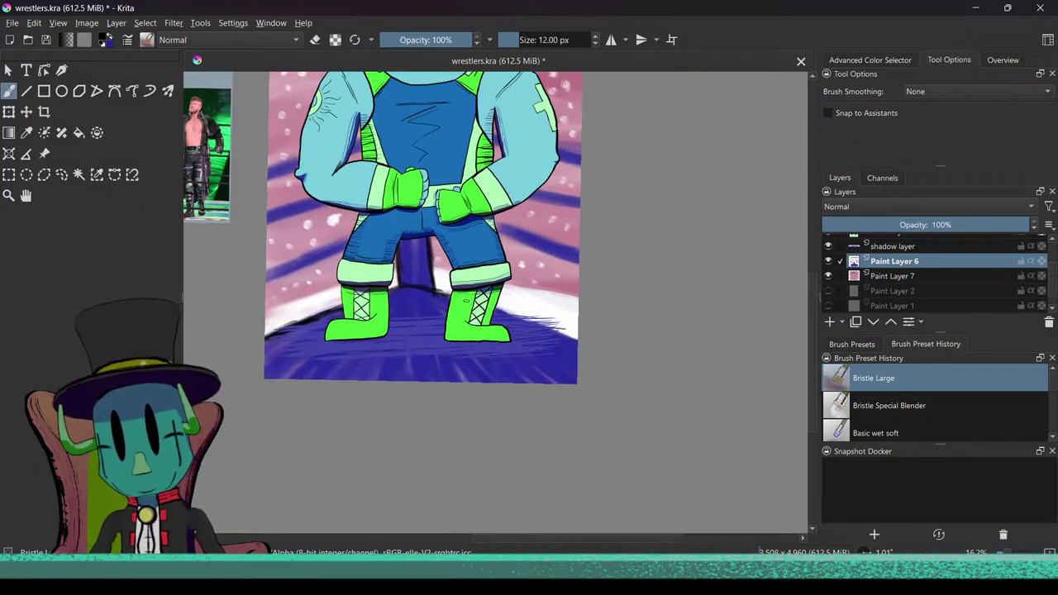
{"action": "left_click_drag", "start_coordinate": [499, 308], "coordinate": [578, 340]}
{"action": "left_click_drag", "start_coordinate": [506, 309], "coordinate": [577, 337]}
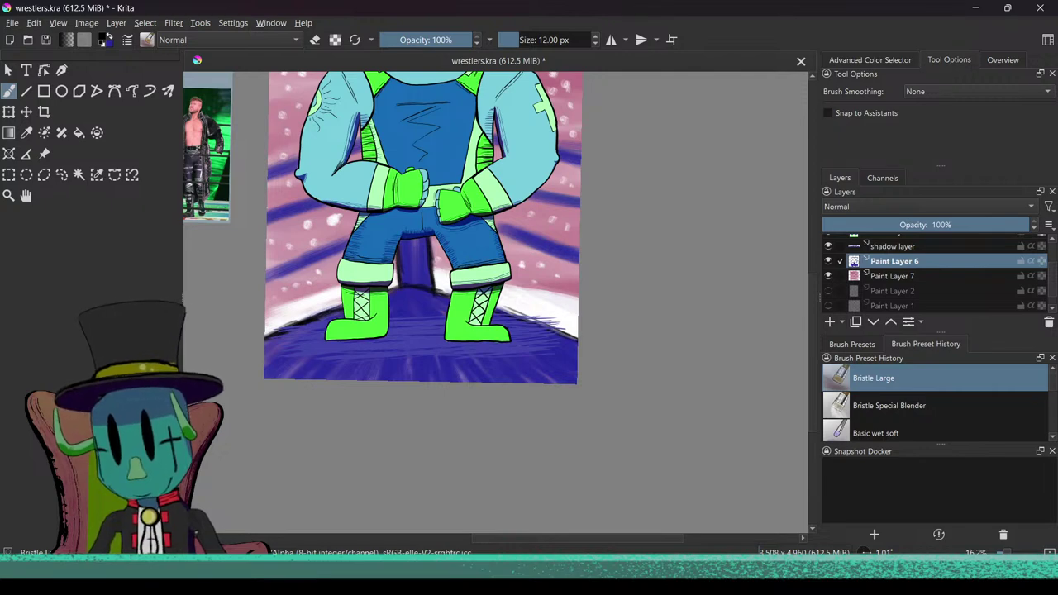
{"action": "scroll", "coordinate": [461, 287], "scroll_direction": "up", "scroll_amount": 2}
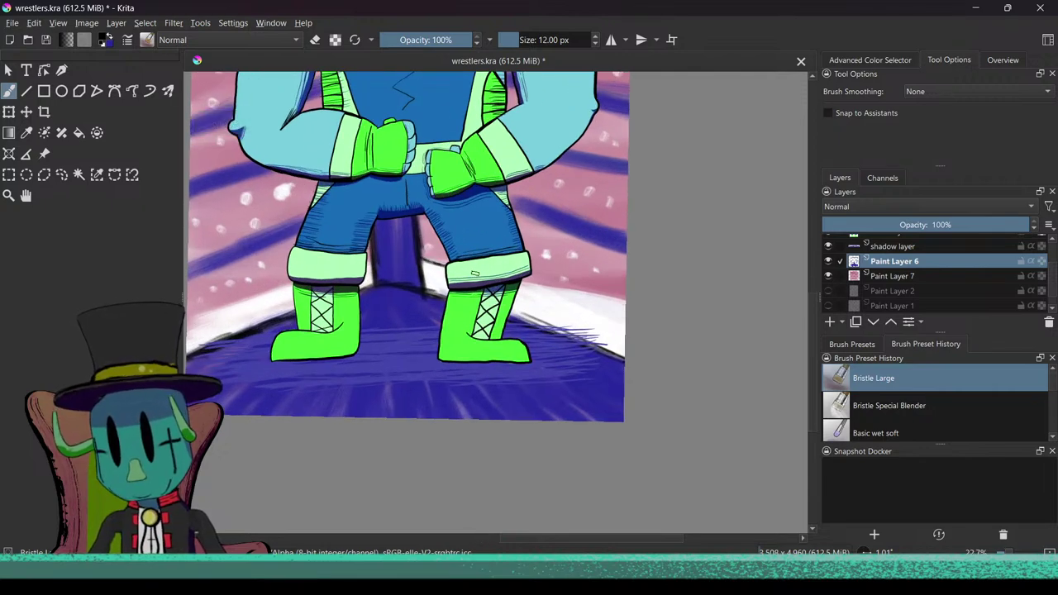
{"action": "left_click_drag", "start_coordinate": [510, 283], "coordinate": [585, 294]}
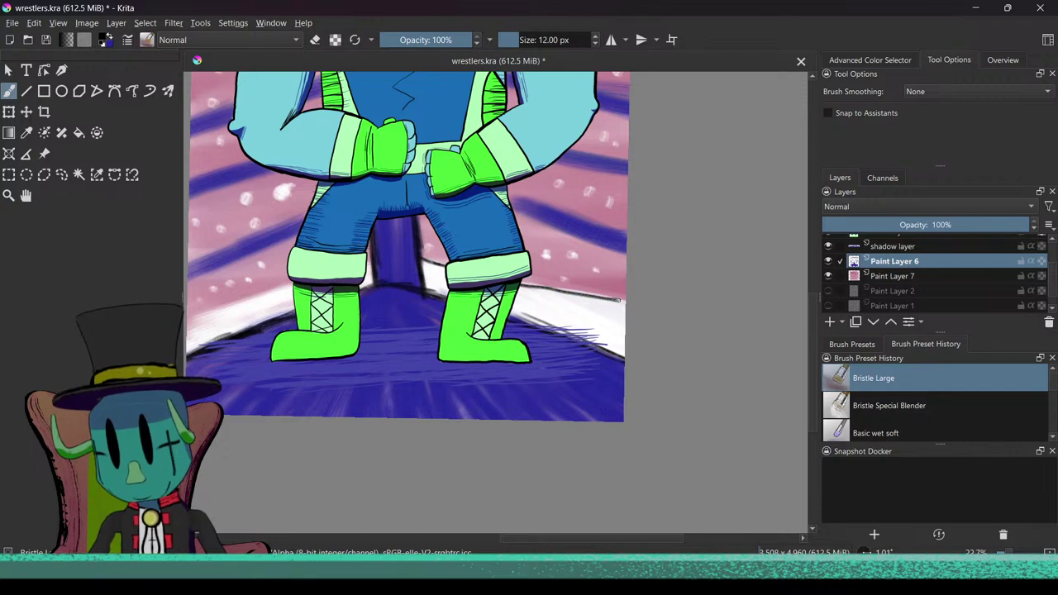
{"action": "scroll", "coordinate": [600, 393], "scroll_direction": "down", "scroll_amount": 4}
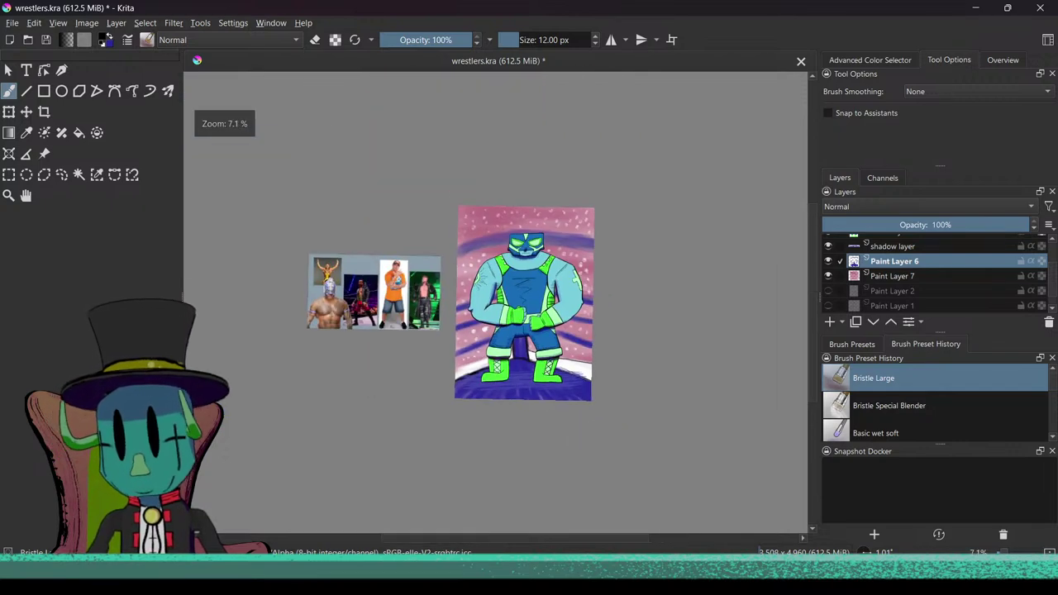
Step: Rotate the canvas and outline the white band's upper edge in black on the sun-tattooed side
{"action": "left_click_drag", "start_coordinate": [433, 371], "coordinate": [540, 326]}
{"action": "scroll", "coordinate": [539, 326], "scroll_direction": "up", "scroll_amount": 2}
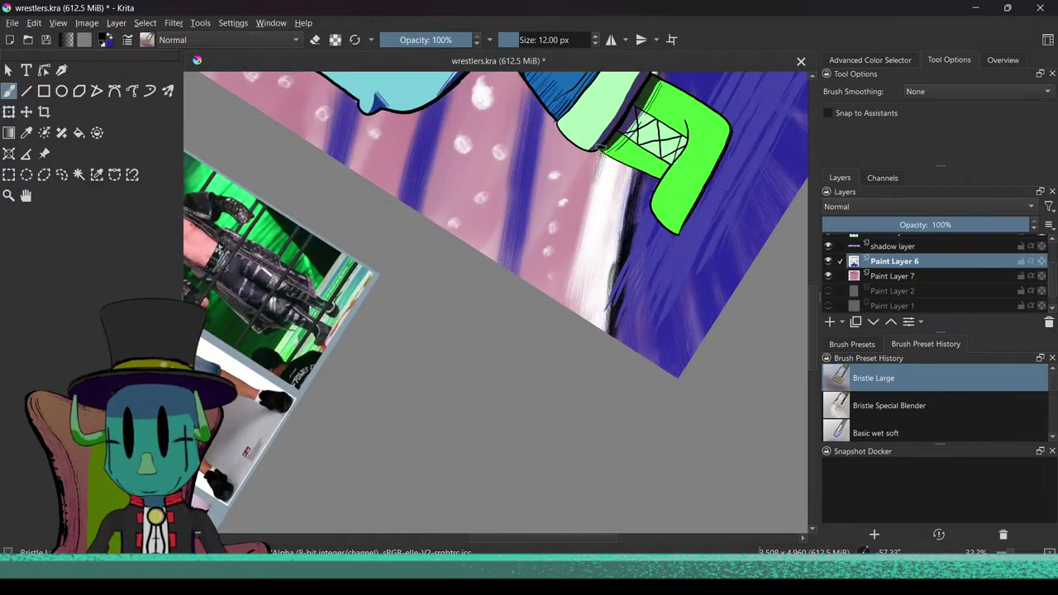
{"action": "left_click_drag", "start_coordinate": [599, 157], "coordinate": [578, 248]}
{"action": "left_click_drag", "start_coordinate": [594, 190], "coordinate": [575, 291]}
{"action": "mouse_move", "coordinate": [584, 231]}
{"action": "left_mouse_down"}
{"action": "mouse_move", "coordinate": [566, 307]}
{"action": "mouse_move", "coordinate": [584, 214]}
{"action": "mouse_move", "coordinate": [576, 283]}
{"action": "left_mouse_up"}
{"action": "left_click_drag", "start_coordinate": [595, 165], "coordinate": [567, 308]}
Step: Turn the canvas sideways and edge the ring ropes on the cross-tattooed side with black bristle strokes
{"action": "mouse_move", "coordinate": [575, 339]}
{"action": "left_mouse_down", "text": "shift"}
{"action": "mouse_move", "coordinate": [611, 273]}
{"action": "mouse_move", "coordinate": [560, 184]}
{"action": "mouse_move", "coordinate": [470, 186]}
{"action": "mouse_move", "coordinate": [572, 324]}
{"action": "mouse_move", "coordinate": [567, 356]}
{"action": "mouse_move", "coordinate": [540, 372]}
{"action": "mouse_move", "coordinate": [432, 347]}
{"action": "mouse_move", "coordinate": [506, 367]}
{"action": "mouse_move", "coordinate": [545, 287]}
{"action": "left_mouse_up", "text": "shift"}
{"action": "scroll", "coordinate": [545, 288], "scroll_direction": "up", "scroll_amount": 5}
{"action": "mouse_move", "coordinate": [463, 300]}
{"action": "left_mouse_down"}
{"action": "mouse_move", "coordinate": [452, 407]}
{"action": "mouse_move", "coordinate": [457, 383]}
{"action": "left_mouse_up"}
{"action": "mouse_move", "coordinate": [530, 284]}
{"action": "left_mouse_down"}
{"action": "mouse_move", "coordinate": [497, 400]}
{"action": "mouse_move", "coordinate": [535, 286]}
{"action": "mouse_move", "coordinate": [524, 396]}
{"action": "mouse_move", "coordinate": [537, 333]}
{"action": "mouse_move", "coordinate": [526, 370]}
{"action": "left_mouse_up"}
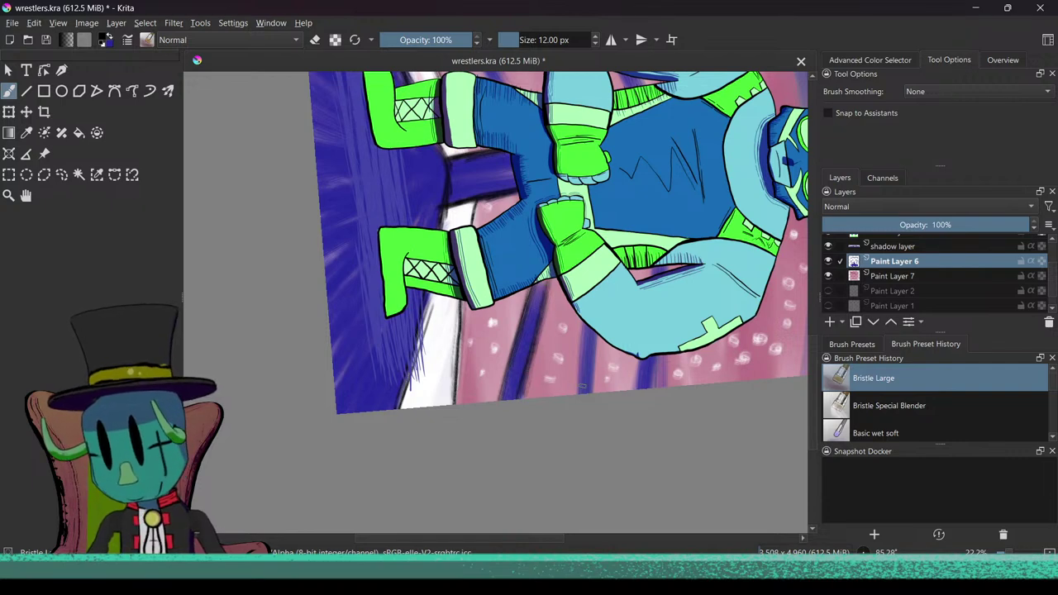
{"action": "left_click_drag", "start_coordinate": [585, 317], "coordinate": [579, 394]}
{"action": "mouse_move", "coordinate": [581, 345]}
{"action": "left_mouse_down"}
{"action": "mouse_move", "coordinate": [575, 394]}
{"action": "mouse_move", "coordinate": [590, 393]}
{"action": "left_mouse_up"}
{"action": "left_click_drag", "start_coordinate": [598, 326], "coordinate": [593, 392]}
{"action": "mouse_move", "coordinate": [640, 357]}
{"action": "left_mouse_down"}
{"action": "mouse_move", "coordinate": [633, 391]}
{"action": "mouse_move", "coordinate": [653, 389]}
{"action": "left_mouse_up"}
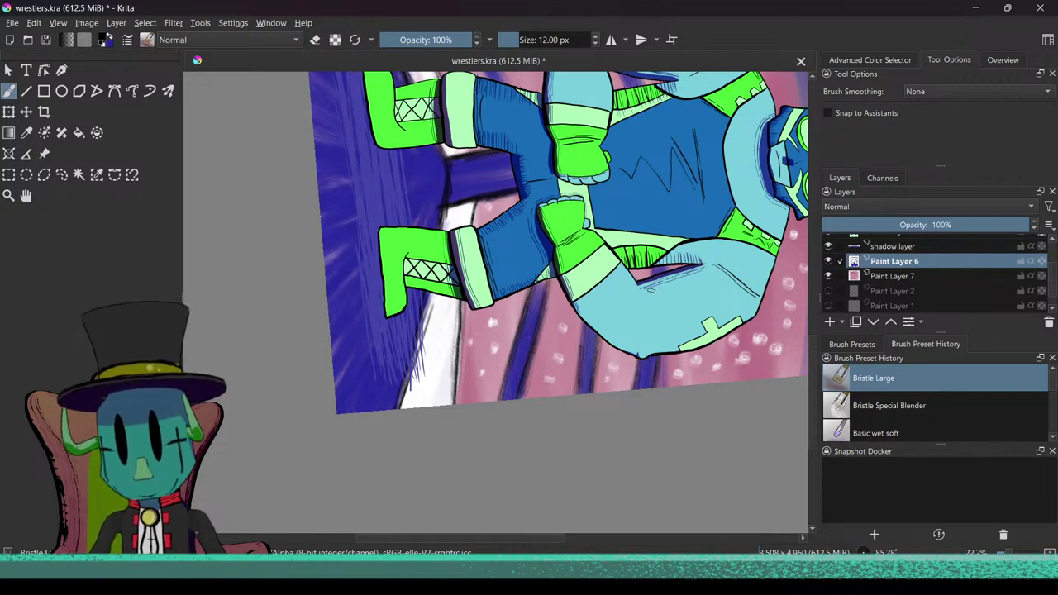
Step: Rotate the canvas the other way and edge the lowest rope on the sun-tattooed side in black
{"action": "left_click_drag", "start_coordinate": [576, 308], "coordinate": [575, 397], "text": "ctrl"}
{"action": "left_click_drag", "start_coordinate": [434, 310], "coordinate": [512, 370], "text": "shift"}
{"action": "left_click_drag", "start_coordinate": [542, 408], "coordinate": [608, 274]}
{"action": "left_click_drag", "start_coordinate": [564, 304], "coordinate": [571, 220]}
{"action": "left_click_drag", "start_coordinate": [570, 220], "coordinate": [674, 330]}
{"action": "scroll", "coordinate": [529, 330], "scroll_direction": "up", "scroll_amount": 3}
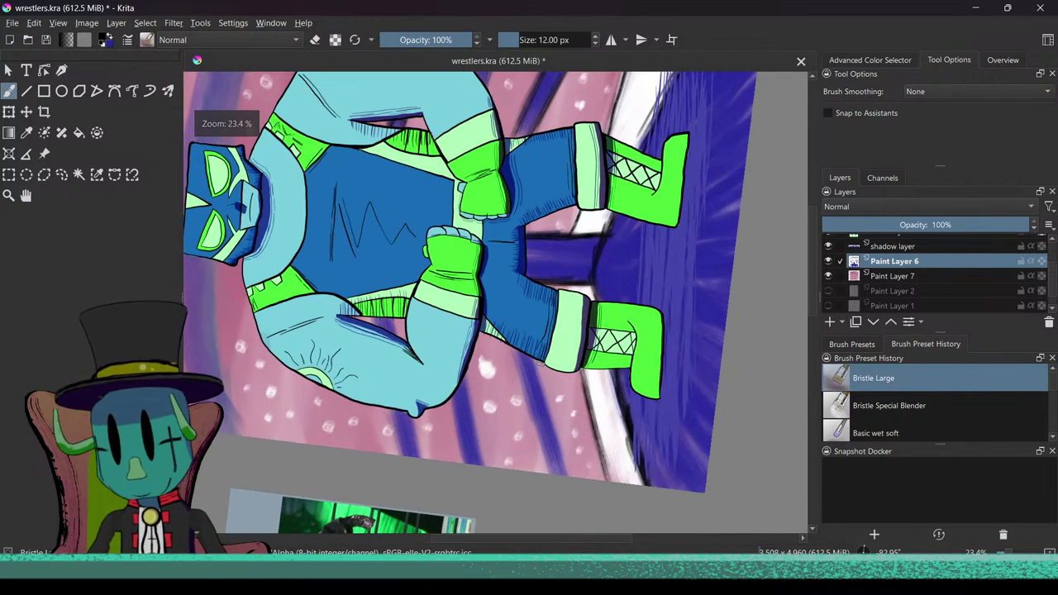
{"action": "left_click_drag", "start_coordinate": [519, 299], "coordinate": [545, 388]}
{"action": "left_click_drag", "start_coordinate": [533, 352], "coordinate": [554, 412]}
{"action": "left_click_drag", "start_coordinate": [527, 324], "coordinate": [550, 416]}
{"action": "left_click_drag", "start_coordinate": [511, 292], "coordinate": [536, 362]}
{"action": "left_click_drag", "start_coordinate": [542, 314], "coordinate": [570, 417]}
{"action": "left_click_drag", "start_coordinate": [541, 308], "coordinate": [560, 369]}
Step: Edge the higher ropes near the sun-tattooed arm's elbow in black, and return the canvas upright
{"action": "left_click_drag", "start_coordinate": [471, 324], "coordinate": [485, 388]}
{"action": "mouse_move", "coordinate": [471, 337]}
{"action": "left_mouse_down"}
{"action": "mouse_move", "coordinate": [488, 412]}
{"action": "mouse_move", "coordinate": [471, 410]}
{"action": "left_mouse_up"}
{"action": "mouse_move", "coordinate": [422, 367]}
{"action": "left_mouse_down"}
{"action": "mouse_move", "coordinate": [431, 405]}
{"action": "mouse_move", "coordinate": [422, 403]}
{"action": "left_mouse_up"}
{"action": "left_click_drag", "start_coordinate": [418, 375], "coordinate": [427, 407]}
{"action": "left_click_drag", "start_coordinate": [396, 359], "coordinate": [403, 401]}
{"action": "left_click_drag", "start_coordinate": [388, 303], "coordinate": [405, 413]}
{"action": "left_click_drag", "start_coordinate": [405, 414], "coordinate": [338, 372]}
{"action": "left_click_drag", "start_coordinate": [419, 339], "coordinate": [453, 329]}
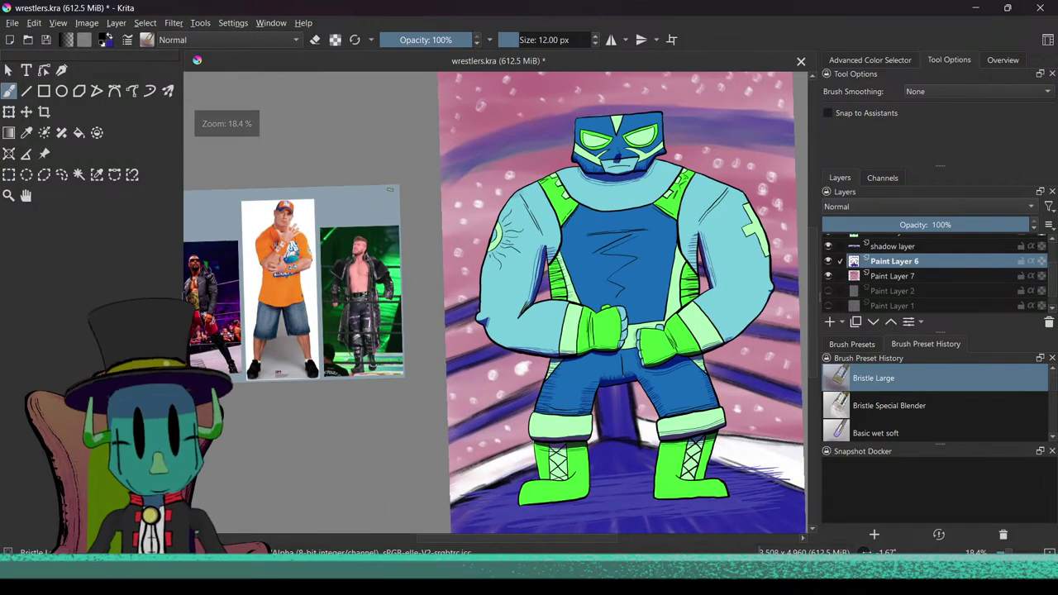
{"action": "left_click_drag", "start_coordinate": [632, 372], "coordinate": [551, 403]}
{"action": "key", "text": "equal"}
{"action": "key", "text": "equal"}
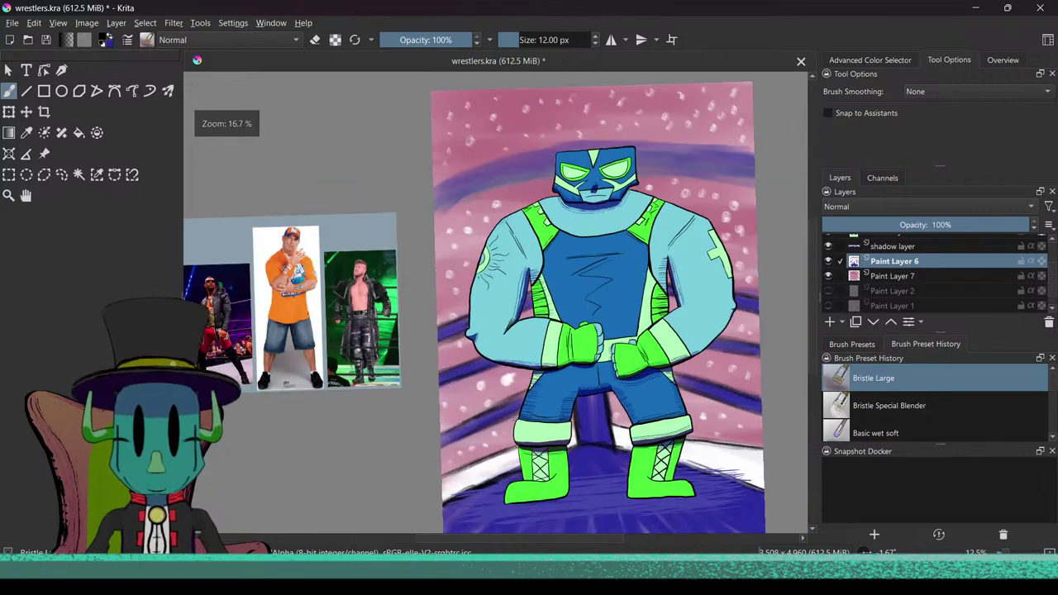
{"action": "left_click", "coordinate": [181, 25]}
{"action": "left_click", "coordinate": [182, 25]}
{"action": "left_click", "coordinate": [184, 25]}
{"action": "left_click", "coordinate": [175, 23]}
{"action": "left_click", "coordinate": [233, 23]}
{"action": "mouse_move", "coordinate": [118, 25]}
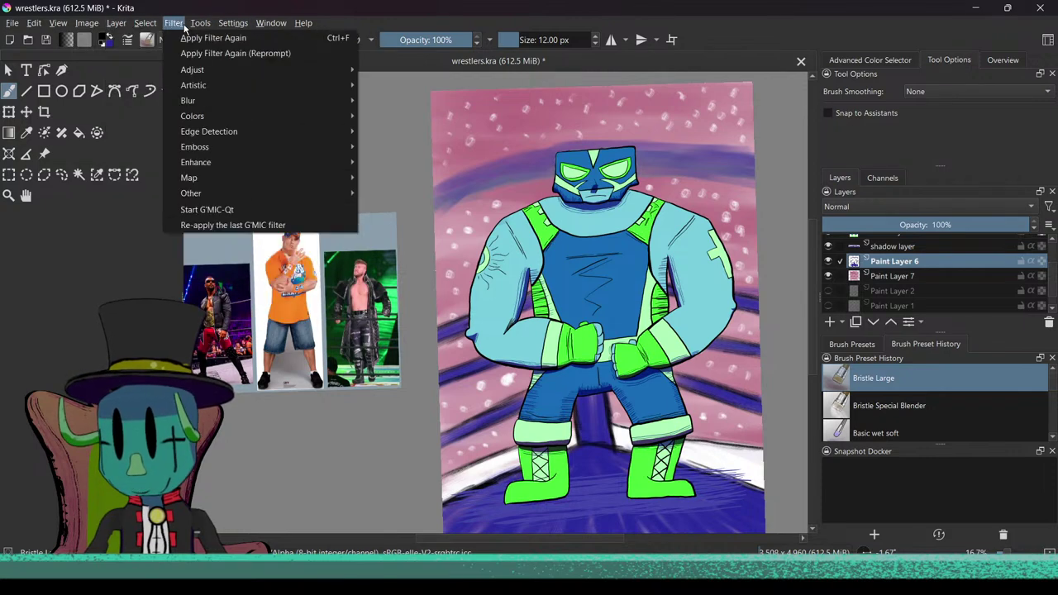
Step: Open an HSV adjustment for Paint Layer 6 and try hue shifts of 62, 92, -59 and -103 on the ropes and floor
{"action": "left_click", "coordinate": [174, 23]}
{"action": "left_click", "coordinate": [233, 23]}
{"action": "left_click", "coordinate": [233, 23]}
{"action": "left_click", "coordinate": [175, 23]}
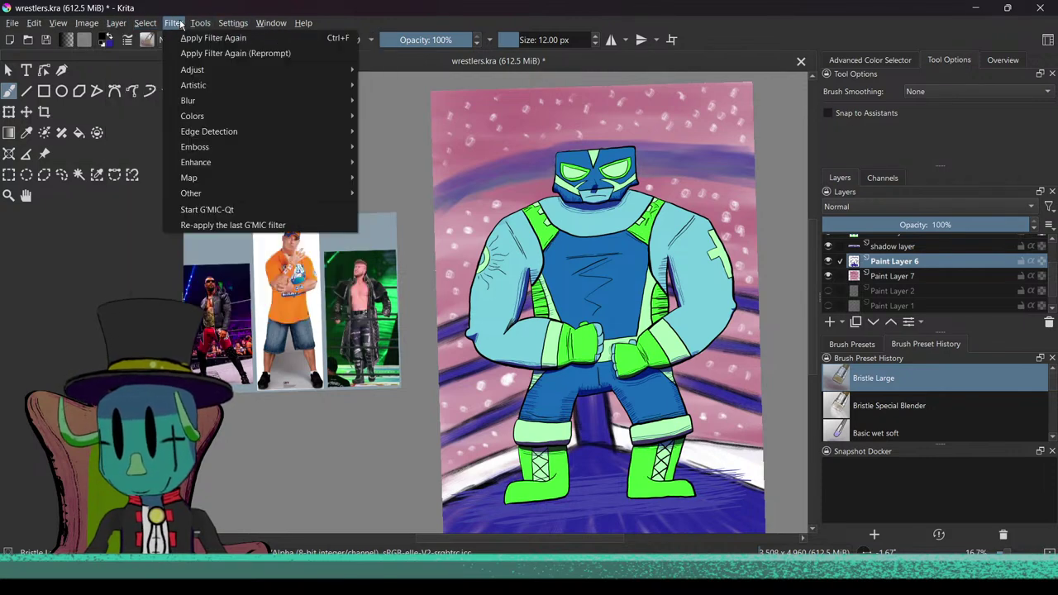
{"action": "mouse_move", "coordinate": [199, 69]}
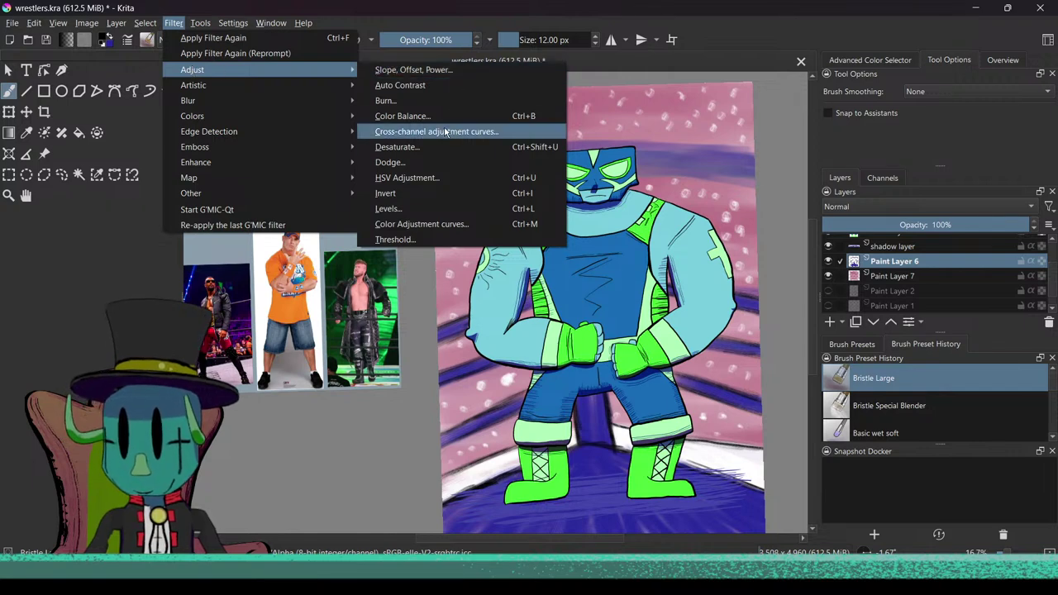
{"action": "left_click", "coordinate": [409, 177]}
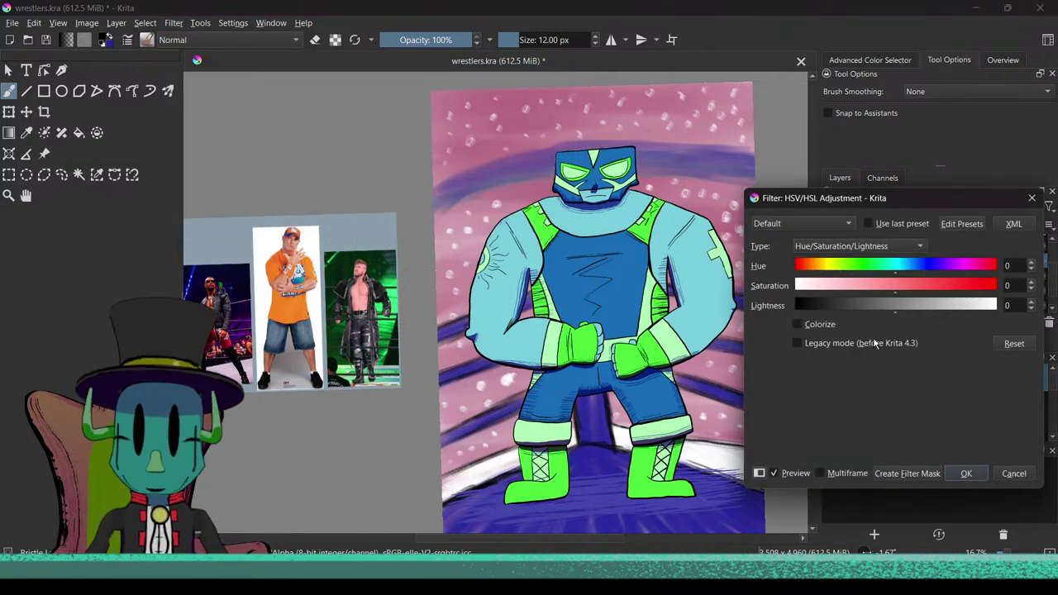
{"action": "left_click", "coordinate": [907, 266]}
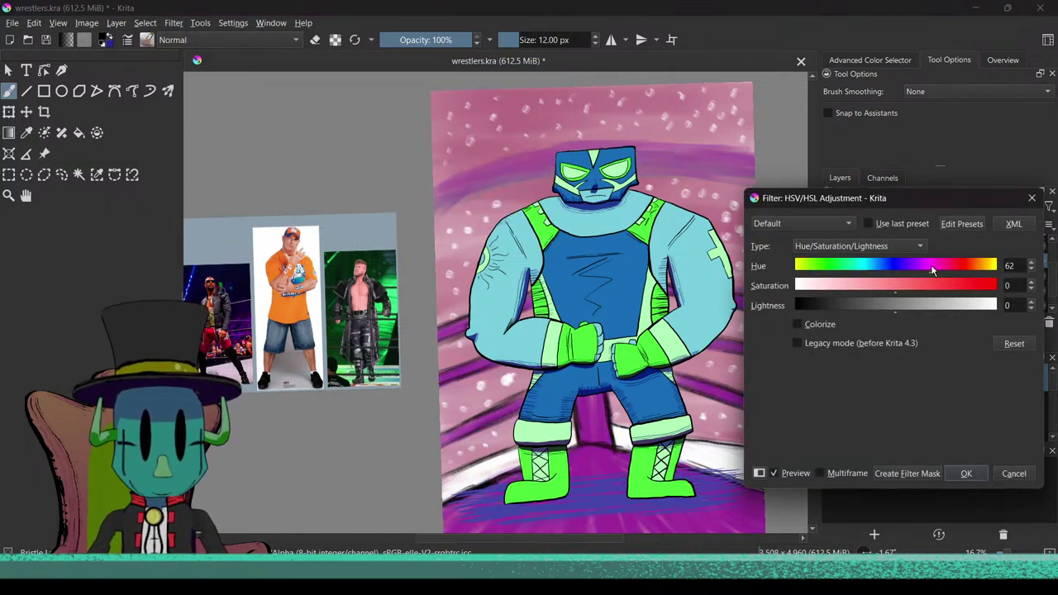
{"action": "left_click", "coordinate": [947, 267]}
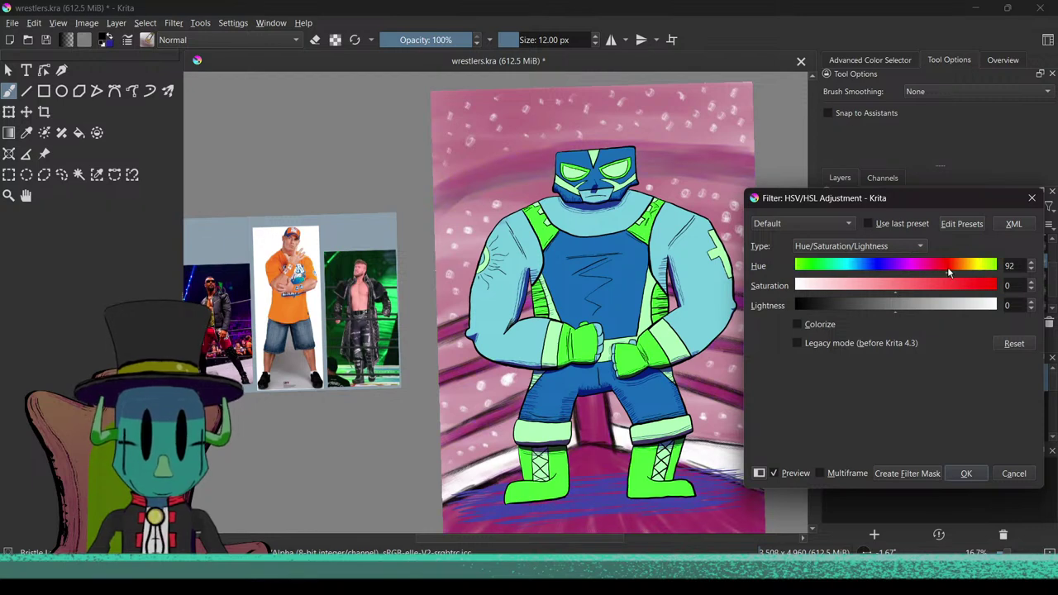
{"action": "left_click", "coordinate": [895, 276]}
{"action": "left_click", "coordinate": [865, 278]}
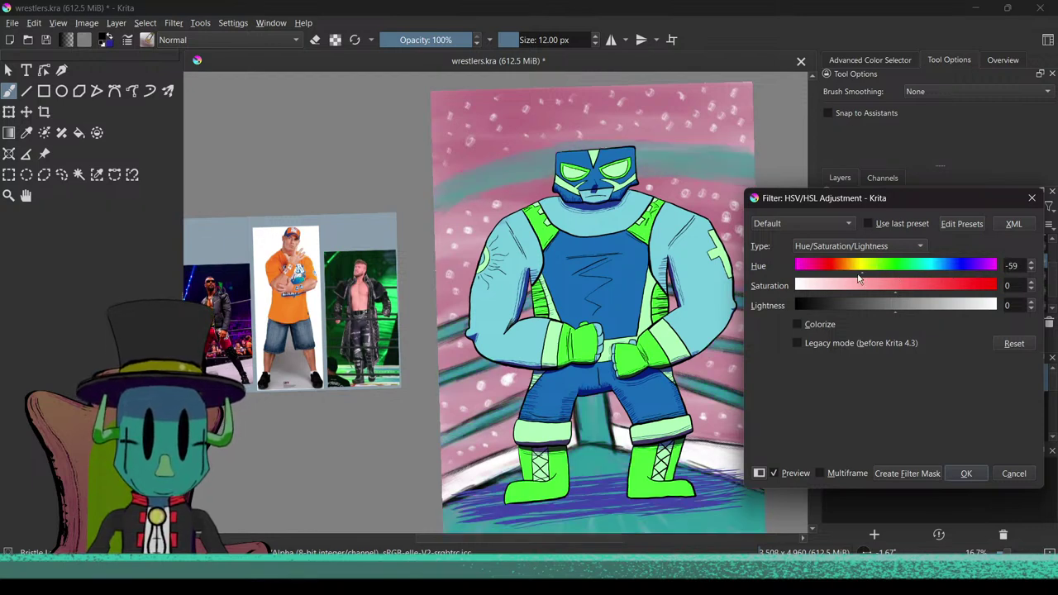
{"action": "left_click", "coordinate": [838, 268]}
Step: Set the saturation to 100 and the hue to 96, apply the adjustment, and make Paint Layer 7 active
{"action": "left_click", "coordinate": [959, 288]}
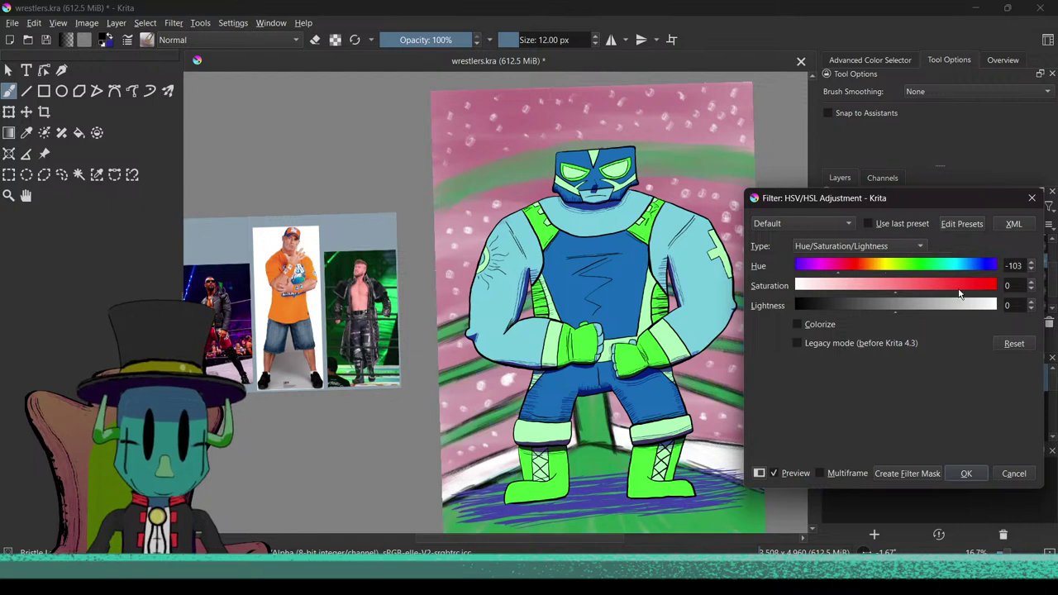
{"action": "left_click_drag", "start_coordinate": [974, 286], "coordinate": [1003, 286]}
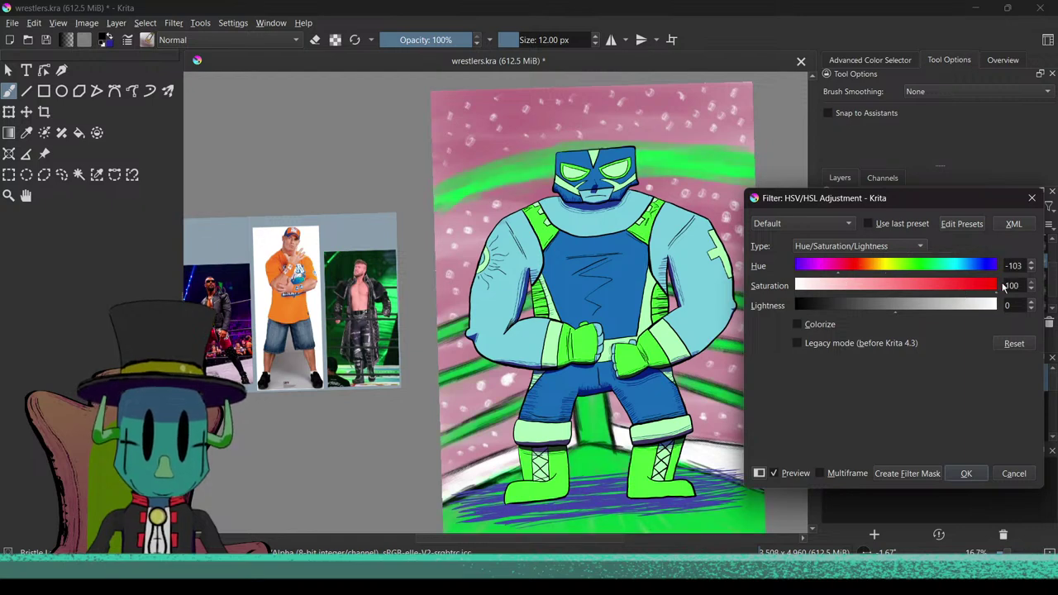
{"action": "left_click", "coordinate": [943, 264]}
{"action": "mouse_move", "coordinate": [951, 275]}
{"action": "left_mouse_down"}
{"action": "mouse_move", "coordinate": [855, 291]}
{"action": "mouse_move", "coordinate": [951, 291]}
{"action": "left_mouse_up"}
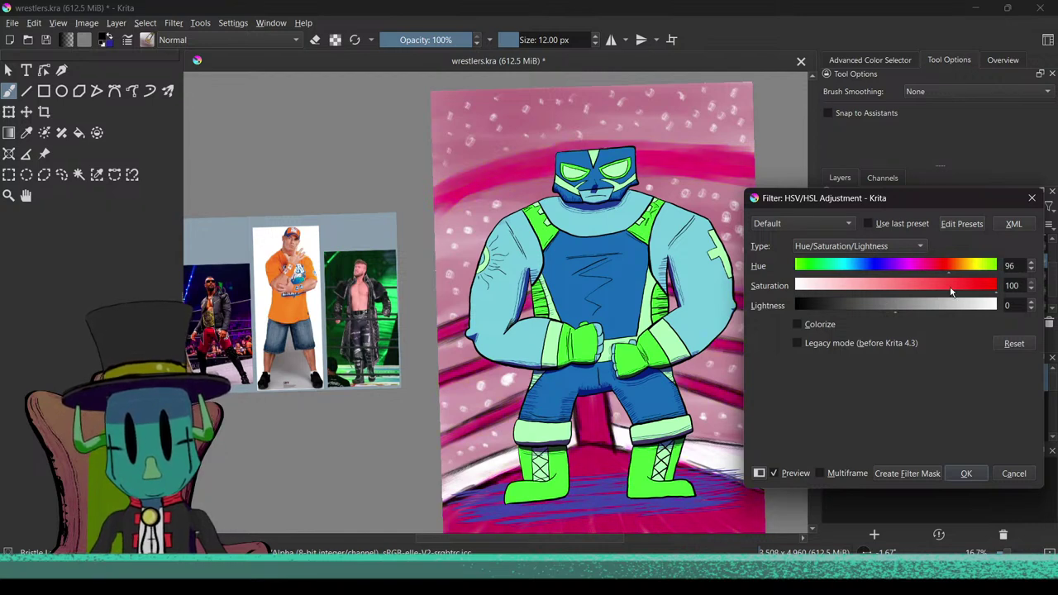
{"action": "left_click", "coordinate": [966, 474]}
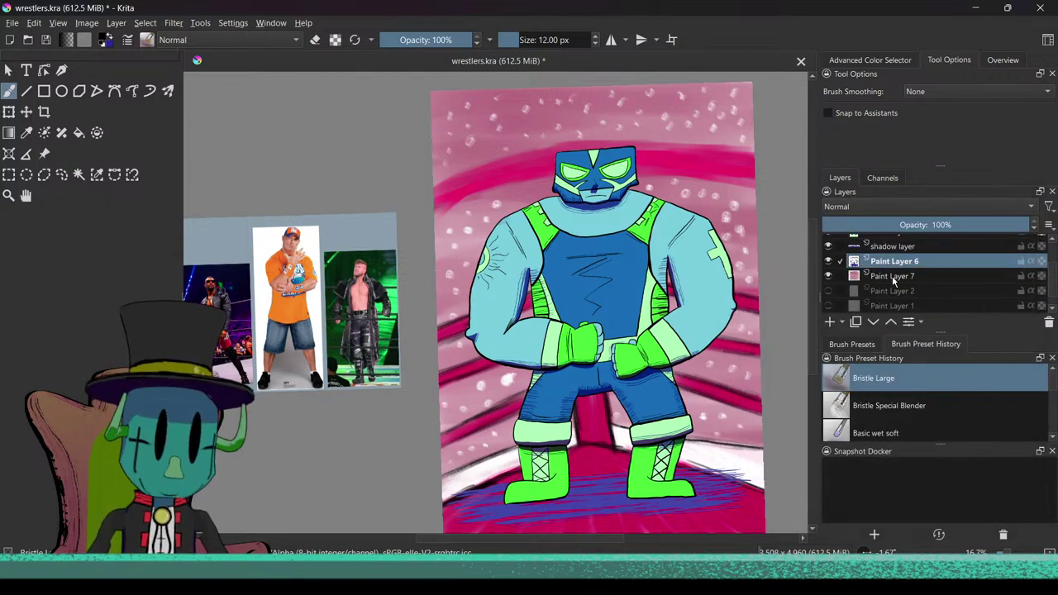
{"action": "left_click", "coordinate": [893, 278]}
{"action": "left_click", "coordinate": [181, 25]}
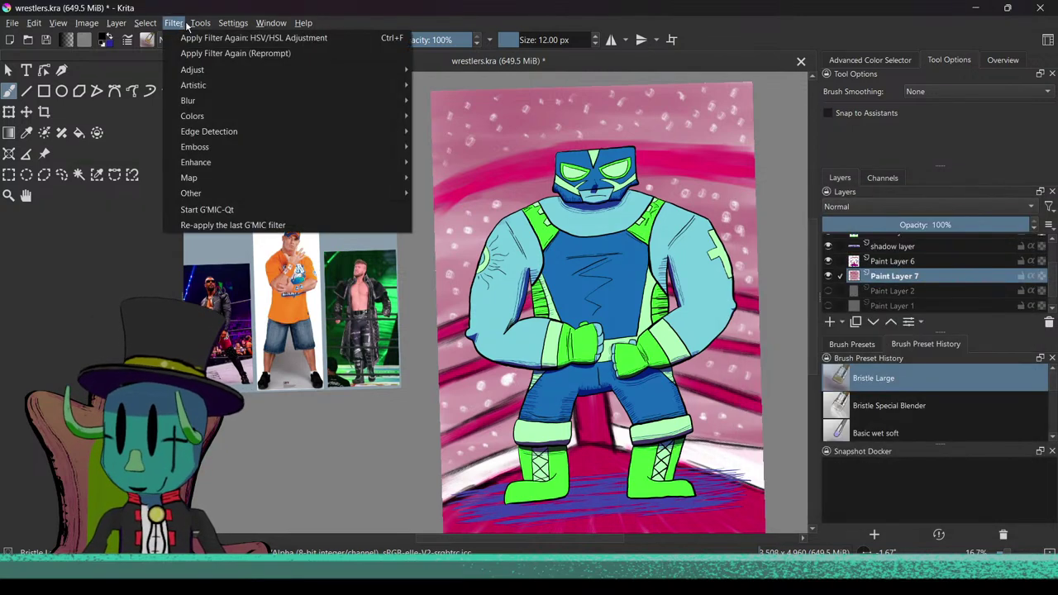
{"action": "mouse_move", "coordinate": [202, 71]}
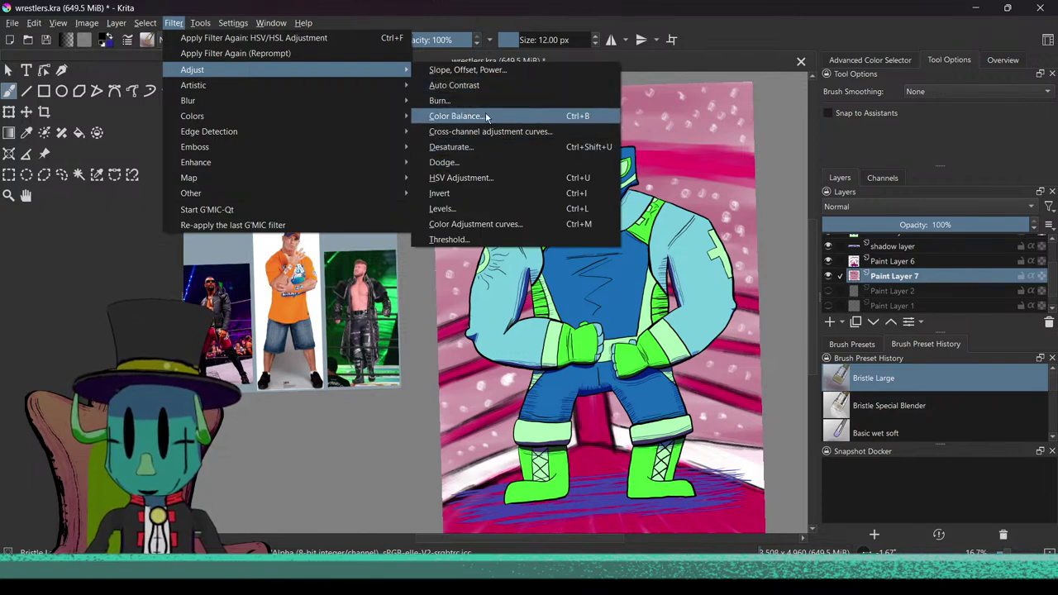
{"action": "left_click", "coordinate": [486, 117]}
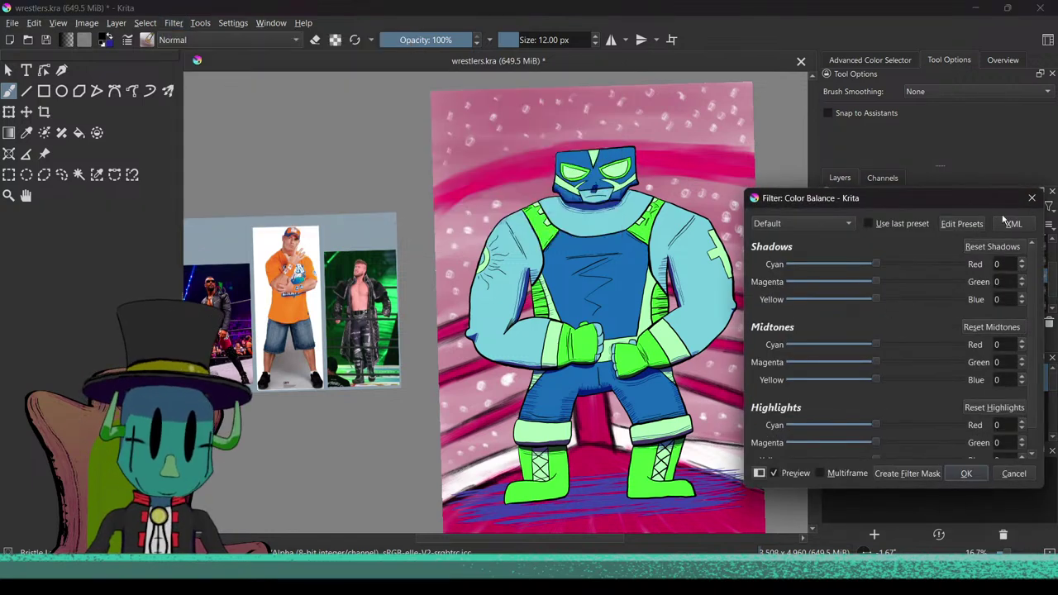
{"action": "left_click", "coordinate": [1032, 199]}
Step: Open an HSV adjustment for Paint Layer 7, raise the saturation to 100 and shift the spotted backdrop's hue to -88
{"action": "left_click", "coordinate": [173, 22]}
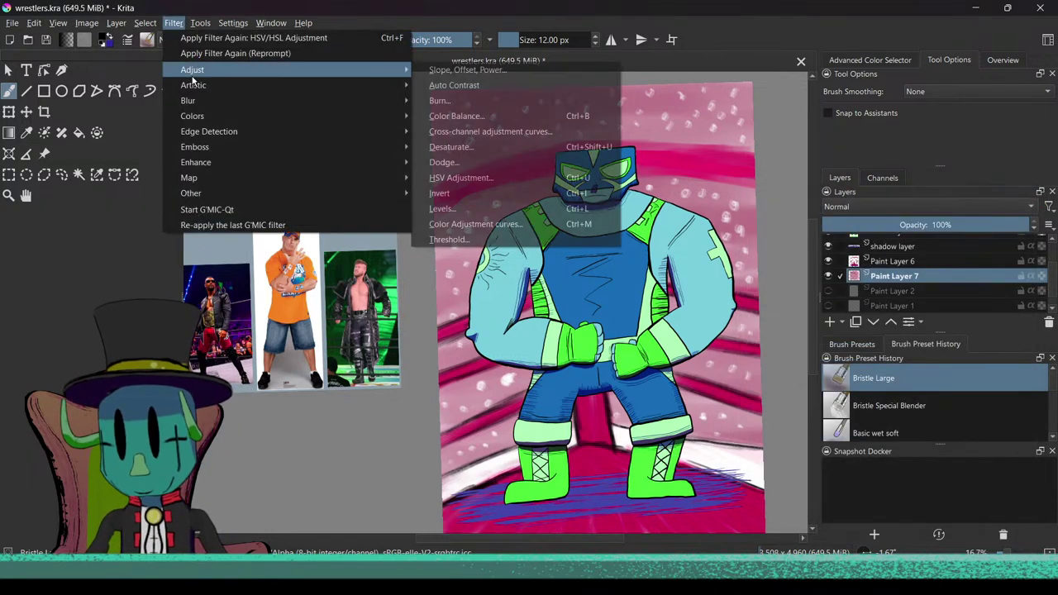
{"action": "left_click", "coordinate": [462, 178]}
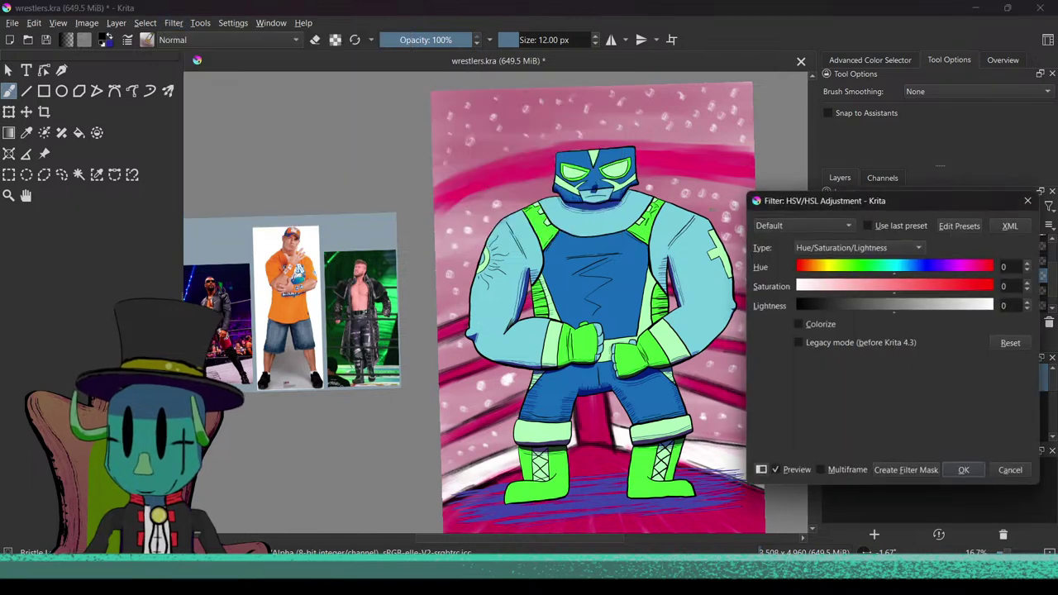
{"action": "left_click_drag", "start_coordinate": [929, 270], "coordinate": [997, 270]}
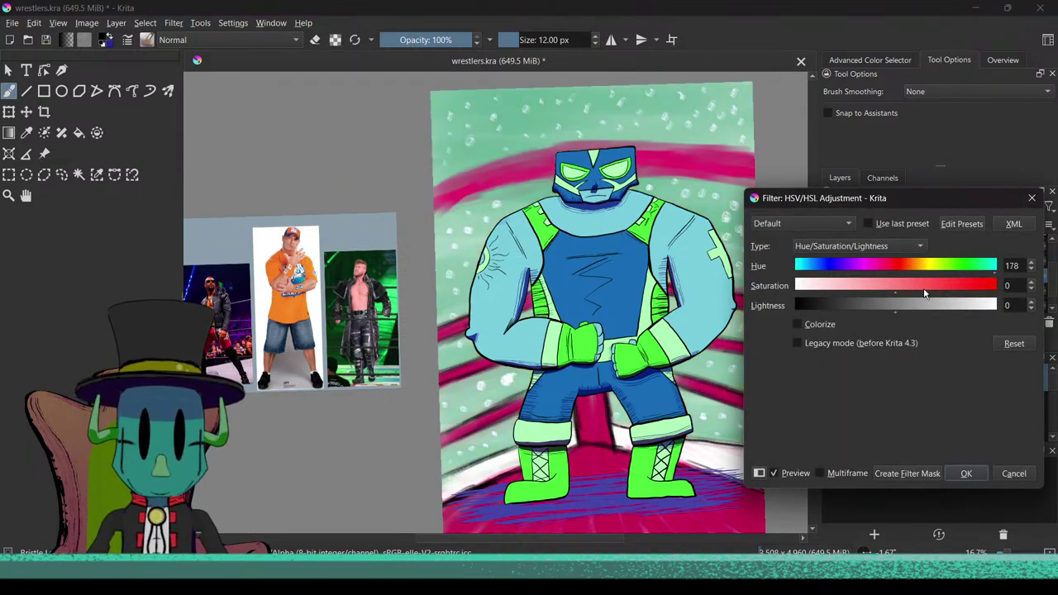
{"action": "left_click_drag", "start_coordinate": [934, 293], "coordinate": [964, 293]}
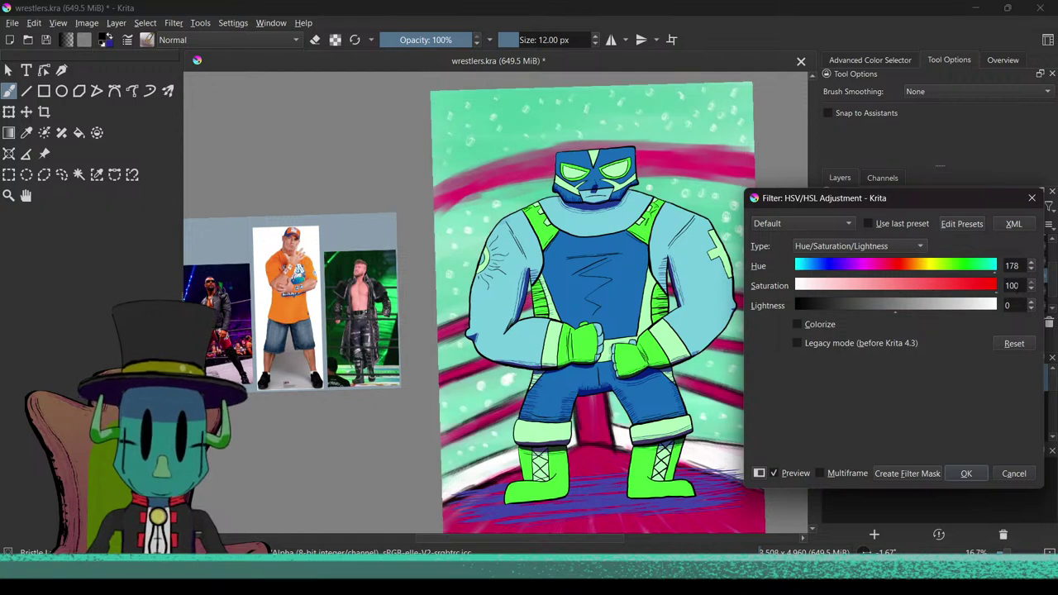
{"action": "left_click", "coordinate": [935, 265]}
{"action": "left_click_drag", "start_coordinate": [935, 268], "coordinate": [847, 278]}
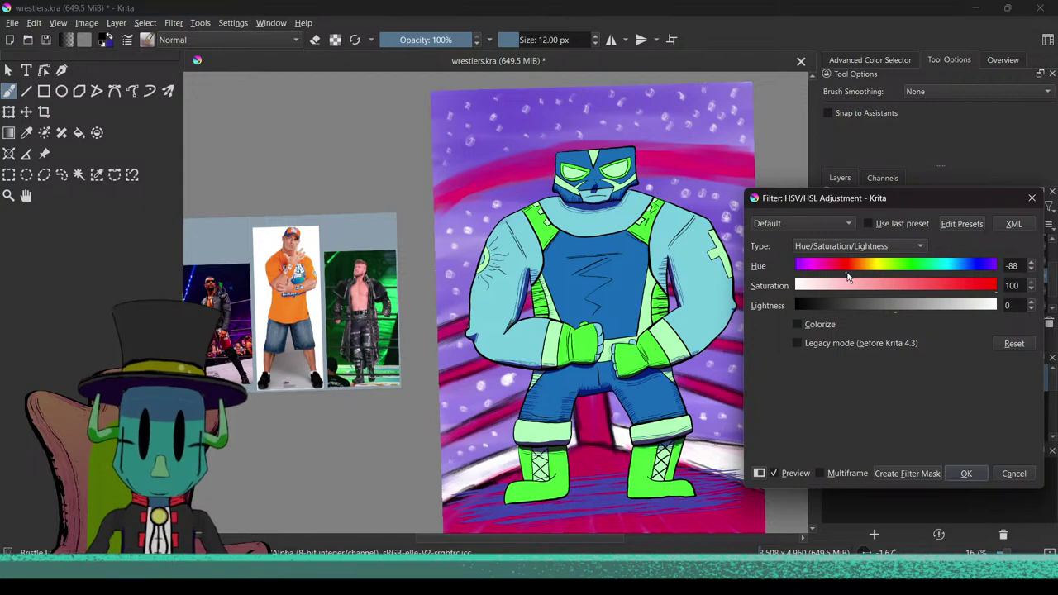
Step: Check the whole drawing from farther away, set the backdrop's hue to -61 and darken its lightness to -76
{"action": "scroll", "coordinate": [533, 324], "scroll_direction": "down", "scroll_amount": 2}
{"action": "left_click_drag", "start_coordinate": [561, 395], "coordinate": [610, 400]}
{"action": "scroll", "coordinate": [608, 402], "scroll_direction": "up", "scroll_amount": 3}
{"action": "left_click_drag", "start_coordinate": [574, 356], "coordinate": [618, 355]}
{"action": "scroll", "coordinate": [600, 376], "scroll_direction": "down", "scroll_amount": 4}
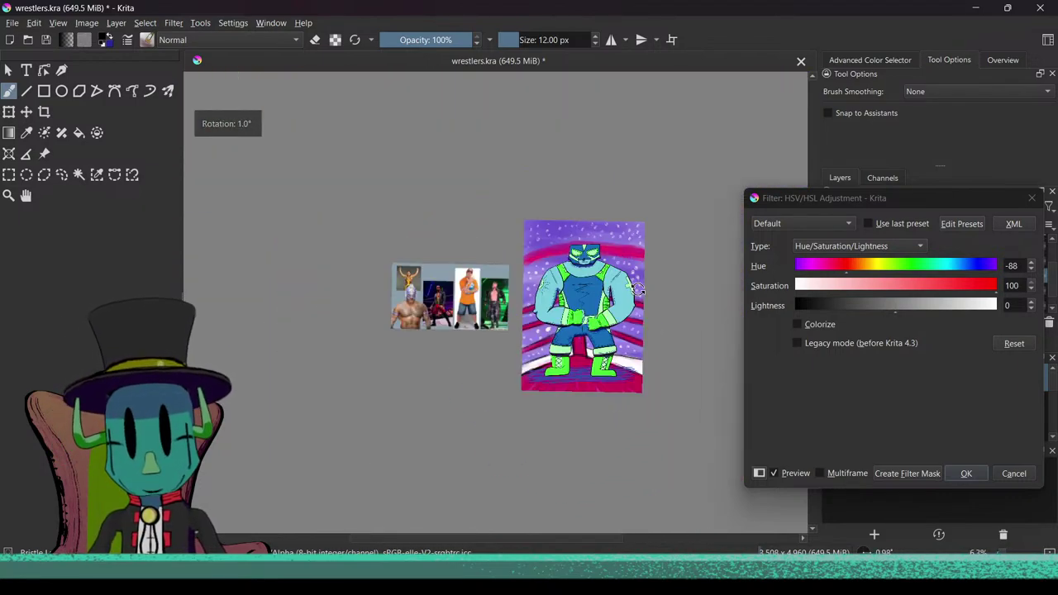
{"action": "scroll", "coordinate": [634, 299], "scroll_direction": "up", "scroll_amount": 1}
{"action": "left_click", "coordinate": [878, 265]}
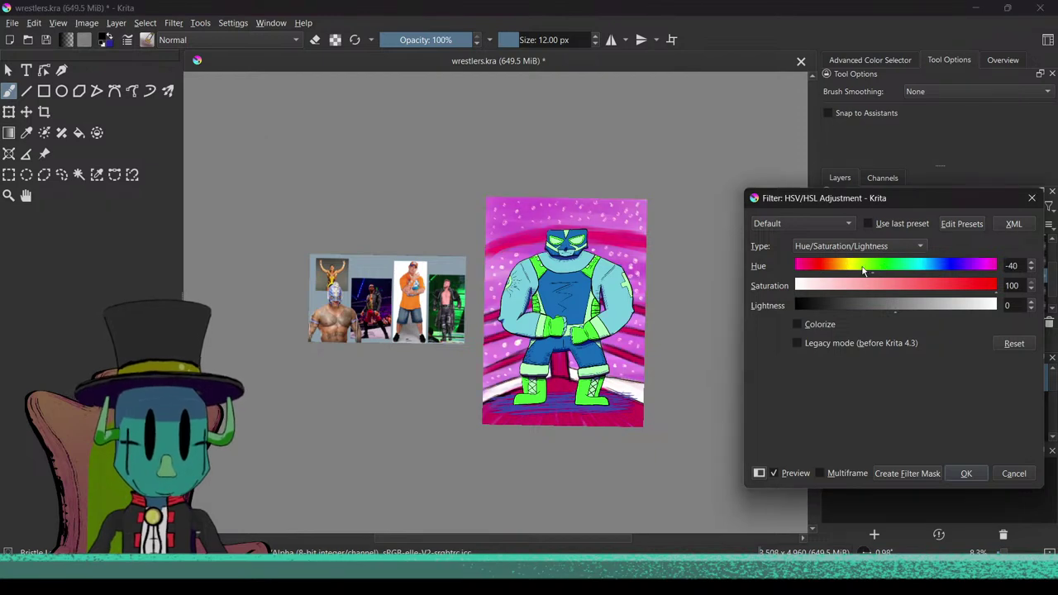
{"action": "left_click", "coordinate": [863, 271]}
{"action": "left_click", "coordinate": [836, 307]}
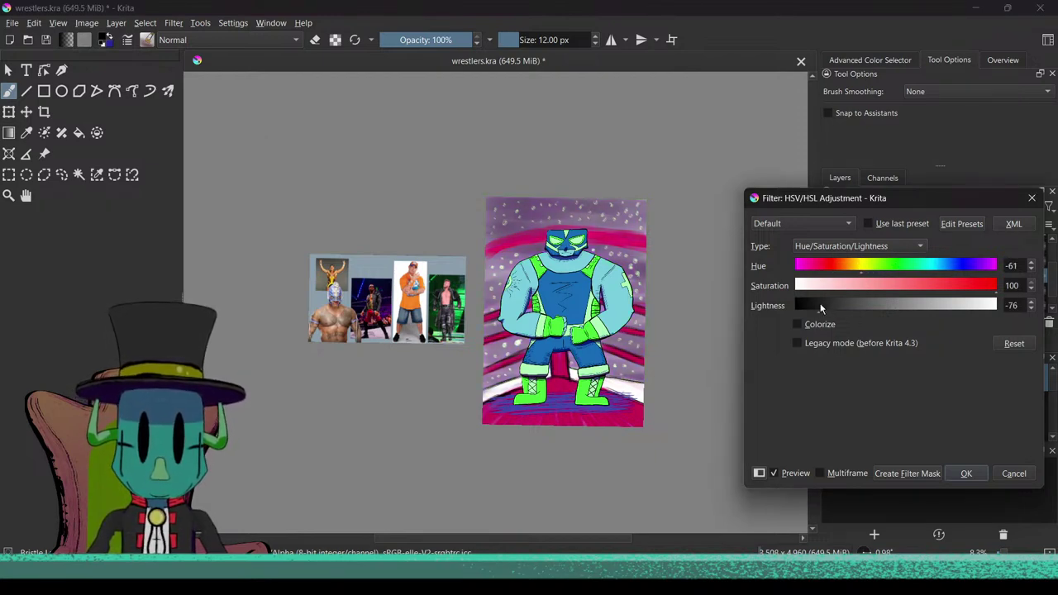
Step: Refine the backdrop's hue to -76 and its lightness to -67, and apply the adjustment
{"action": "left_click", "coordinate": [828, 271]}
{"action": "left_click", "coordinate": [817, 272]}
{"action": "left_click_drag", "start_coordinate": [817, 273], "coordinate": [835, 276]}
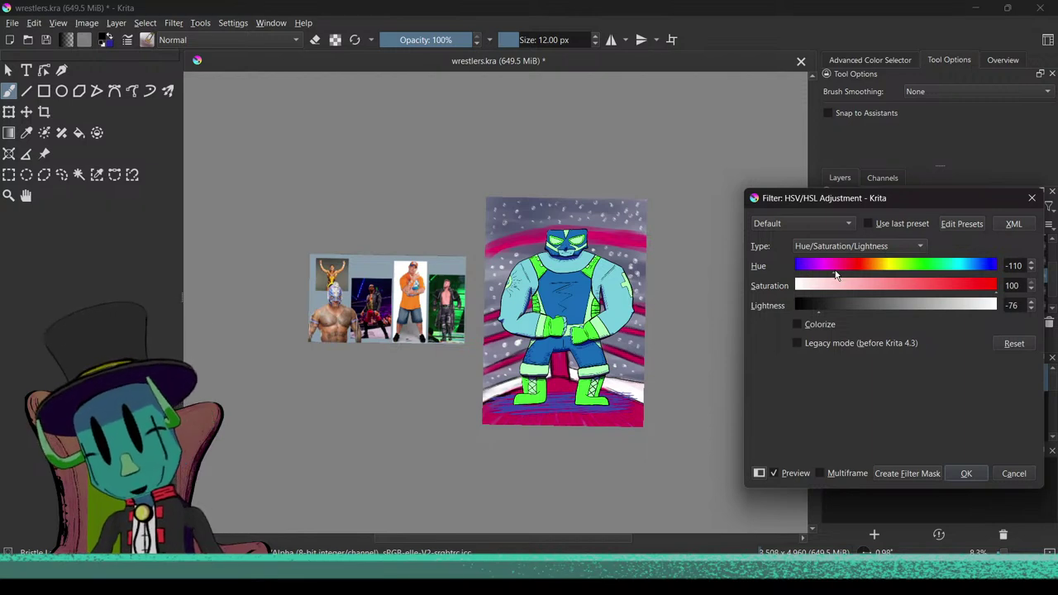
{"action": "mouse_move", "coordinate": [836, 275]}
{"action": "left_mouse_down"}
{"action": "mouse_move", "coordinate": [852, 276]}
{"action": "mouse_move", "coordinate": [821, 261]}
{"action": "mouse_move", "coordinate": [899, 266]}
{"action": "mouse_move", "coordinate": [855, 270]}
{"action": "left_mouse_up"}
{"action": "left_click", "coordinate": [828, 307]}
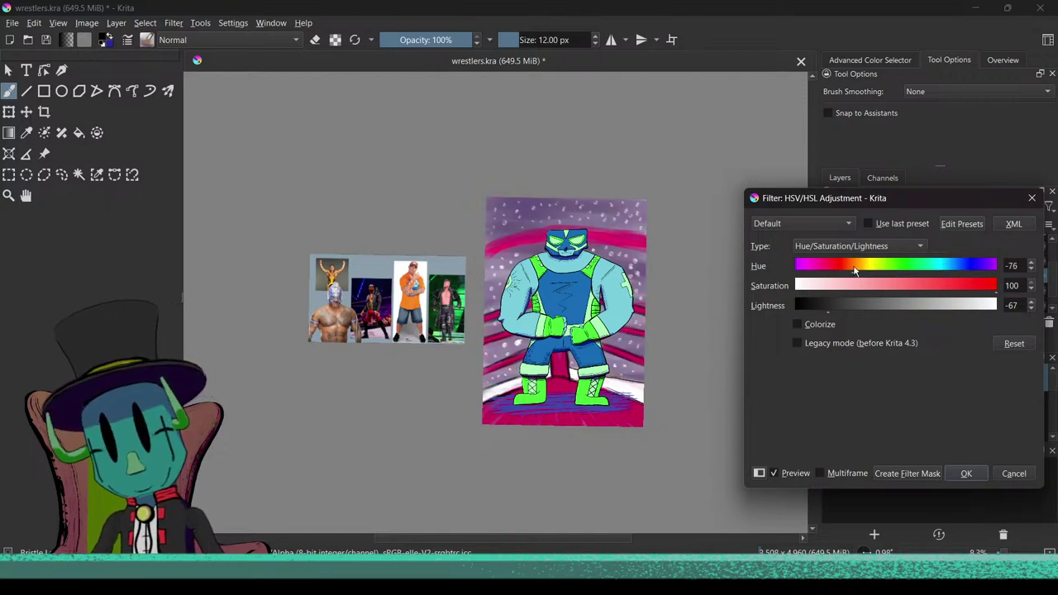
{"action": "left_click", "coordinate": [966, 472]}
Step: Set the shadow layer's blending mode to Multiply and check the floor shadow under the boots
{"action": "scroll", "coordinate": [603, 393], "scroll_direction": "up", "scroll_amount": 2}
{"action": "mouse_move", "coordinate": [570, 407]}
{"action": "left_mouse_down"}
{"action": "mouse_move", "coordinate": [588, 393]}
{"action": "mouse_move", "coordinate": [579, 406]}
{"action": "left_mouse_up"}
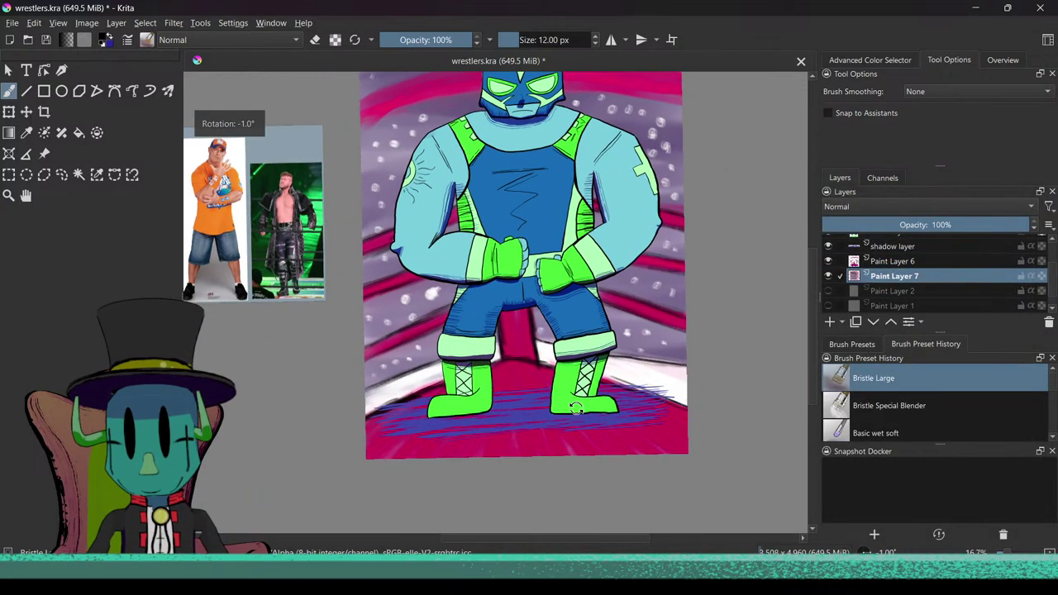
{"action": "left_click", "coordinate": [897, 248]}
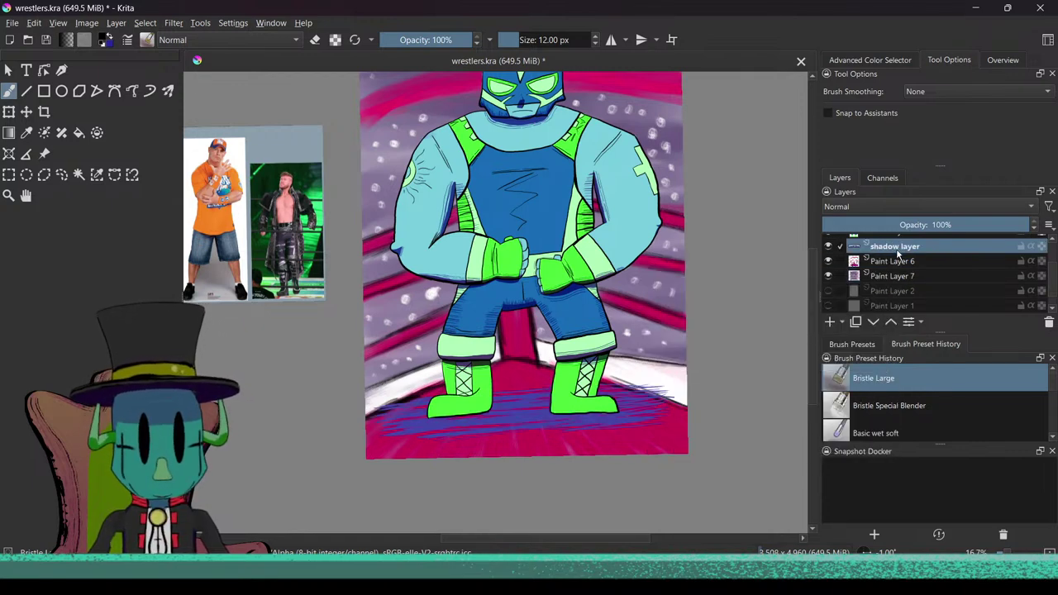
{"action": "left_click", "coordinate": [865, 201]}
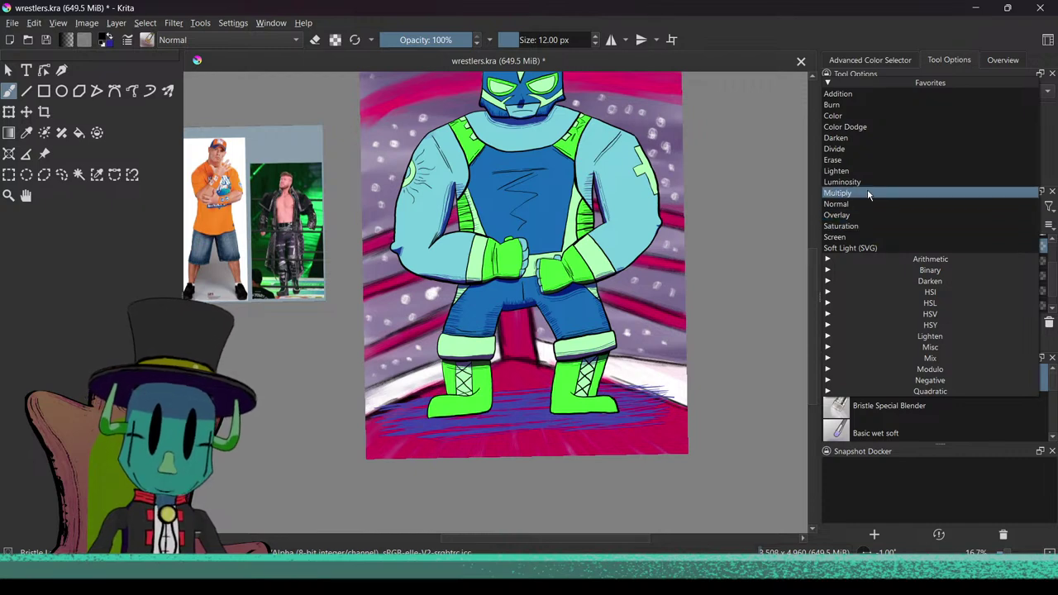
{"action": "left_click", "coordinate": [867, 191]}
{"action": "scroll", "coordinate": [482, 295], "scroll_direction": "down", "scroll_amount": 3}
{"action": "left_click_drag", "start_coordinate": [510, 405], "coordinate": [504, 441]}
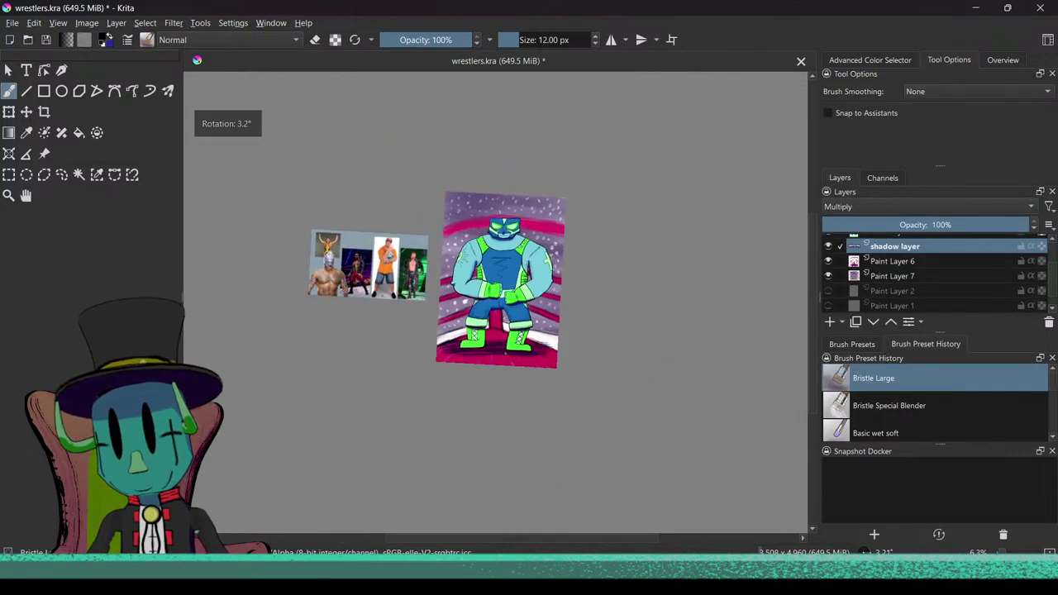
{"action": "scroll", "coordinate": [526, 440], "scroll_direction": "up", "scroll_amount": 2}
{"action": "mouse_move", "coordinate": [495, 279]}
{"action": "left_mouse_down"}
{"action": "mouse_move", "coordinate": [531, 340]}
{"action": "mouse_move", "coordinate": [548, 416]}
{"action": "left_mouse_up"}
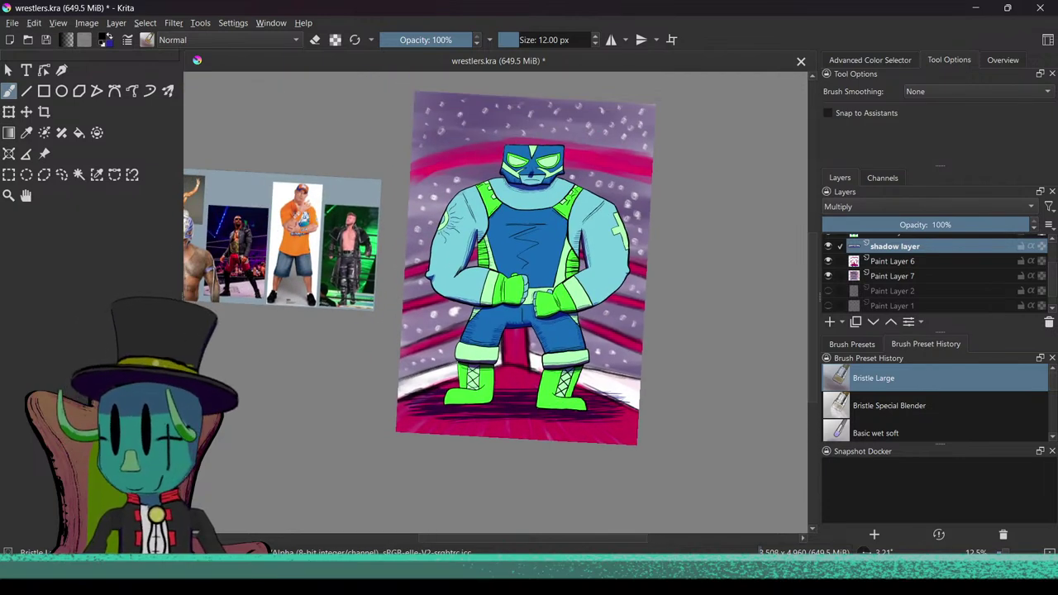
Step: Turn the canvas sideways and try black bristle strokes along the arched band's lower edge on the sun-tattooed side
{"action": "scroll", "coordinate": [559, 311], "scroll_direction": "up", "scroll_amount": 1}
{"action": "mouse_move", "coordinate": [542, 274]}
{"action": "left_mouse_down"}
{"action": "mouse_move", "coordinate": [577, 420]}
{"action": "mouse_move", "coordinate": [574, 319]}
{"action": "mouse_move", "coordinate": [549, 285]}
{"action": "left_mouse_up"}
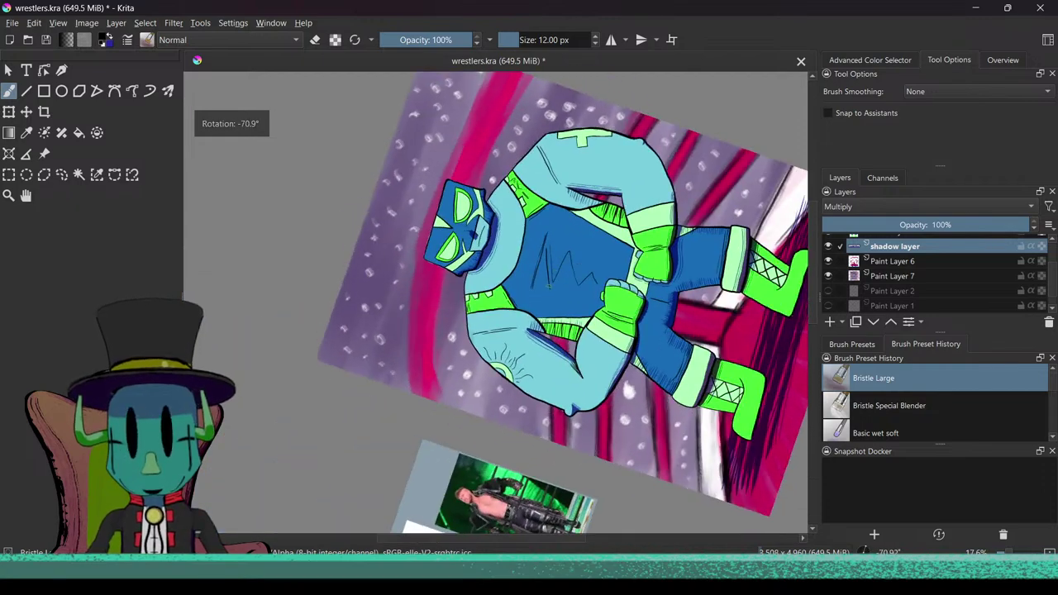
{"action": "scroll", "coordinate": [548, 285], "scroll_direction": "up", "scroll_amount": 2}
{"action": "left_click_drag", "start_coordinate": [388, 271], "coordinate": [371, 340]}
{"action": "left_click_drag", "start_coordinate": [377, 300], "coordinate": [367, 403]}
{"action": "mouse_move", "coordinate": [370, 364]}
{"action": "left_mouse_down"}
{"action": "mouse_move", "coordinate": [369, 427]}
{"action": "mouse_move", "coordinate": [369, 403]}
{"action": "left_mouse_up"}
{"action": "left_click_drag", "start_coordinate": [379, 442], "coordinate": [381, 452]}
{"action": "left_click_drag", "start_coordinate": [376, 322], "coordinate": [372, 376]}
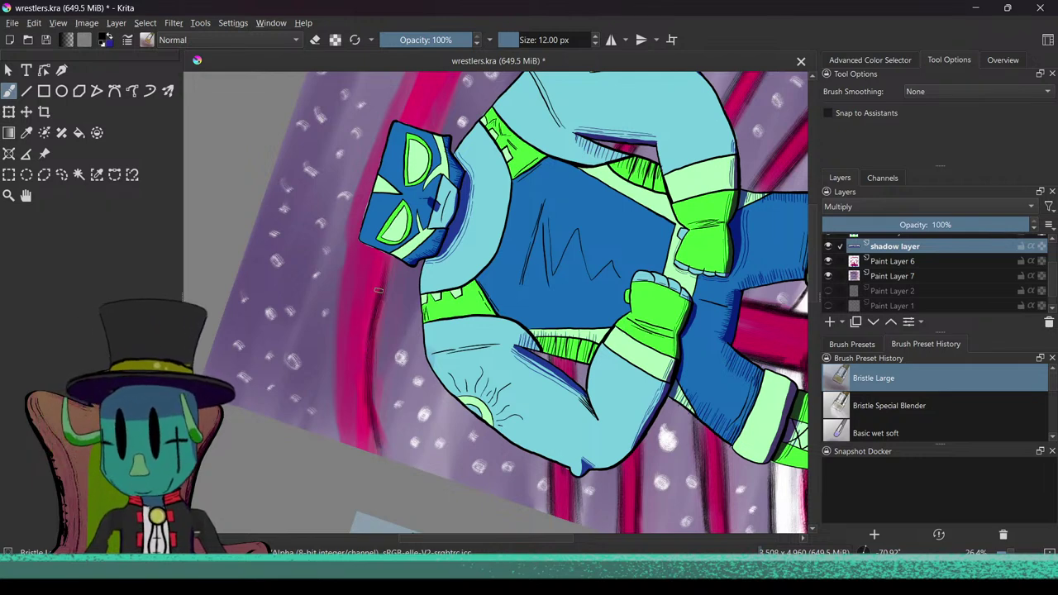
Step: Undo the black strokes along the arched band's lower edge
{"action": "key", "text": "ctrl+z"}
{"action": "key", "text": "ctrl+z"}
{"action": "key", "text": "ctrl+z"}
{"action": "key", "text": "ctrl+z"}
{"action": "key", "text": "ctrl+z"}
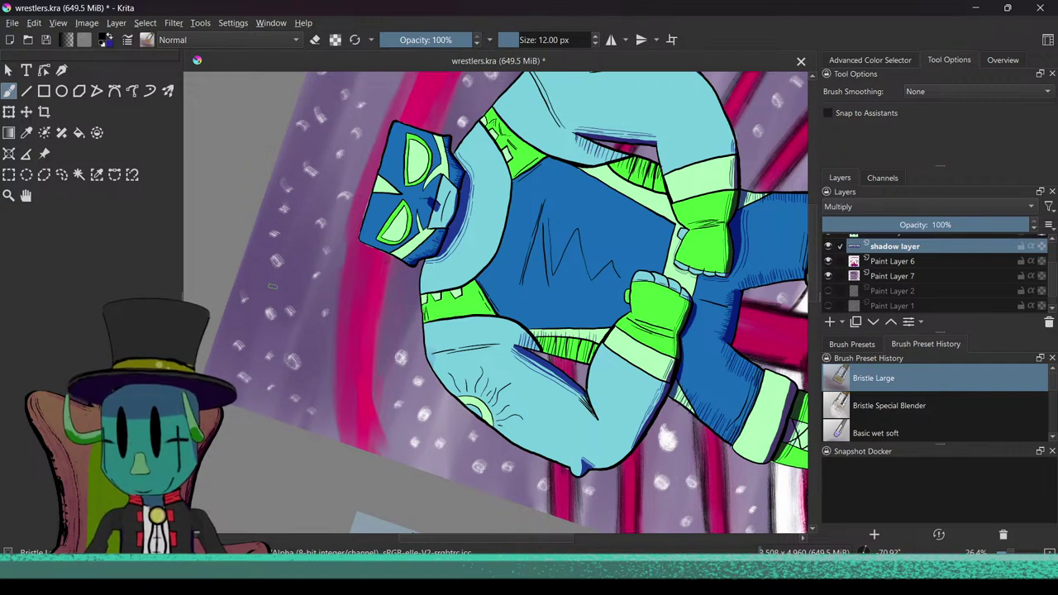
Step: Swap to the deep blue foreground colour and shade the arched band's lower edge on both sides of the mask, rotating the canvas between sides
{"action": "key", "text": "x"}
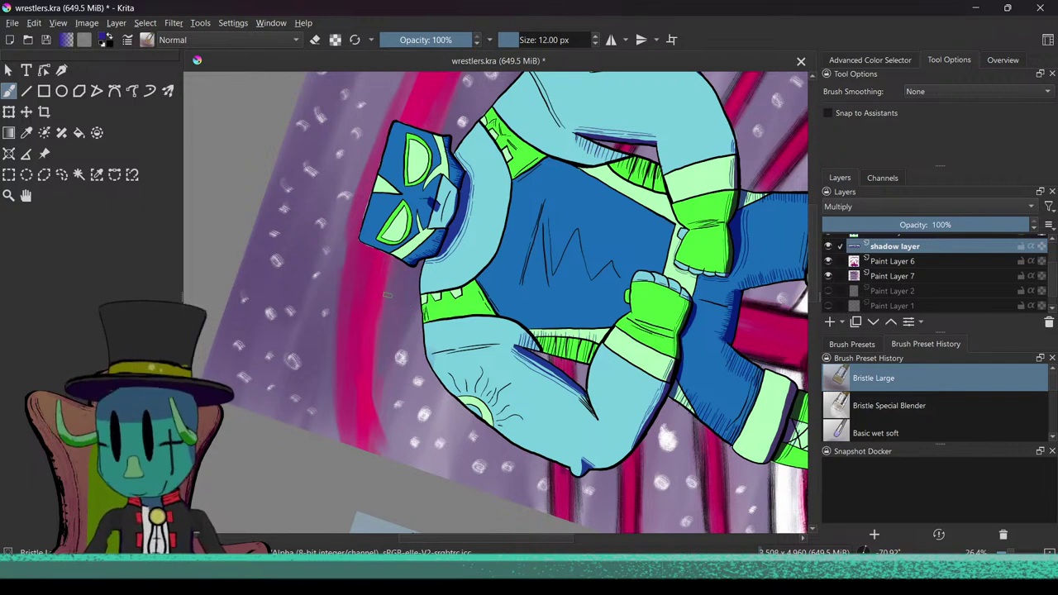
{"action": "left_click_drag", "start_coordinate": [382, 299], "coordinate": [374, 431]}
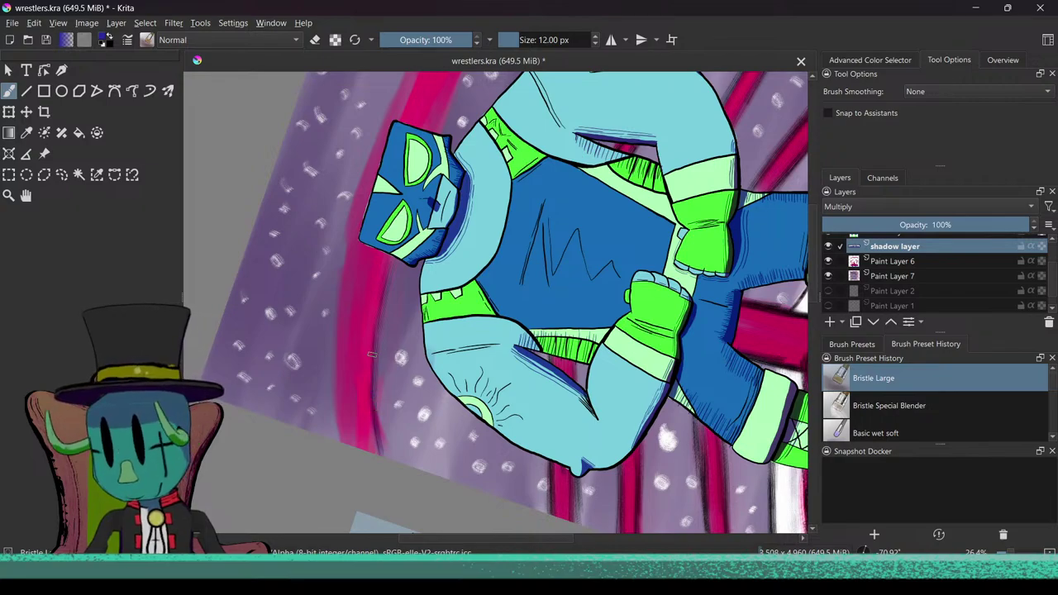
{"action": "left_click_drag", "start_coordinate": [376, 270], "coordinate": [515, 426]}
{"action": "mouse_move", "coordinate": [437, 353]}
{"action": "left_mouse_down"}
{"action": "mouse_move", "coordinate": [506, 364]}
{"action": "mouse_move", "coordinate": [562, 317]}
{"action": "left_mouse_up"}
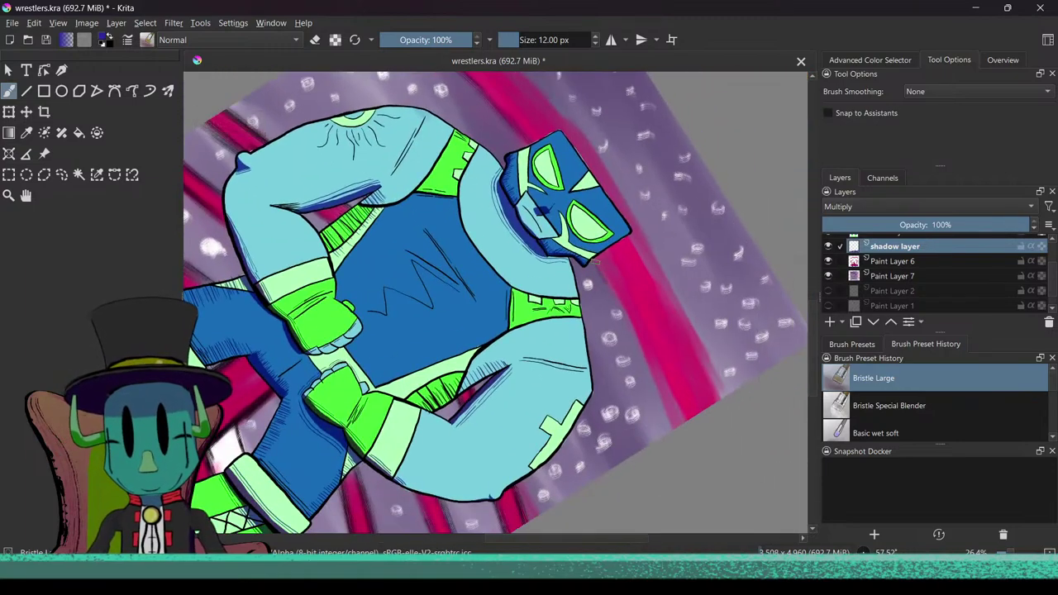
{"action": "mouse_move", "coordinate": [630, 327]}
{"action": "left_mouse_down"}
{"action": "mouse_move", "coordinate": [654, 378]}
{"action": "mouse_move", "coordinate": [625, 299]}
{"action": "mouse_move", "coordinate": [670, 424]}
{"action": "mouse_move", "coordinate": [614, 269]}
{"action": "left_mouse_up"}
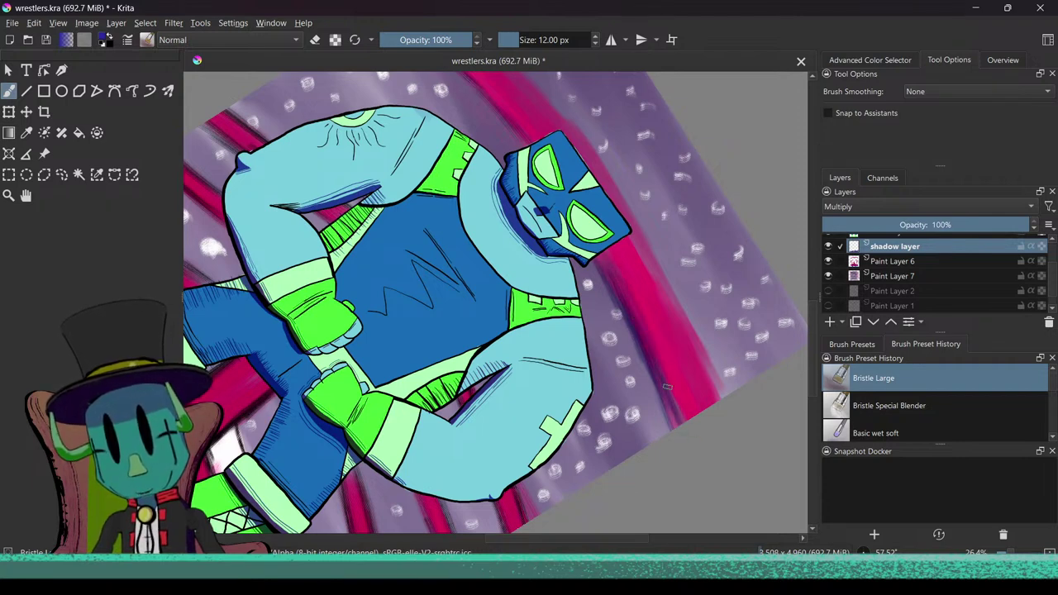
Step: Shade the crimson ropes behind the sun-tattooed arm with deep blue bristle strokes, rotating the canvas to follow them
{"action": "left_click_drag", "start_coordinate": [549, 361], "coordinate": [591, 172]}
{"action": "scroll", "coordinate": [537, 314], "scroll_direction": "up", "scroll_amount": 8}
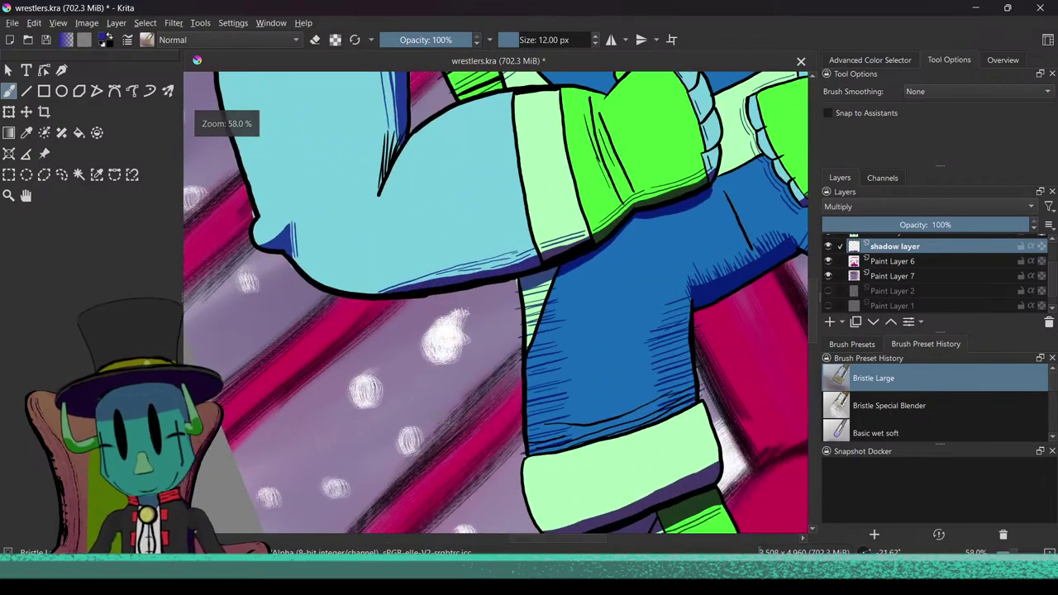
{"action": "left_click_drag", "start_coordinate": [512, 412], "coordinate": [562, 389]}
{"action": "left_click_drag", "start_coordinate": [547, 430], "coordinate": [569, 306]}
{"action": "left_click_drag", "start_coordinate": [555, 355], "coordinate": [571, 318]}
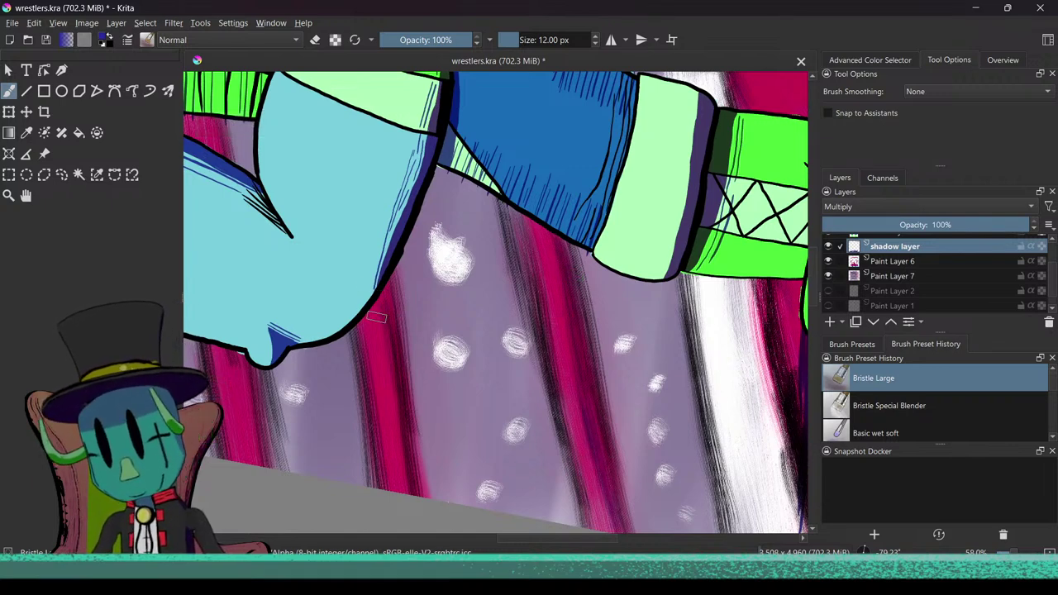
{"action": "left_click_drag", "start_coordinate": [360, 379], "coordinate": [475, 363]}
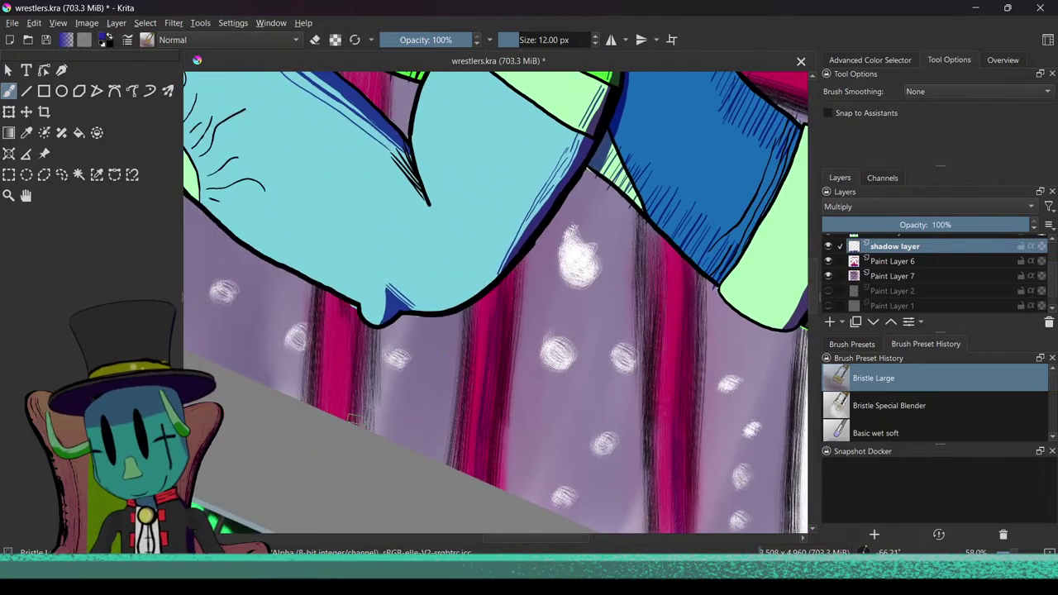
{"action": "left_click_drag", "start_coordinate": [379, 355], "coordinate": [415, 191]}
{"action": "left_click_drag", "start_coordinate": [420, 387], "coordinate": [426, 277]}
{"action": "left_click_drag", "start_coordinate": [451, 348], "coordinate": [484, 307]}
{"action": "left_click_drag", "start_coordinate": [522, 423], "coordinate": [522, 327]}
{"action": "left_click_drag", "start_coordinate": [529, 344], "coordinate": [542, 321]}
{"action": "left_click_drag", "start_coordinate": [488, 354], "coordinate": [500, 353]}
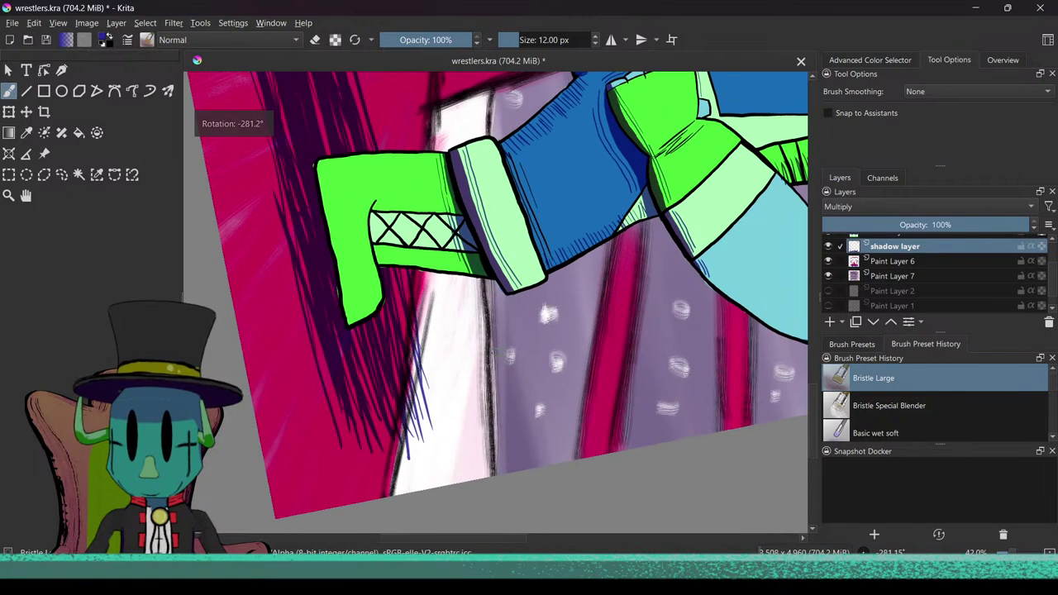
Step: Shade the crimson ropes below the cross-tattooed arm with deep blue bristle strokes
{"action": "left_click_drag", "start_coordinate": [625, 225], "coordinate": [602, 390]}
{"action": "left_click_drag", "start_coordinate": [623, 278], "coordinate": [592, 433]}
{"action": "left_click_drag", "start_coordinate": [606, 350], "coordinate": [589, 430]}
{"action": "left_click_drag", "start_coordinate": [621, 195], "coordinate": [572, 325]}
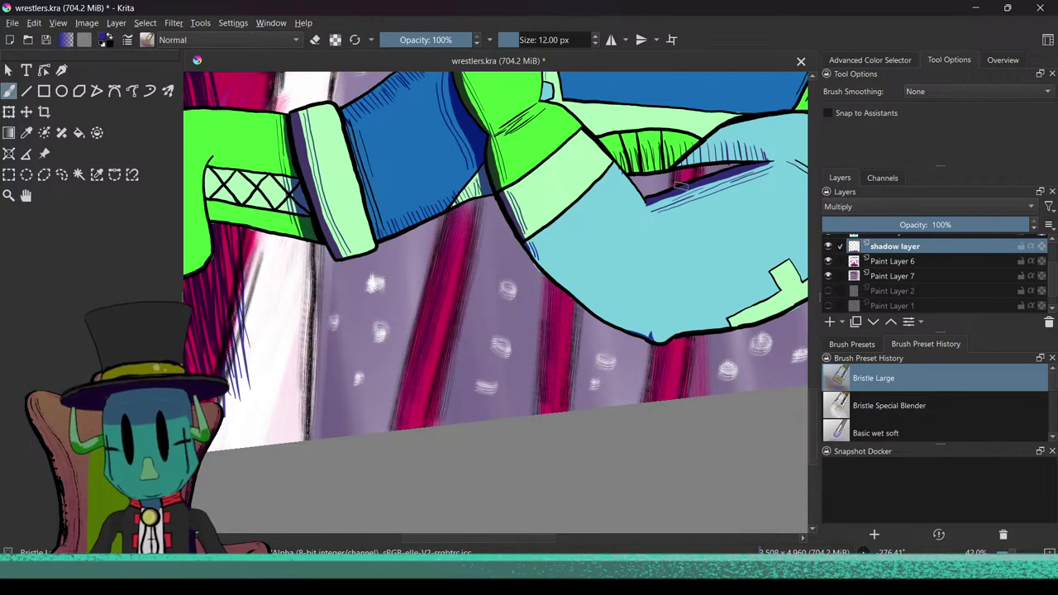
{"action": "left_click_drag", "start_coordinate": [503, 345], "coordinate": [536, 434]}
{"action": "left_click_drag", "start_coordinate": [537, 431], "coordinate": [640, 294]}
{"action": "left_click_drag", "start_coordinate": [550, 369], "coordinate": [572, 302]}
{"action": "left_click_drag", "start_coordinate": [425, 304], "coordinate": [591, 341]}
{"action": "left_click_drag", "start_coordinate": [592, 346], "coordinate": [594, 324]}
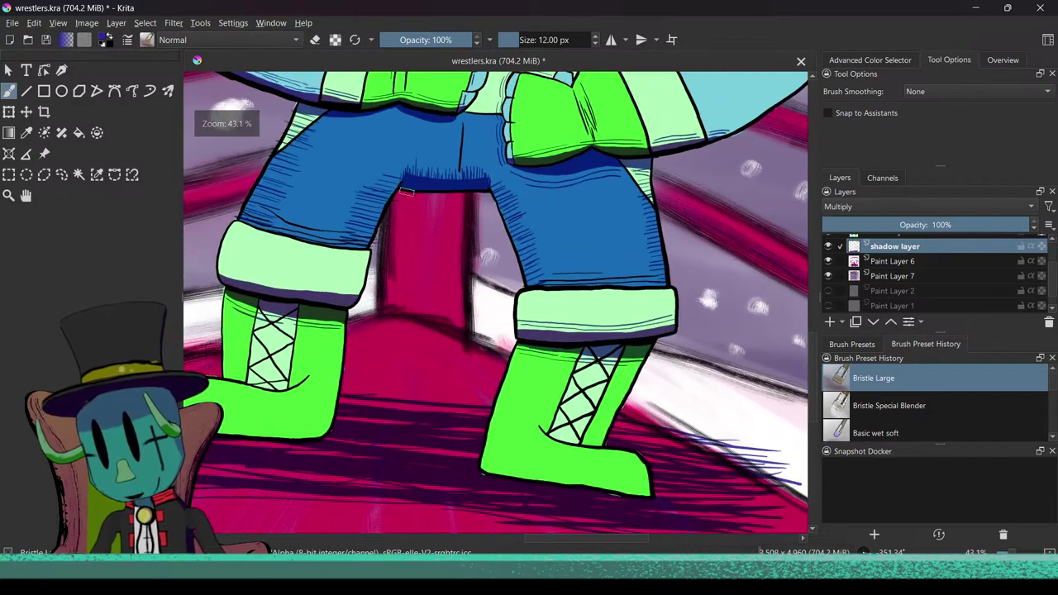
Step: Turn the canvas sideways and shade the top of the crimson corner post between the legs, just below the shorts
{"action": "left_click_drag", "start_coordinate": [397, 267], "coordinate": [603, 244]}
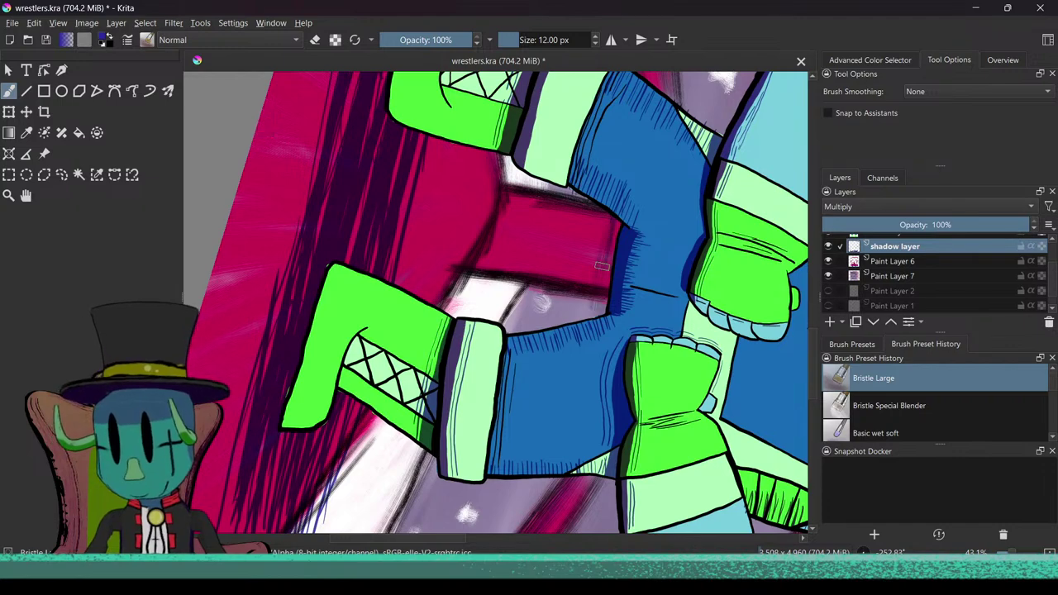
{"action": "left_click_drag", "start_coordinate": [609, 217], "coordinate": [595, 278]}
{"action": "left_click_drag", "start_coordinate": [608, 219], "coordinate": [593, 281]}
{"action": "left_click_drag", "start_coordinate": [602, 240], "coordinate": [587, 283]}
{"action": "left_click_drag", "start_coordinate": [529, 223], "coordinate": [401, 300]}
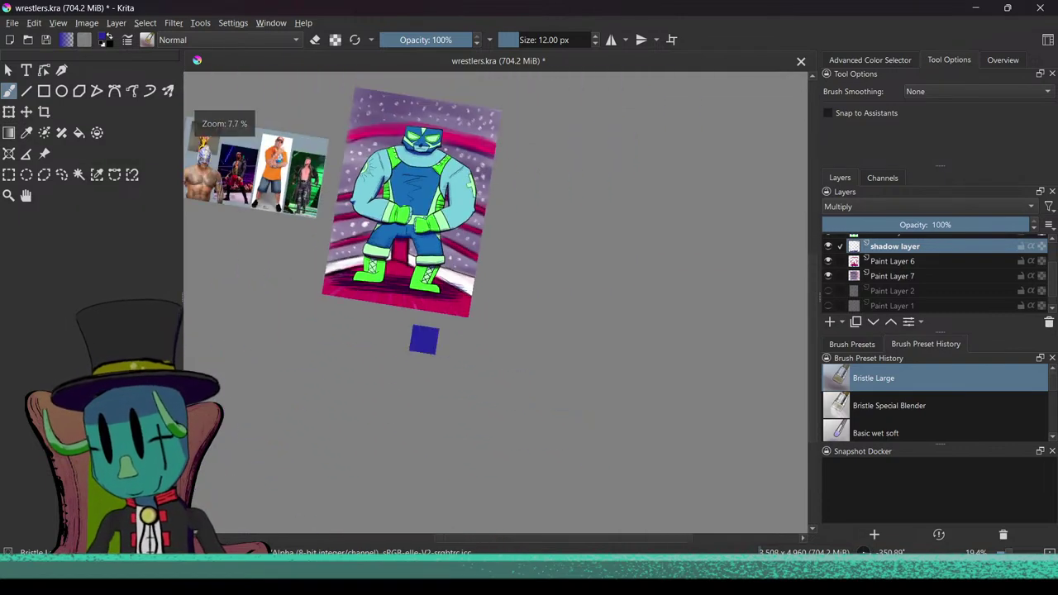
Step: Enlarge the bristle brush to 90.25 px in eraser mode and trim the floor shadow's stray ends beside both boots
{"action": "left_click_drag", "start_coordinate": [351, 339], "coordinate": [478, 312]}
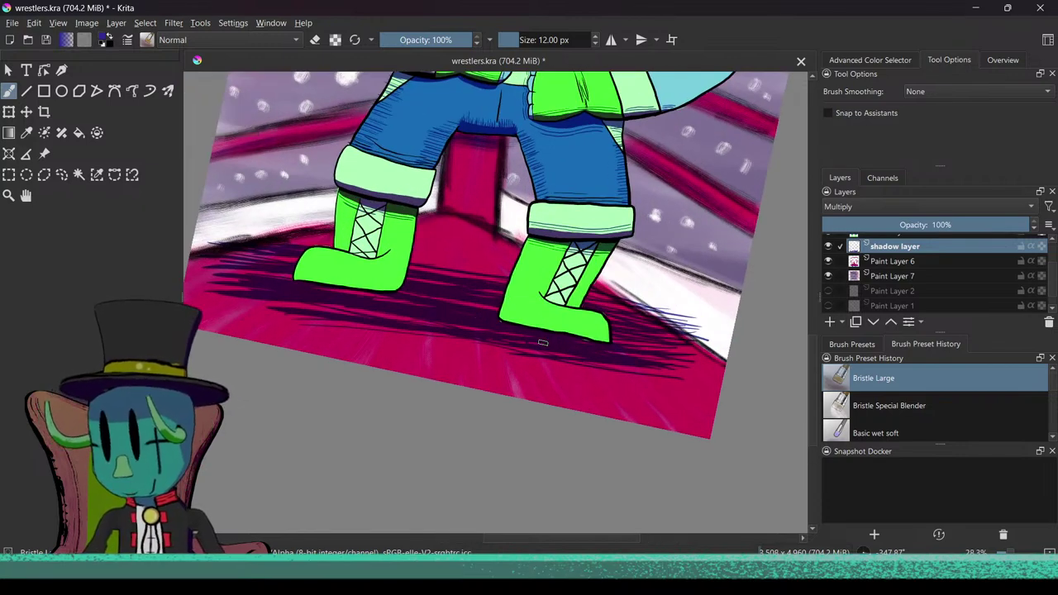
{"action": "key", "text": "e"}
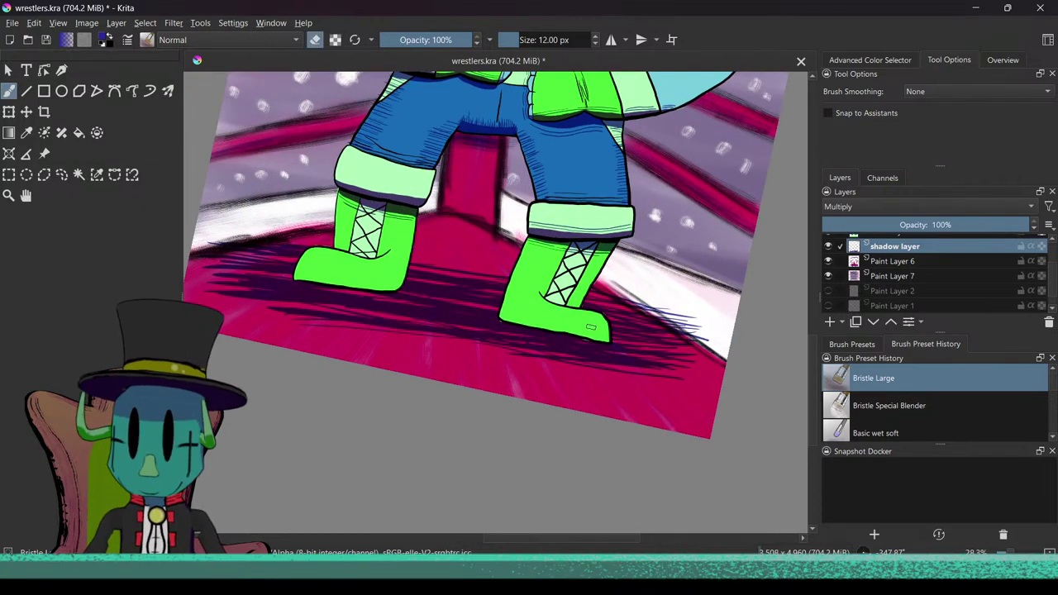
{"action": "mouse_move", "coordinate": [633, 340]}
{"action": "left_mouse_down", "text": "shift"}
{"action": "mouse_move", "coordinate": [674, 341]}
{"action": "mouse_move", "coordinate": [645, 321]}
{"action": "mouse_move", "coordinate": [658, 376]}
{"action": "mouse_move", "coordinate": [674, 332]}
{"action": "mouse_move", "coordinate": [637, 379]}
{"action": "left_mouse_up", "text": "shift"}
{"action": "mouse_move", "coordinate": [560, 320]}
{"action": "left_mouse_down", "text": "ctrl"}
{"action": "mouse_move", "coordinate": [502, 337]}
{"action": "mouse_move", "coordinate": [588, 408]}
{"action": "left_mouse_up", "text": "ctrl"}
{"action": "mouse_move", "coordinate": [588, 408]}
{"action": "left_mouse_down", "text": "shift"}
{"action": "mouse_move", "coordinate": [609, 385]}
{"action": "mouse_move", "coordinate": [602, 392]}
{"action": "left_mouse_up", "text": "shift"}
{"action": "mouse_move", "coordinate": [482, 356]}
{"action": "left_mouse_down"}
{"action": "mouse_move", "coordinate": [466, 365]}
{"action": "mouse_move", "coordinate": [439, 338]}
{"action": "left_mouse_up"}
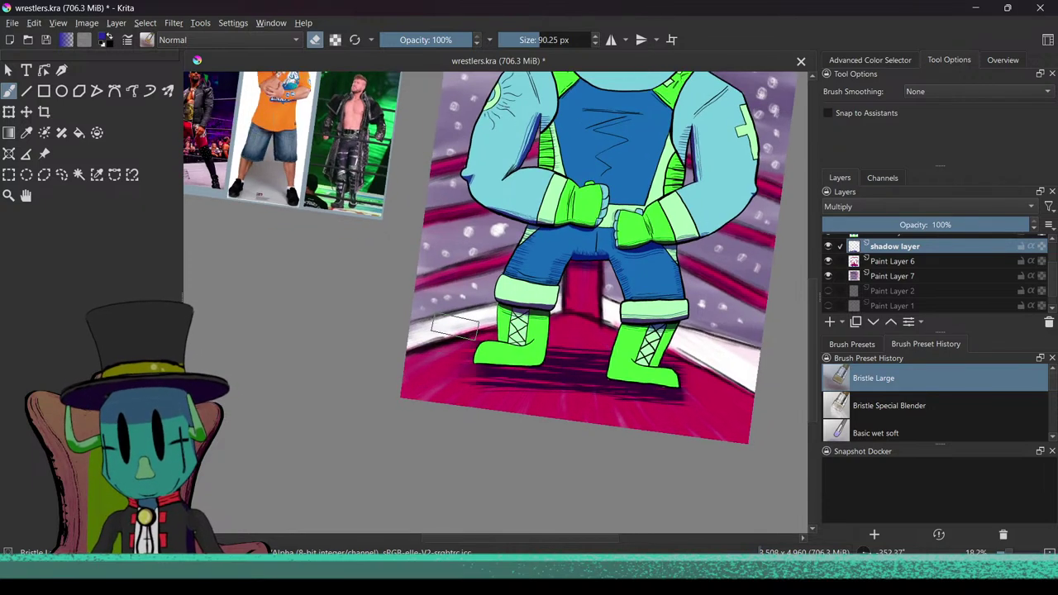
{"action": "scroll", "coordinate": [456, 377], "scroll_direction": "down", "scroll_amount": 4}
{"action": "mouse_move", "coordinate": [455, 378]}
{"action": "left_mouse_down"}
{"action": "mouse_move", "coordinate": [421, 333]}
{"action": "mouse_move", "coordinate": [549, 221]}
{"action": "mouse_move", "coordinate": [463, 366]}
{"action": "left_mouse_up"}
{"action": "scroll", "coordinate": [500, 283], "scroll_direction": "up", "scroll_amount": 4}
{"action": "left_click_drag", "start_coordinate": [500, 284], "coordinate": [447, 334]}
{"action": "scroll", "coordinate": [451, 329], "scroll_direction": "up", "scroll_amount": 1}
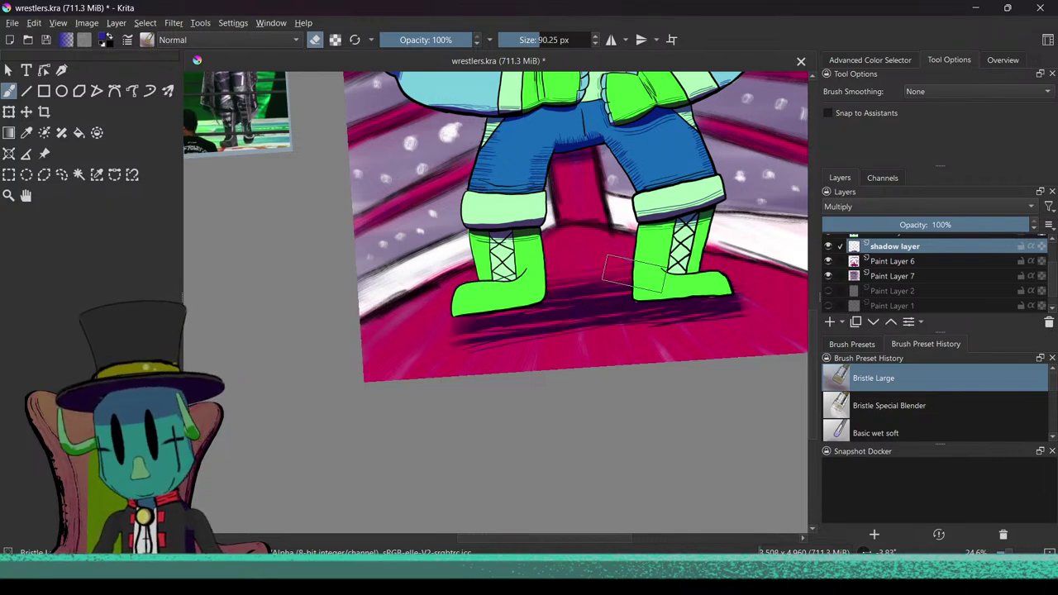
Step: Review the whole wrestler drawing, check the livestream chat in OBS, and save wrestlers.kra back in Krita
{"action": "scroll", "coordinate": [617, 333], "scroll_direction": "down", "scroll_amount": 2}
{"action": "left_click_drag", "start_coordinate": [617, 334], "coordinate": [521, 413]}
{"action": "left_click_drag", "start_coordinate": [597, 433], "coordinate": [603, 396]}
{"action": "left_click_drag", "start_coordinate": [631, 433], "coordinate": [614, 413]}
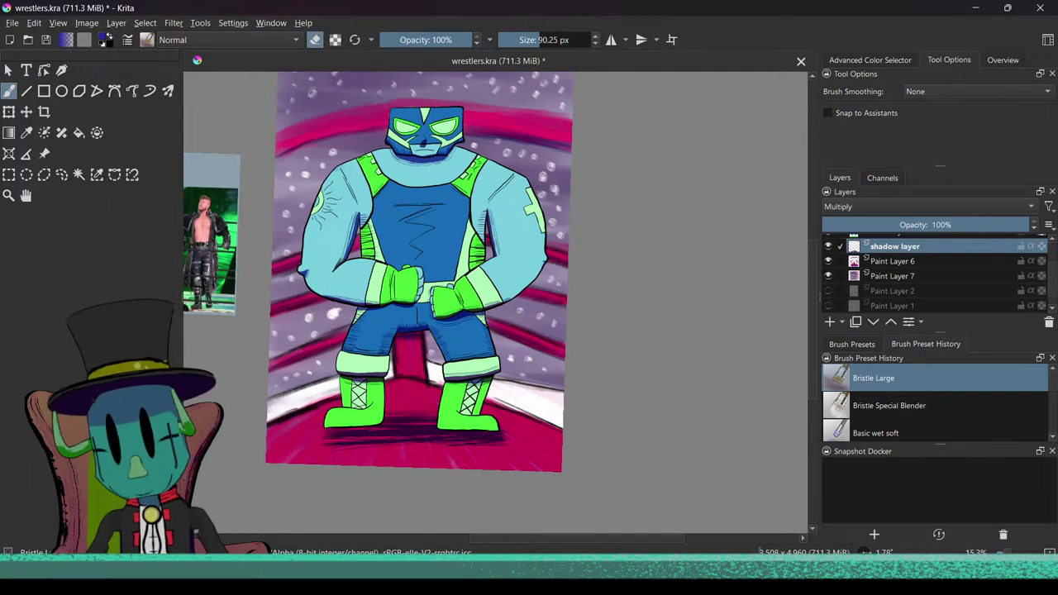
{"action": "mouse_move", "coordinate": [417, 570]}
{"action": "left_click", "coordinate": [424, 495]}
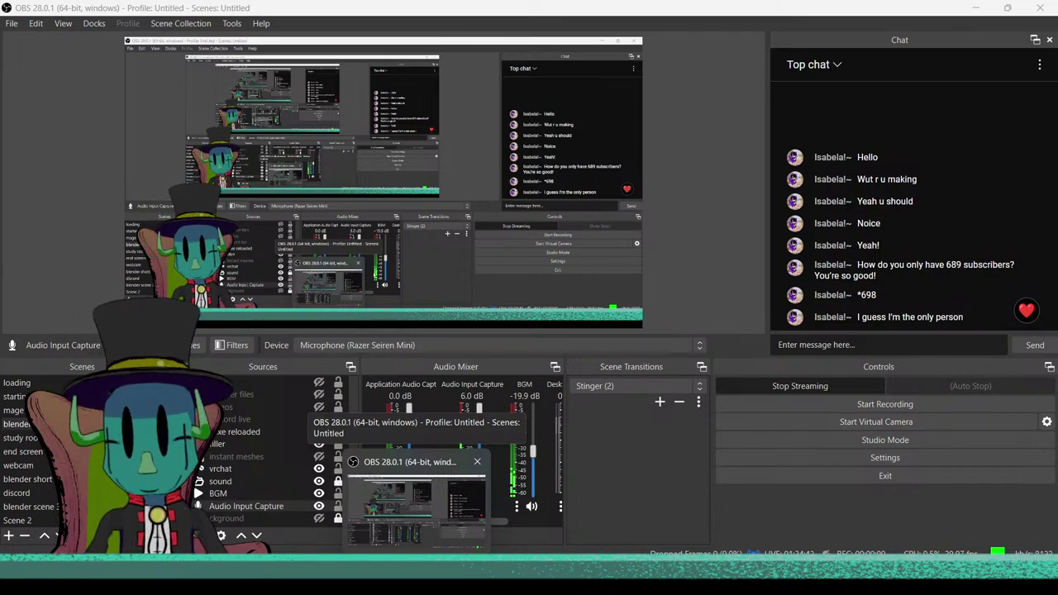
{"action": "scroll", "coordinate": [501, 403], "scroll_direction": "down", "scroll_amount": 2}
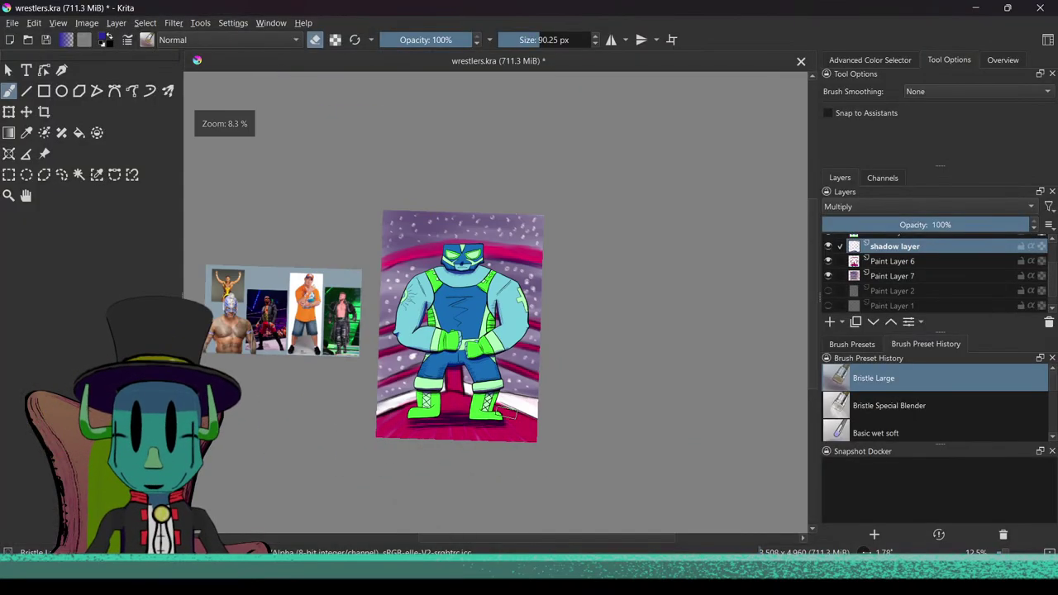
{"action": "scroll", "coordinate": [502, 404], "scroll_direction": "up", "scroll_amount": 1}
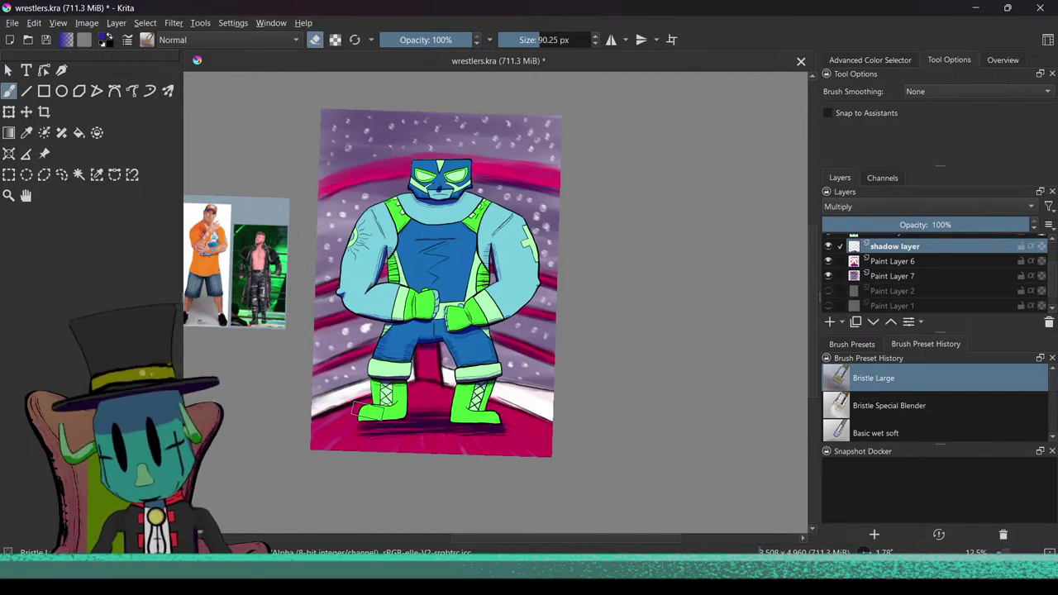
{"action": "key", "text": "ctrl+s"}
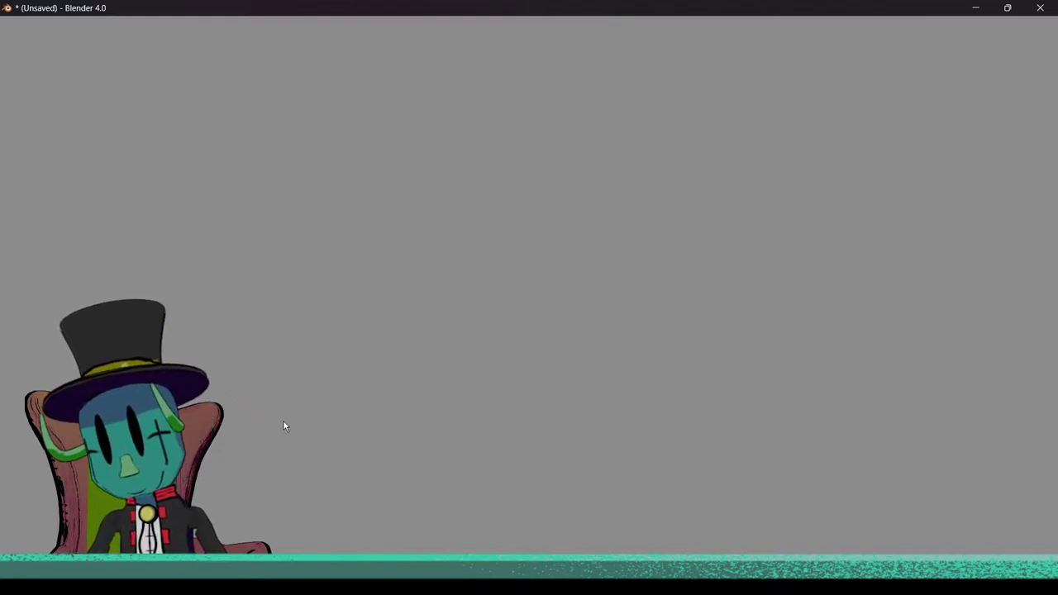
Step: Switch to Blender and open the recent file cowboy shite.blend
{"action": "mouse_move", "coordinate": [476, 579]}
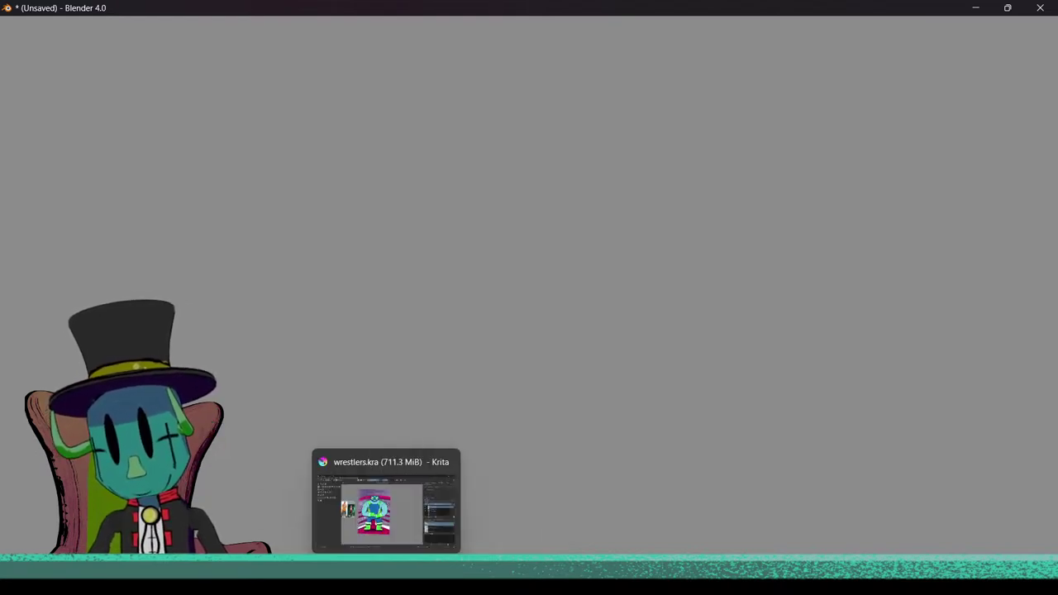
{"action": "mouse_move", "coordinate": [392, 539]}
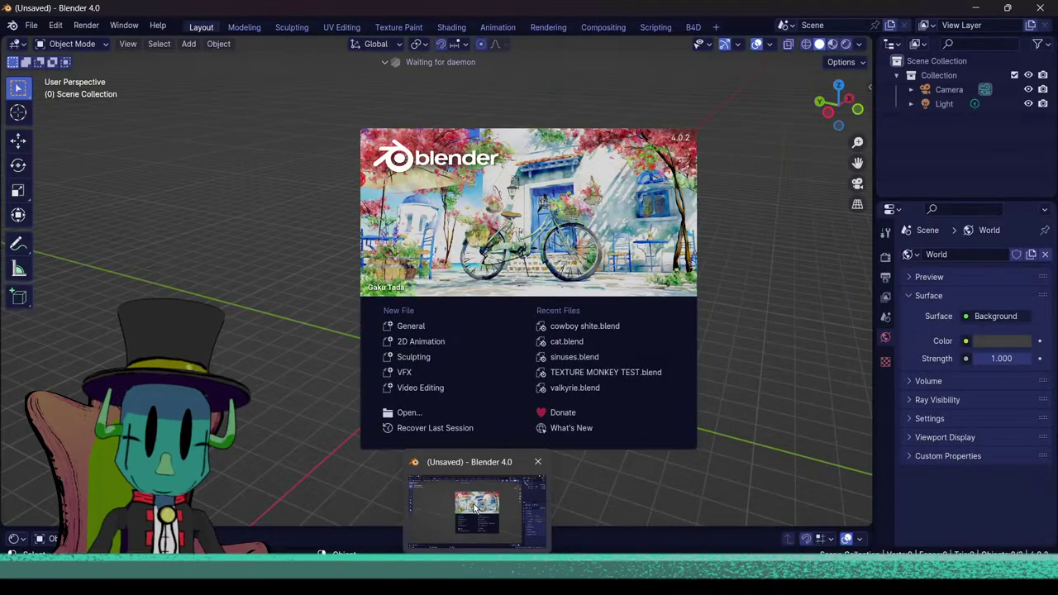
{"action": "left_click", "coordinate": [475, 507]}
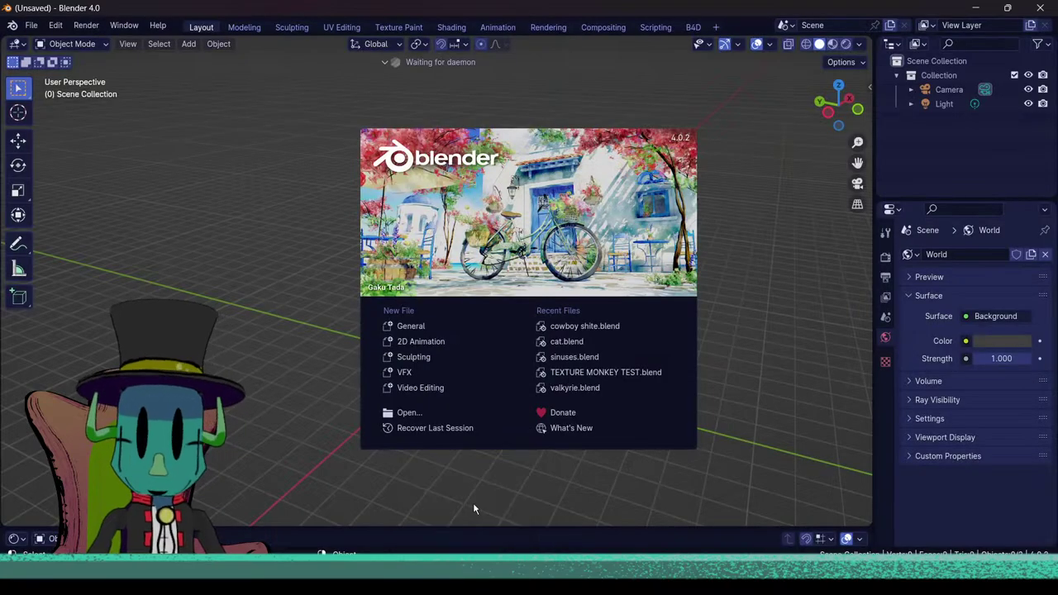
{"action": "left_click", "coordinate": [600, 326]}
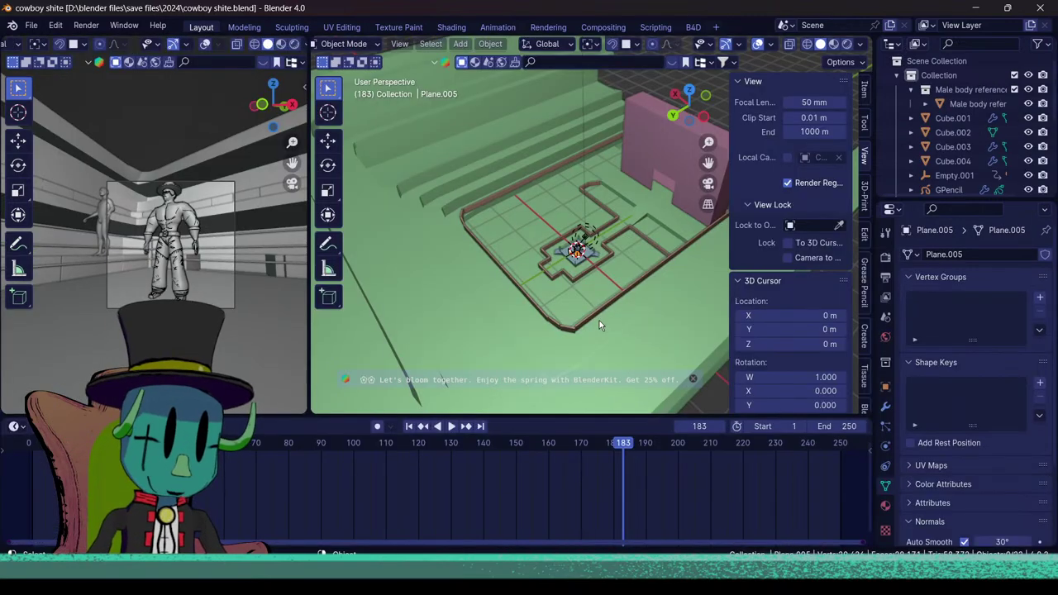
Step: Look over the walled arena floor from several angles and examine the wrestling ring at its centre
{"action": "left_click_drag", "start_coordinate": [576, 291], "coordinate": [508, 321]}
{"action": "scroll", "coordinate": [578, 295], "scroll_direction": "down", "scroll_amount": 3}
{"action": "left_click_drag", "start_coordinate": [578, 295], "coordinate": [628, 289]}
{"action": "scroll", "coordinate": [628, 289], "scroll_direction": "up", "scroll_amount": 3}
{"action": "left_click_drag", "start_coordinate": [546, 301], "coordinate": [443, 307]}
{"action": "scroll", "coordinate": [502, 253], "scroll_direction": "up", "scroll_amount": 4}
{"action": "left_click_drag", "start_coordinate": [635, 216], "coordinate": [628, 170]}
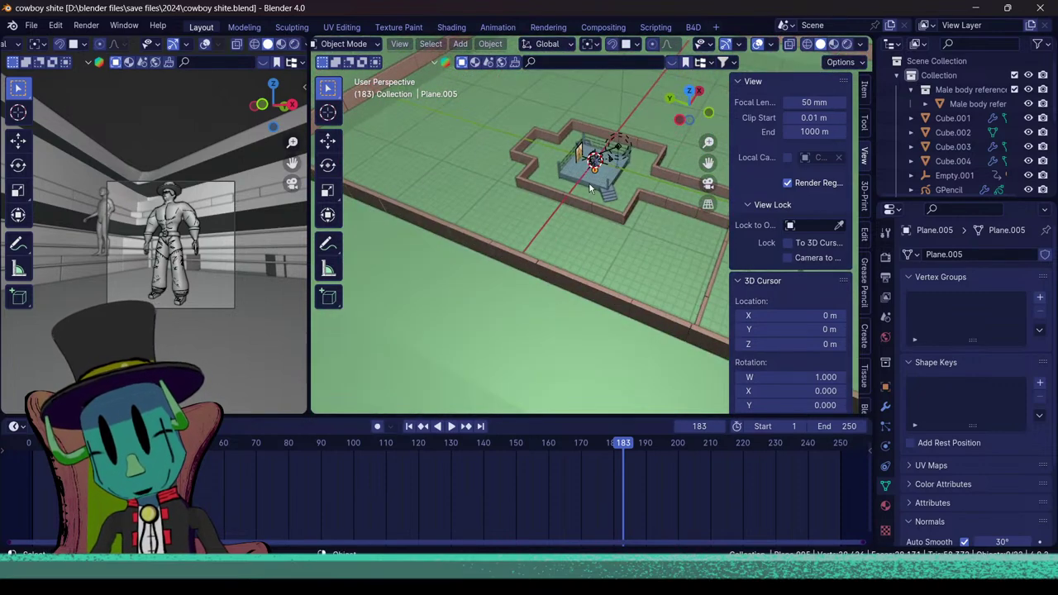
Step: Switch to OBS, look through the stream's list of sources and return to Blender
{"action": "mouse_move", "coordinate": [386, 577]}
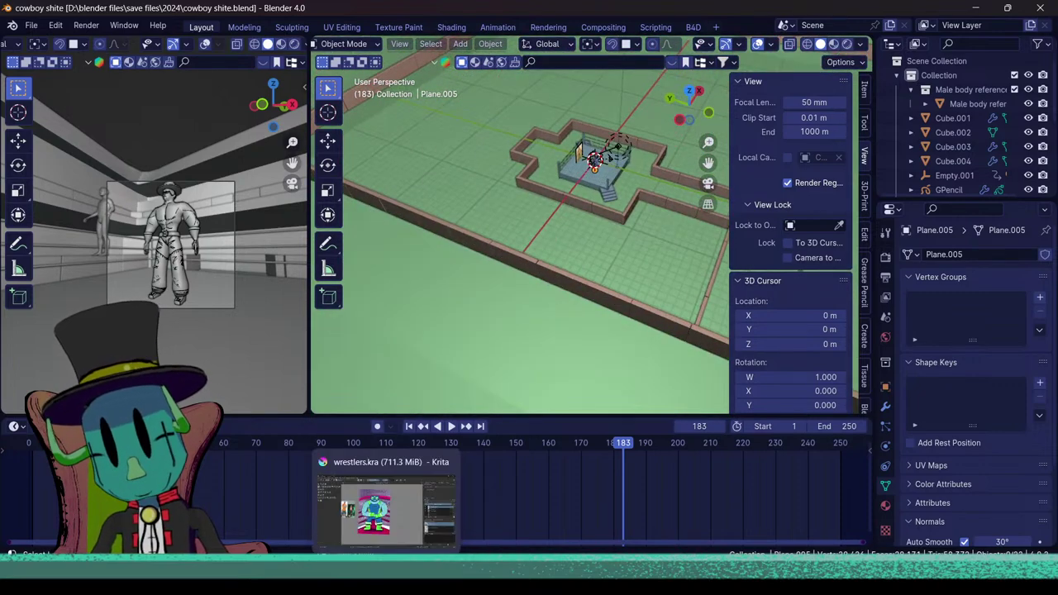
{"action": "left_click", "coordinate": [408, 456]}
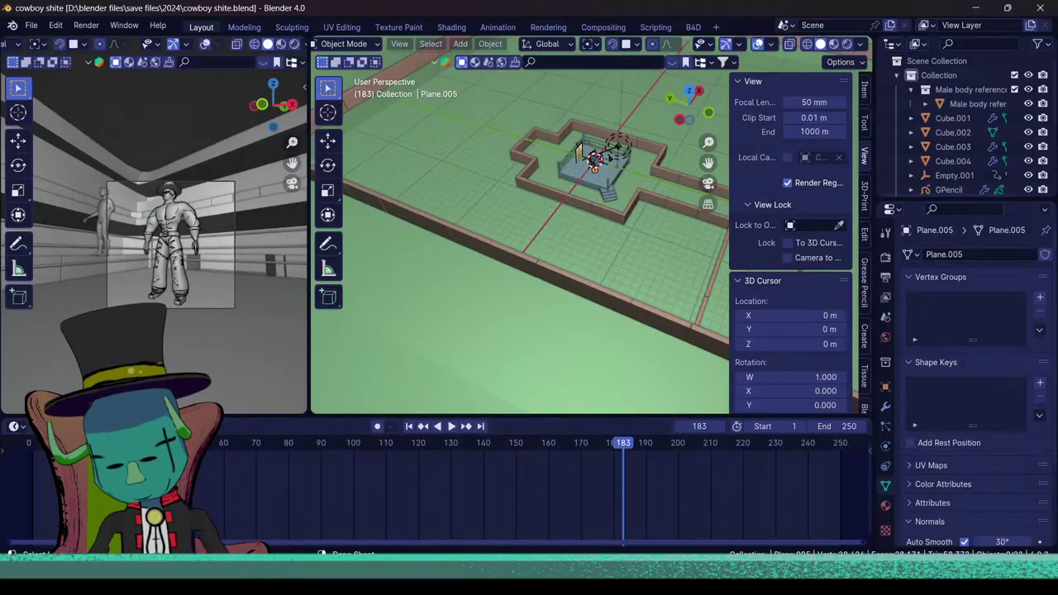
{"action": "left_click", "coordinate": [327, 576]}
{"action": "scroll", "coordinate": [257, 492], "scroll_direction": "up", "scroll_amount": 5}
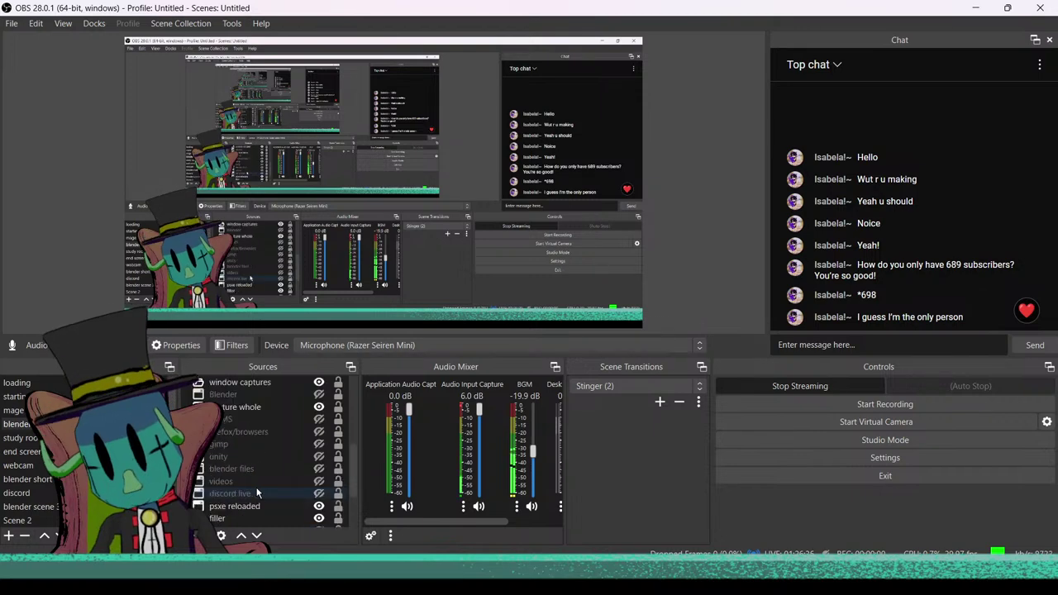
{"action": "scroll", "coordinate": [256, 493], "scroll_direction": "down", "scroll_amount": 3}
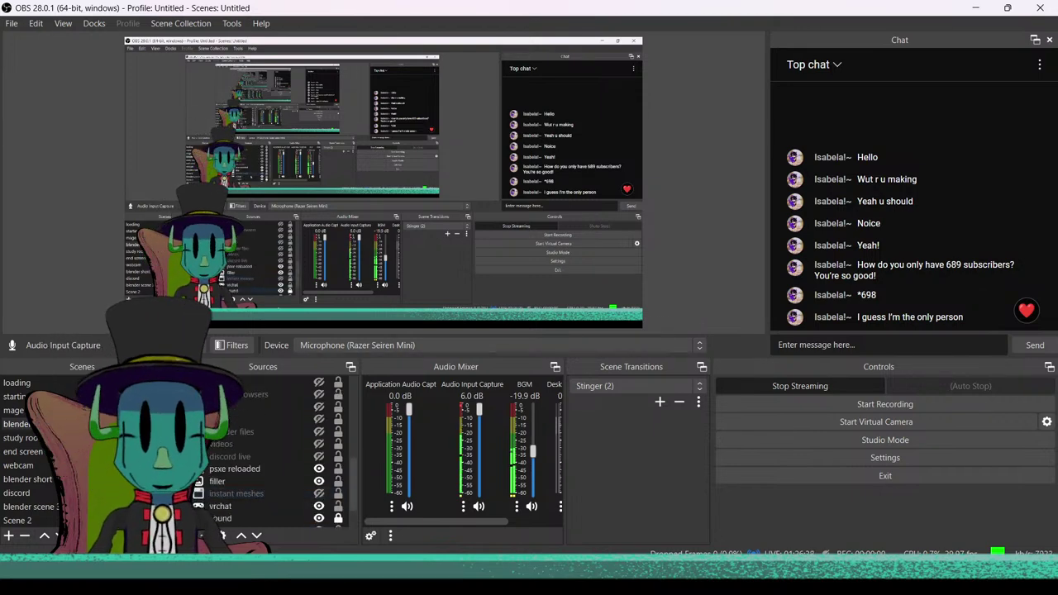
{"action": "left_click", "coordinate": [430, 576]}
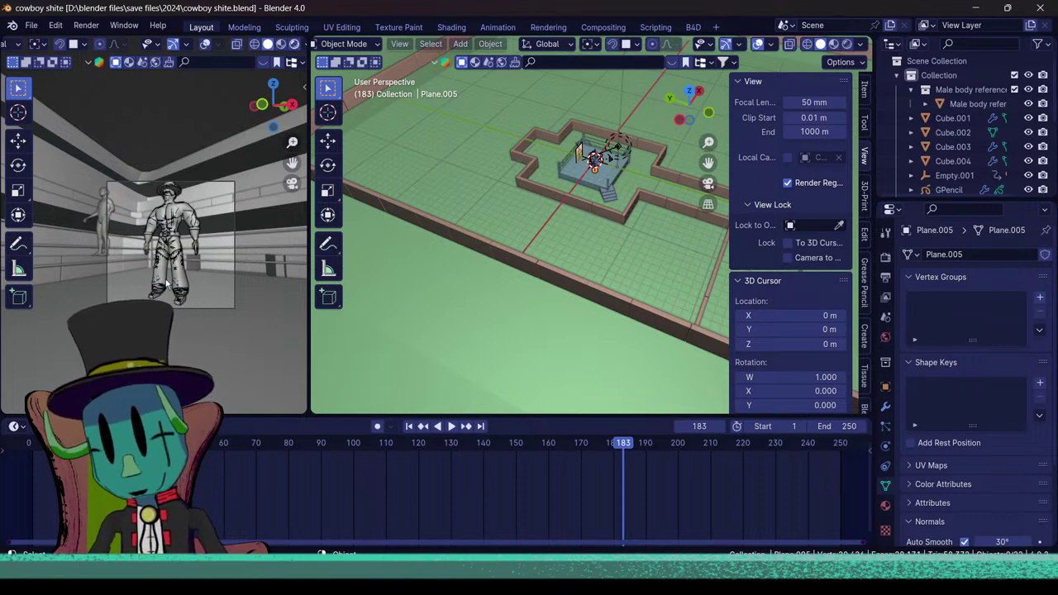
Step: Set the camera viewport to rendered shading and enlarge its view of the cowboy wrestler
{"action": "left_click", "coordinate": [293, 44]}
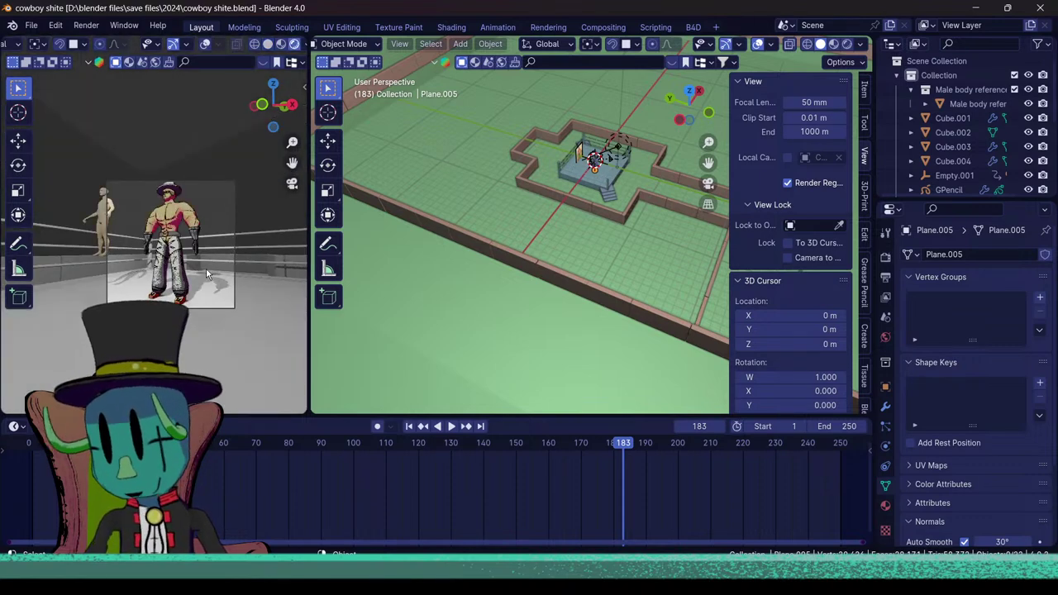
{"action": "left_click_drag", "start_coordinate": [562, 236], "coordinate": [529, 304]}
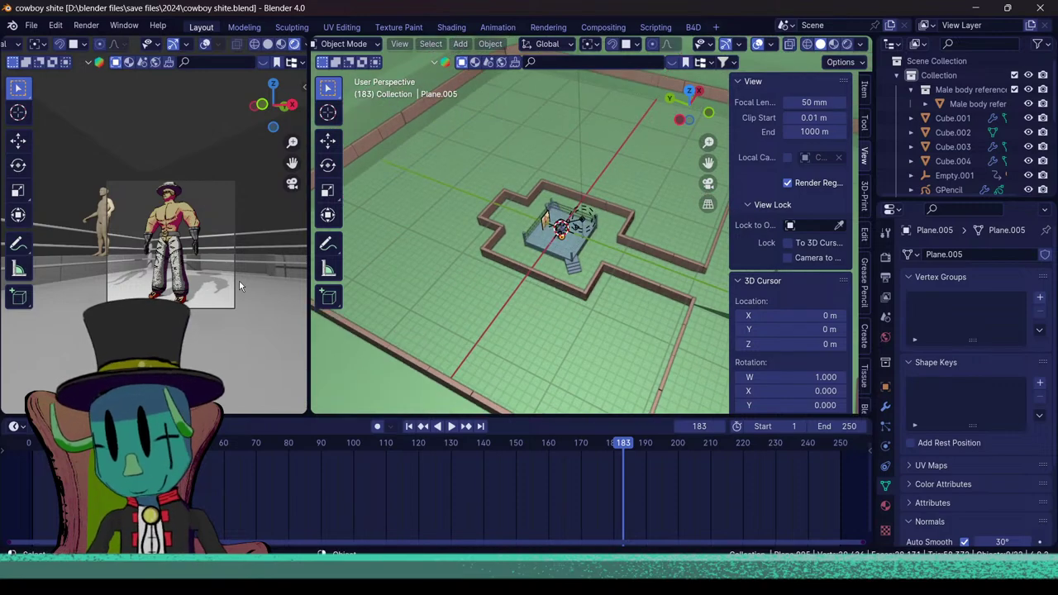
{"action": "scroll", "coordinate": [239, 279], "scroll_direction": "up", "scroll_amount": 3}
{"action": "scroll", "coordinate": [537, 310], "scroll_direction": "down", "scroll_amount": 5}
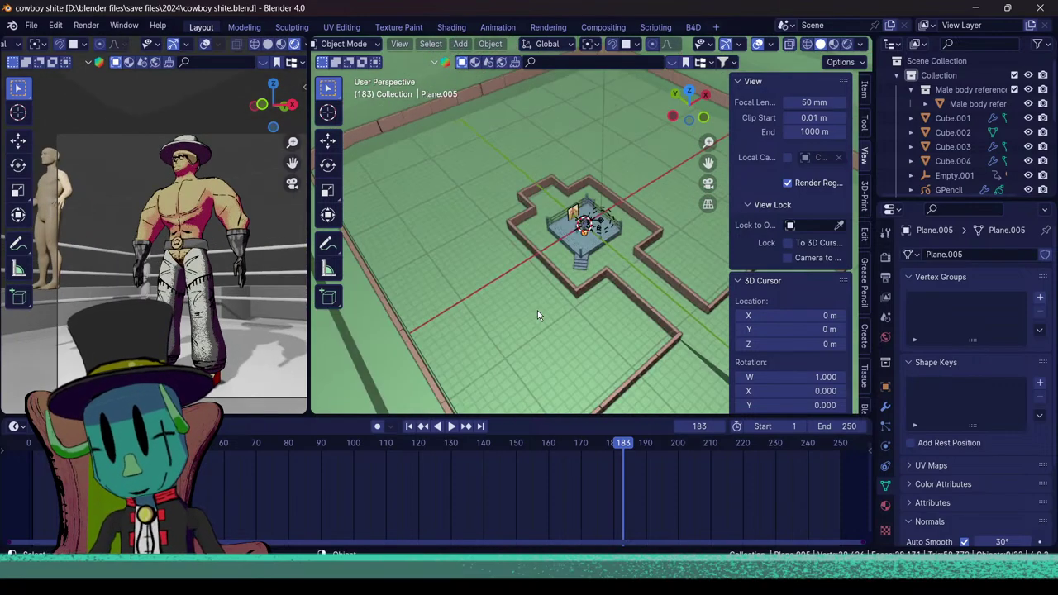
Step: Examine the arena's stepped stands and pink entrance block from above, from the side and from the front
{"action": "left_click_drag", "start_coordinate": [599, 323], "coordinate": [696, 347]}
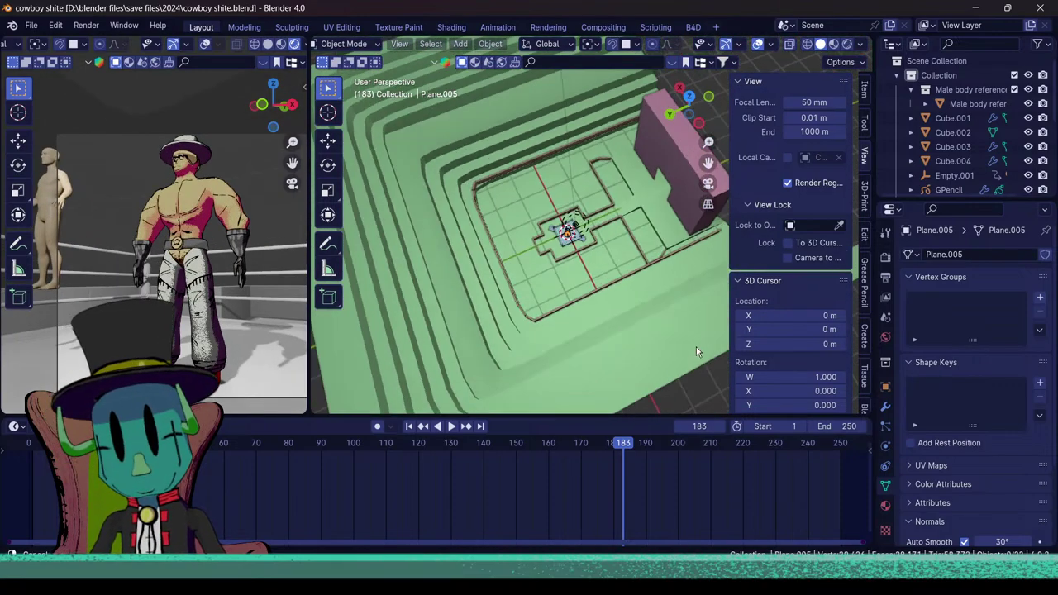
{"action": "left_click_drag", "start_coordinate": [595, 354], "coordinate": [554, 370]}
{"action": "scroll", "coordinate": [565, 337], "scroll_direction": "up", "scroll_amount": 3}
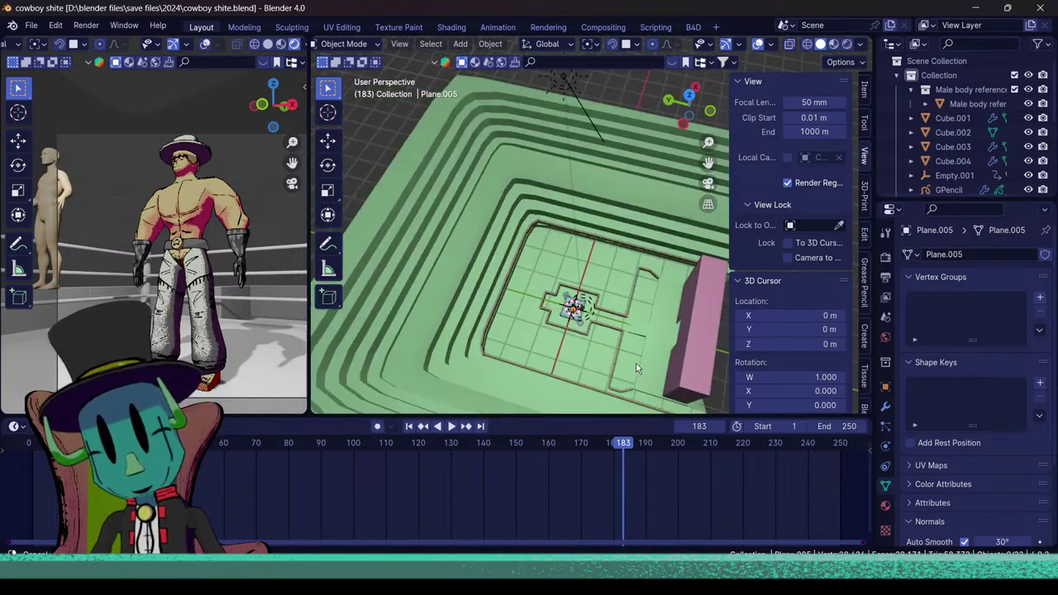
{"action": "left_click_drag", "start_coordinate": [488, 381], "coordinate": [526, 336]}
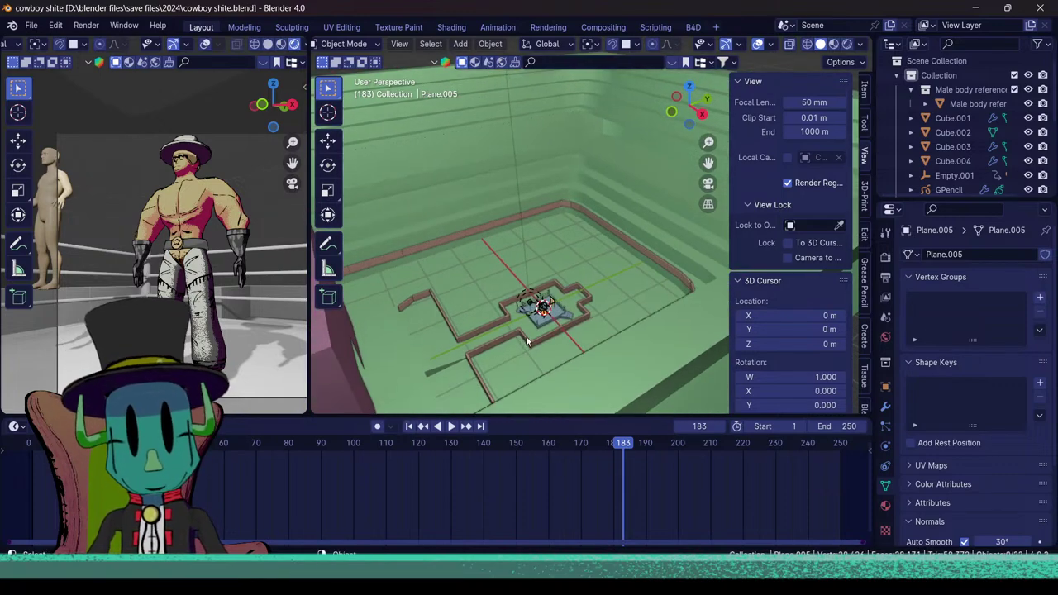
{"action": "left_click_drag", "start_coordinate": [593, 247], "coordinate": [406, 259]}
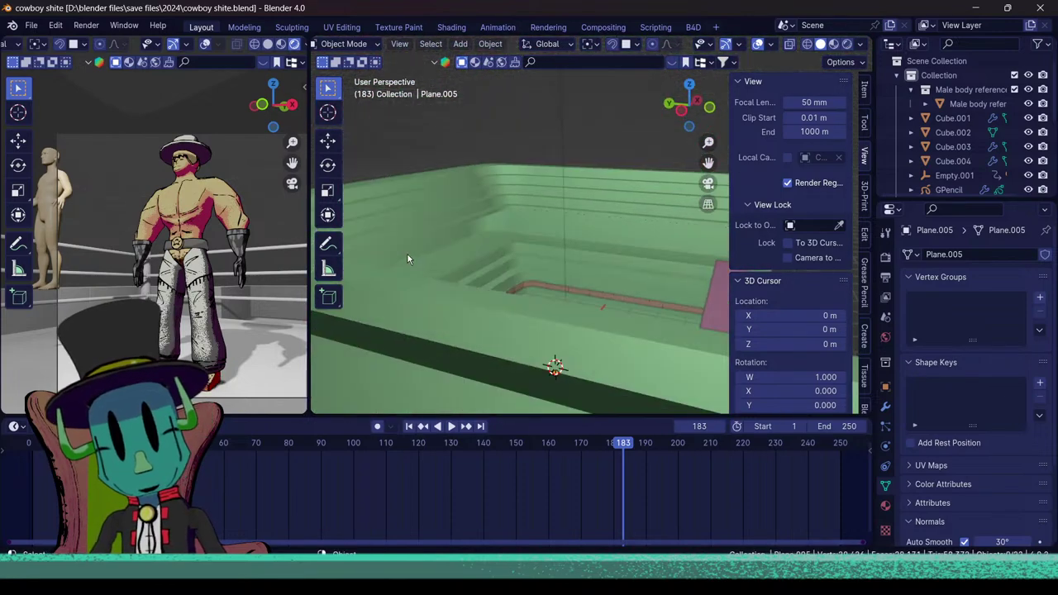
{"action": "left_click_drag", "start_coordinate": [512, 287], "coordinate": [518, 236]}
{"action": "left_click_drag", "start_coordinate": [526, 274], "coordinate": [498, 272]}
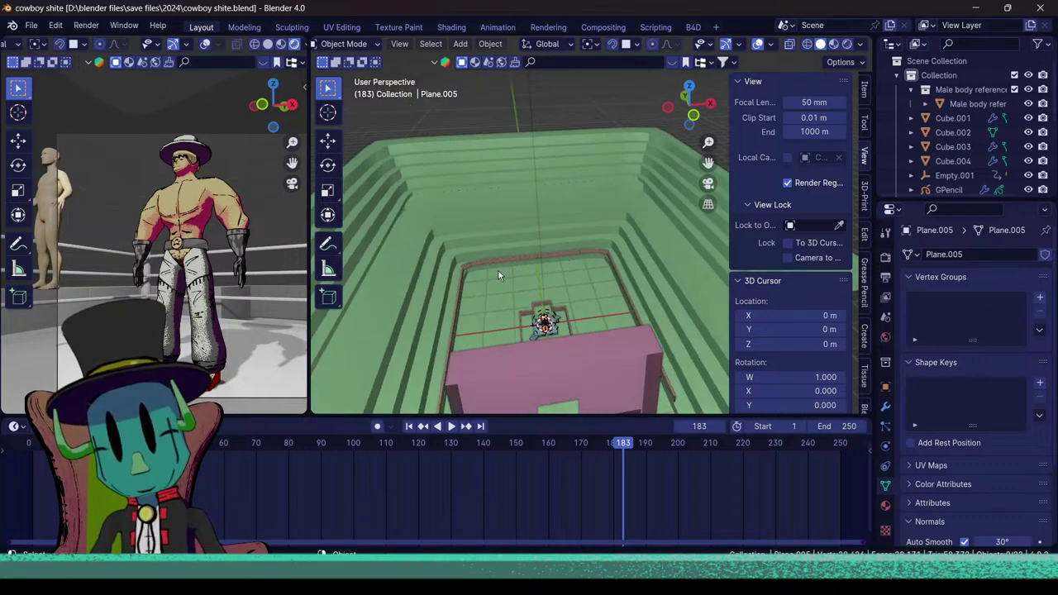
Step: Examine the arena's tiered stands, floor and central ring from several high angles
{"action": "left_click_drag", "start_coordinate": [502, 148], "coordinate": [577, 277]}
{"action": "scroll", "coordinate": [512, 318], "scroll_direction": "up", "scroll_amount": 3}
{"action": "left_click_drag", "start_coordinate": [510, 330], "coordinate": [464, 239]}
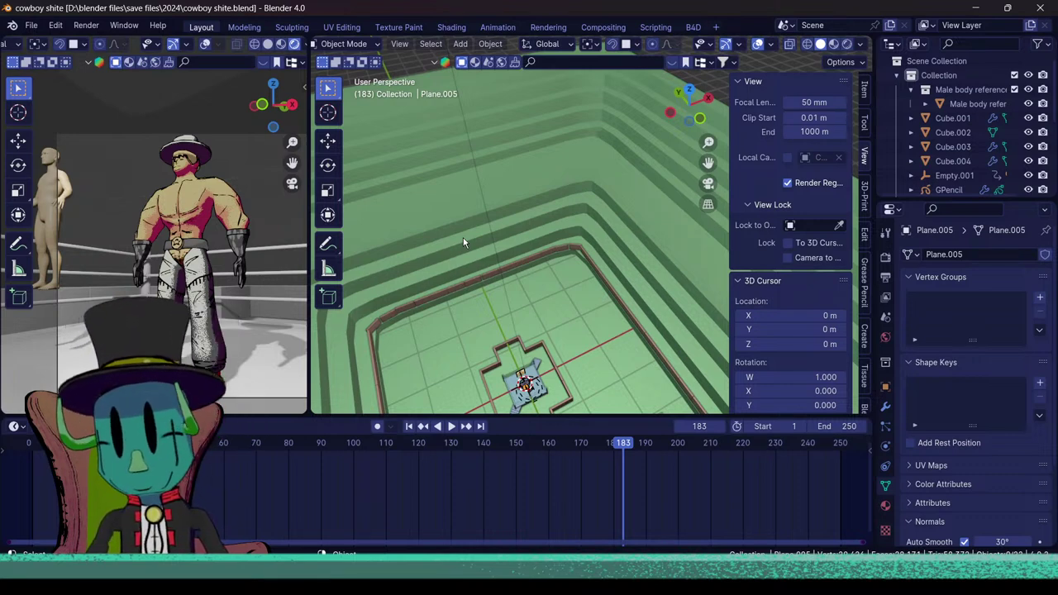
{"action": "left_click_drag", "start_coordinate": [470, 243], "coordinate": [558, 365]}
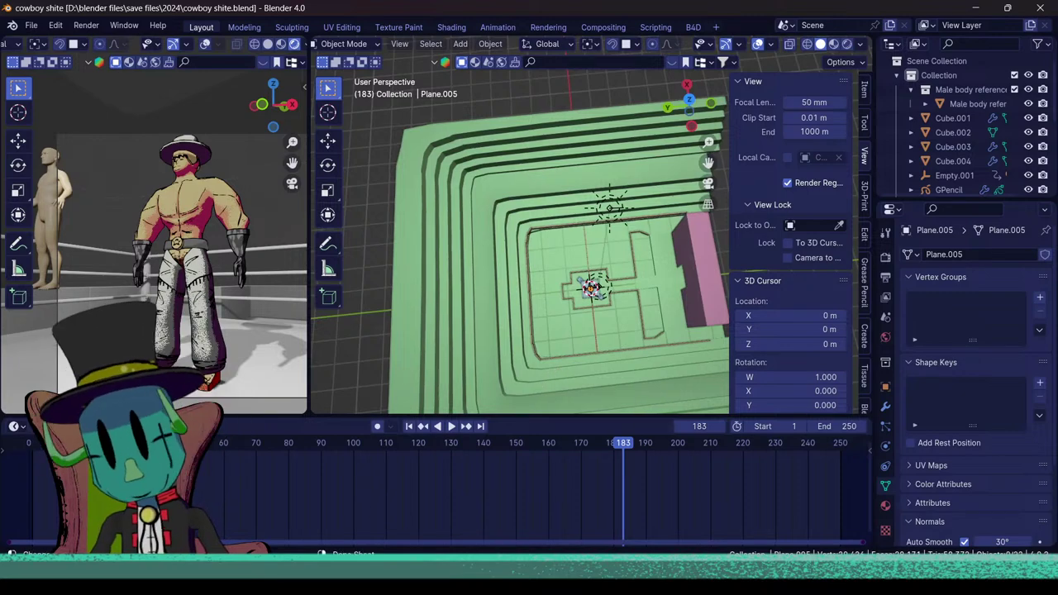
Step: Switch to Krita and inspect the masked wrestler drawing's boots, legs, gloves and torso up close
{"action": "left_click", "coordinate": [376, 577]}
{"action": "left_click_drag", "start_coordinate": [487, 357], "coordinate": [528, 389]}
{"action": "scroll", "coordinate": [519, 443], "scroll_direction": "up", "scroll_amount": 1}
{"action": "scroll", "coordinate": [527, 387], "scroll_direction": "up", "scroll_amount": 1}
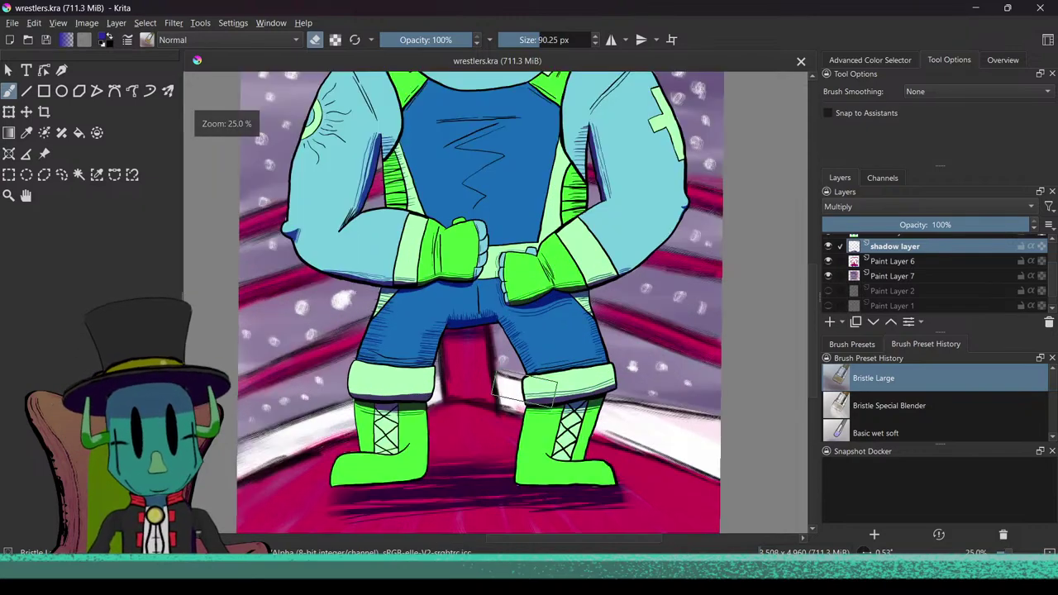
{"action": "scroll", "coordinate": [527, 387], "scroll_direction": "down", "scroll_amount": 3}
{"action": "scroll", "coordinate": [519, 387], "scroll_direction": "up", "scroll_amount": 3}
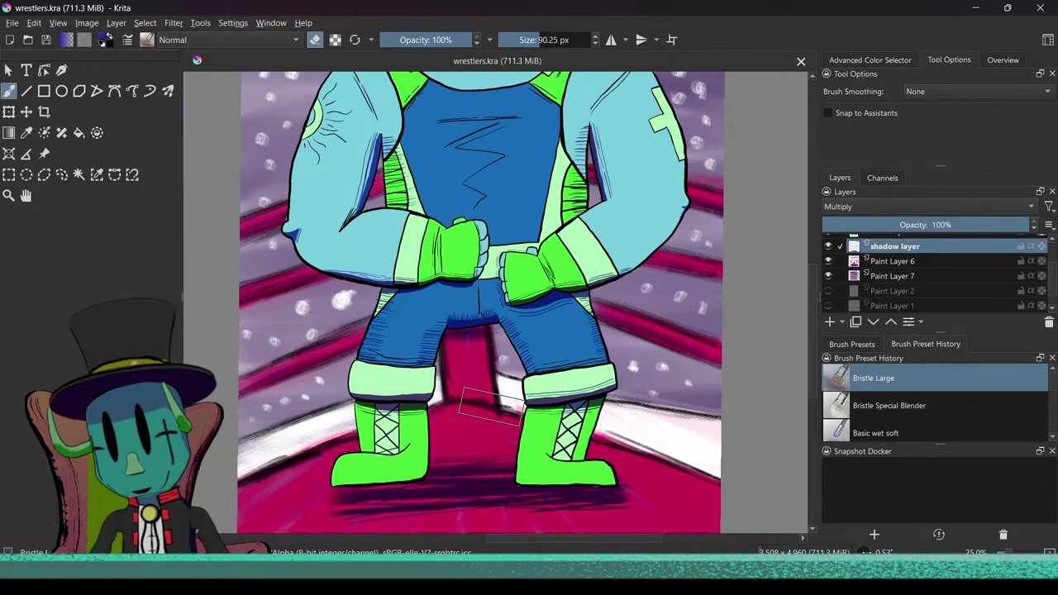
{"action": "scroll", "coordinate": [552, 364], "scroll_direction": "down", "scroll_amount": 3}
{"action": "scroll", "coordinate": [552, 365], "scroll_direction": "up", "scroll_amount": 3}
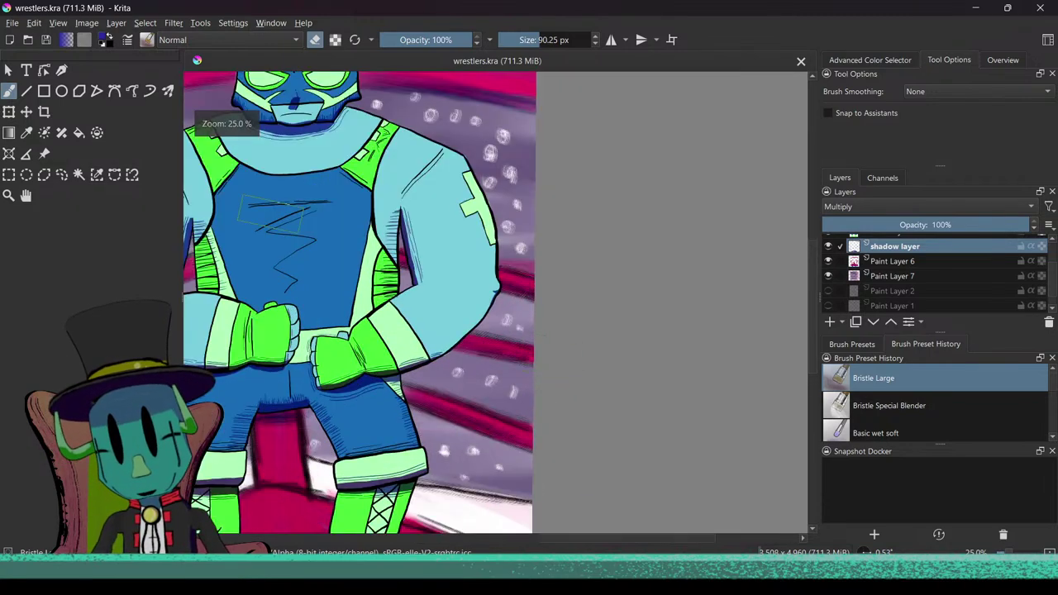
{"action": "scroll", "coordinate": [337, 404], "scroll_direction": "down", "scroll_amount": 1}
Step: Centre the full masked wrestler drawing in the canvas view and look it over as a whole
{"action": "mouse_move", "coordinate": [447, 576]}
{"action": "mouse_move", "coordinate": [477, 587]}
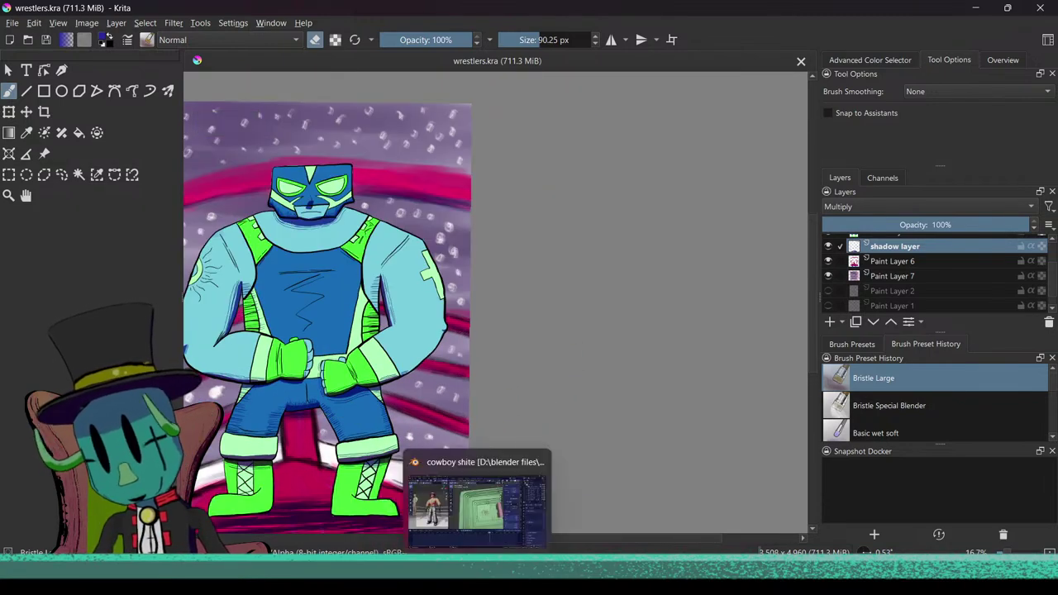
{"action": "left_click", "coordinate": [476, 521]}
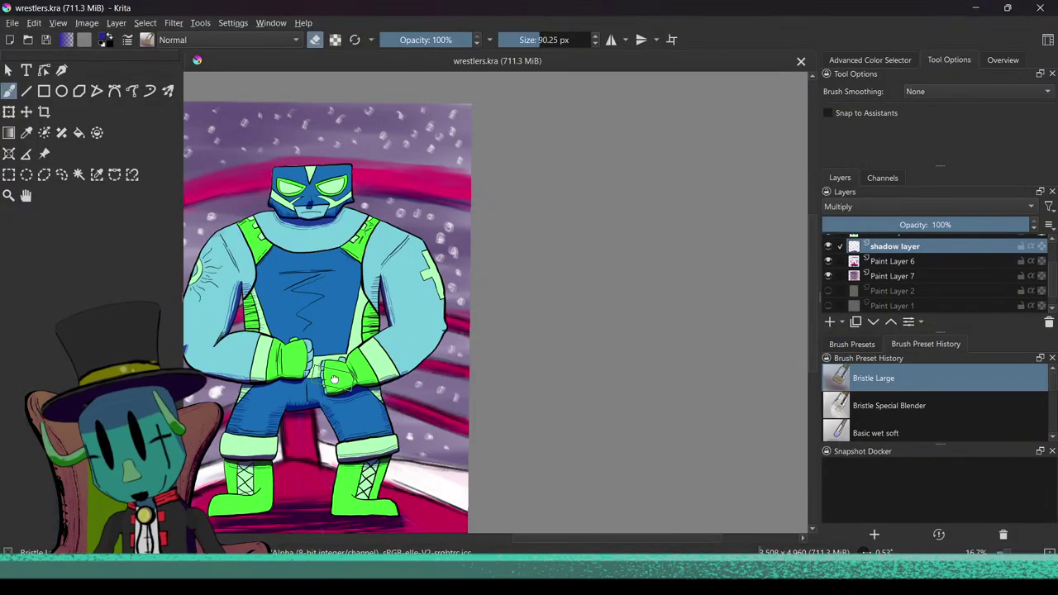
{"action": "left_click_drag", "start_coordinate": [330, 372], "coordinate": [464, 345]}
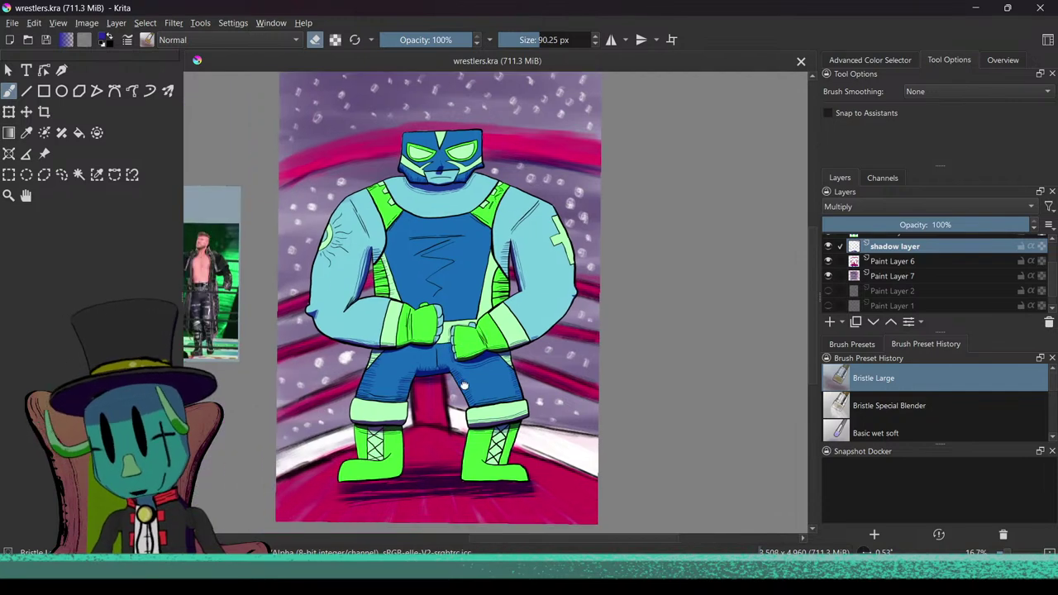
{"action": "left_click_drag", "start_coordinate": [464, 385], "coordinate": [482, 385]}
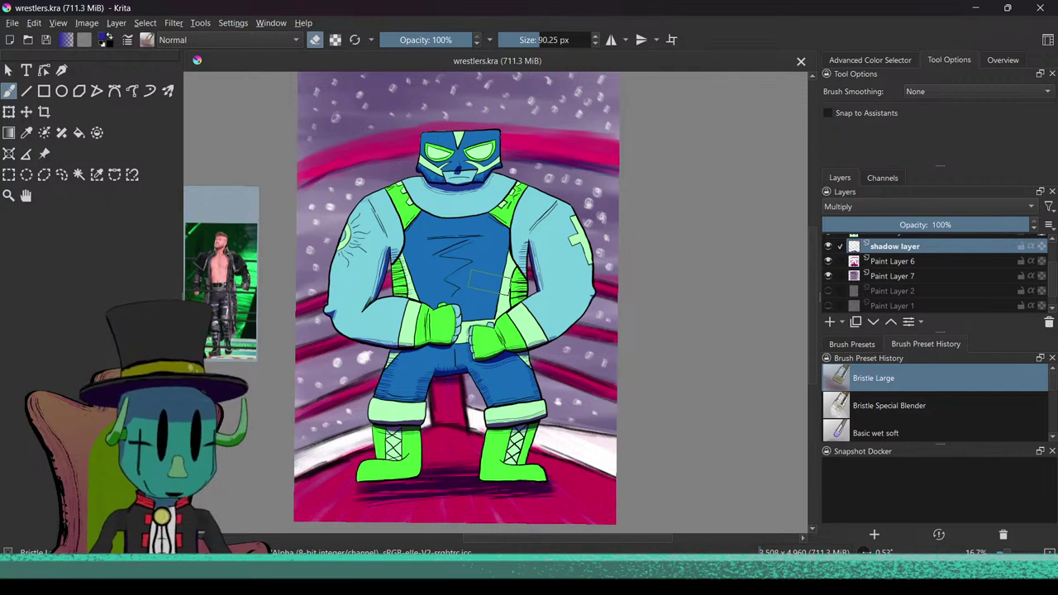
Step: Switch to OBS and change the live stream to the end screen scene
{"action": "left_click", "coordinate": [488, 581]}
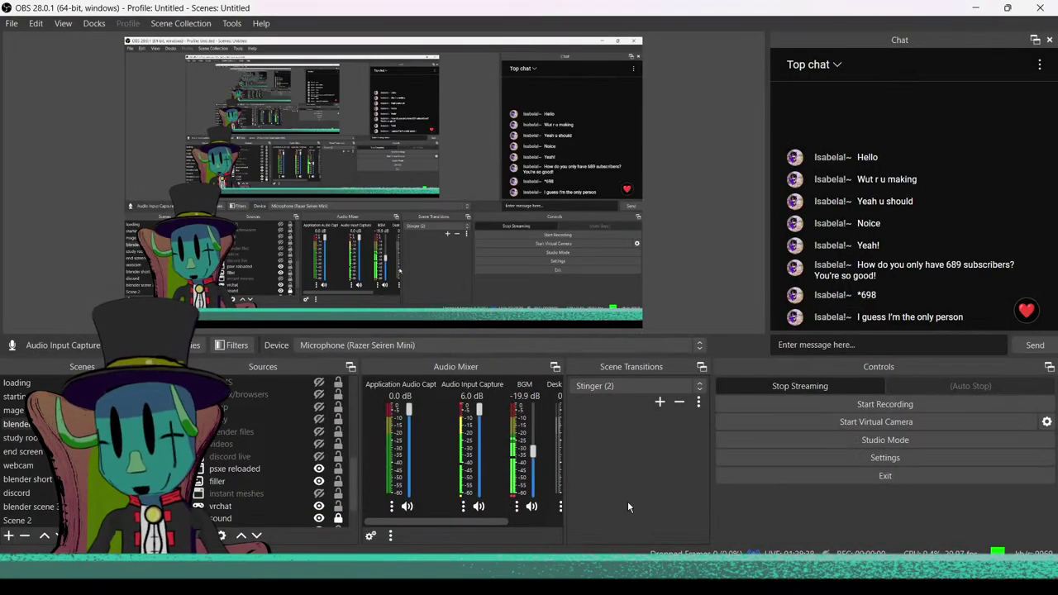
{"action": "scroll", "coordinate": [33, 438], "scroll_direction": "down", "scroll_amount": 3}
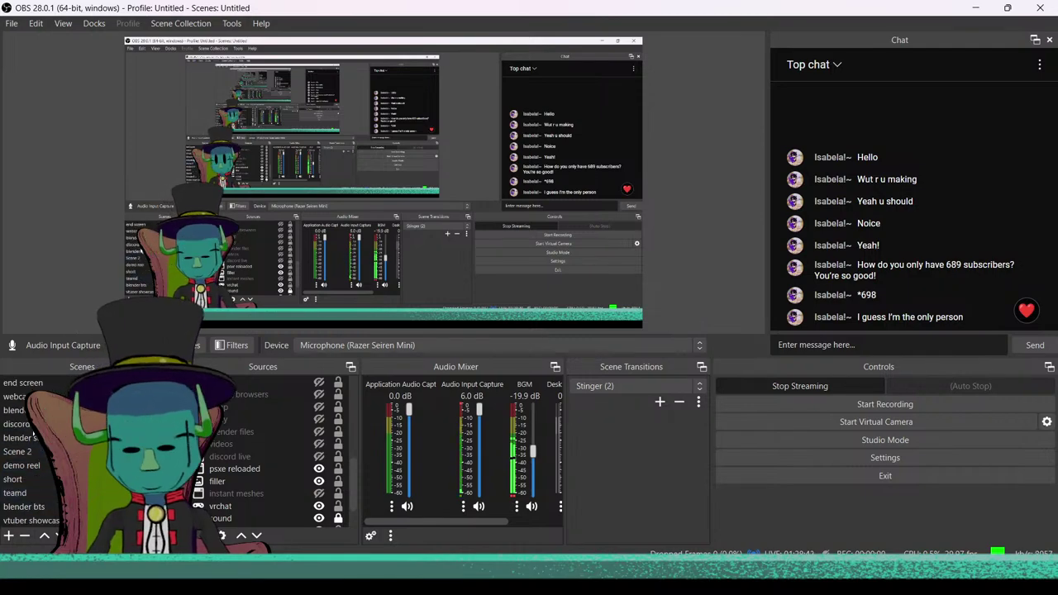
{"action": "left_click", "coordinate": [54, 386]}
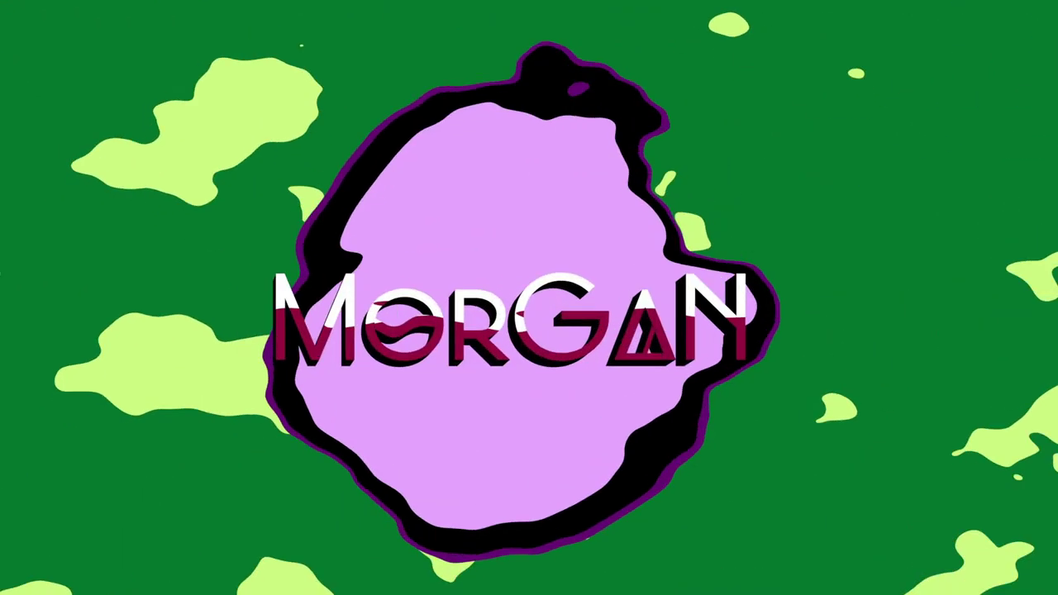